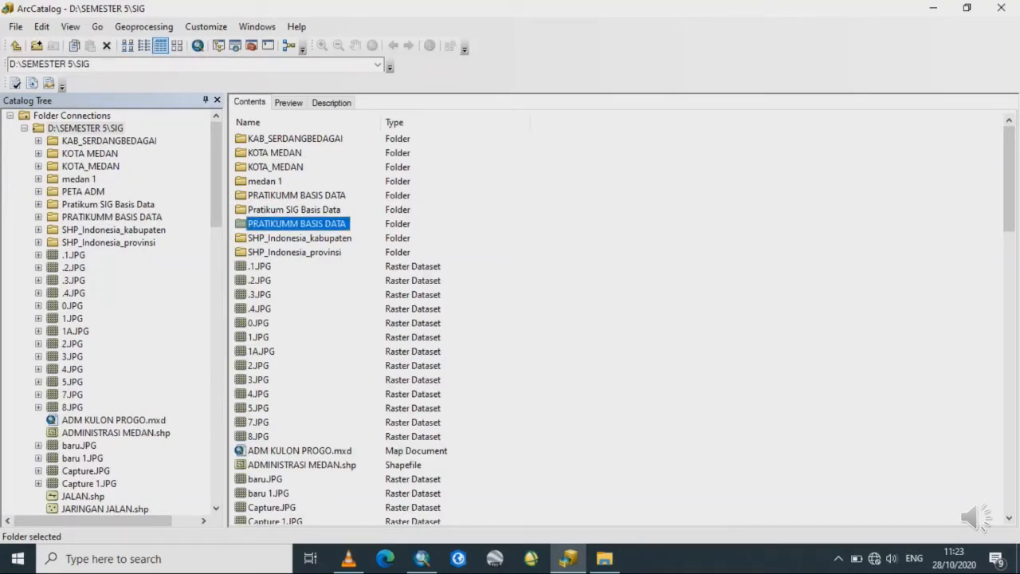
- Rename the selected folder in D:\SEMESTER 5\SIG to PRATIKUM BASIS DATA
key(F2)
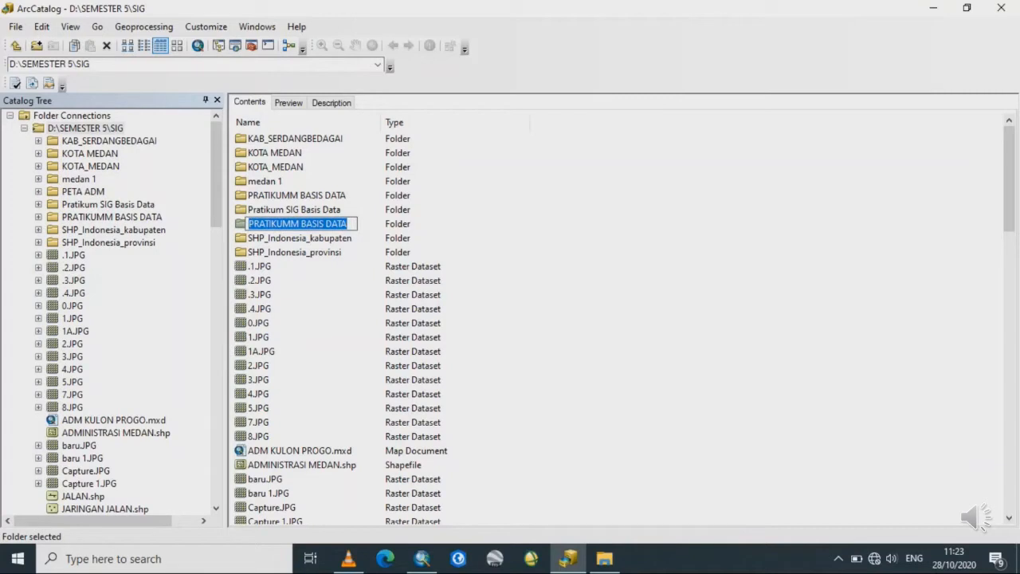
click(300, 224)
key(BackSpace)
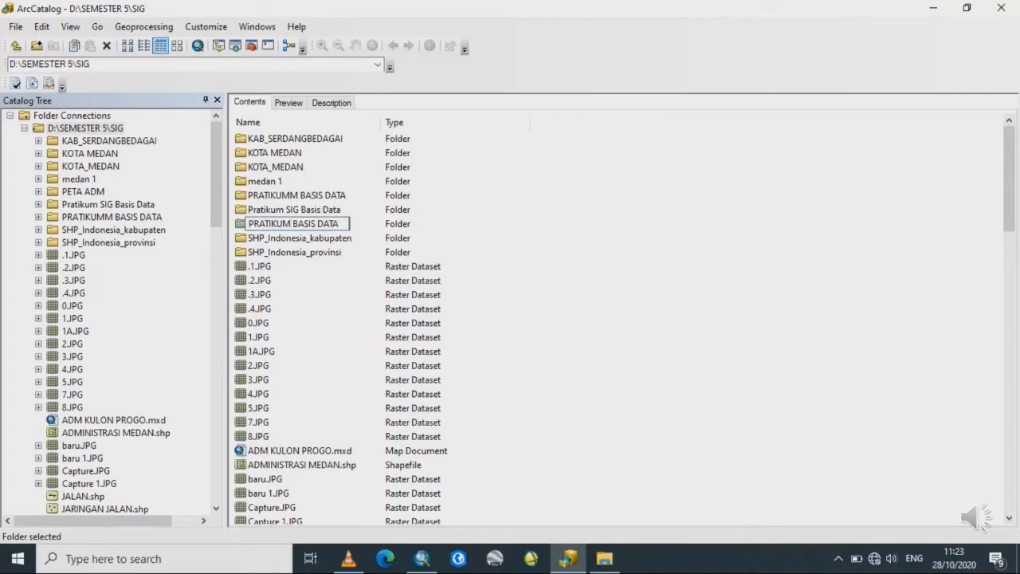
key(Return)
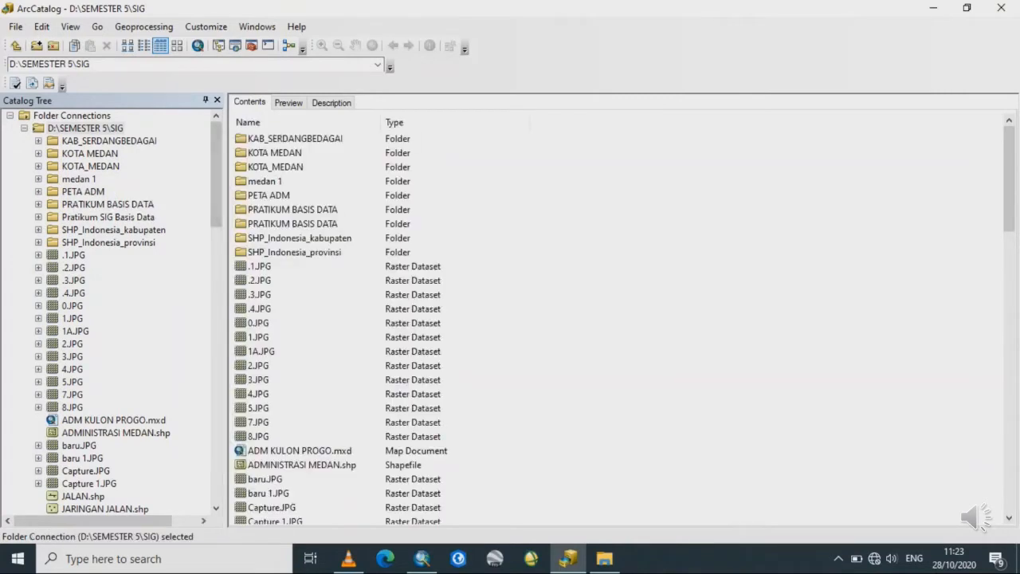
- Create a new personal geodatabase named DIY inside the PRATIKUM BASIS DATA folder
click(108, 205)
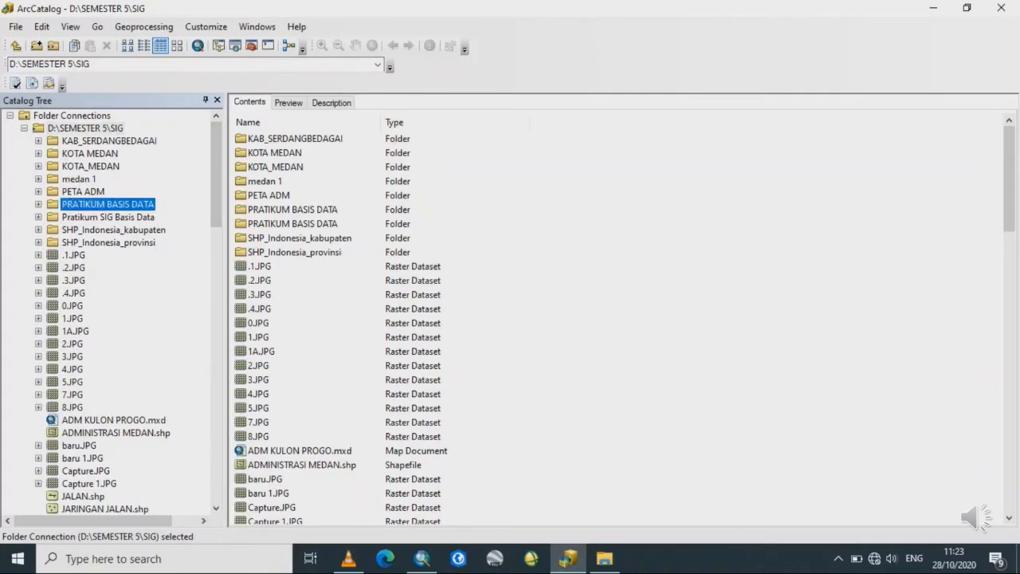
right_click(120, 194)
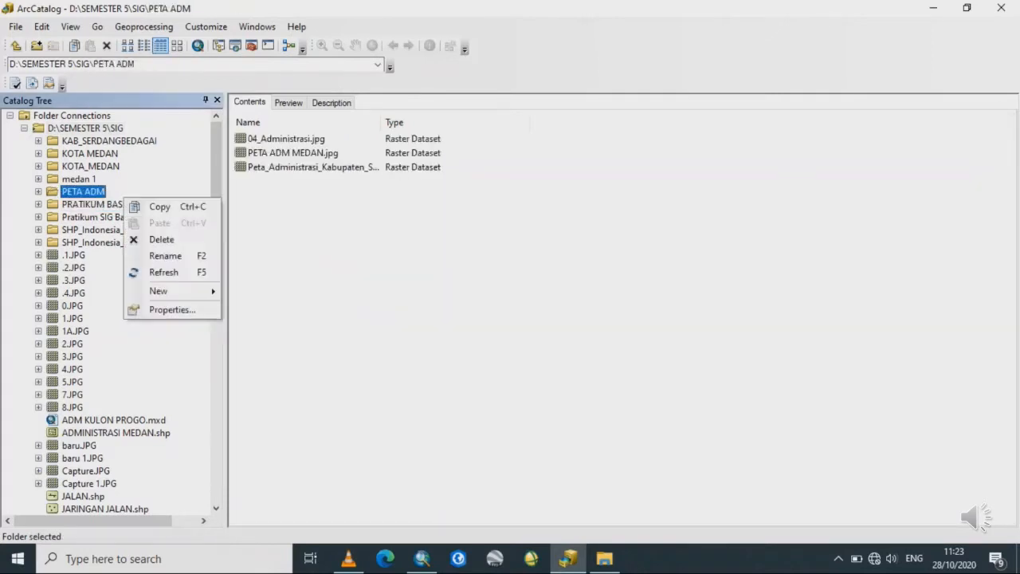
click(100, 205)
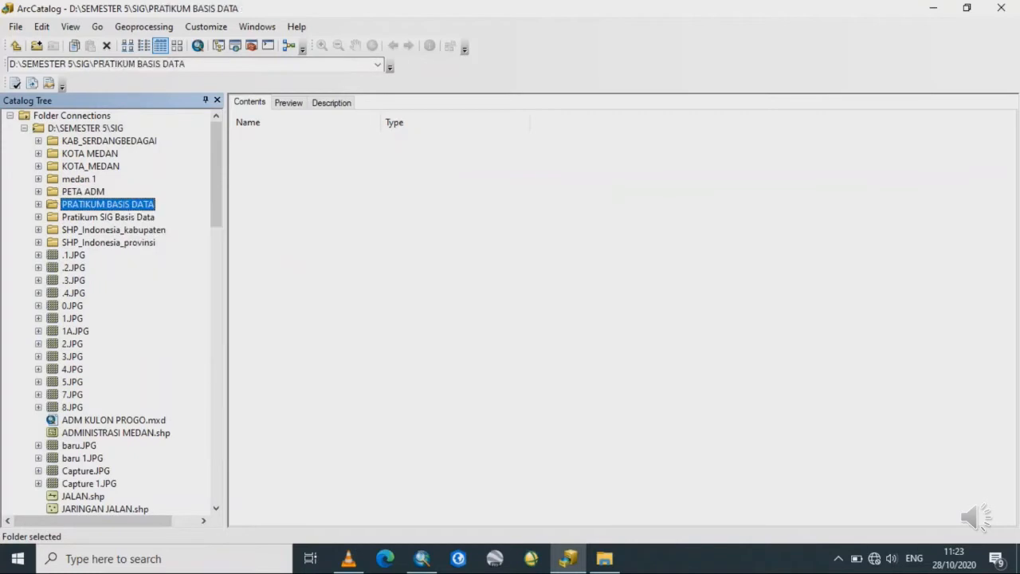
right_click(81, 204)
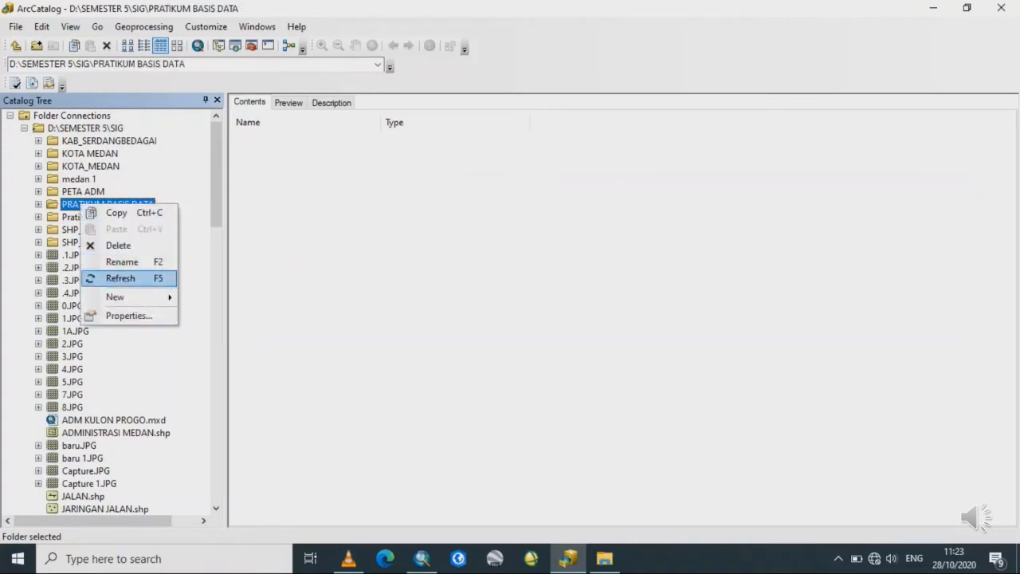
mouse_move(128, 296)
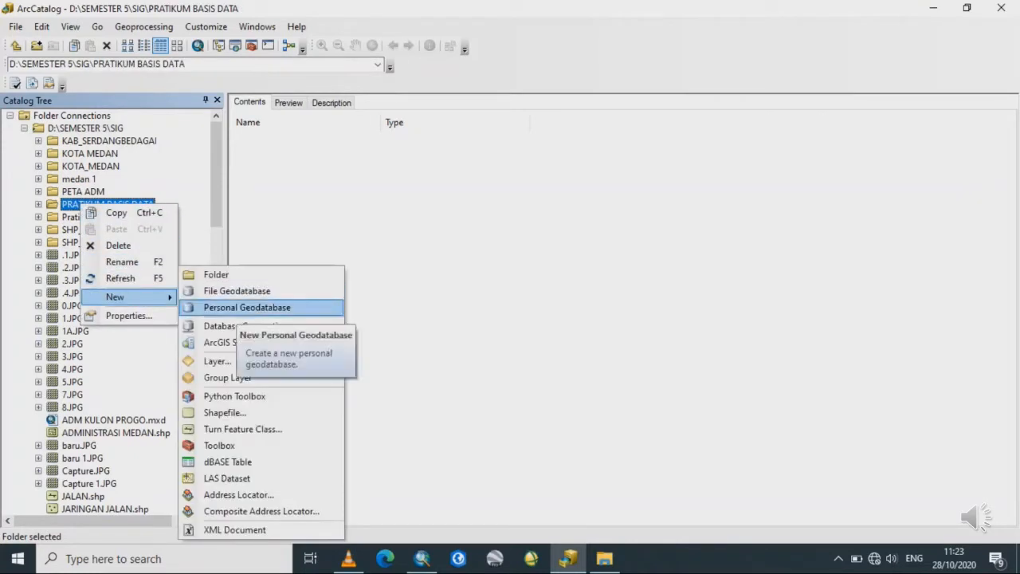
click(238, 308)
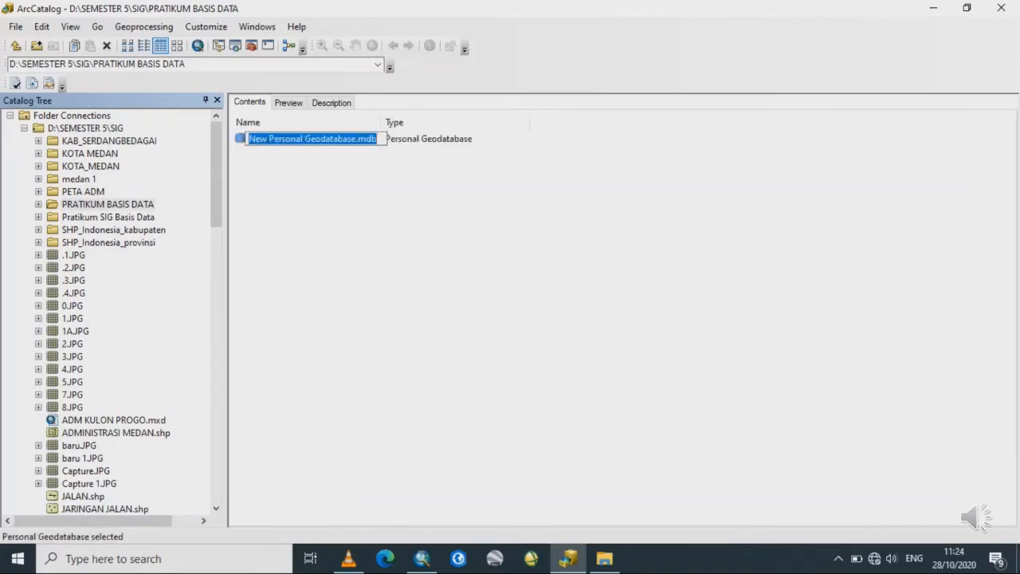
text(DIY)
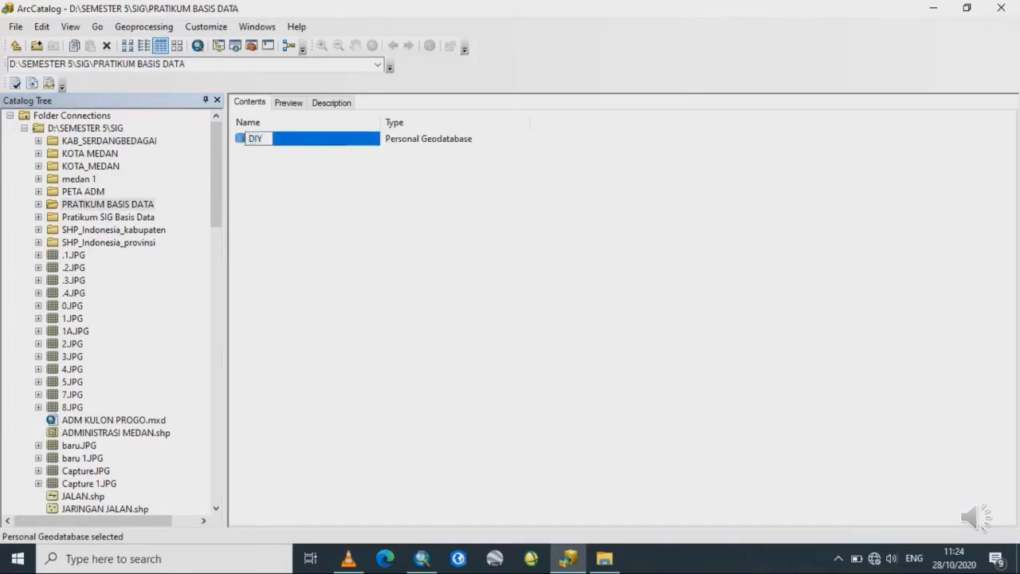
key(Return)
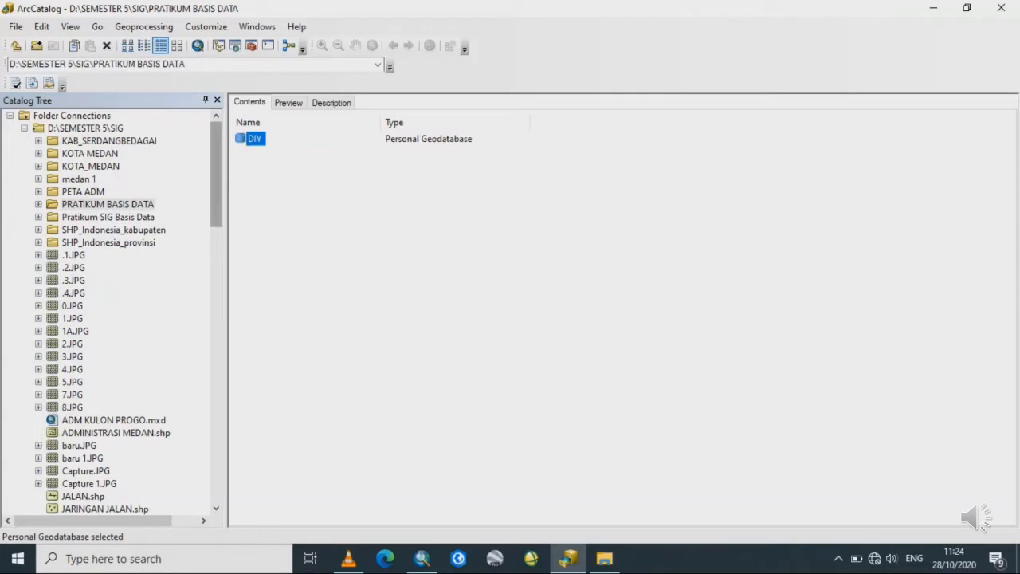
- Start a new feature dataset in the DIY.mdb geodatabase and name it IG DASAR
click(38, 204)
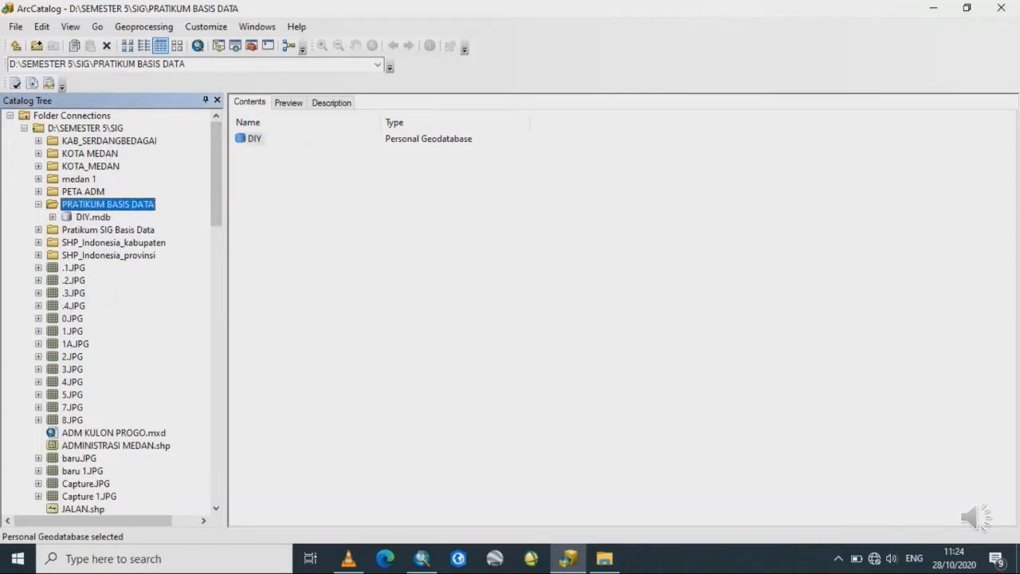
click(94, 217)
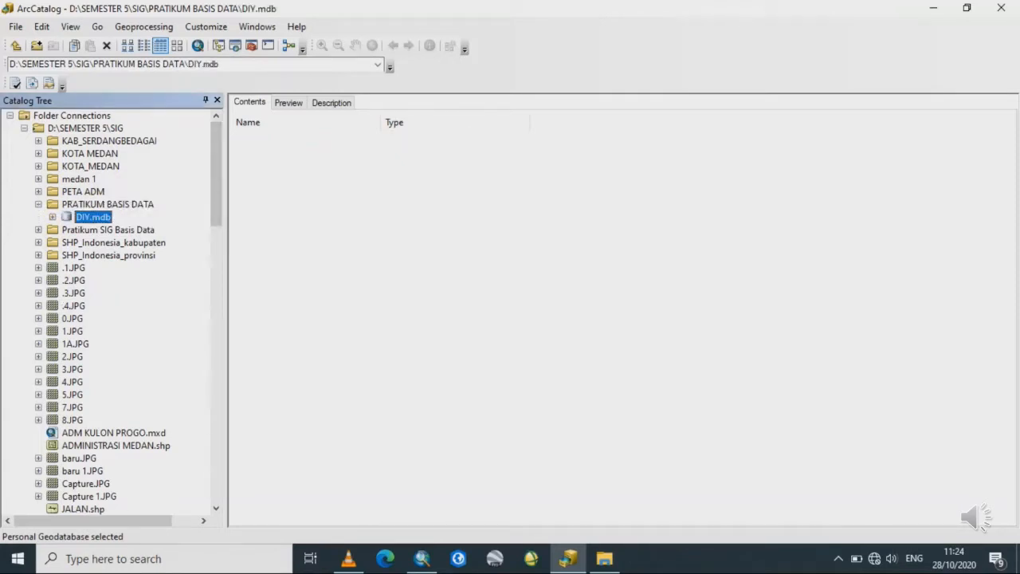
right_click(83, 216)
mouse_move(152, 343)
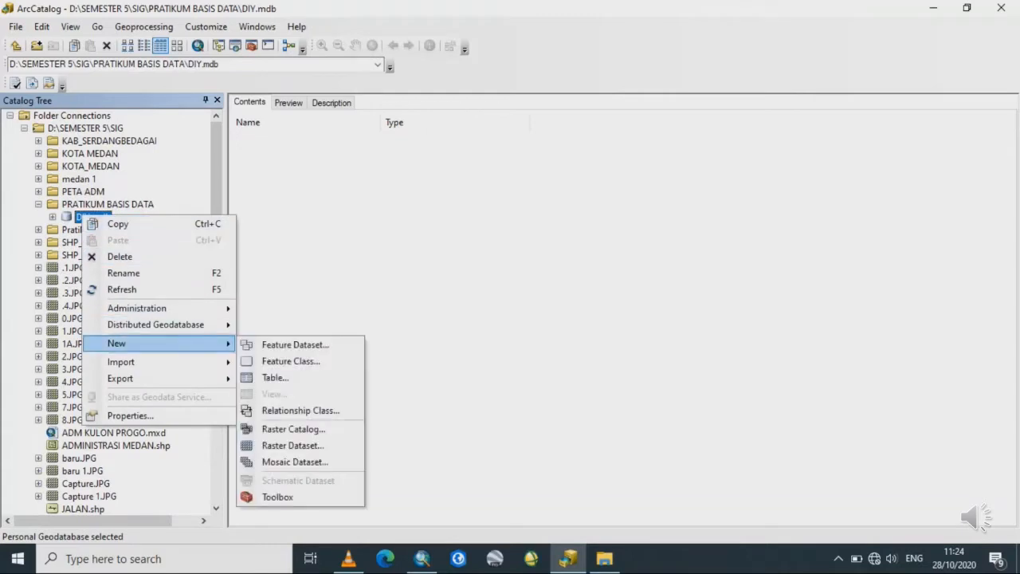
click(293, 344)
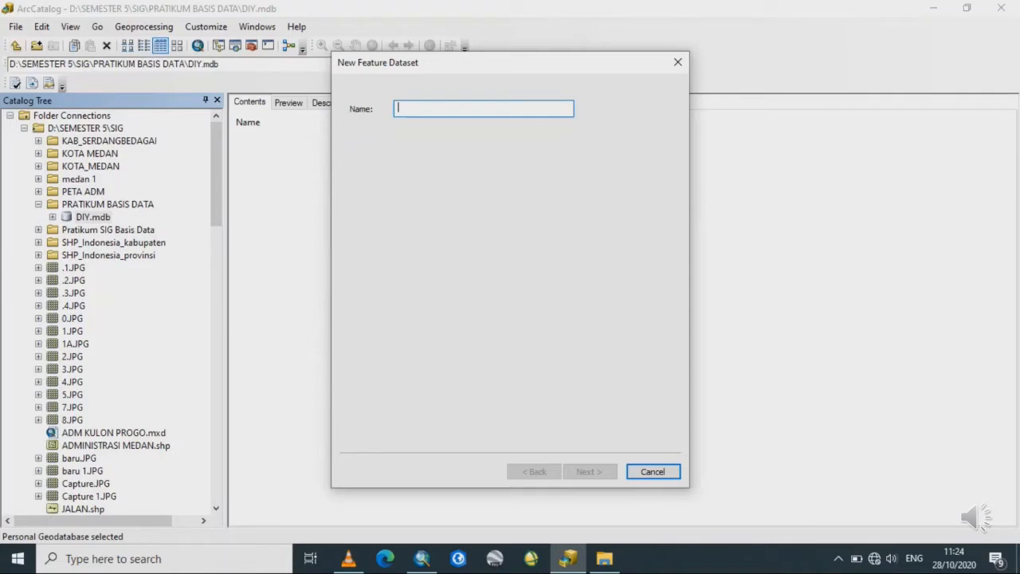
text(IG DASA)
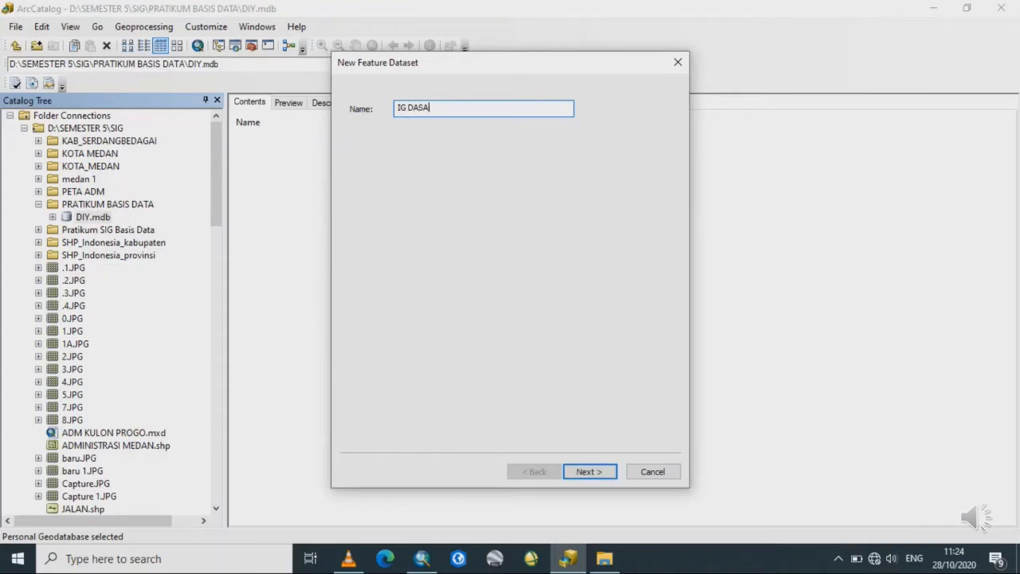
text(R)
key(Return)
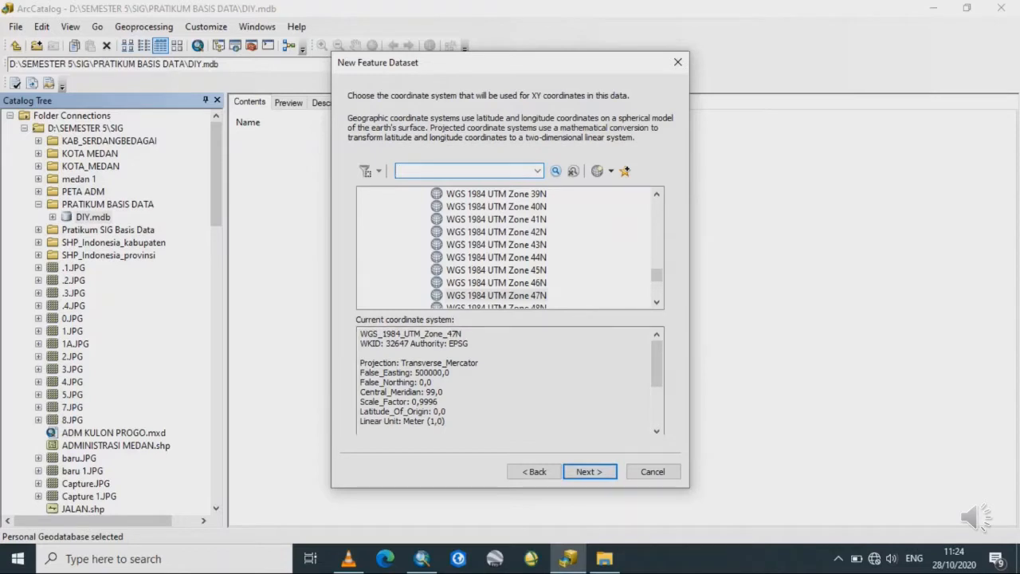
- Set the dataset's XY coordinate system to the projected WGS 1984 UTM Zone 47N in the Northern Hemisphere group
drag(656, 275, 657, 206)
click(448, 207)
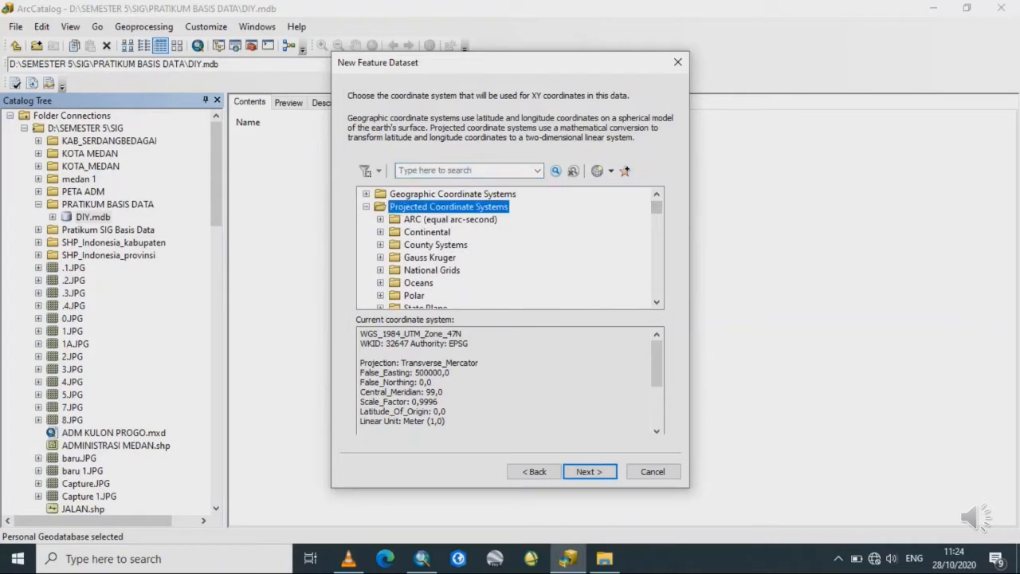
scroll(510, 247, down, 3)
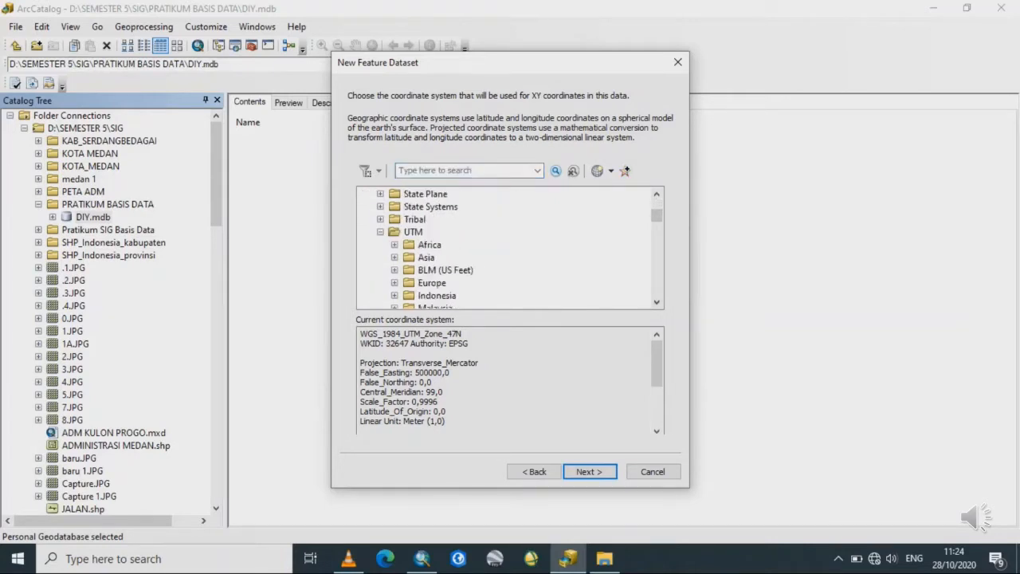
scroll(510, 247, down, 4)
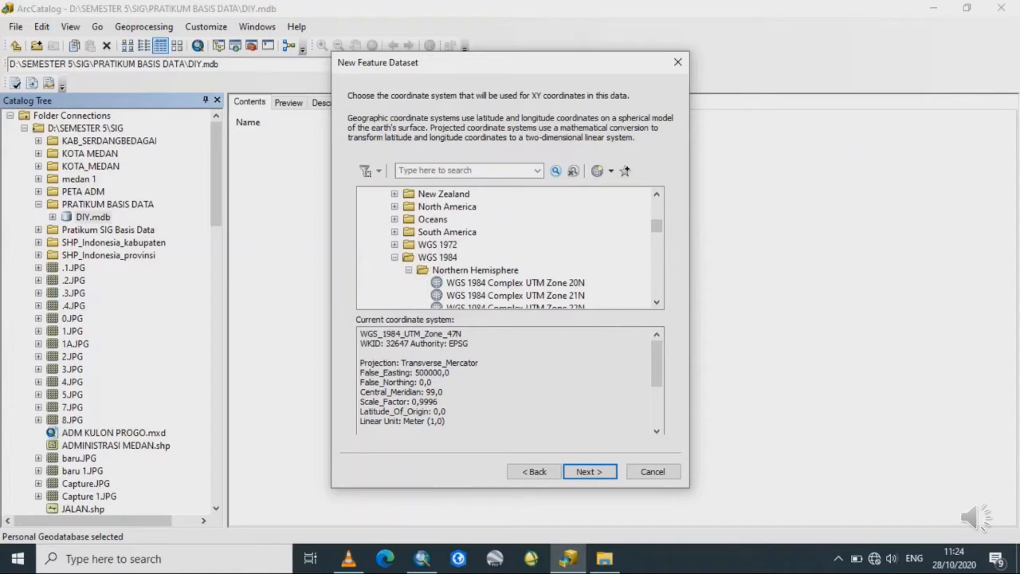
click(437, 257)
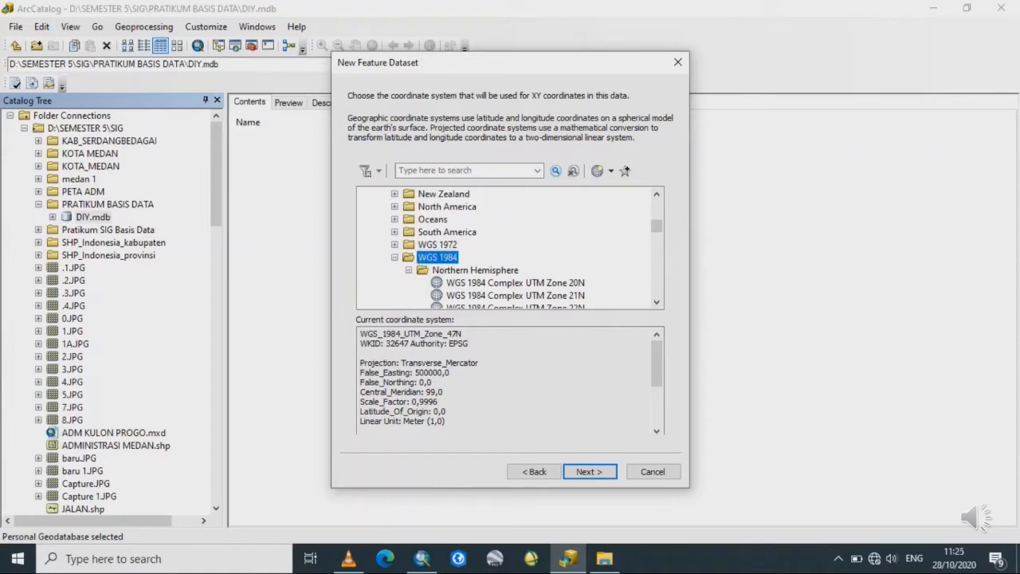
click(475, 270)
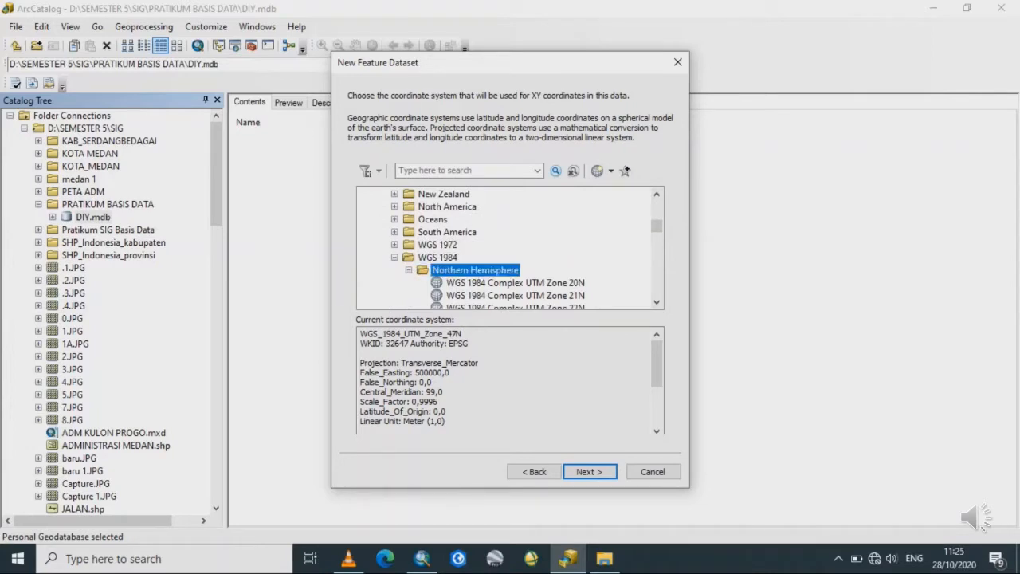
scroll(510, 247, down, 10)
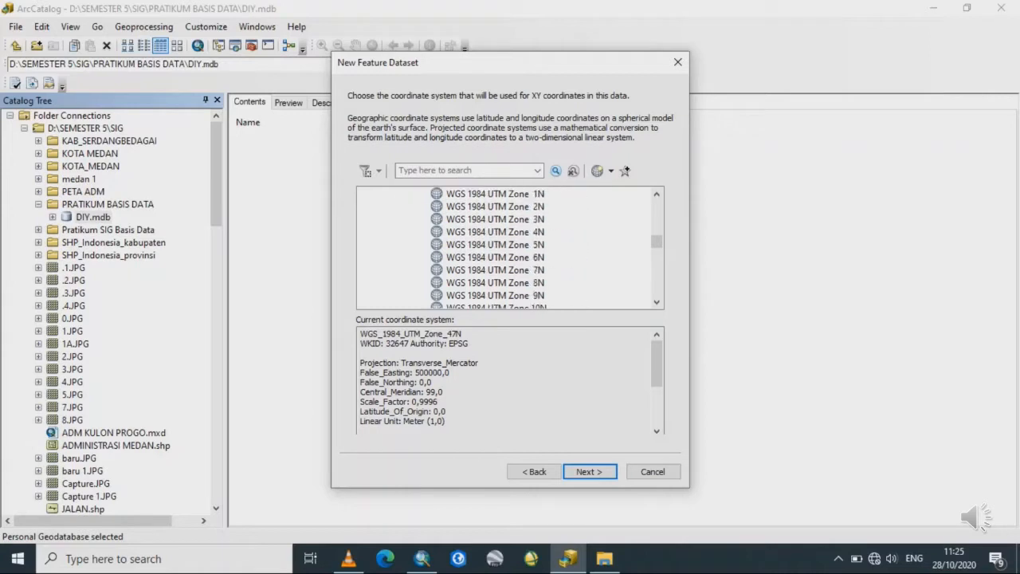
scroll(510, 247, down, 7)
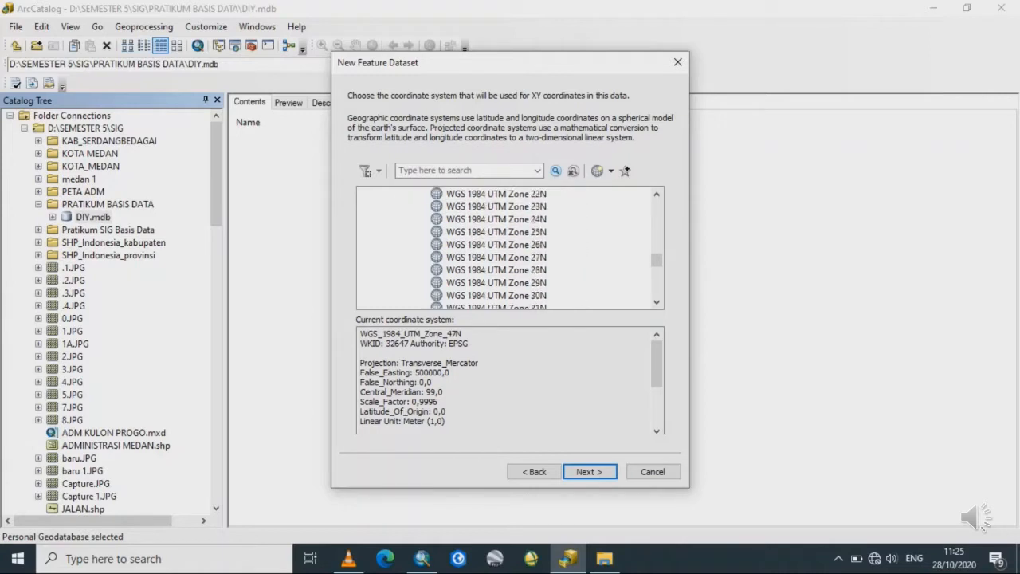
scroll(510, 247, down, 3)
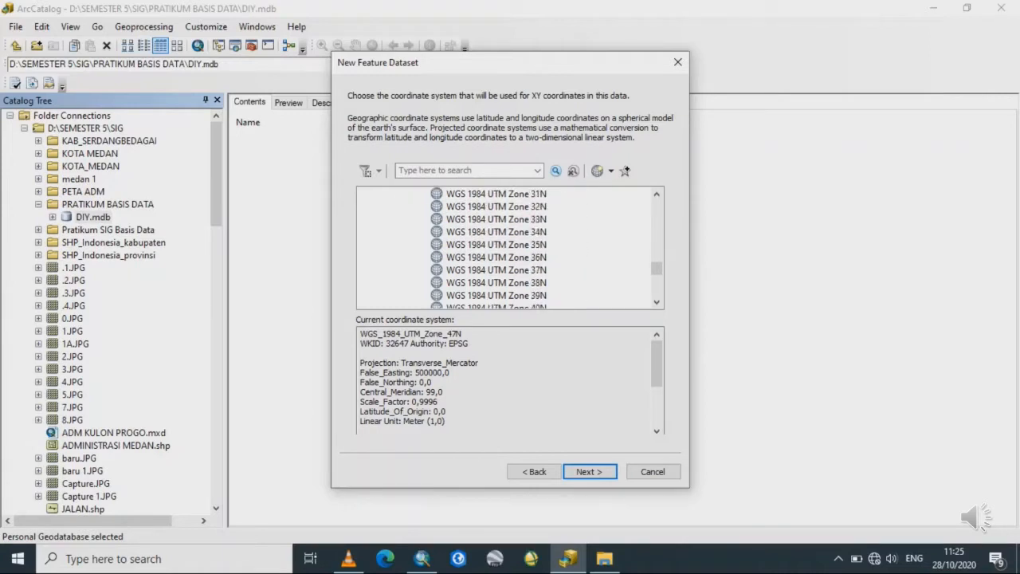
scroll(510, 247, down, 3)
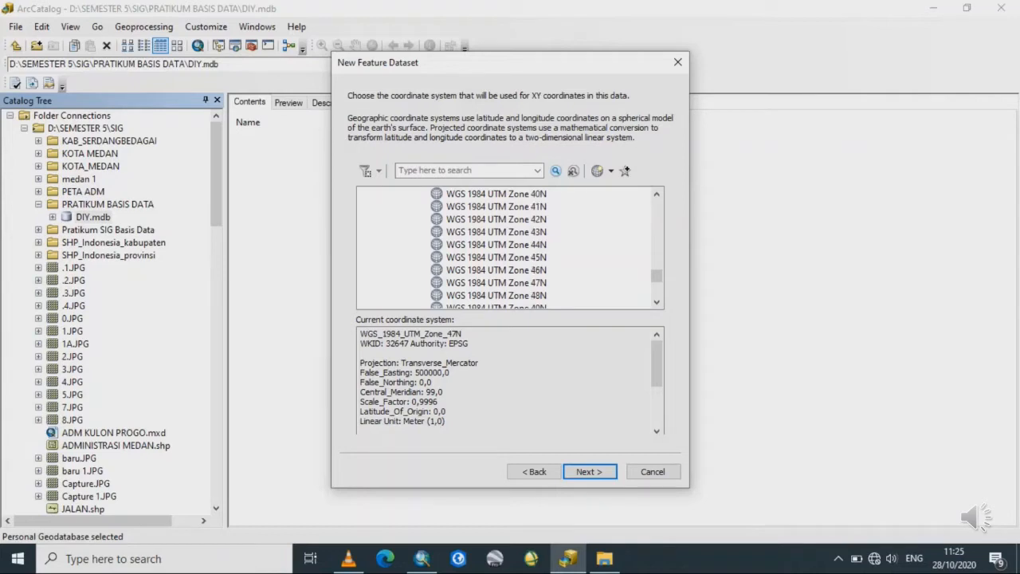
click(496, 283)
click(590, 472)
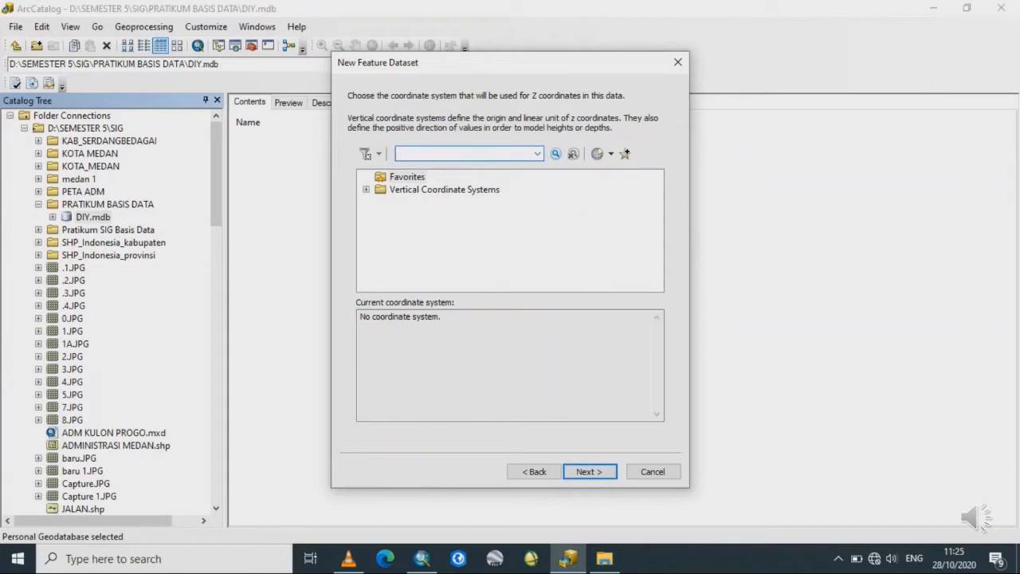
- Set the vertical coordinate system to the ellipsoidal-based World WGS 1984 and finish the feature dataset with the default tolerances
click(407, 177)
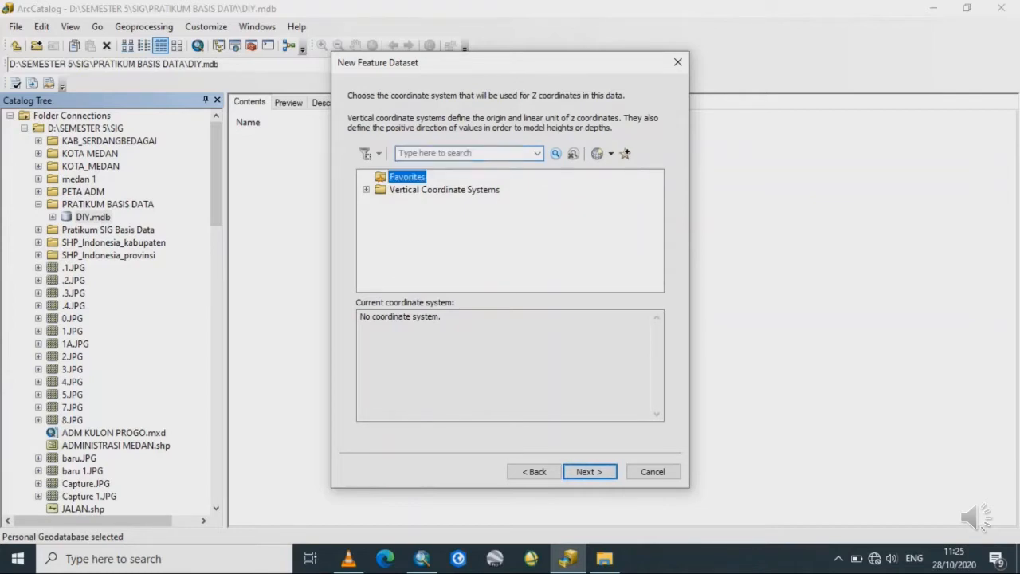
click(366, 189)
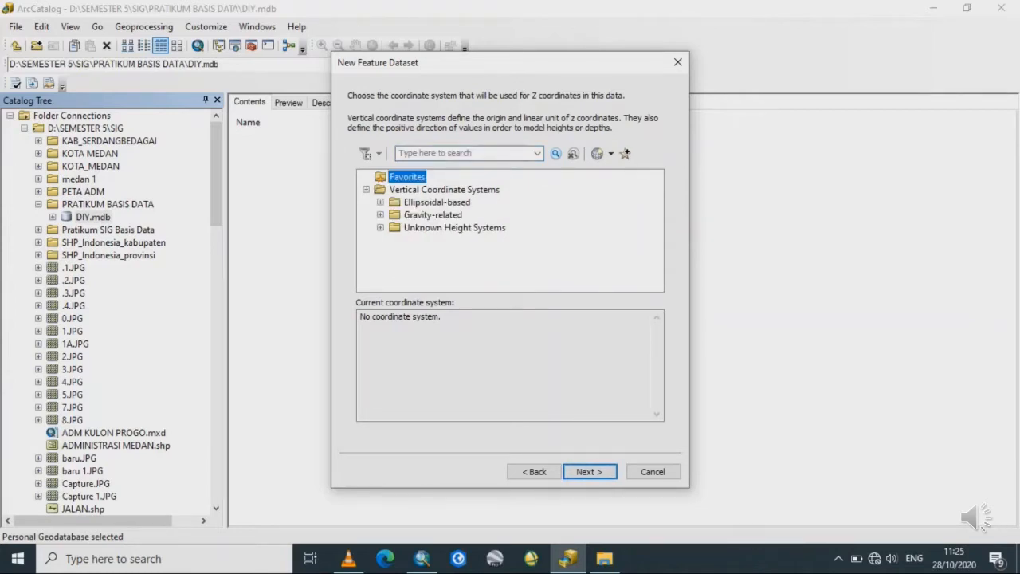
click(381, 203)
scroll(510, 232, down, 2)
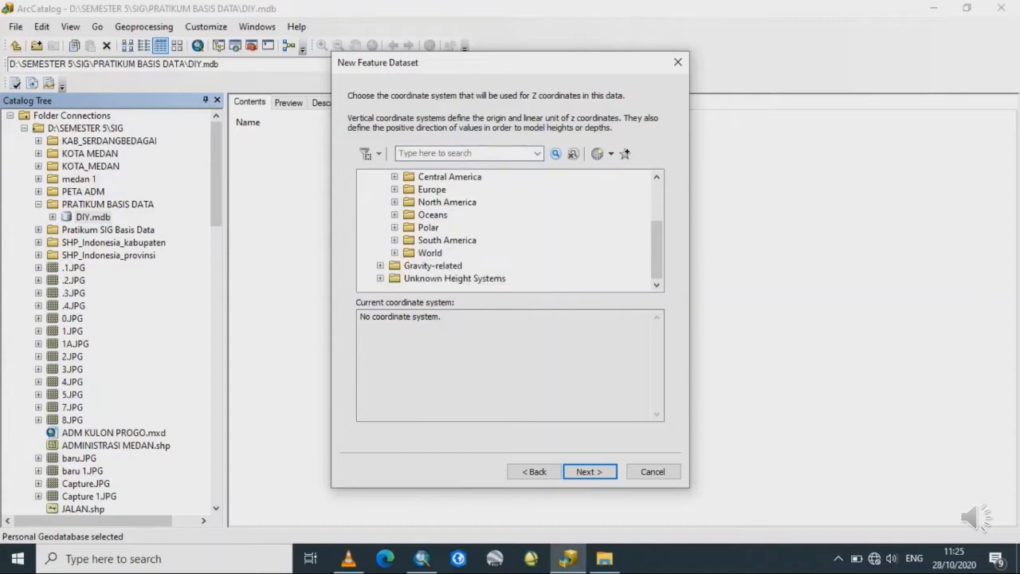
click(395, 253)
scroll(510, 232, down, 6)
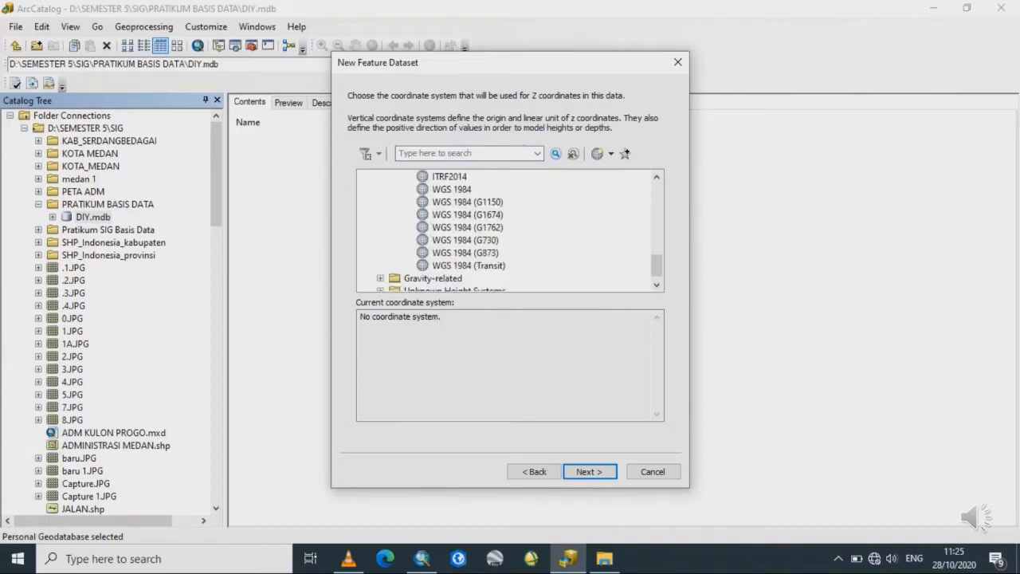
click(452, 190)
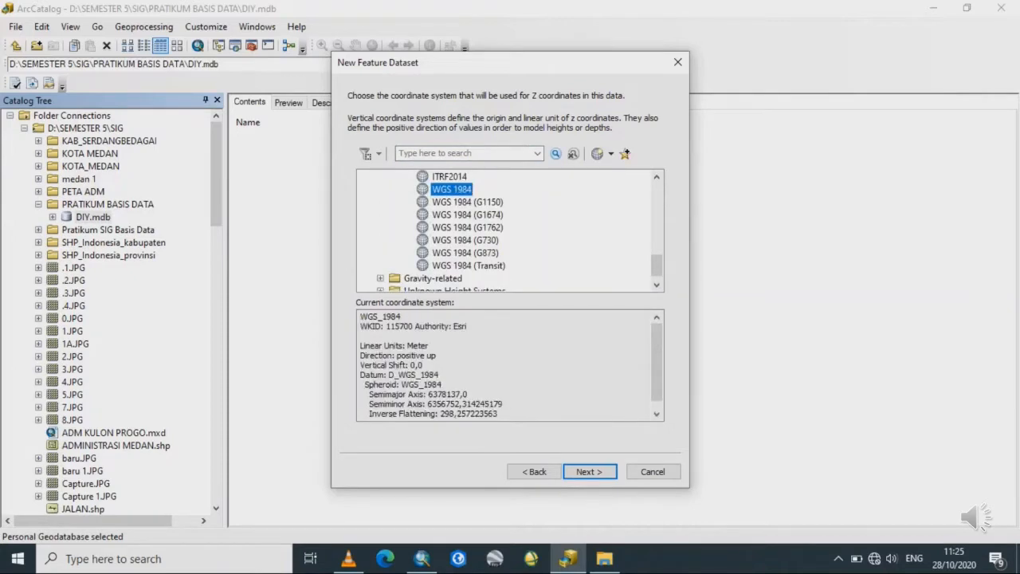
click(590, 471)
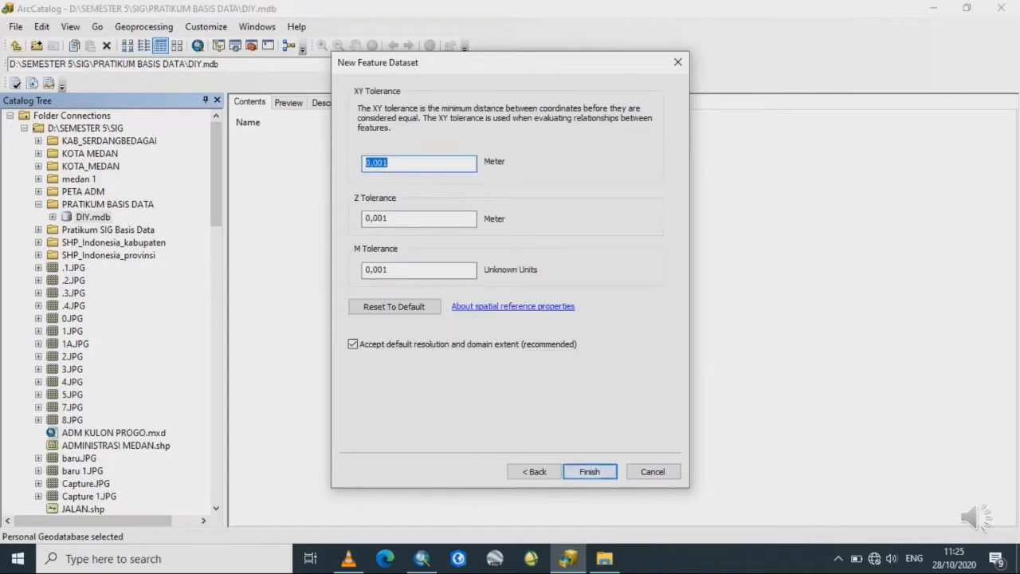
click(590, 471)
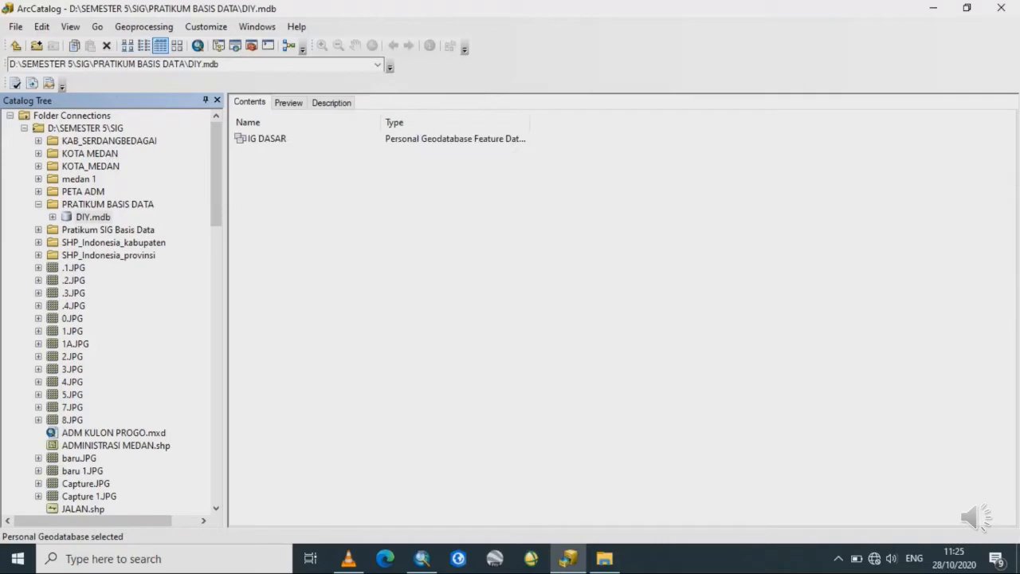
- Start a second feature dataset in DIY.mdb named IG TEMATIK, keeping WGS 1984 UTM Zone 47N as its XY coordinate system
right_click(90, 216)
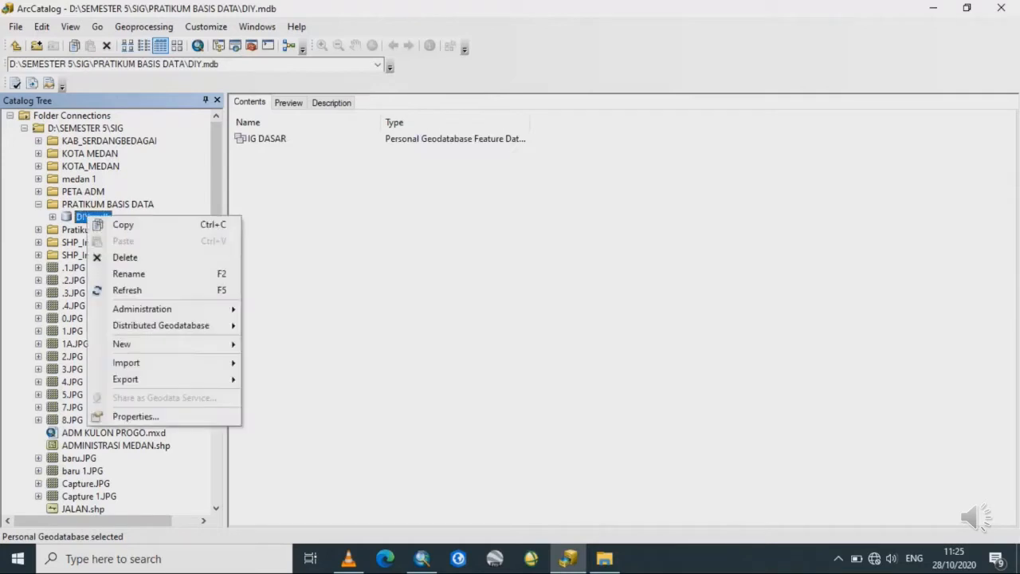
mouse_move(127, 344)
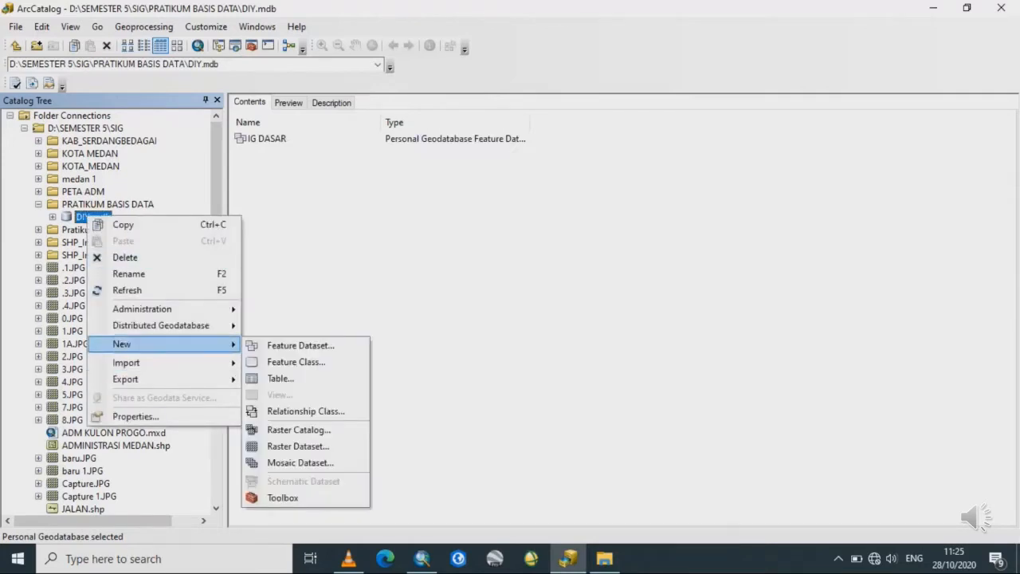
click(295, 343)
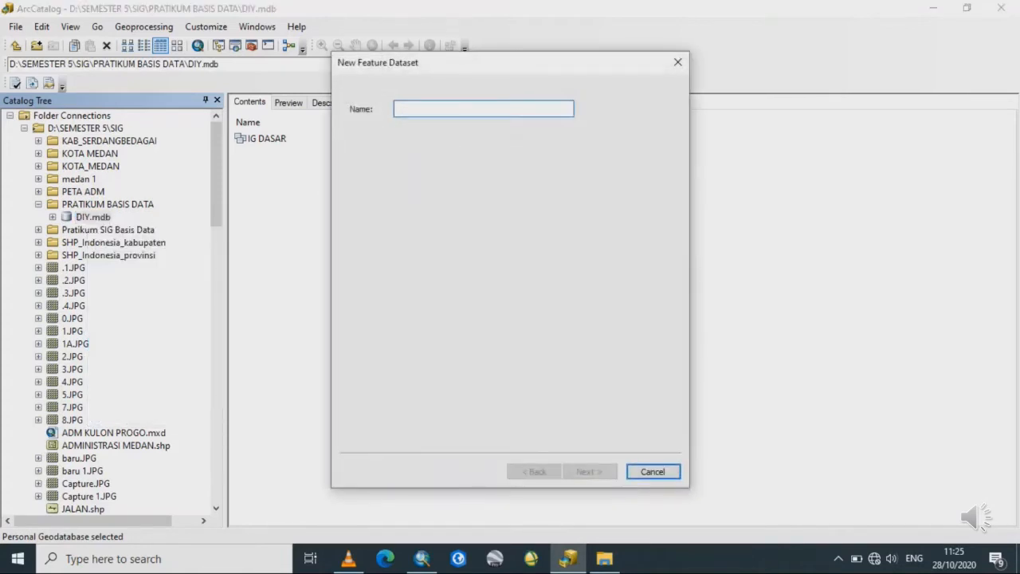
text(IG T)
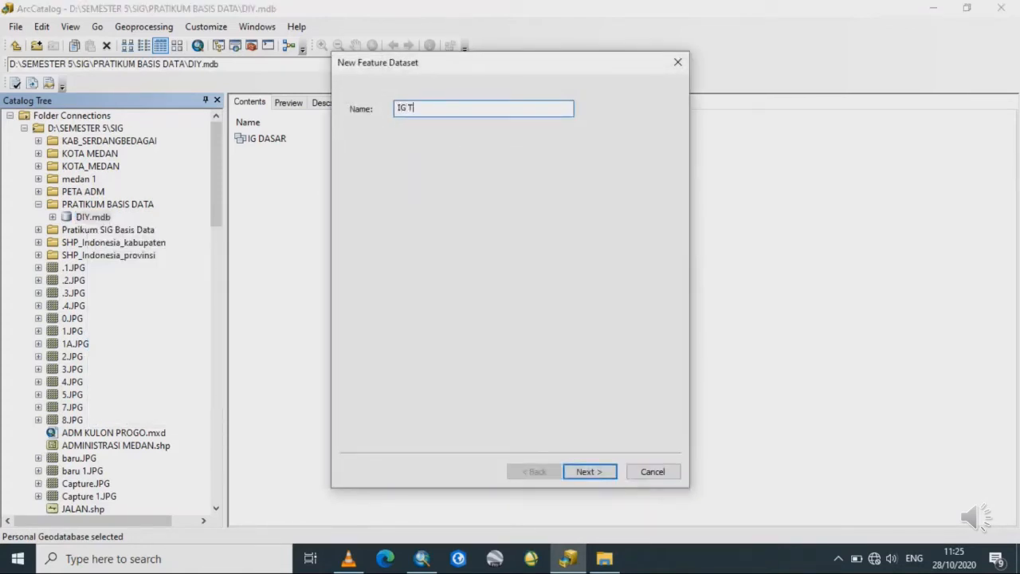
text(EMATIK)
key(Return)
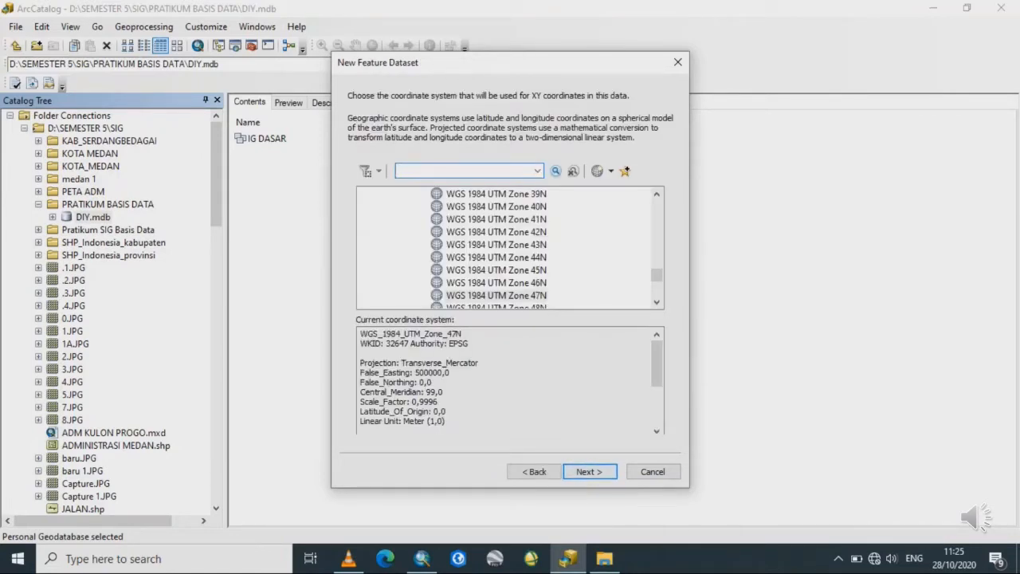
key(Return)
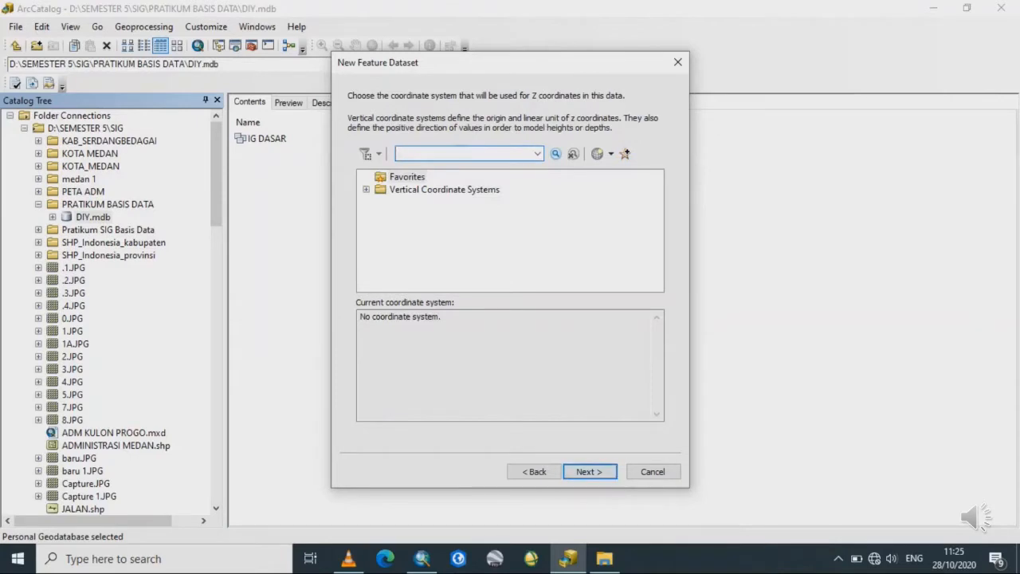
- Assign the ellipsoidal-based World WGS 1984 vertical coordinate system to IG TEMATIK and finish the dataset with the default tolerances
click(366, 190)
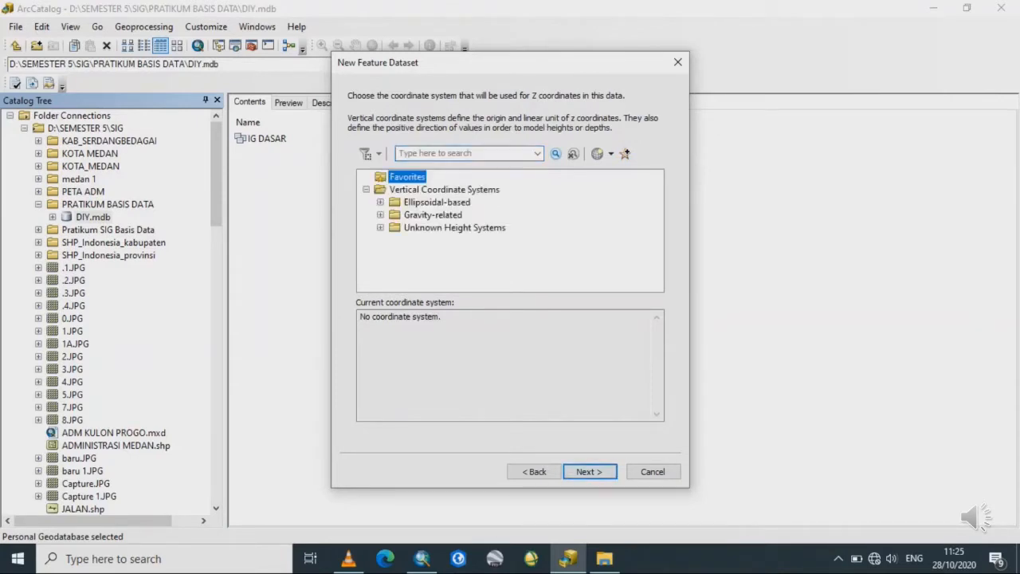
click(380, 202)
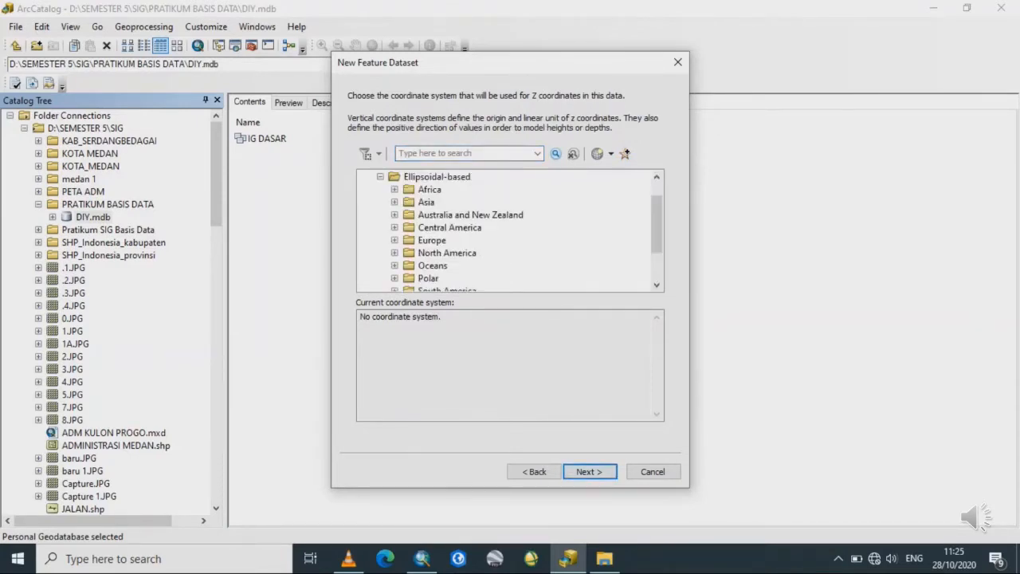
scroll(510, 231, down, 2)
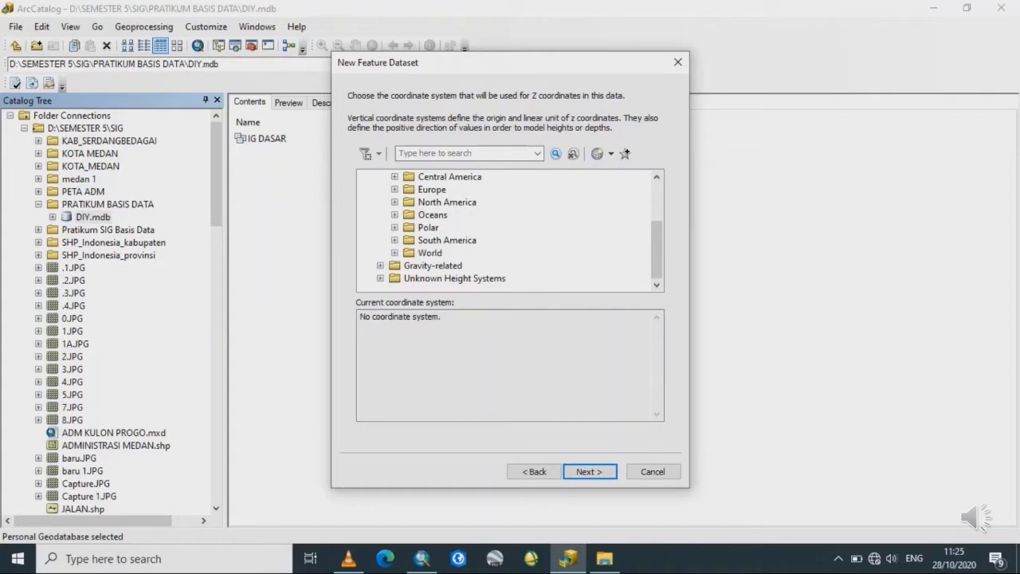
click(394, 253)
scroll(510, 231, down, 7)
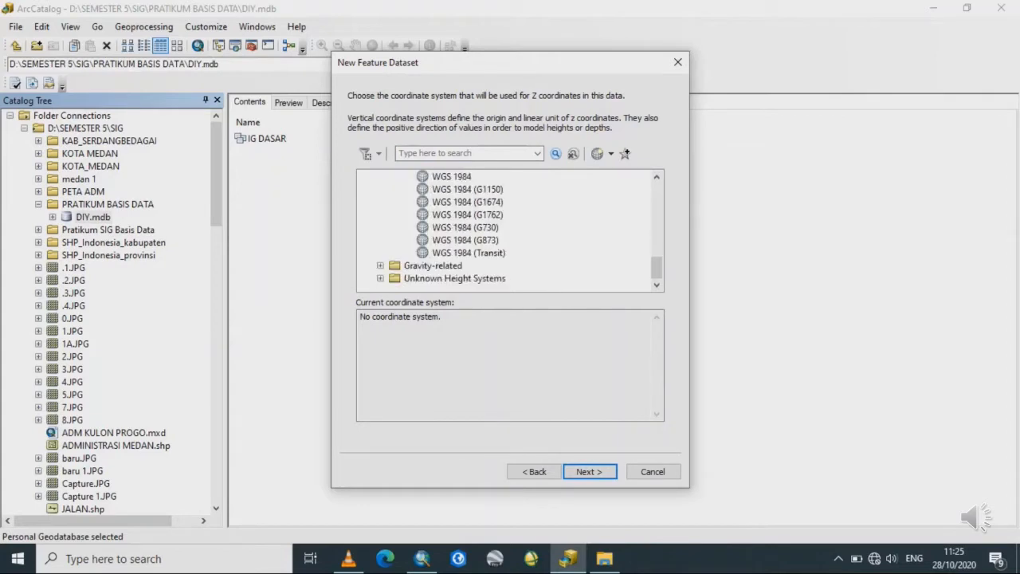
click(451, 177)
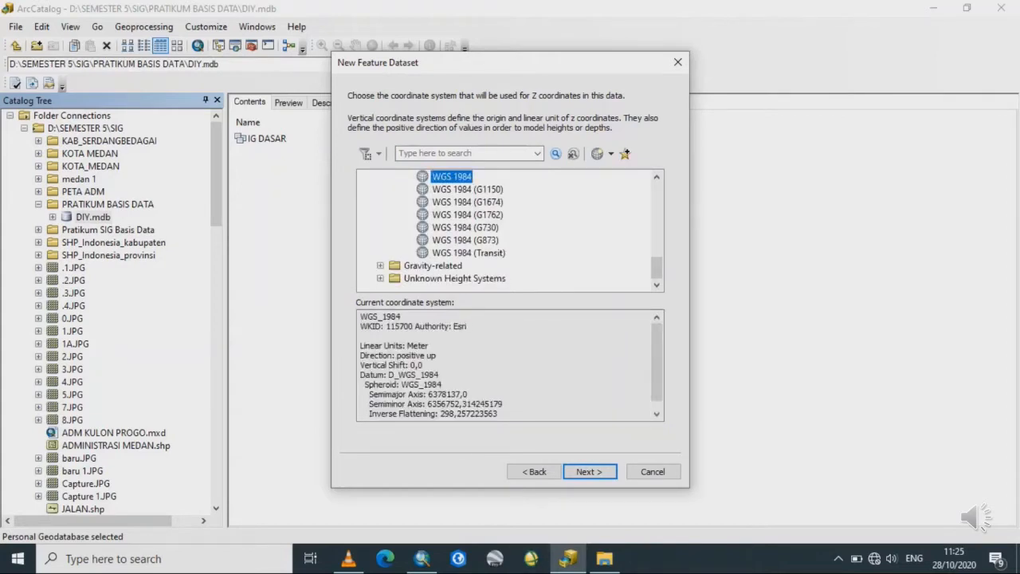
click(590, 471)
click(590, 471)
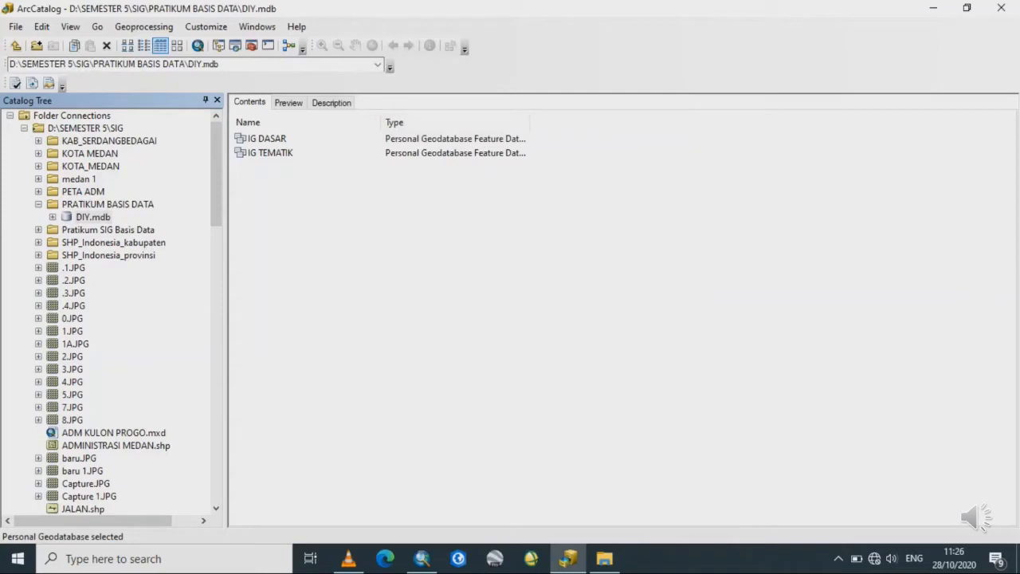
- Set the current workspace in the geoprocessing environment settings to the PRATIKUM BASIS DATA folder
click(143, 27)
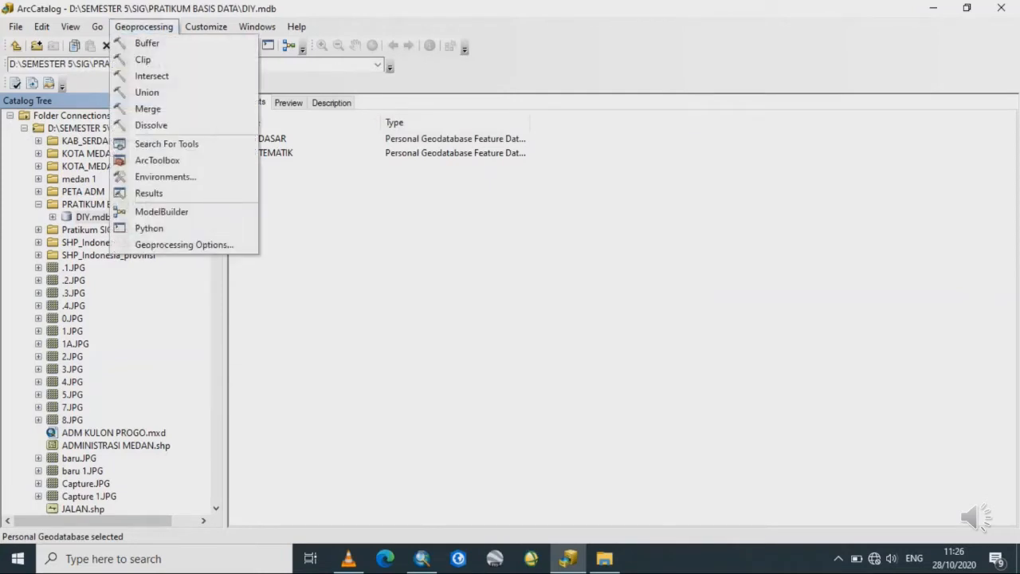
click(166, 177)
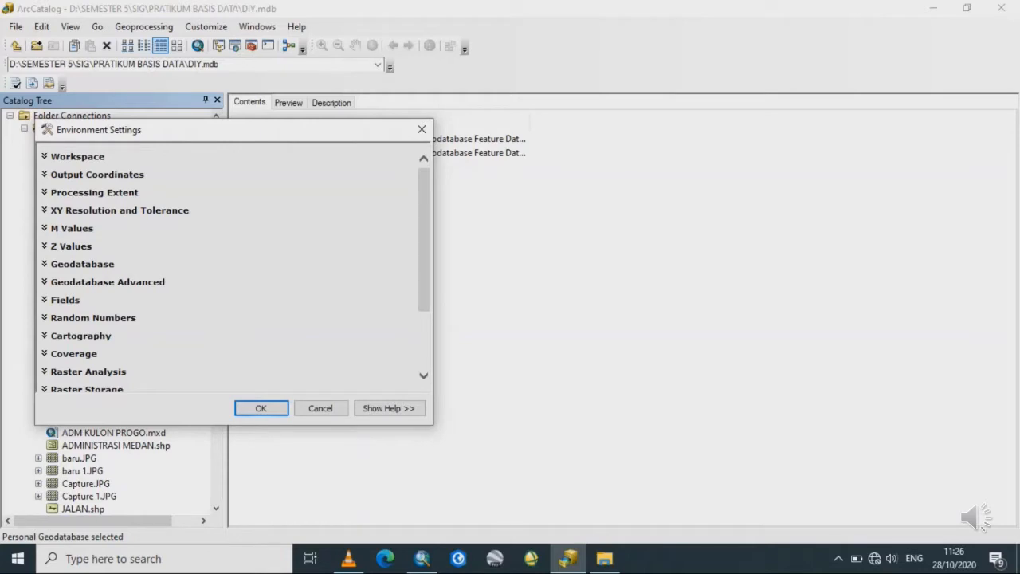
click(73, 157)
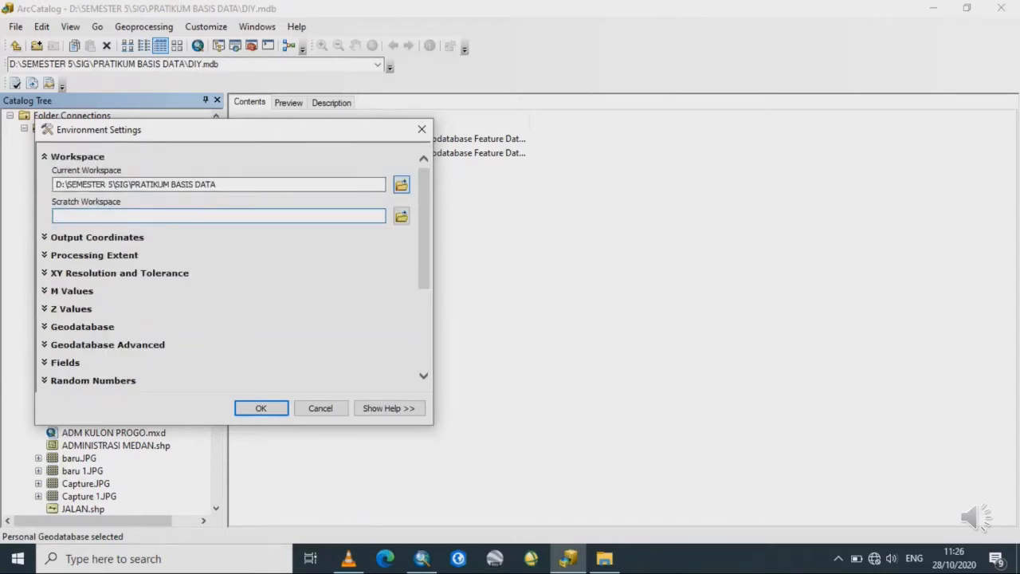
click(401, 184)
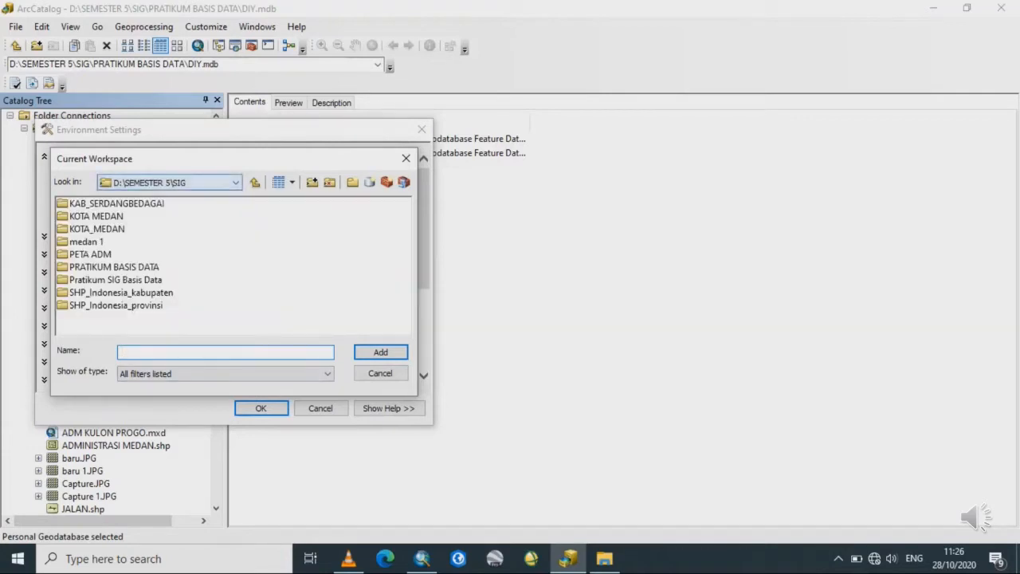
click(113, 267)
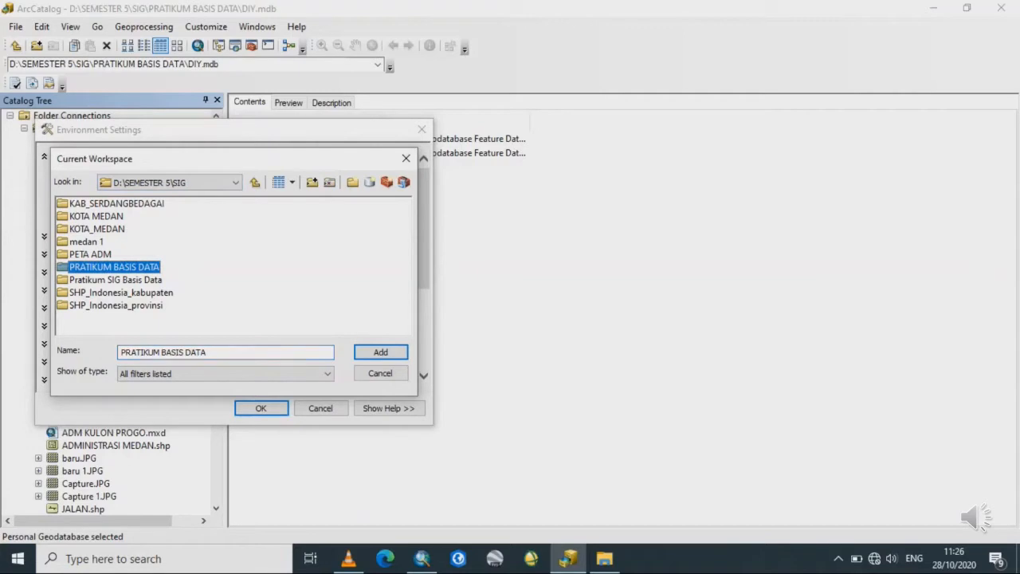
click(380, 352)
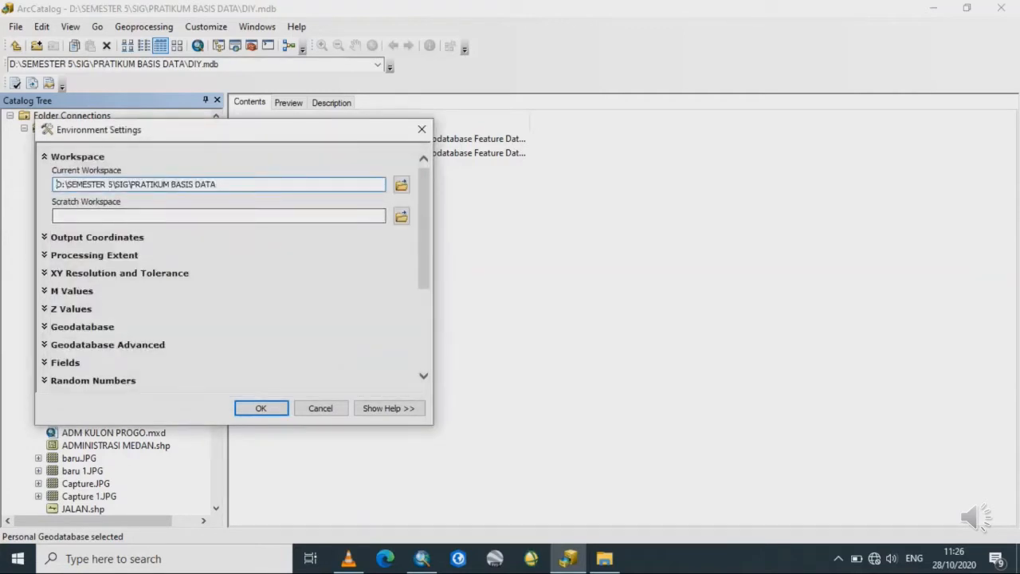
- Set the XY system of the environment's output coordinates to WGS 1984 UTM Zone 47N from the Northern Hemisphere group
click(96, 237)
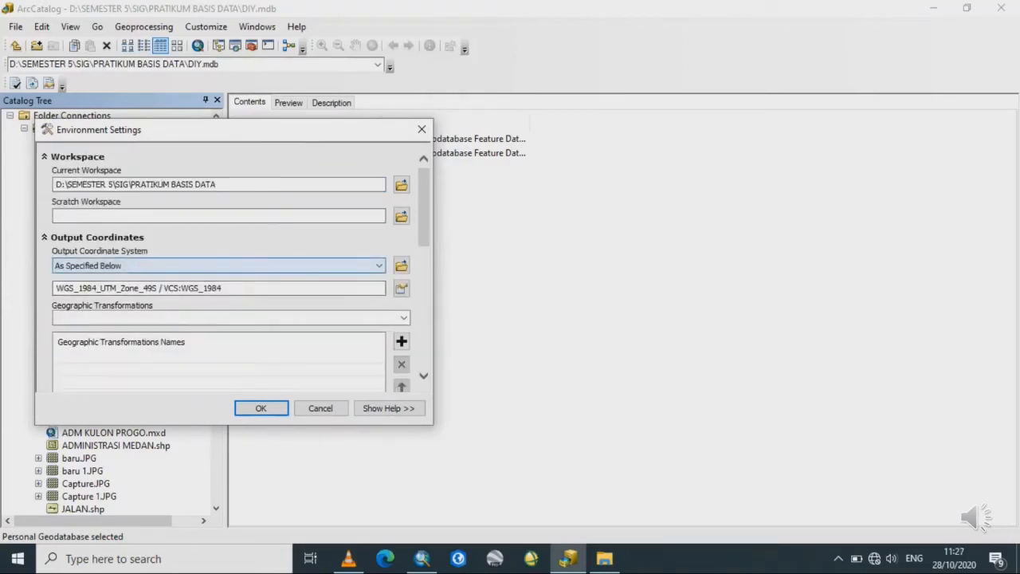
click(377, 265)
click(318, 289)
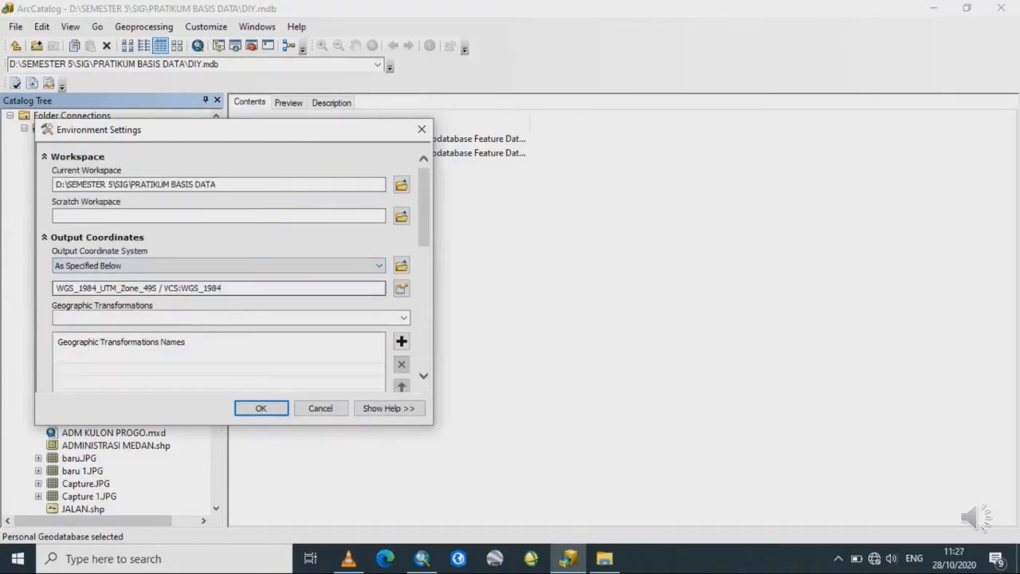
click(401, 288)
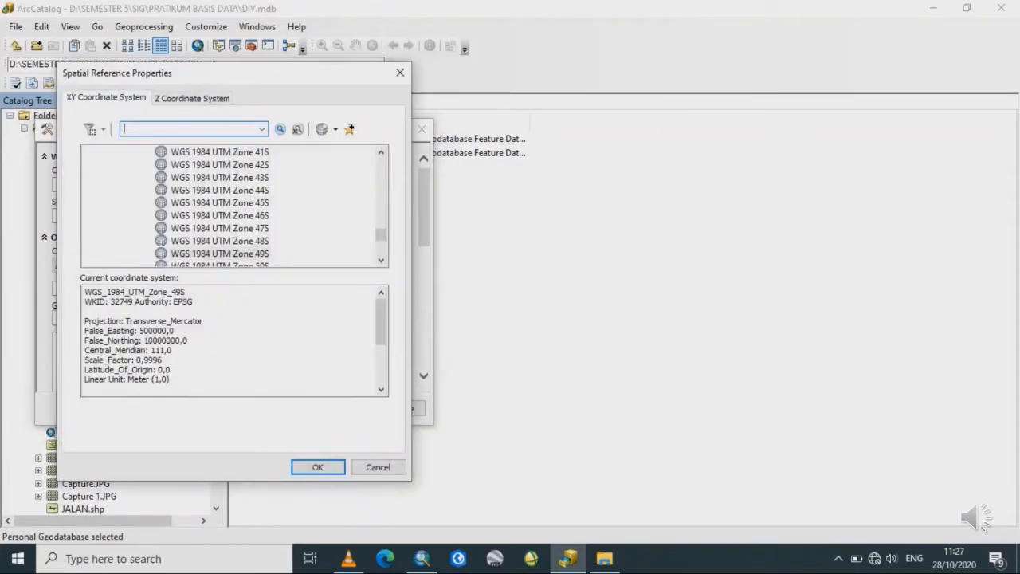
scroll(235, 206, up, 12)
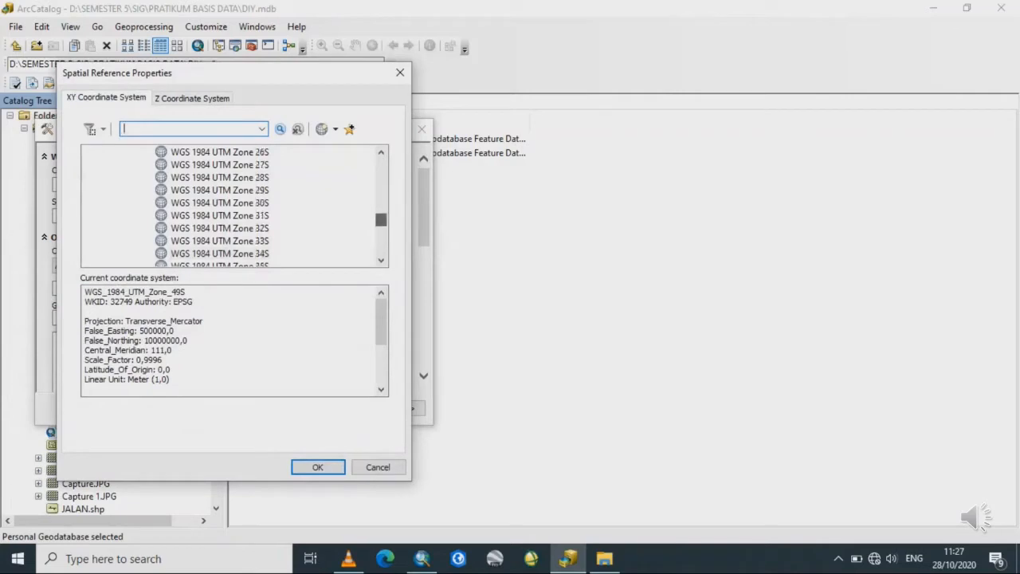
scroll(234, 206, up, 5)
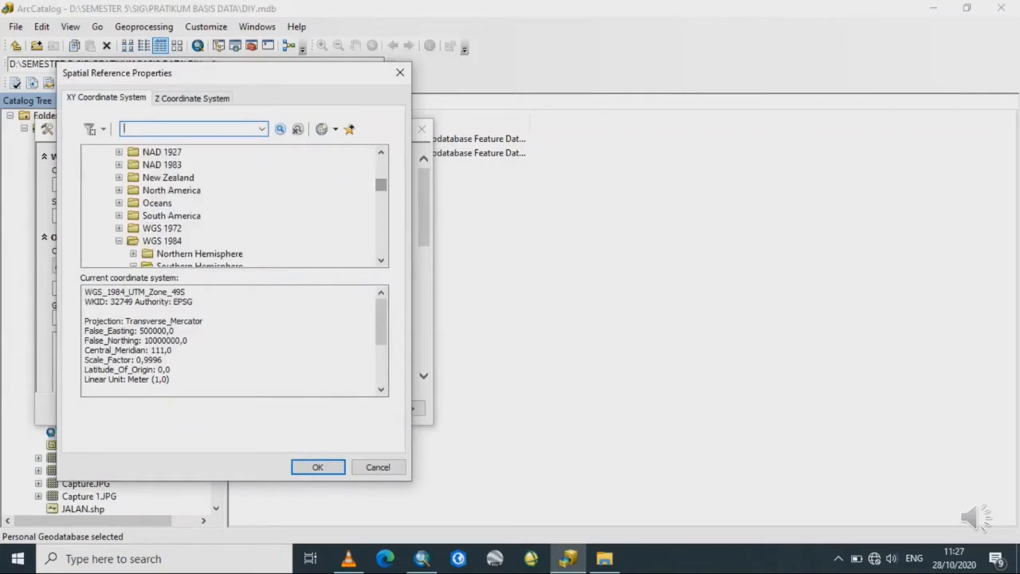
click(199, 253)
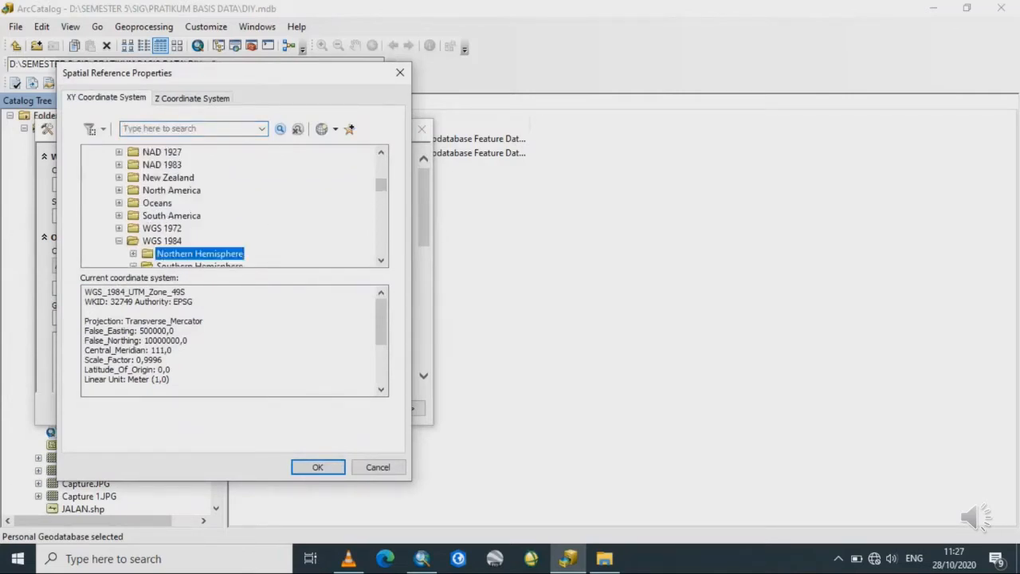
double_click(200, 253)
scroll(235, 206, down, 15)
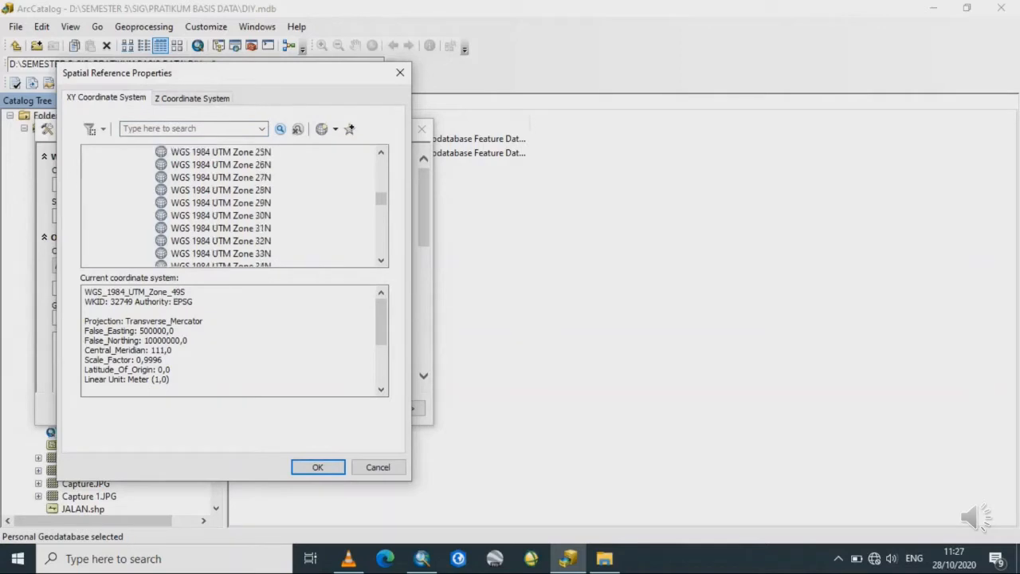
scroll(234, 206, down, 6)
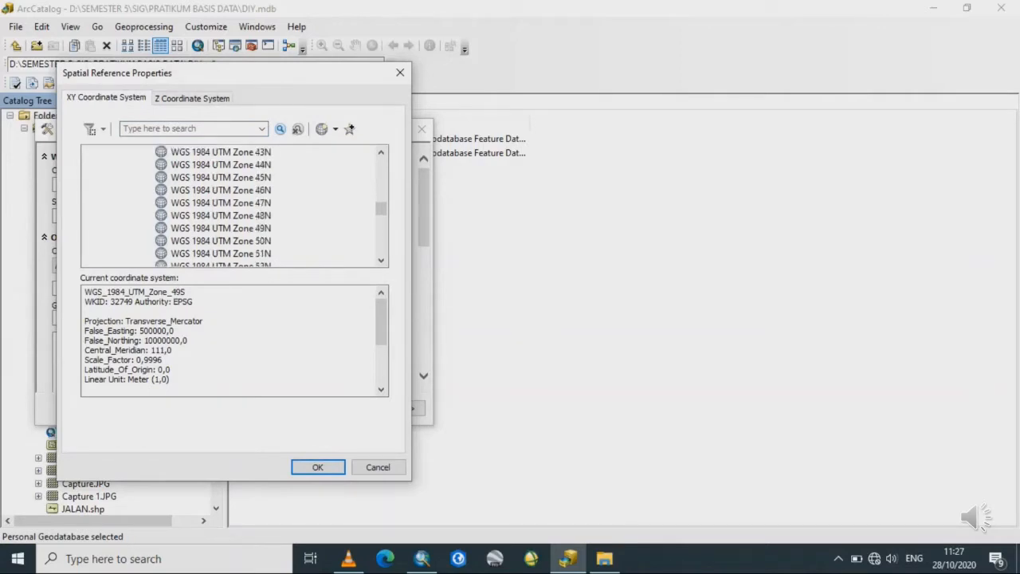
click(221, 203)
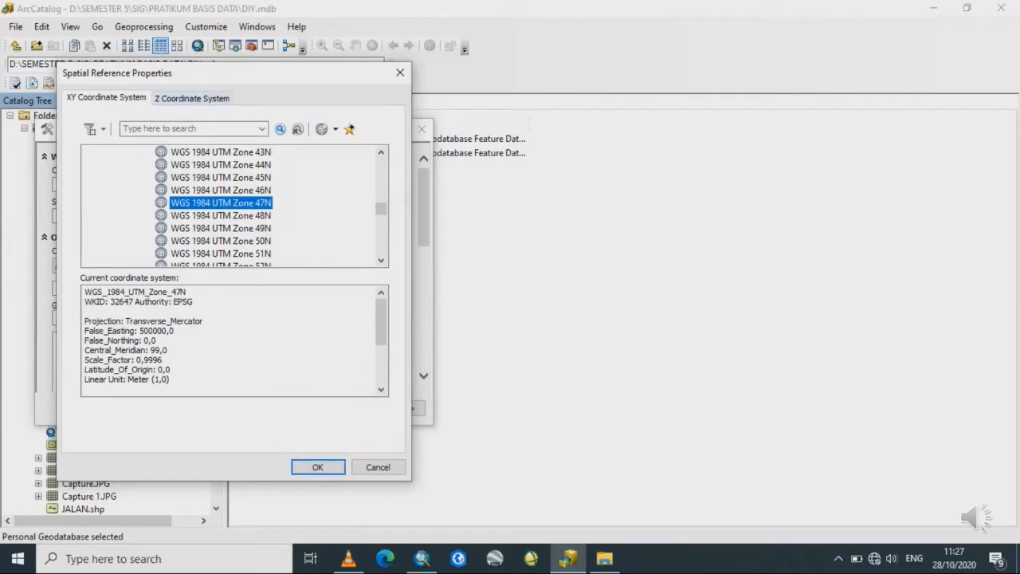
- Review the output's vertical coordinate system, keep WGS 1984, and apply the spatial reference and environment settings
click(192, 98)
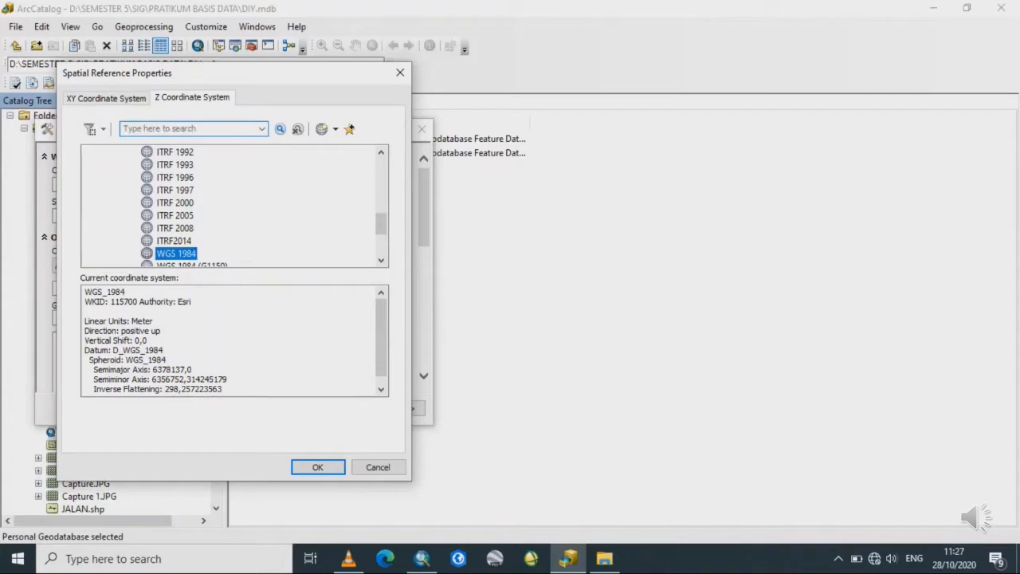
scroll(235, 205, up, 5)
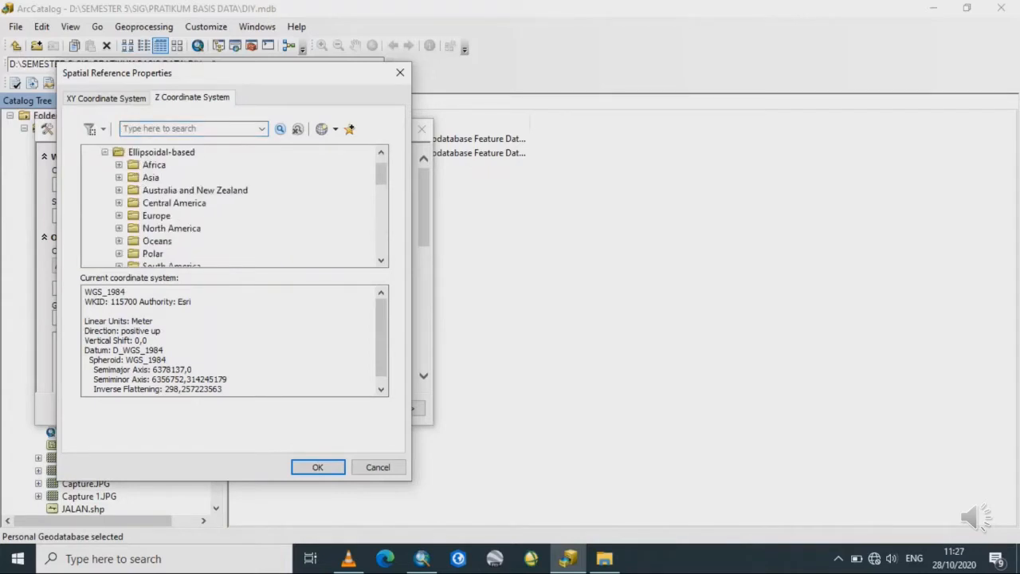
scroll(234, 205, up, 1)
scroll(234, 206, down, 7)
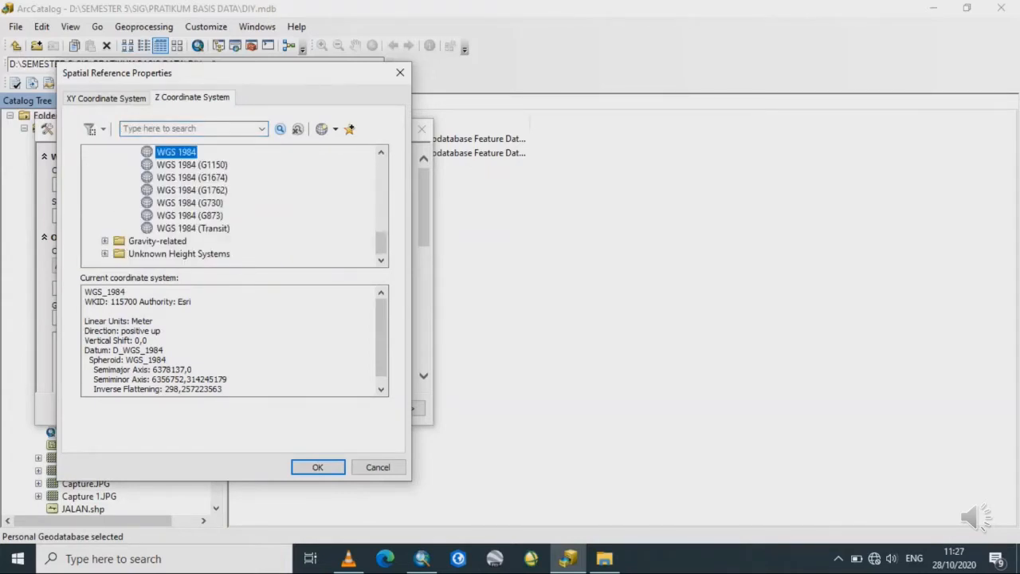
click(318, 467)
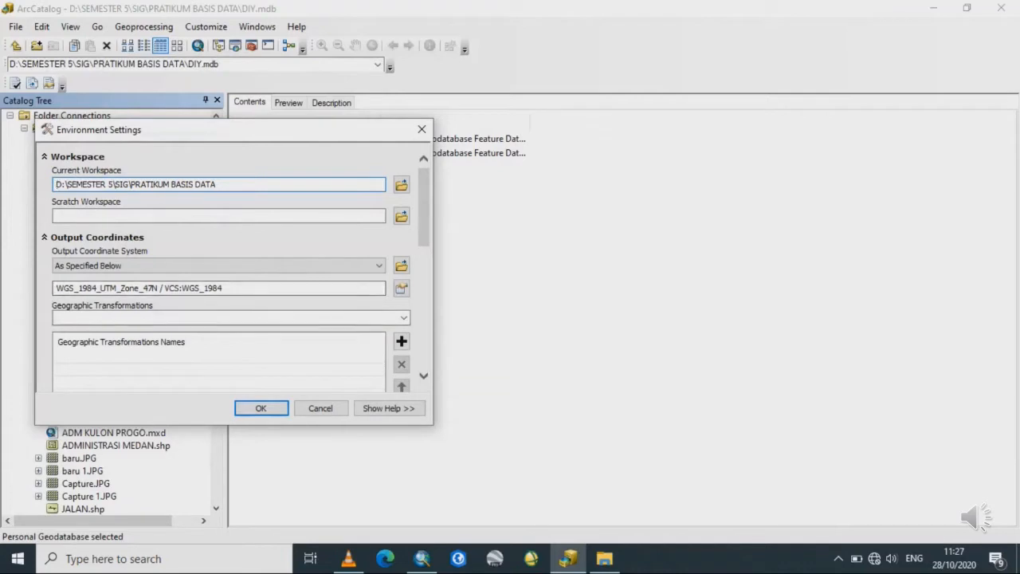
click(261, 408)
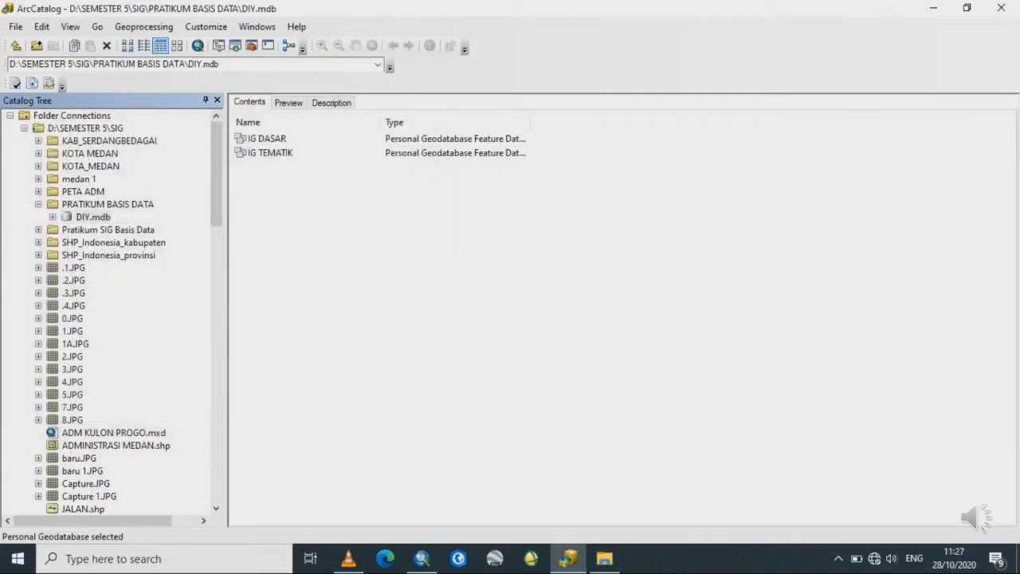
- Start a new polygon feature class in the IG DASAR dataset named Peta_batas_adm with the alias Peta Administrasi
click(53, 216)
click(82, 230)
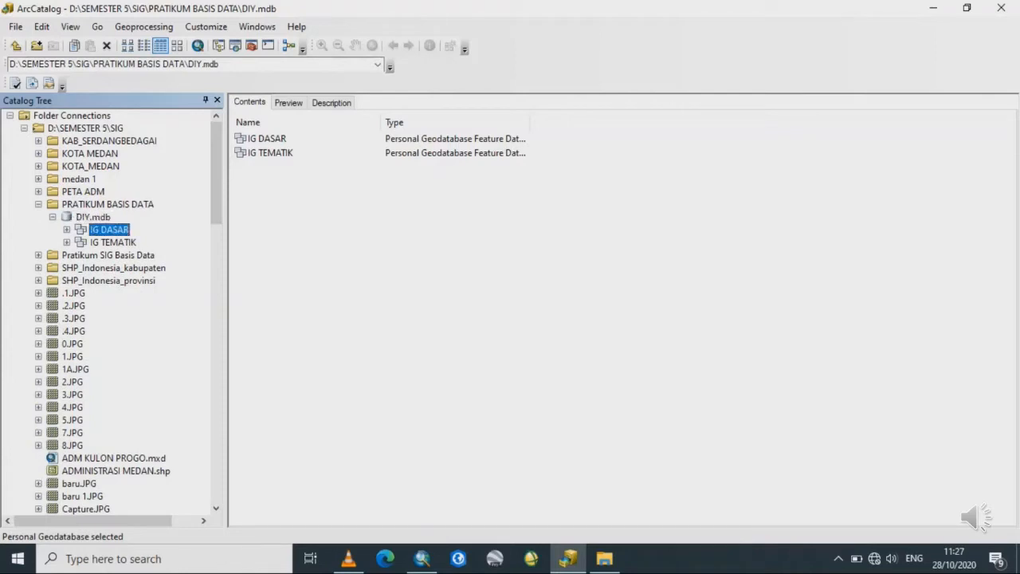
right_click(81, 230)
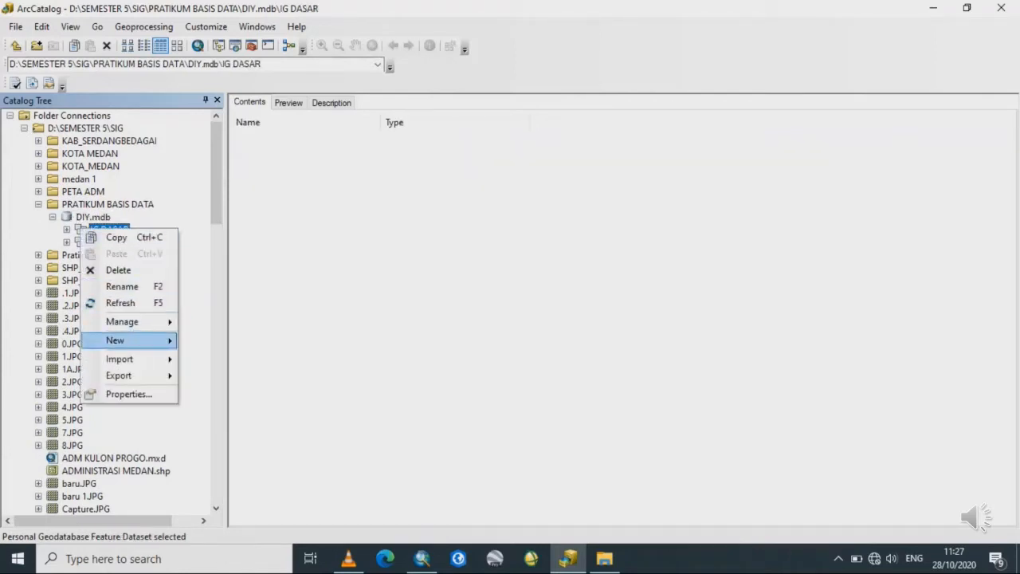
mouse_move(128, 341)
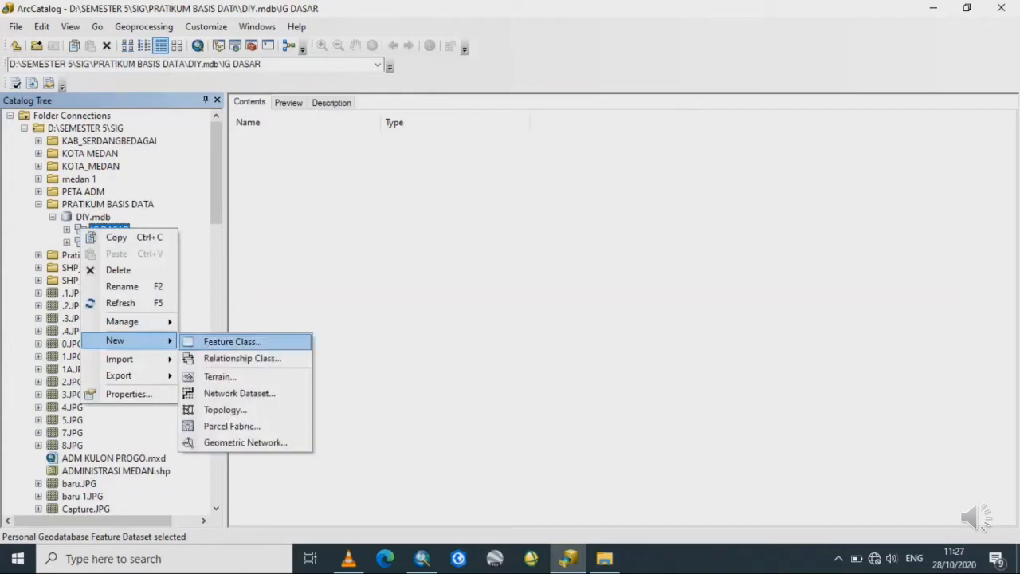
click(232, 341)
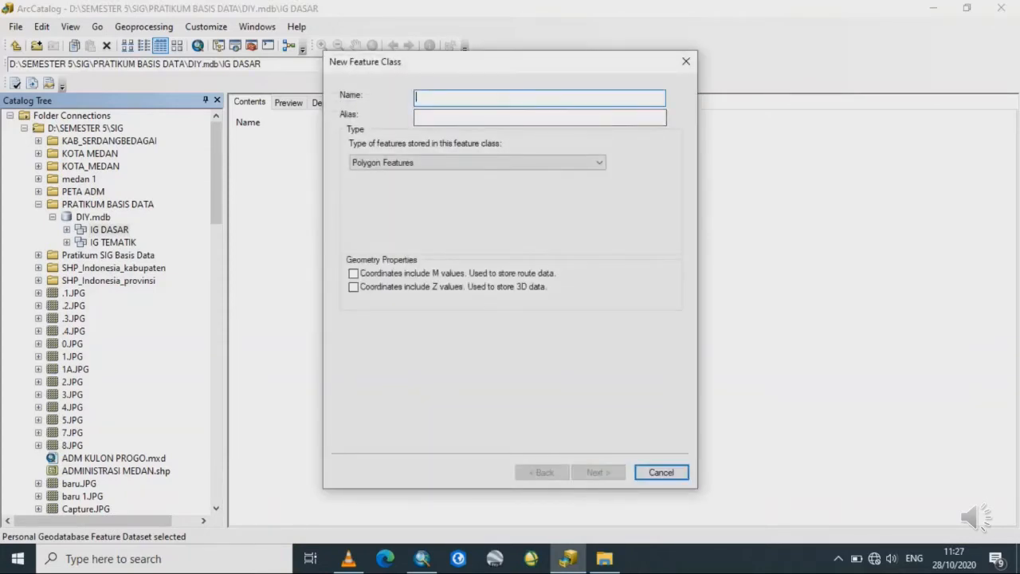
text(P)
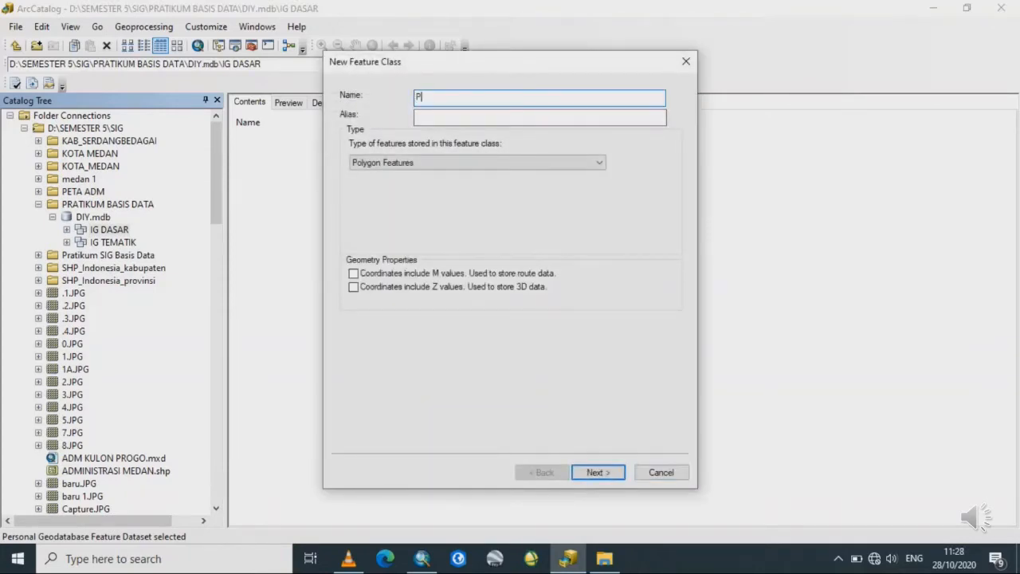
text(eta_batas_adm)
click(539, 117)
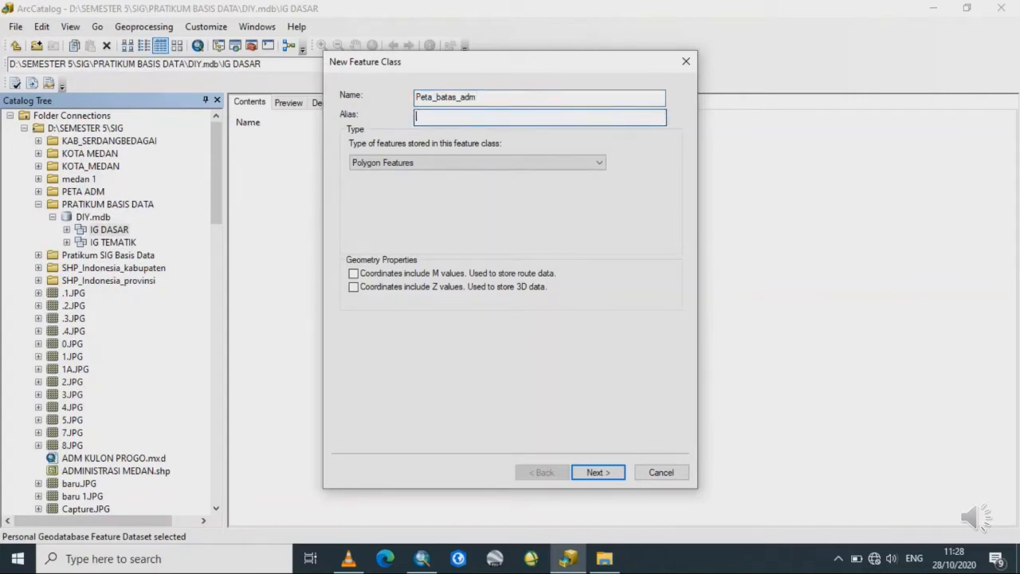
text(Peta Administra)
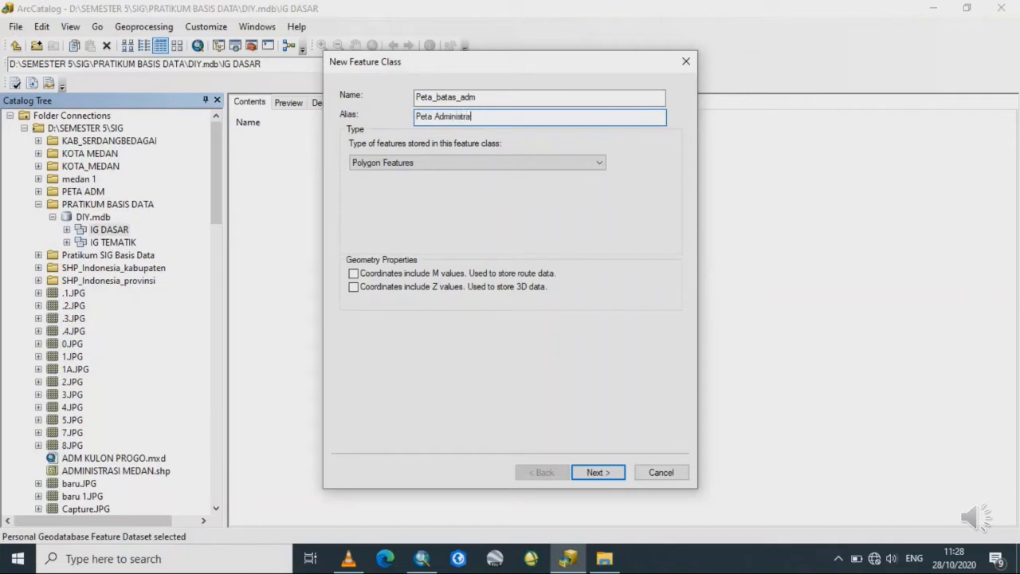
text(si)
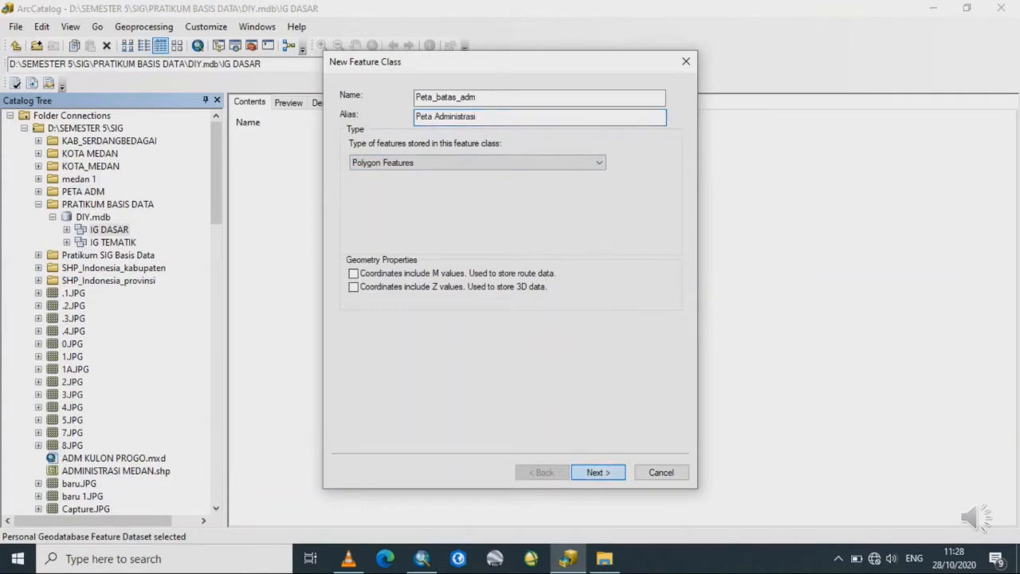
key(Return)
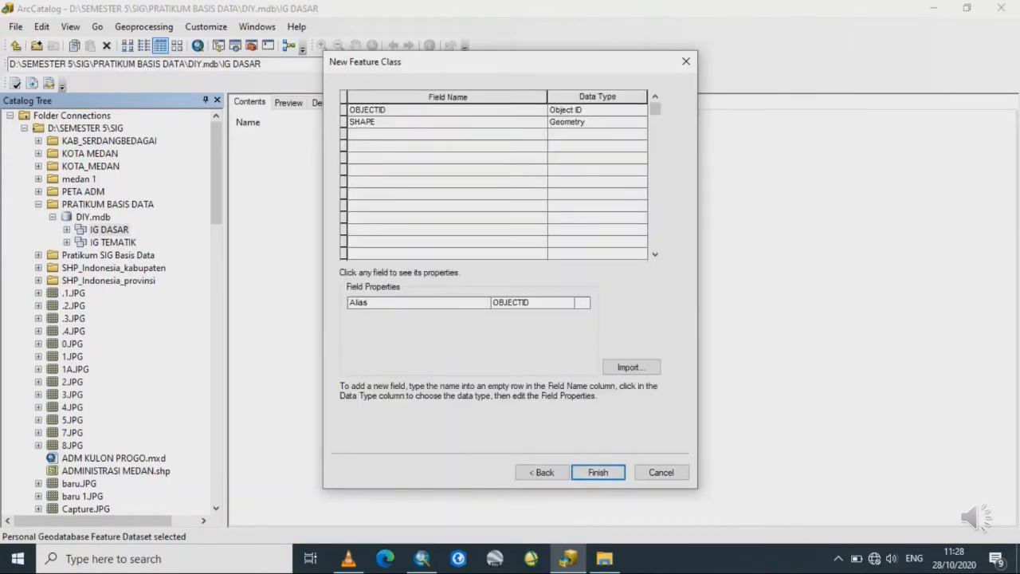
- Add a Text field named Kecamatan to Peta_batas_adm and finish creating the feature class
click(447, 134)
text(K)
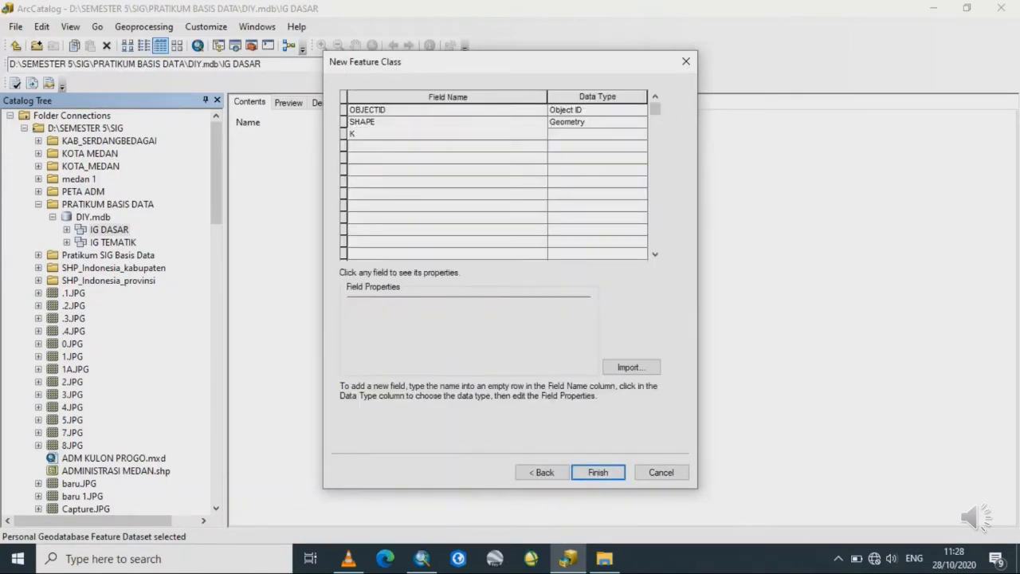
text(ecamatan)
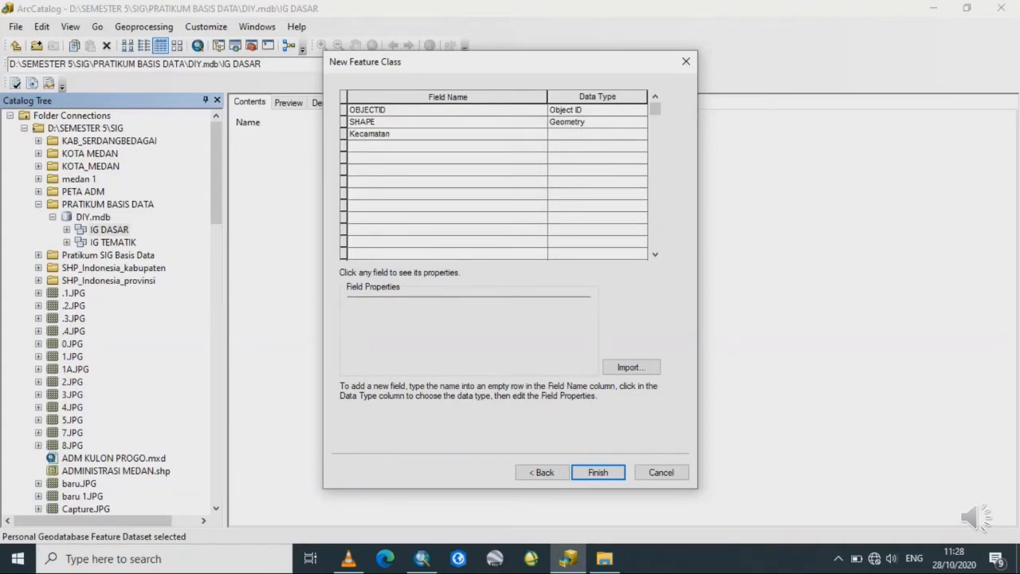
click(598, 134)
click(598, 134)
click(596, 190)
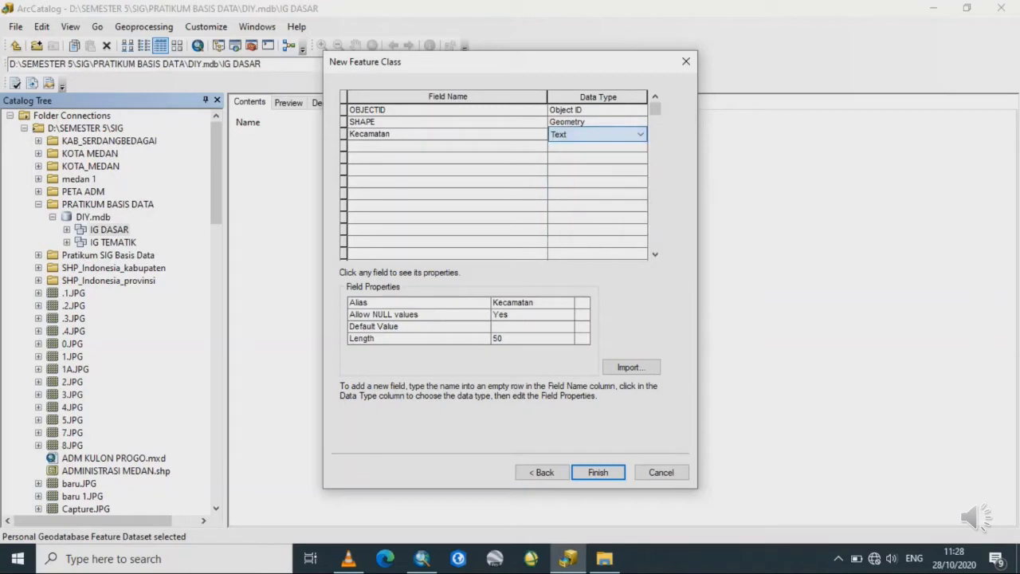
click(598, 472)
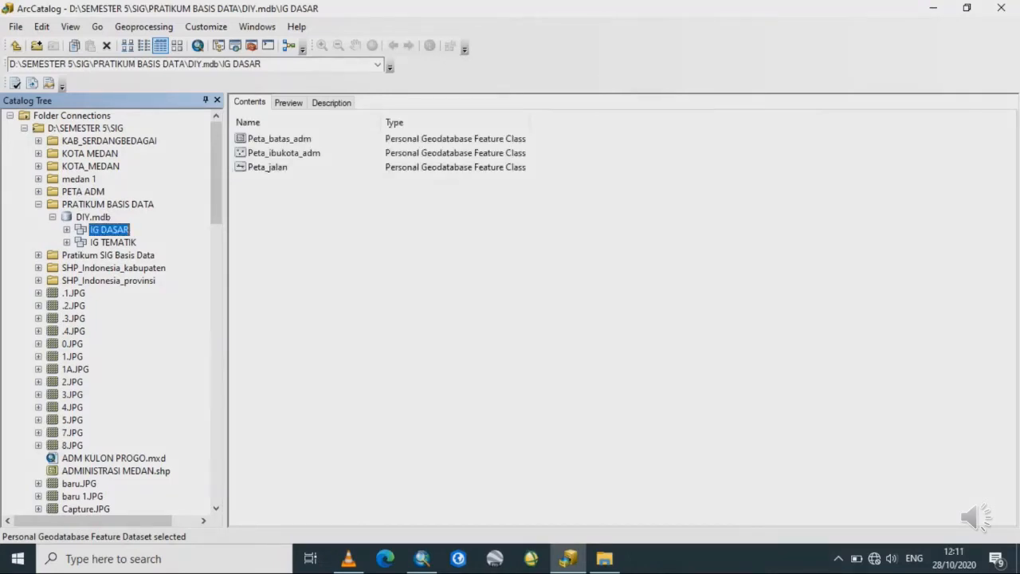
- Start another new feature class in the IG DASAR dataset and name it Peta_jar_sungai
right_click(104, 230)
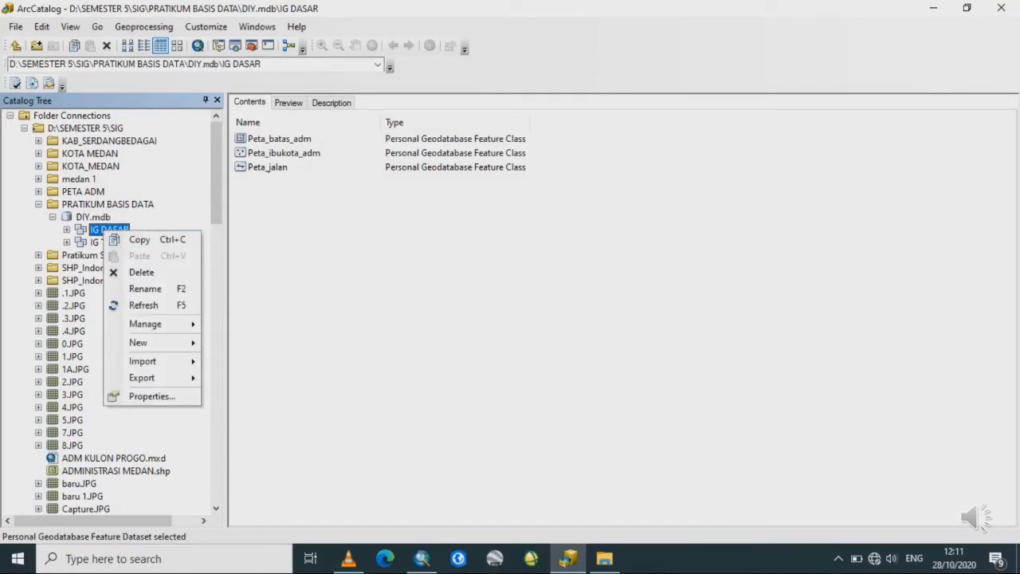
mouse_move(143, 342)
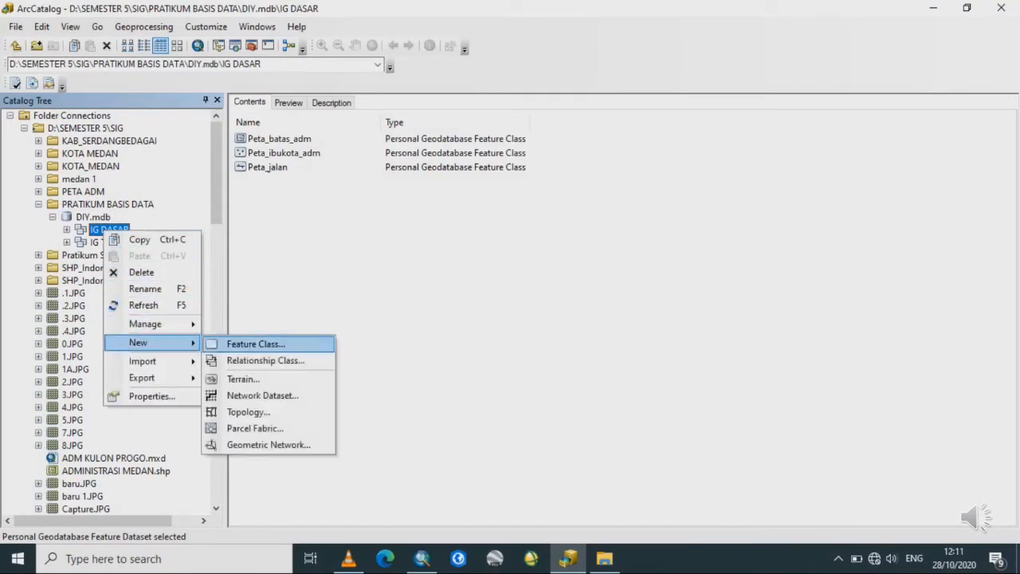
click(255, 343)
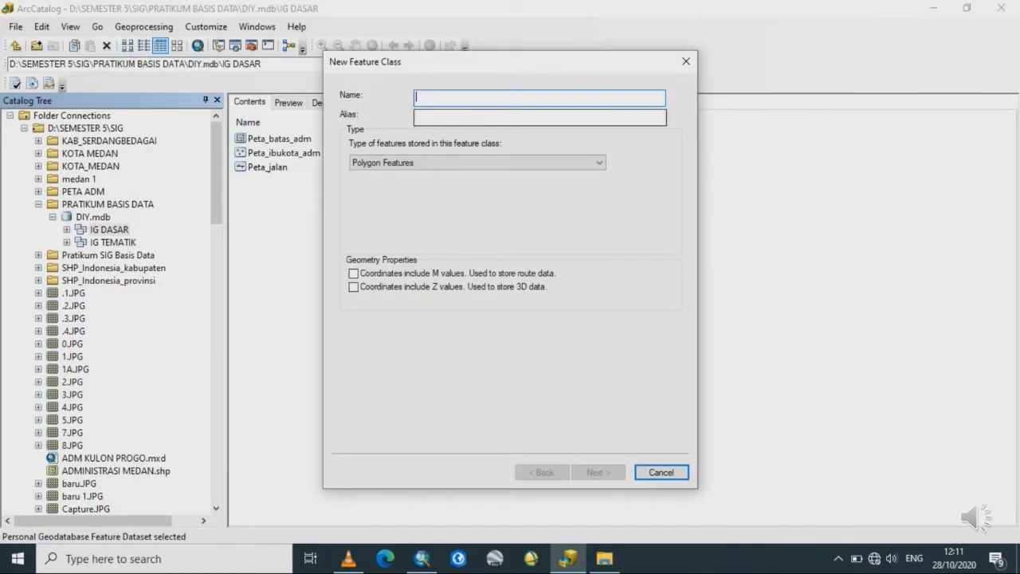
text(peta)
key(BackSpace)
key(BackSpace)
key(BackSpace)
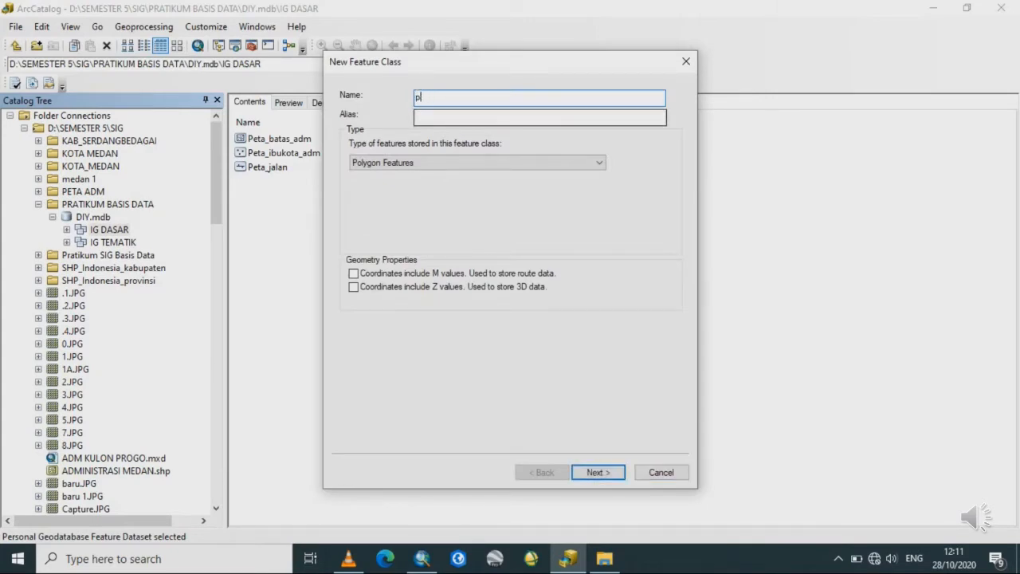
key(BackSpace)
text(P)
key(Caps_Lock)
text(et)
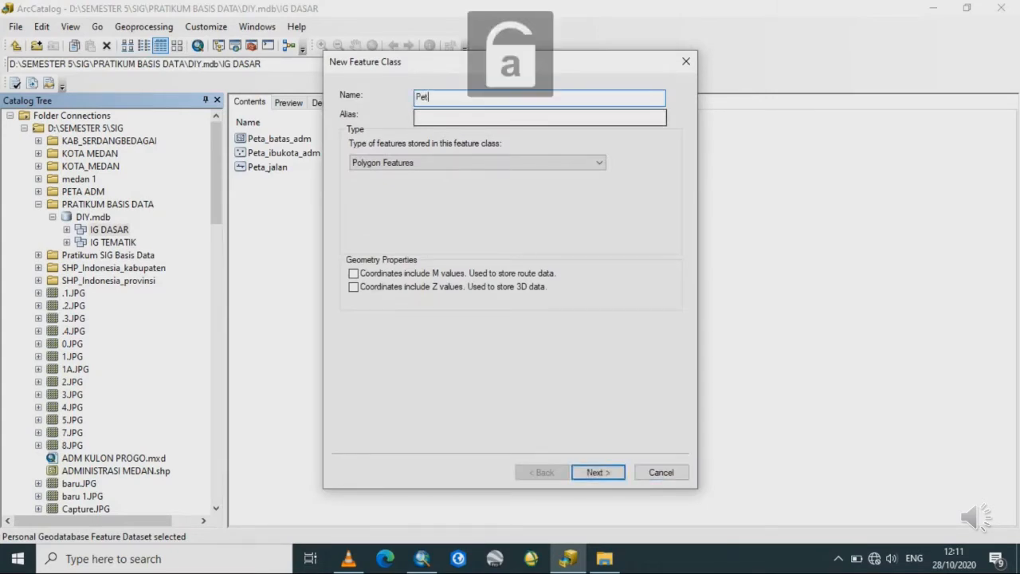
text(a_jar)
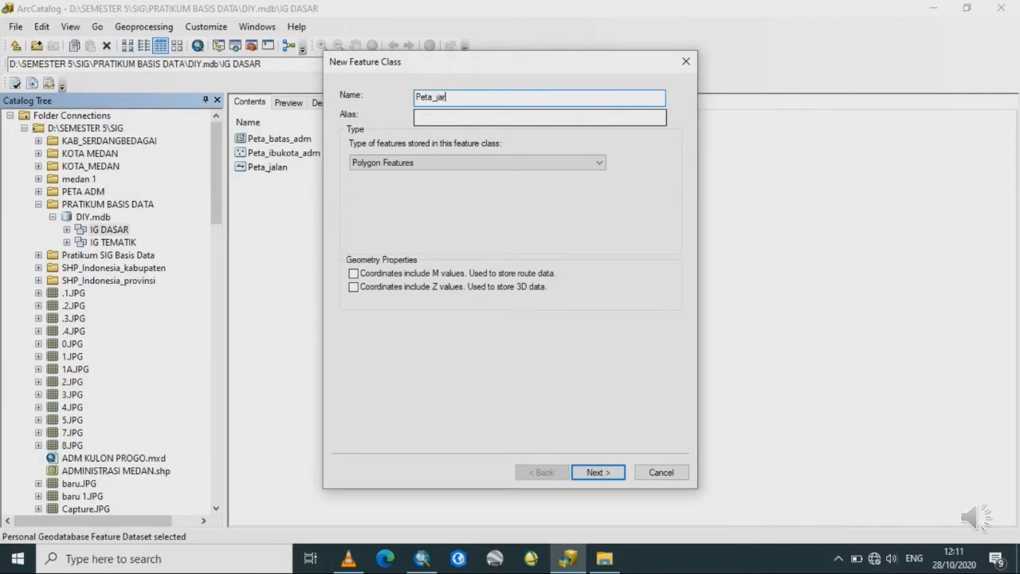
text(_sungai)
key(Tab)
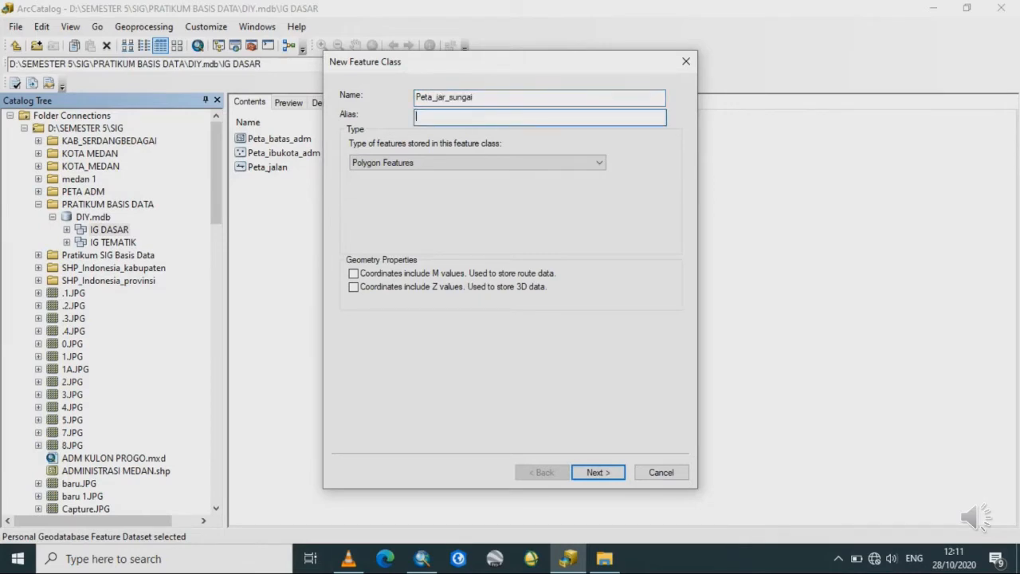
- Give Peta_jar_sungai the alias Jaringan Sungai, set its type to Line Features, and continue to the field definitions
key(Caps_Lock)
text(J)
key(Caps_Lock)
text(ar)
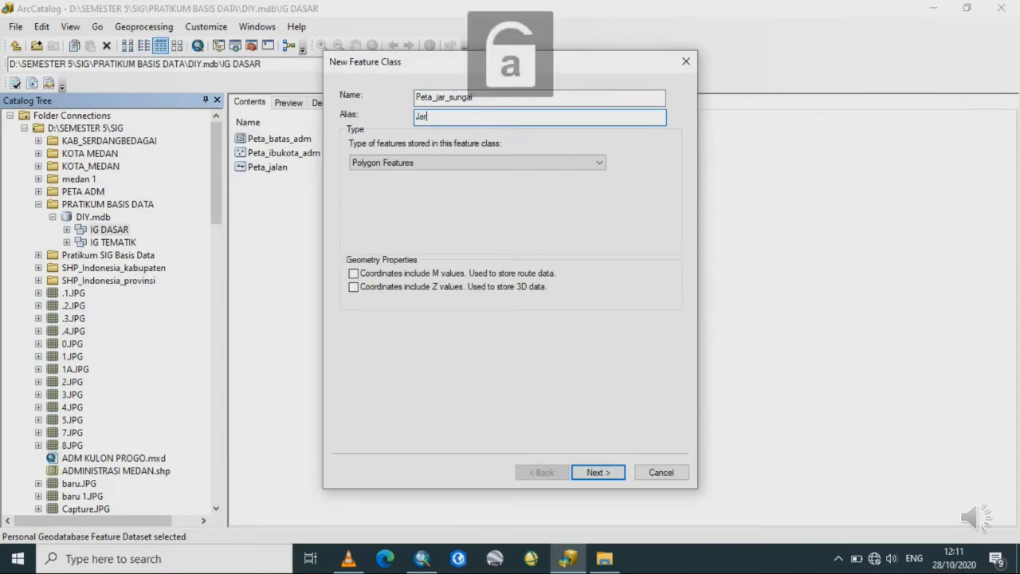
text(ingan)
key(Caps_Lock)
text(S)
key(Caps_Lock)
text(ungai)
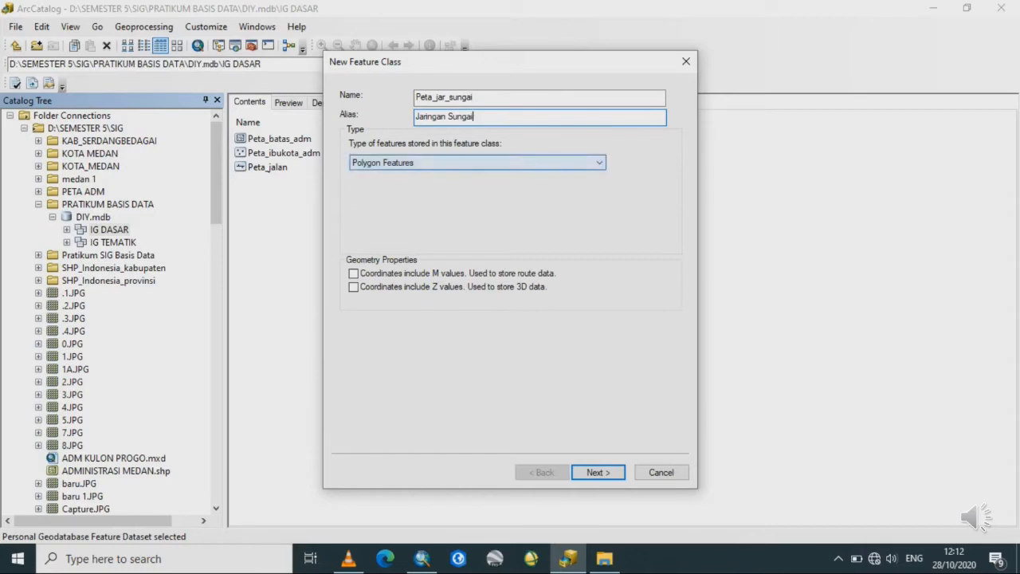
click(523, 162)
click(382, 186)
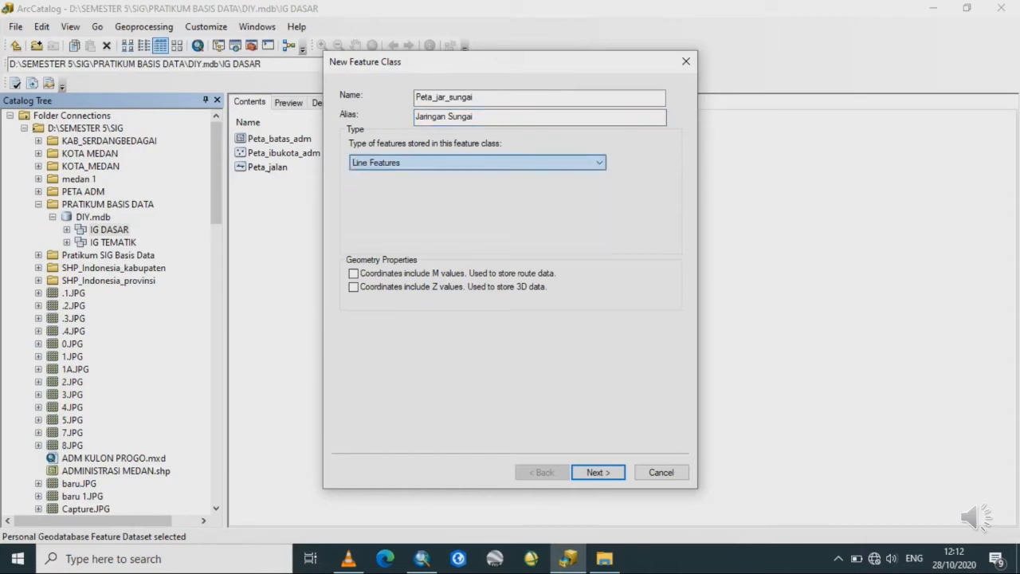
click(597, 472)
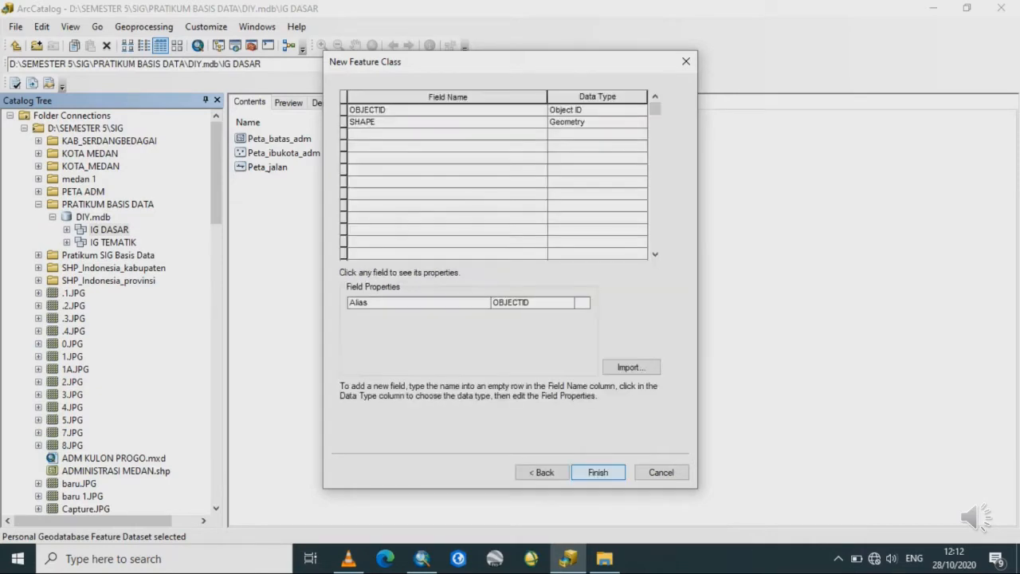
- Add a Text field named Nama_sungai to Peta_jar_sungai and finish creating the feature class
click(447, 134)
key(Caps_Lock)
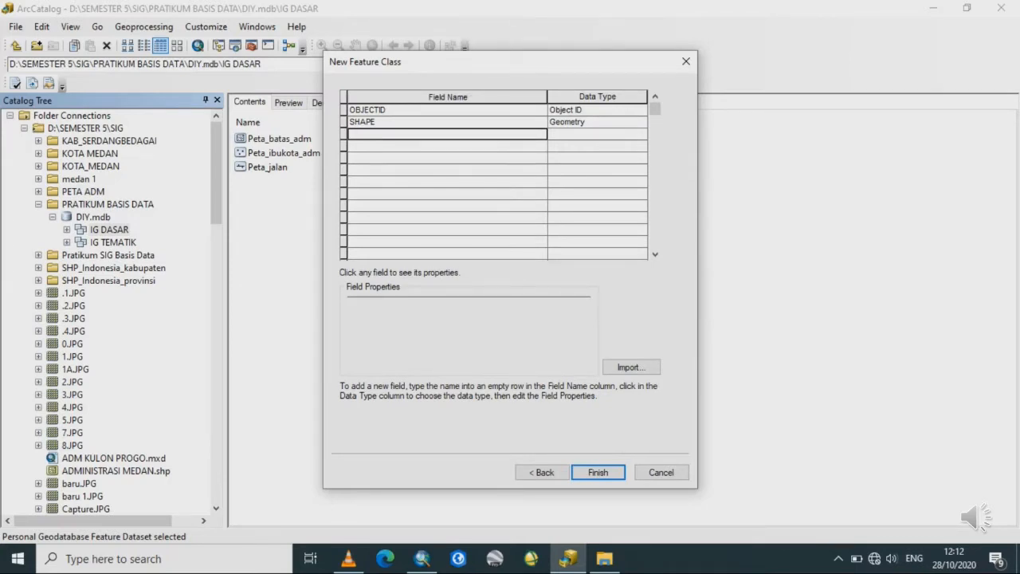
text(N)
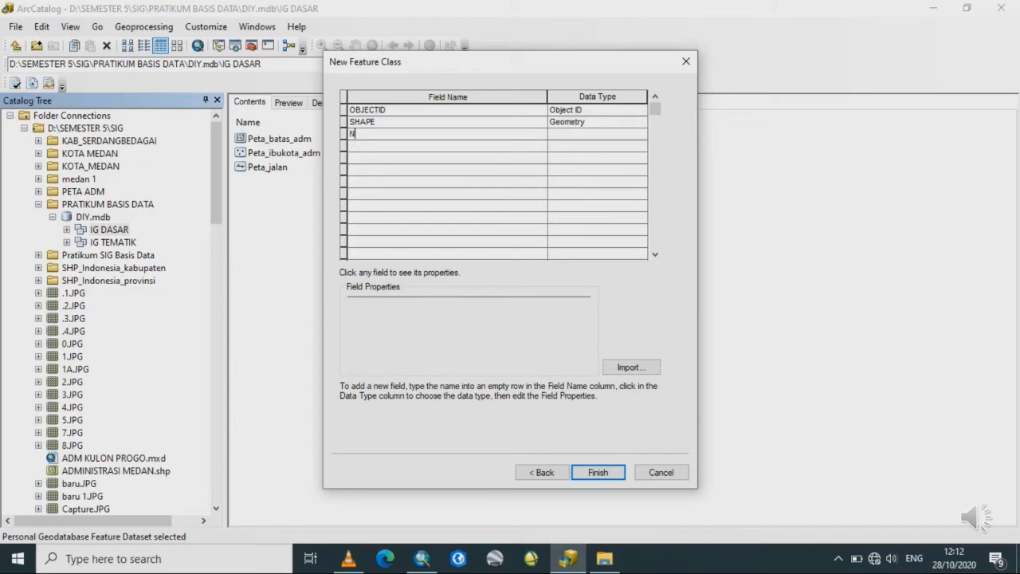
key(Caps_Lock)
text(ama_sungai)
click(598, 134)
click(597, 133)
click(589, 188)
key(Return)
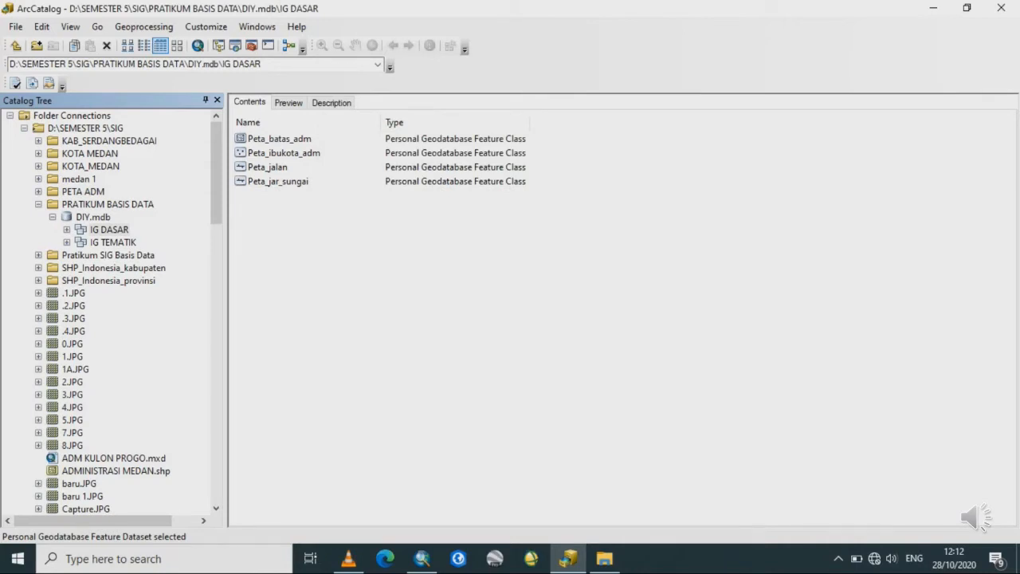
- Start a new feature class in the IG TEMATIK dataset and name it Peta_hujan
click(109, 241)
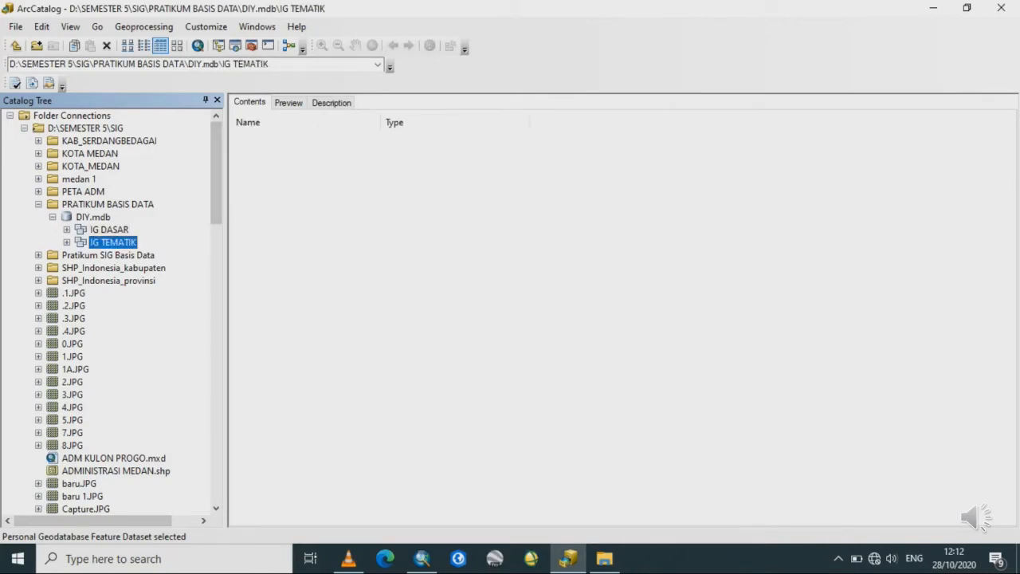
right_click(109, 240)
mouse_move(148, 351)
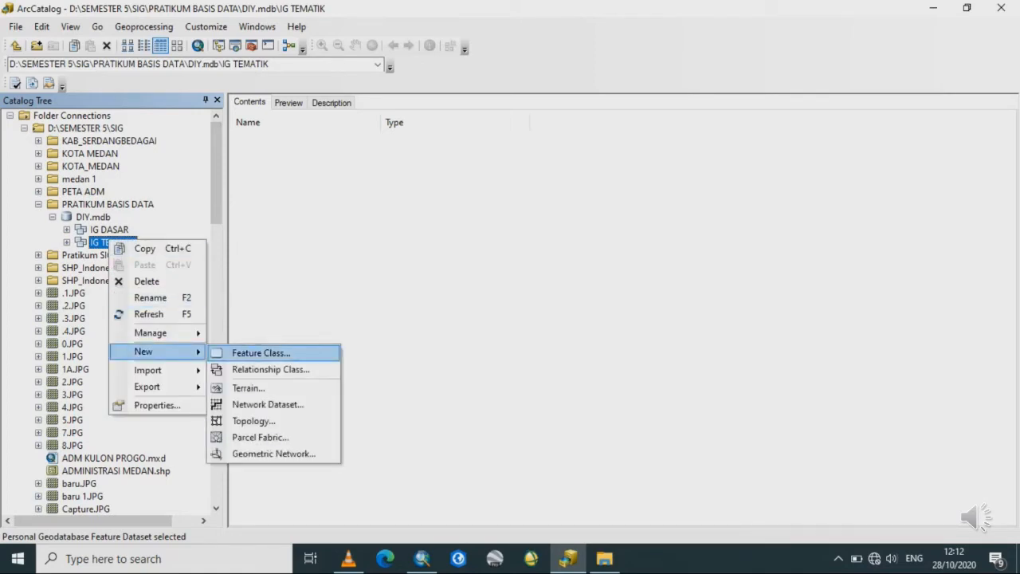
click(259, 352)
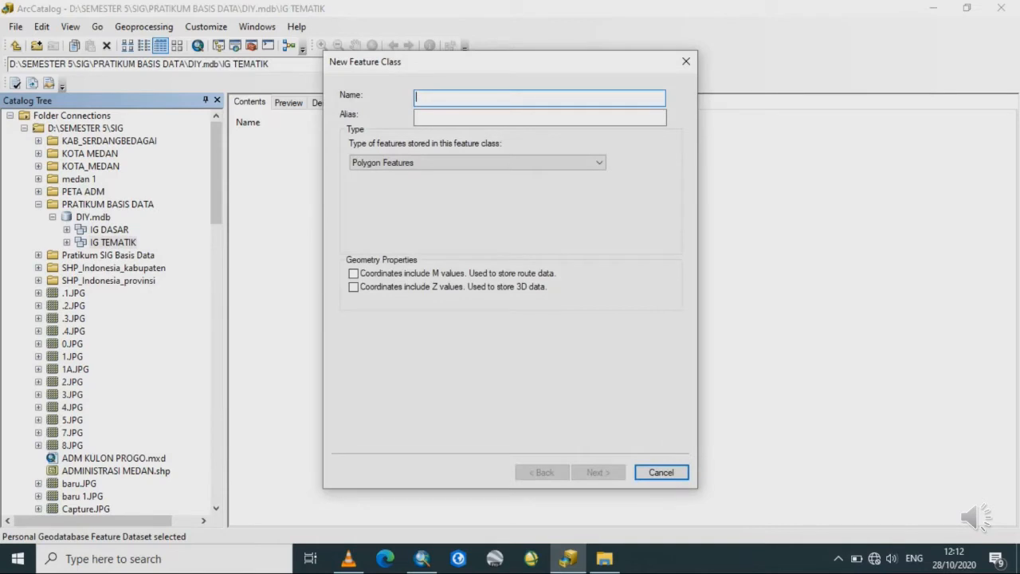
text(p)
key(BackSpace)
key(Caps_Lock)
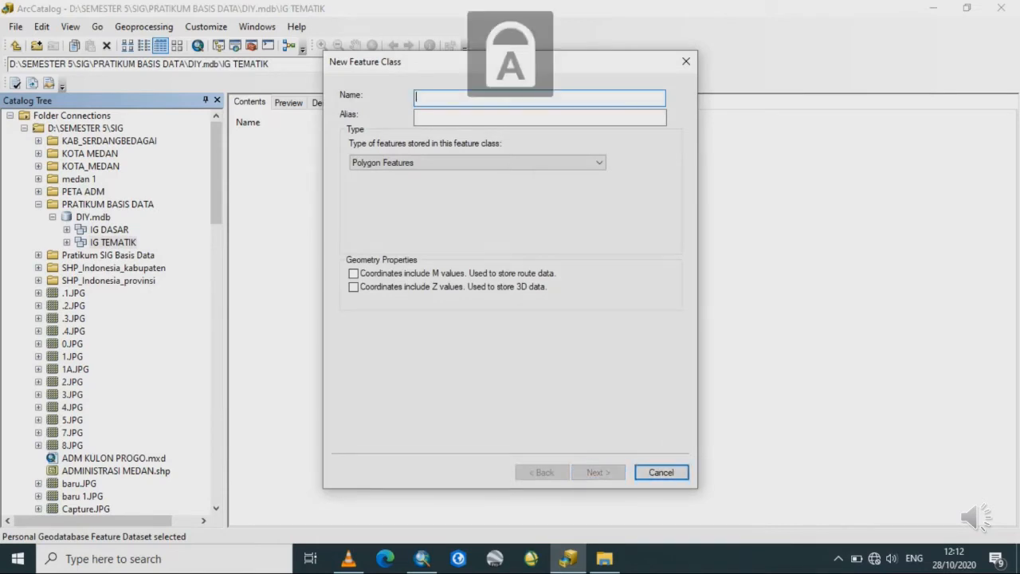
text(P)
key(Caps_Lock)
text(eta)
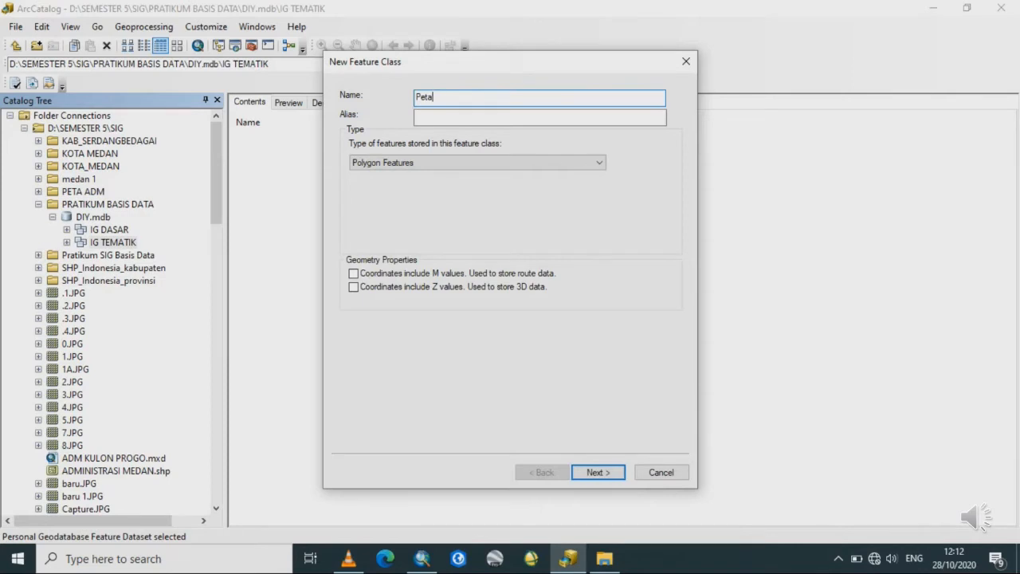
text(_hujan)
- Give Peta_hujan the alias Peta Intensitas Hujan, keep the Polygon Features type, and continue to the field definitions
click(540, 118)
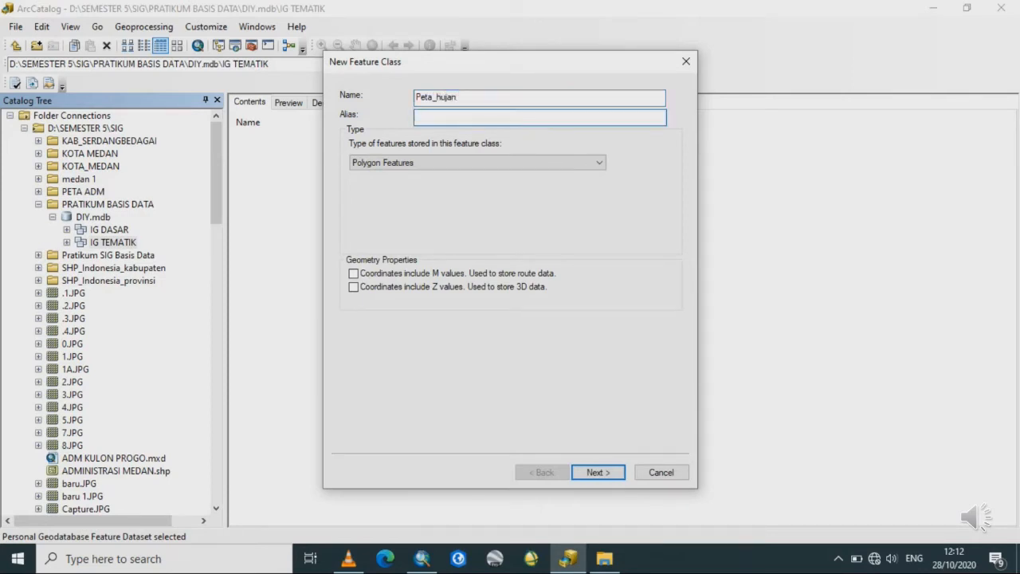
key(Caps_Lock)
text(P)
key(Caps_Lock)
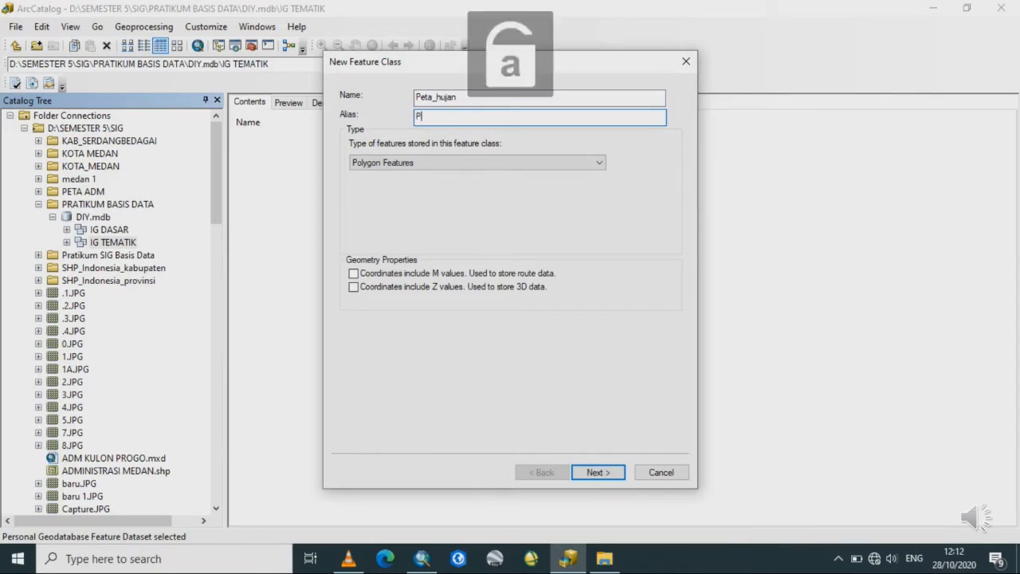
text(eta)
key(Caps_Lock)
text(I)
key(Caps_Lock)
text(ntensitas)
key(Caps_Lock)
text(H)
key(Caps_Lock)
text(uj)
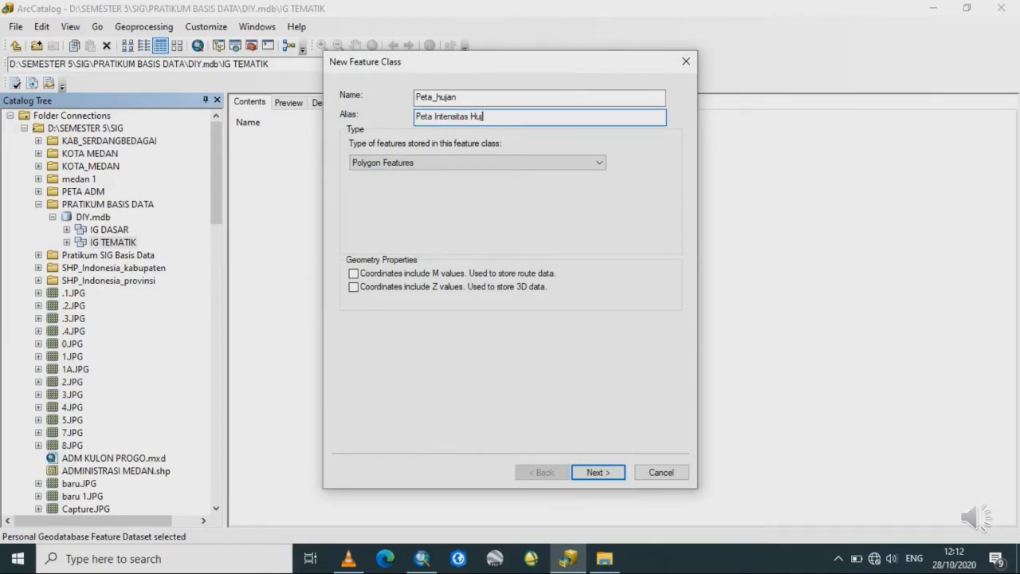
text(an)
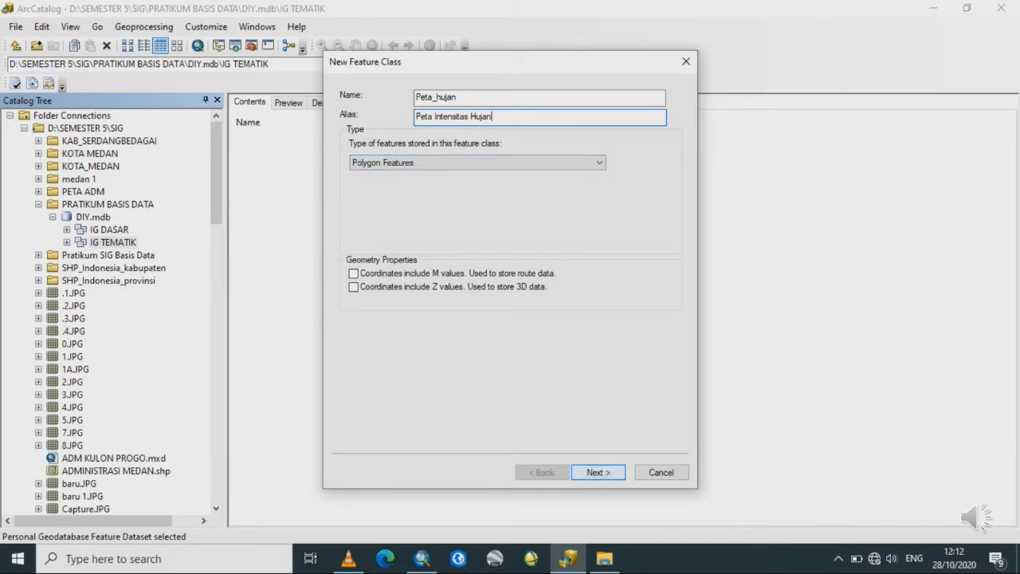
key(Return)
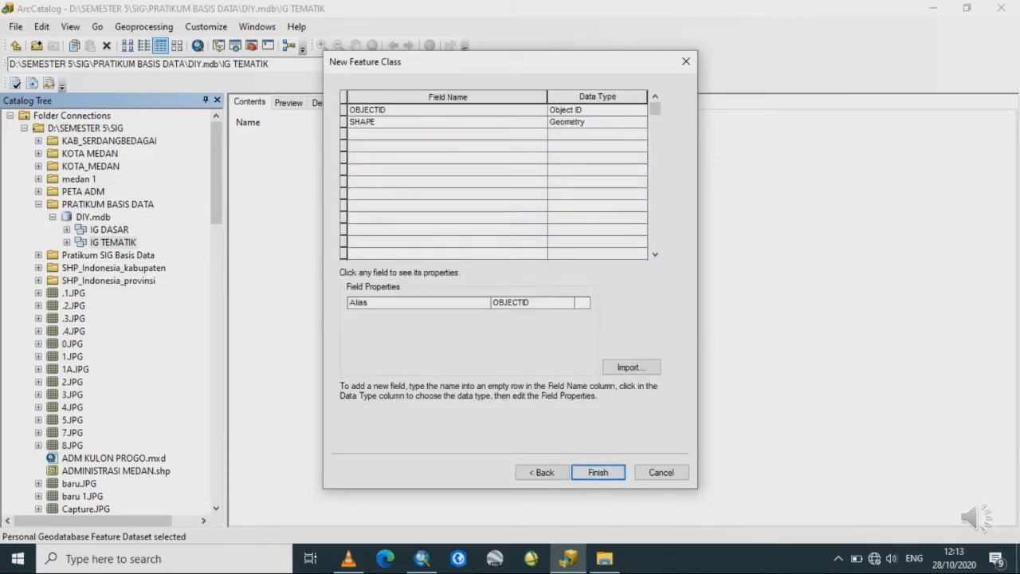
- Add a Text field named Kelas_Hujan to the Peta_hujan feature class
click(447, 134)
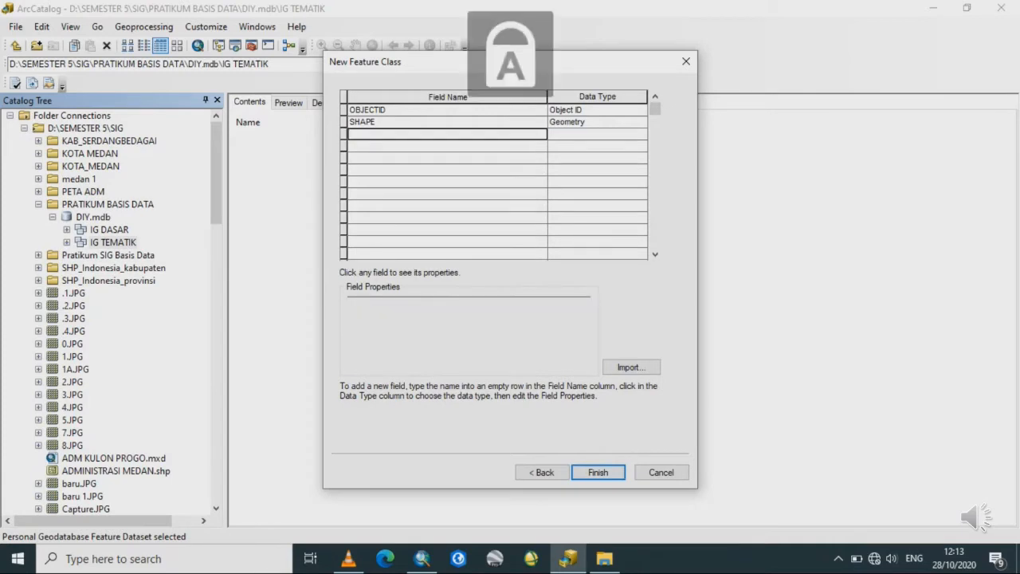
text(Kelas)
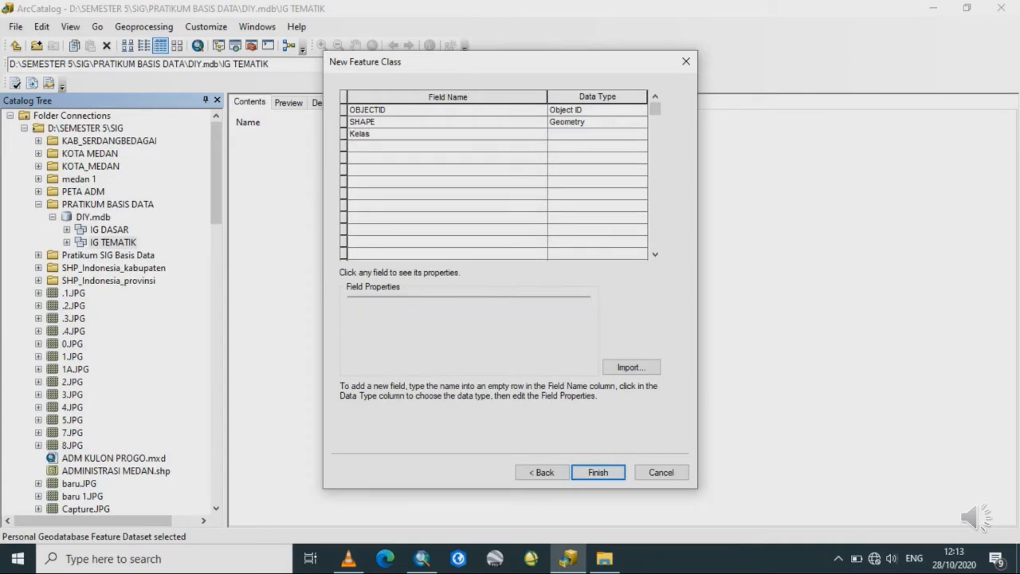
text(_)
key(Caps_Lock)
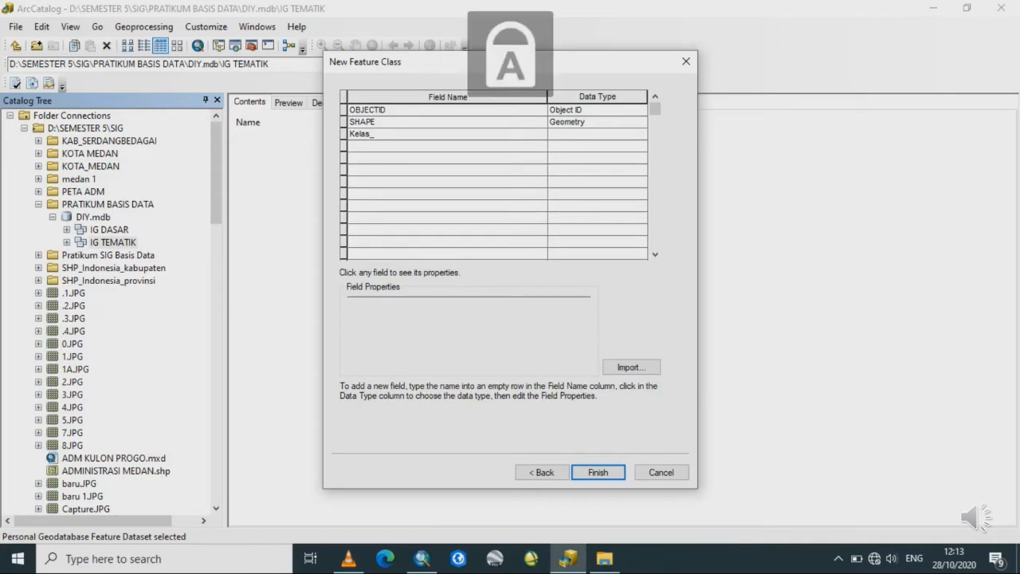
text(H)
key(Caps_Lock)
text(ujan)
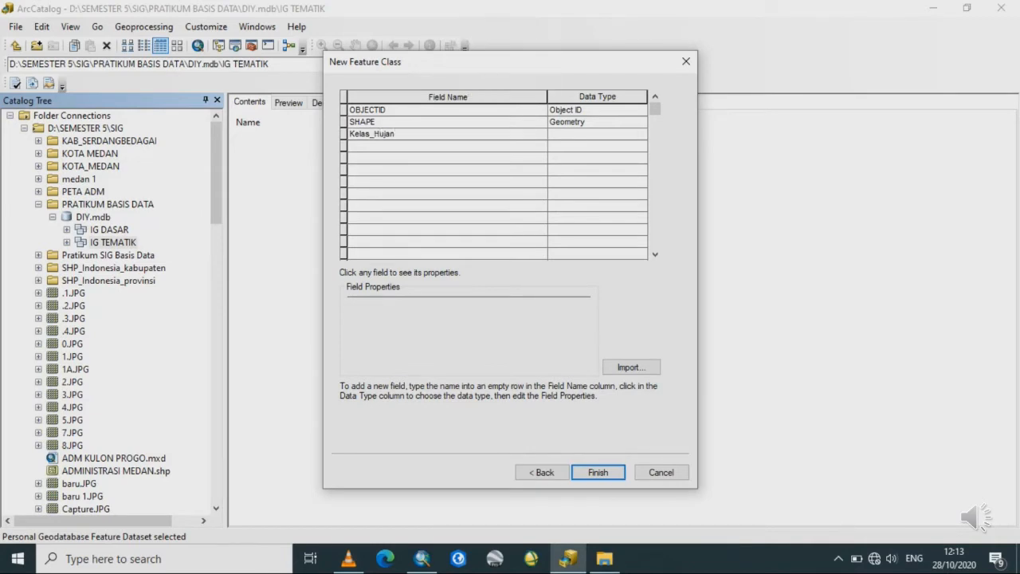
key(Return)
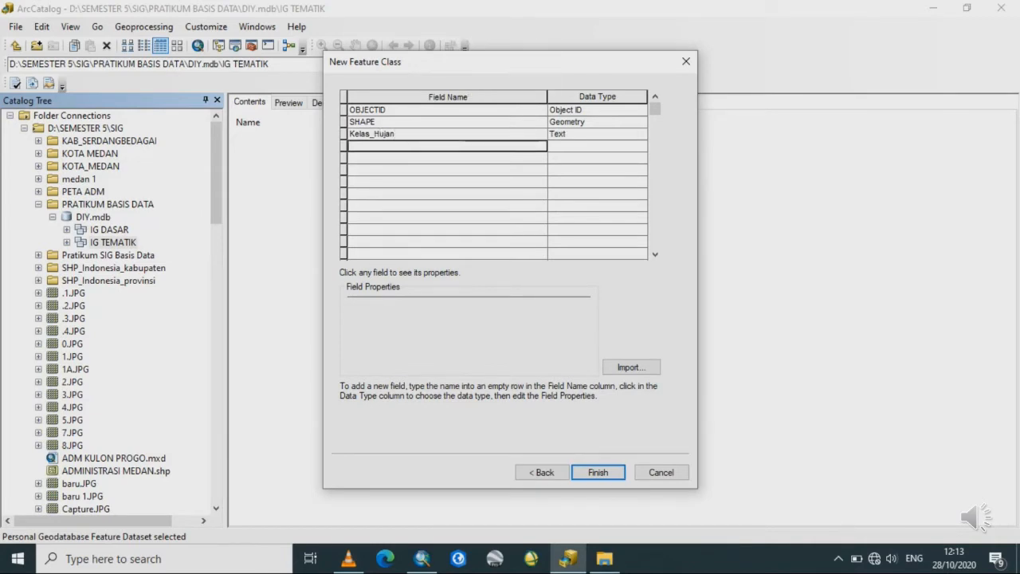
- Add a second Text field to Peta_hujan, named Intensitas Hujan
key(Caps_Lock)
text(I)
key(Caps_Lock)
text(nte)
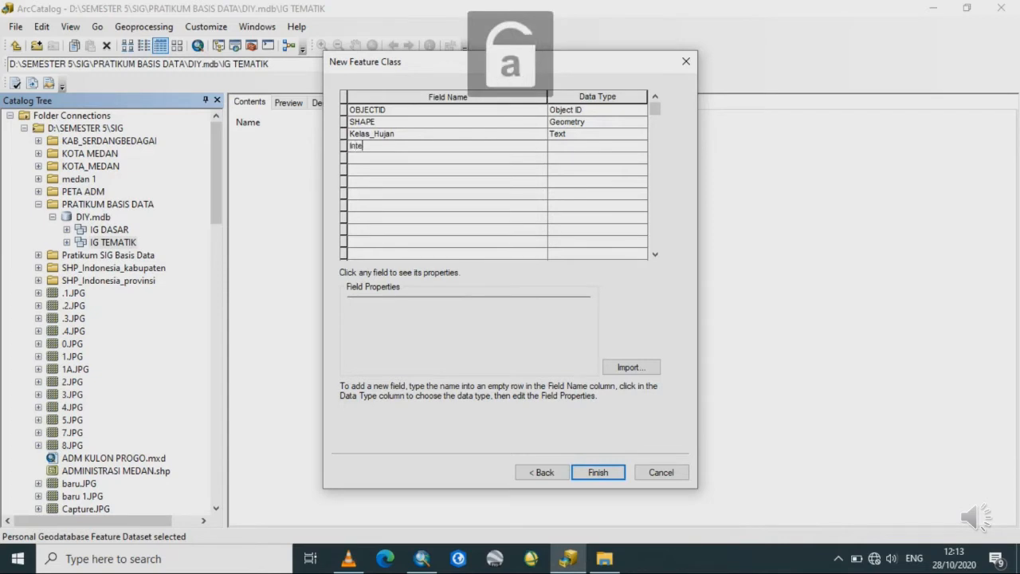
text(nsitas)
key(Caps_Lock)
text(H)
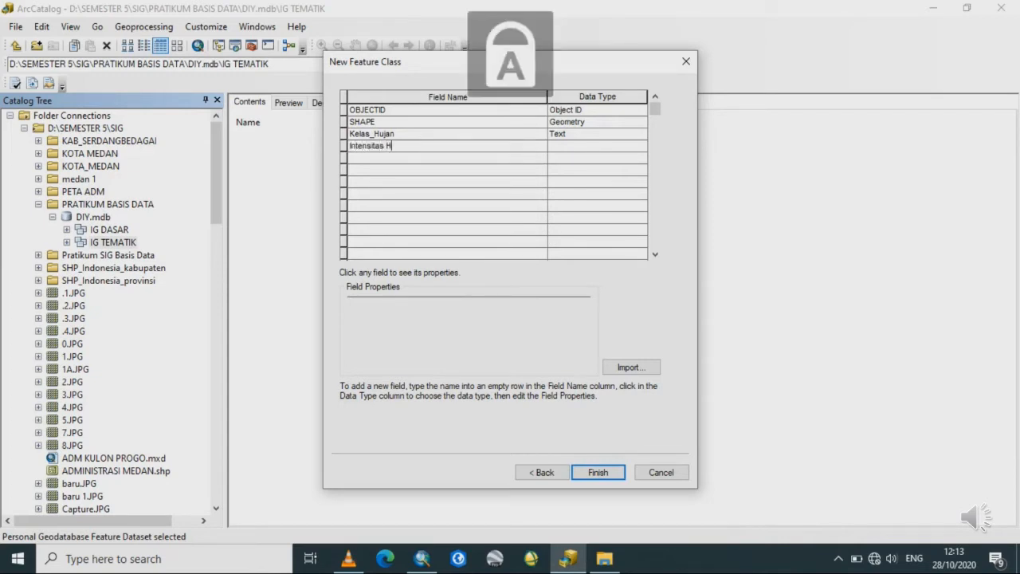
key(Caps_Lock)
text(ujan)
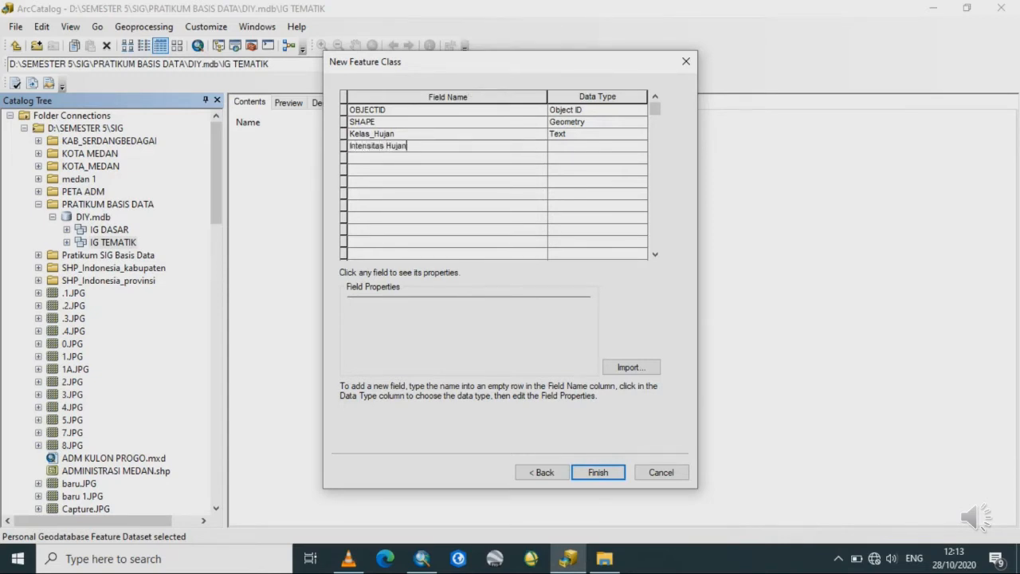
key(Return)
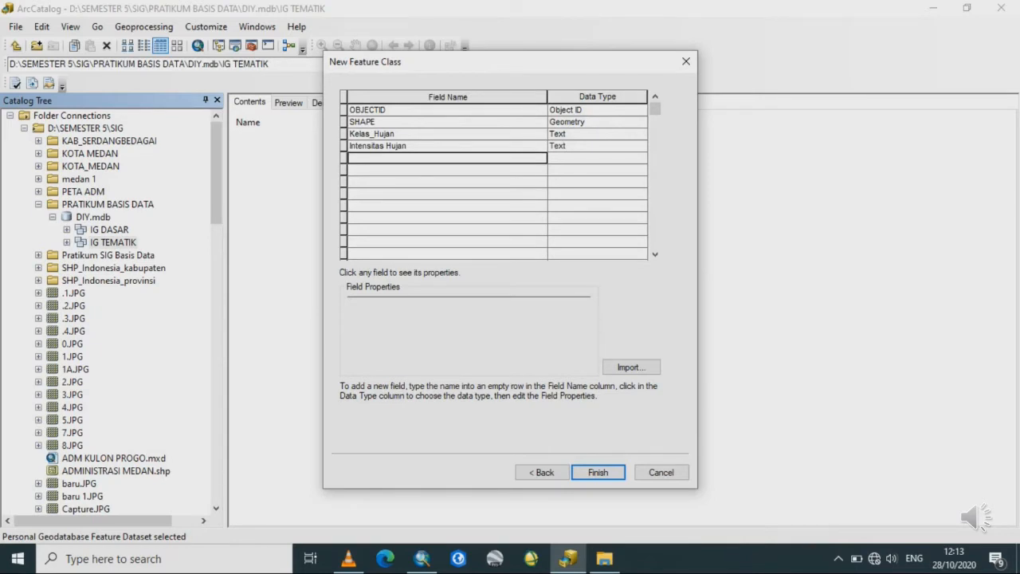
- Add a third Text field to Peta_hujan, named Klasifikasi_hujan
key(Caps_Lock)
text(K)
key(Caps_Lock)
text(lasifi)
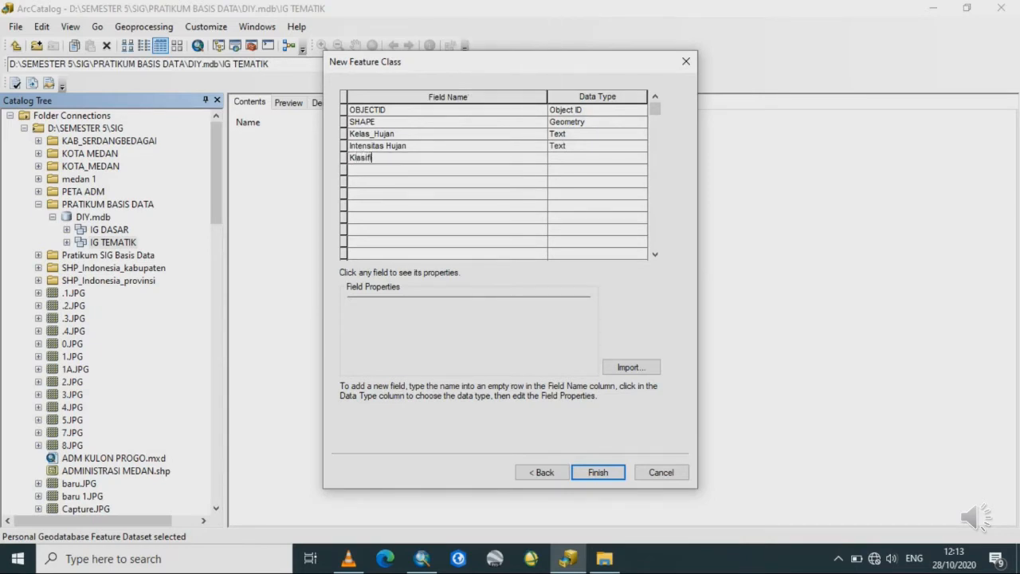
text(kasi_)
text(hujan)
key(Return)
- Add a field named Skor_hujan to Peta_hujan with the Short Integer data type
key(Caps_Lock)
text(S)
key(Caps_Lock)
text(ko)
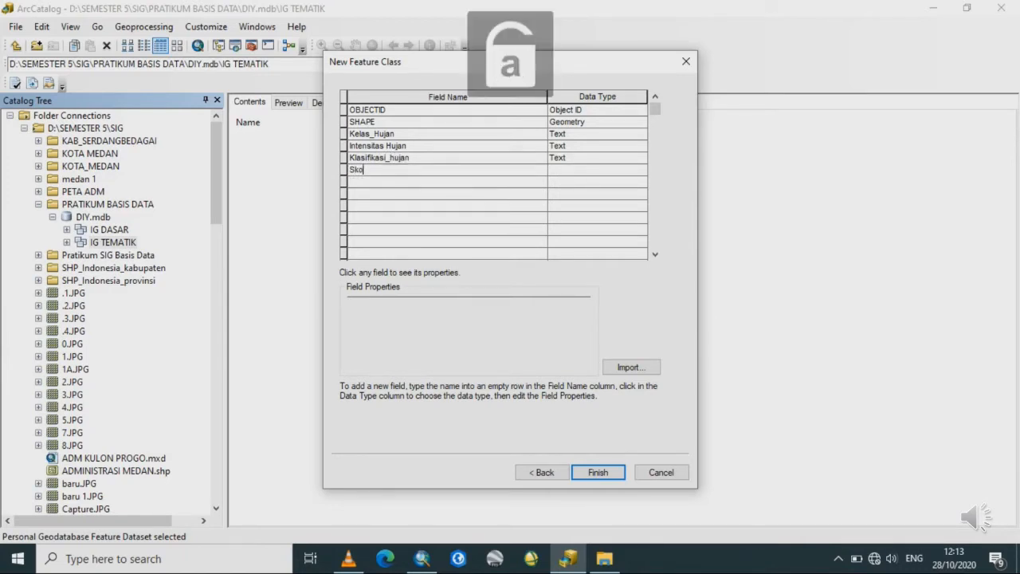
text(r_hujan)
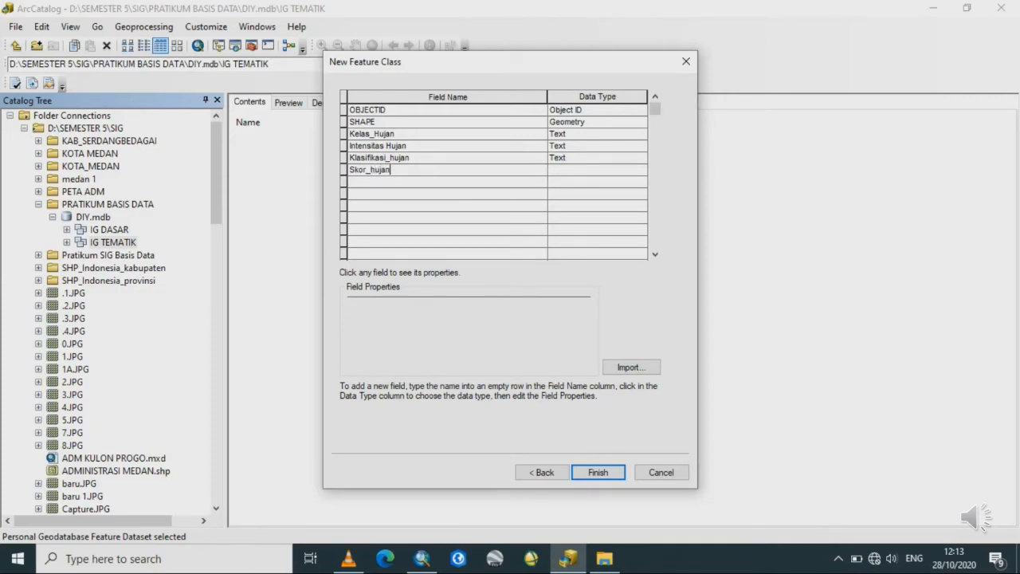
click(608, 170)
click(621, 170)
click(589, 183)
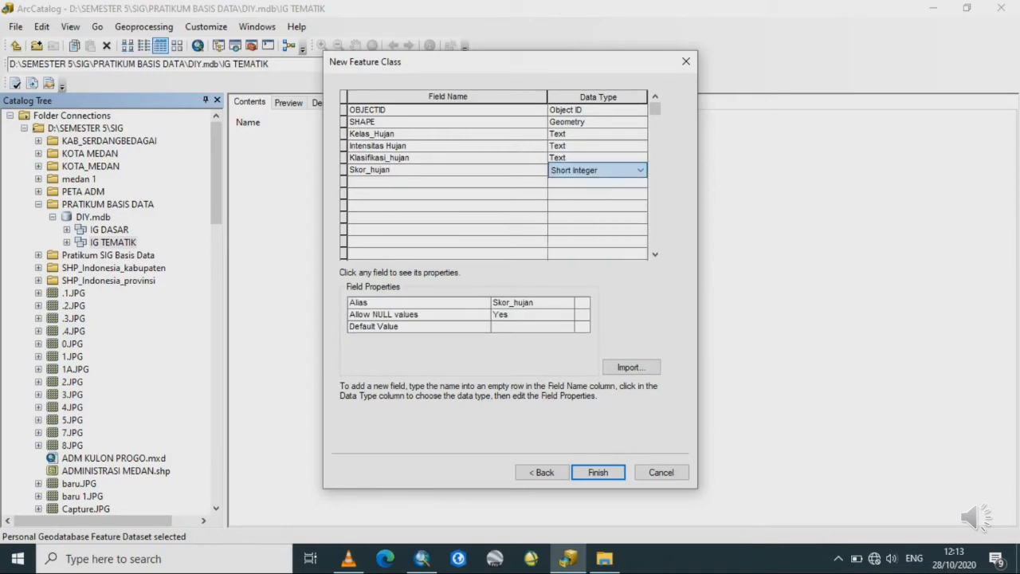
- Decline automatic renaming, correct the Intensitas Hujan field name to Intensitas_Hujan, and finish creating Peta_hujan
click(598, 471)
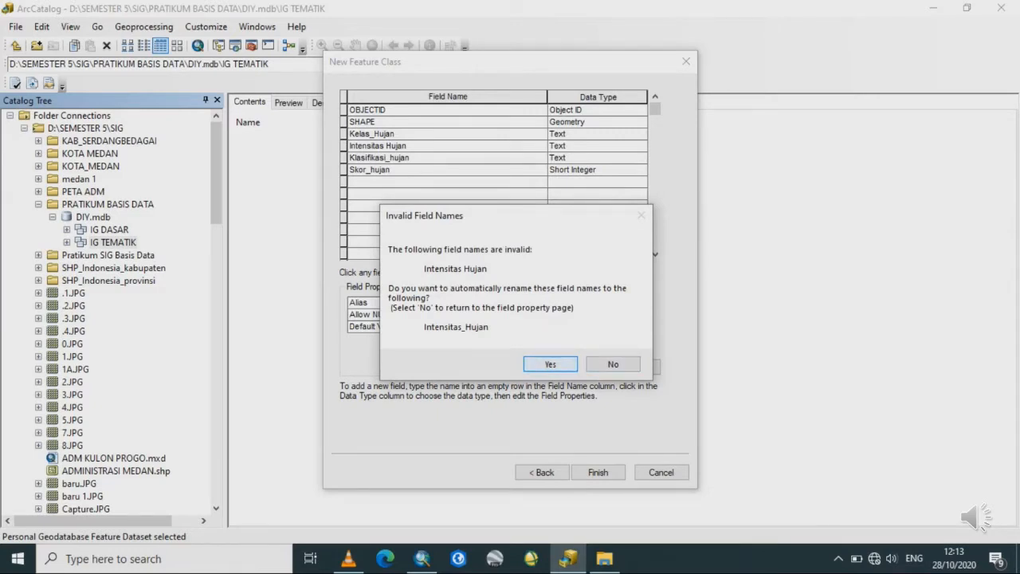
click(613, 364)
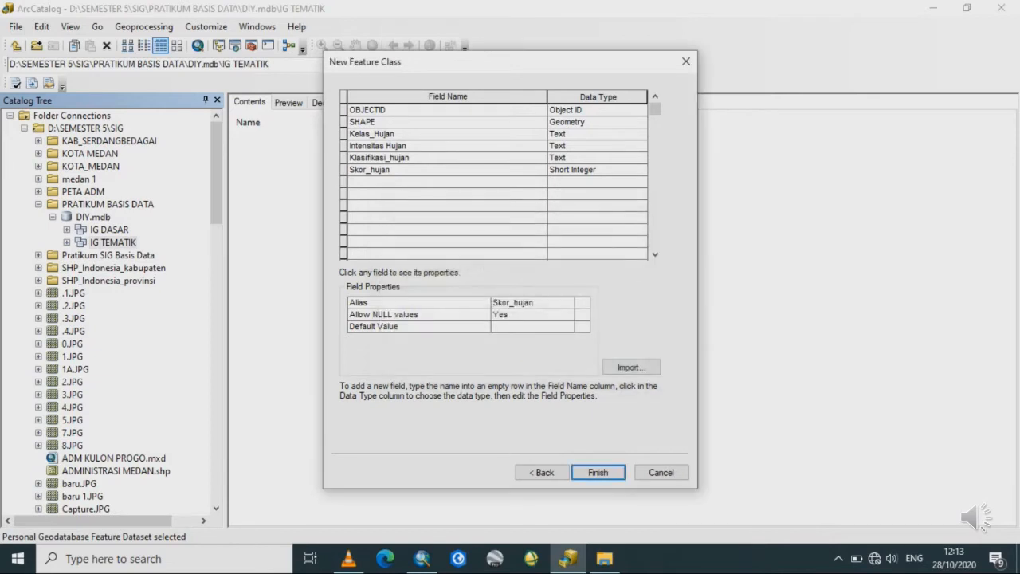
click(387, 146)
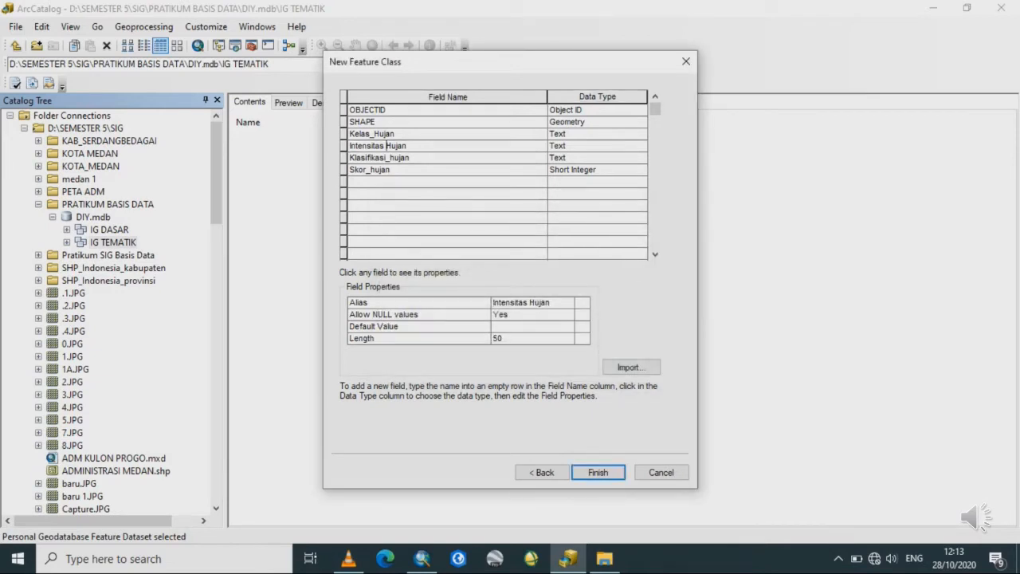
key(BackSpace)
text(_)
click(390, 157)
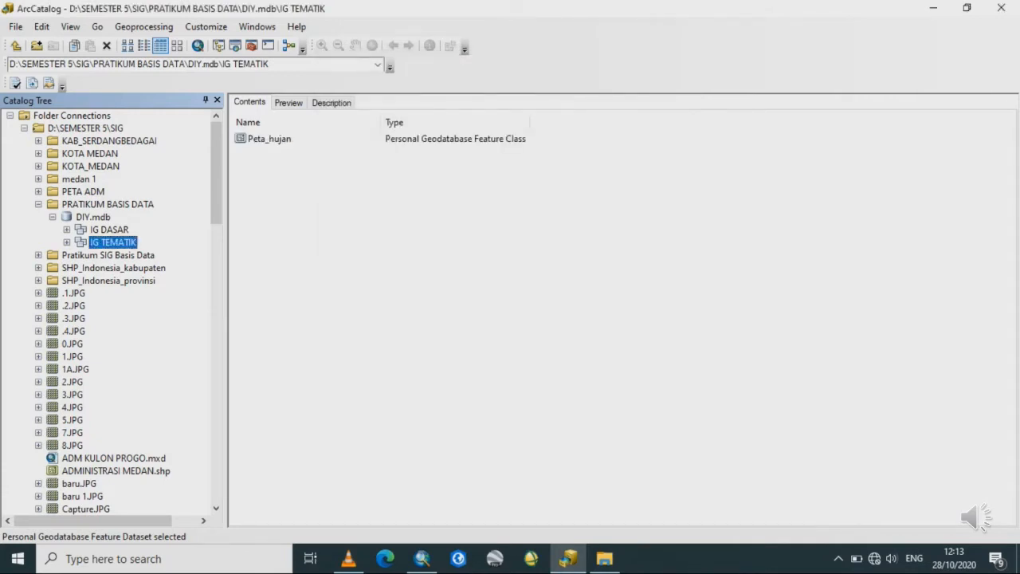
- Start another new feature class in the IG TEMATIK dataset and name it Peta_kem_lereng
right_click(105, 242)
mouse_move(139, 351)
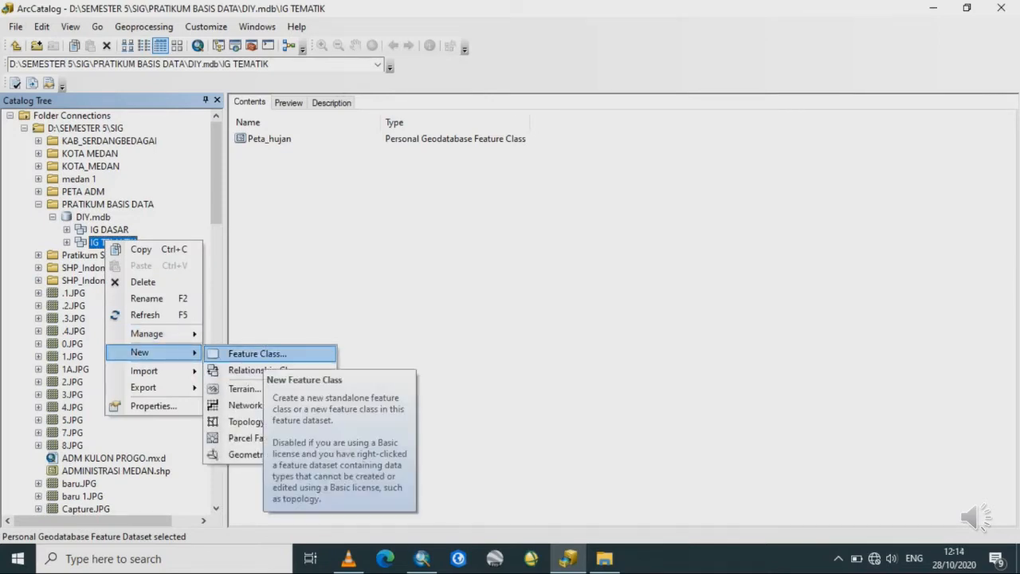
click(257, 353)
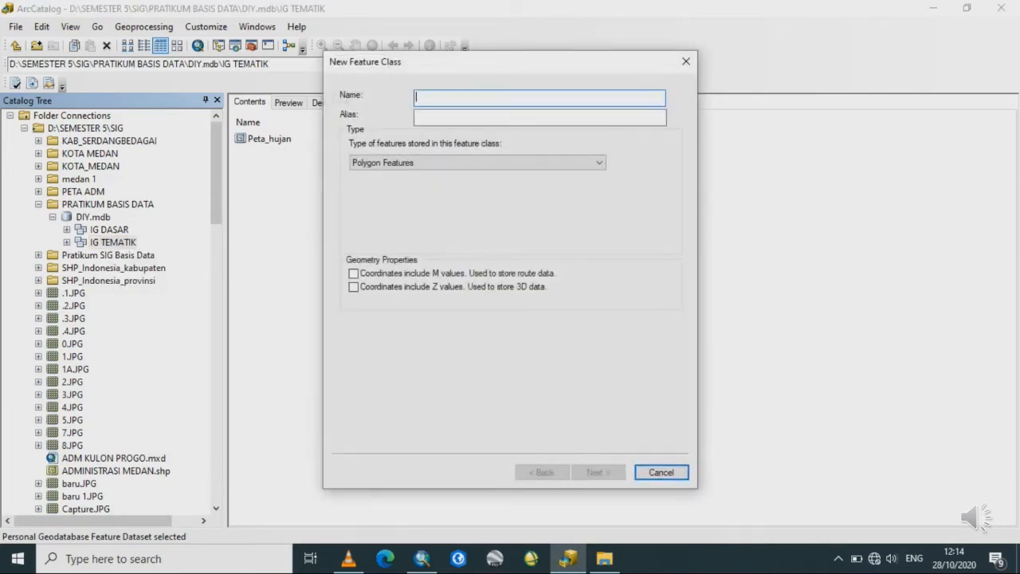
key(Caps_Lock)
text(P)
key(Caps_Lock)
text(eta)
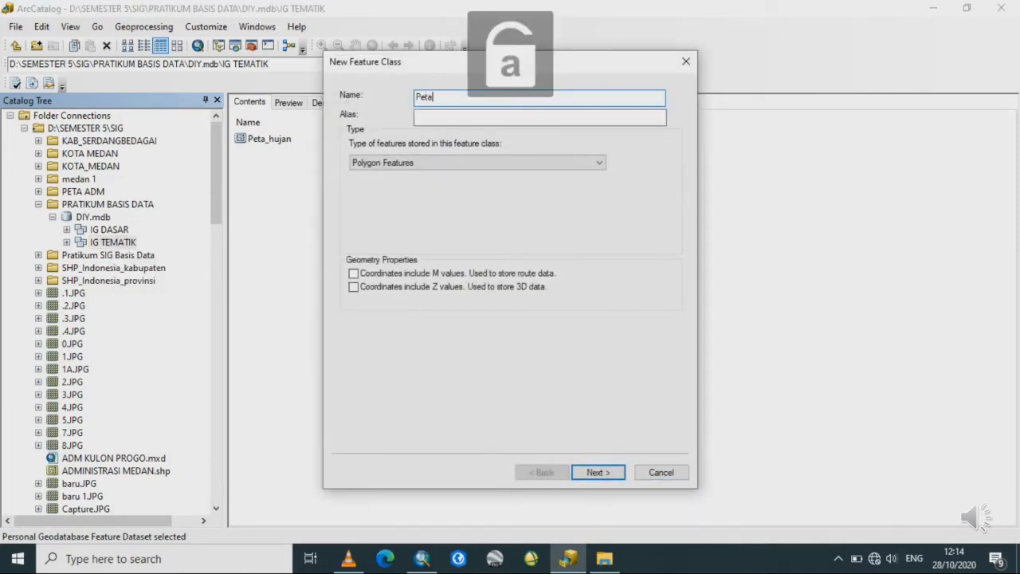
text(_kem)
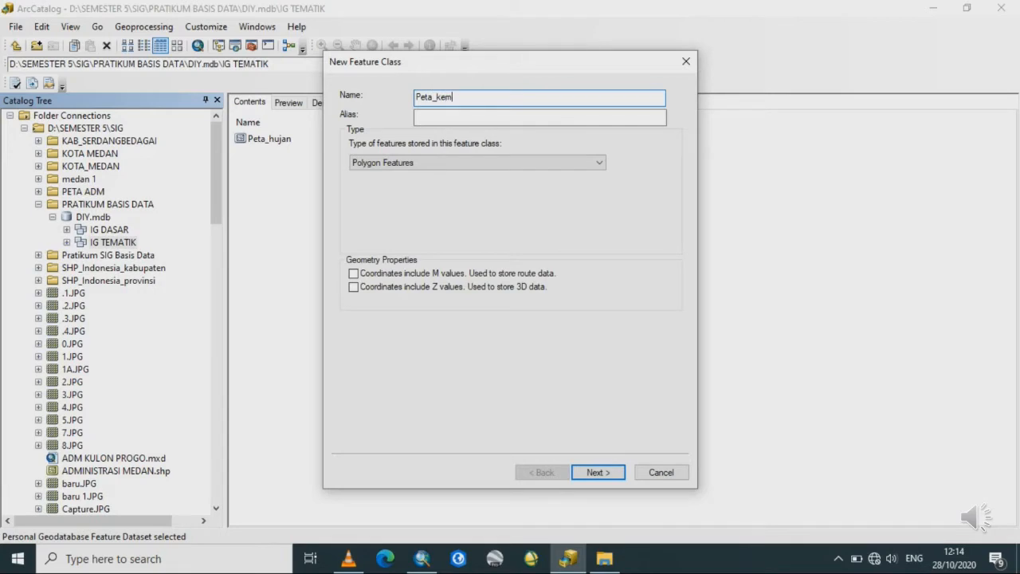
text(_lereng)
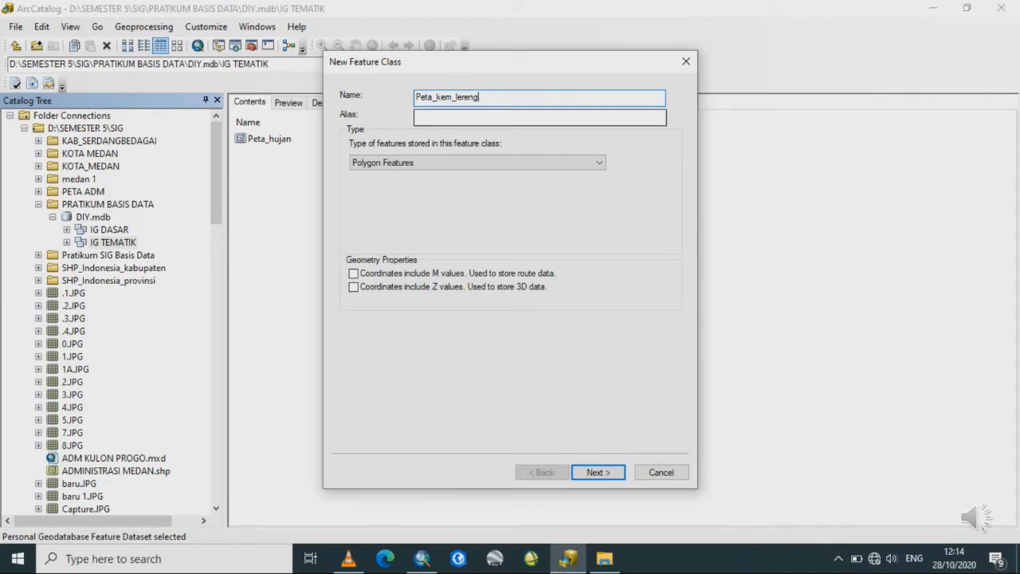
- Give Peta_kem_lereng the alias Peta Kemiringan Lereng, keep the Polygon Features type, and continue to the field definitions
click(479, 117)
key(Caps_Lock)
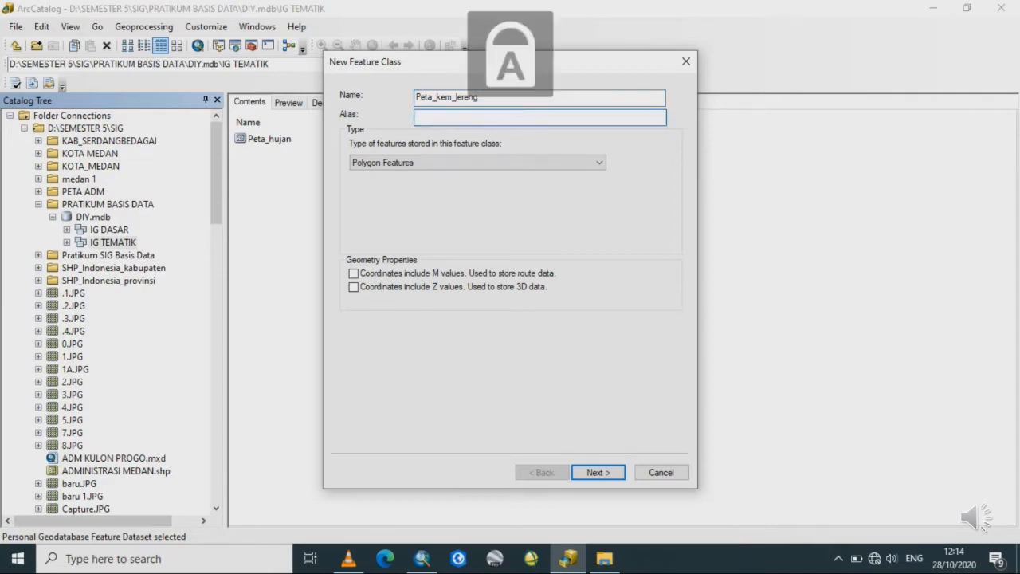
text(P)
key(Caps_Lock)
text(eta)
key(Caps_Lock)
text(K)
key(Caps_Lock)
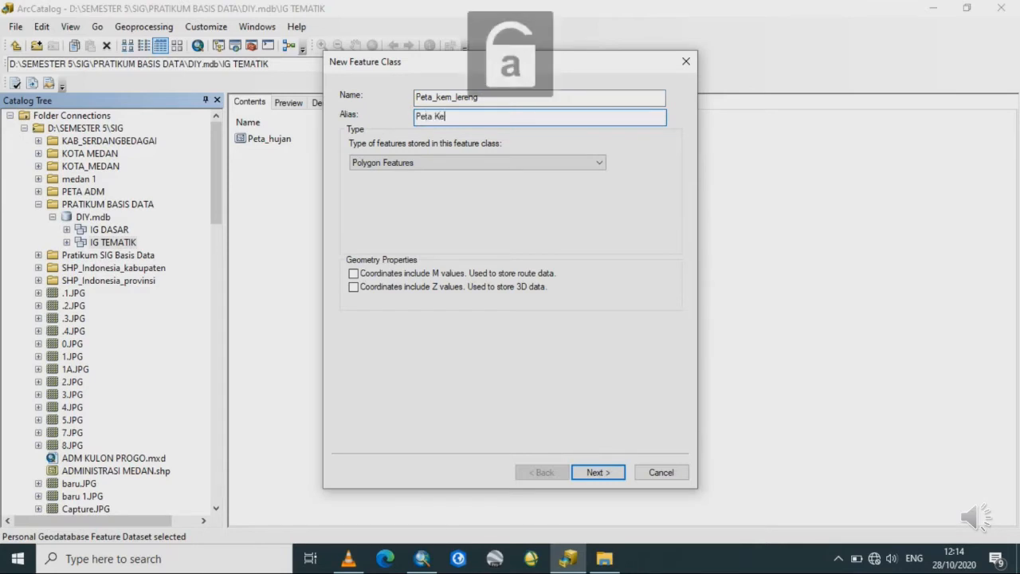
text(emiringan)
key(Caps_Lock)
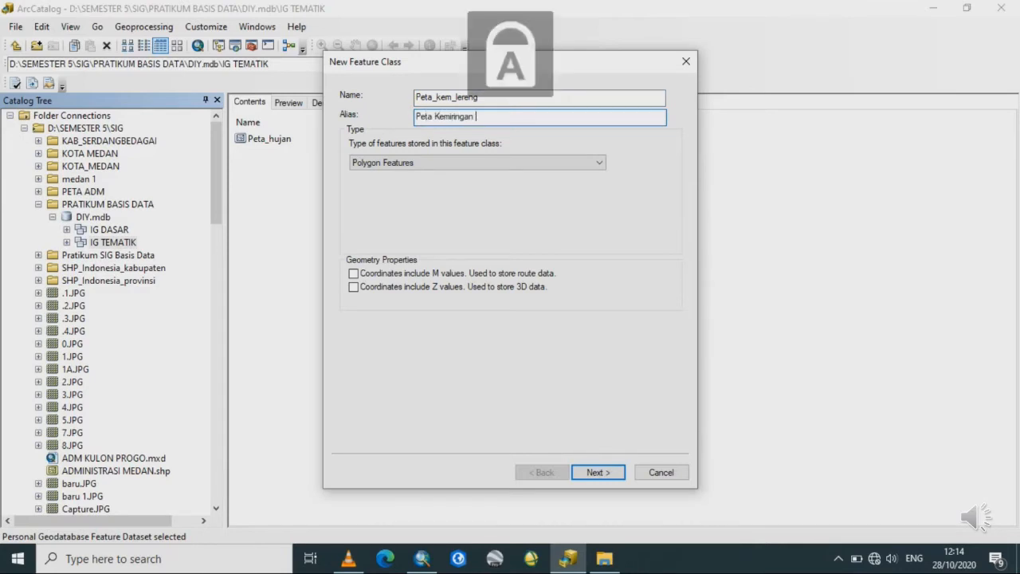
text(L)
key(Caps_Lock)
text(ereng)
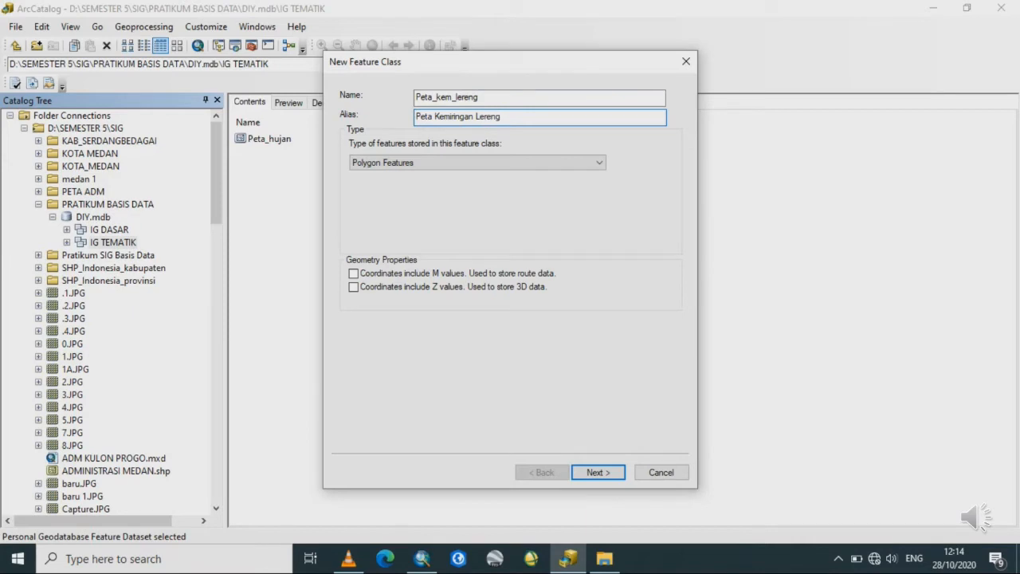
key(Return)
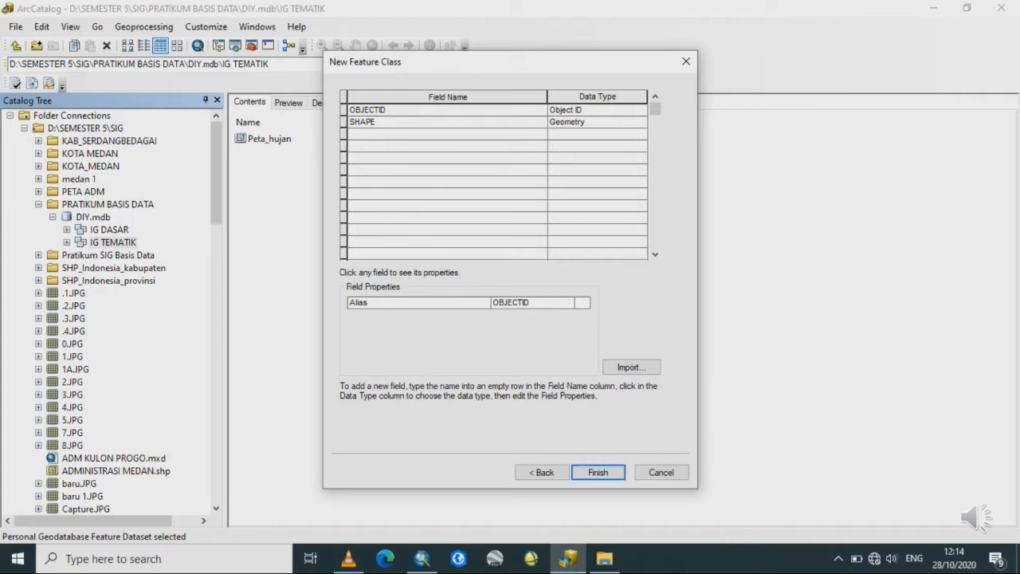
- Add a text field named Kemiringan_Lereng to the Peta_kem_lereng feature class
click(447, 134)
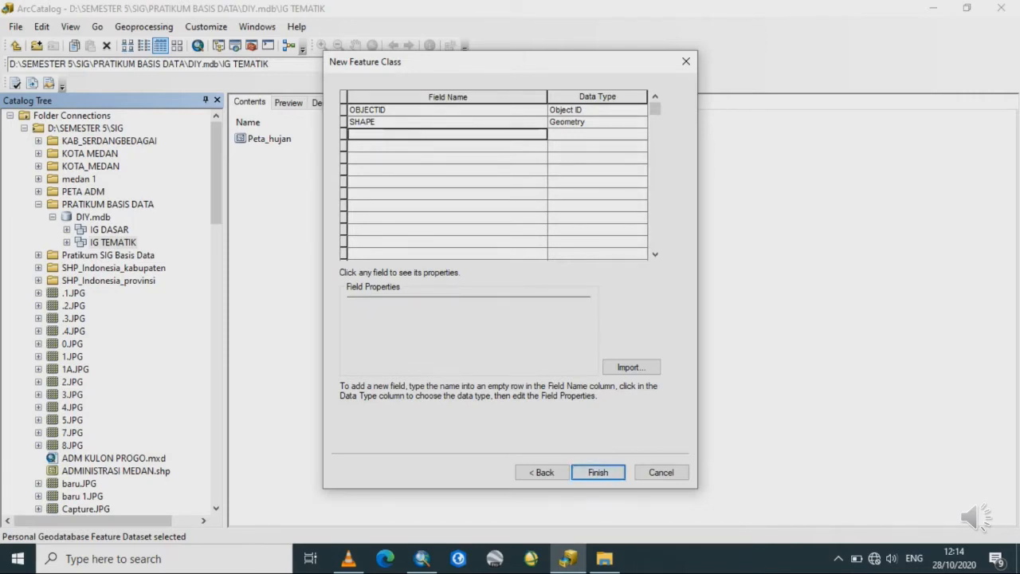
key(Caps_Lock)
text(K)
key(Caps_Lock)
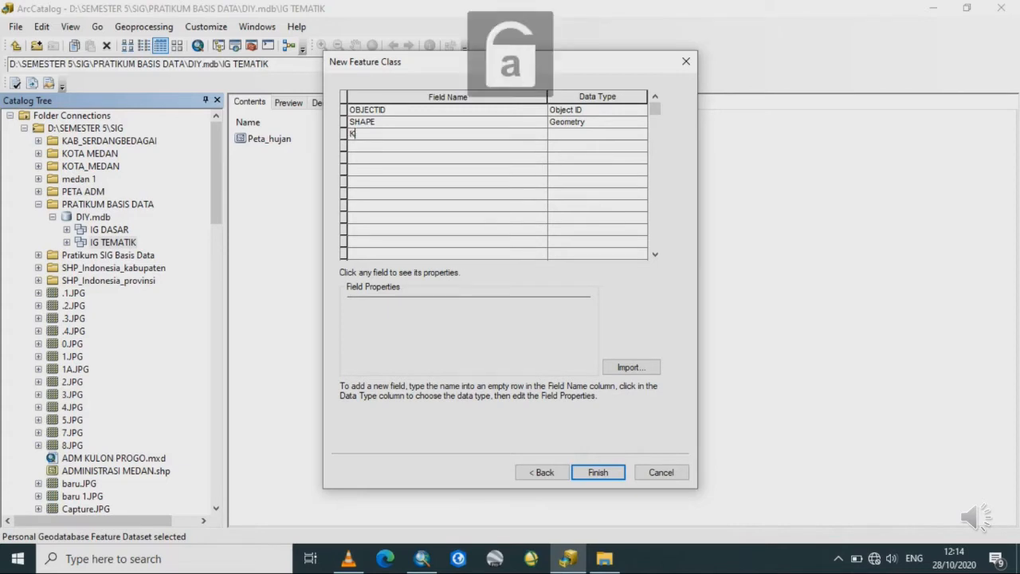
text(emirin)
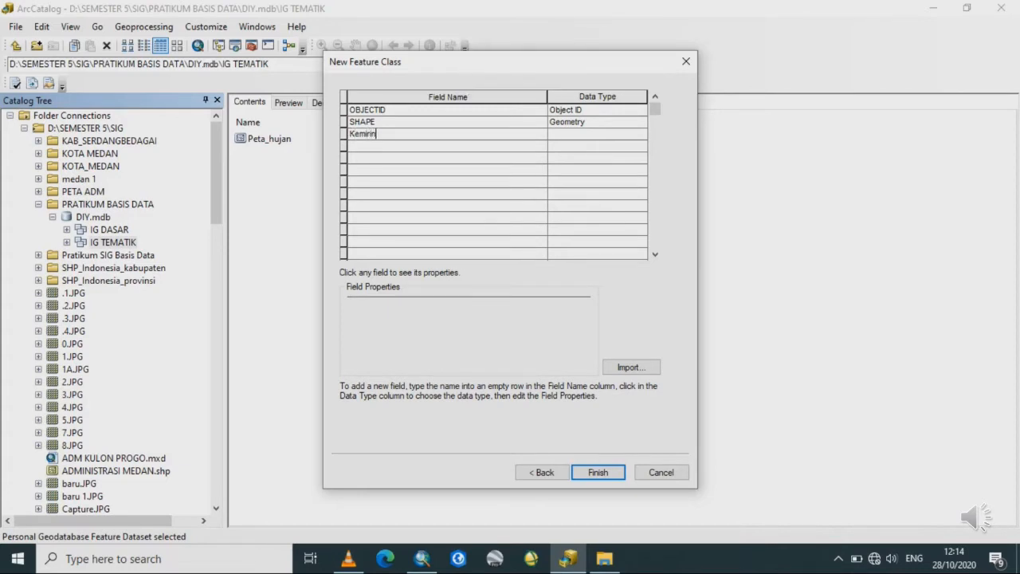
text(gan_)
key(Caps_Lock)
text(L)
key(Caps_Lock)
text(ereng)
key(Return)
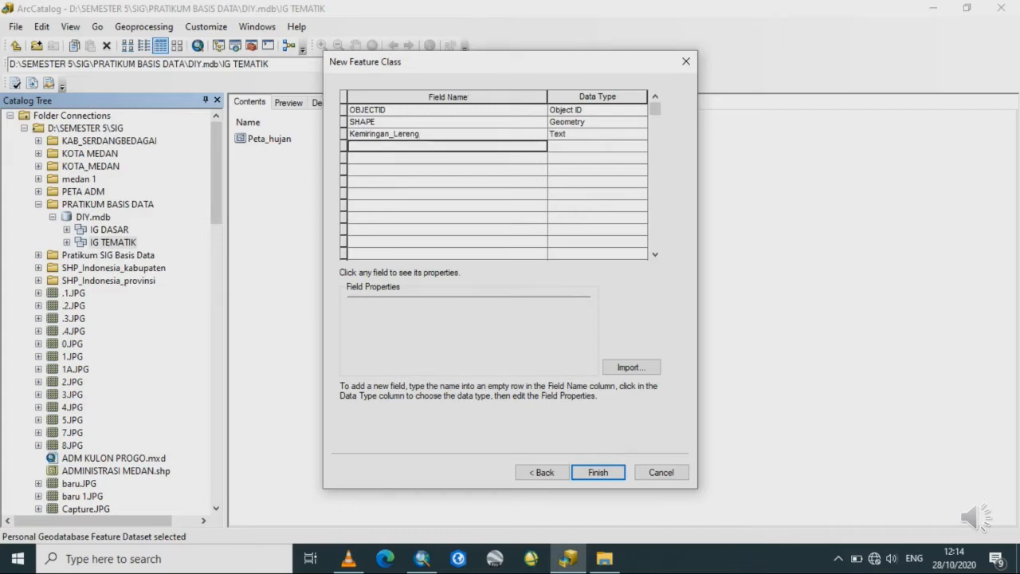
- Add a second text field named Klasifikasi_lereng to Peta_kem_lereng
key(Caps_Lock)
text(K)
key(Caps_Lock)
text(la)
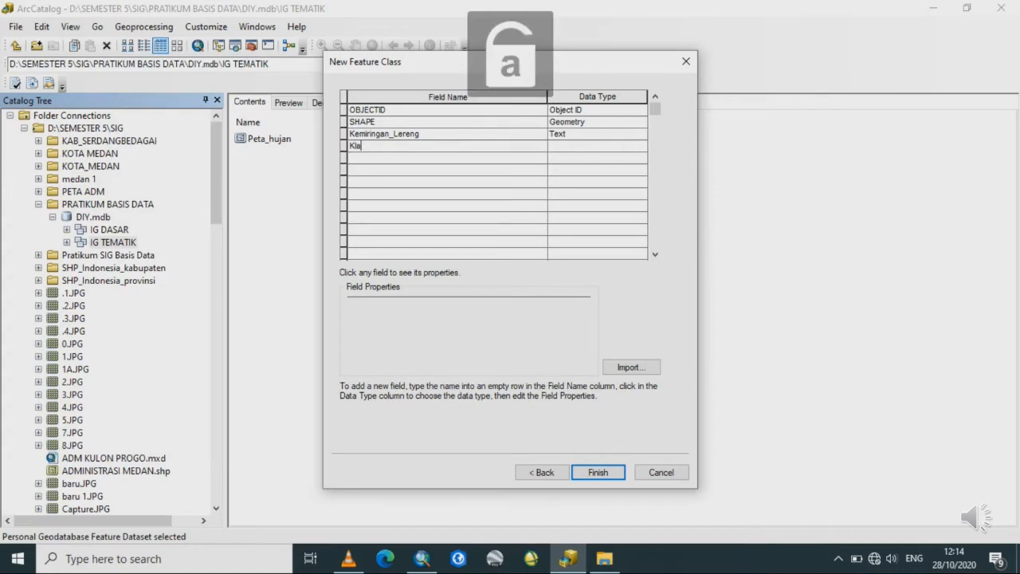
text(sifikasi)
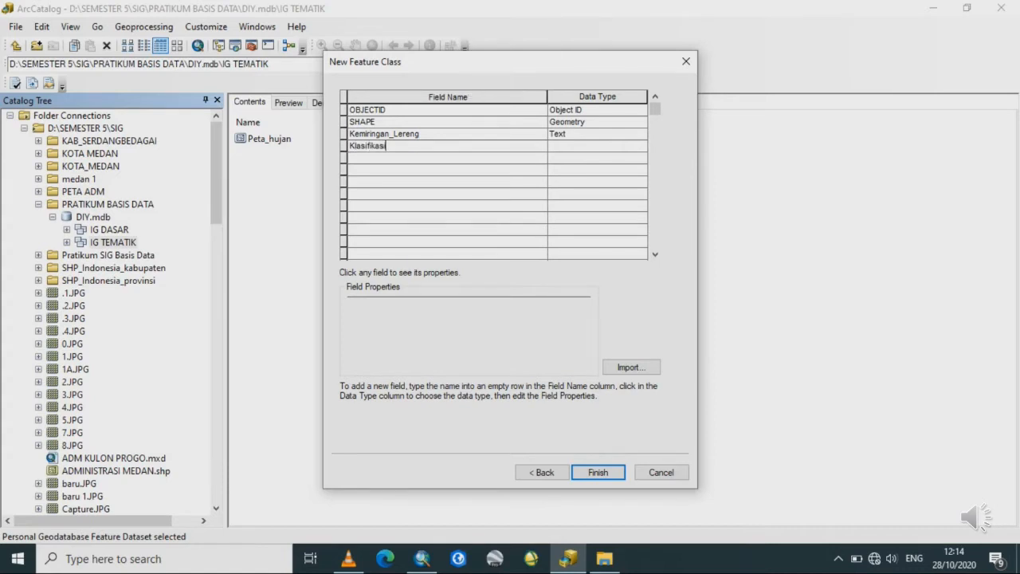
text(_lereng)
key(Return)
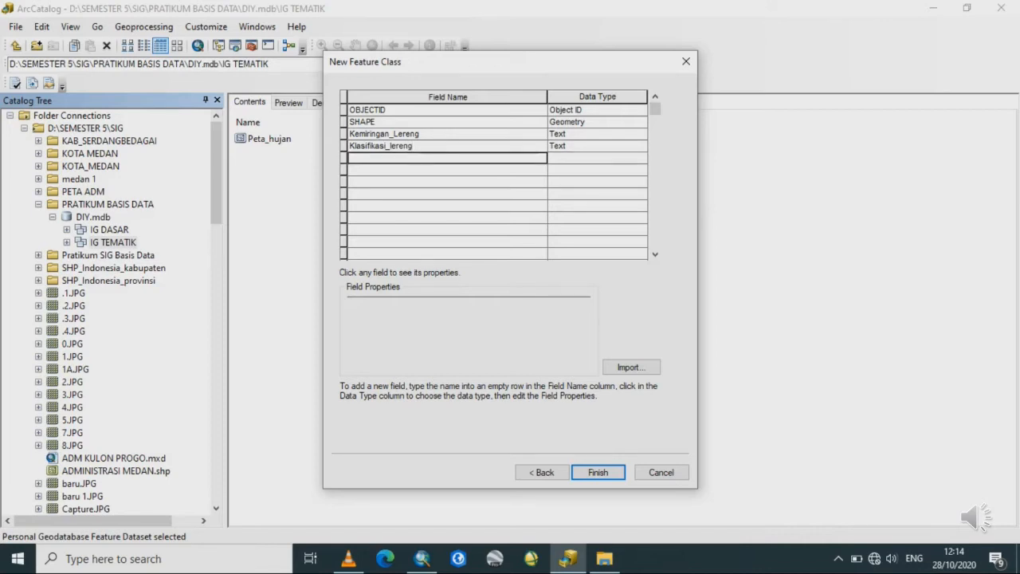
- Add a field named Skor_lereng and finish creating the Peta_kem_lereng feature class
key(Caps_Lock)
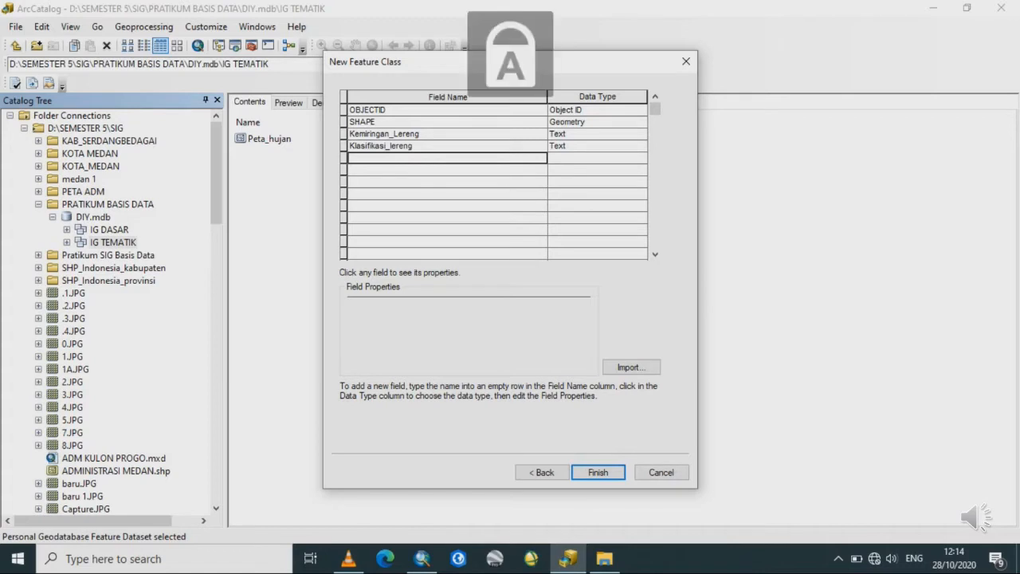
text(S)
key(Caps_Lock)
text(kor)
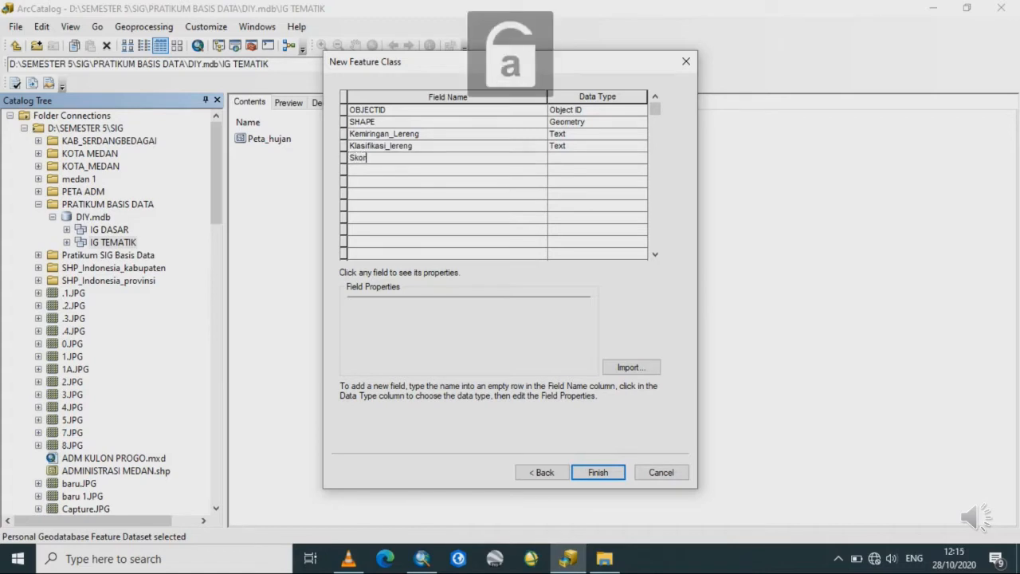
text(_lereng)
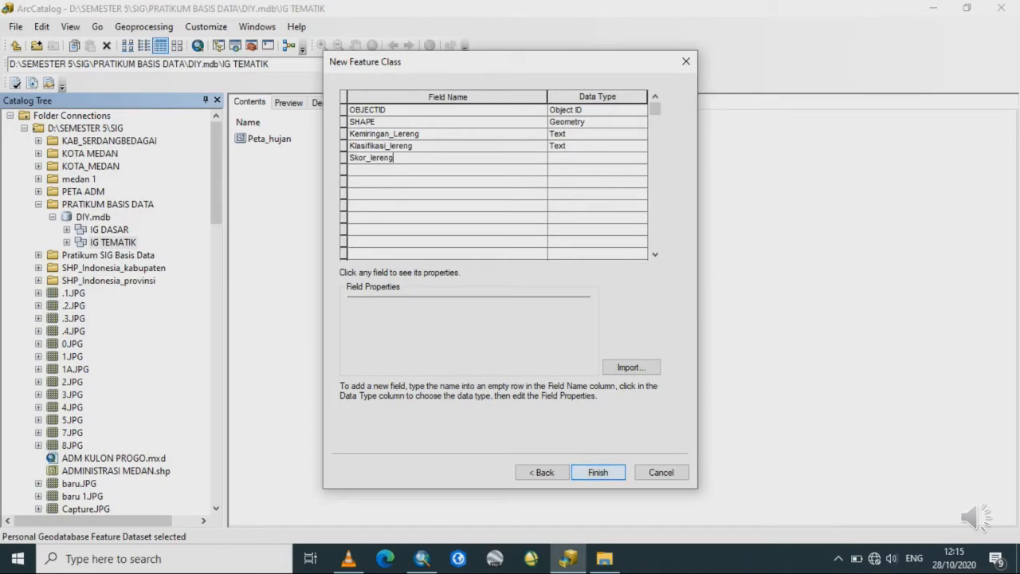
click(598, 472)
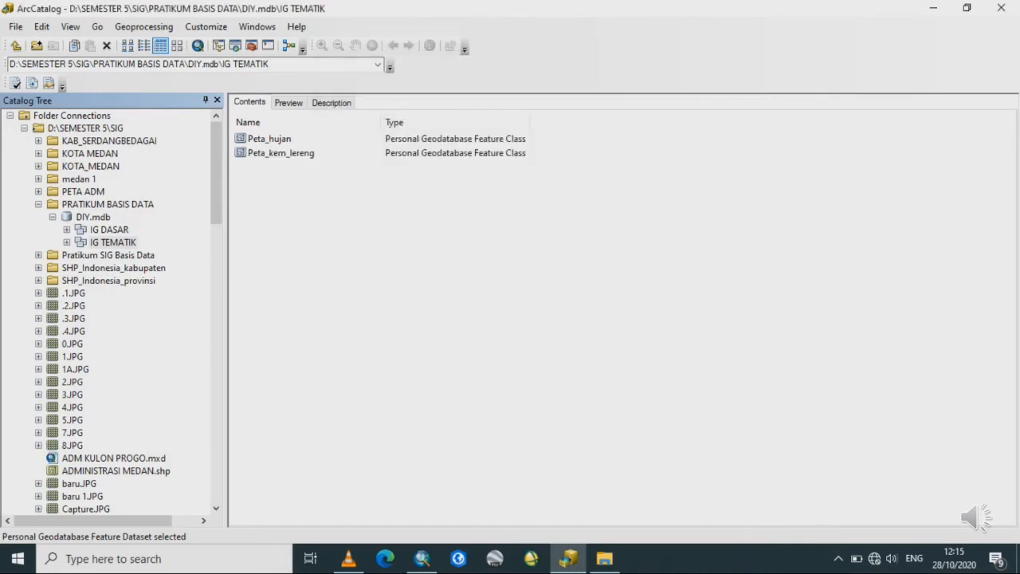
- Start another new feature class in the IG TEMATIK dataset and name it Peta_tanah
right_click(110, 241)
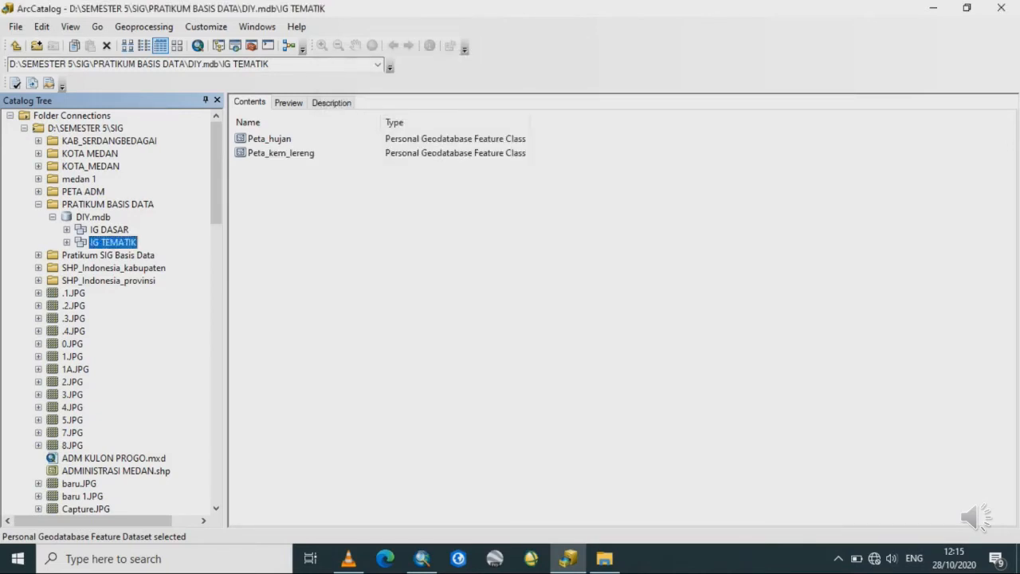
mouse_move(171, 373)
mouse_move(159, 354)
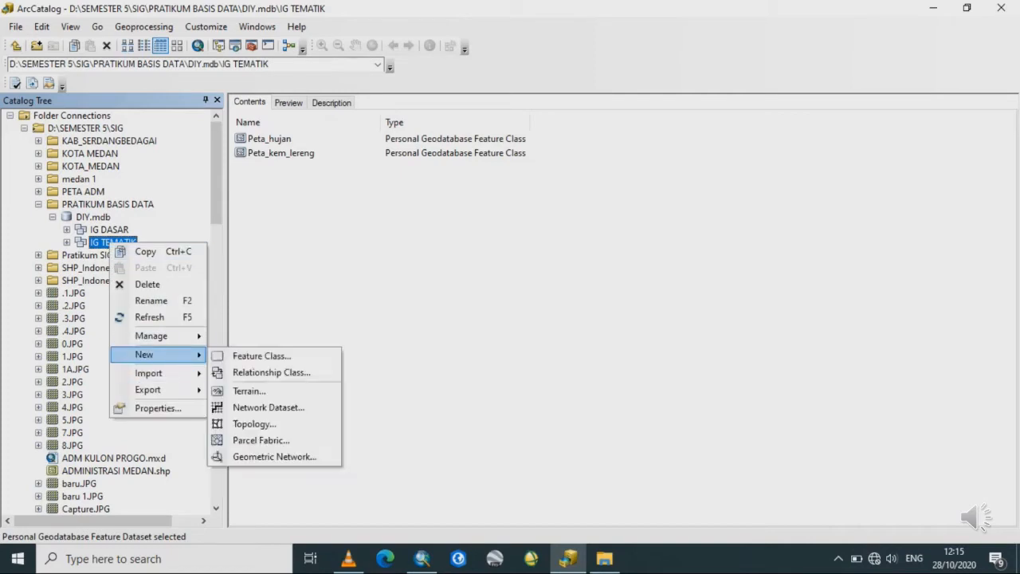
click(255, 355)
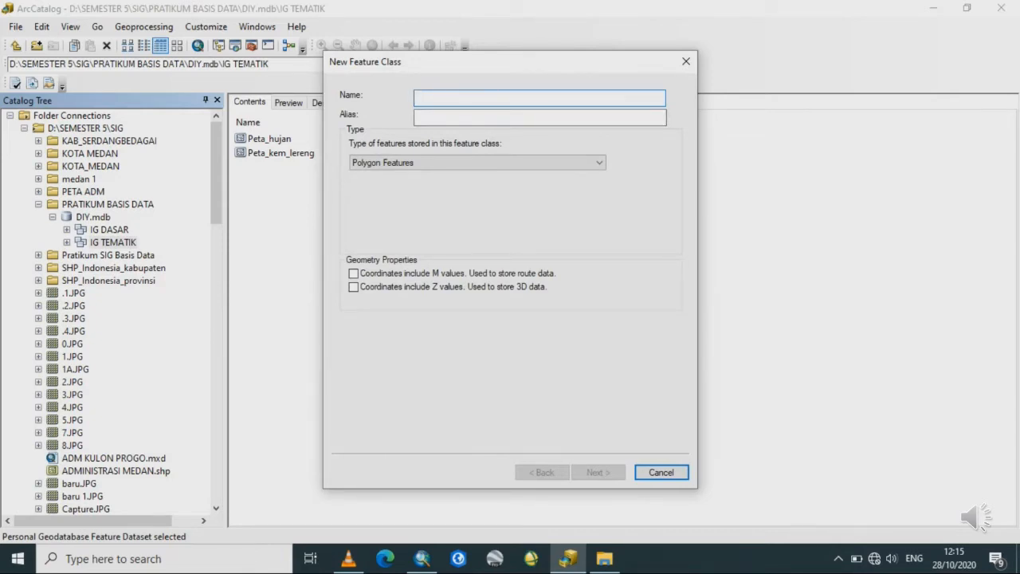
key(Caps_Lock)
text(P)
key(Caps_Lock)
text(eta)
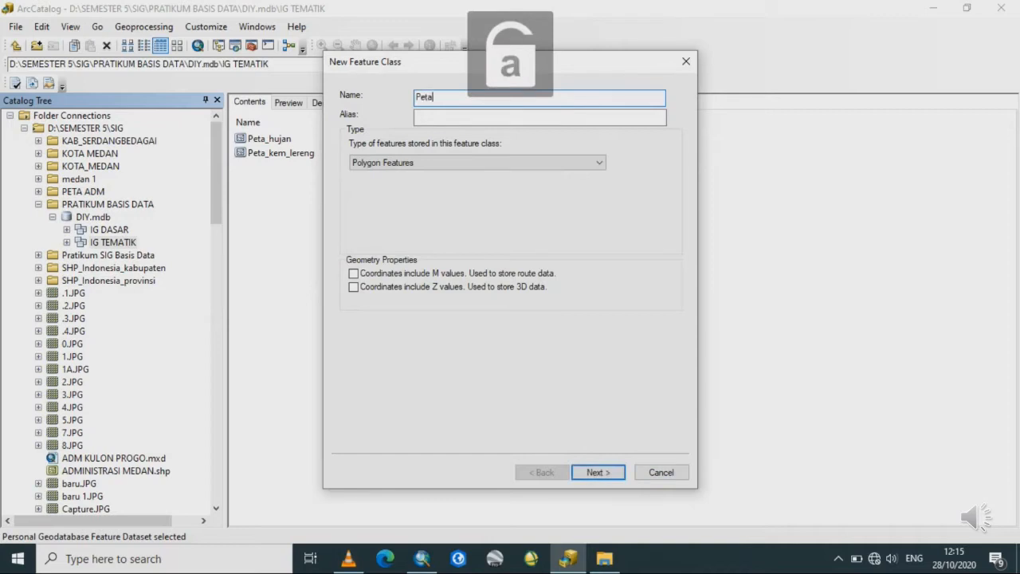
text(_tanah)
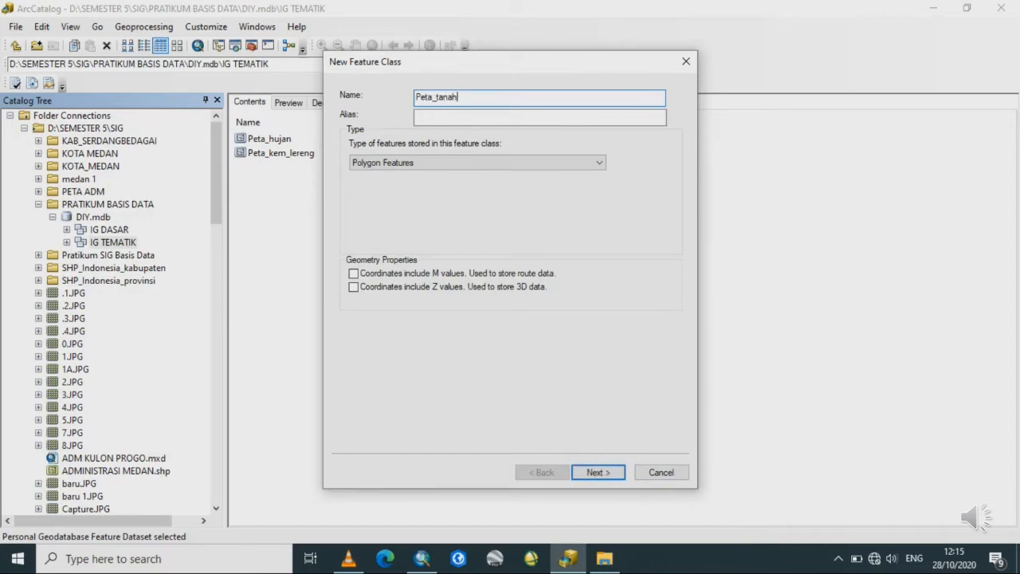
- Give Peta_tanah the alias Peta Tanah, keep the Polygon Features type, and continue to the field definitions
key(Tab)
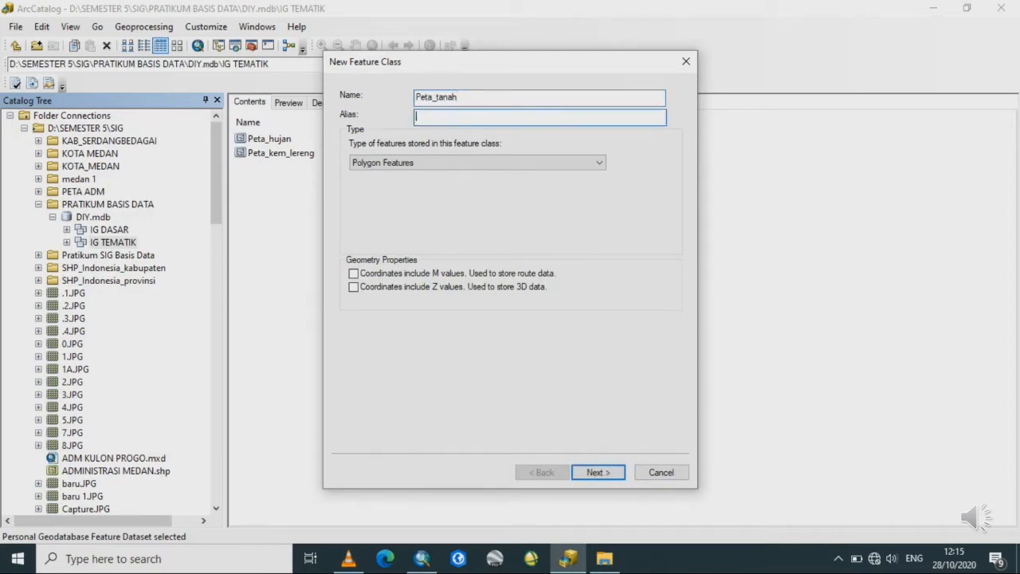
key(Caps_Lock)
text(P)
key(Caps_Lock)
text(ela)
key(Caps_Lock)
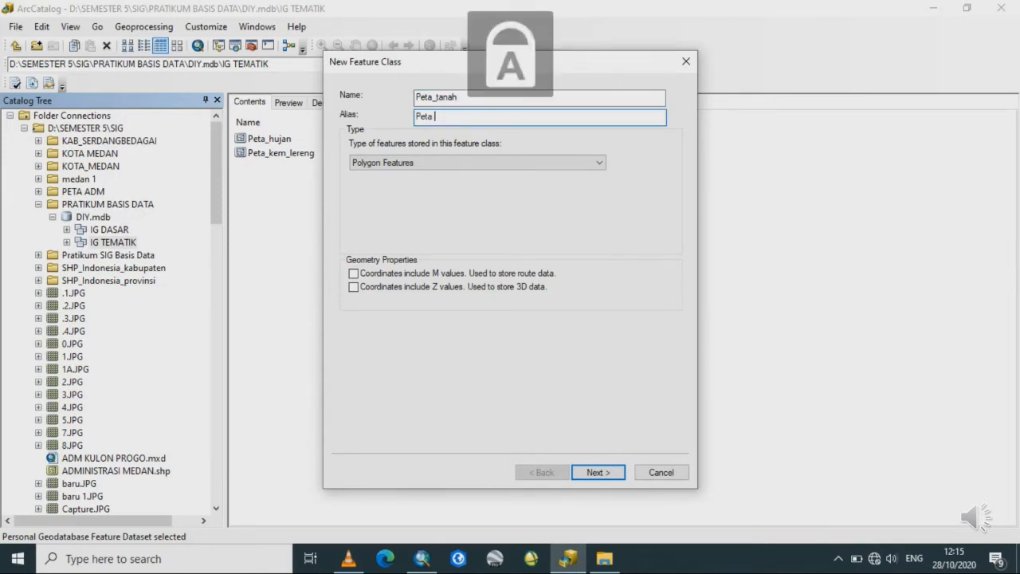
text(T)
key(Caps_Lock)
text(anah)
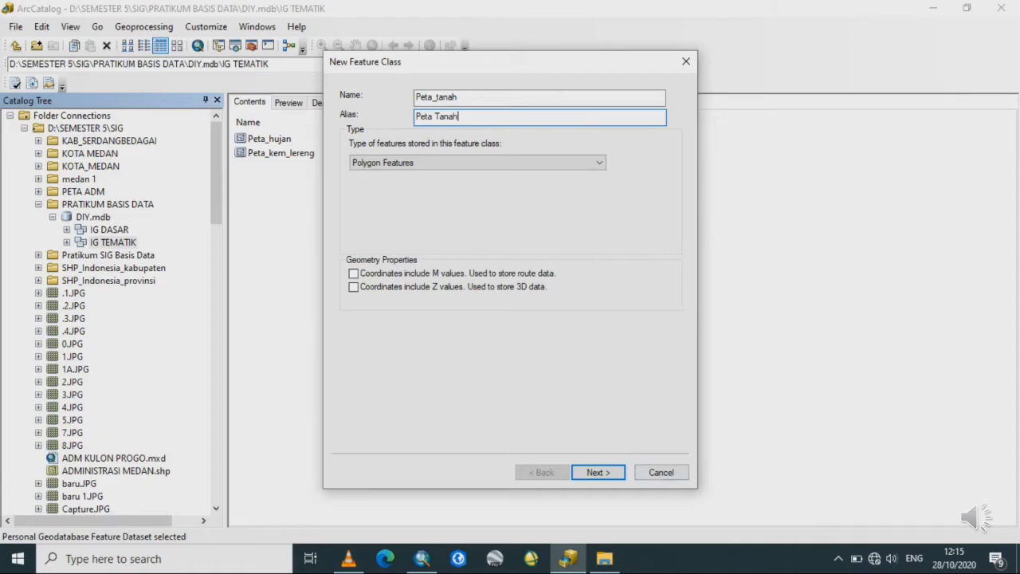
click(598, 472)
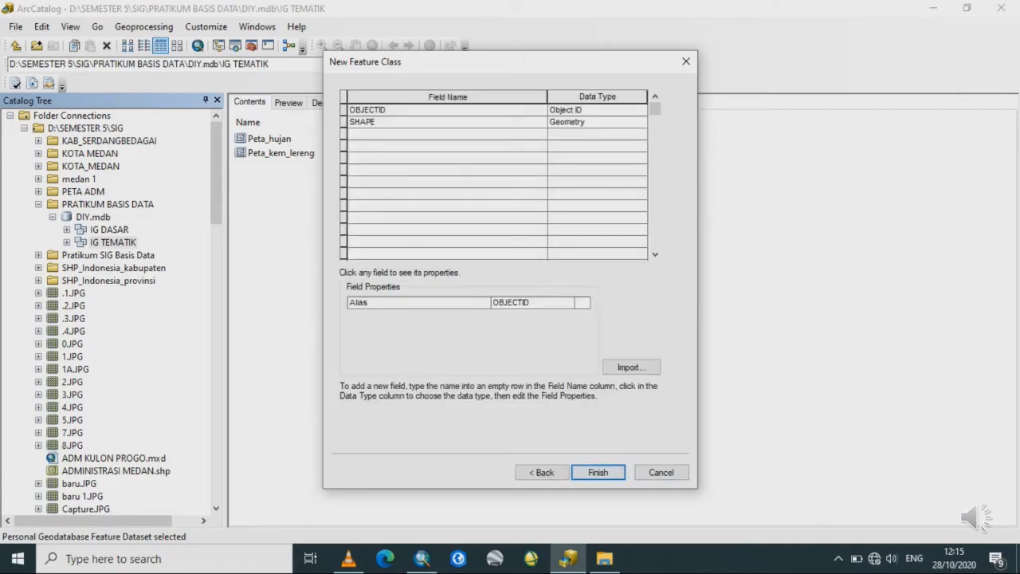
- Add a text field named Peta_tanah to the new Peta_tanah feature class
click(447, 134)
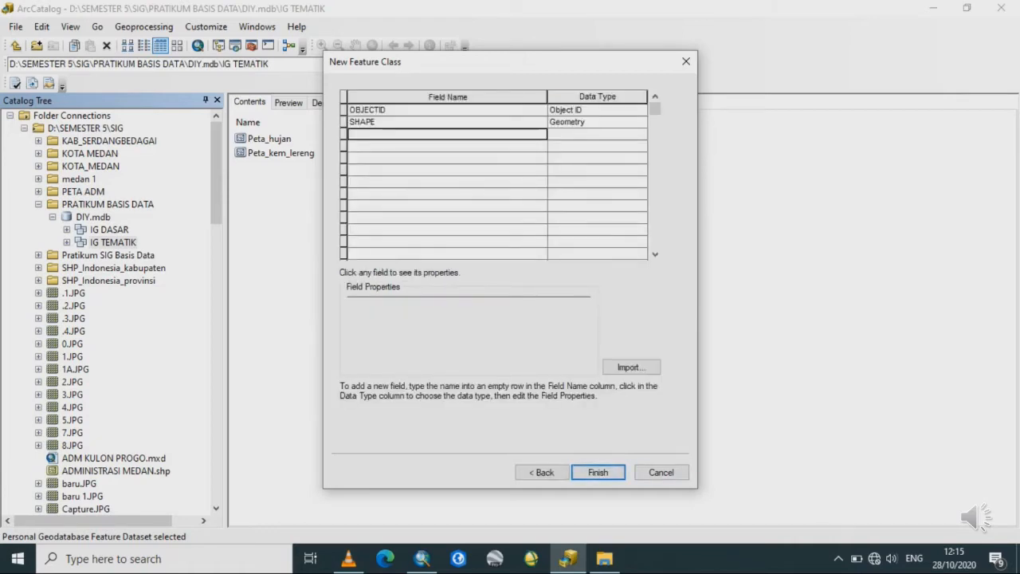
key(Caps_Lock)
text(P)
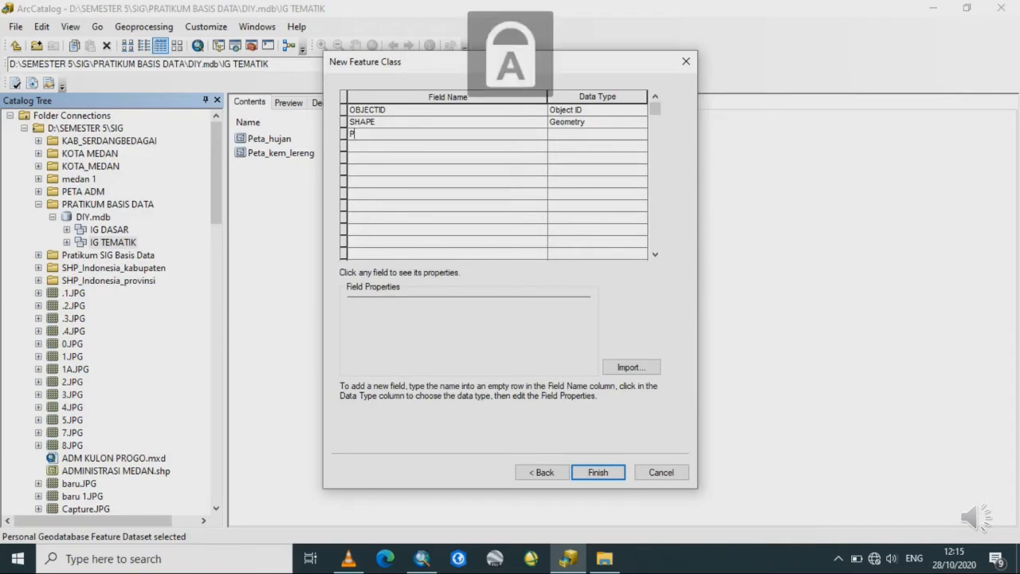
key(Caps_Lock)
text(eta_tanah)
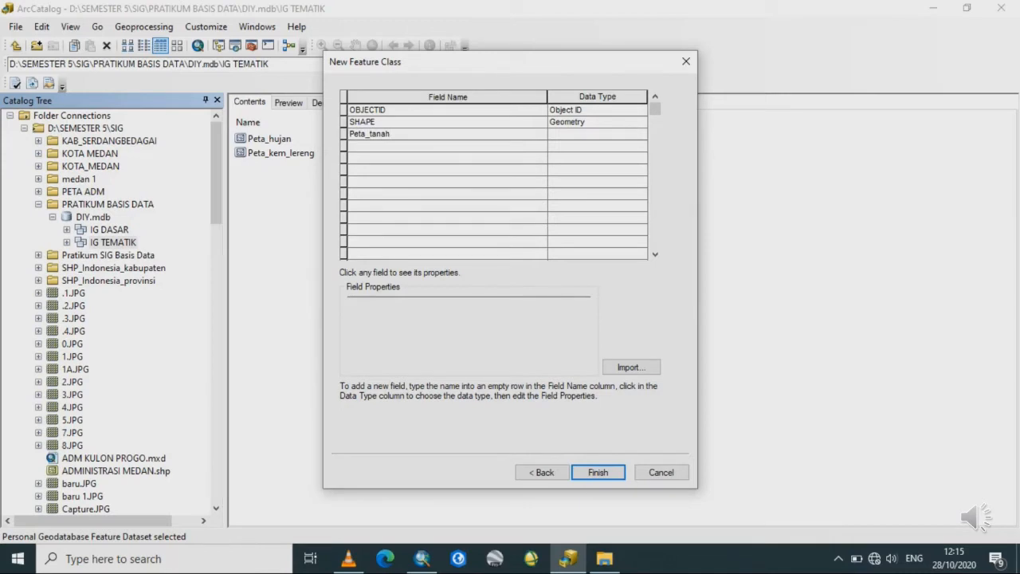
key(Return)
- Add a text field named Jenis_tanah below the Peta_tanah field
key(Caps_Lock)
text(J)
key(Caps_Lock)
text(enis_tanah)
key(Return)
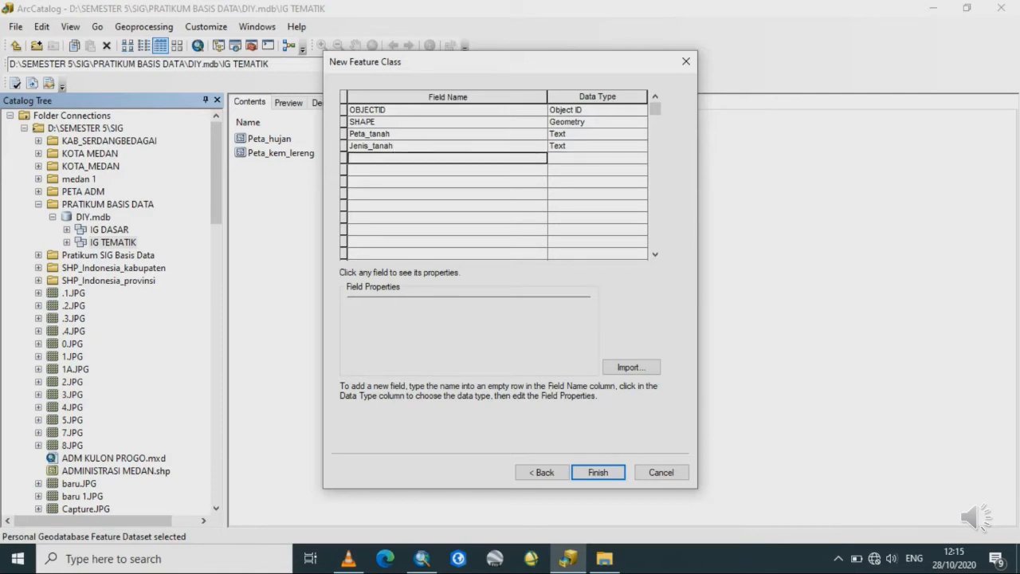
- Add a text field named Keterangan_tanah to the Peta_tanah feature class
key(Caps_Lock)
text(K)
key(Caps_Lock)
text(e)
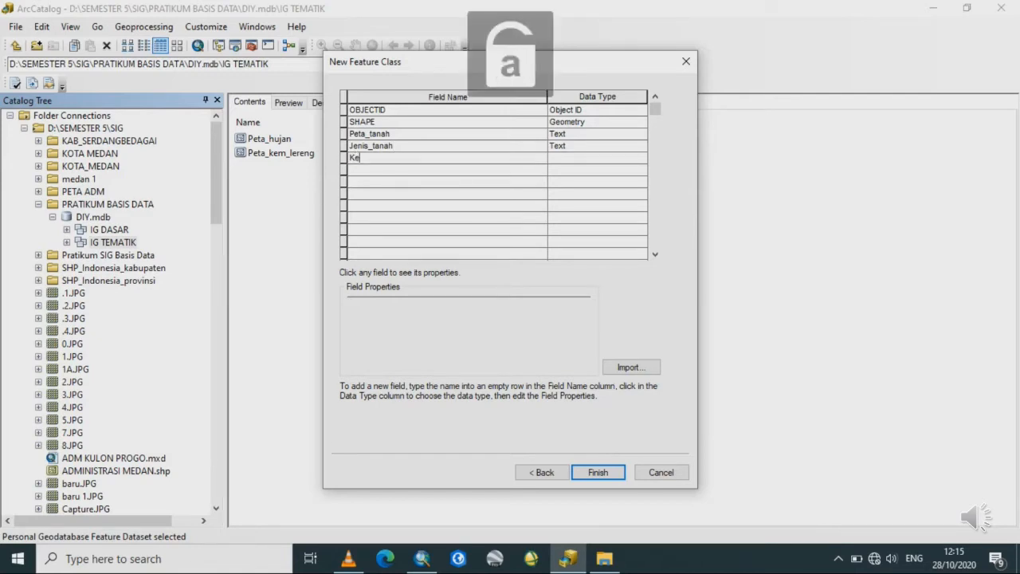
text(terangan)
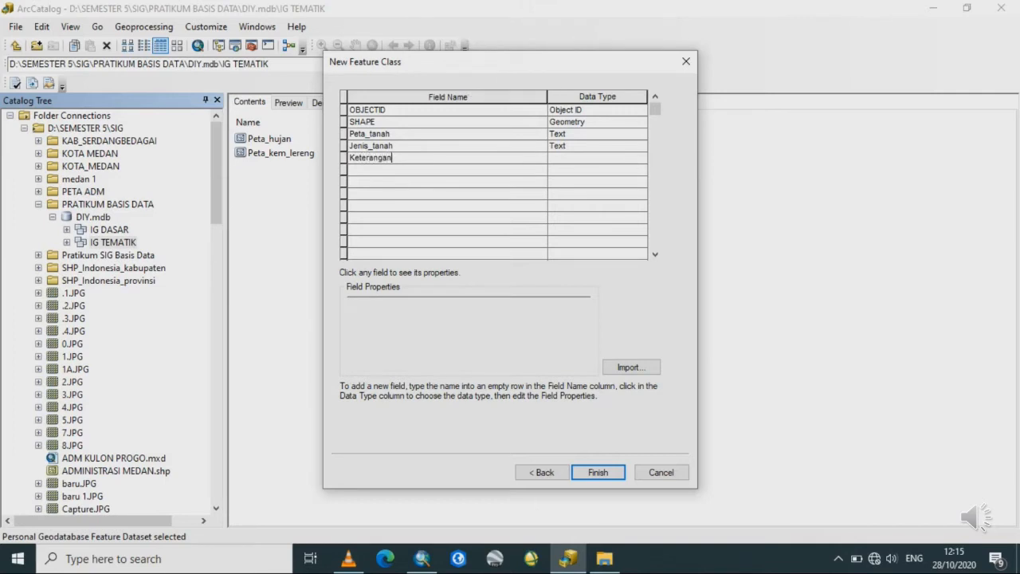
text(_tanah)
key(Return)
- Add a field named Skor_tanah with the Short Integer data type and finish creating Peta_tanah
key(Caps_Lock)
text(S)
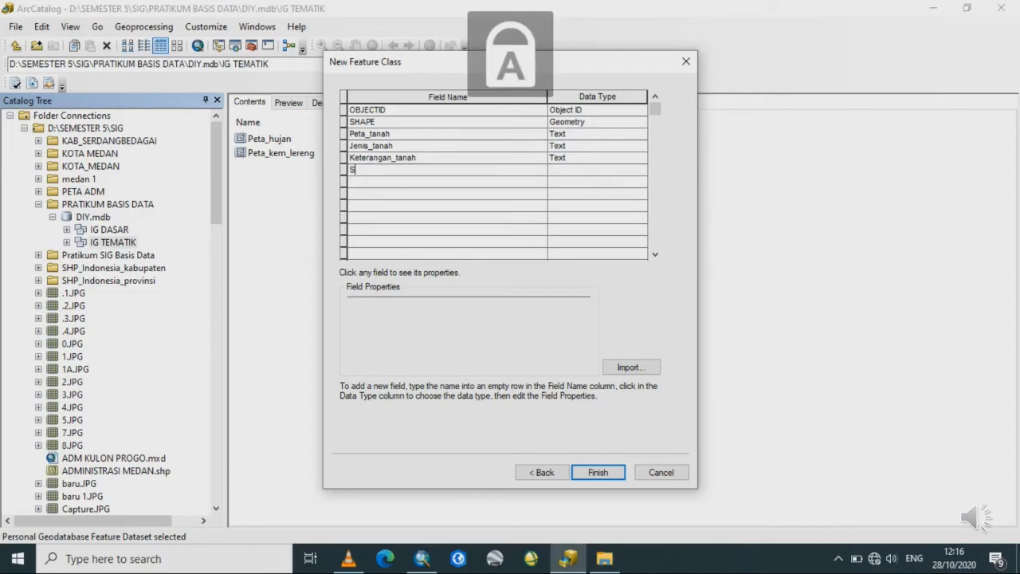
key(Caps_Lock)
text(kor)
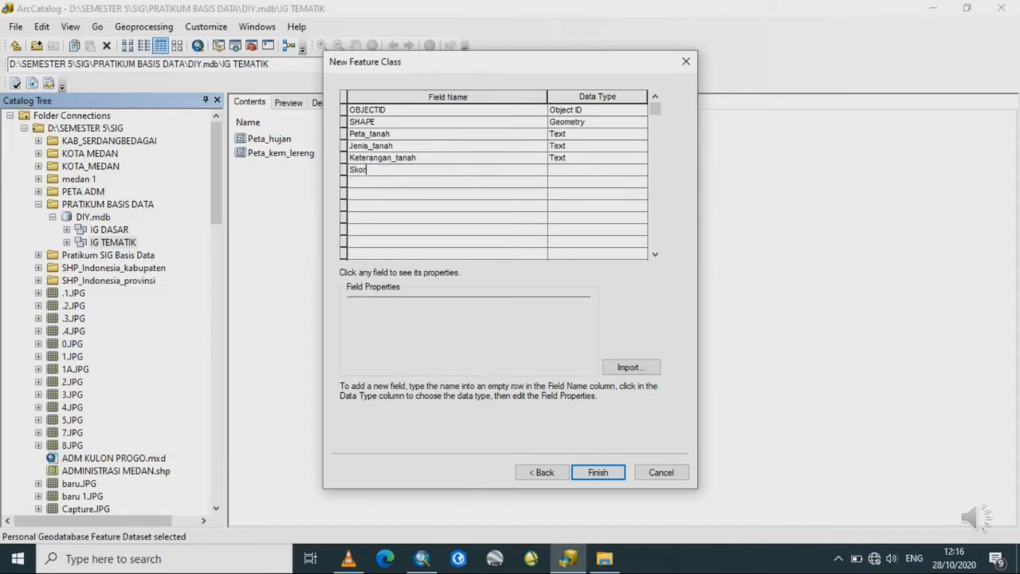
text(_tanah)
click(598, 169)
click(598, 170)
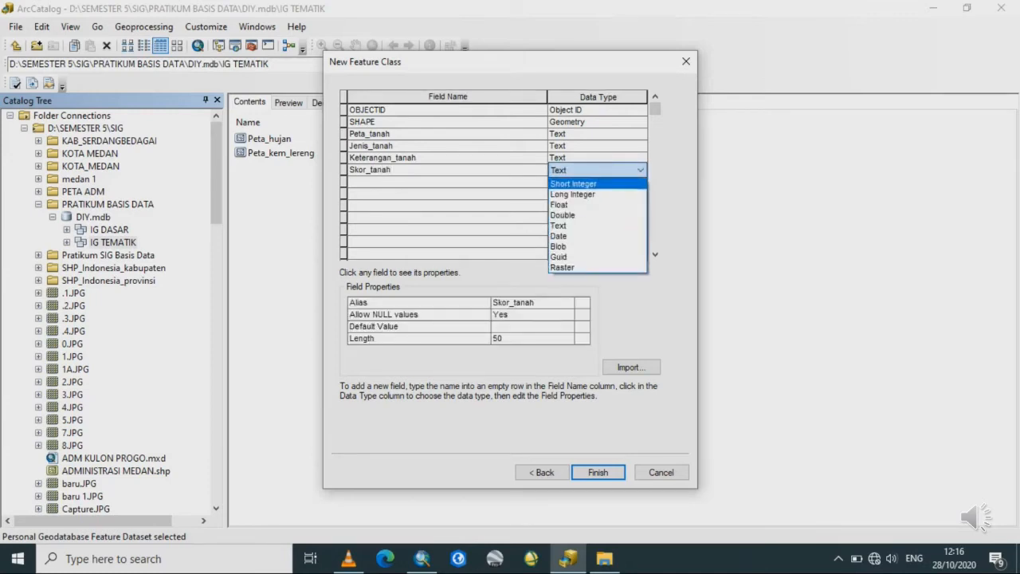
click(573, 184)
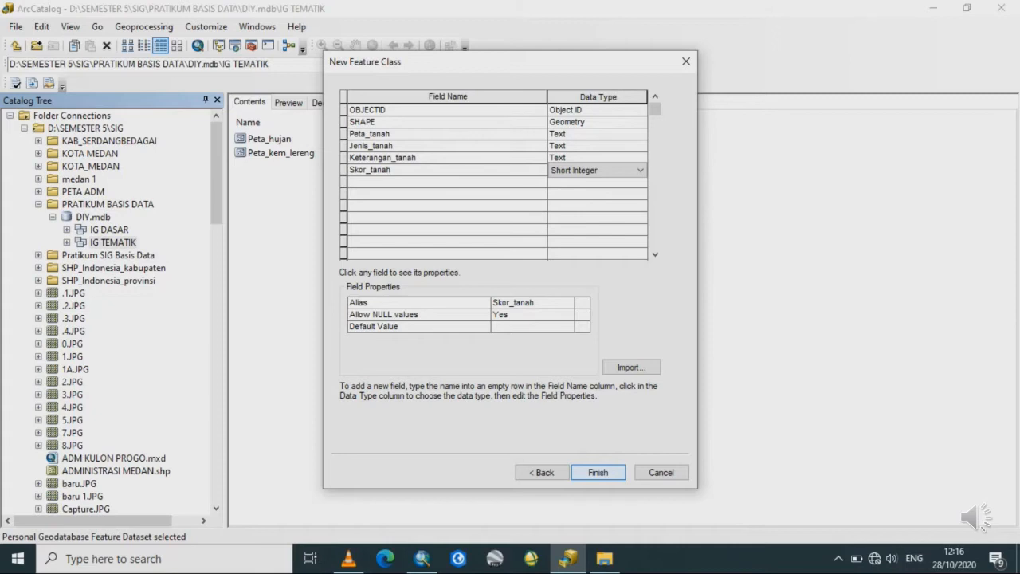
key(Return)
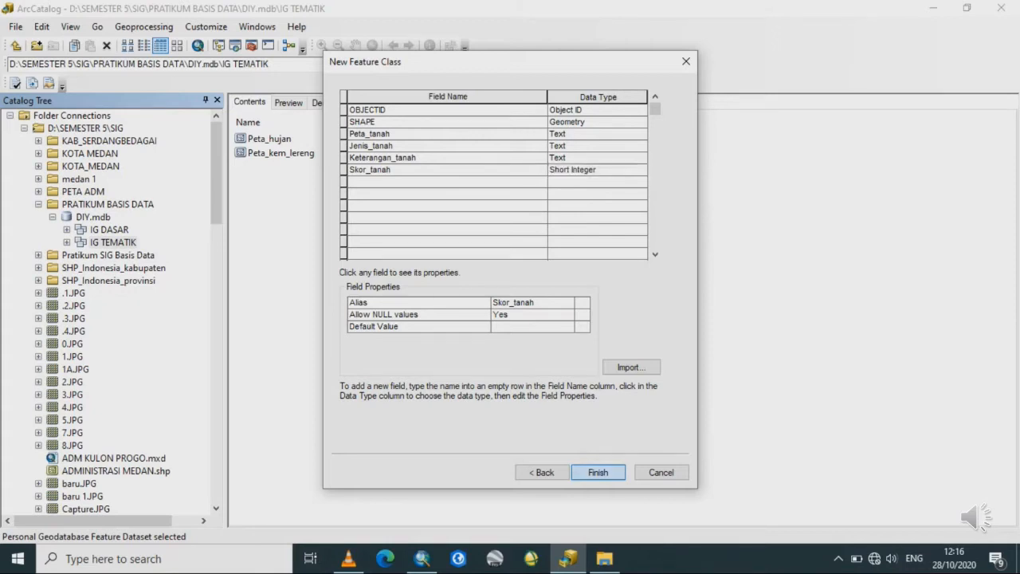
- Open the database properties of the DIY.mdb geodatabase at its domain definitions
click(270, 139)
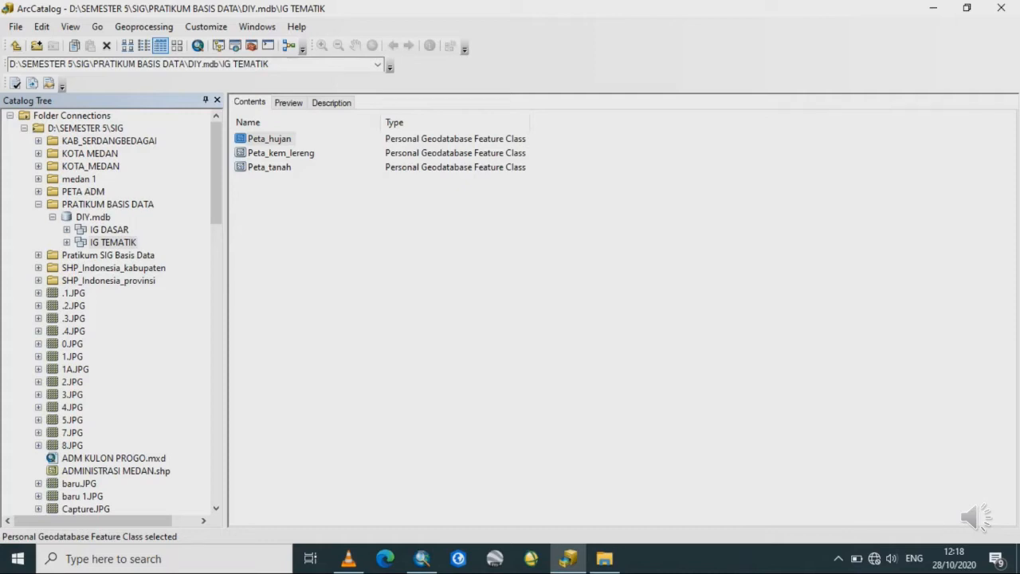
click(93, 217)
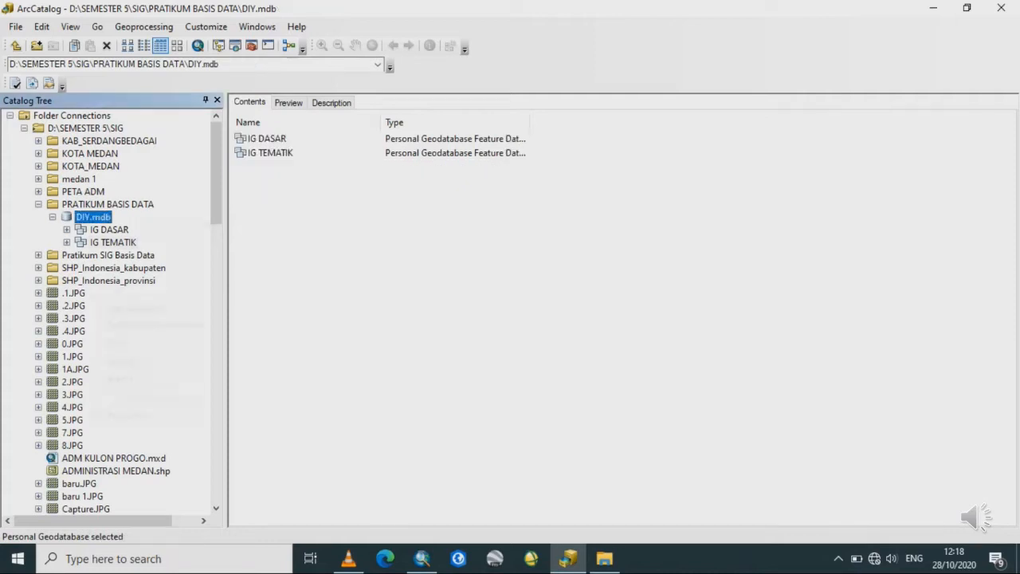
right_click(83, 216)
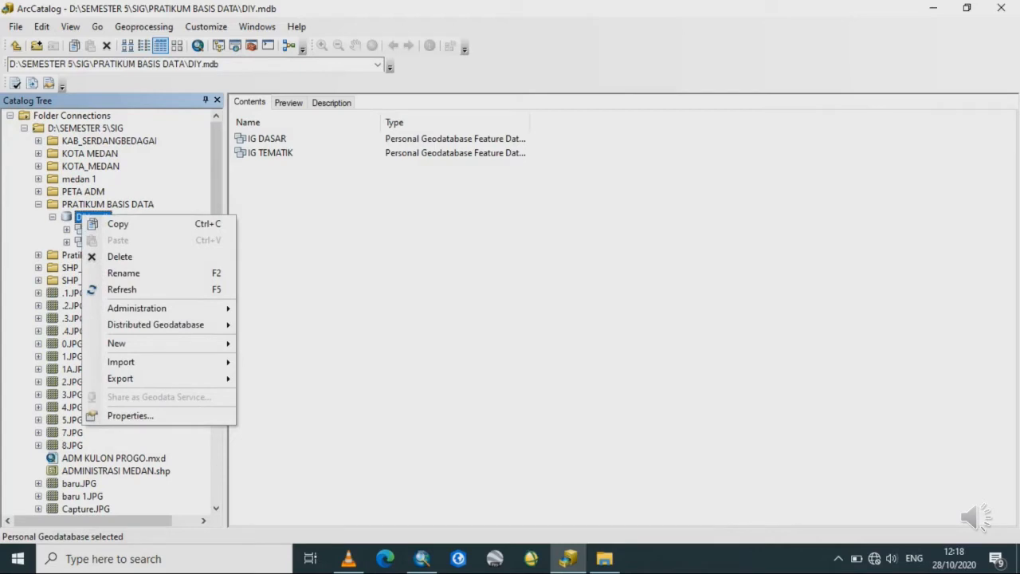
click(132, 415)
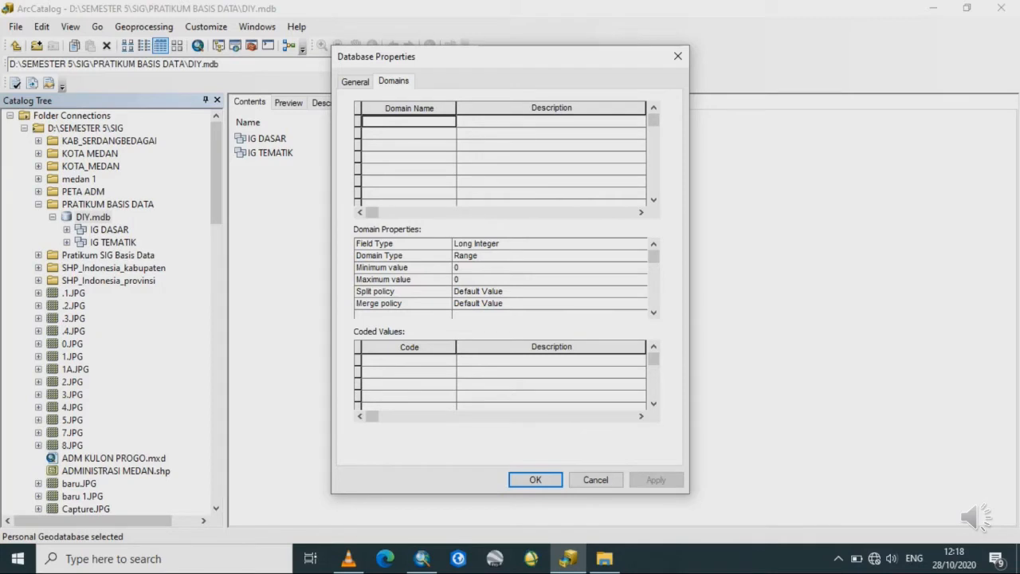
- Add a domain named Kemiringan Lereng to DIY.mdb and set its field type to Text
text(Kemirin)
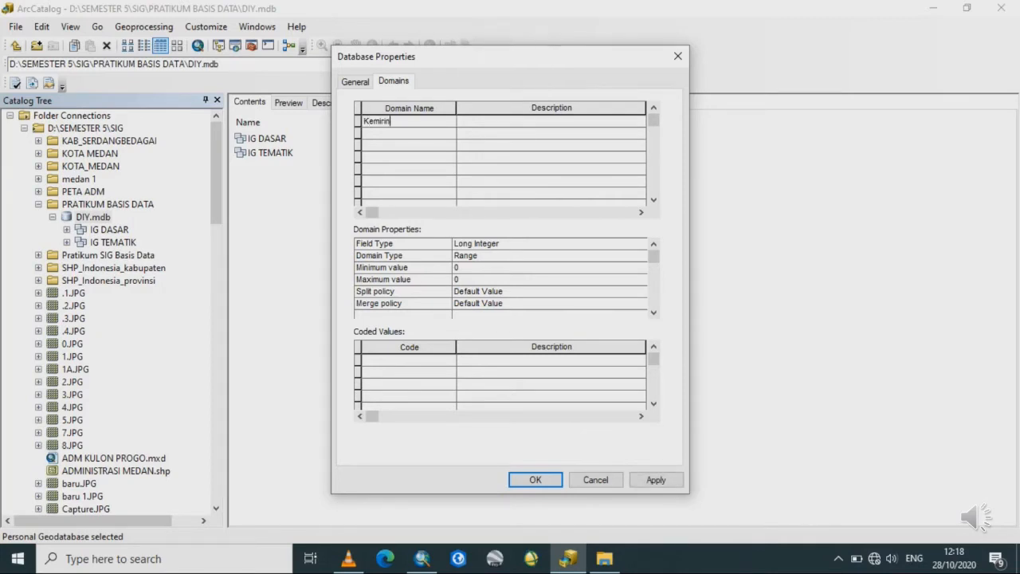
text(gan Lereng)
click(550, 244)
click(640, 244)
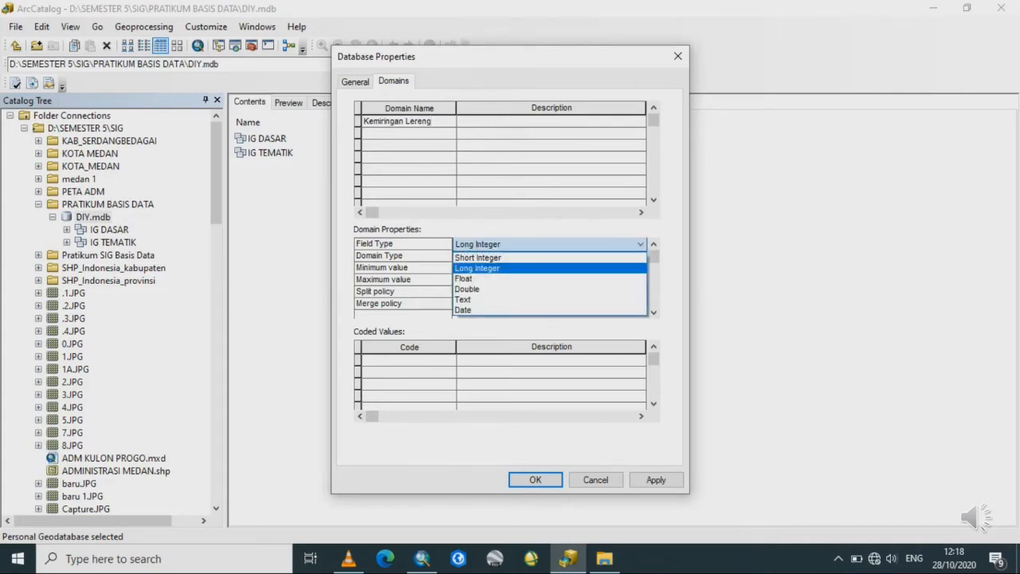
click(550, 300)
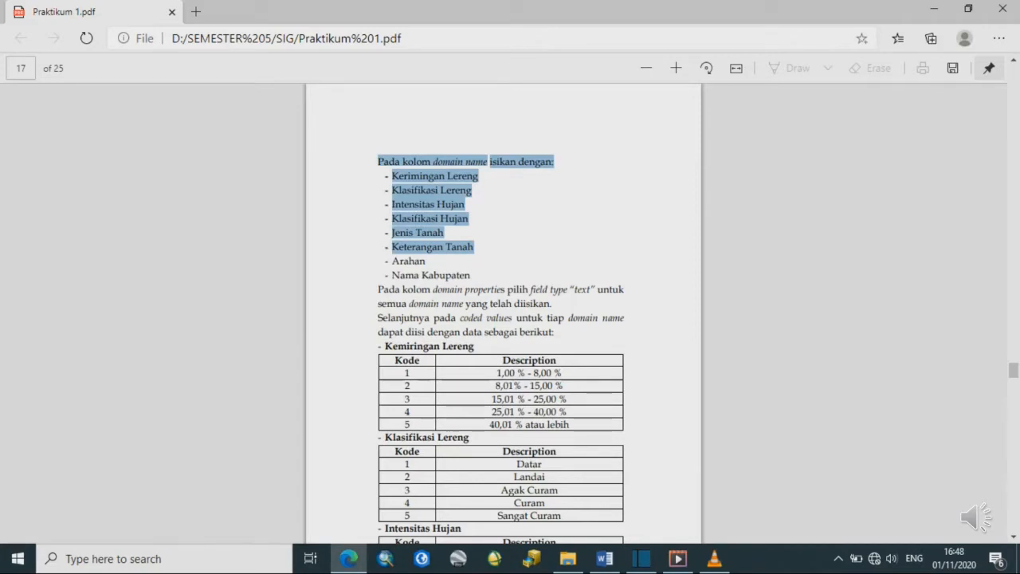
- Review the list of domain names and the coded value tables for each domain in Praktikum 1.pdf
drag(473, 248, 470, 275)
click(486, 276)
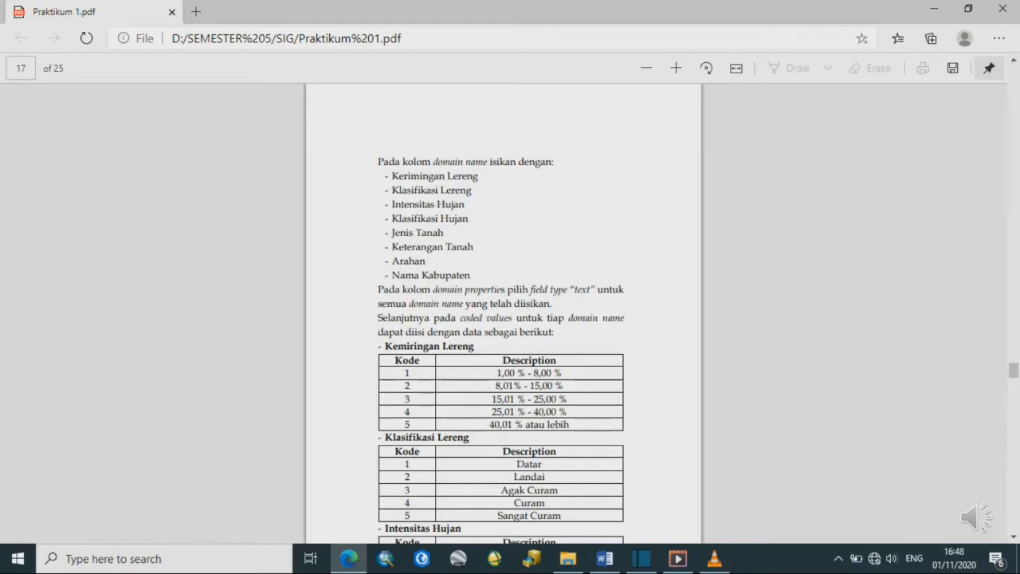
drag(385, 347, 421, 360)
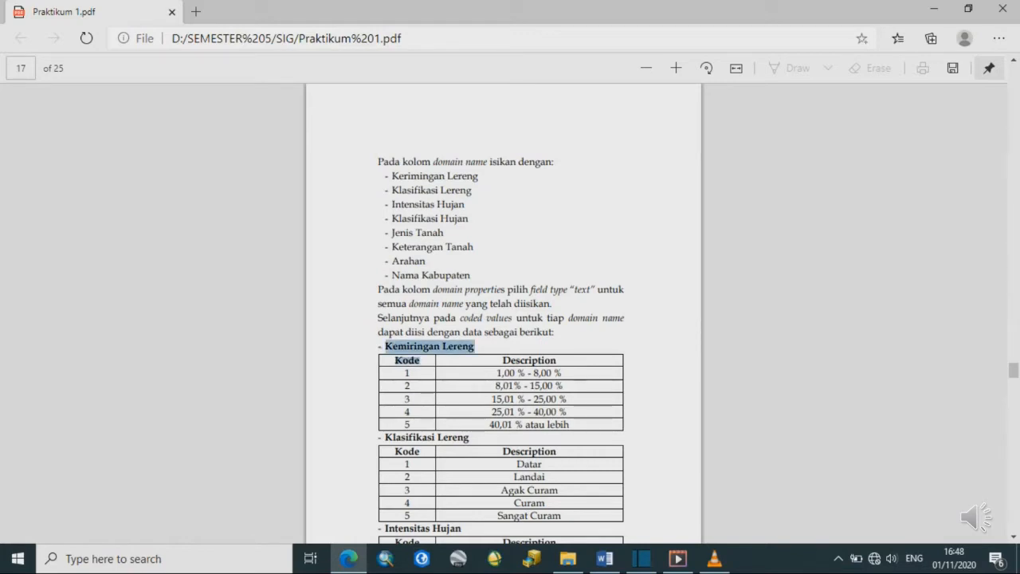
key(Escape)
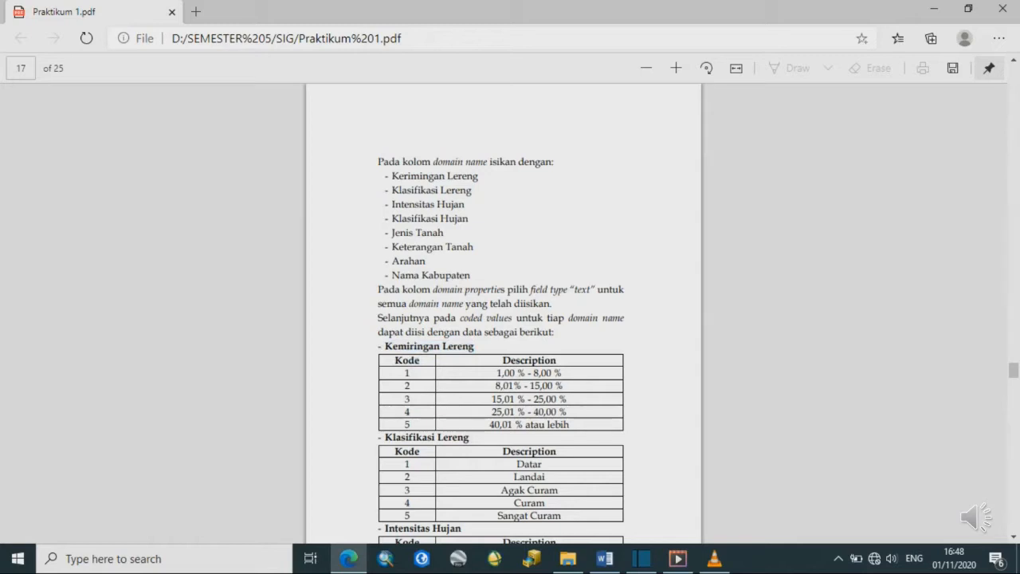
scroll(503, 318, down, 1)
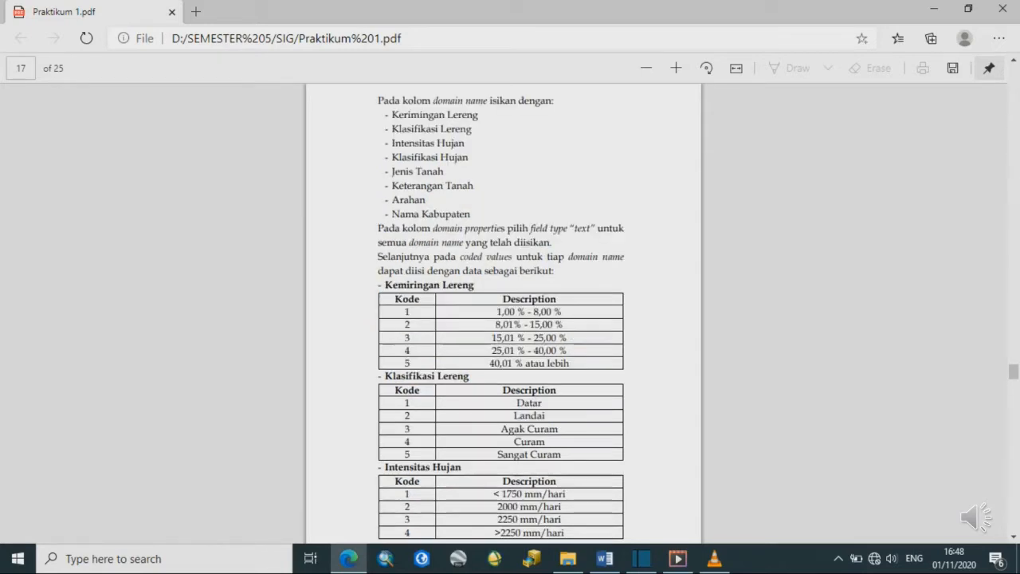
scroll(503, 319, down, 7)
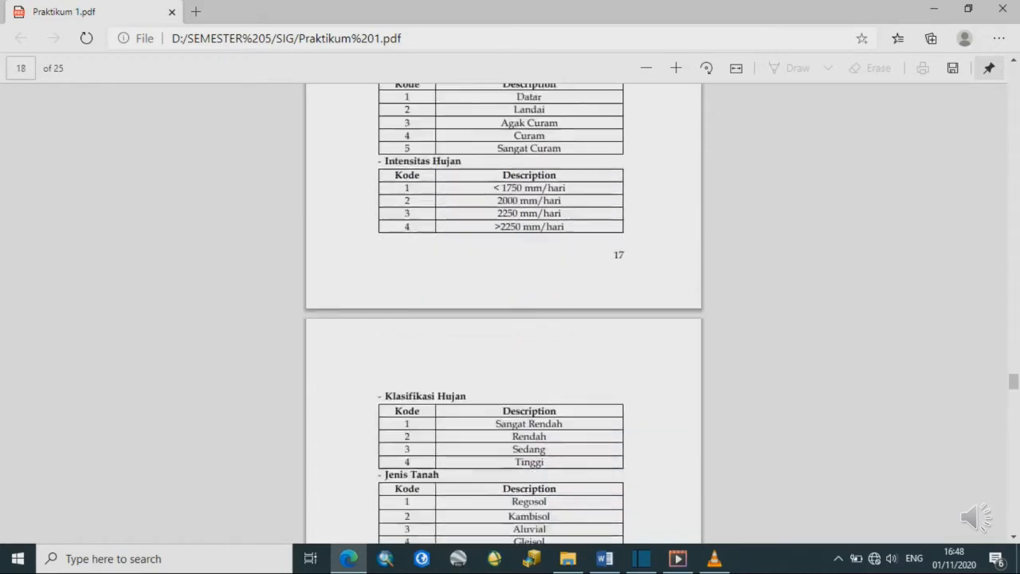
scroll(503, 319, down, 5)
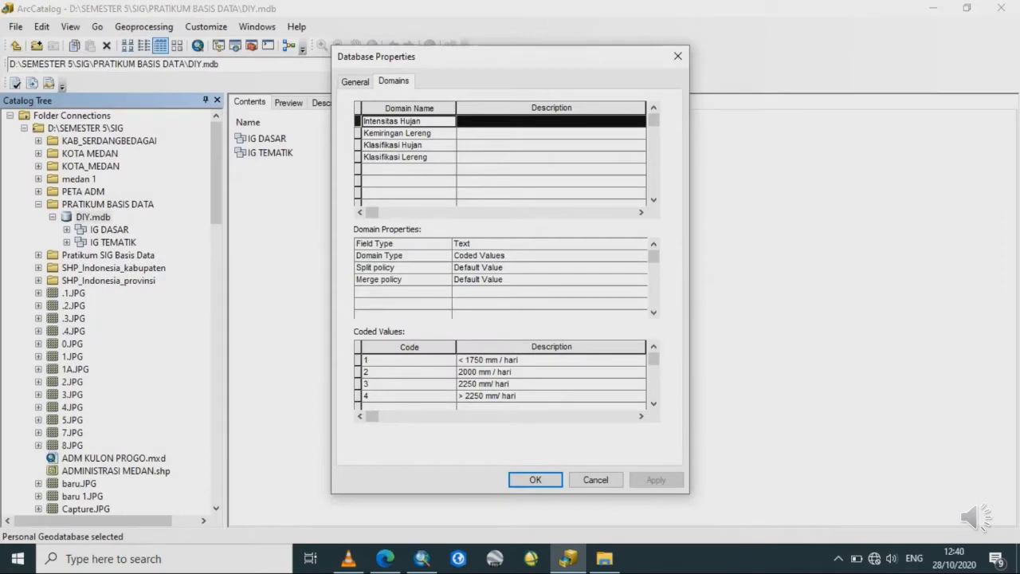
- Add a domain named Jenis Tanah with field type Text and domain type Coded Values
click(408, 168)
text(Jenis Tanah)
click(549, 244)
click(467, 299)
click(550, 256)
click(478, 280)
- Enter the Jenis Tanah coded values 1 for Regosol and 2 for Kambisol
click(409, 372)
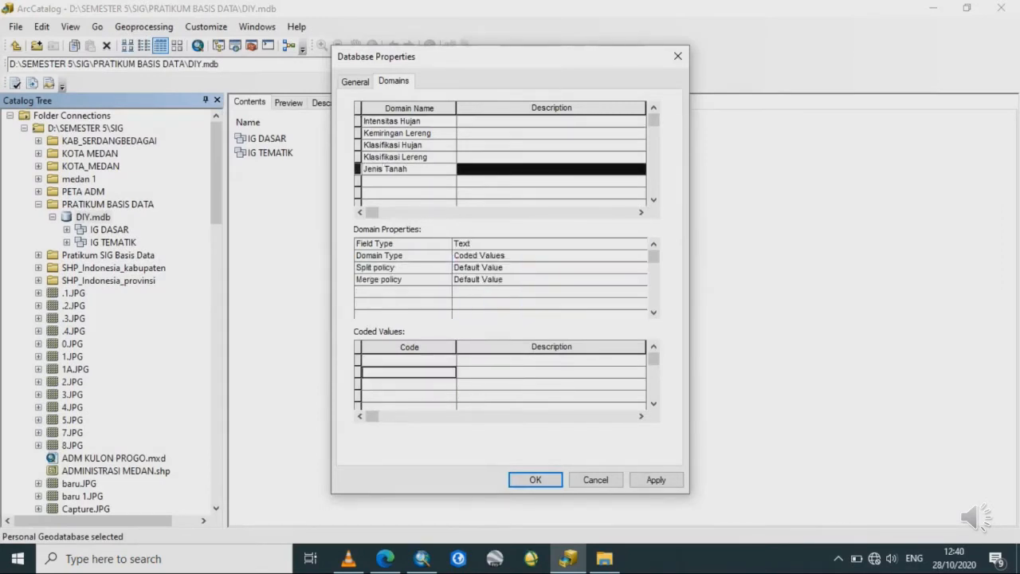
click(408, 360)
text(1)
click(550, 360)
text(Regosol)
click(409, 372)
text(2)
click(550, 372)
text(Kambisol)
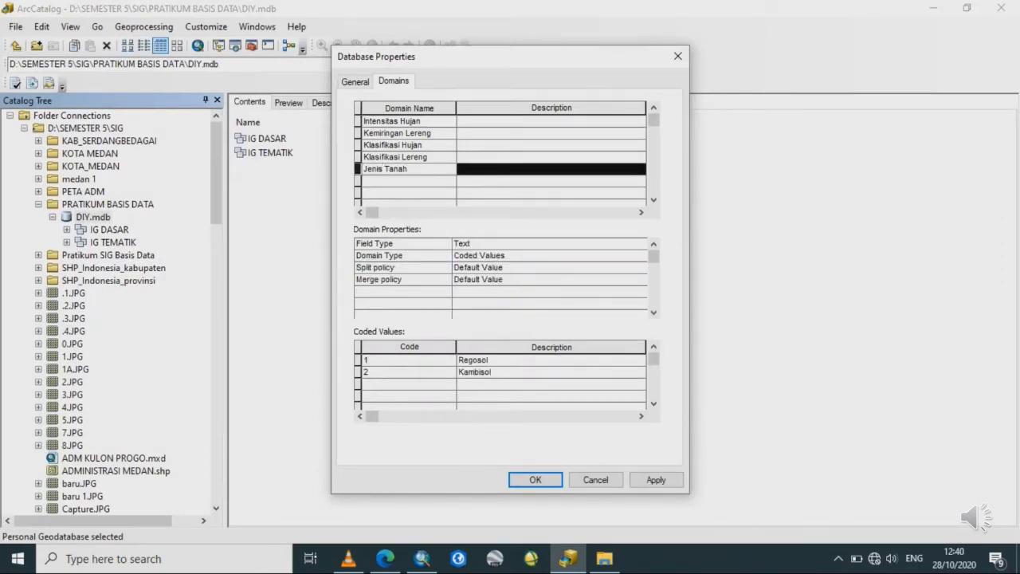
- Enter the Jenis Tanah coded values 3 for Aluvial and 4 for Gleisol
click(409, 384)
text(3)
click(549, 384)
text(Aluvial)
click(409, 396)
text(4)
click(550, 396)
key(Caps_Lock)
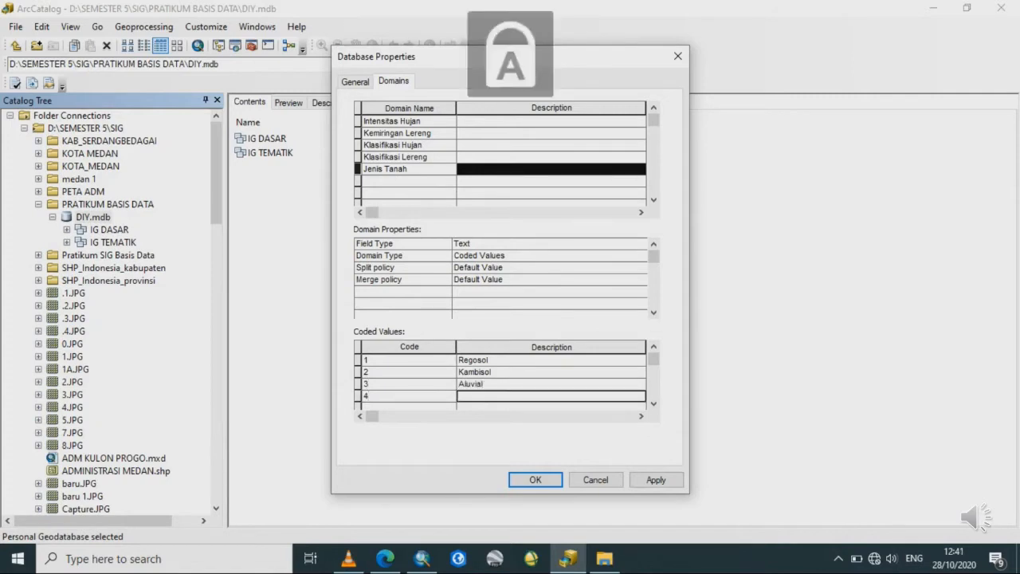
text(Gleisol)
- Enter the Jenis Tanah coded values 5 for Latosol and 6 for Grumusol
scroll(504, 378, down, 1)
click(409, 396)
text(5)
click(550, 396)
text(Latos)
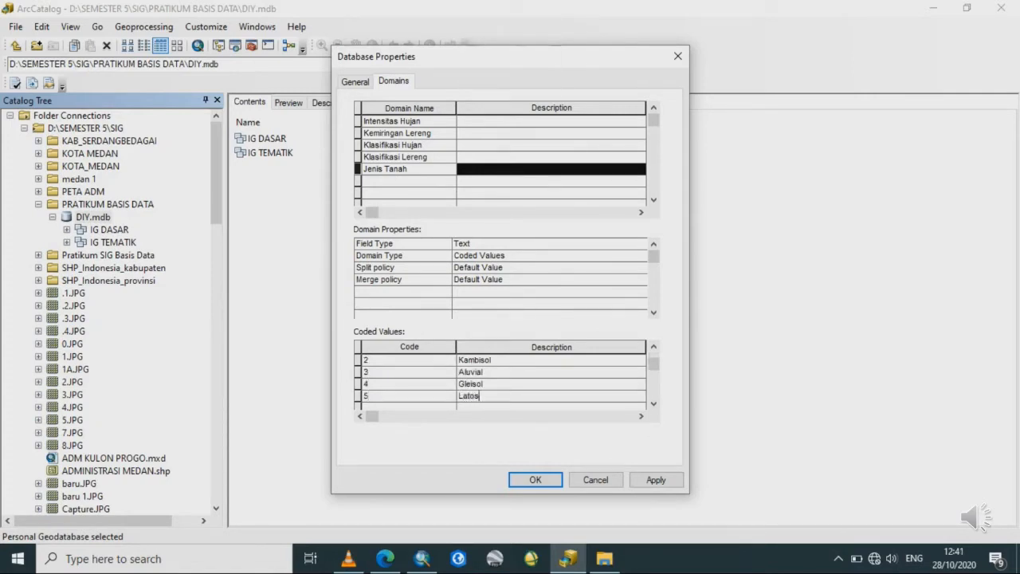
text(ol)
click(409, 407)
text(6)
click(550, 396)
text(Grumusol)
scroll(503, 379, up, 1)
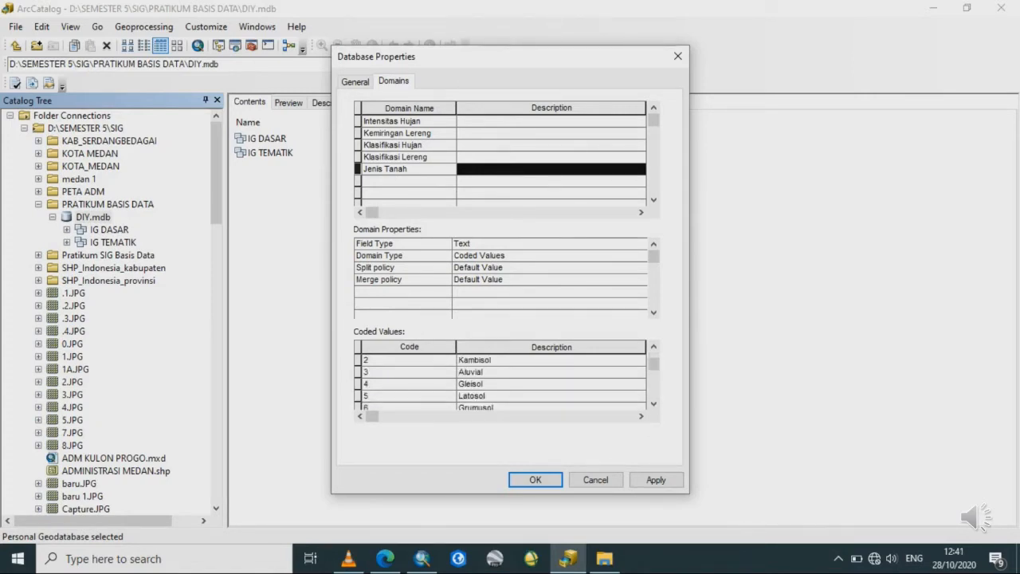
- Enter the Jenis Tanah coded value 7 for Mediteran and save the domain definitions
scroll(503, 379, down, 2)
click(409, 396)
text(7)
click(550, 396)
text(Mediteran)
click(536, 479)
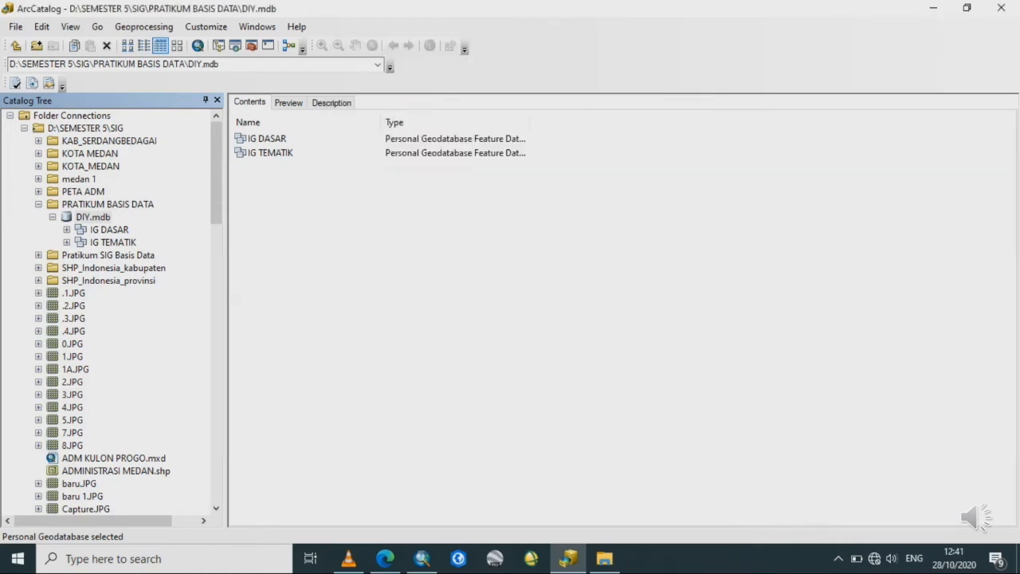
- Reopen the DIY.mdb domain definitions and add a Text domain named Keterangan Tanah that uses coded values
right_click(93, 216)
click(139, 414)
text(Keterangan Tanah)
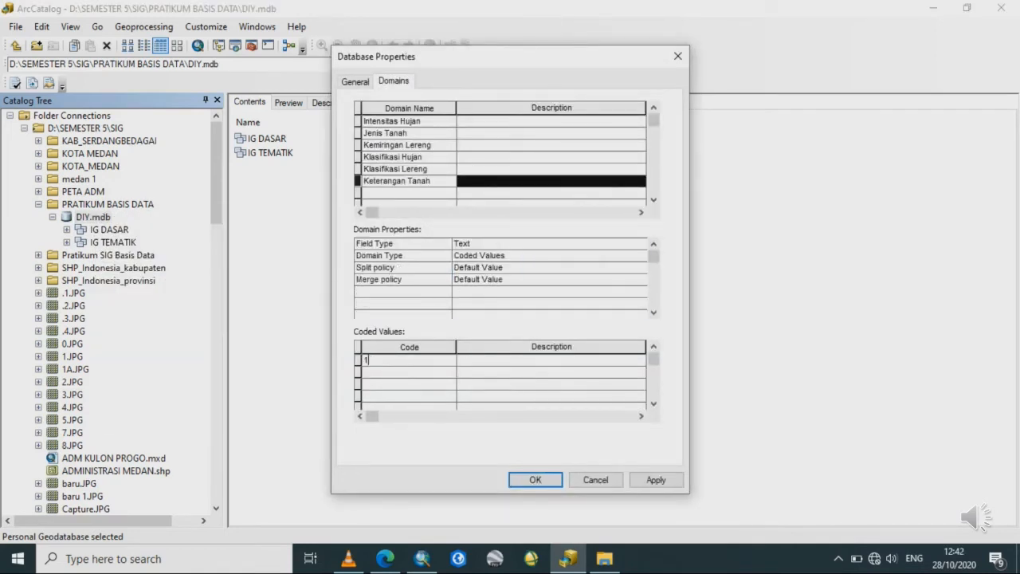
- Enter the Keterangan Tanah coded values 1 for Sangat Peka and 2 for Agak Peka
click(550, 359)
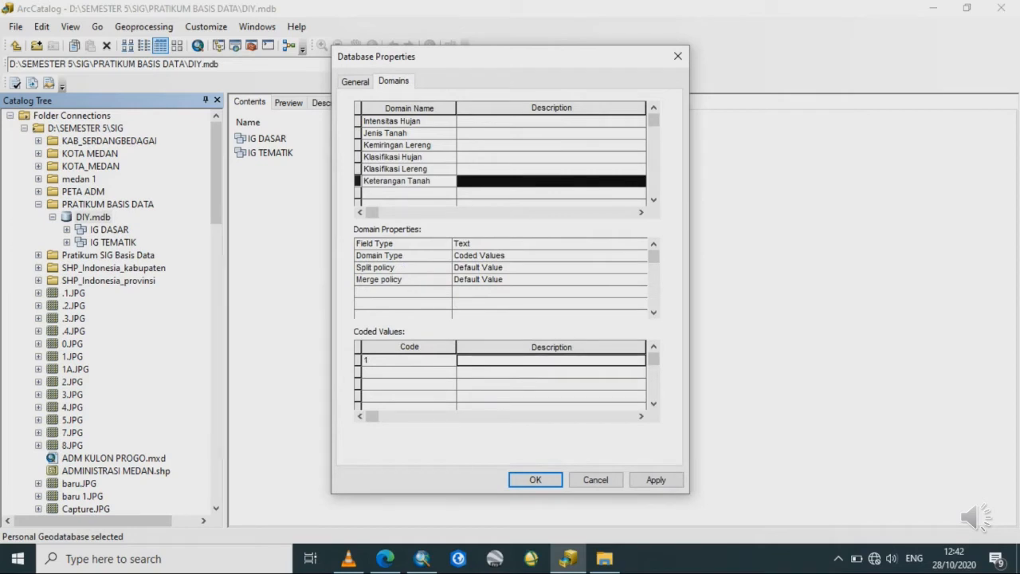
text(Sangat Peka)
click(409, 372)
text(2)
click(549, 372)
key(Caps_Lock)
text(Agak Peka)
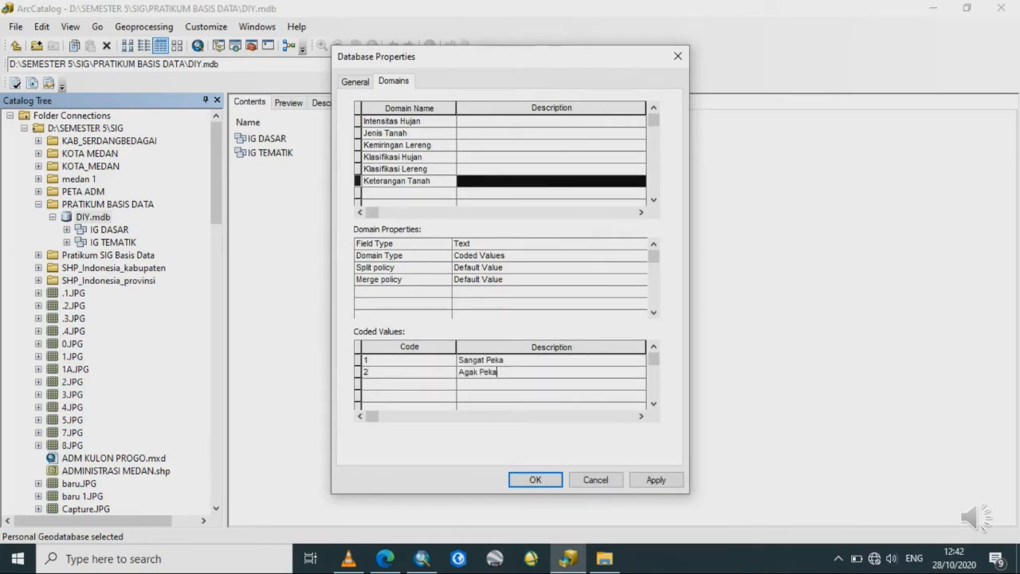
- Enter Keterangan Tanah codes 3 and 4, both with the description Tidak Peka
click(409, 384)
text(3)
click(550, 384)
text(Tidak Peka)
click(408, 396)
text(4)
key(Right)
key(Caps_Lock)
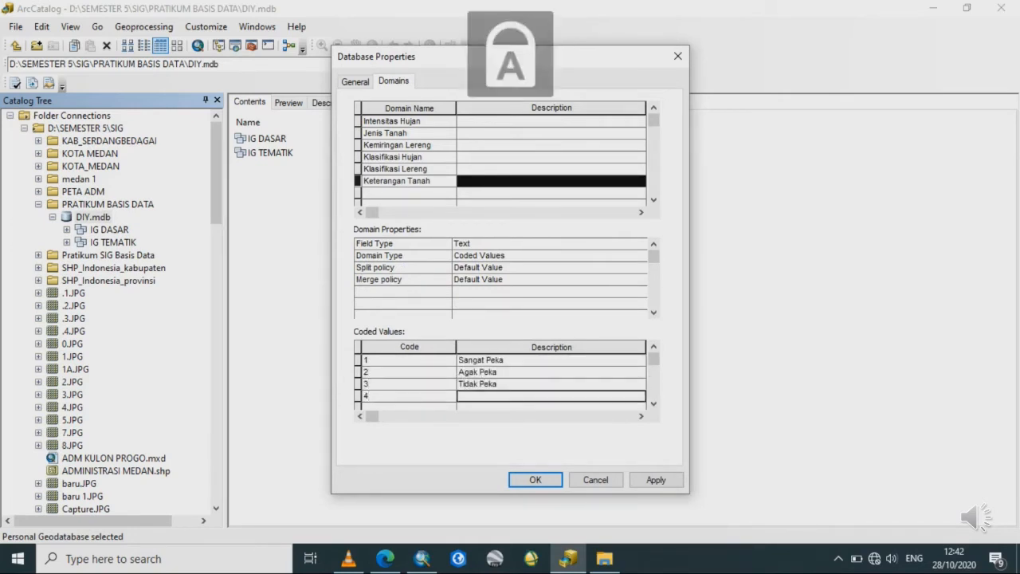
text(Tidak Peka)
- Enter the Keterangan Tanah coded values 5 for Kurang Peka and 6 for Peka
key(Down)
key(Left)
text(5)
key(Right)
key(Caps_Lock)
text(Kurang Peka)
key(Caps_Lock)
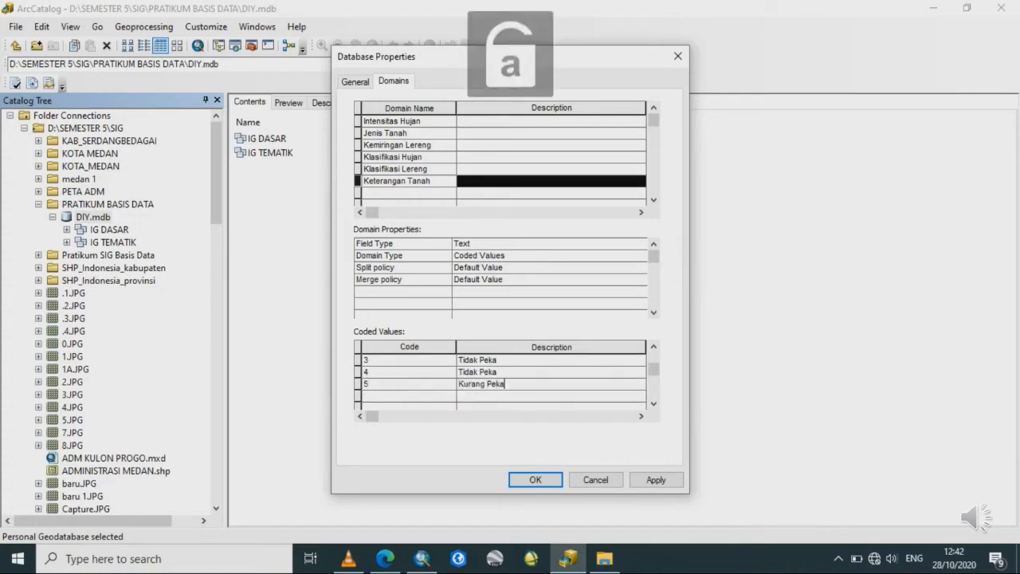
key(Down)
key(Left)
text(6)
key(Right)
key(Caps_Lock)
text(Peka)
- Enter the Keterangan Tanah coded value 7 for Agak Peka and save the domain definitions
key(Down)
key(Left)
text(7)
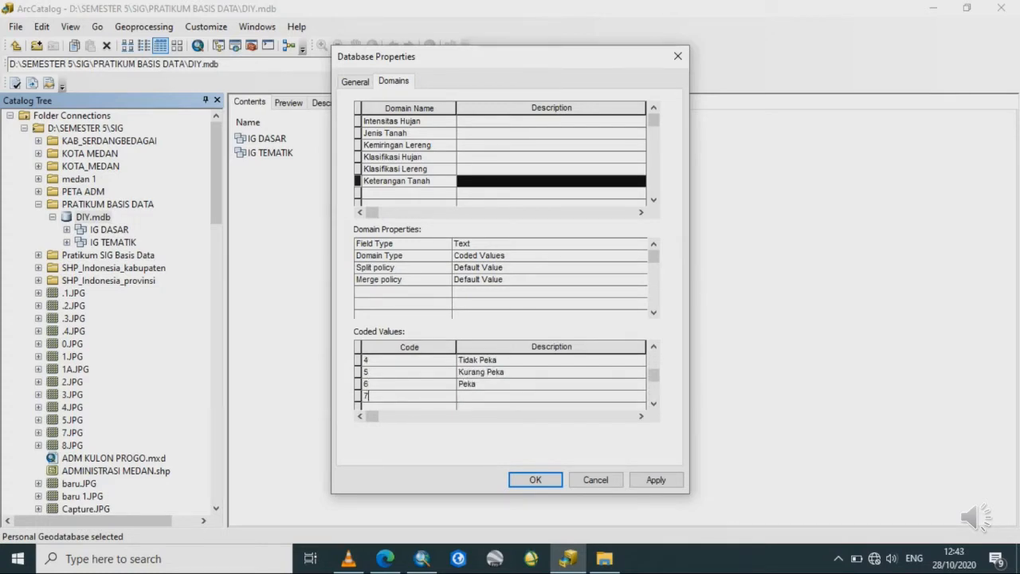
key(Right)
key(Caps_Lock)
text(Agak Peka)
click(535, 480)
- Reopen the database properties of DIY.mdb and add a domain named Arahan with the Text field type
right_click(93, 217)
click(131, 420)
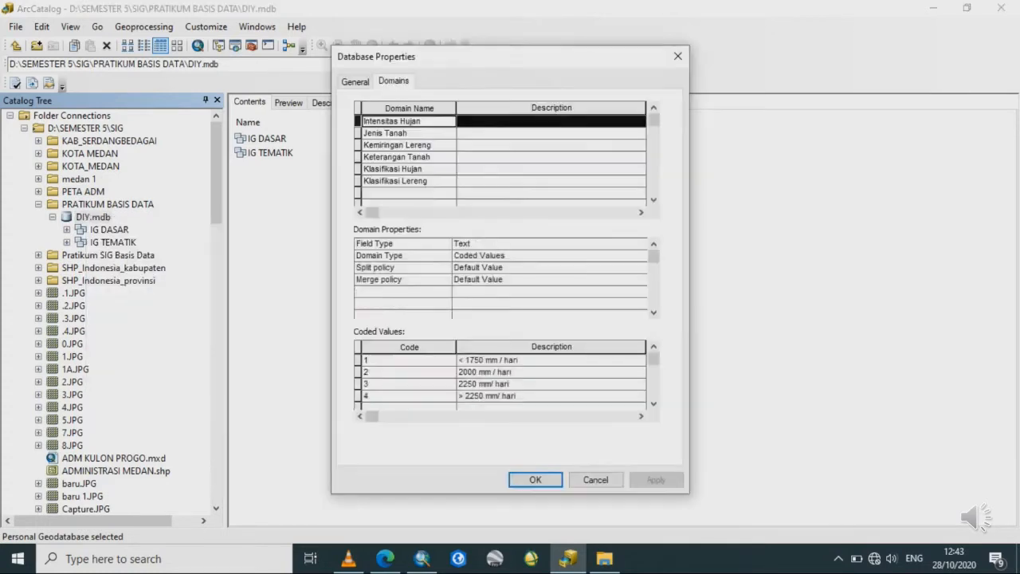
click(408, 193)
text(Arahan)
click(550, 243)
click(494, 302)
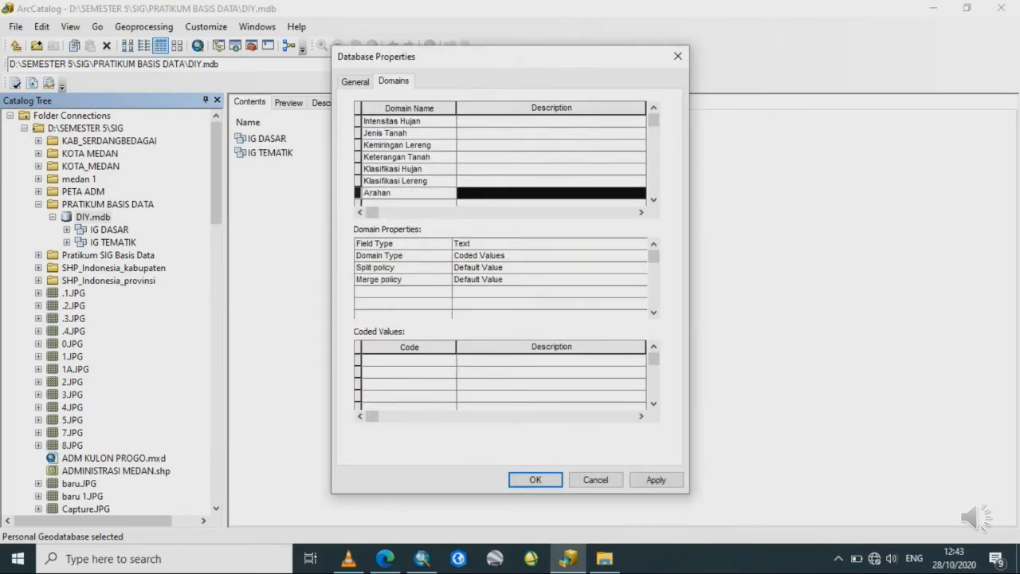
- Enter the Arahan coded values 1 for Kawasan Lindung and 2 for Kawasan Penyangga
click(408, 360)
text(1)
key(Right)
key(Caps_Lock)
text(Kawasan Lindung)
key(Down)
key(Left)
text(2)
key(Right)
text(Kawasan Penyangga)
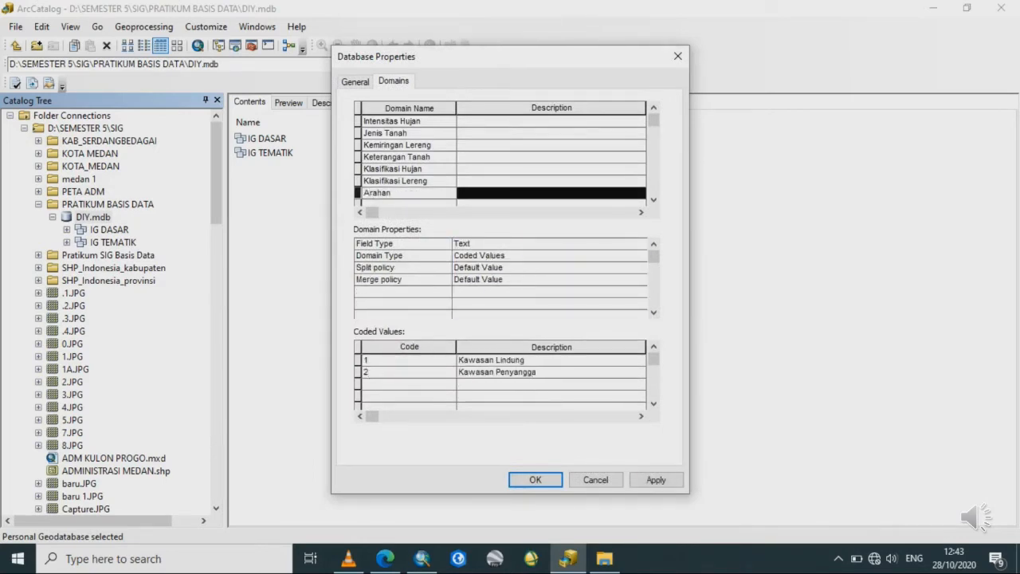
- Add code 3 to the Arahan domain with the description Kawasan Budidaya Tanaman Semusim dan Permukiman
key(Down)
key(Left)
text(3)
key(Right)
text(Kawasan Budidaya )
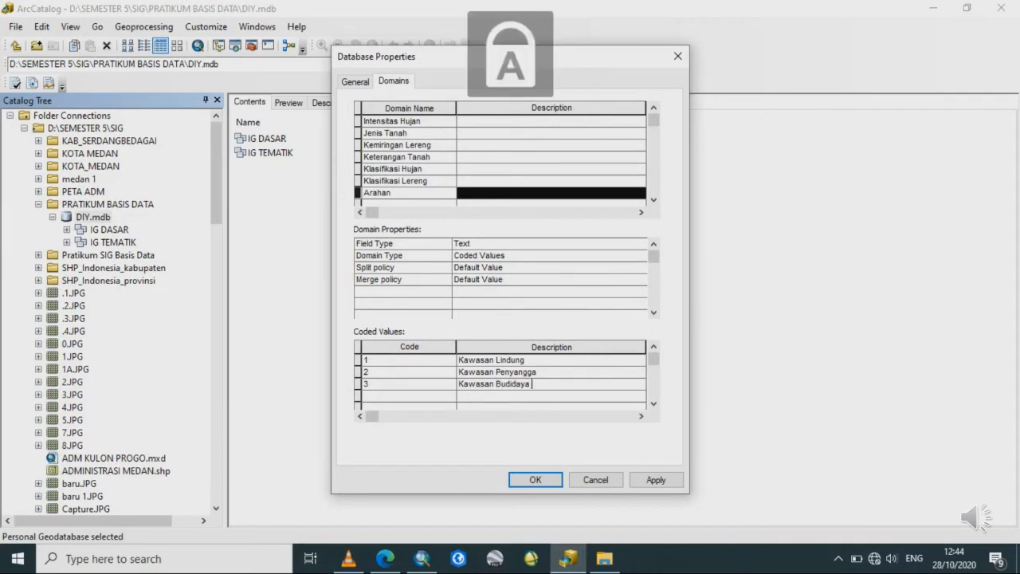
text(Tanaman Semusim dan Per)
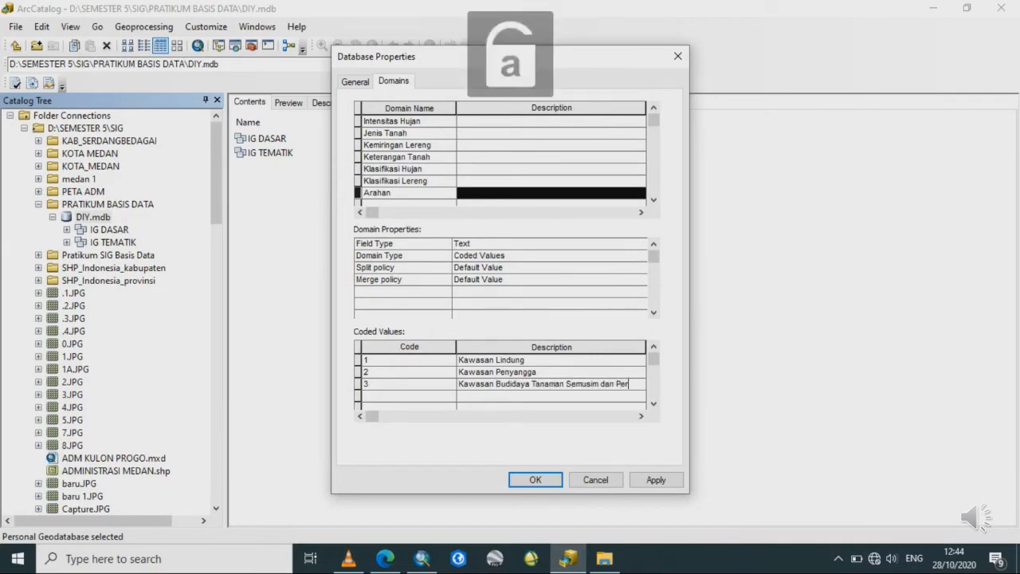
text(mukiman)
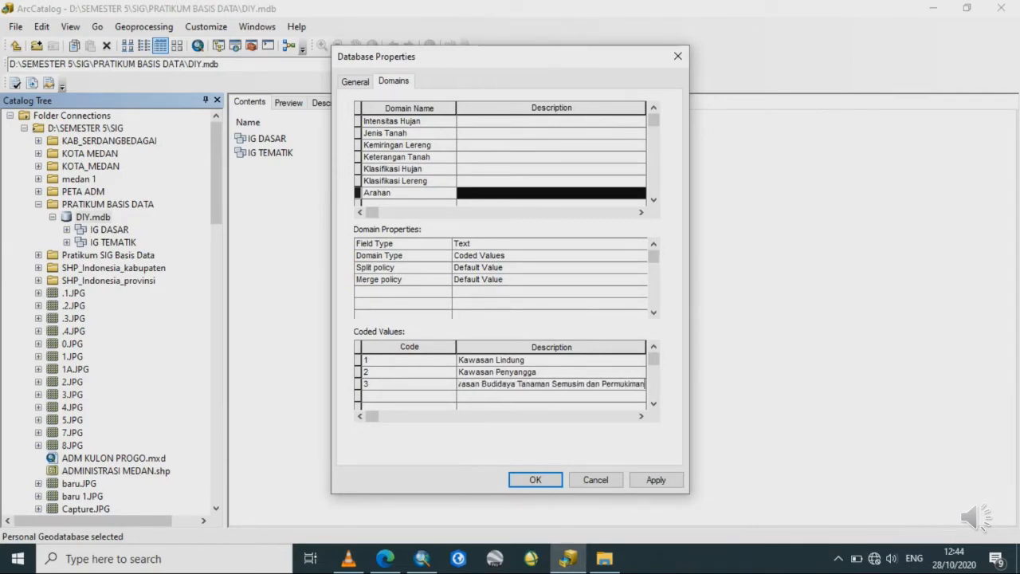
- Replace the description of Arahan code 3 with Kawasan Budidaya Tnaman Tahunan
key(Return)
text(K)
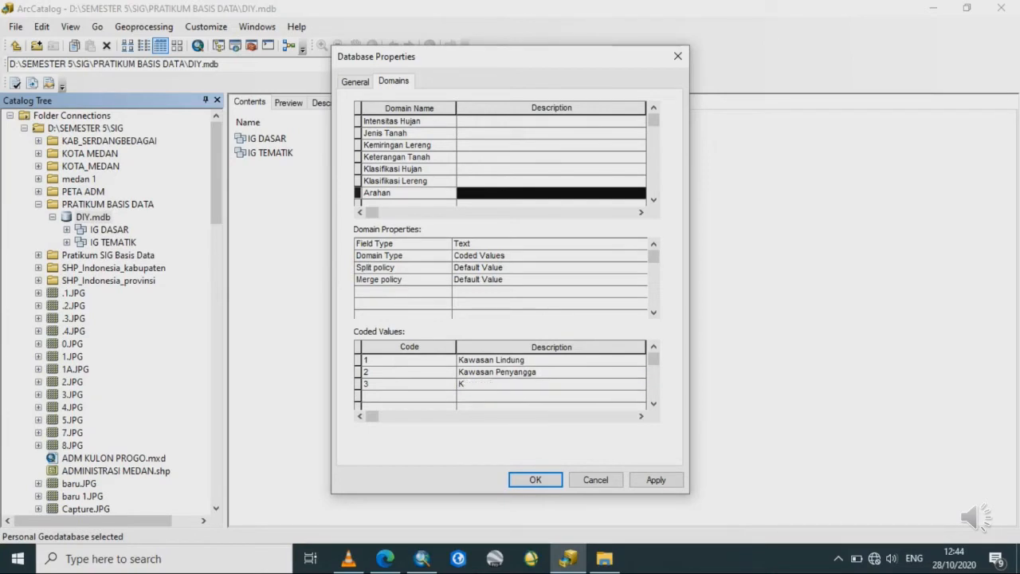
text(awasan Budidaya Tnaman Tahunan)
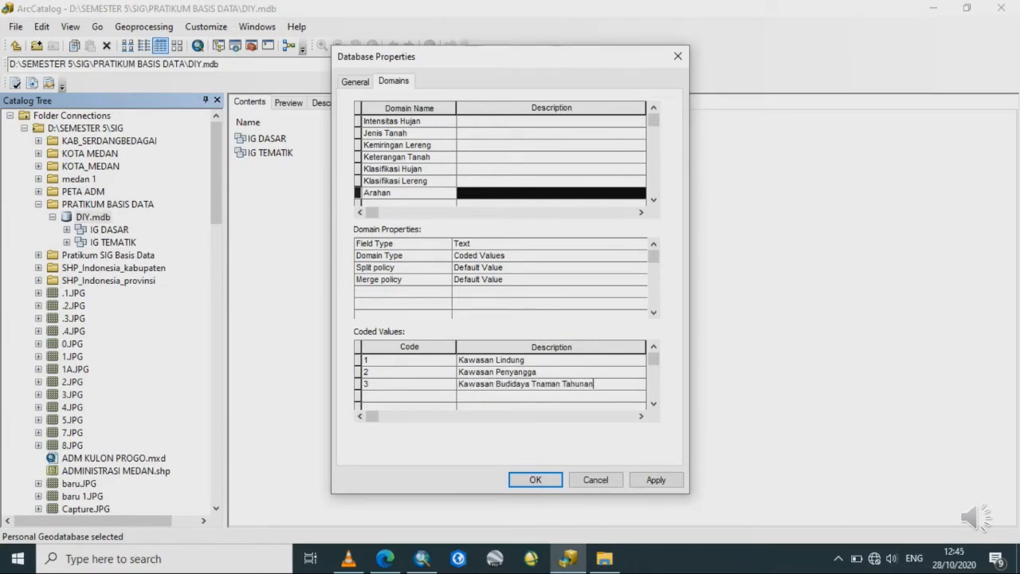
- Enter the Arahan coded value 4 for Kawasan Budidaya Tanaman Semusim dan Permukiman and save the domain definitions
key(Tab)
text(4)
key(Tab)
text(Kawasan Budidaya Tanaman Semusim dan Permukiman)
key(Tab)
click(536, 479)
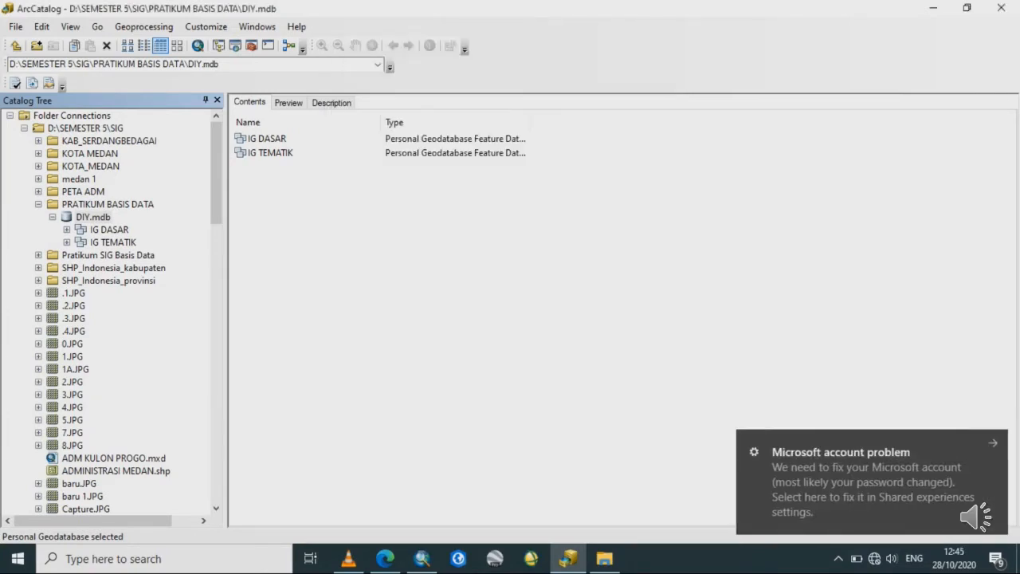
- Reopen the DIY.mdb domain definitions and add a domain named Nama Kabupaten below Klasifikasi Lereng
right_click(93, 216)
click(159, 417)
scroll(409, 181, down, 1)
click(408, 181)
text(Nama Kabupaten)
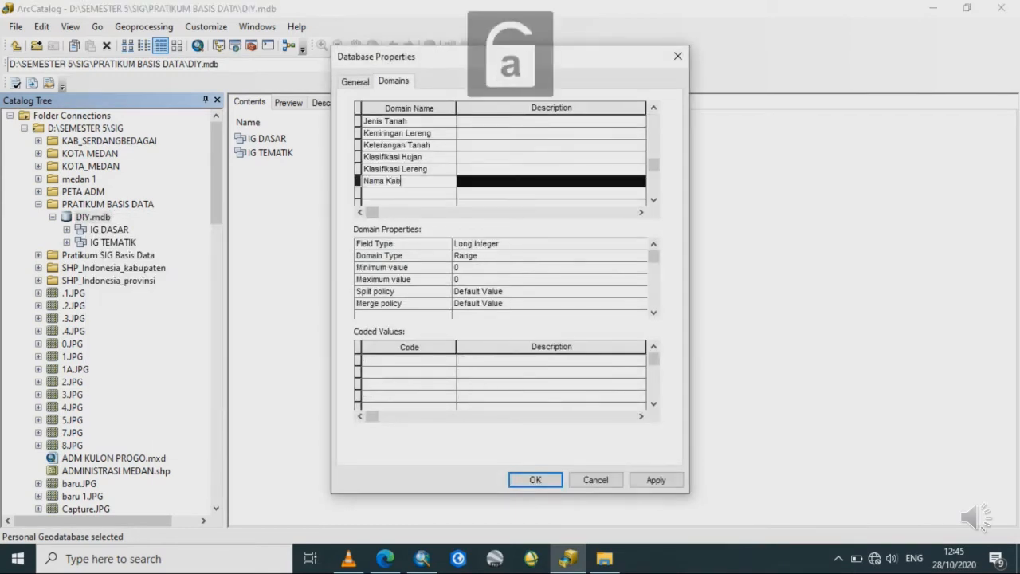
- Rename the new domain below Klasifikasi Lereng as Nama Kecamatan and set its field type to Text
click(550, 244)
click(423, 181)
key(BackSpace)
key(BackSpace)
key(BackSpace)
key(BackSpace)
key(BackSpace)
key(BackSpace)
key(BackSpace)
key(BackSpace)
key(BackSpace)
text(Kecamatan)
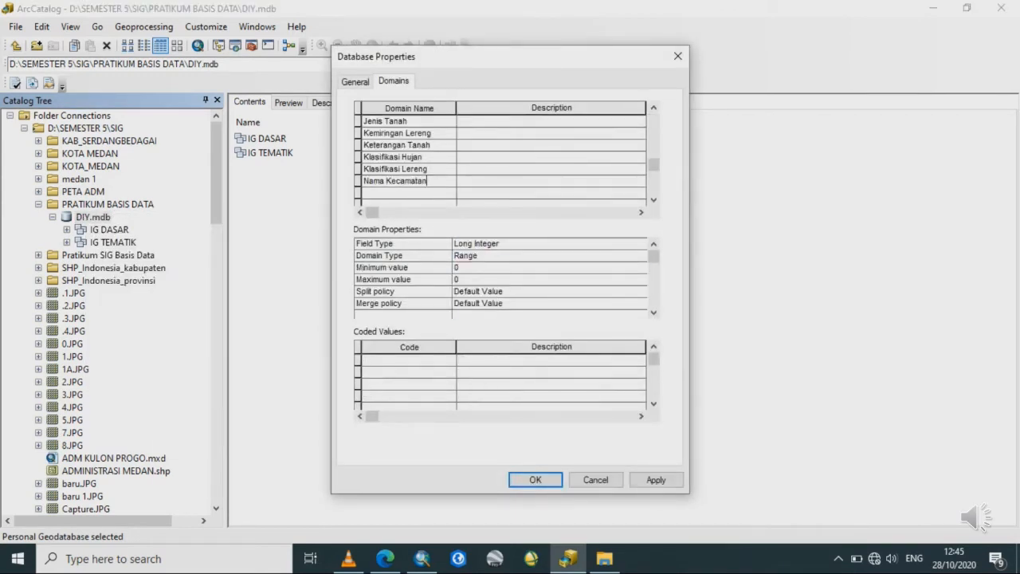
click(550, 244)
click(549, 297)
- Enter the Nama Kecamatan coded value 1 for Medan Amplas
click(408, 360)
text(1)
key(Tab)
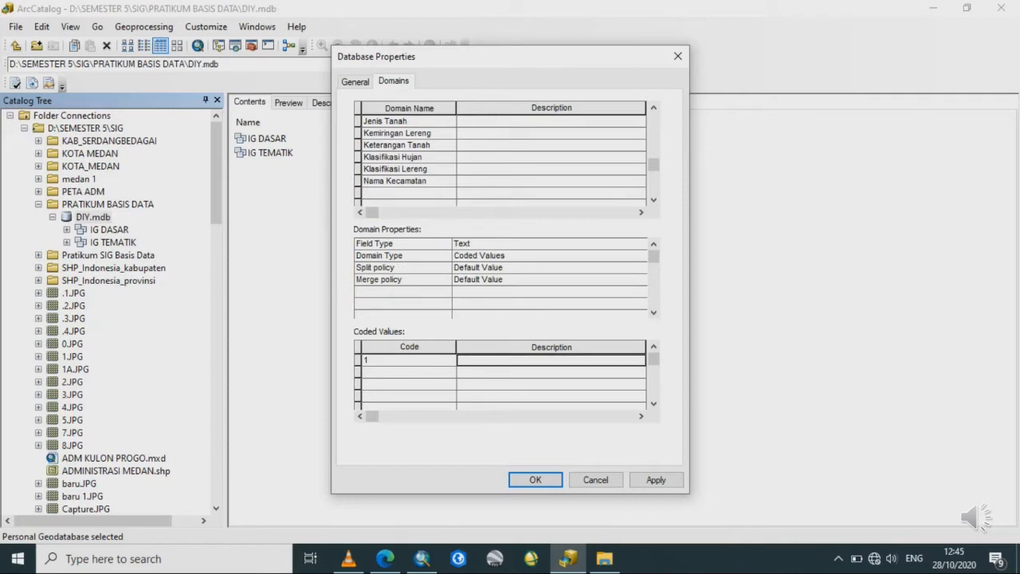
key(Caps_Lock)
text(Medan Amplas)
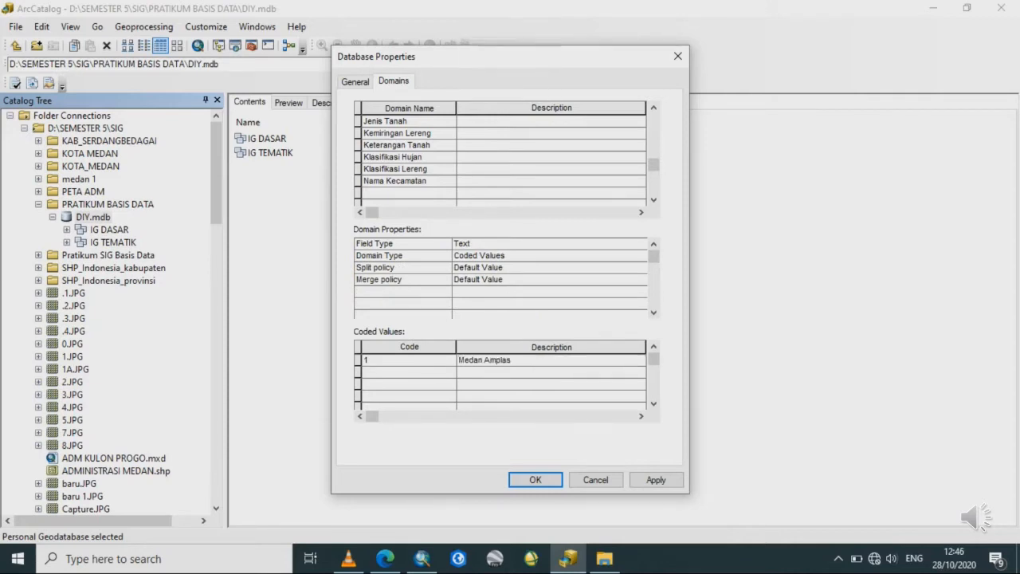
- Enter the Nama Kecamatan coded values 2 for Medan Area and 3 for Medan Barat
key(Tab)
text(2)
key(Tab)
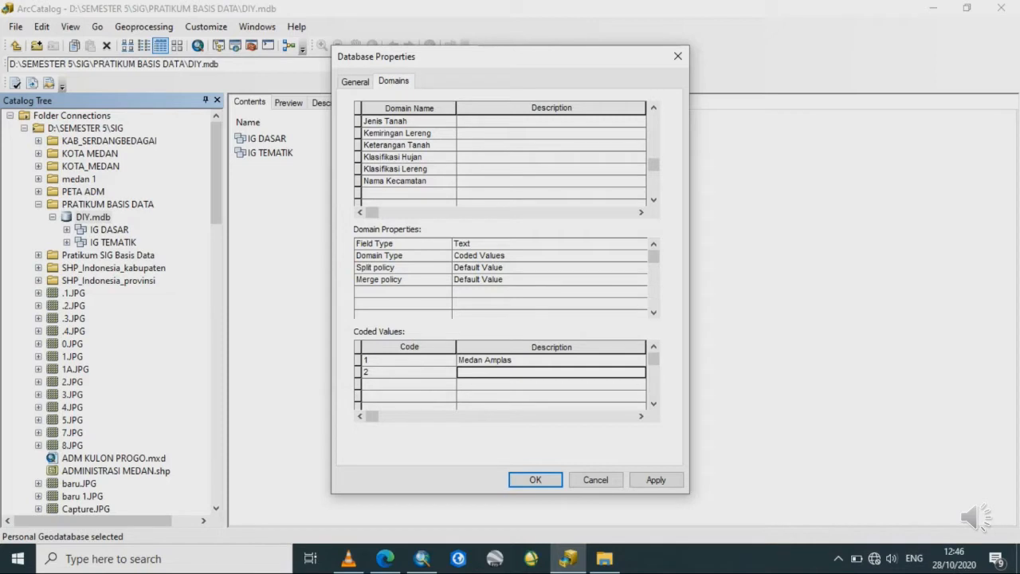
text(Medan Area)
key(Tab)
text(3)
key(Tab)
text(Medan Bar)
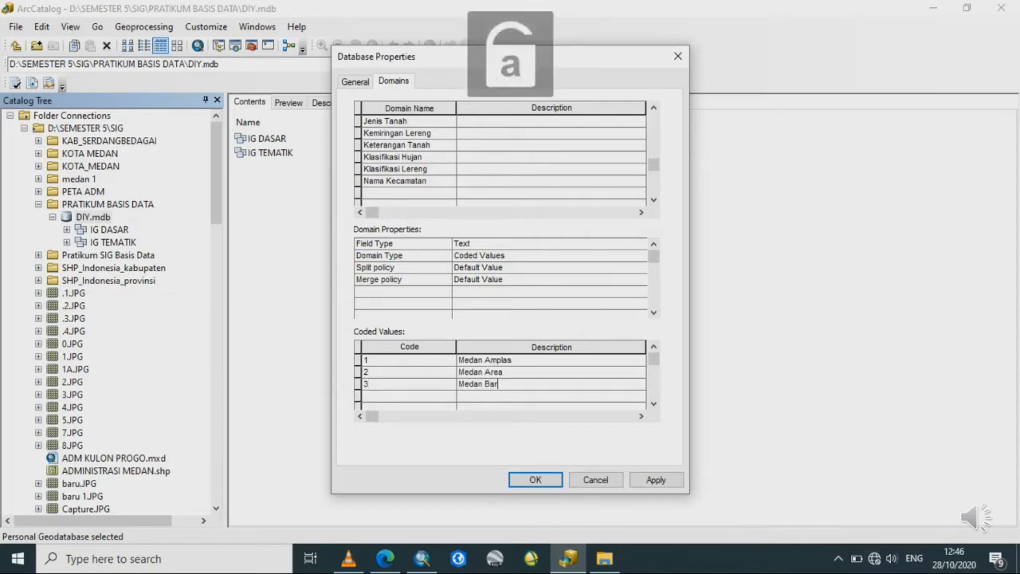
text(at)
key(Tab)
- Enter the Nama Kecamatan coded values 4 for Medan Baru and 5 for Medan Belawan
text(4)
key(Tab)
text(Medan Baru)
key(Tab)
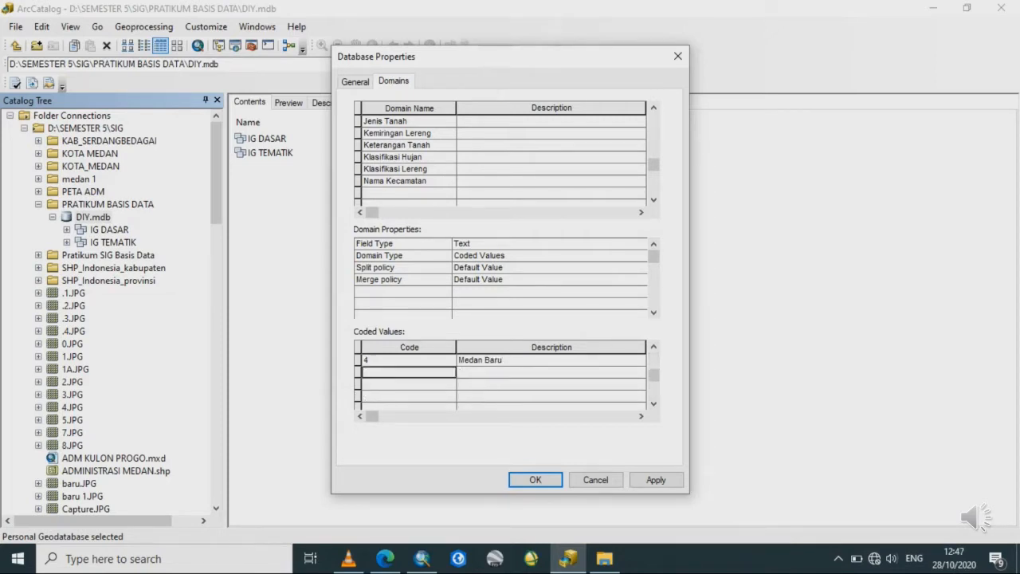
text(5)
key(Tab)
text(Medan Belawan)
key(Tab)
- Enter the Nama Kecamatan coded values 7 for Medan Deli and 8 for Medan Denai
text(7)
key(Tab)
text(M)
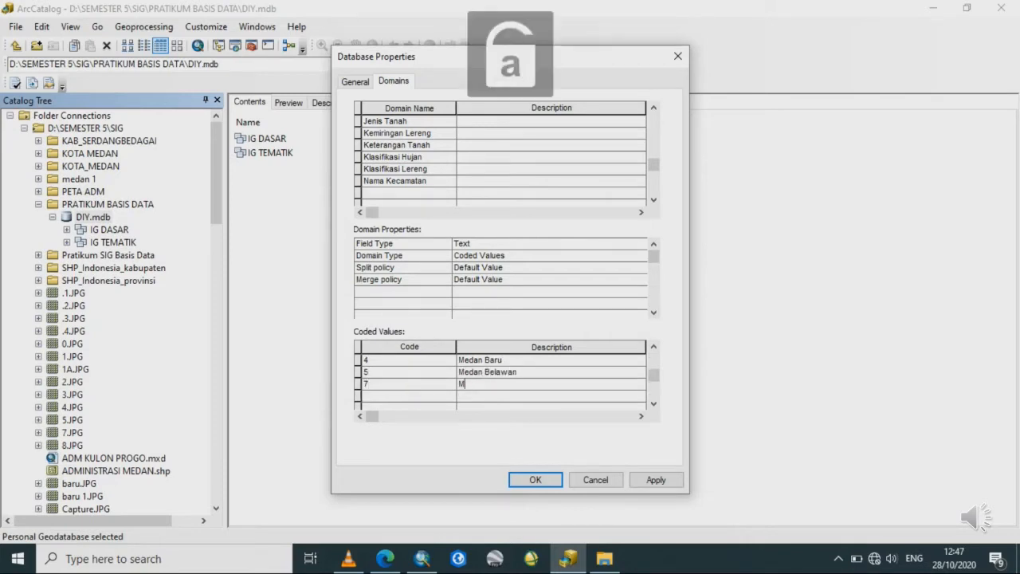
text(edan Deli)
key(Tab)
text(8)
key(Tab)
text(Medan)
key(Caps_Lock)
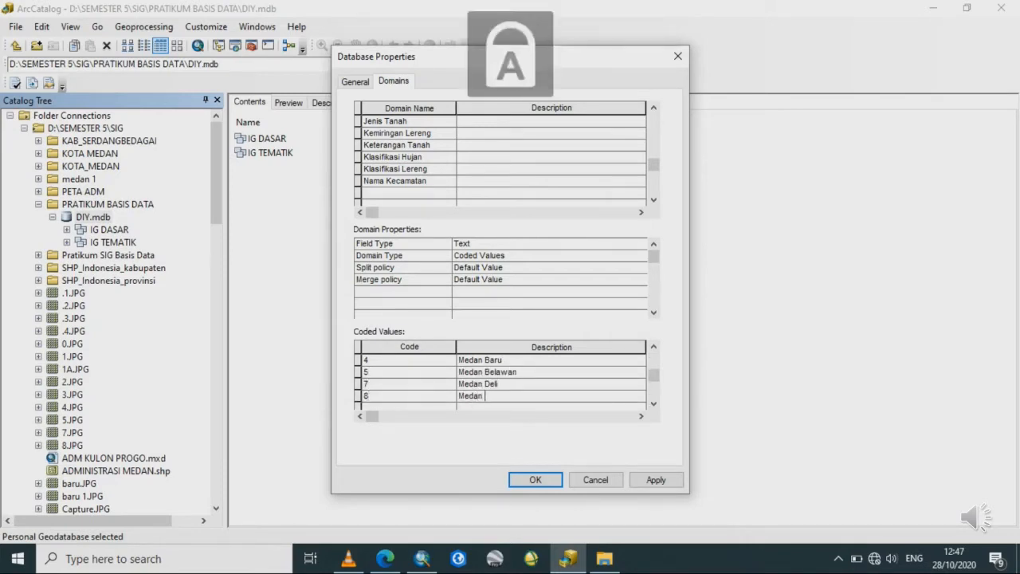
text(Denai)
key(Tab)
- Enter the Nama Kecamatan coded values 9 for Medan Helvetia and 10 for Medan Johor
text(9)
key(Tab)
key(Caps_Lock)
text(Medan)
key(Return)
key(Return)
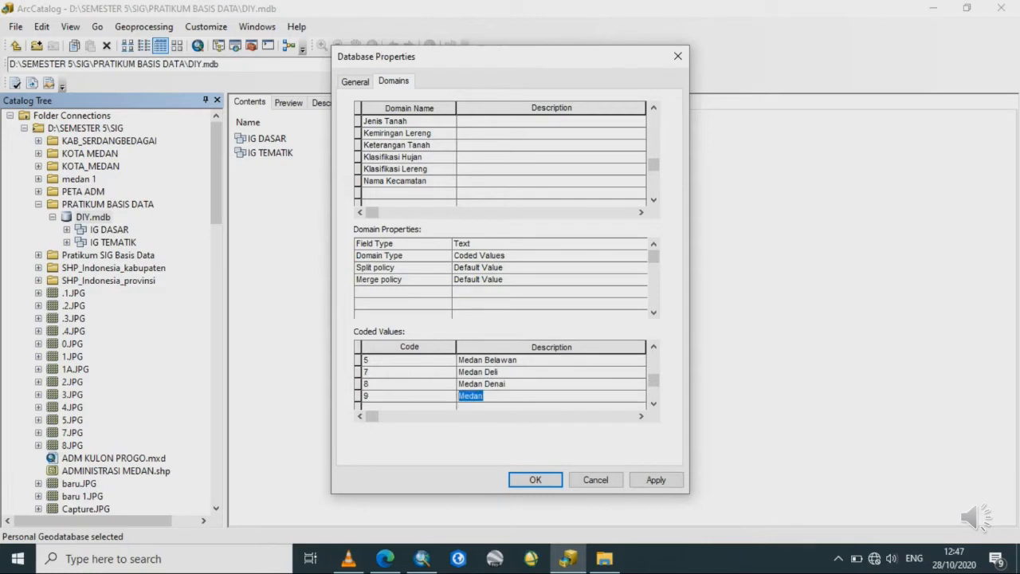
key(End)
text(Helvetia)
key(Tab)
text(10)
key(Tab)
text(Medan)
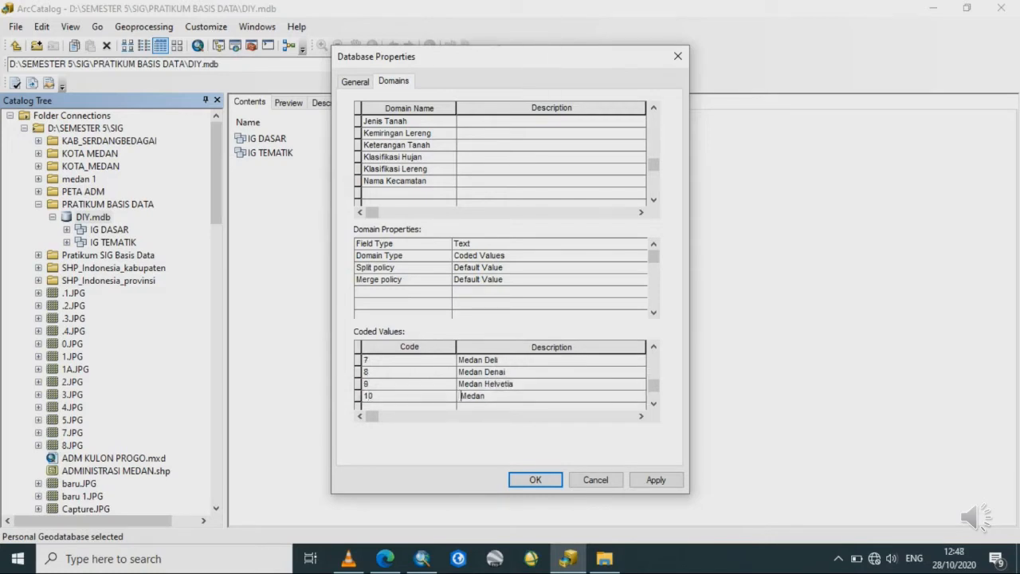
text( Johor)
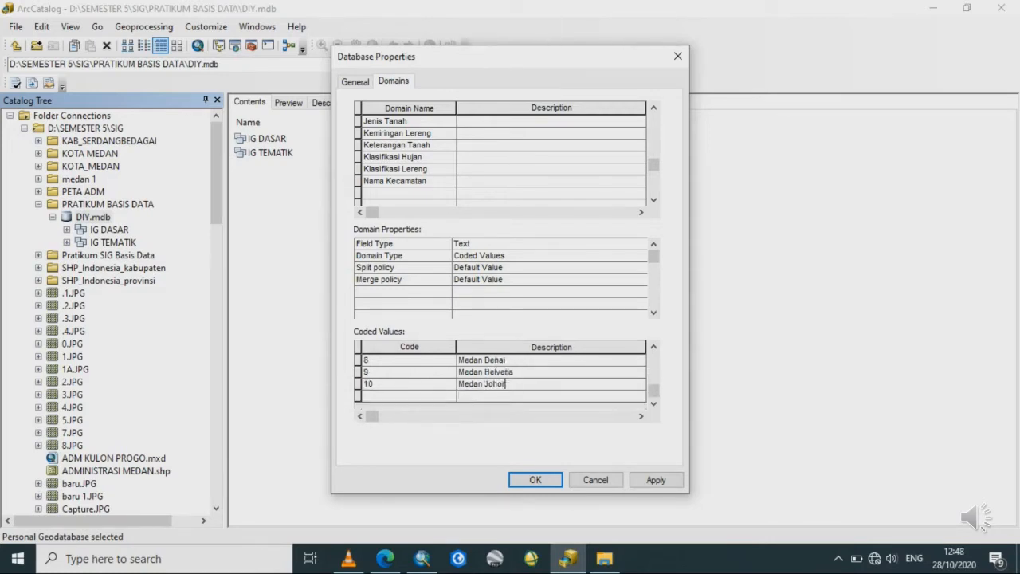
key(Tab)
- Enter the Nama Kecamatan coded values 11 for Medan Kota and 12 for Medan Labuhan
text(11)
key(Tab)
text(Medan Kota)
key(Tab)
text(12)
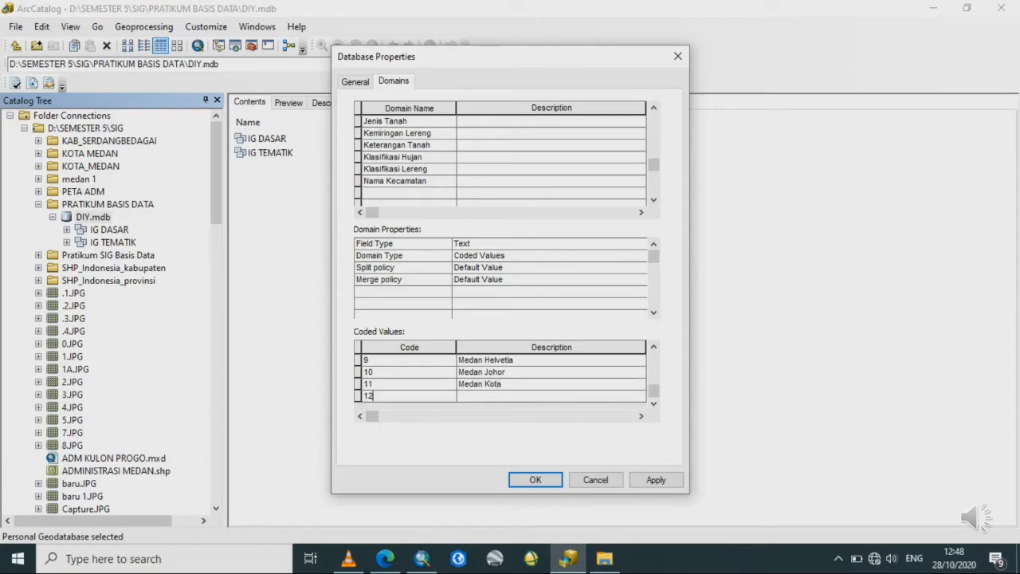
key(Tab)
text(Medan Labuhan)
key(Tab)
- Enter the Nama Kecamatan coded values 13 for Medan Maimun and 14 for Medan Marelan
text(13)
key(Tab)
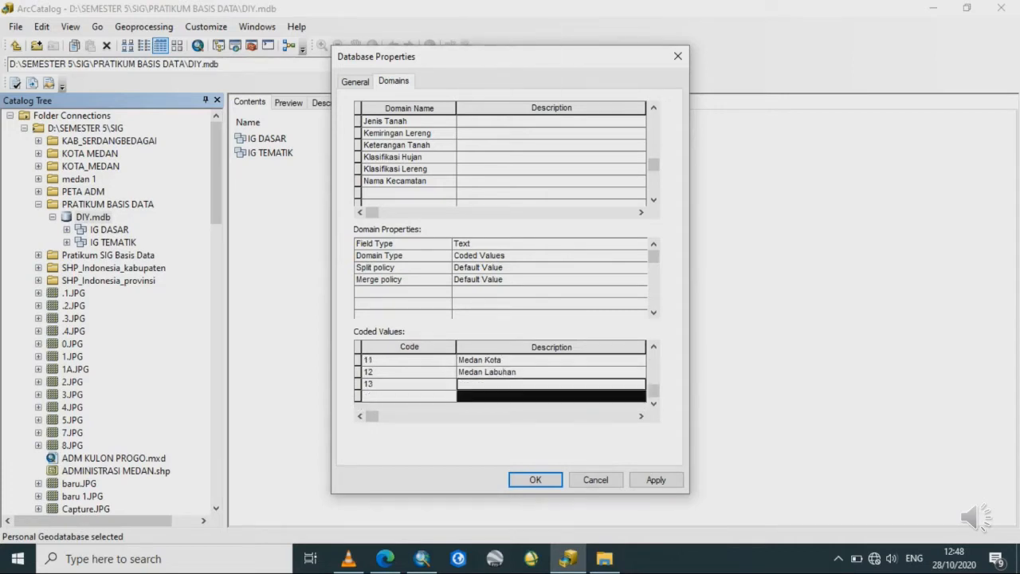
text(Medan Maimun)
key(Tab)
text(14)
key(Tab)
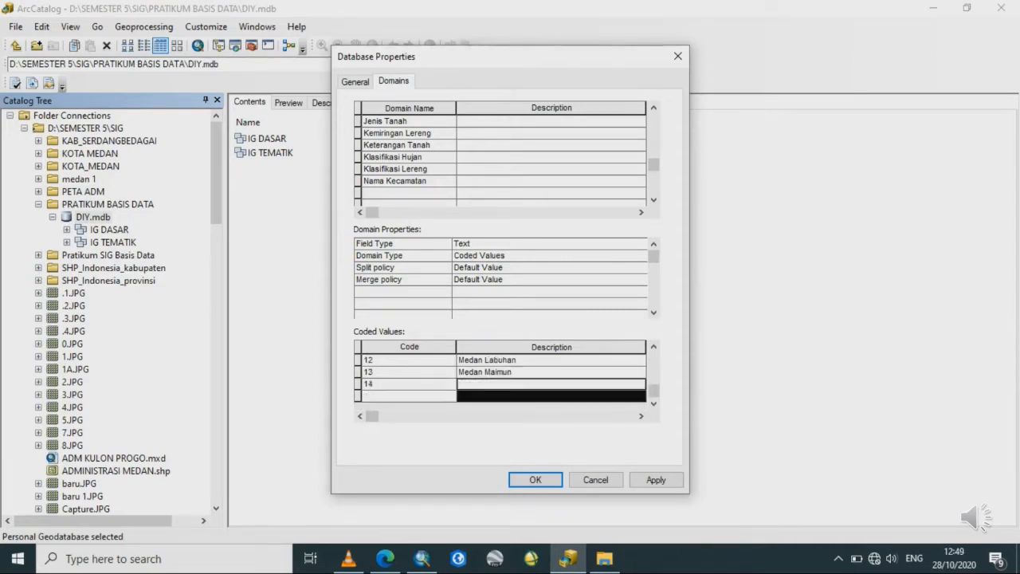
text(Medan Marelan)
key(Tab)
- Enter the Nama Kecamatan coded values 15 for Medan Perjuangan and 16 for Medan Petisah
text(15)
key(Tab)
text(Medan)
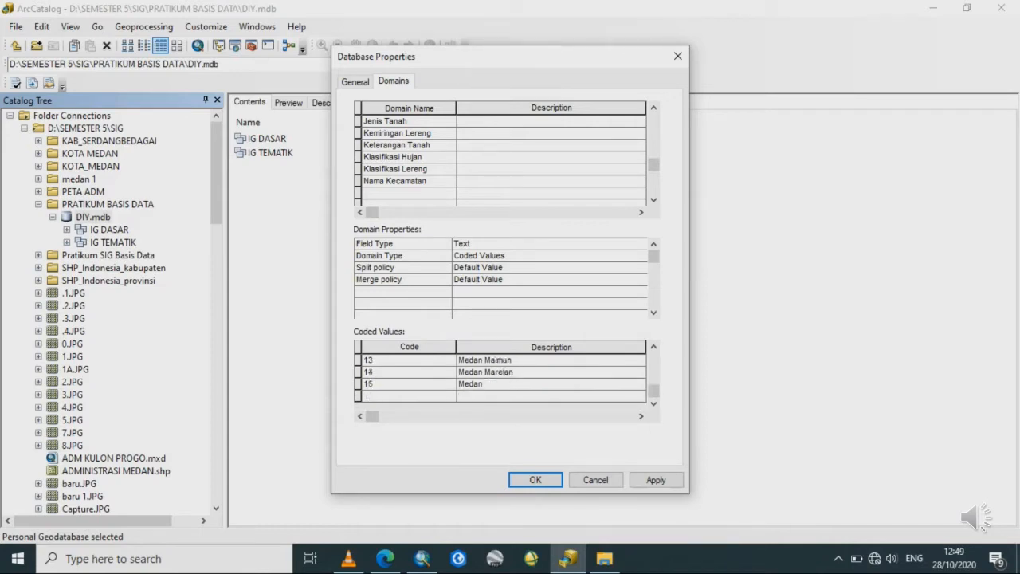
text( Perjuangan)
key(Tab)
text(16)
key(Tab)
text(Medan)
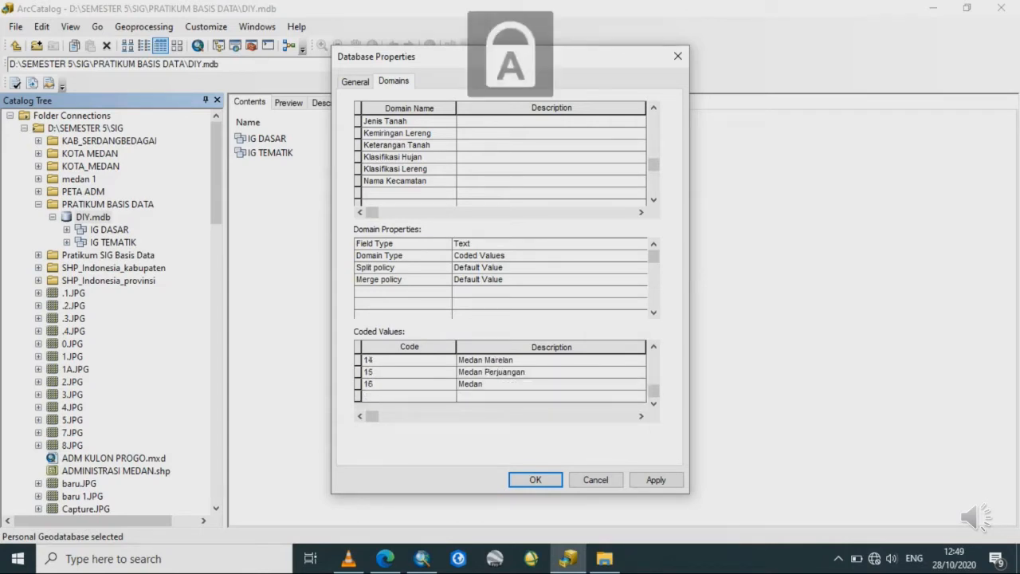
text( Petisah)
key(Tab)
- Enter the Nama Kecamatan coded values 17 for Medan Polonia and 18 for Medan Sunggal
text(17)
key(Tab)
text(Medan Polonia)
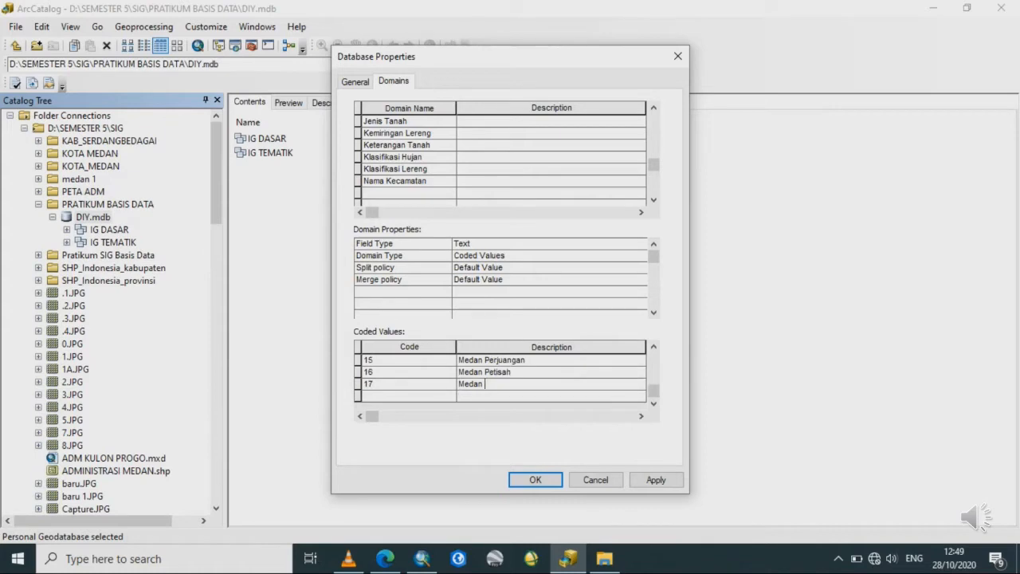
key(Tab)
text(18)
key(Tab)
text(Medan Sunggal)
key(Tab)
- Enter the Nama Kecamatan coded values 19 for Medan Selayang and 20 for Medan Tembung
text(19)
key(Tab)
text(Medan Selayang)
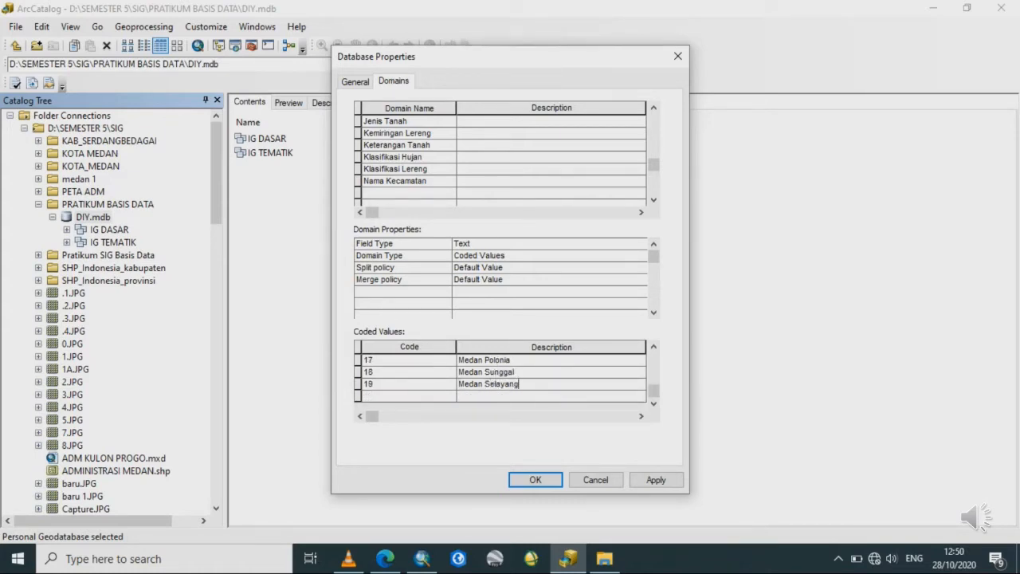
key(Tab)
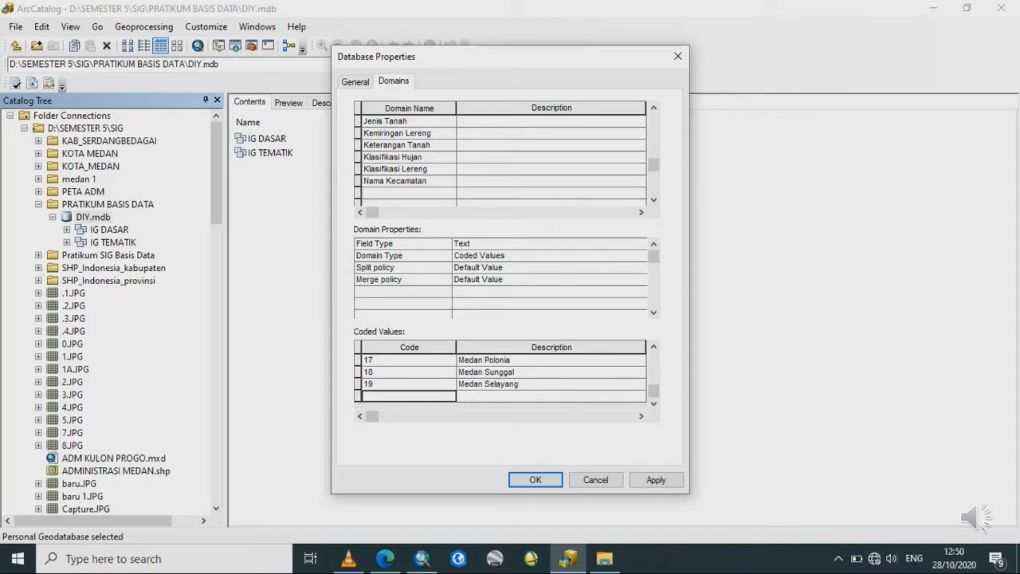
text(20)
key(Tab)
text(Medan Tembung)
key(Tab)
- Enter the Nama Kecamatan coded value 21 for Medan Tuntungan
text(21)
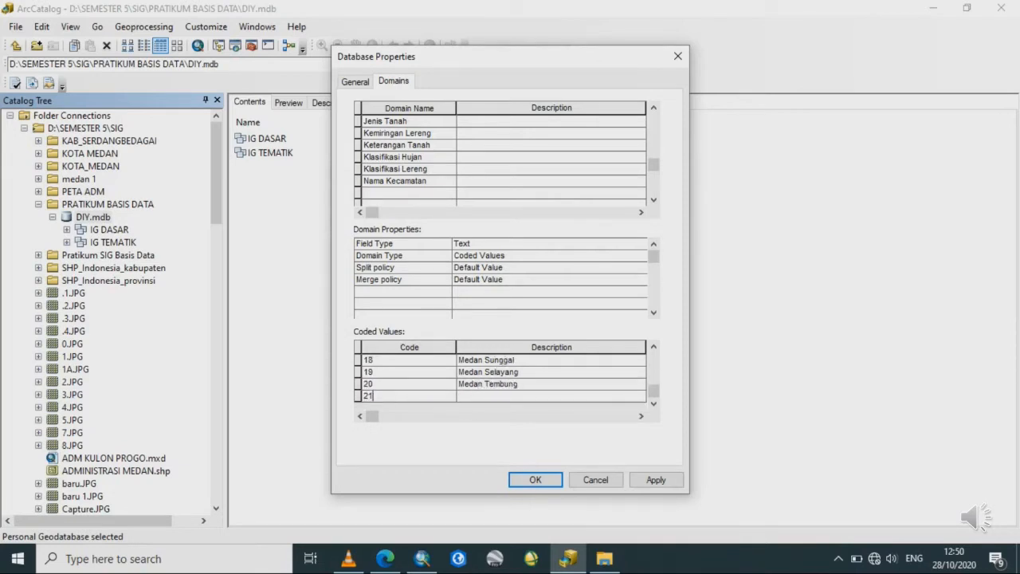
key(Tab)
text(Medan Timur)
key(BackSpace)
key(BackSpace)
key(BackSpace)
key(BackSpace)
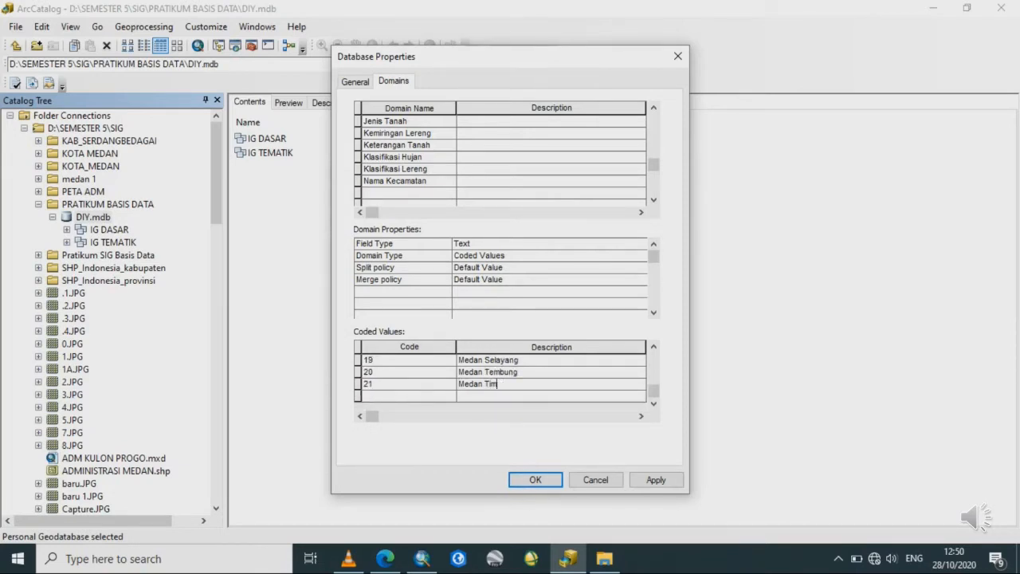
text(untungan)
key(Tab)
- Enter the Nama Kecamatan coded value 22 for Medan Medan Timur and save the domain definitions
text(22)
key(Tab)
text(Medan)
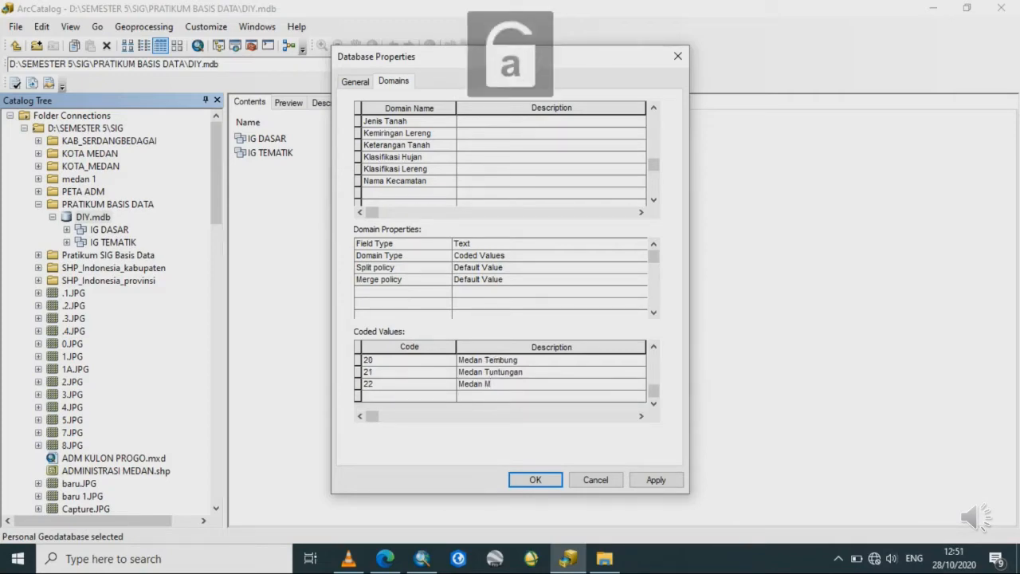
text( Perjuangan)
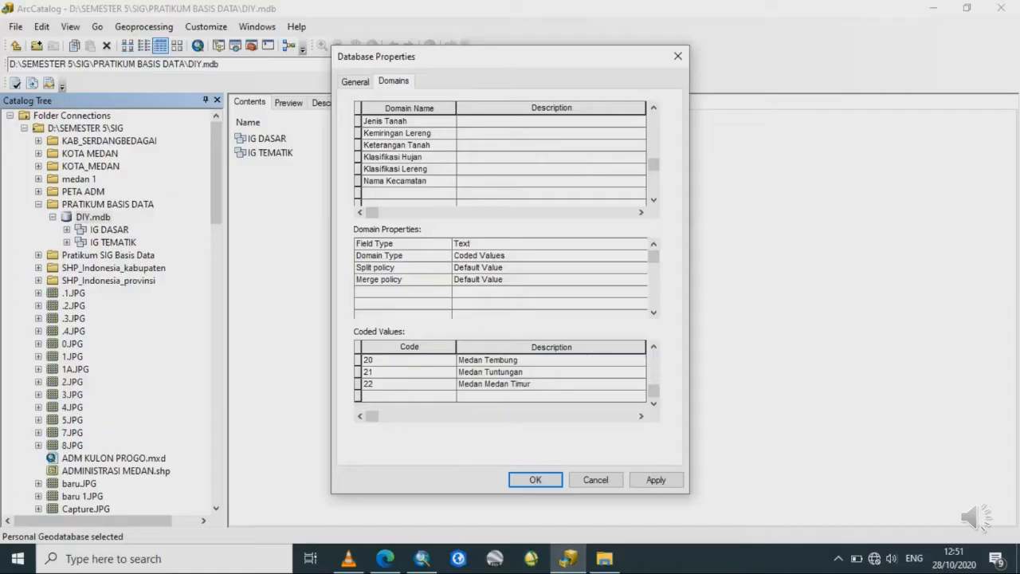
key(Return)
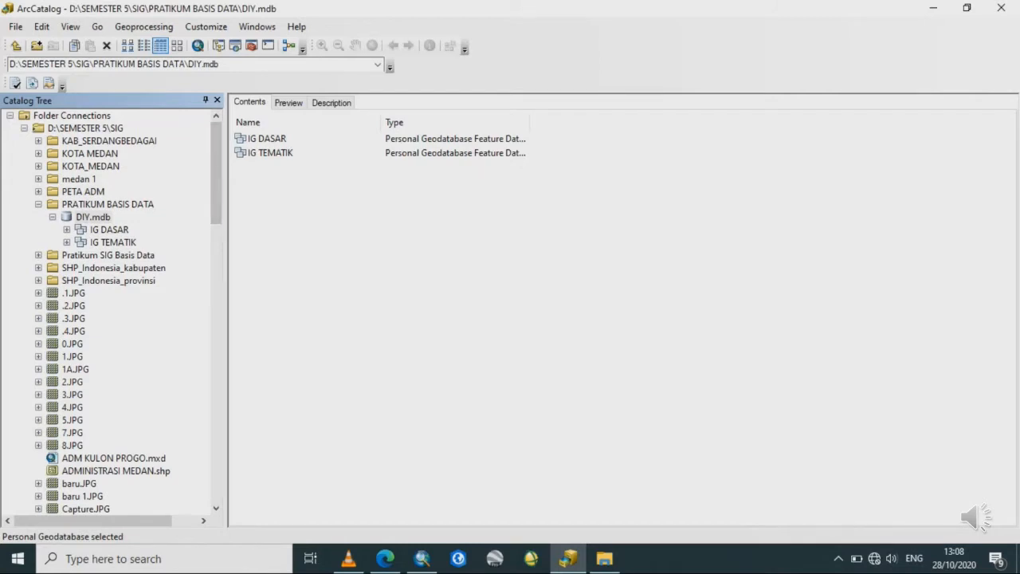
- Assign the Nama Kecamatan domain to the Kecamatan field of Peta_batas_adm in IG DASAR and save the feature class properties
click(67, 229)
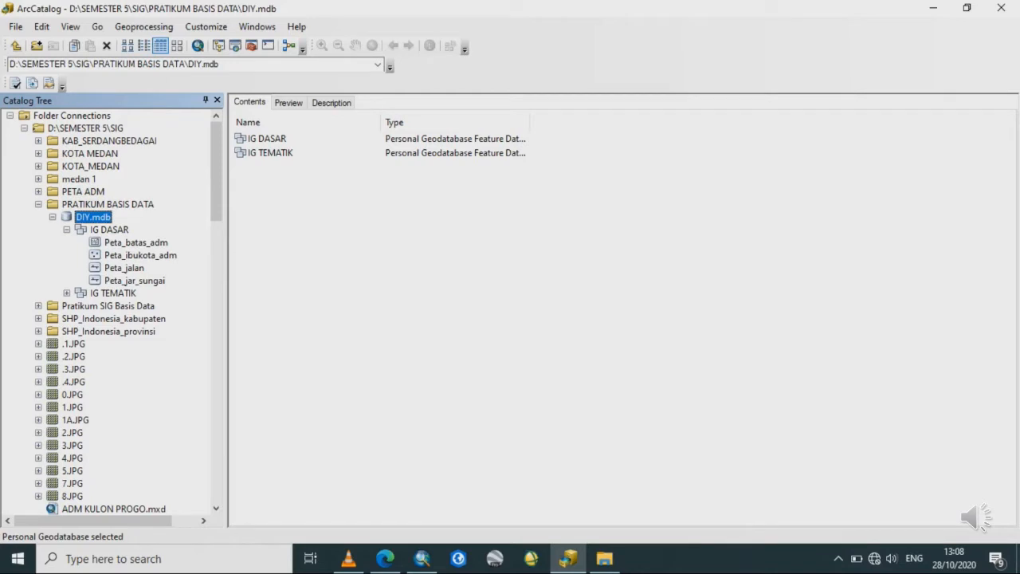
click(109, 229)
click(279, 139)
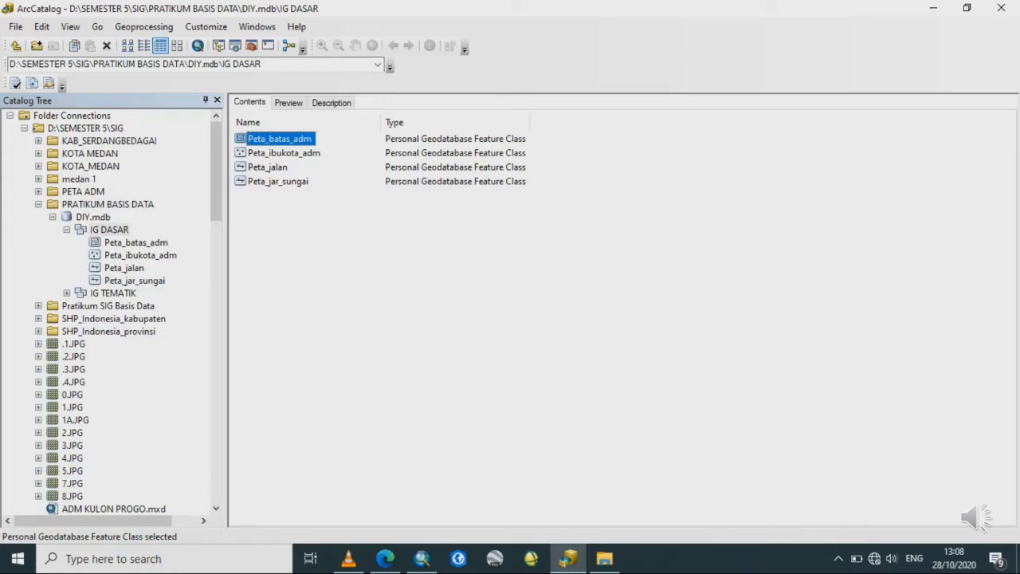
right_click(300, 141)
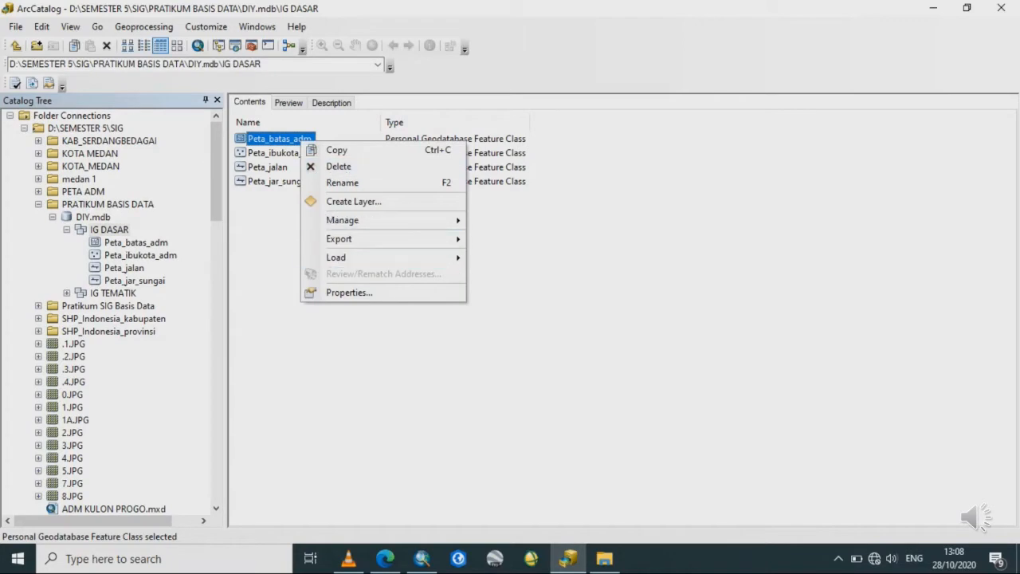
click(353, 293)
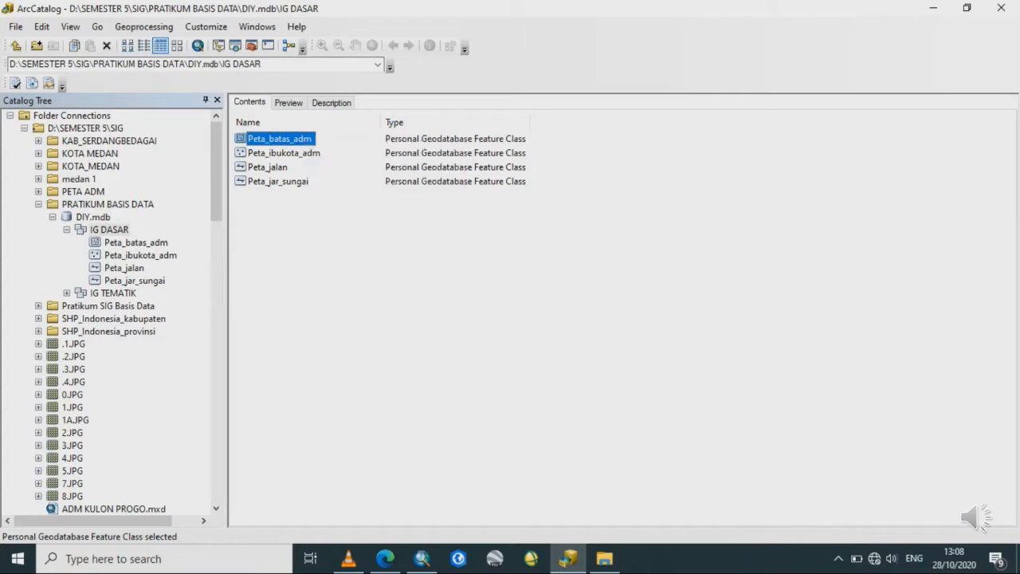
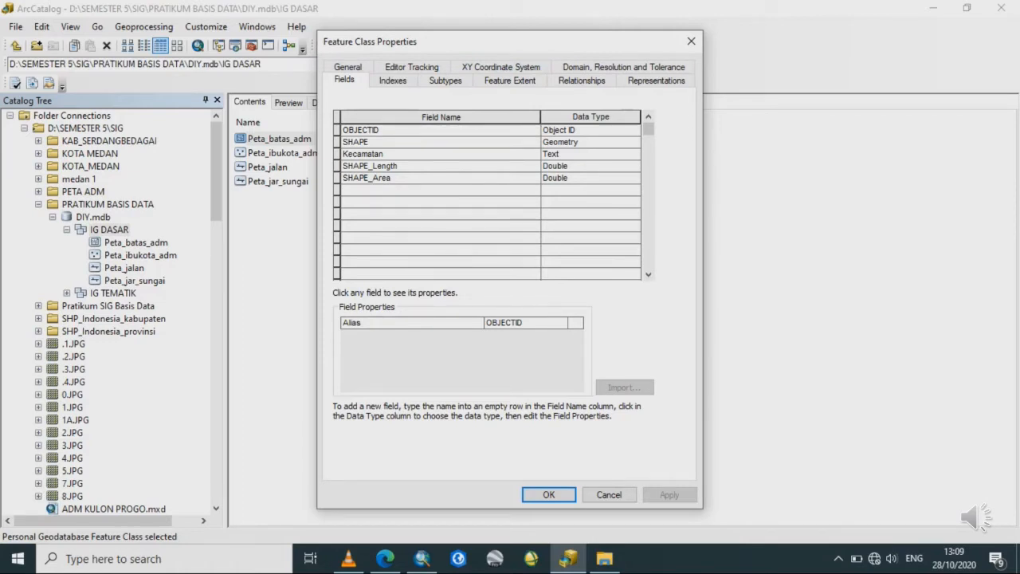
click(379, 154)
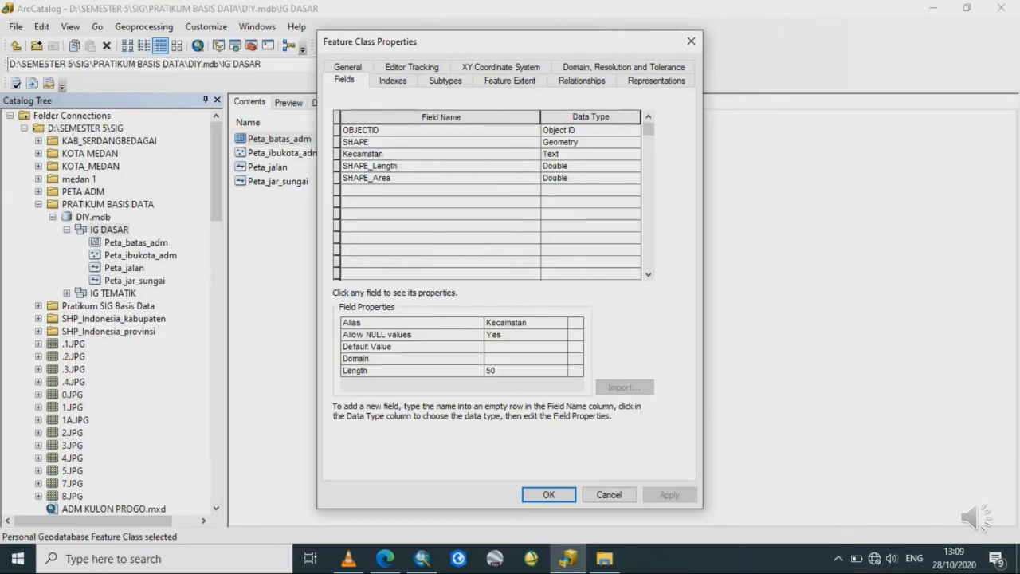
click(526, 359)
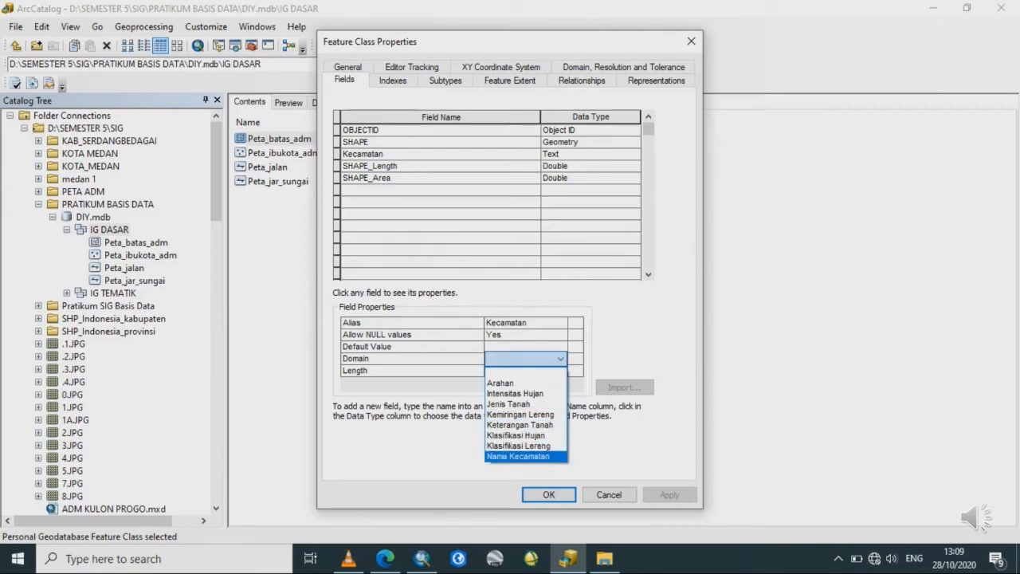
key(Return)
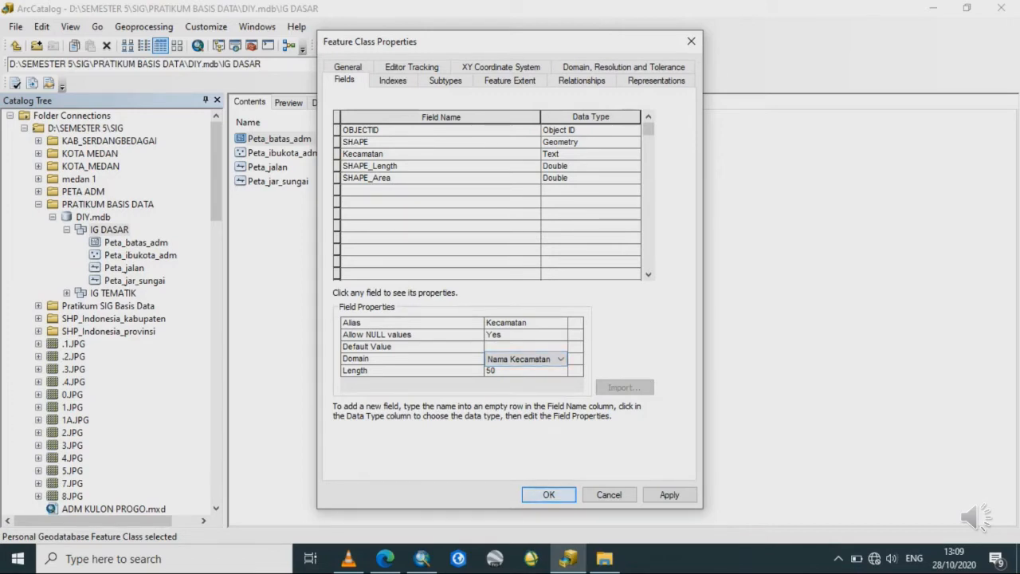
click(549, 495)
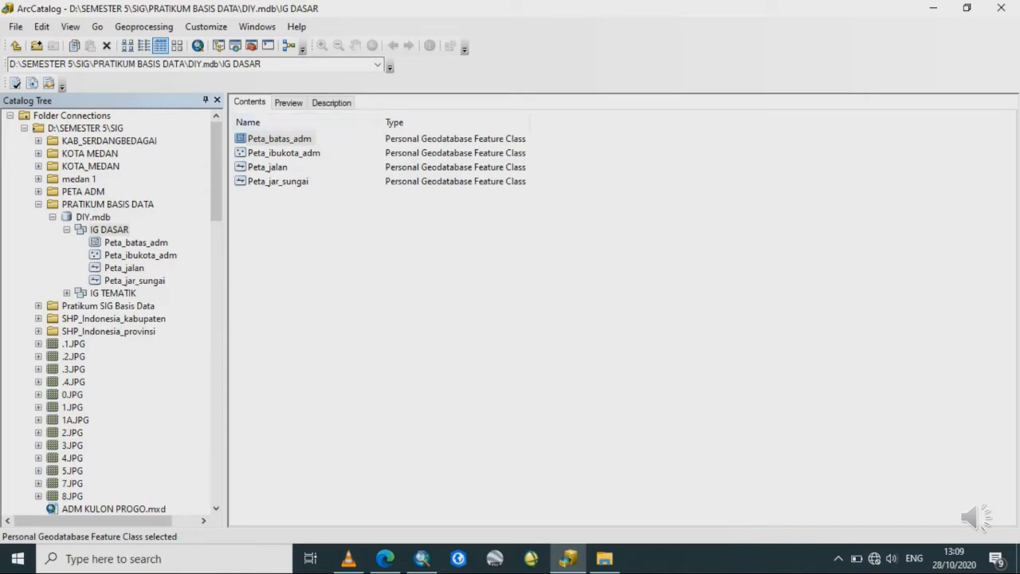
- Assign the Nama Kecamatan domain to the Kecamatan field of Peta_ibukota_adm in IG DASAR and save the feature class properties
click(260, 152)
right_click(261, 152)
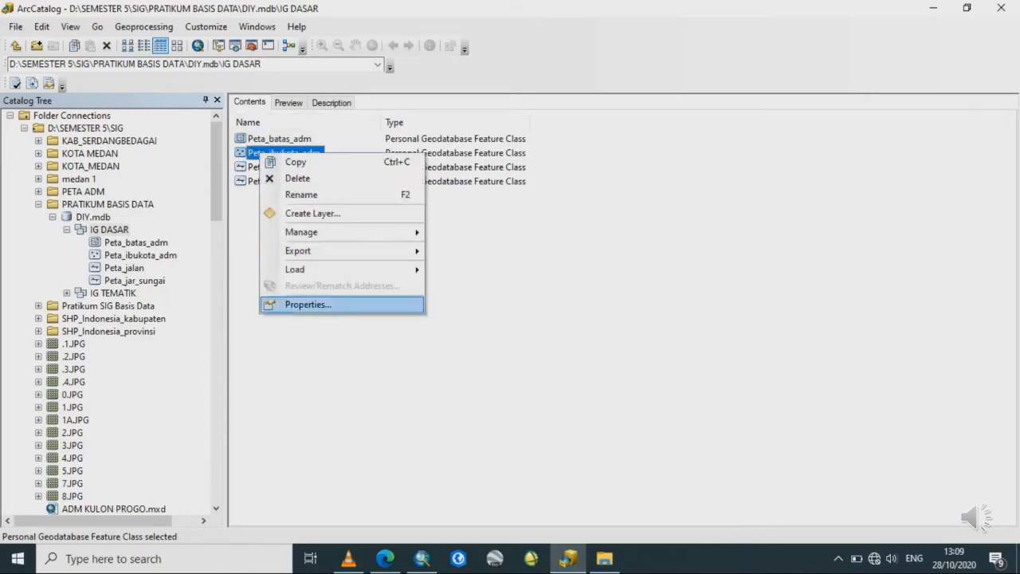
click(308, 304)
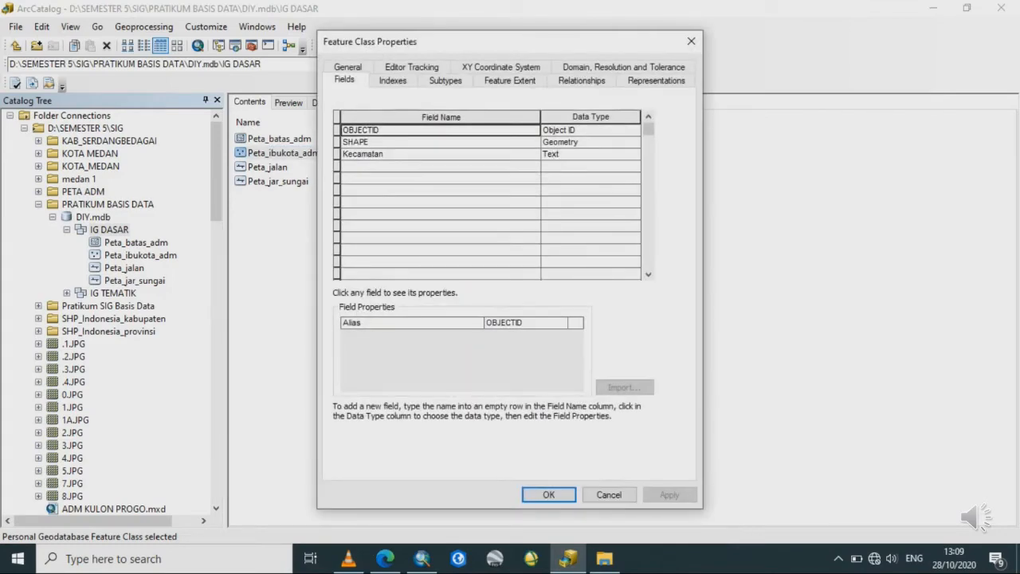
click(383, 154)
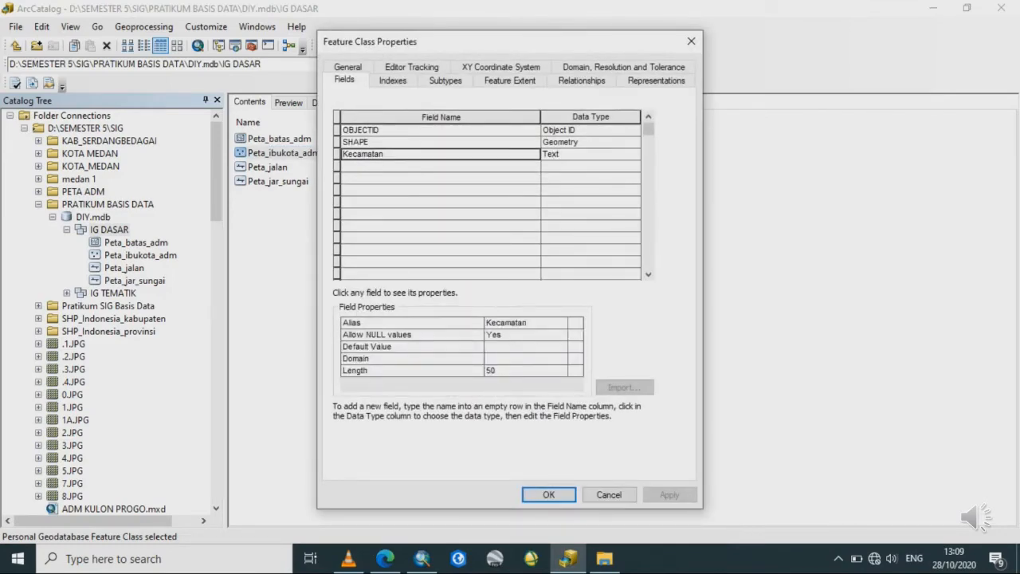
click(380, 154)
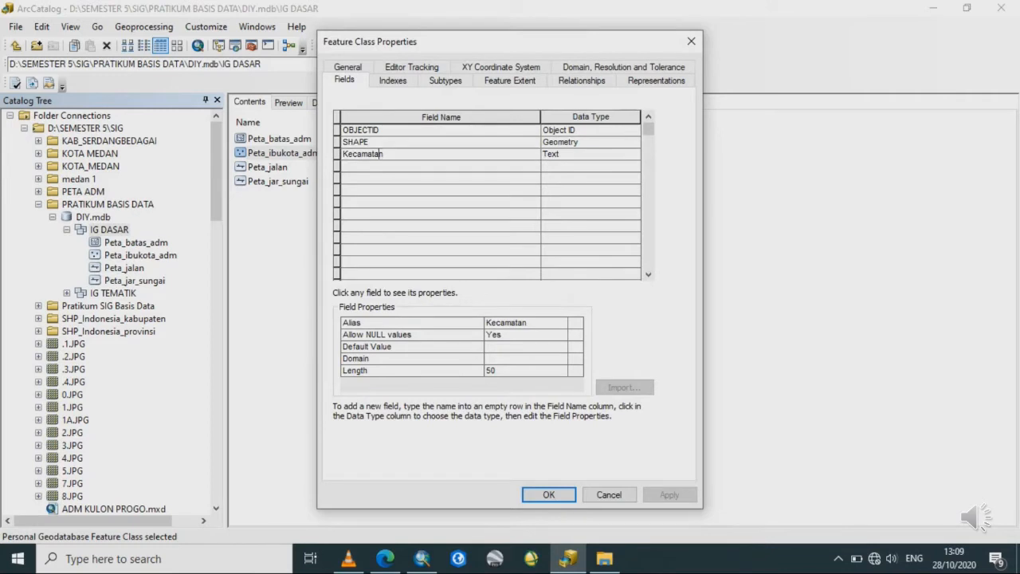
click(532, 359)
click(560, 358)
click(519, 457)
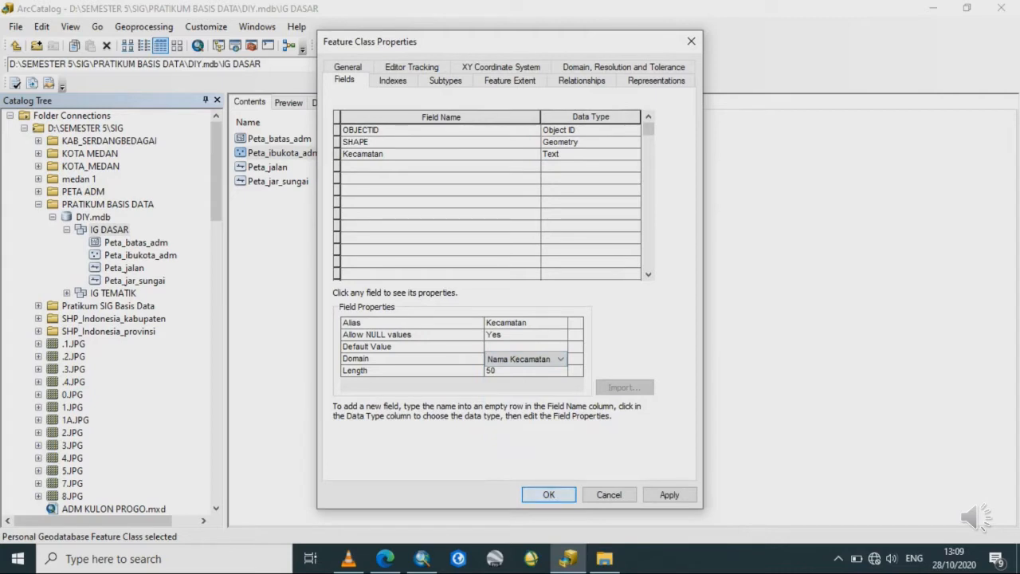
click(549, 495)
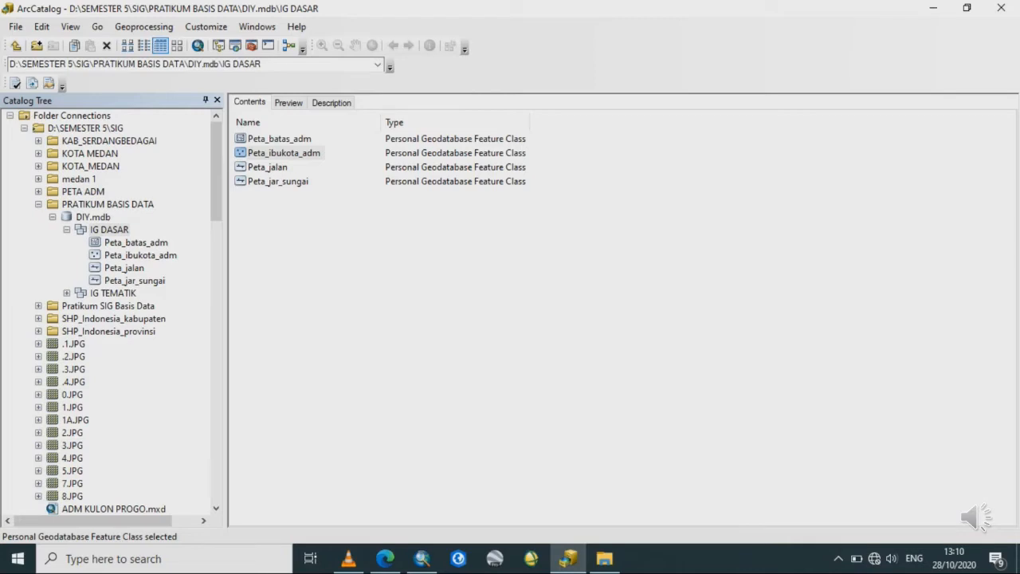
- Open the feature class properties of Peta_hujan in the IG TEMATIK dataset
click(67, 294)
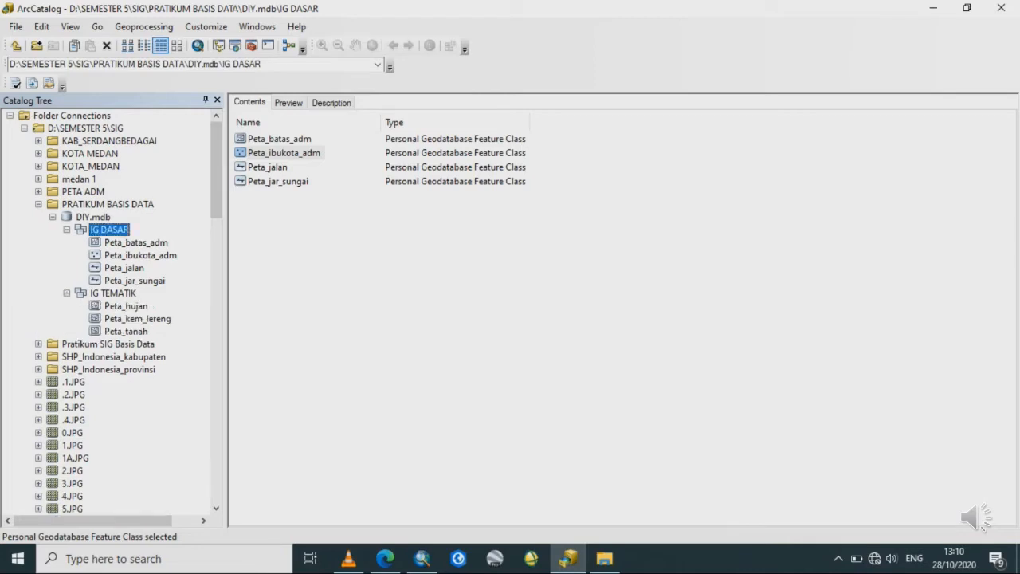
click(113, 293)
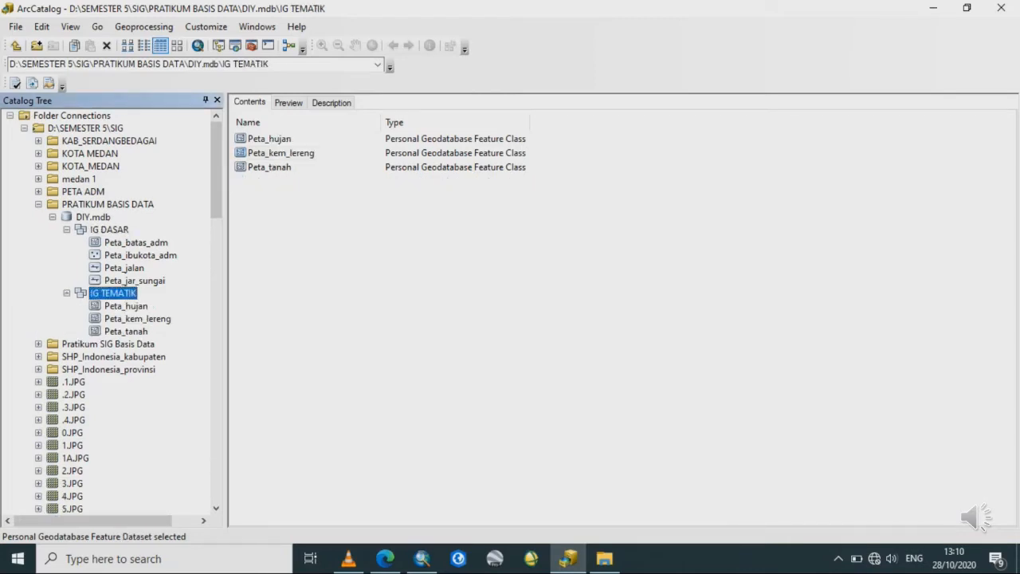
click(269, 139)
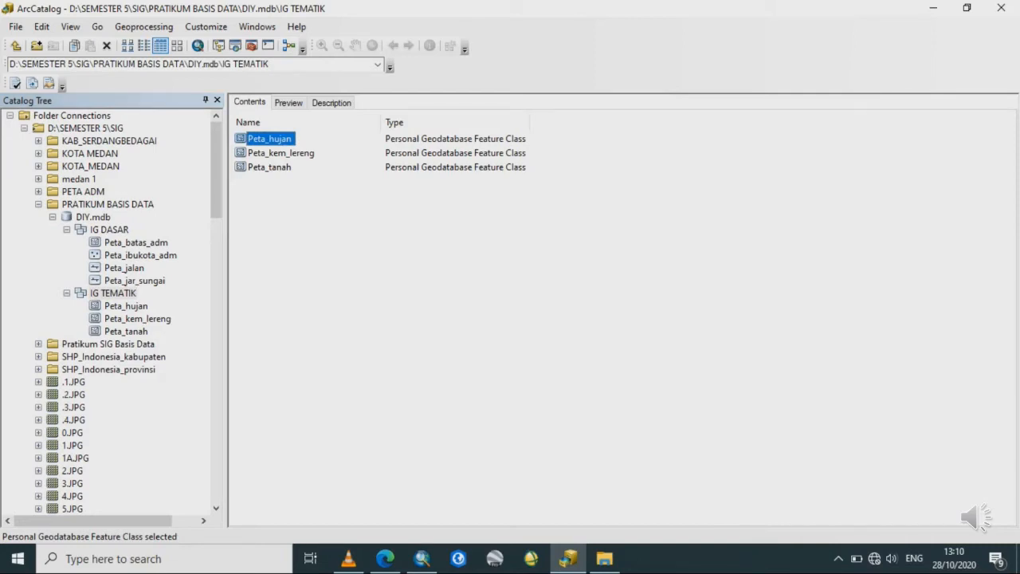
right_click(281, 137)
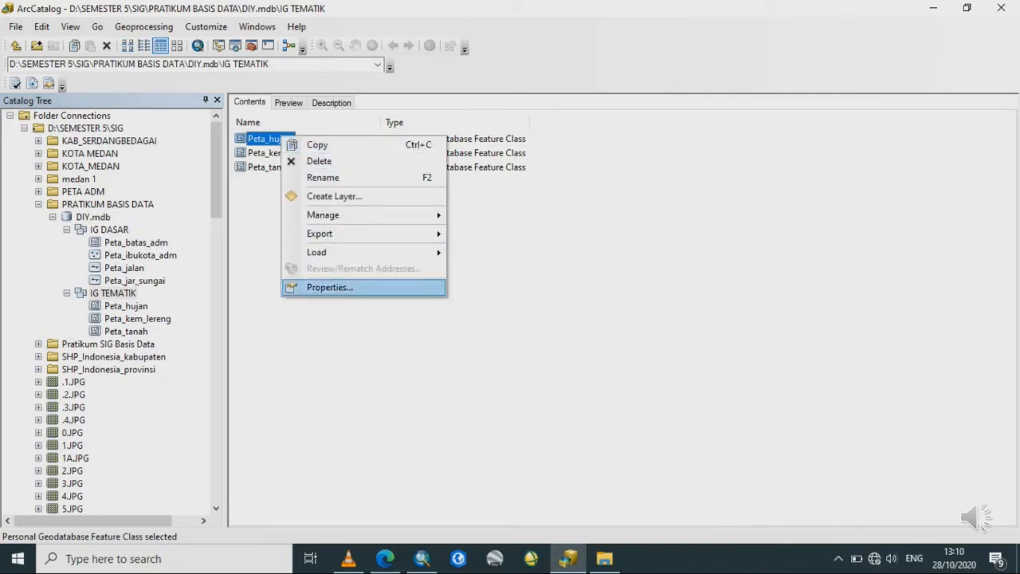
click(330, 288)
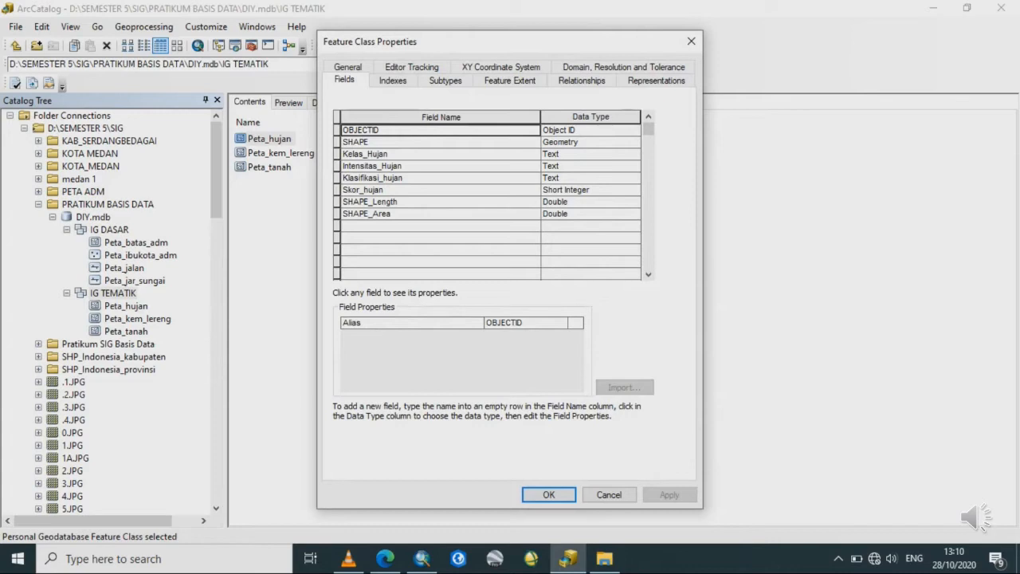
click(415, 154)
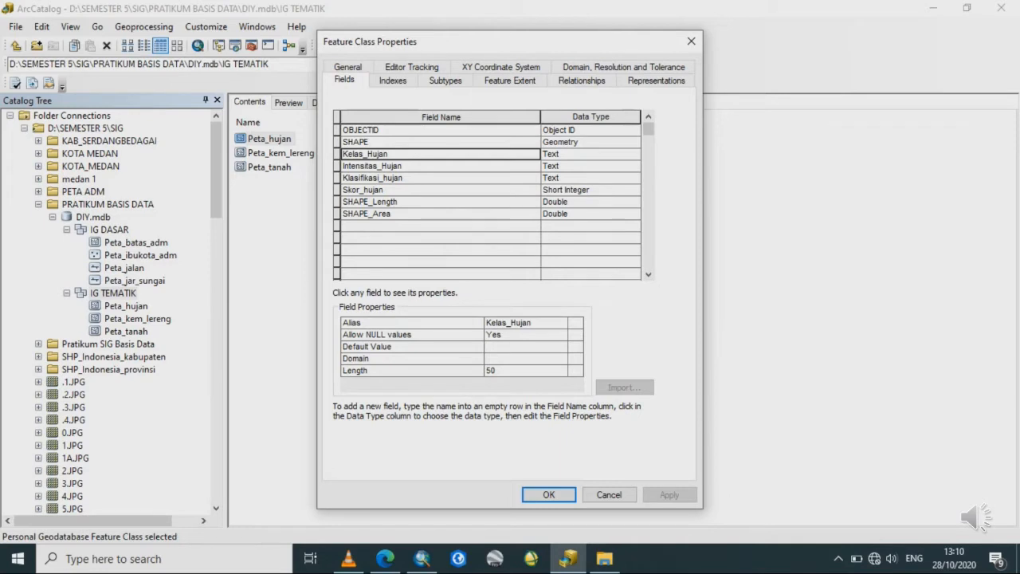
click(591, 154)
click(633, 154)
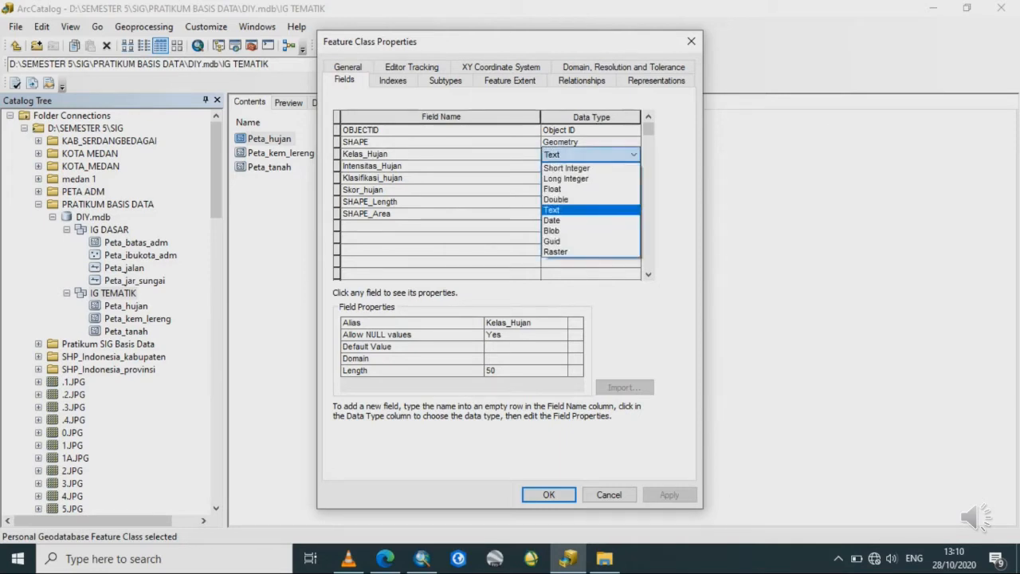
click(590, 210)
click(440, 154)
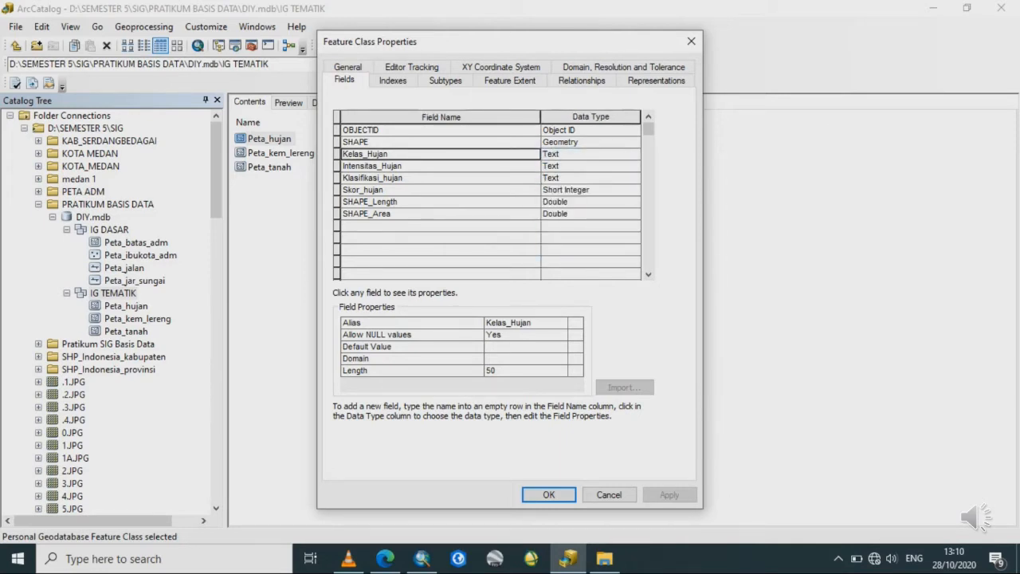
click(526, 358)
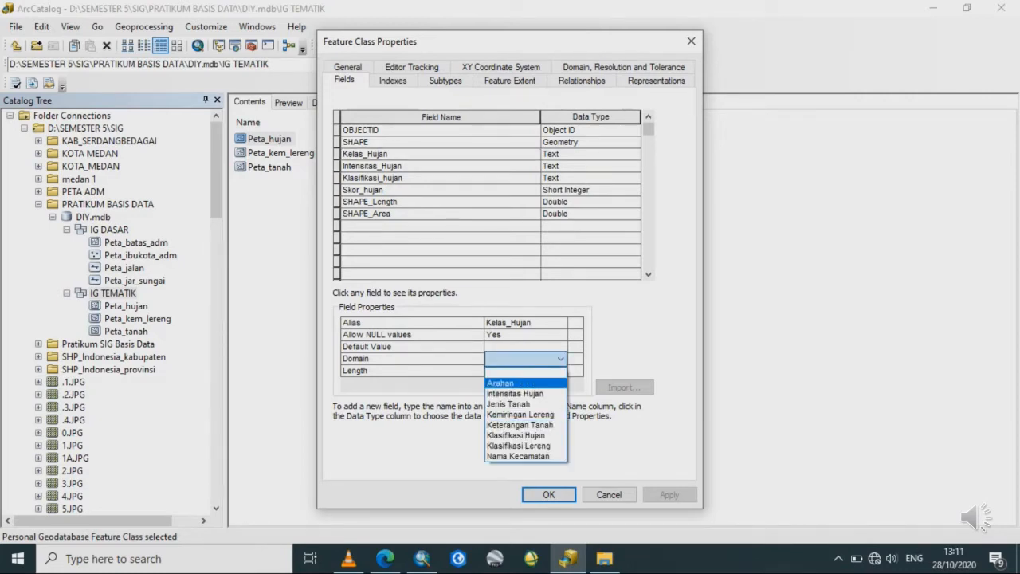
- Assign the Intensitas Hujan domain to the Intensitas_Hujan field of Peta_hujan and save the feature class properties
click(414, 166)
click(414, 166)
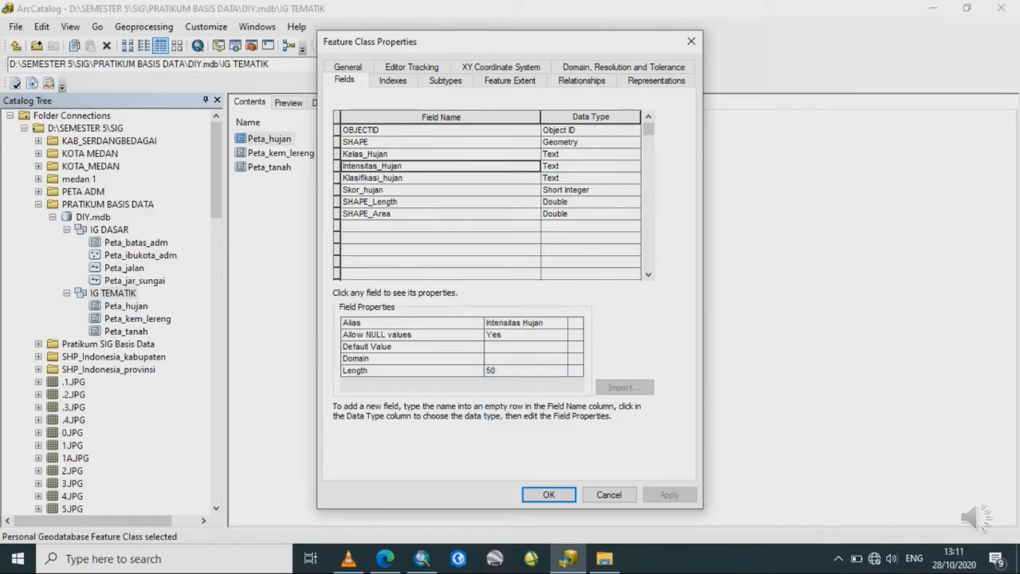
click(526, 347)
click(525, 358)
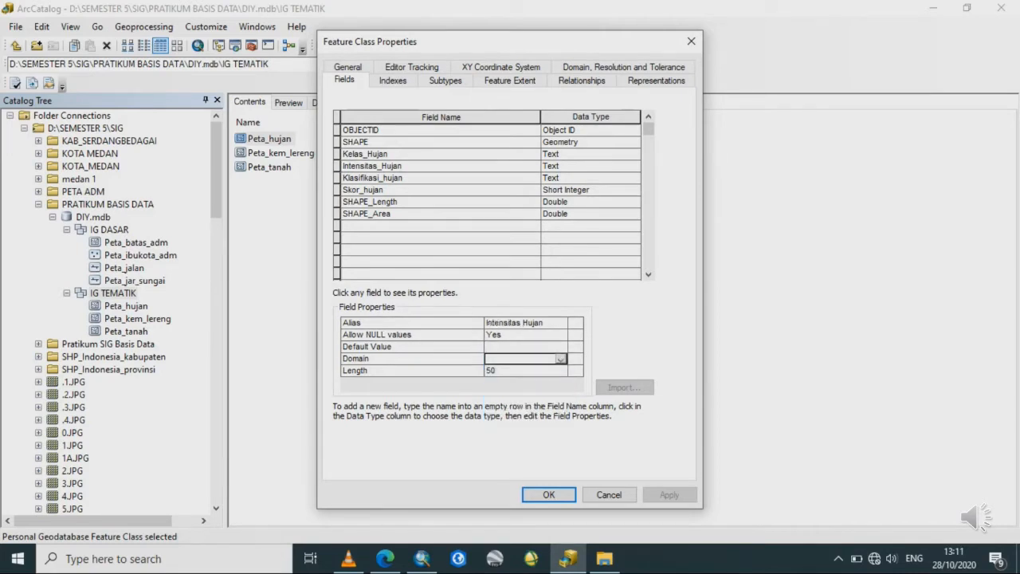
click(560, 359)
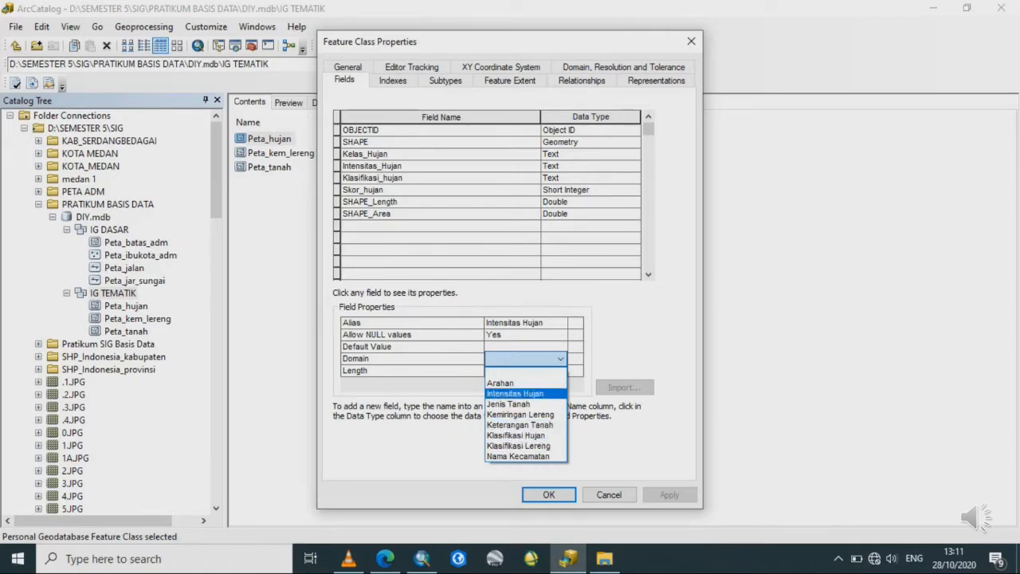
click(515, 394)
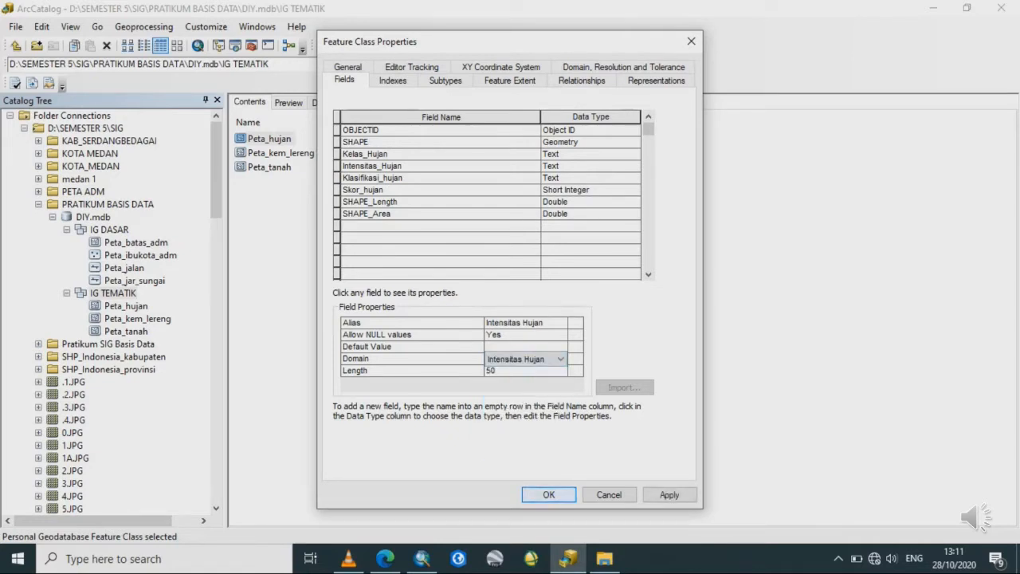
click(548, 494)
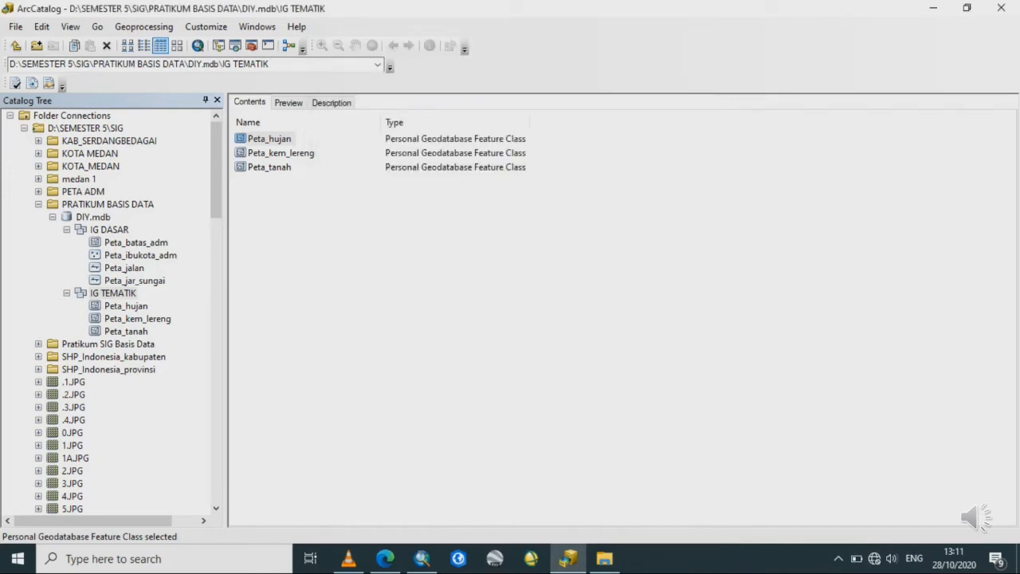
- Assign the Klasifikasi Hujan domain to the Klasifikasi_hujan field of Peta_hujan and save the feature class properties
right_click(269, 140)
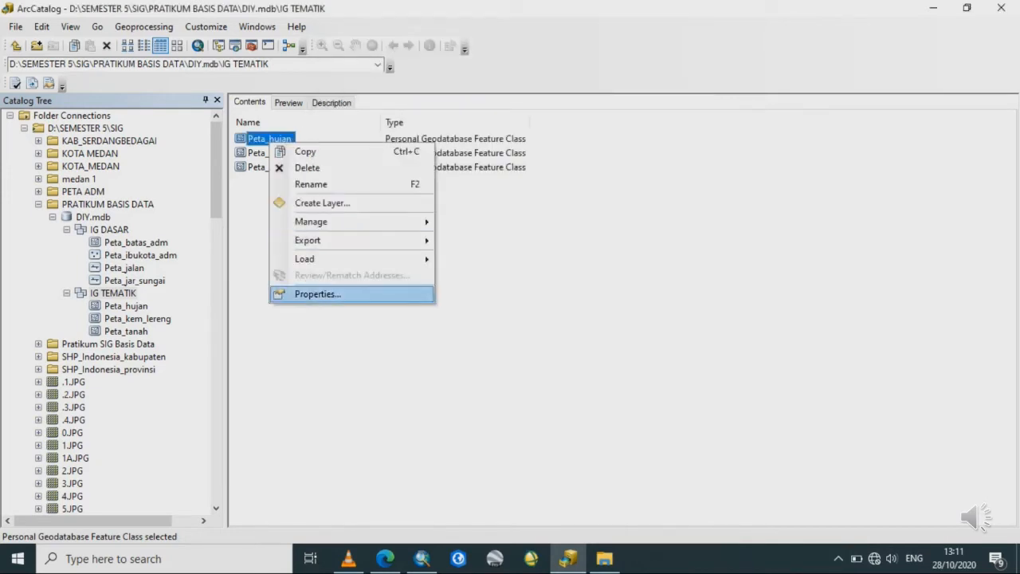
click(317, 294)
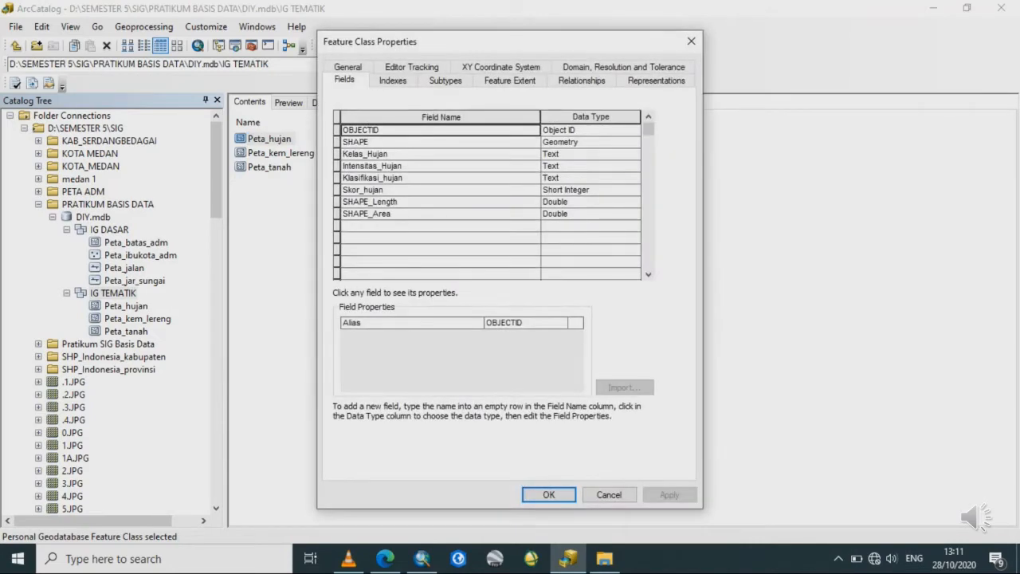
click(440, 178)
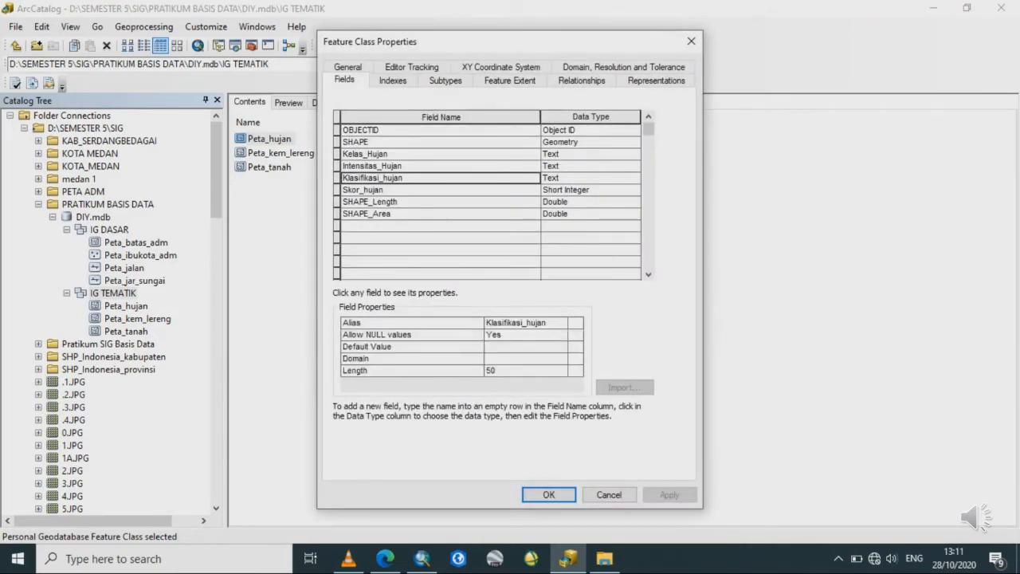
click(526, 358)
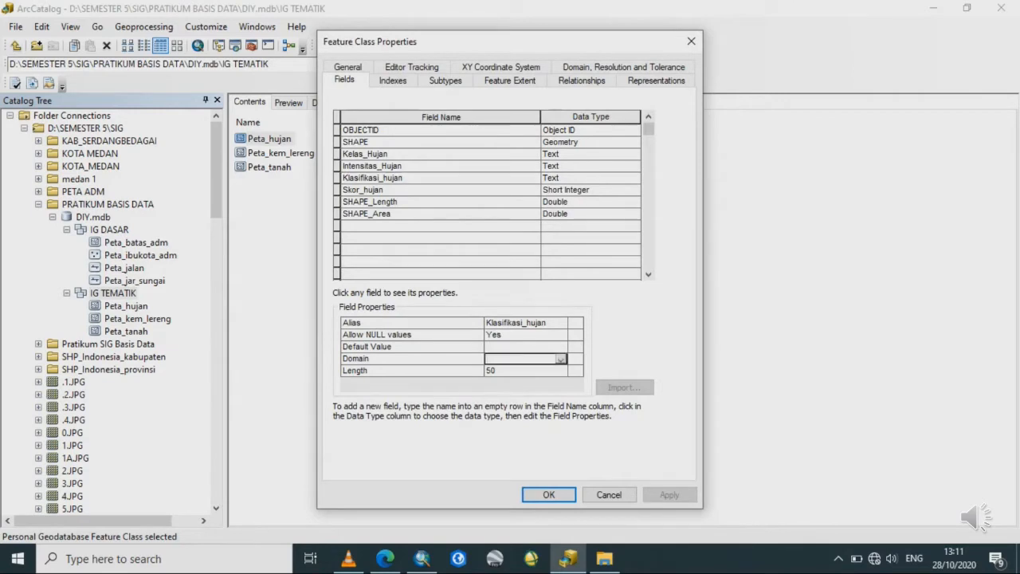
click(561, 359)
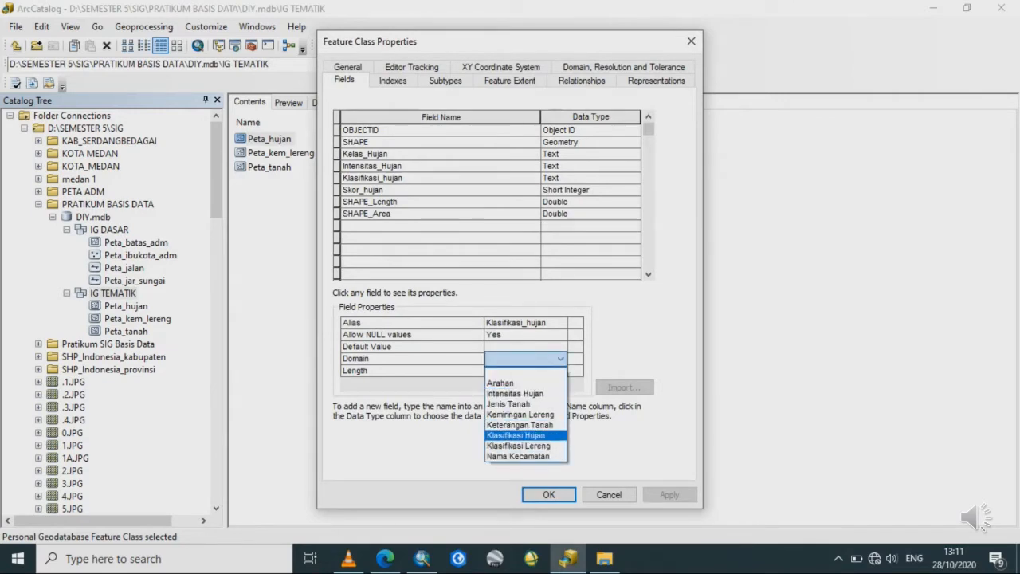
click(516, 435)
click(549, 494)
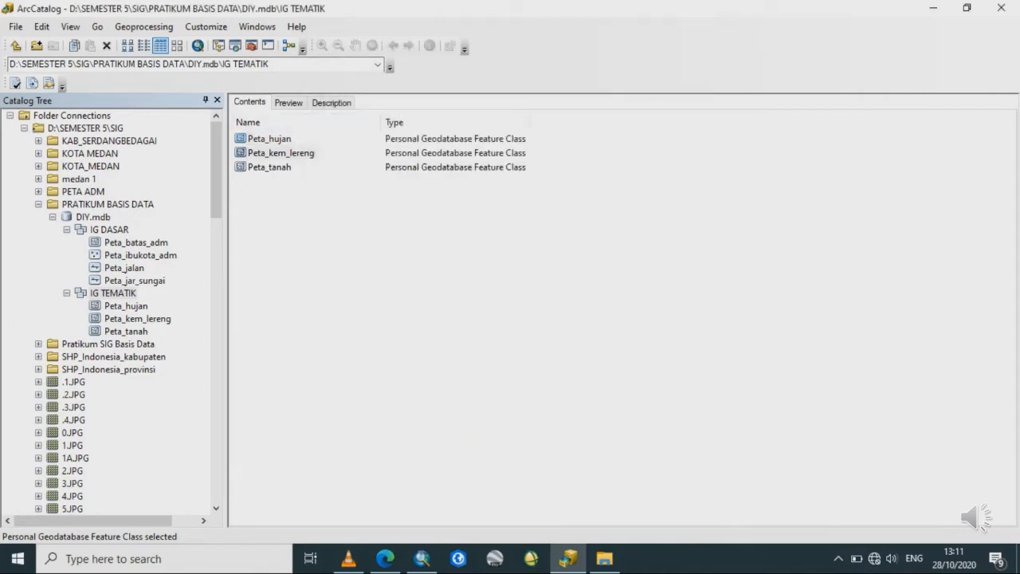
- Assign the Kemiringan Lereng domain to the Kemiringan_Lereng field of Peta_kem_lereng in IG TEMATIK
right_click(292, 154)
click(339, 303)
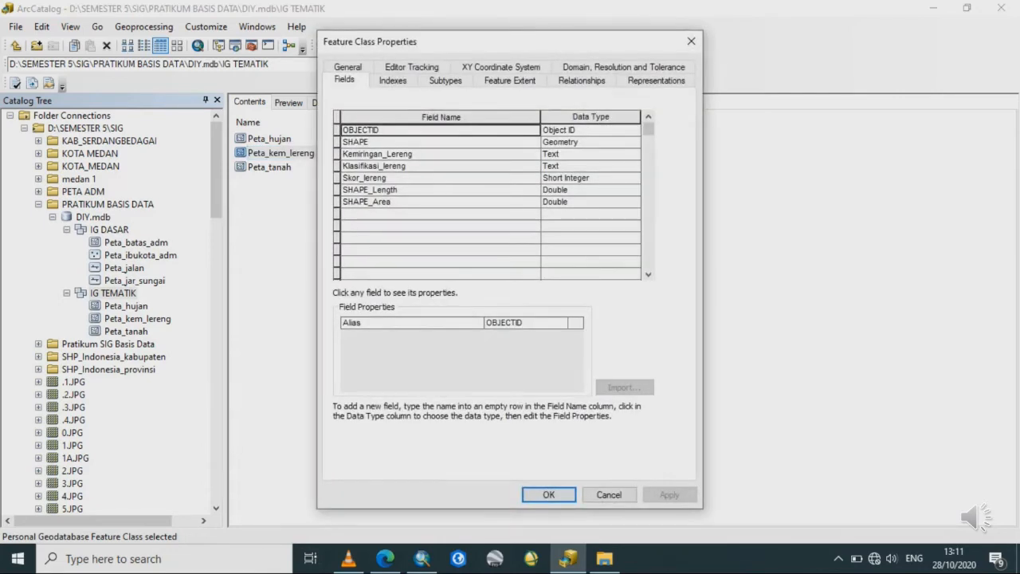
click(440, 154)
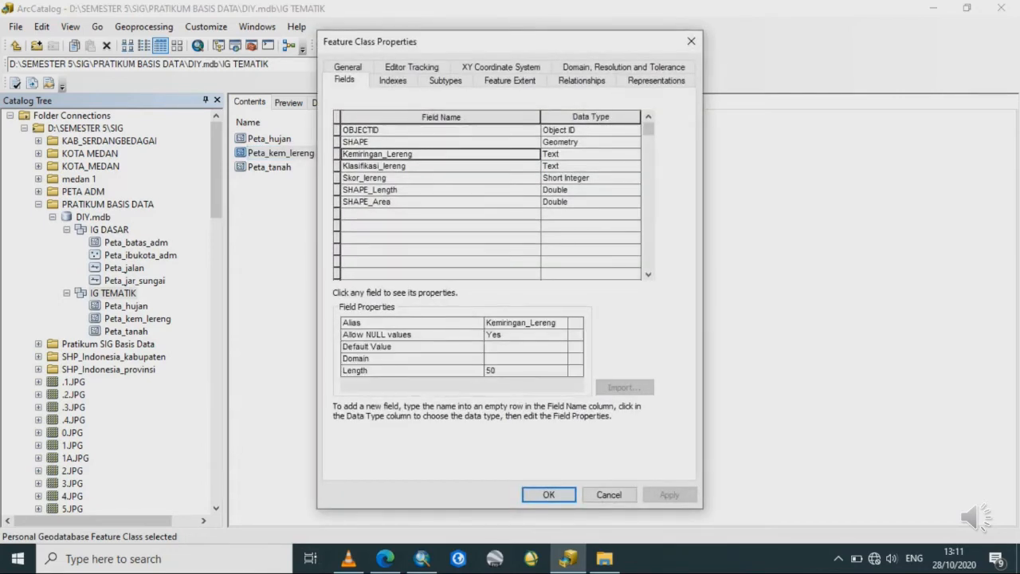
click(526, 359)
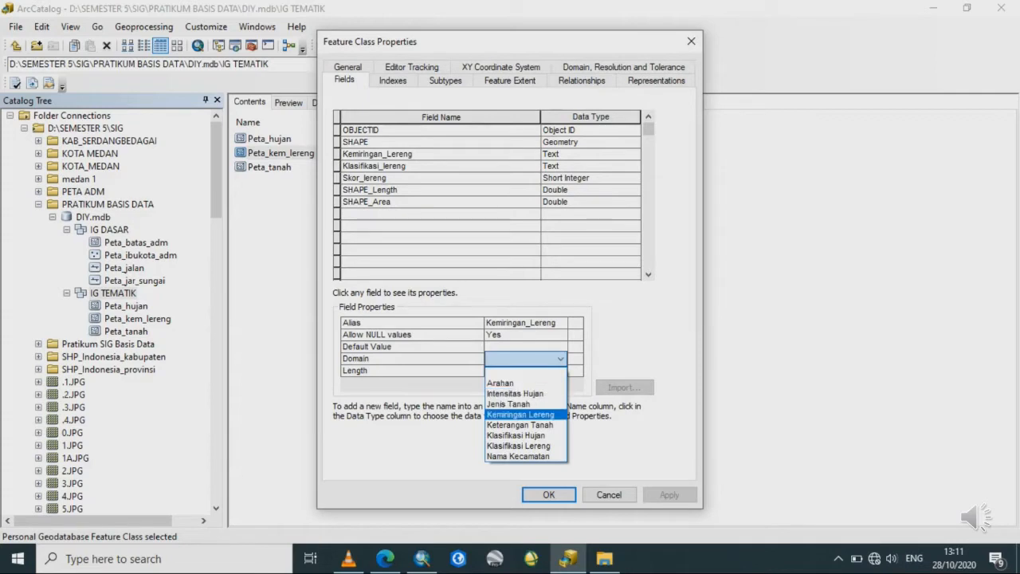
click(520, 414)
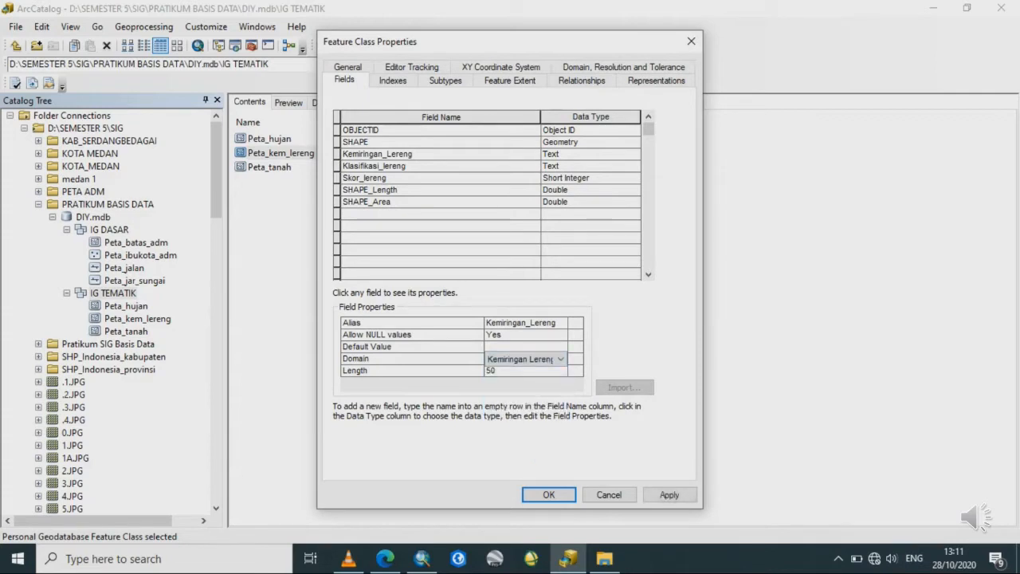
- Assign the Klasifikasi Lereng domain to the Klasifikasi_lereng field of Peta_kem_lereng and save the feature class properties
click(399, 166)
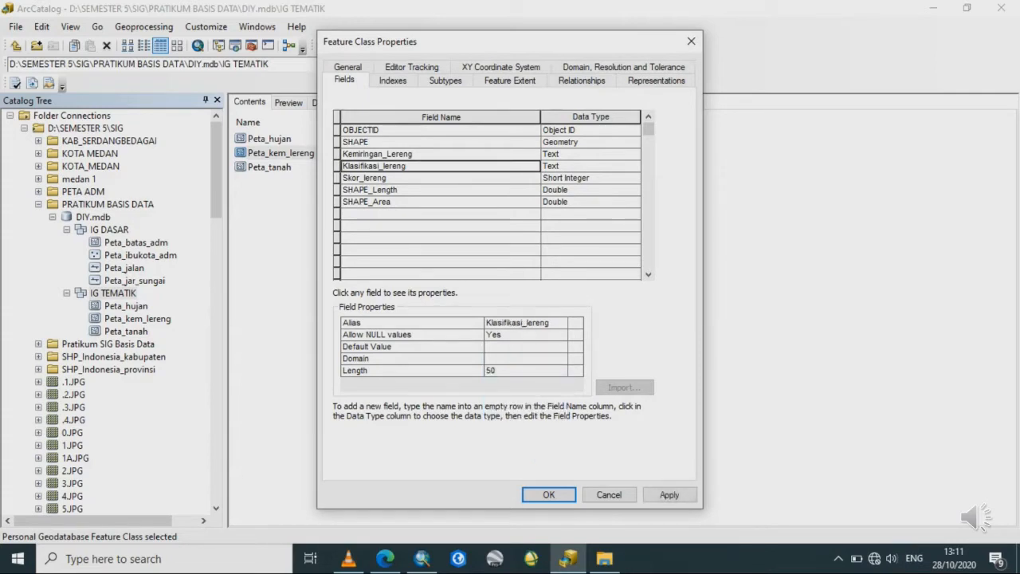
click(526, 358)
click(560, 360)
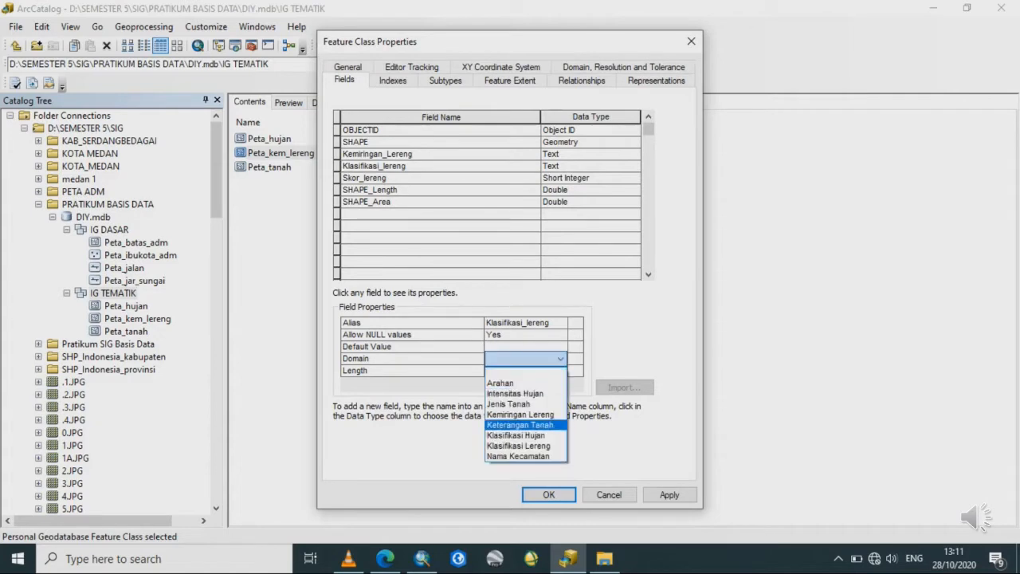
key(Down)
key(Down)
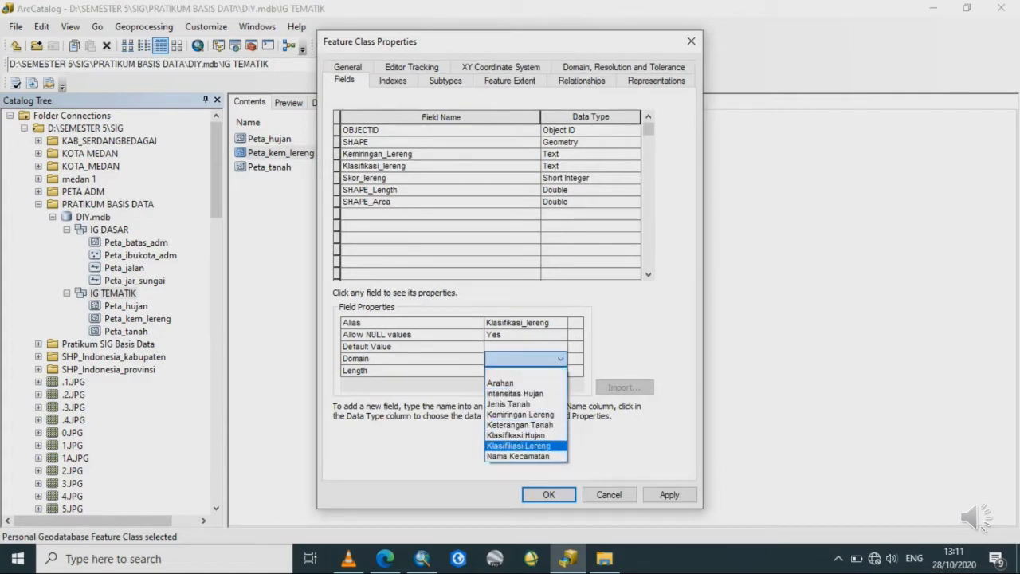
key(Return)
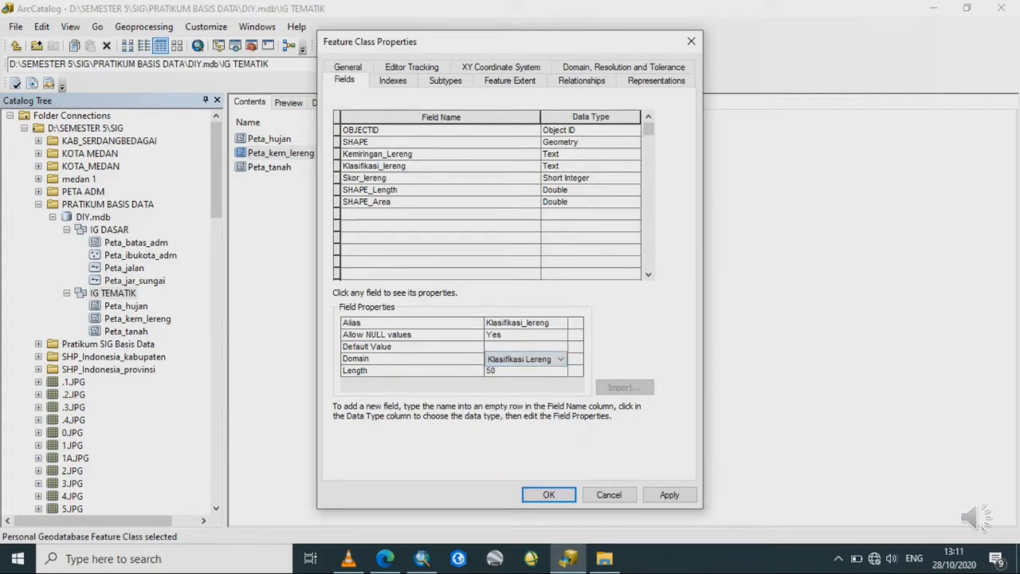
click(548, 495)
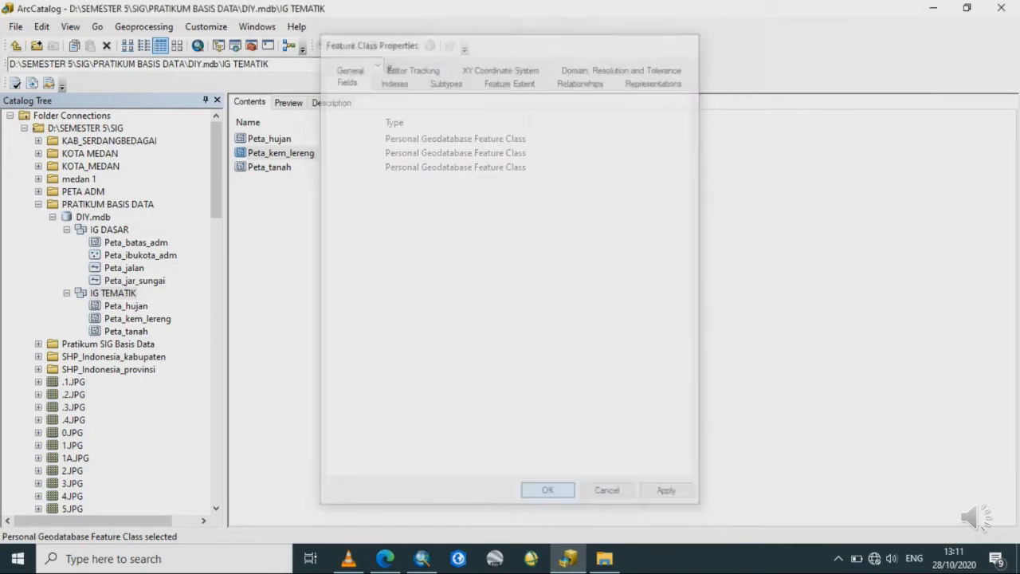
- Open the feature class properties of Peta_tanah in the IG TEMATIK dataset
click(269, 167)
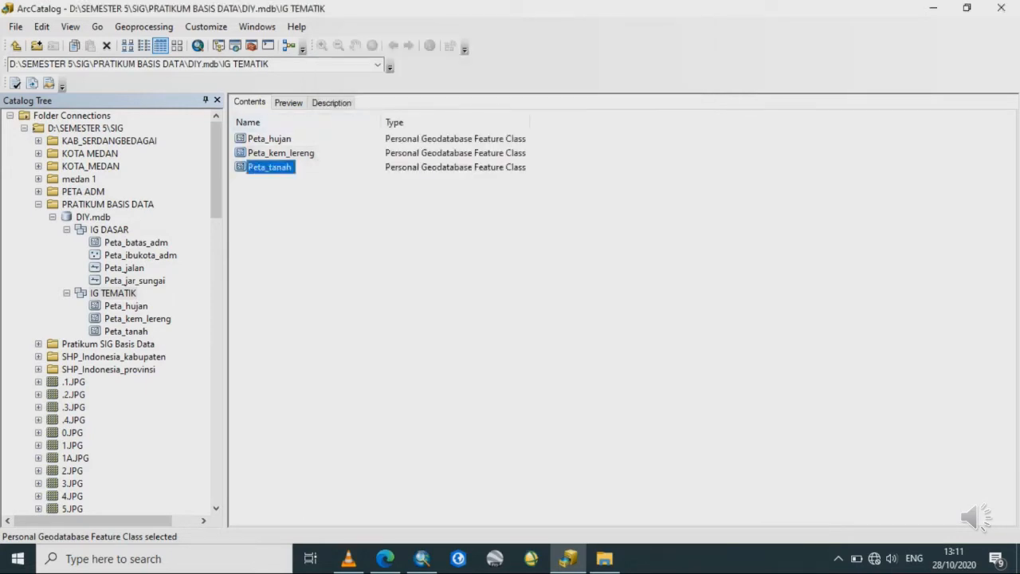
right_click(277, 167)
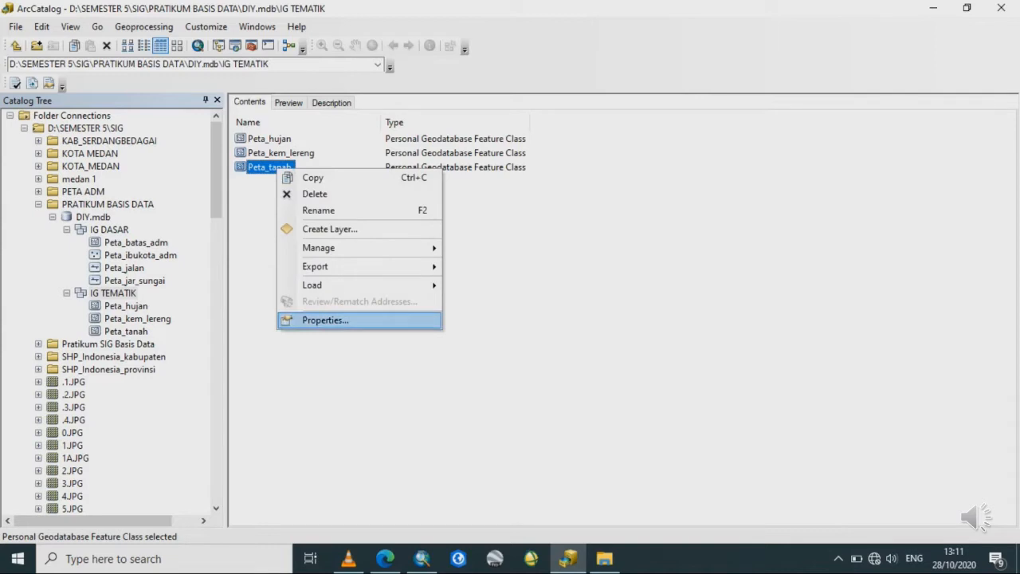
- In the Peta_tanah feature class properties, assign the Jenis Tanah domain to the Jenis_tanah field
click(325, 320)
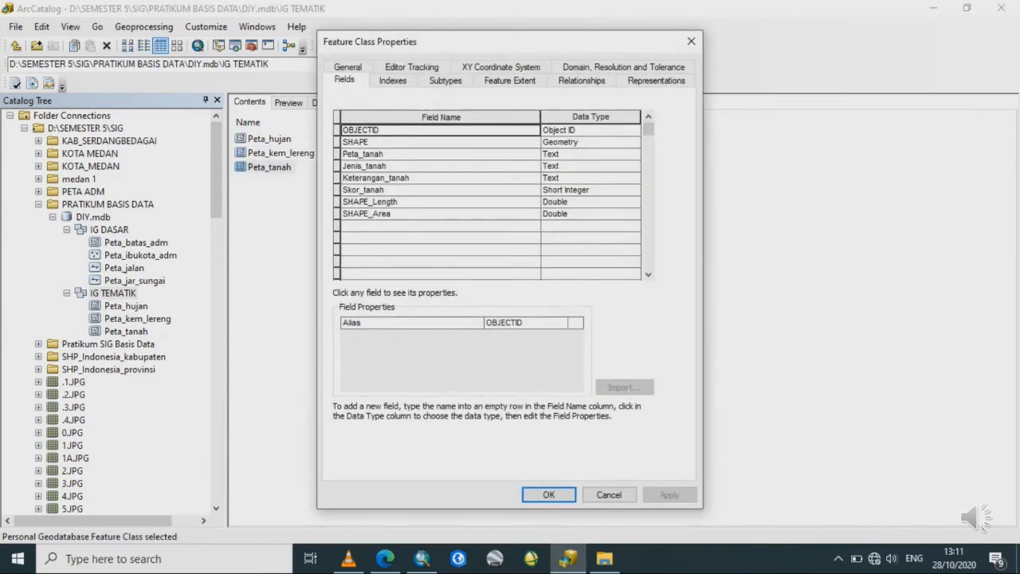
click(440, 166)
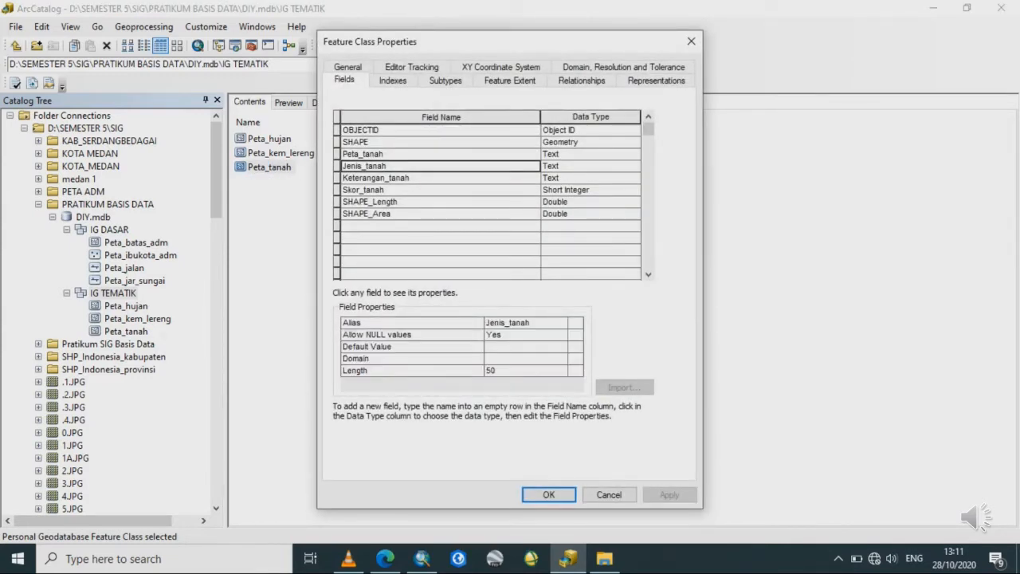
click(526, 359)
click(560, 359)
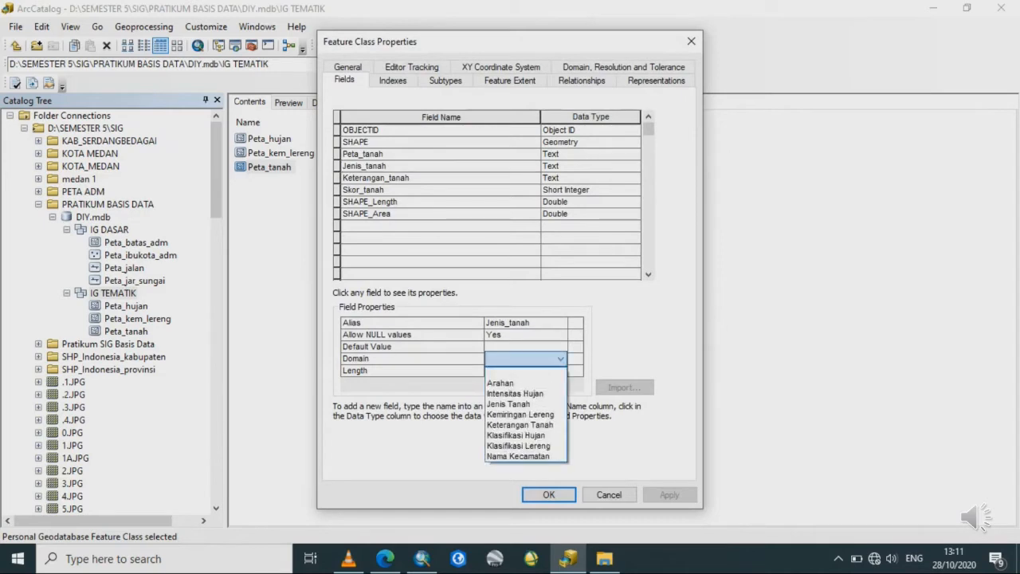
click(508, 404)
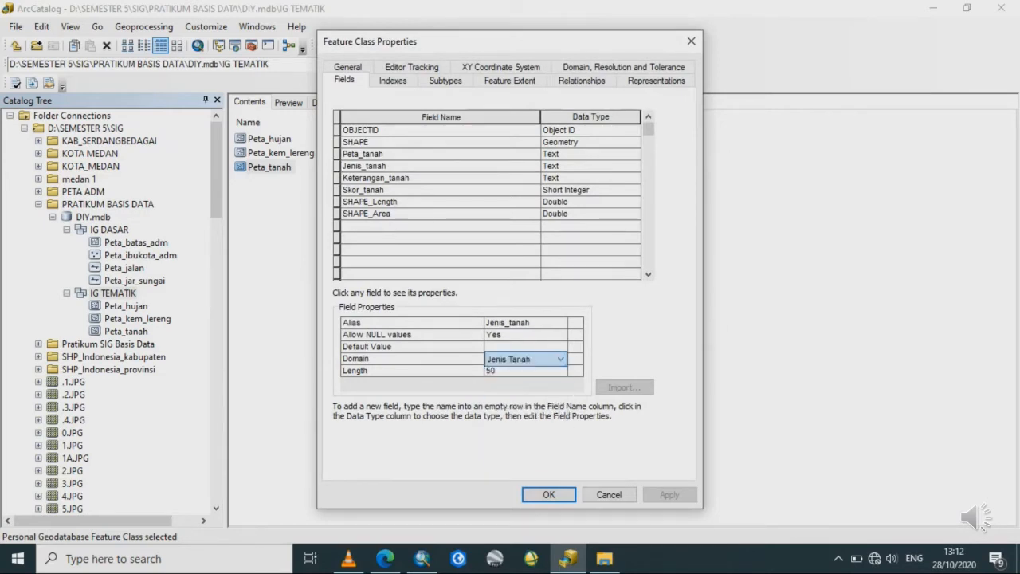
- Assign the Keterangan Tanah domain to the Keterangan_tanah field and accept the feature class properties
click(439, 178)
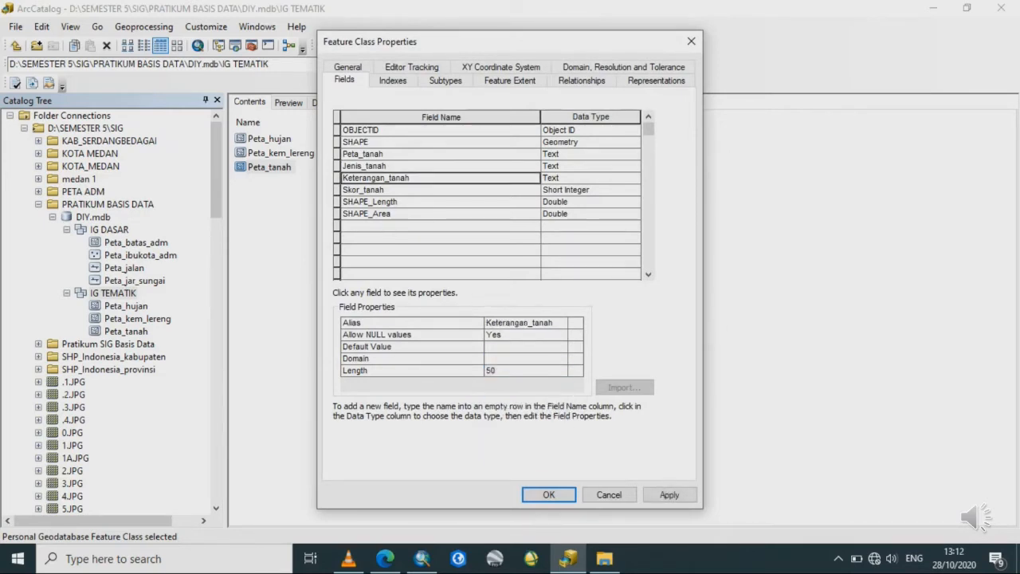
click(526, 358)
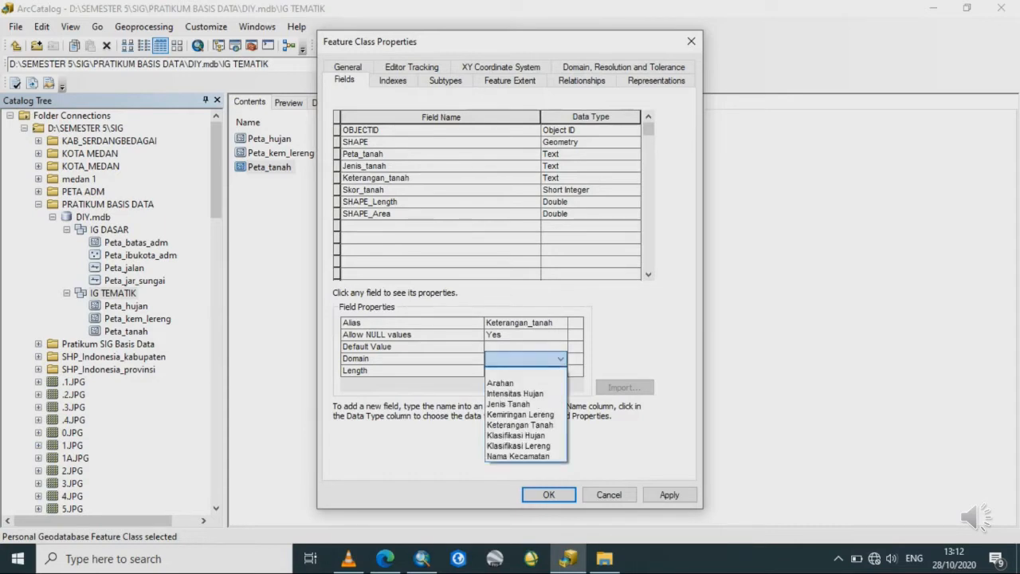
click(520, 425)
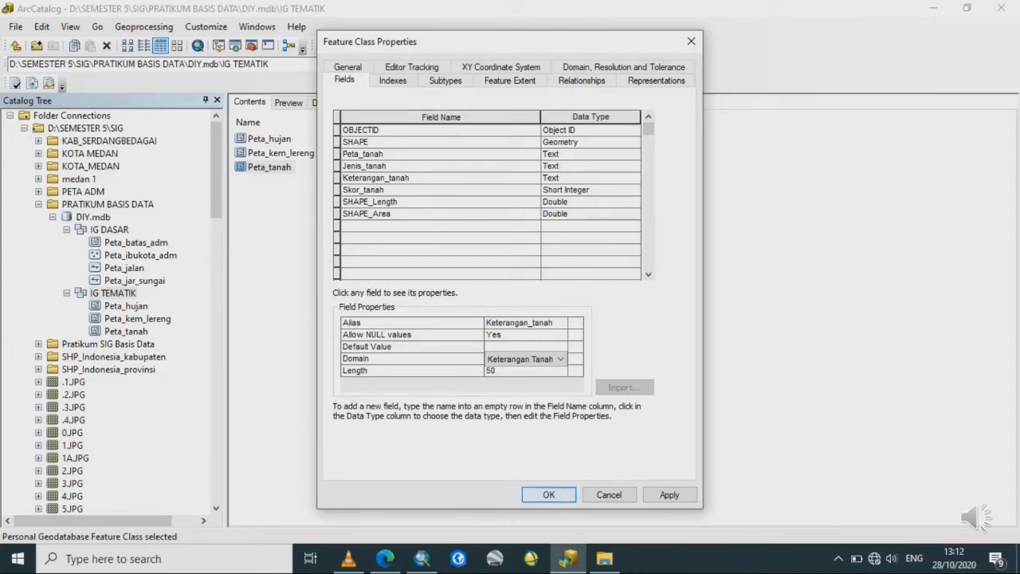
click(548, 494)
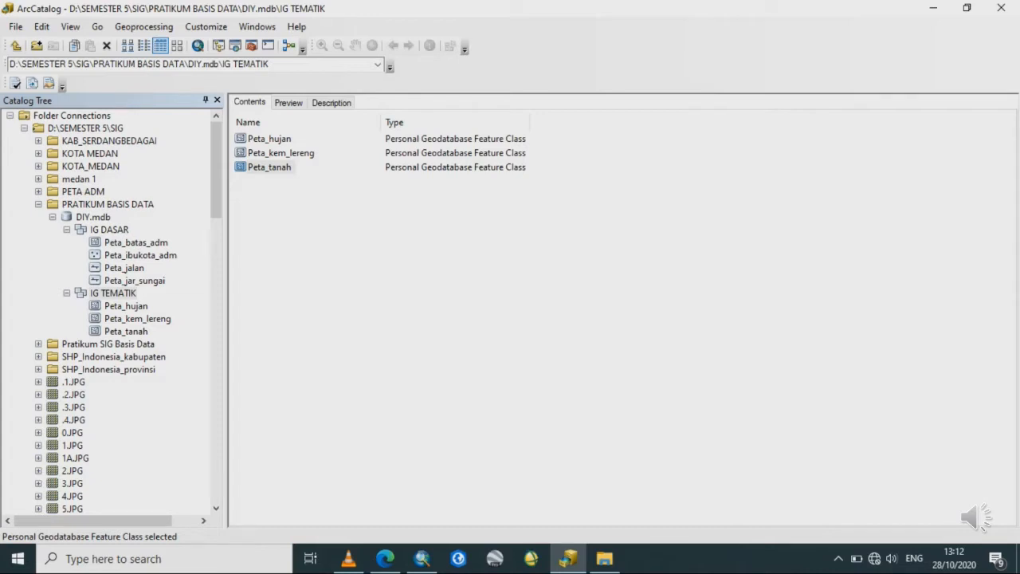
- In the DIY.mdb database properties, describe the Arahan domain as "Menunjukan Arahan Penggunaan Tanah"
right_click(104, 217)
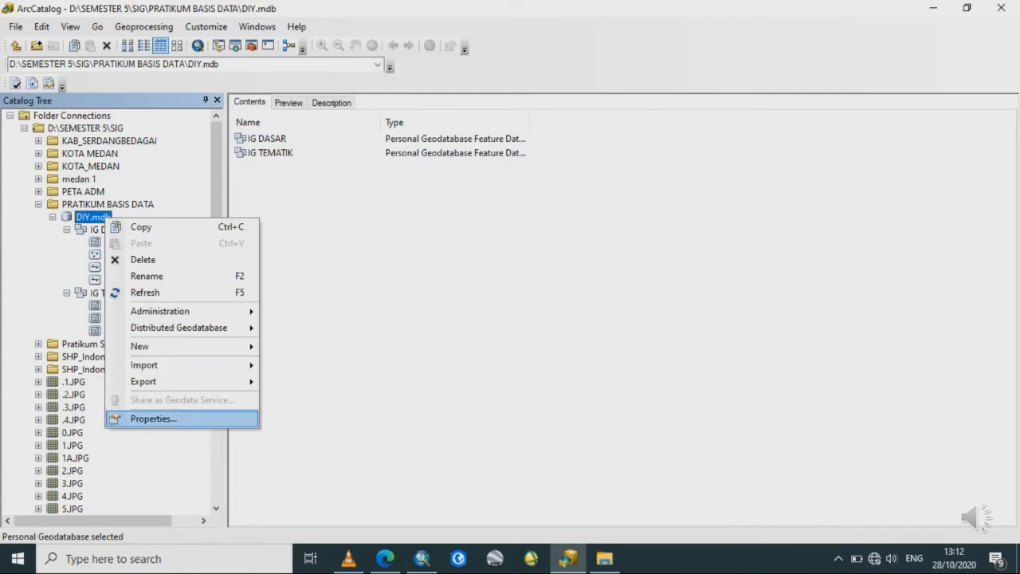
click(153, 418)
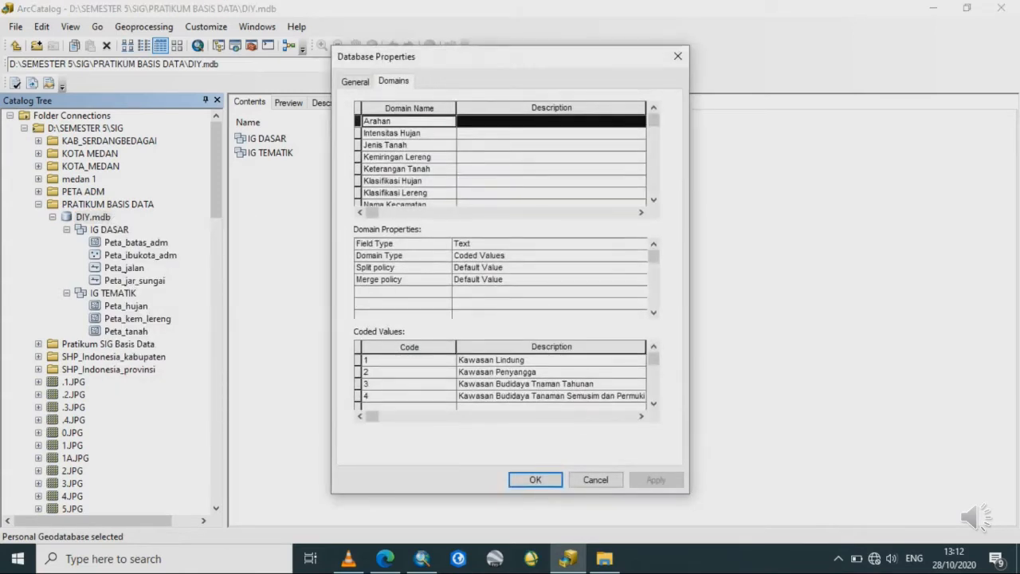
click(551, 121)
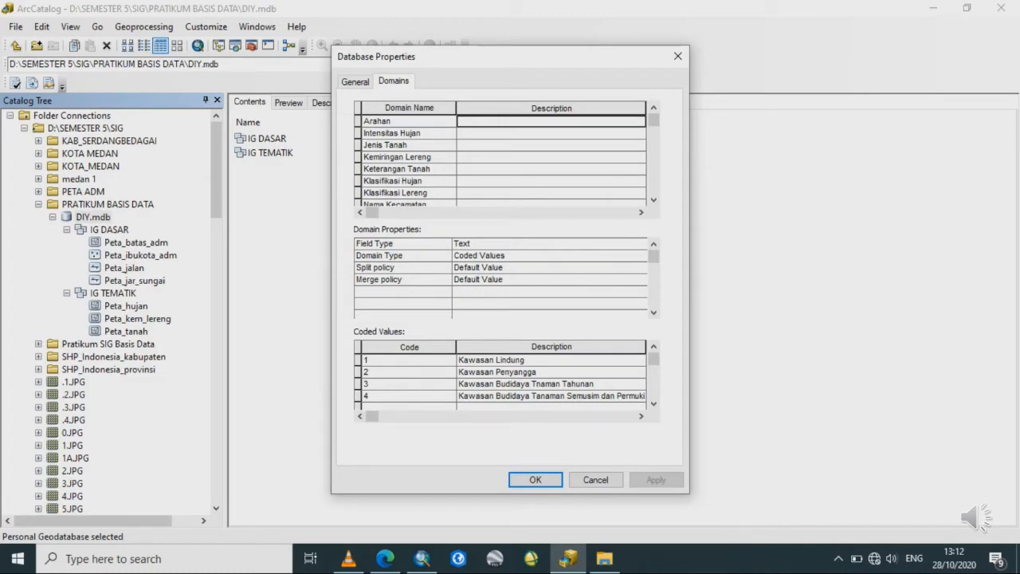
text(M)
key(Caps_Lock)
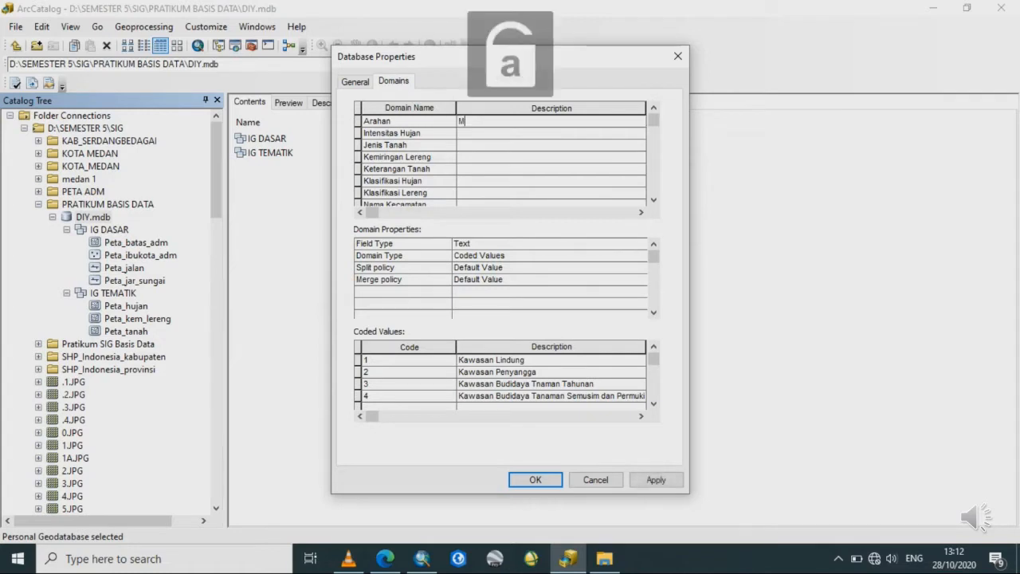
text(enu)
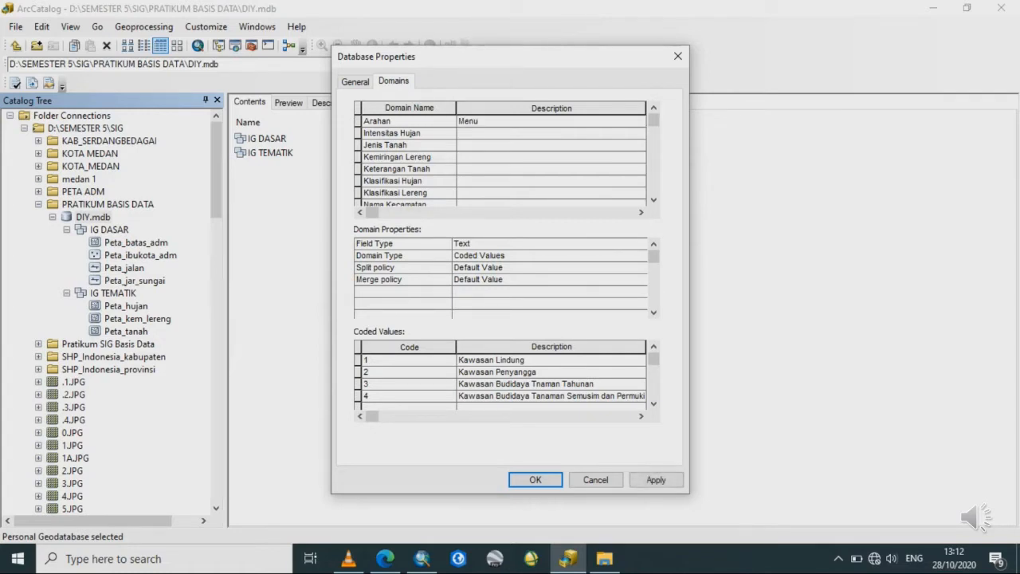
text(njukan)
key(Caps_Lock)
text(A)
key(Caps_Lock)
text(rahan)
key(Caps_Lock)
text(P)
key(Caps_Lock)
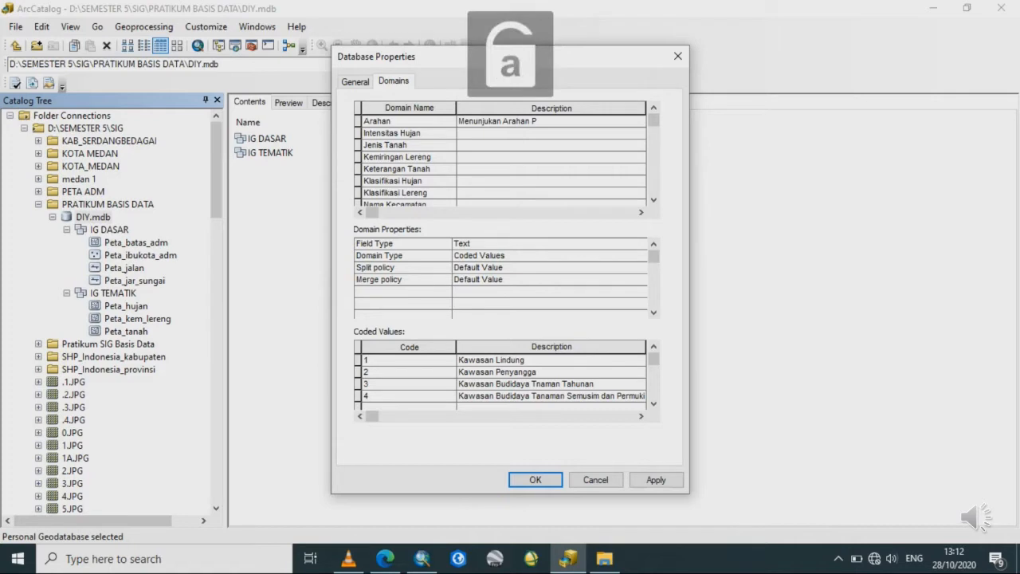
text(enggunaan)
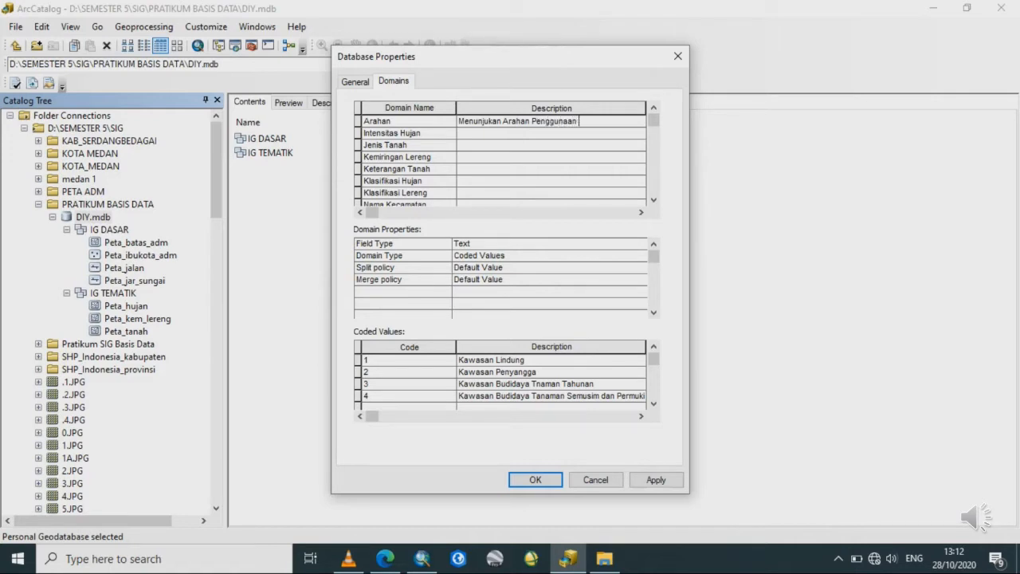
key(Caps_Lock)
text(T)
key(Caps_Lock)
text(anah)
- Enter "Menunjukan Intensitas Tingkat Hujan" as the description of the Intensitas Hujan domain
key(Down)
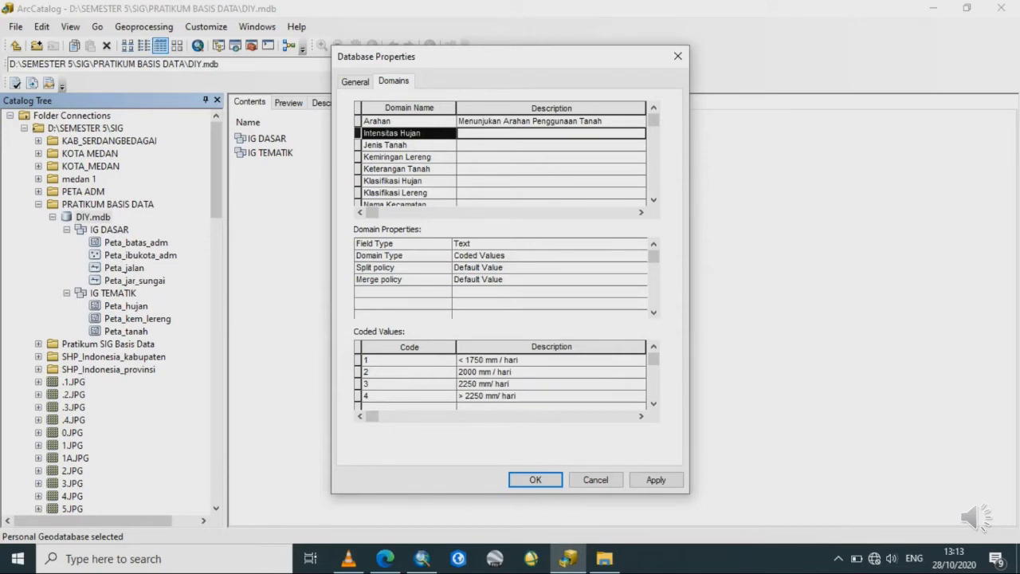
key(Caps_Lock)
text(M)
key(Caps_Lock)
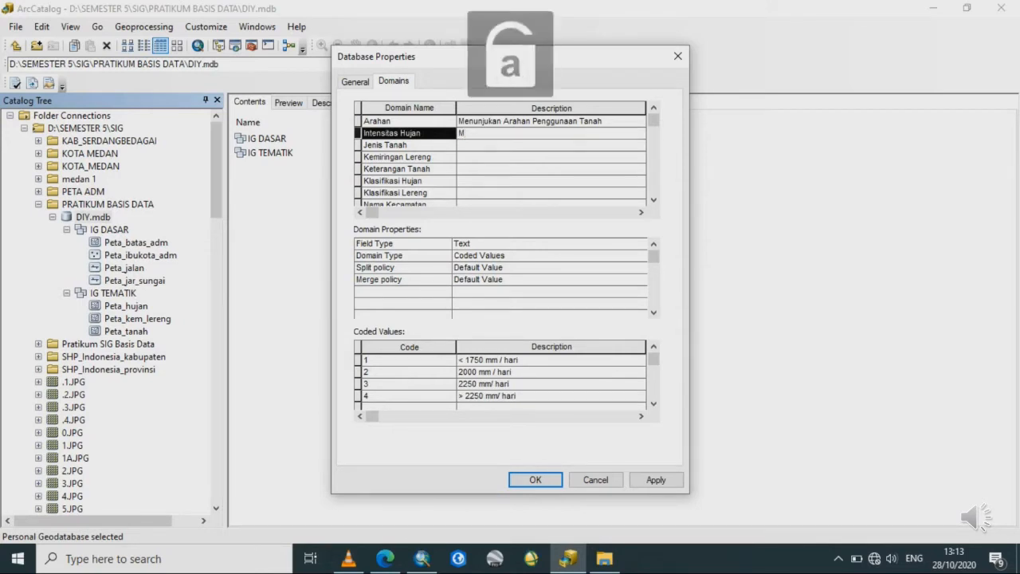
text(enunjukan)
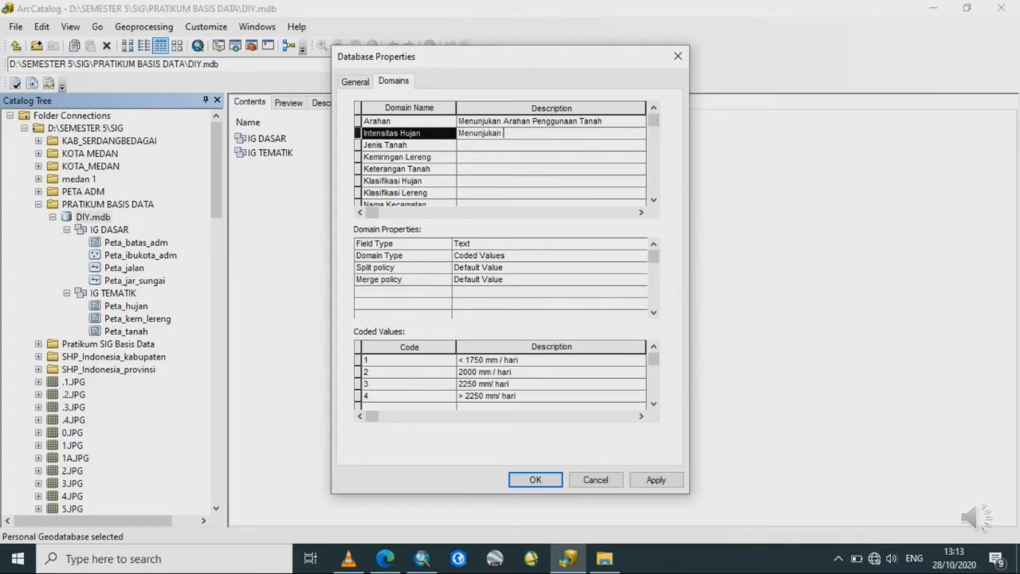
key(Caps_Lock)
text(I)
key(Caps_Lock)
text(ntensitas)
key(Caps_Lock)
text(T)
key(Caps_Lock)
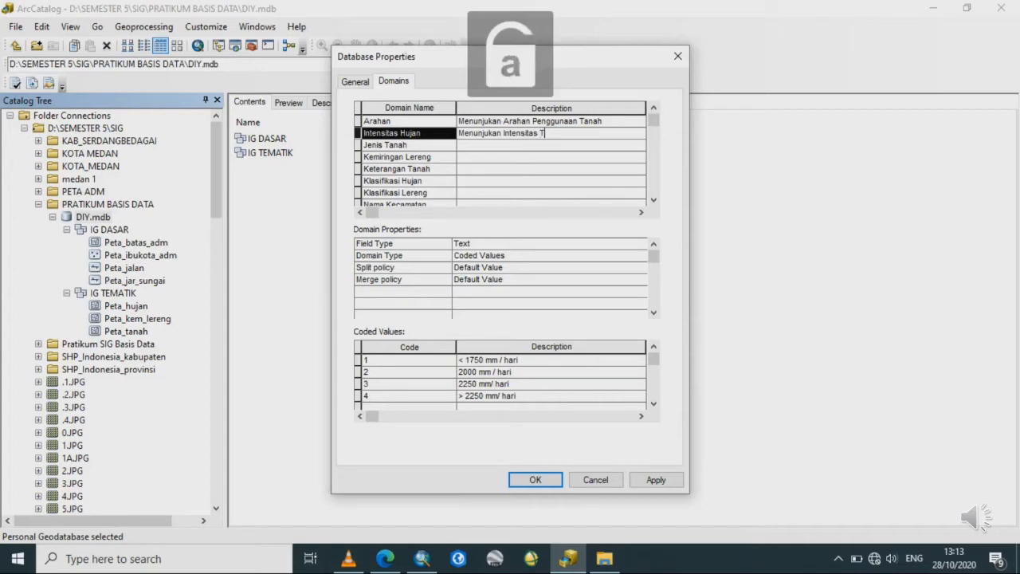
text(ingkat)
key(Caps_Lock)
text(H)
key(Caps_Lock)
text(ujan)
- Enter "Menunjukan Sebaran Tanah" as the description of the Jenis Tanah domain
click(549, 145)
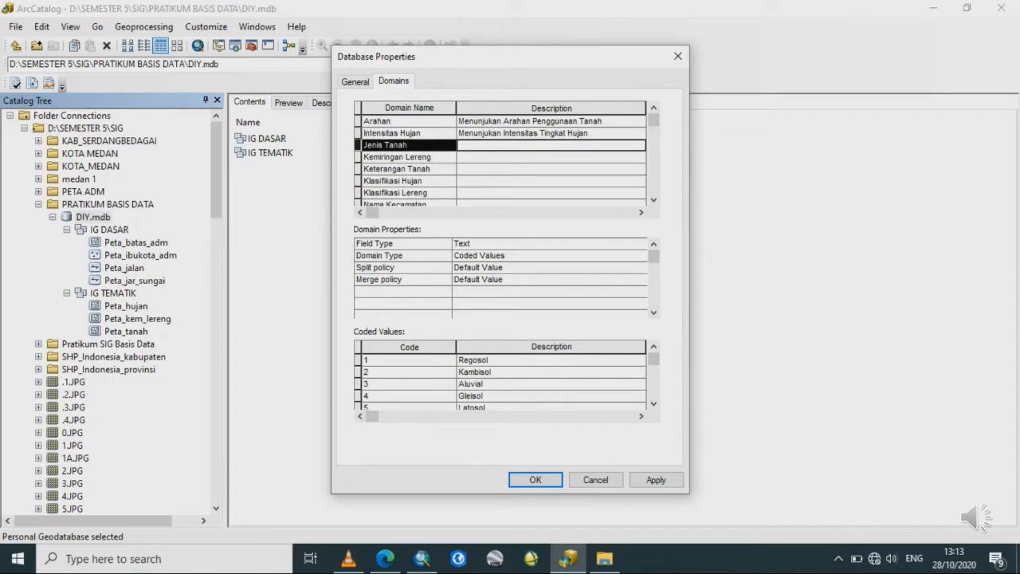
key(Caps_Lock)
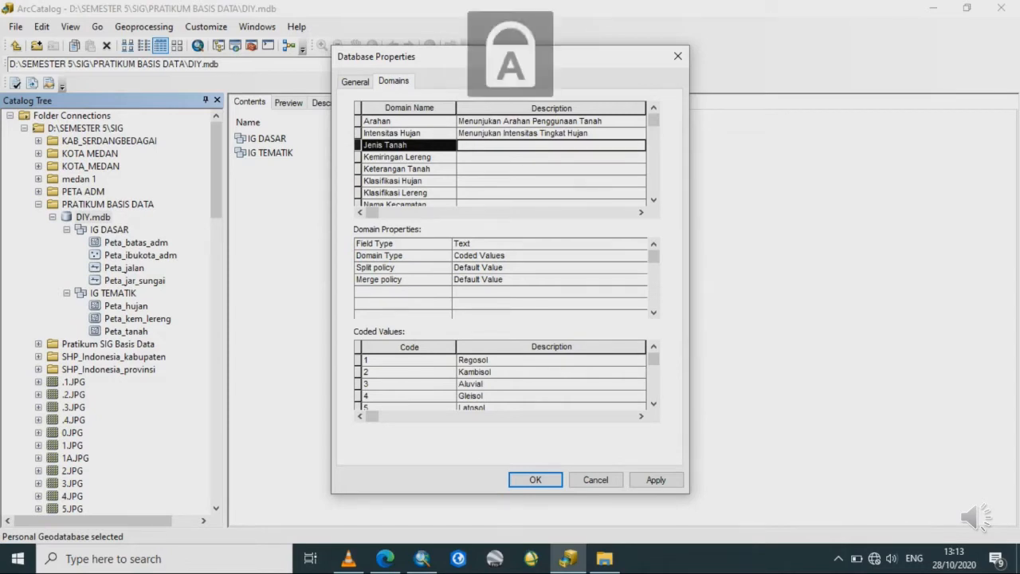
text(M)
key(Caps_Lock)
text(enunjukan)
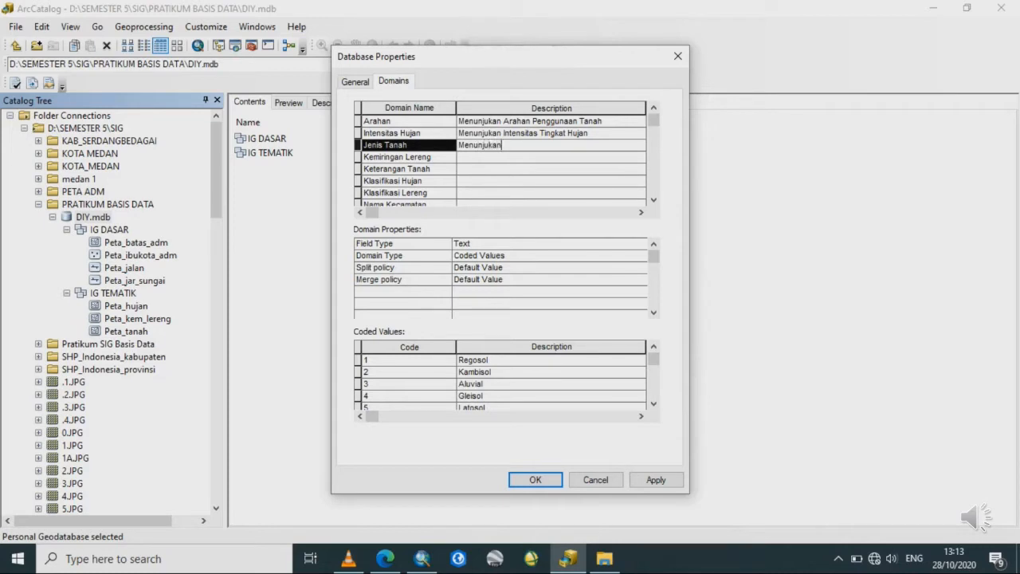
key(Caps_Lock)
text(S)
key(Caps_Lock)
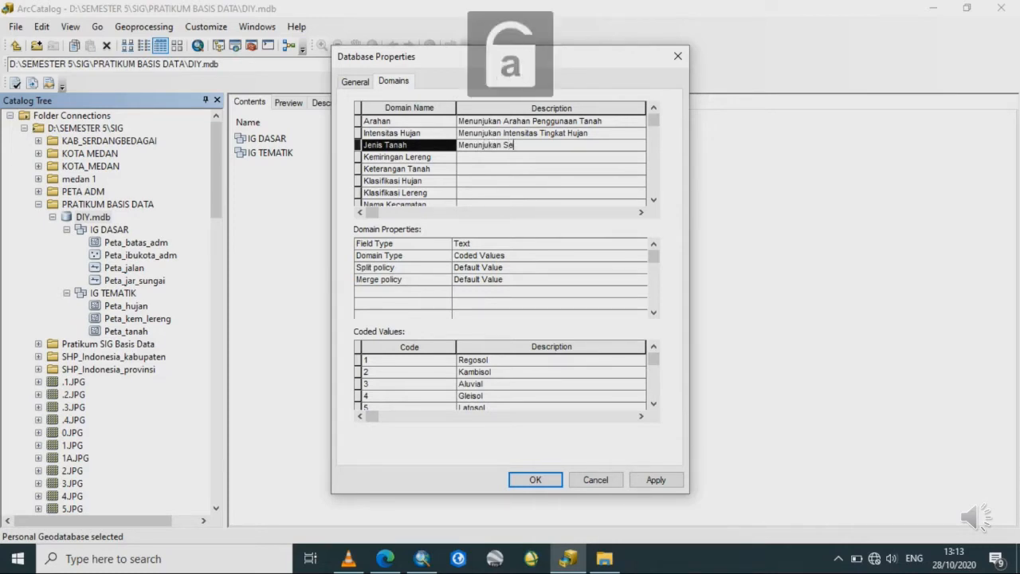
text(ebaran)
key(Caps_Lock)
text(T)
key(Caps_Lock)
text(anah)
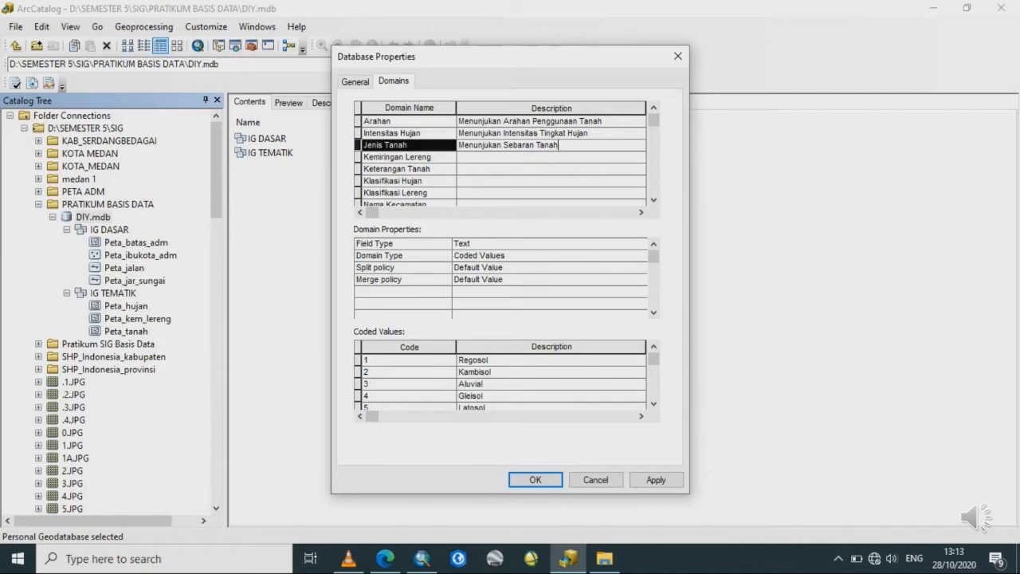
- Enter "Menunjukan Tingkat Kemiringan Lereng" as the description of the Kemiringan Lereng domain
key(Down)
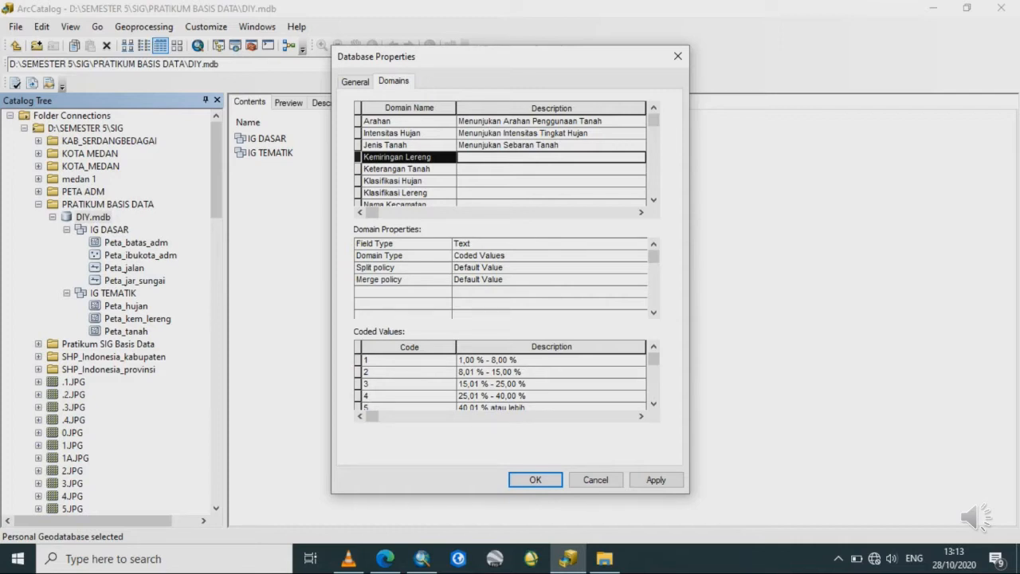
key(Caps_Lock)
text(M)
key(Caps_Lock)
text(e)
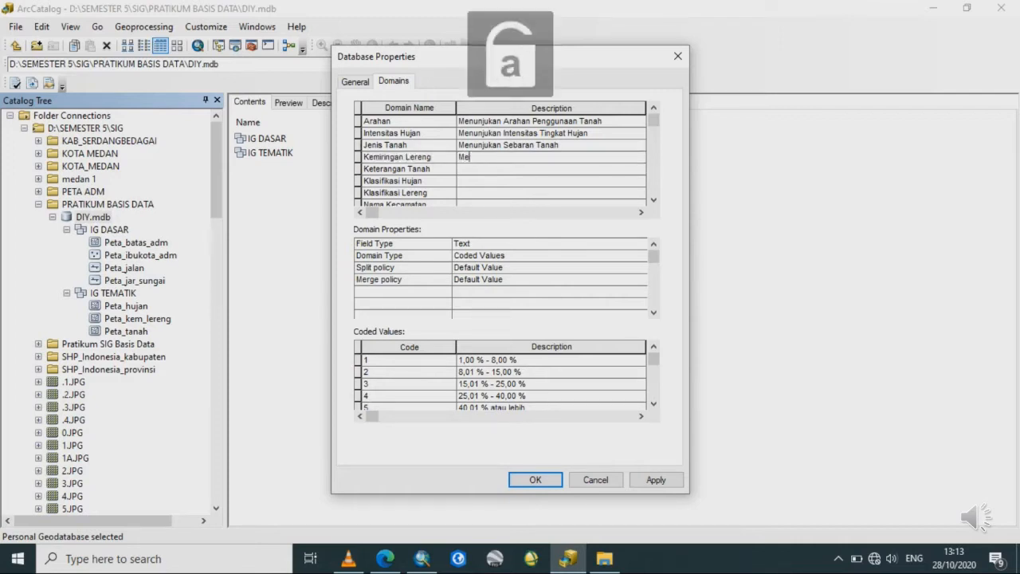
text(nunjukan)
key(Caps_Lock)
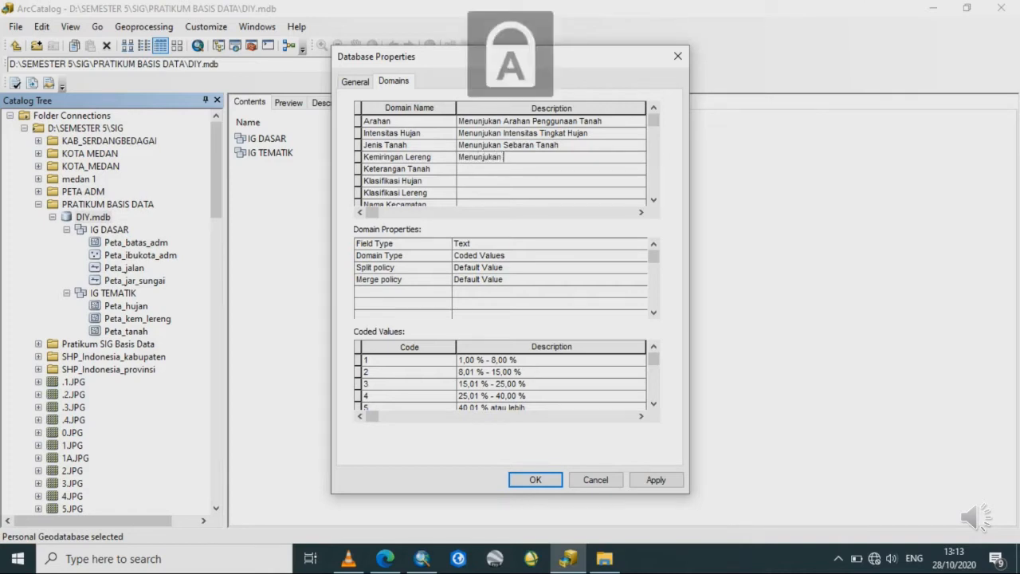
text(T)
key(Caps_Lock)
text(ingkat)
key(Caps_Lock)
text(K)
key(Caps_Lock)
text(emiringan)
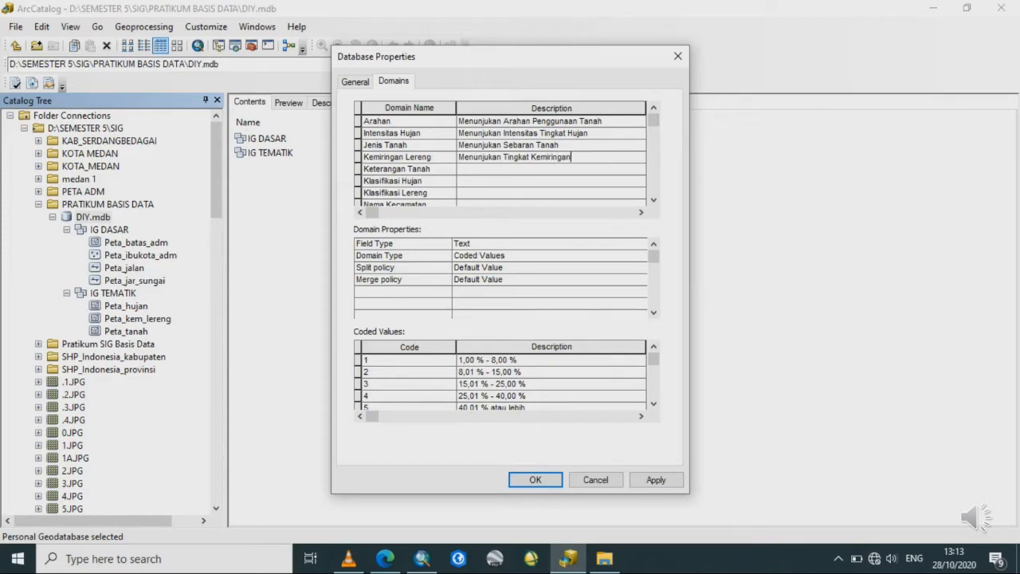
key(Caps_Lock)
text(L)
key(Caps_Lock)
text(ereng)
key(Return)
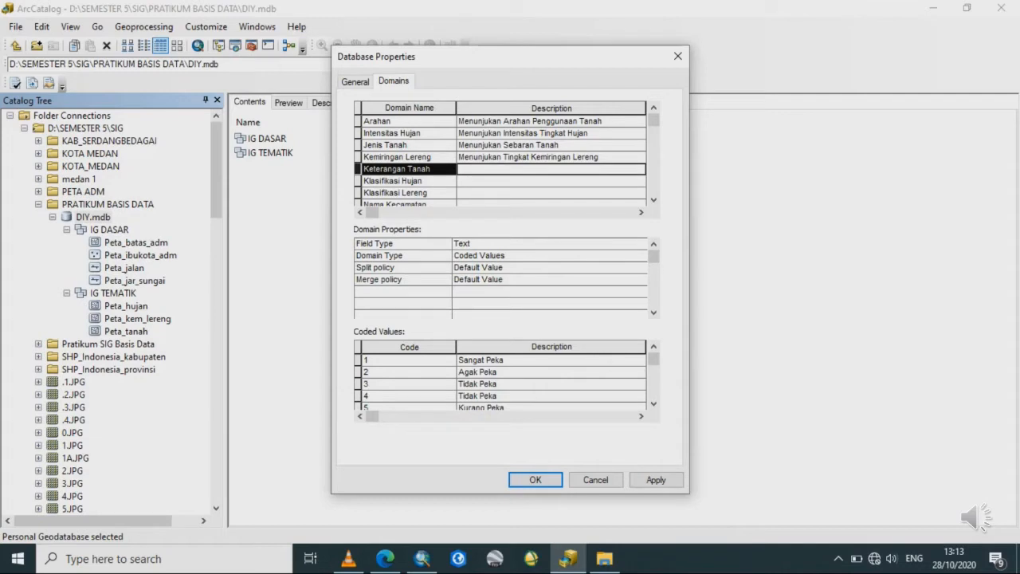
- Enter "Menunjukan Kepekaan Tanah Terhadap Erosi" as the description of the Keterangan Tanah domain
key(Caps_Lock)
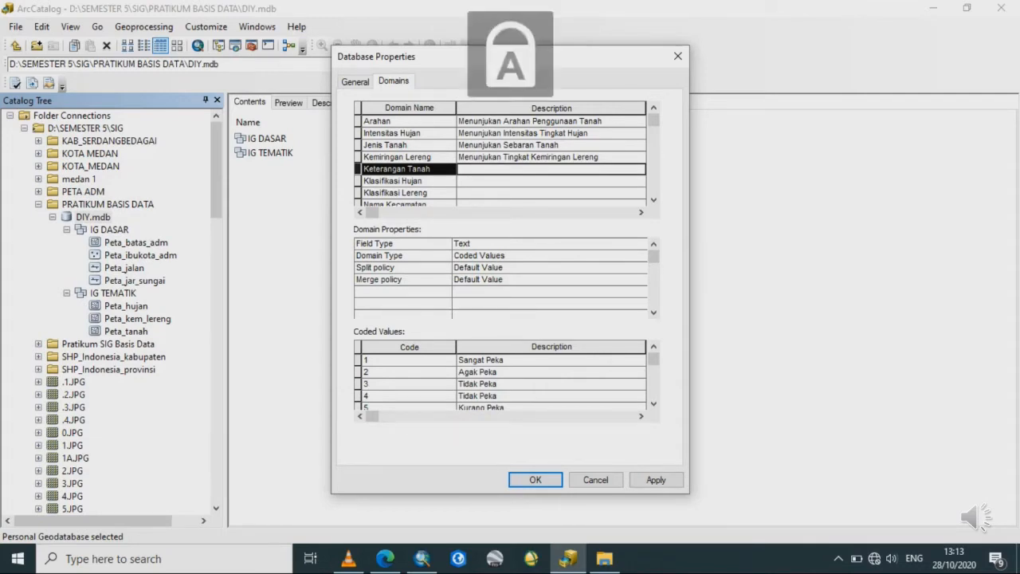
text(M)
key(Caps_Lock)
text(enunjukan)
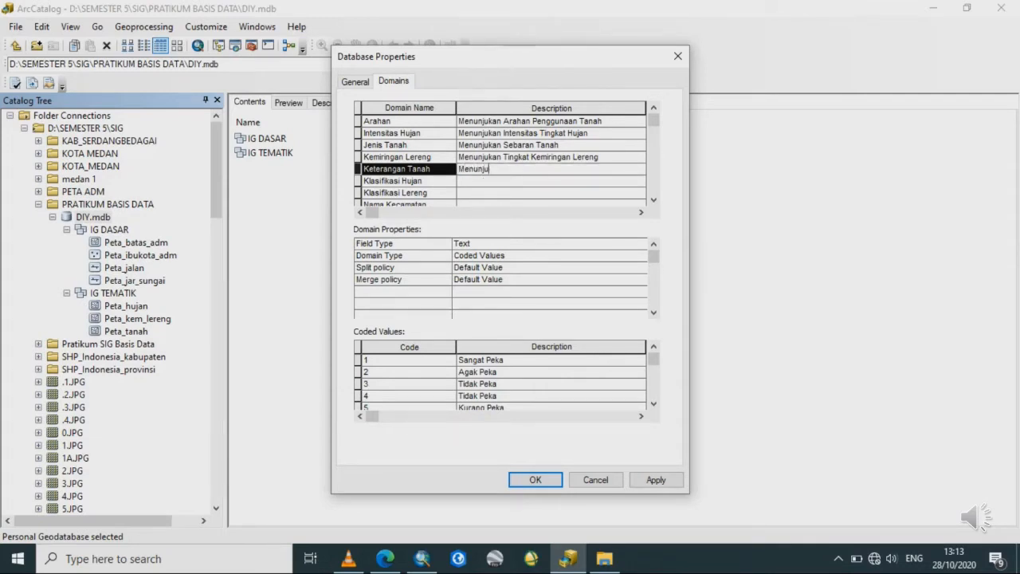
key(Caps_Lock)
text(K)
key(Caps_Lock)
text(epekaan)
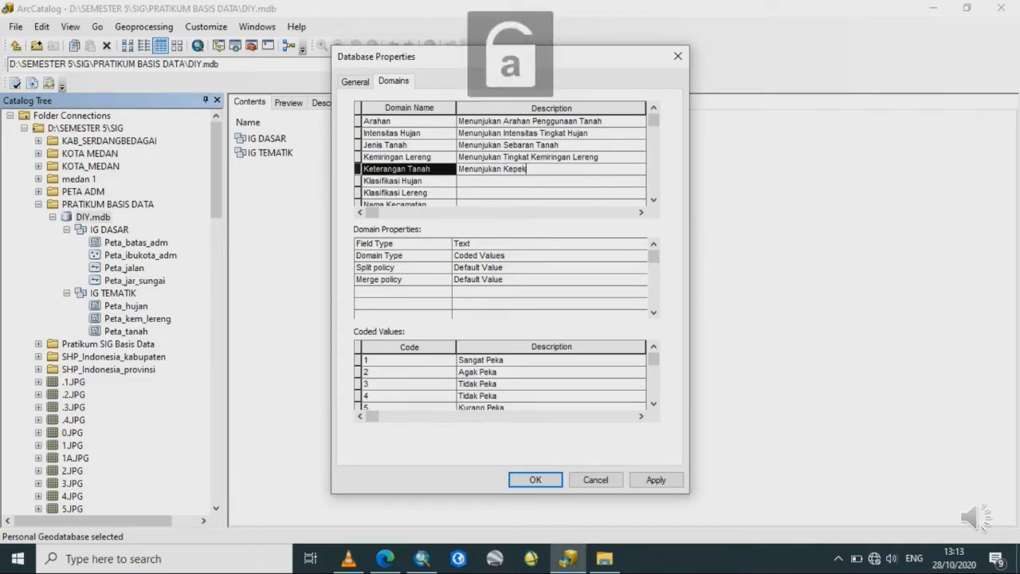
key(Caps_Lock)
text(T)
key(Caps_Lock)
text(anahn)
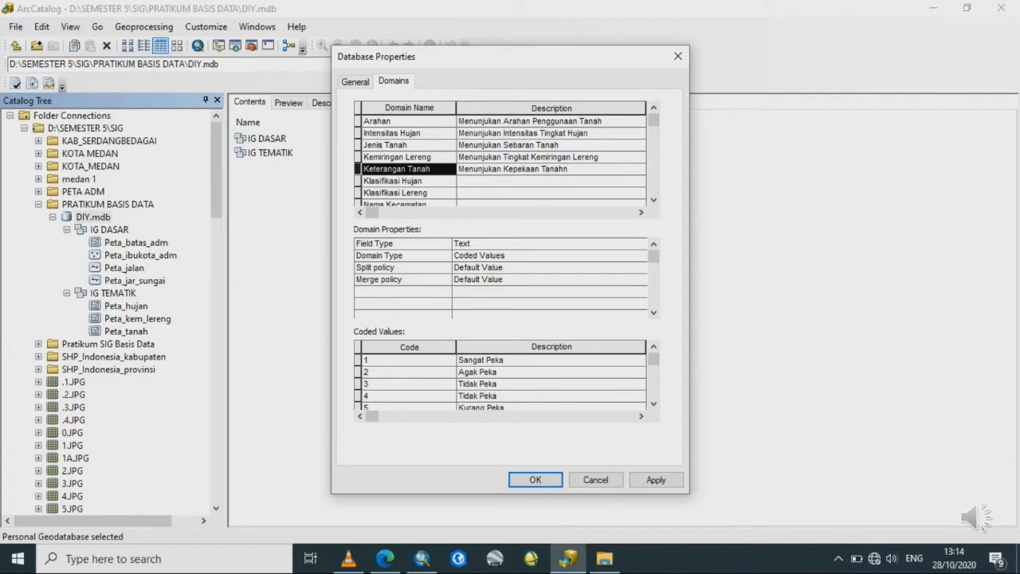
key(BackSpace)
key(Caps_Lock)
text(T)
key(Caps_Lock)
text(erh)
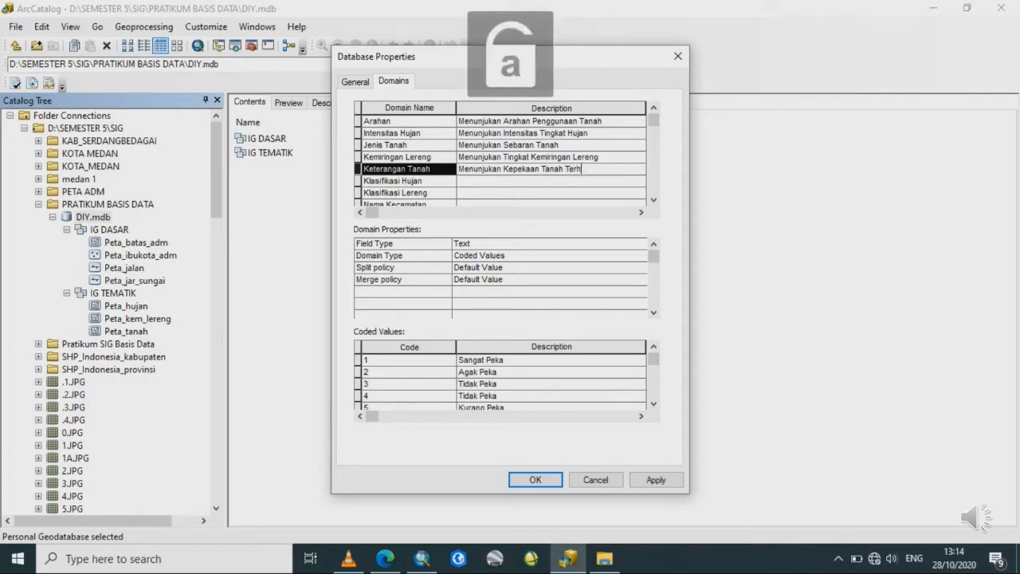
text(adap)
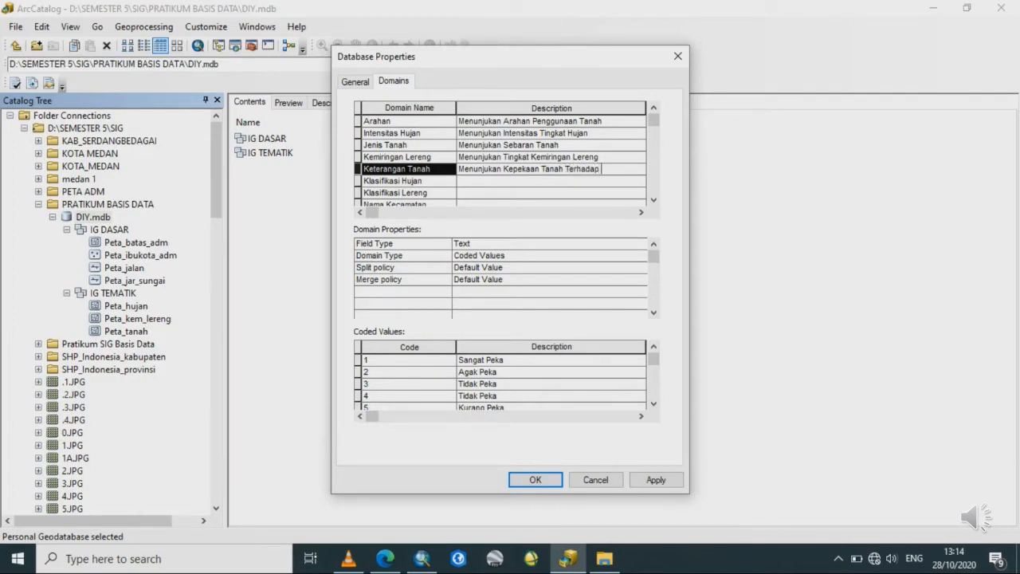
key(Caps_Lock)
text(E)
key(Caps_Lock)
text(rosi)
- Describe the Klasifikasi Hujan domain as "Menunjukan Klasifikasi Hujan"
click(551, 181)
key(Caps_Lock)
text(M)
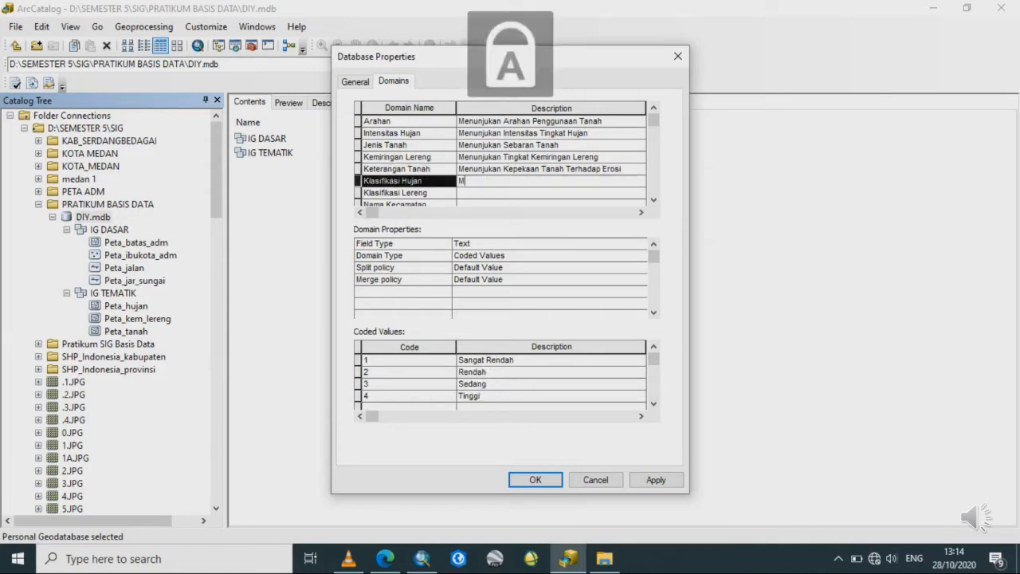
key(Caps_Lock)
text(enunjuka)
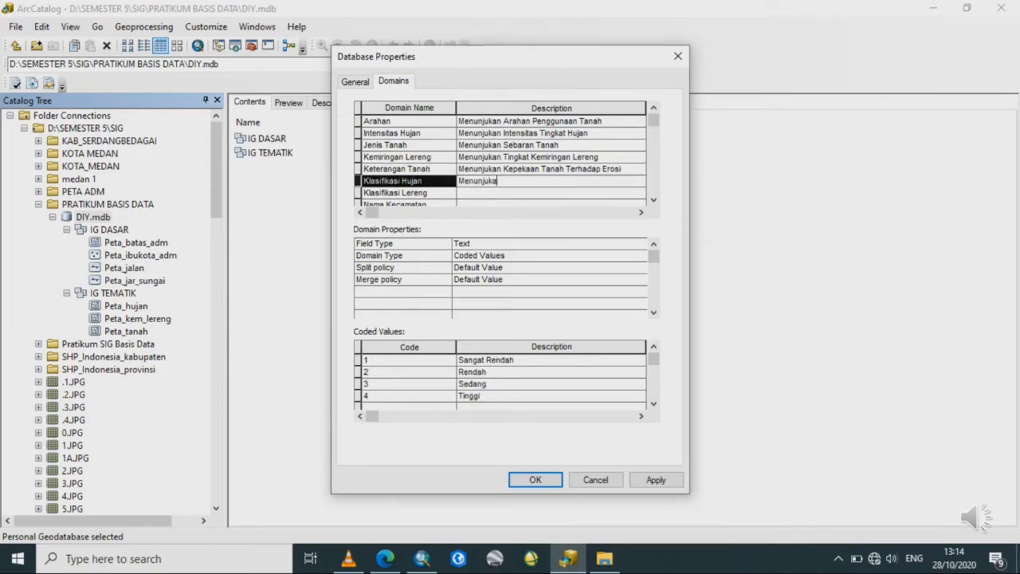
text(n)
key(Caps_Lock)
text(K)
key(Caps_Lock)
text(lasifikasi)
key(Caps_Lock)
text(H)
key(Caps_Lock)
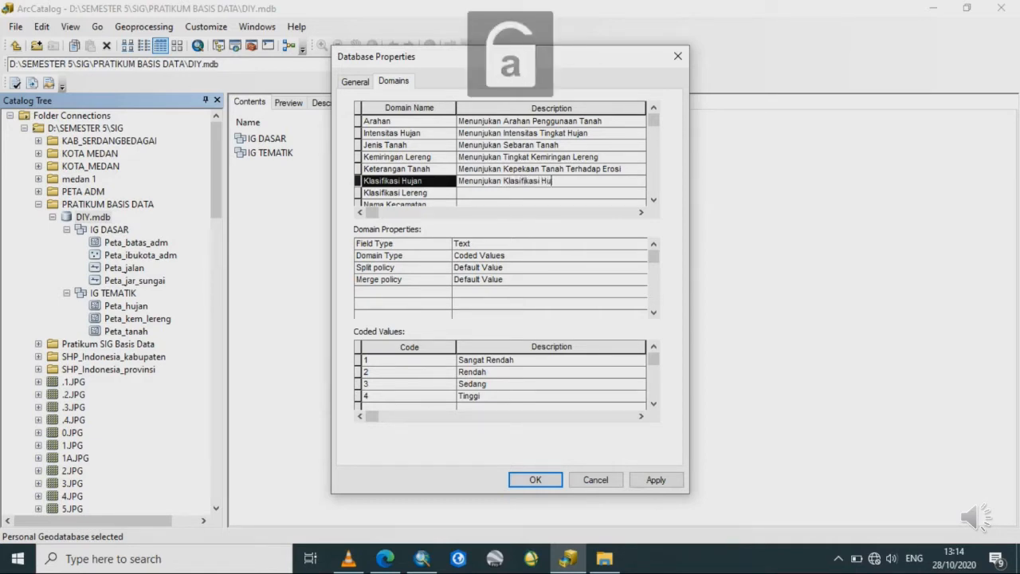
text(ujan)
- Describe the Klasifikasi Lereng domain as "Menunjukan Klasifikasi Lereng"
key(Down)
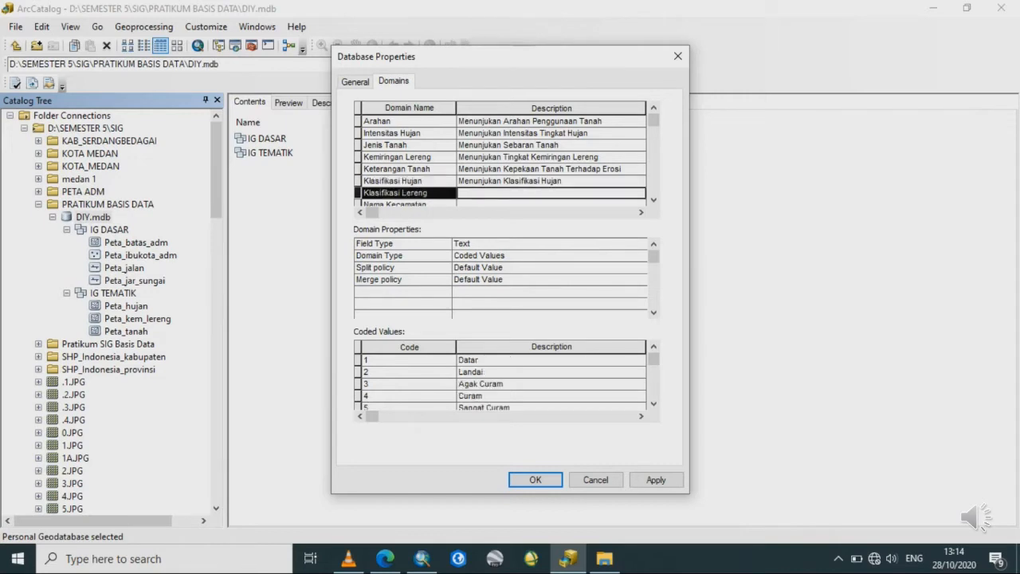
key(Caps_Lock)
text(M)
key(Caps_Lock)
text(enunjukan)
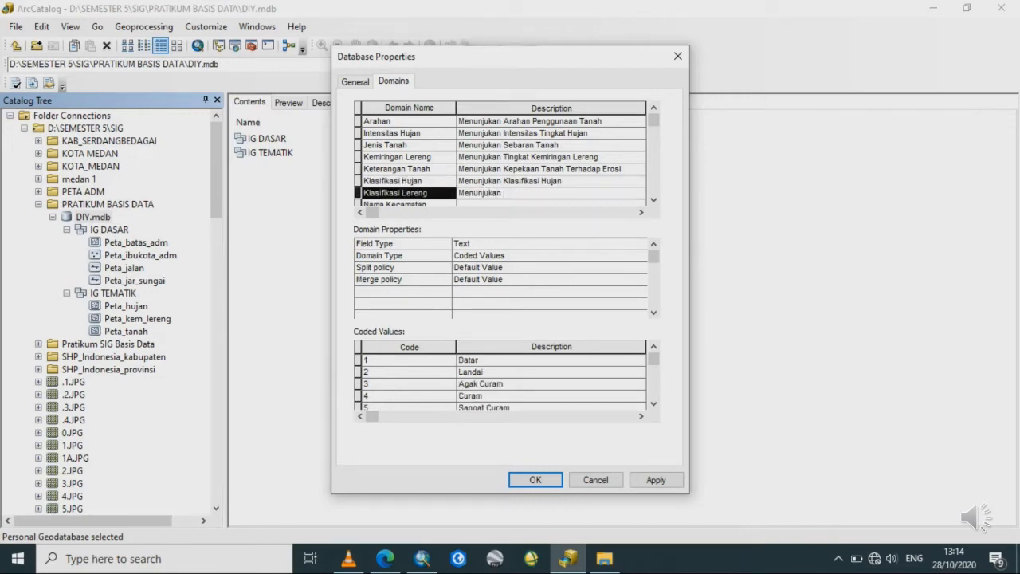
key(Caps_Lock)
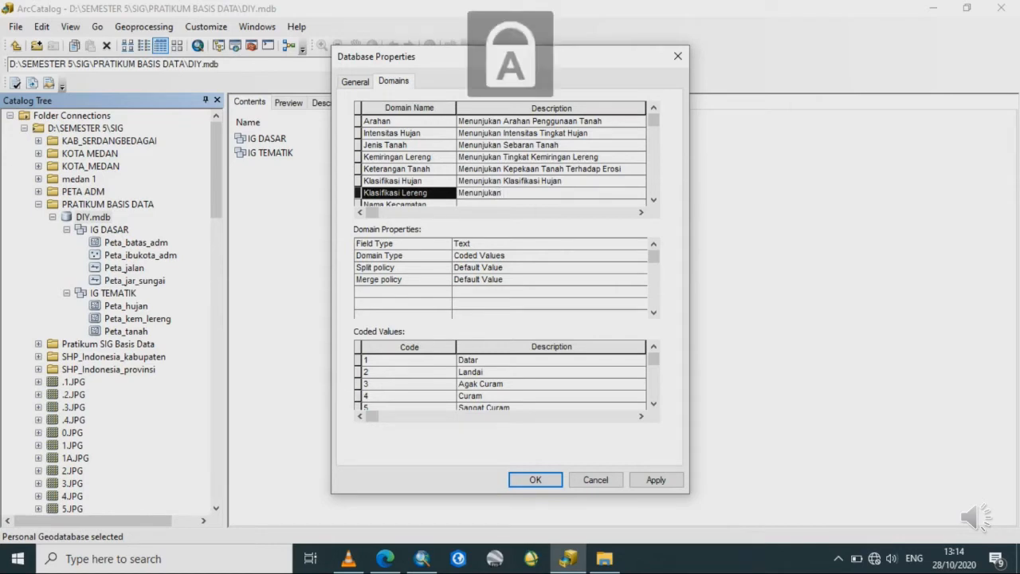
text(K)
key(Caps_Lock)
text(lasifikasi)
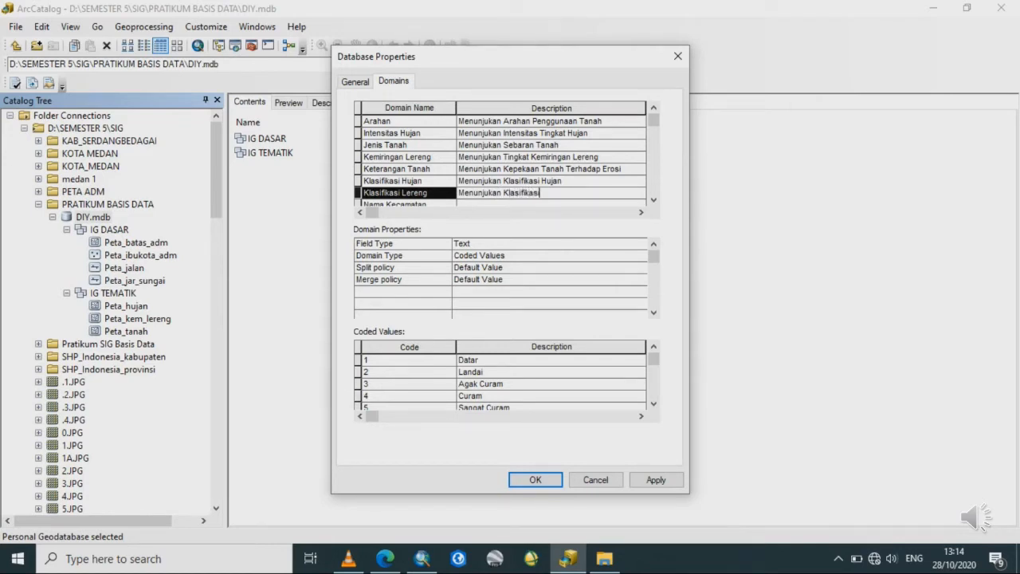
key(Caps_Lock)
text(L)
key(Caps_Lock)
text(ereng)
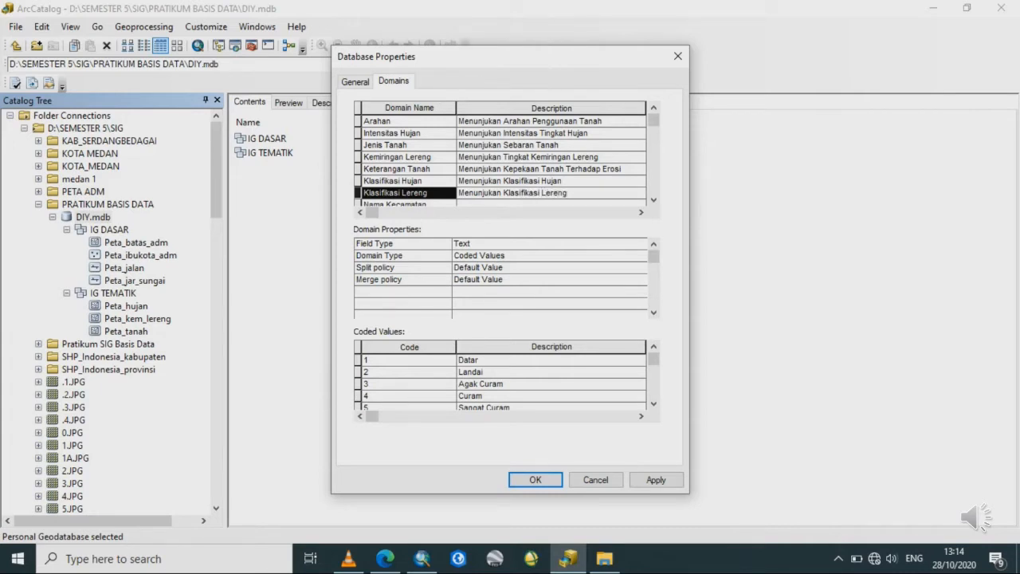
- Enter "Menunjukan Ibukota Kecamatan" as the description of the Nama Kecamatan domain, and save the database's domain changes
key(Down)
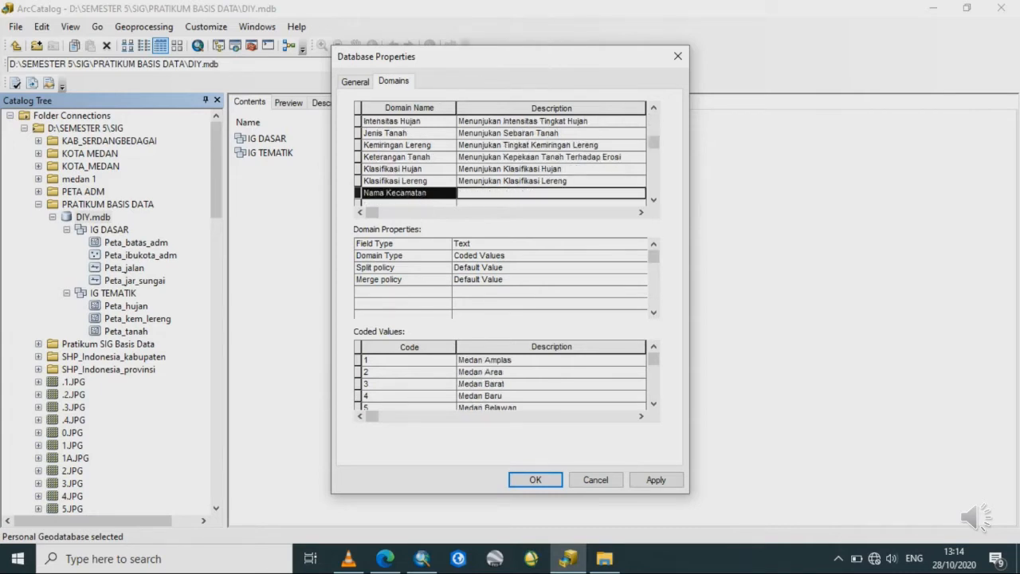
click(551, 192)
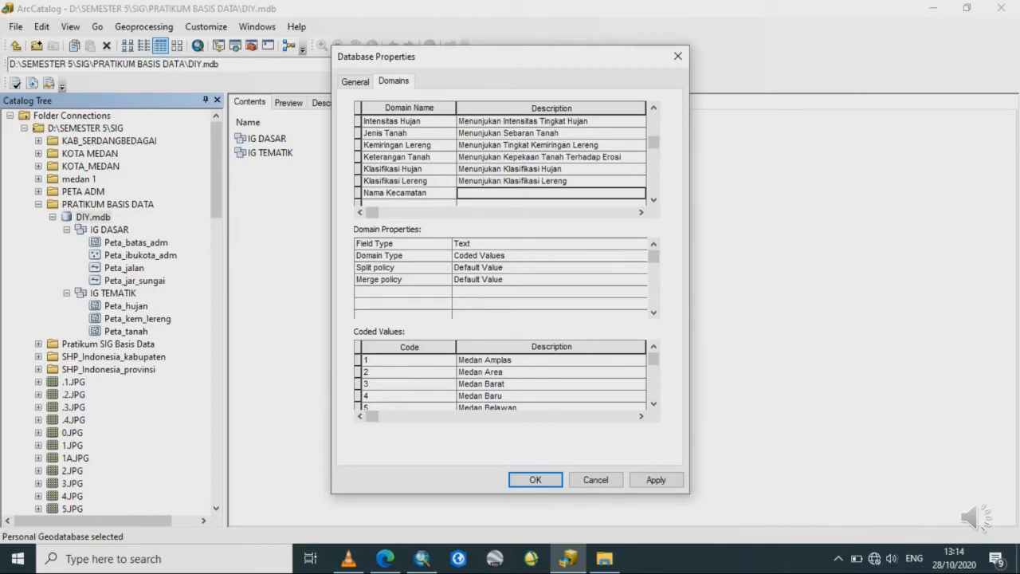
key(Caps_Lock)
text(Menunju)
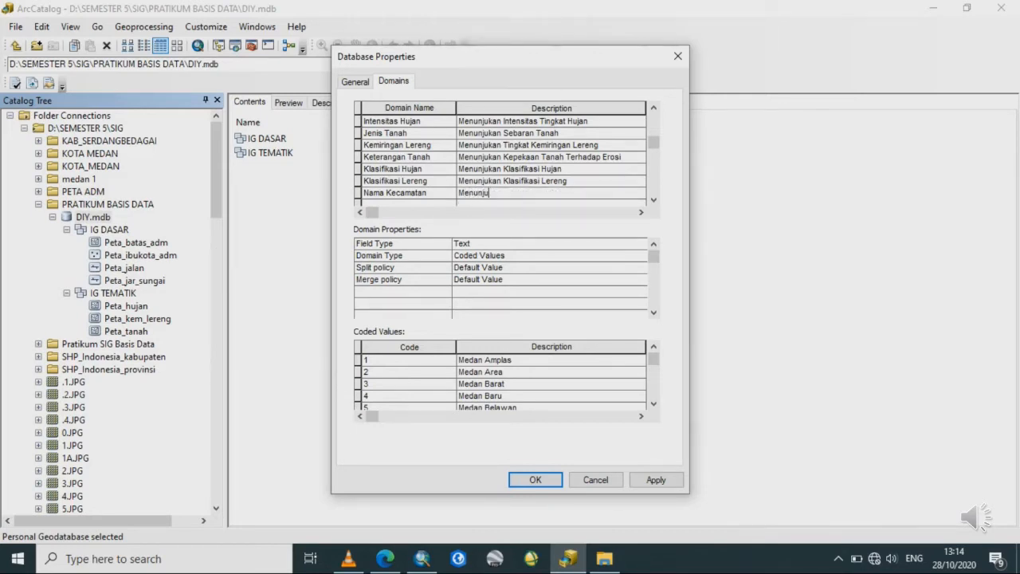
text(kan)
key(Caps_Lock)
text(I)
key(Caps_Lock)
text(bu)
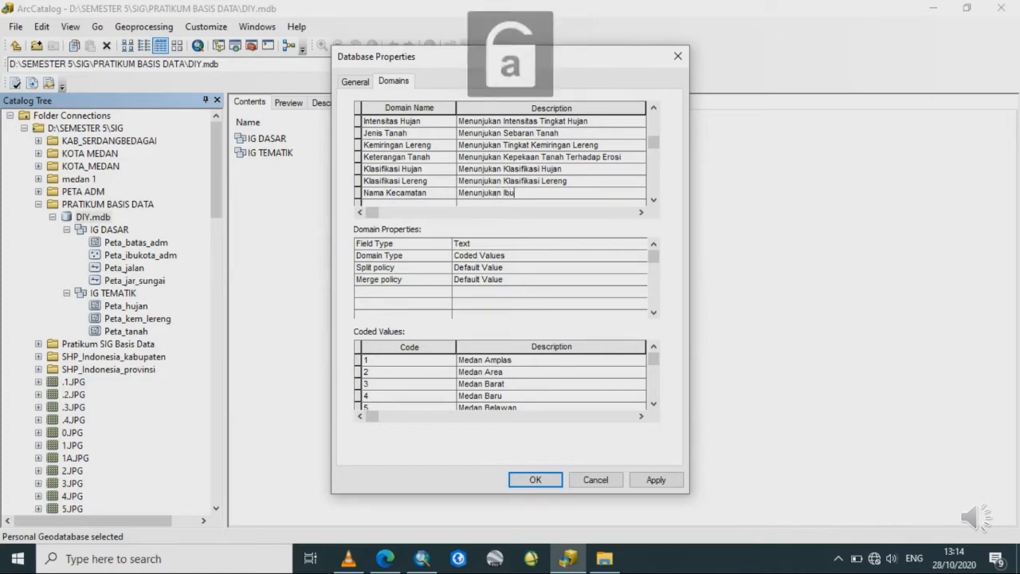
text(kota)
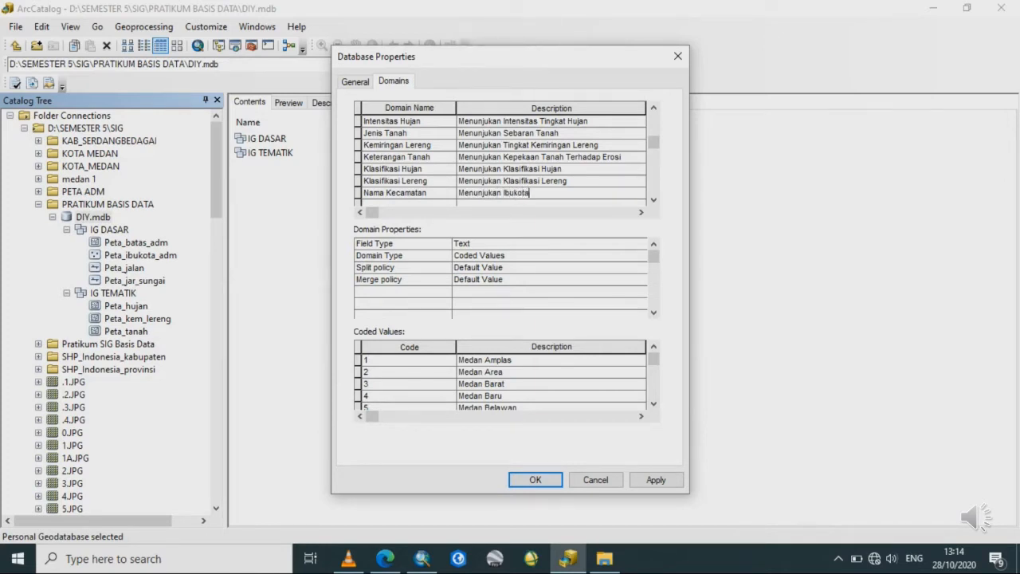
key(Caps_Lock)
text(K)
key(Caps_Lock)
text(e)
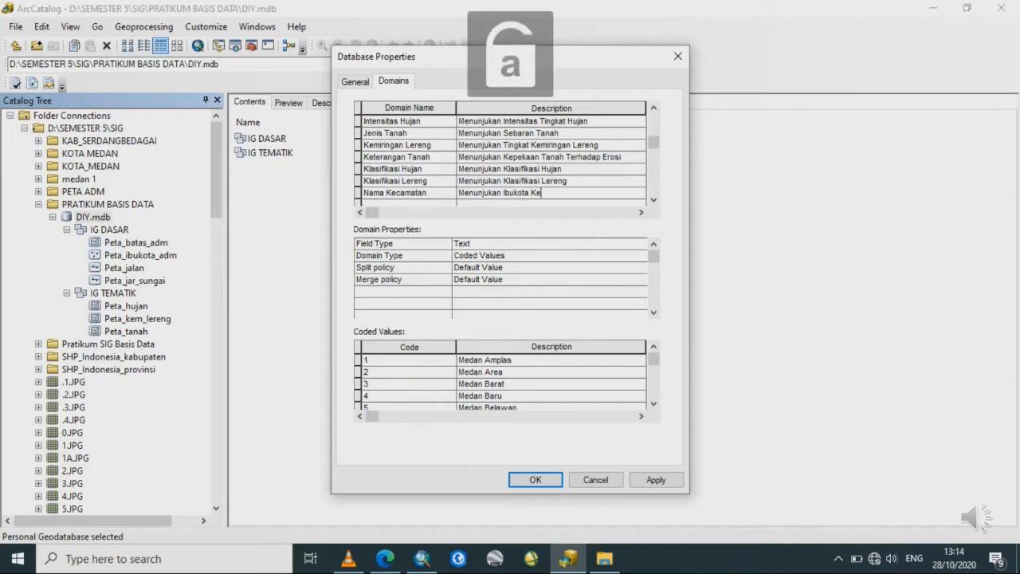
text(camata)
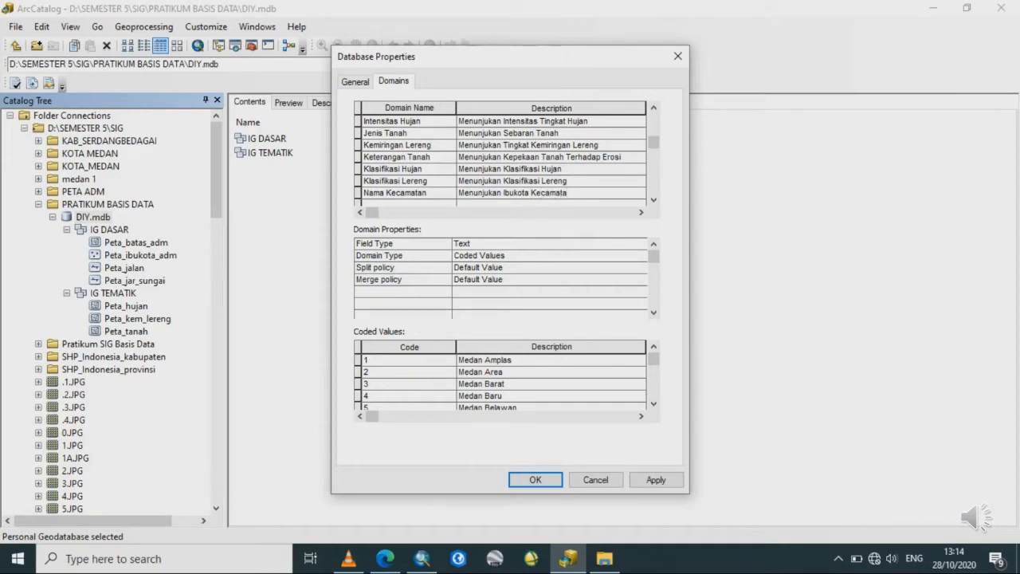
text(n)
click(656, 478)
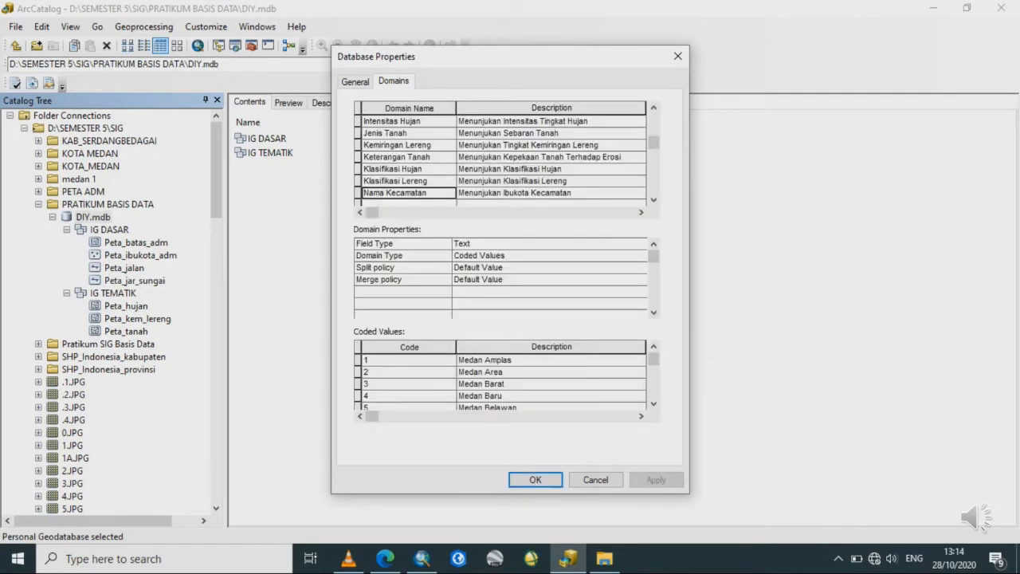
click(535, 480)
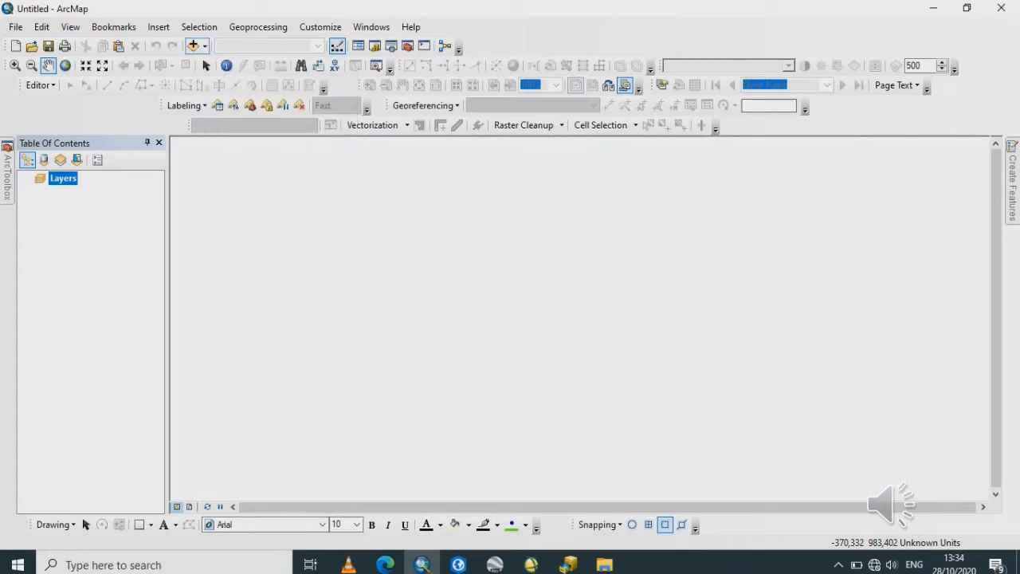
- In ArcMap, add the PETA ADM MEDAN.jpg image from the PETA ADM folder to the empty map
click(204, 45)
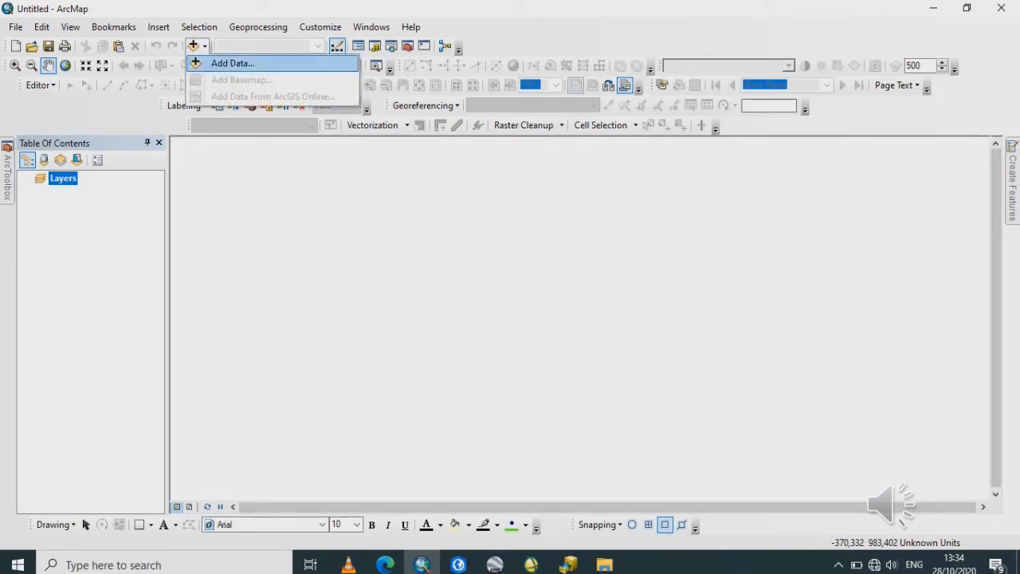
click(233, 64)
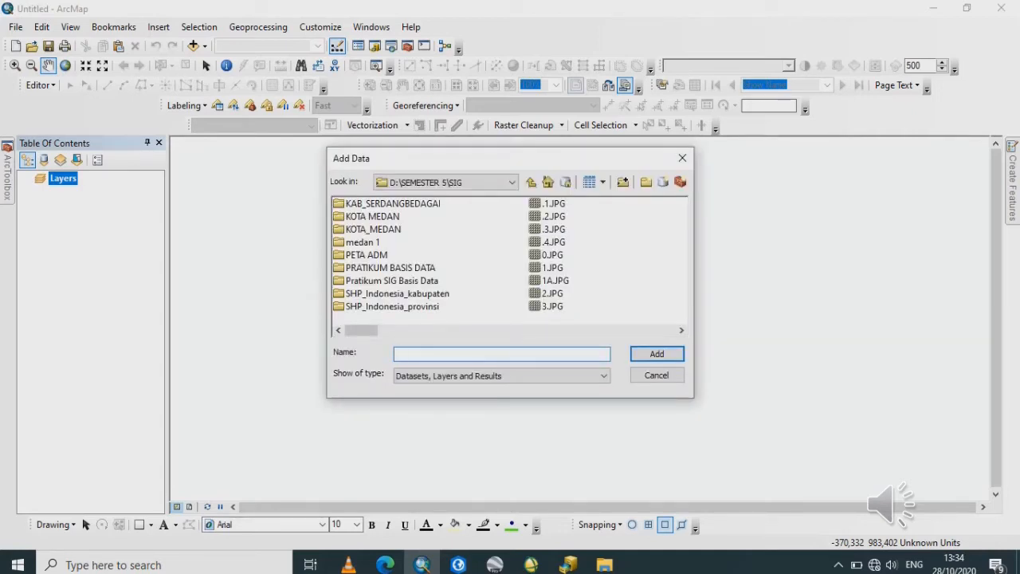
double_click(367, 255)
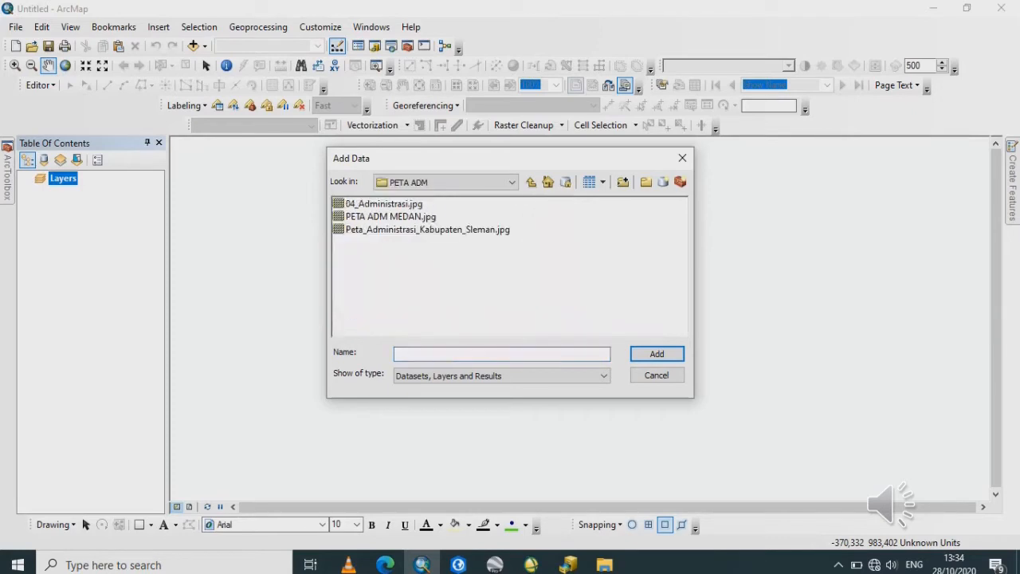
click(390, 216)
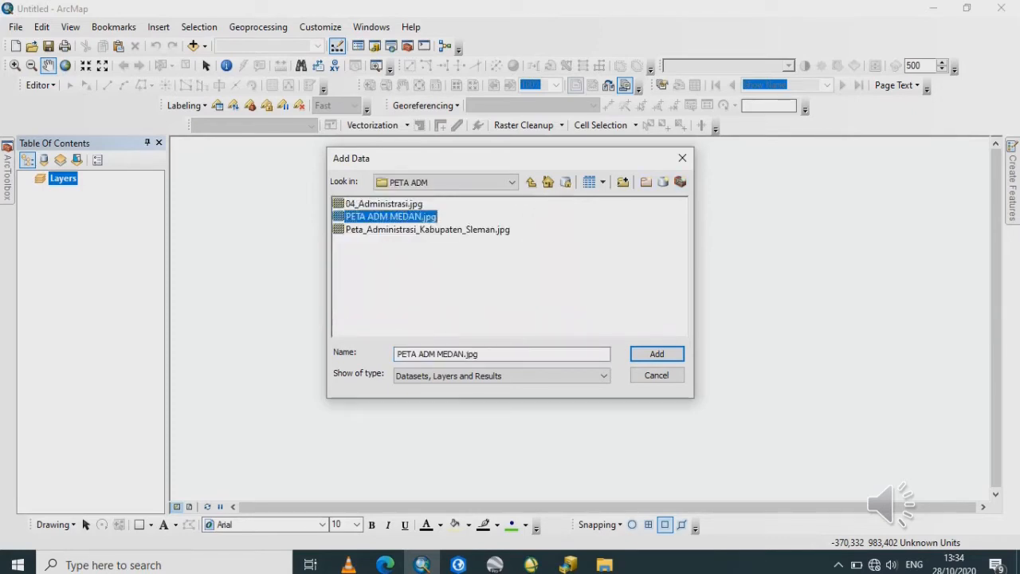
click(657, 353)
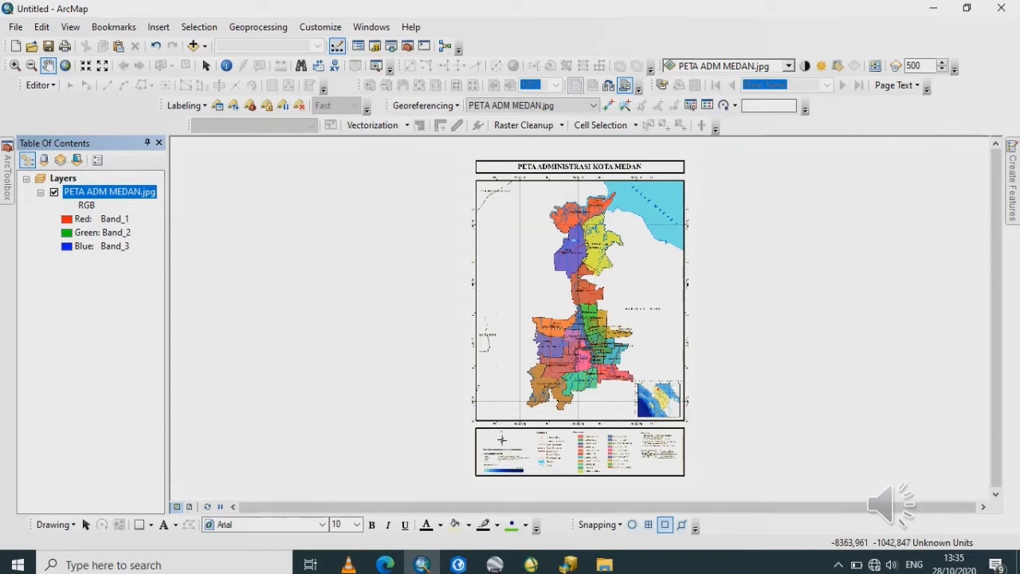
- Examine the coordinate labels at the map image's upper-left corner and zoom in closely on the grid cross below "KABUPATEN LANGKAT"
click(14, 65)
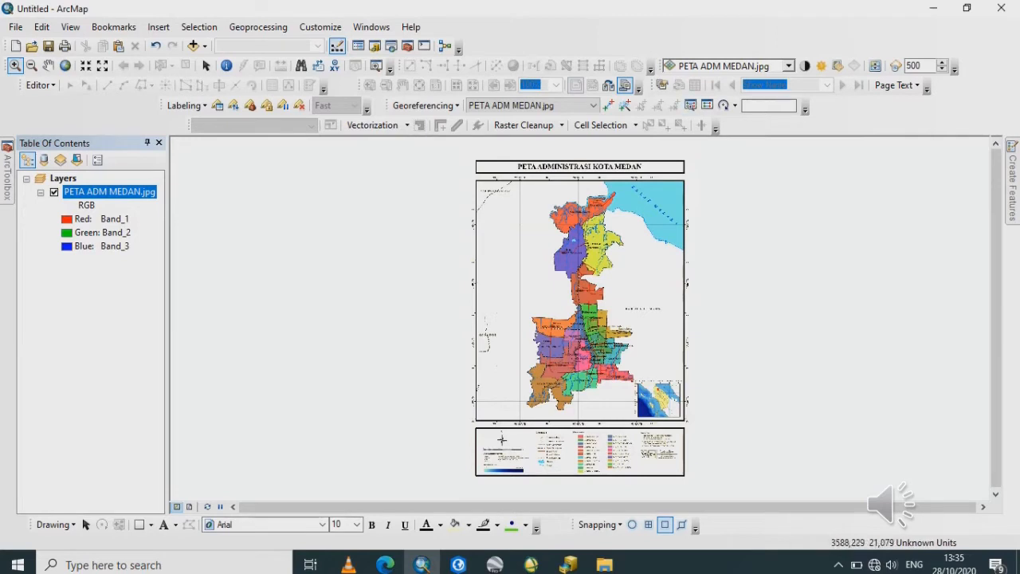
drag(466, 173, 542, 239)
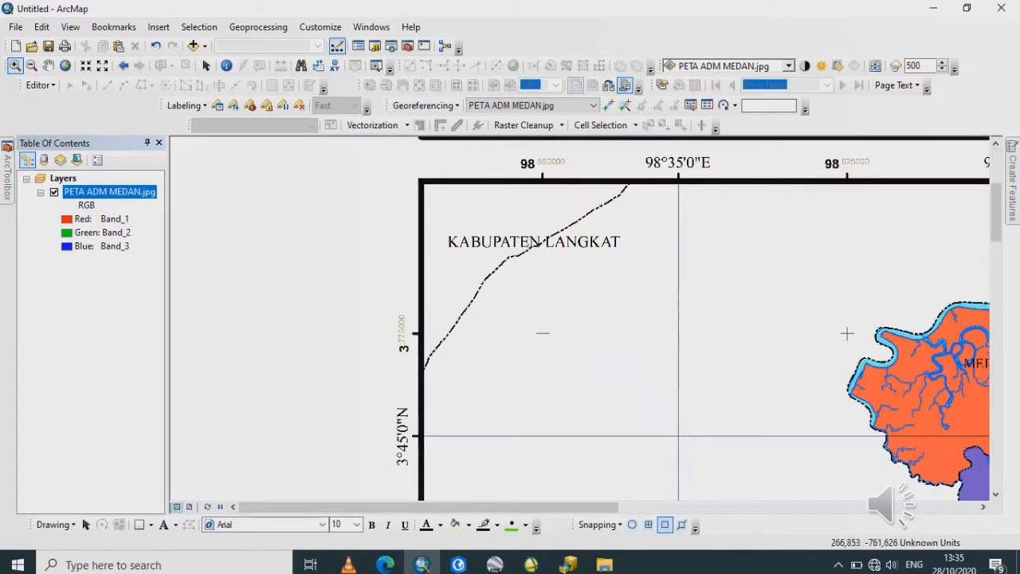
drag(403, 170, 598, 382)
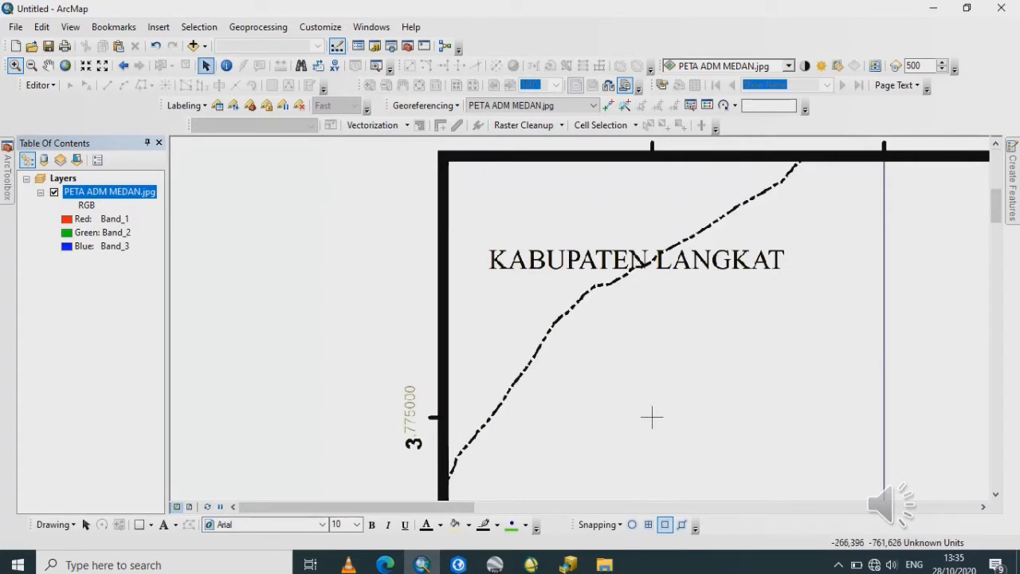
click(206, 66)
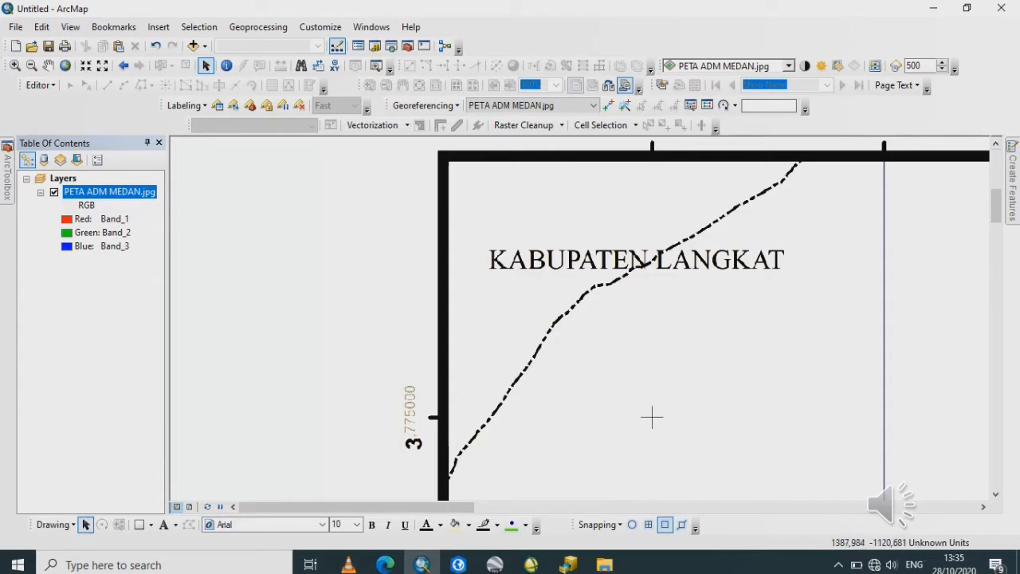
scroll(651, 416, up, 1)
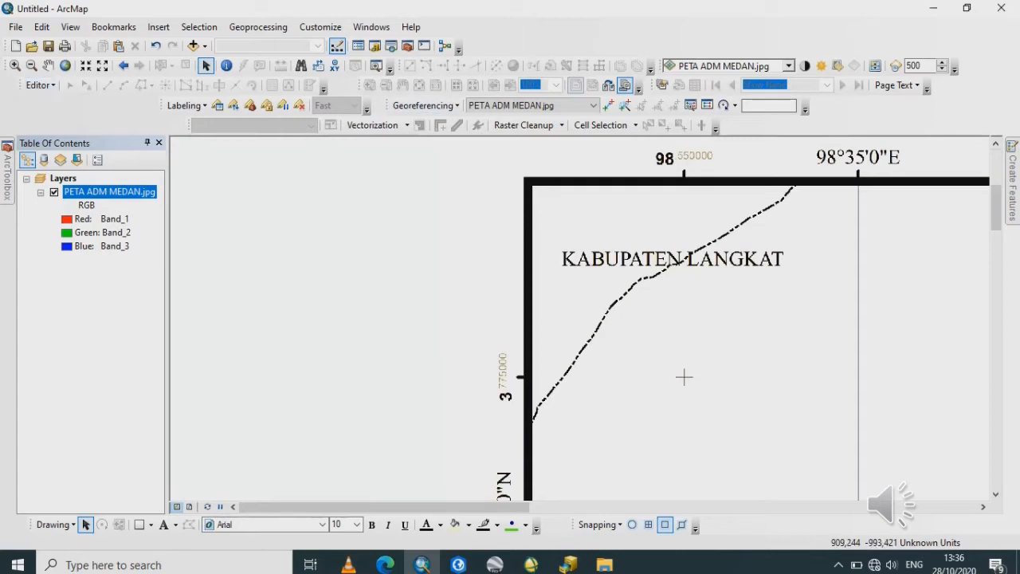
click(14, 65)
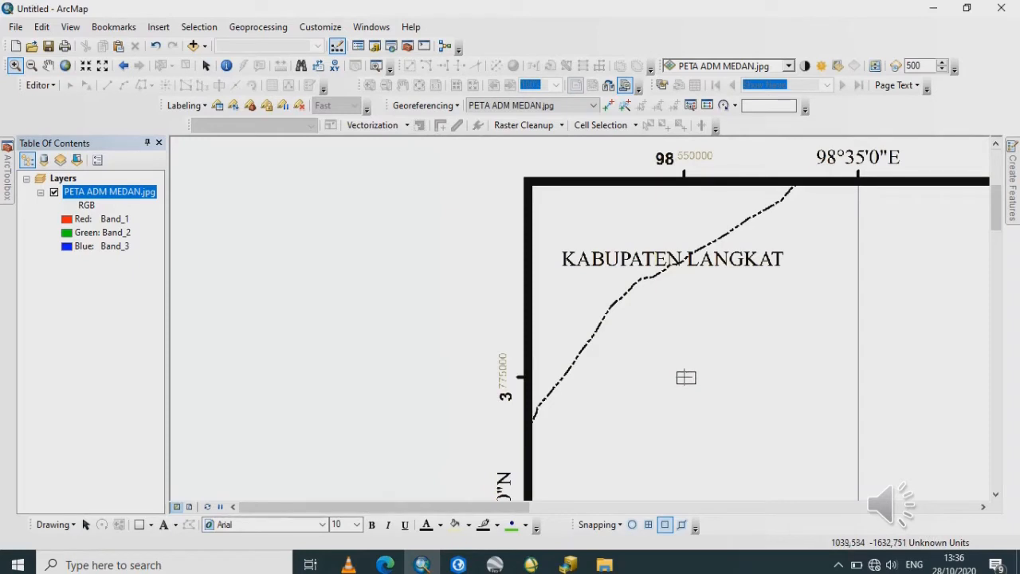
click(683, 377)
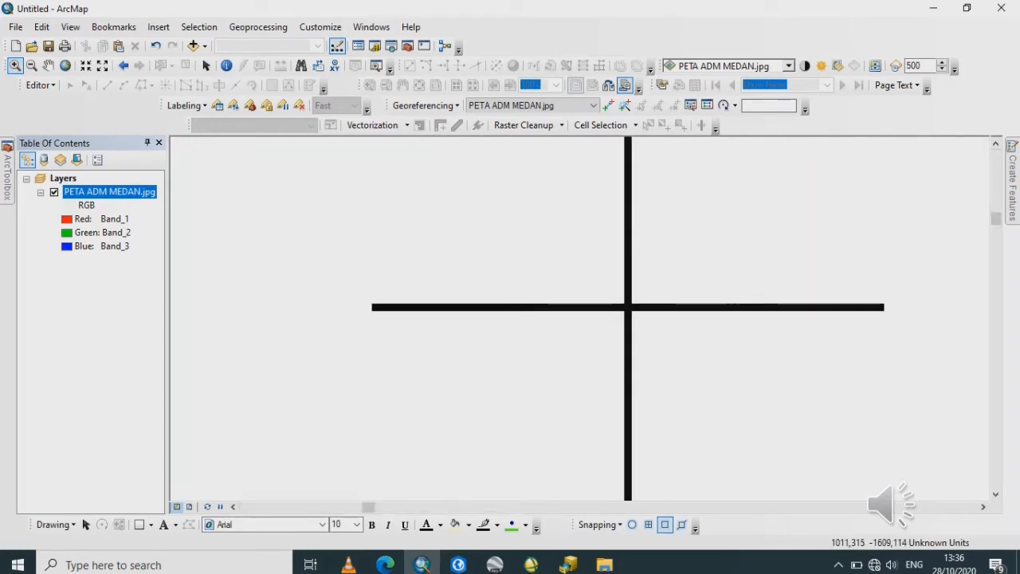
- Place the first georeferencing control point at the exact center of the map image's upper-left grid cross
click(612, 291)
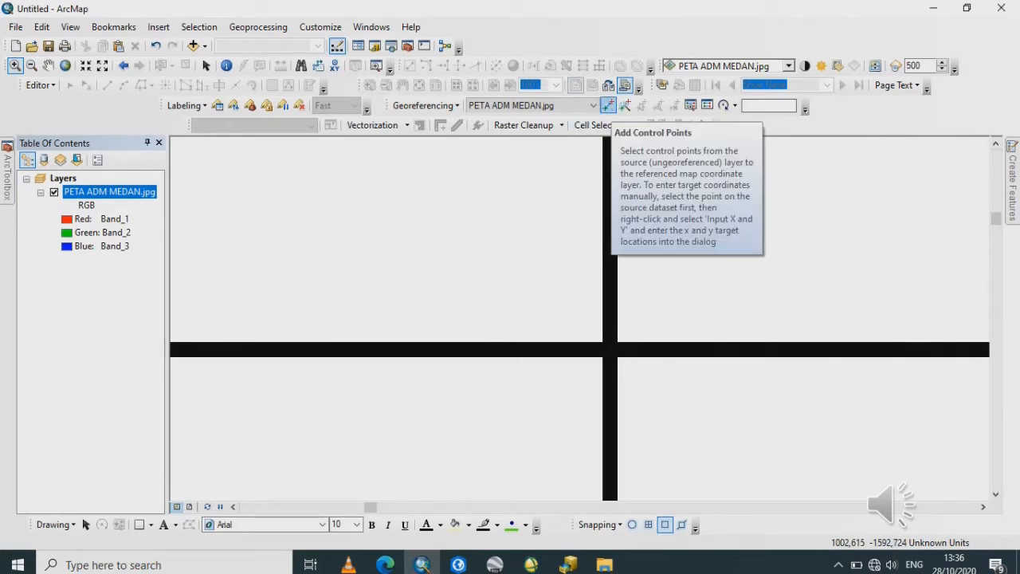
click(608, 106)
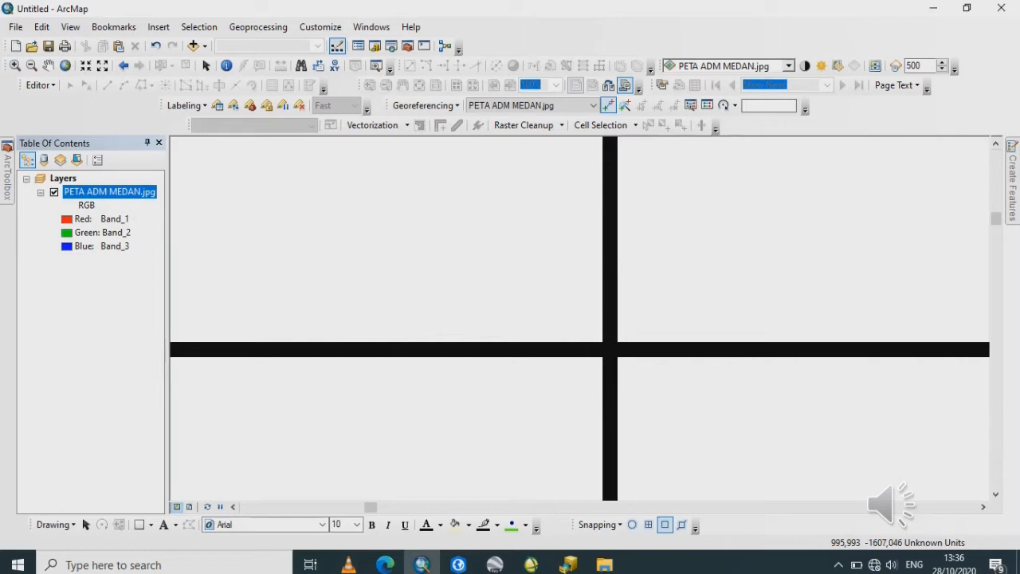
click(610, 350)
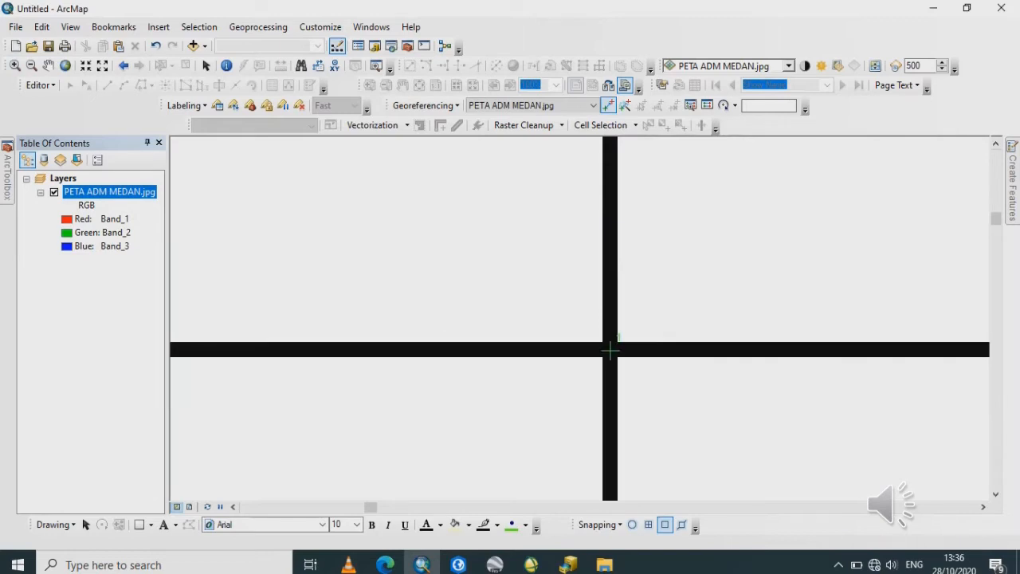
- Assign the first control point the map coordinates X 550000 and Y 775000
right_click(610, 350)
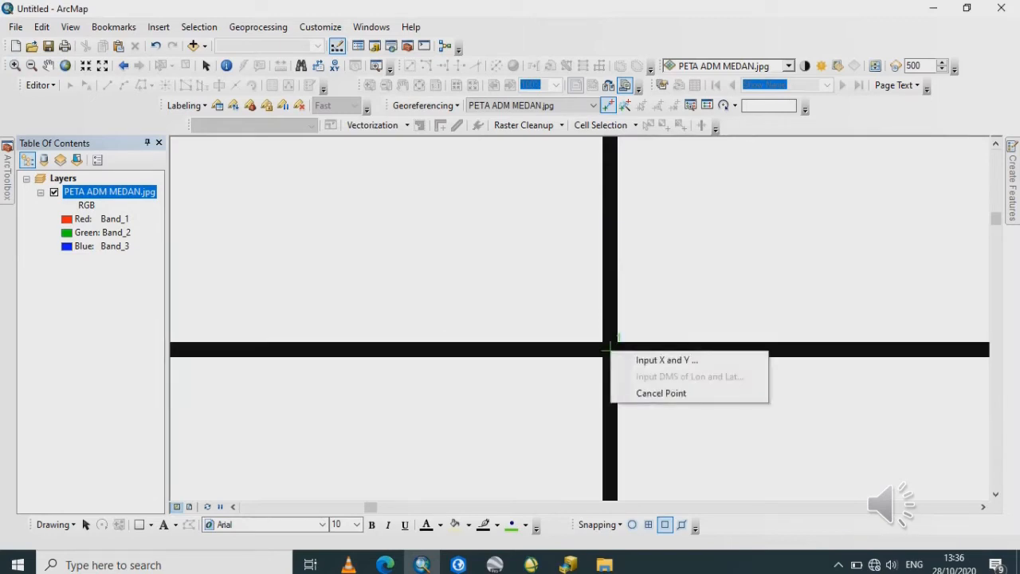
click(666, 360)
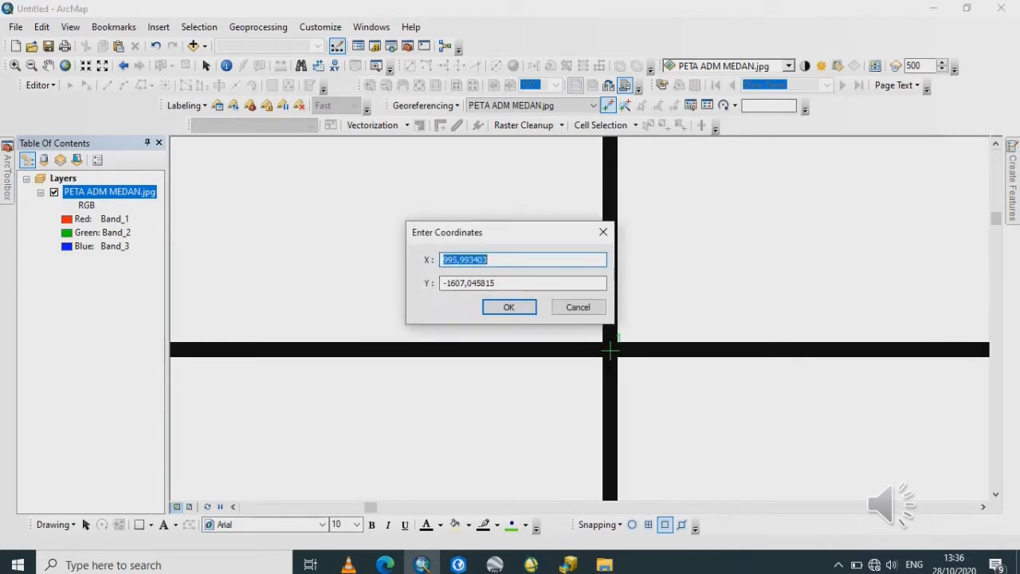
text(550)
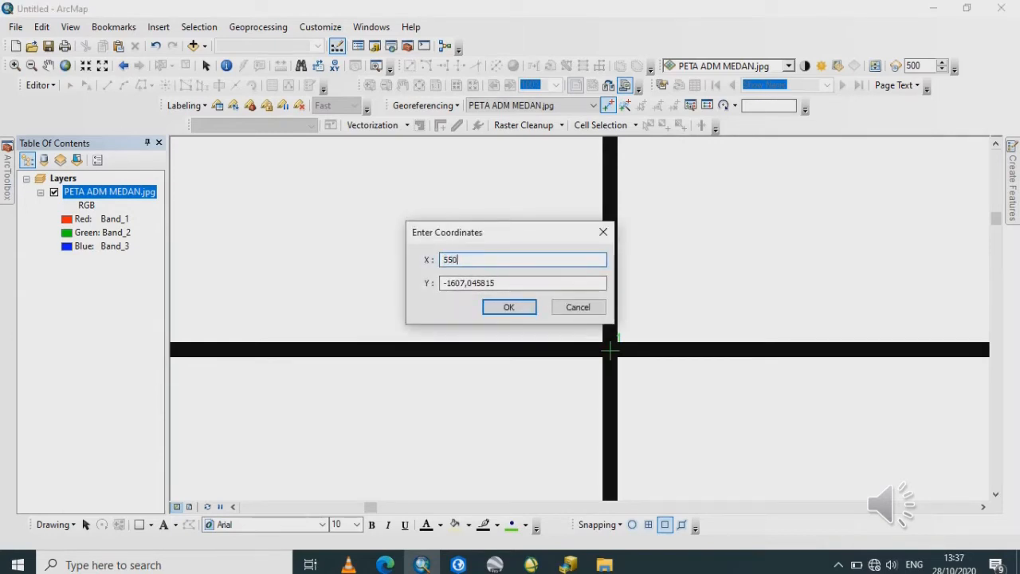
text(000)
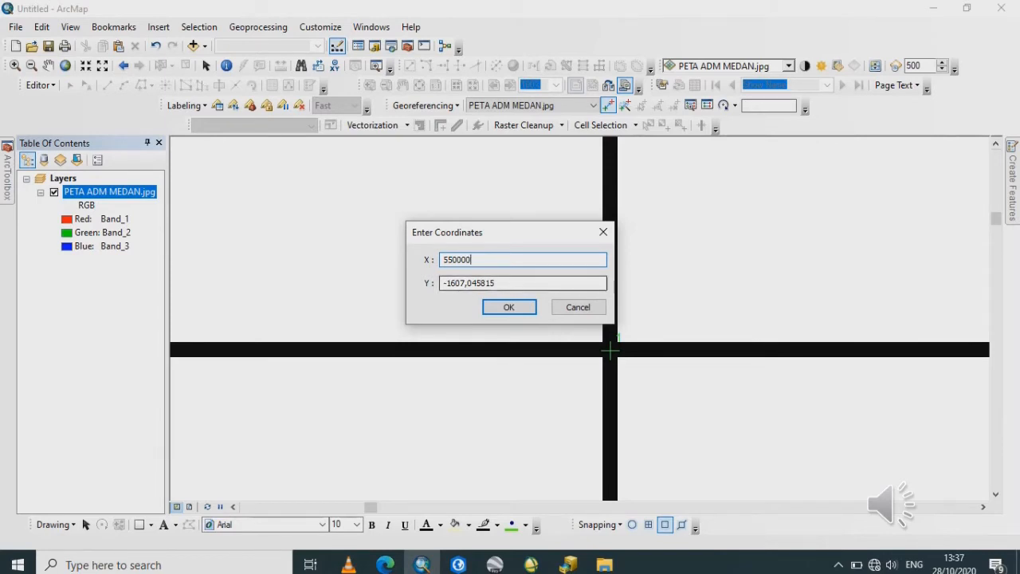
click(505, 284)
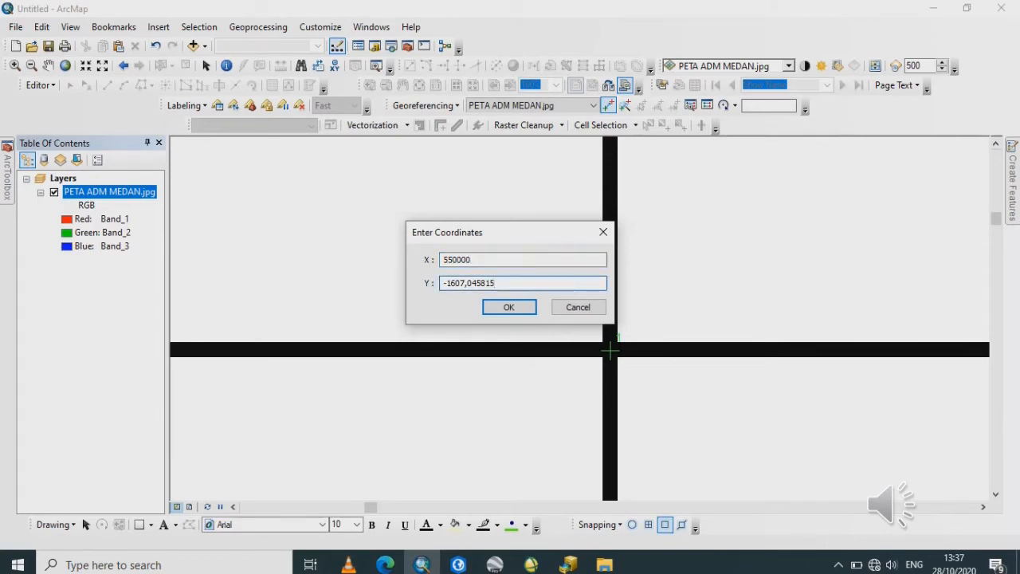
key(BackSpace)
key(BackSpace)
key(BackSpace)
key(BackSpace)
key(BackSpace)
key(BackSpace)
key(BackSpace)
key(BackSpace)
key(BackSpace)
key(BackSpace)
key(BackSpace)
key(BackSpace)
text(775000)
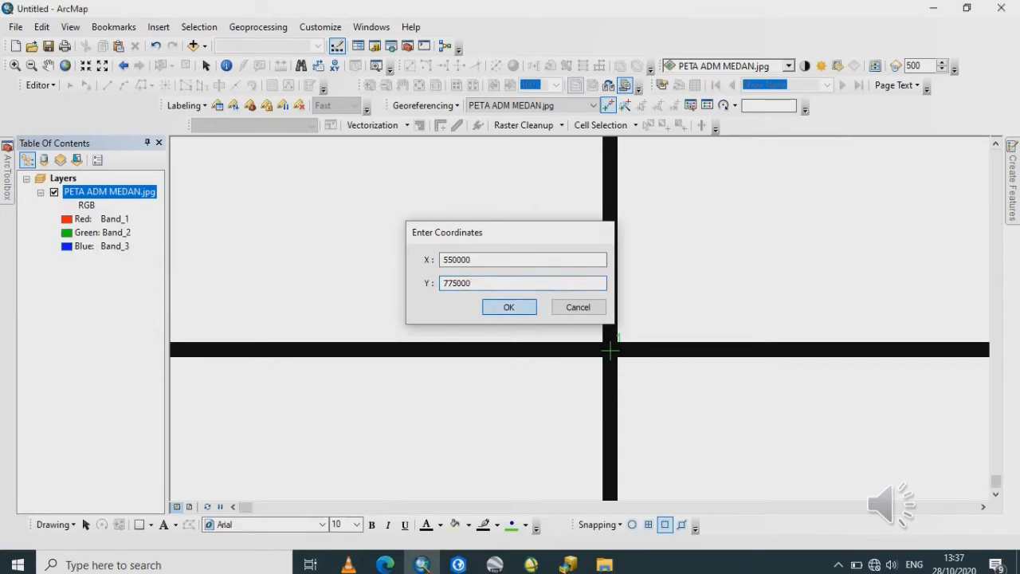
click(509, 306)
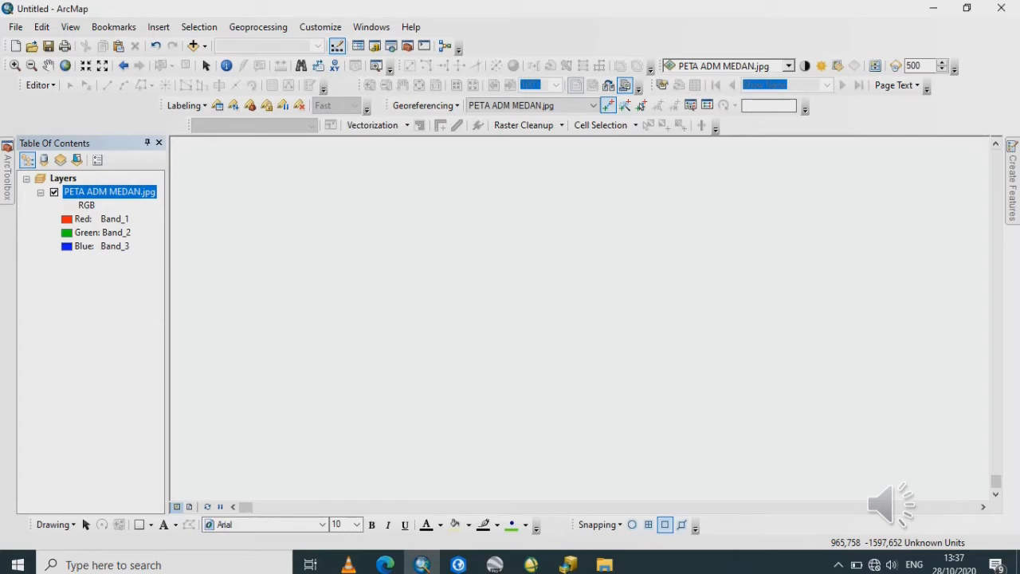
- Place the second control point at the center of the grid cross beside the "SELAT MALAKA" label in the map's upper-right area
right_click(137, 192)
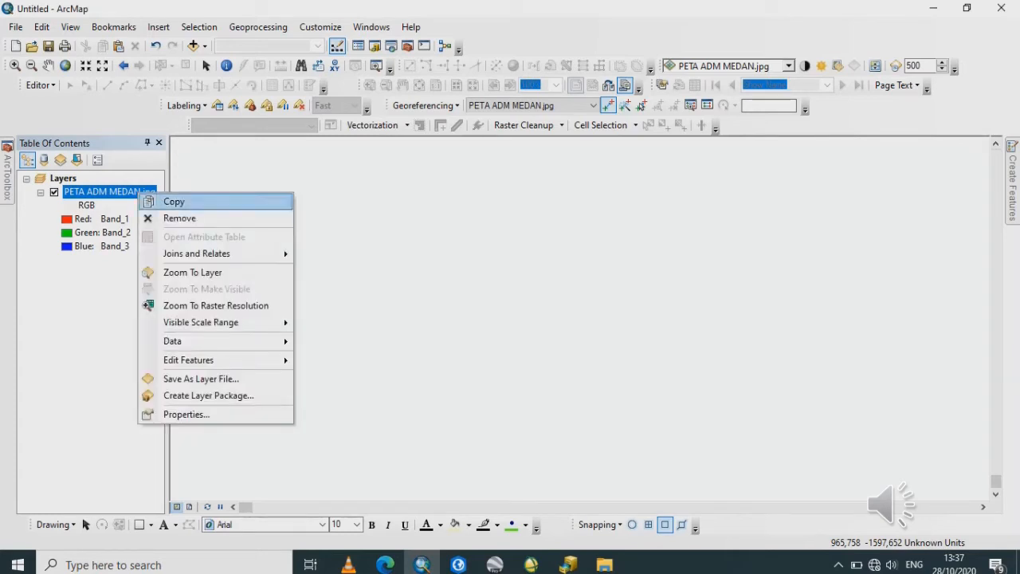
click(192, 271)
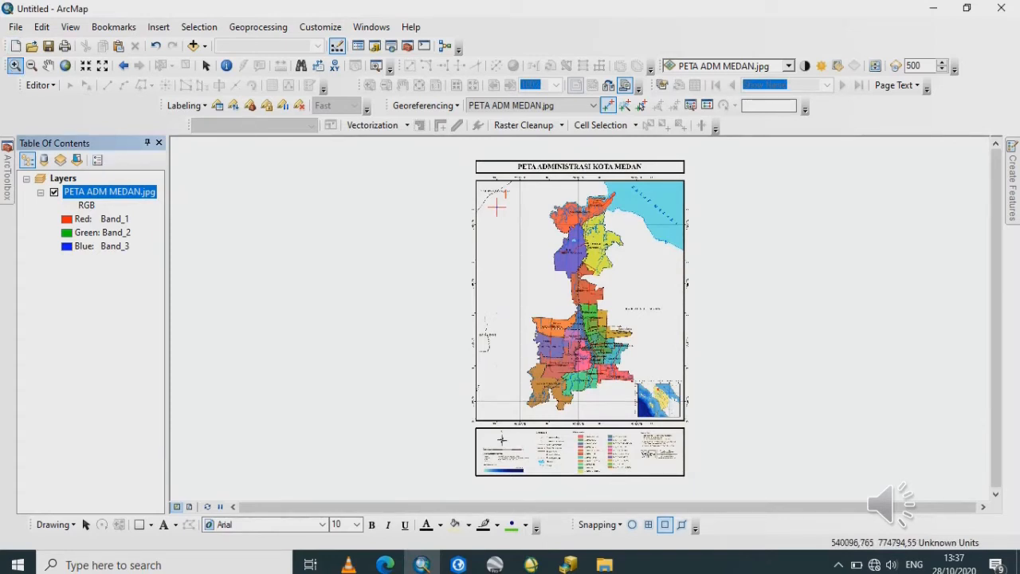
click(15, 66)
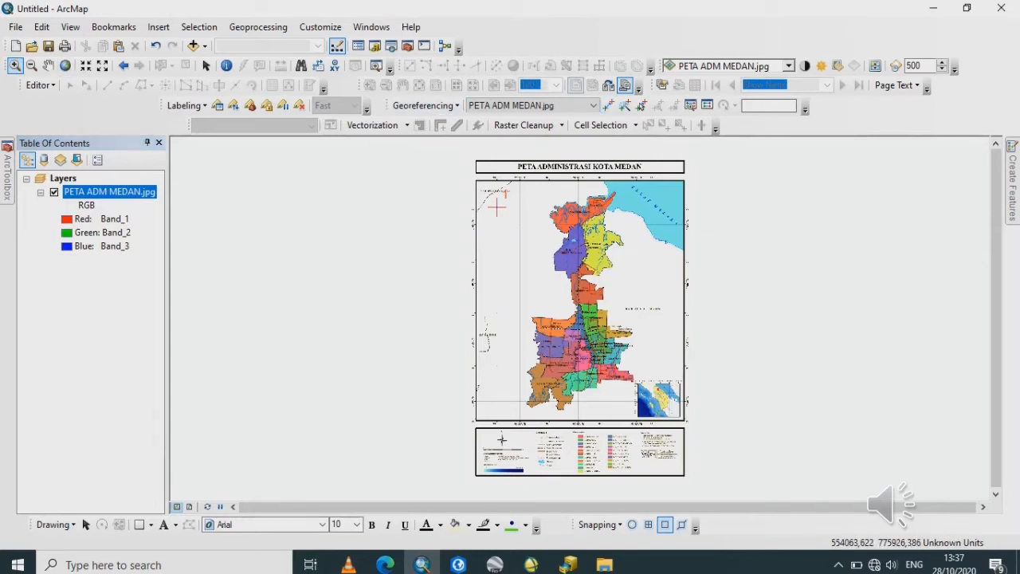
drag(629, 175, 700, 231)
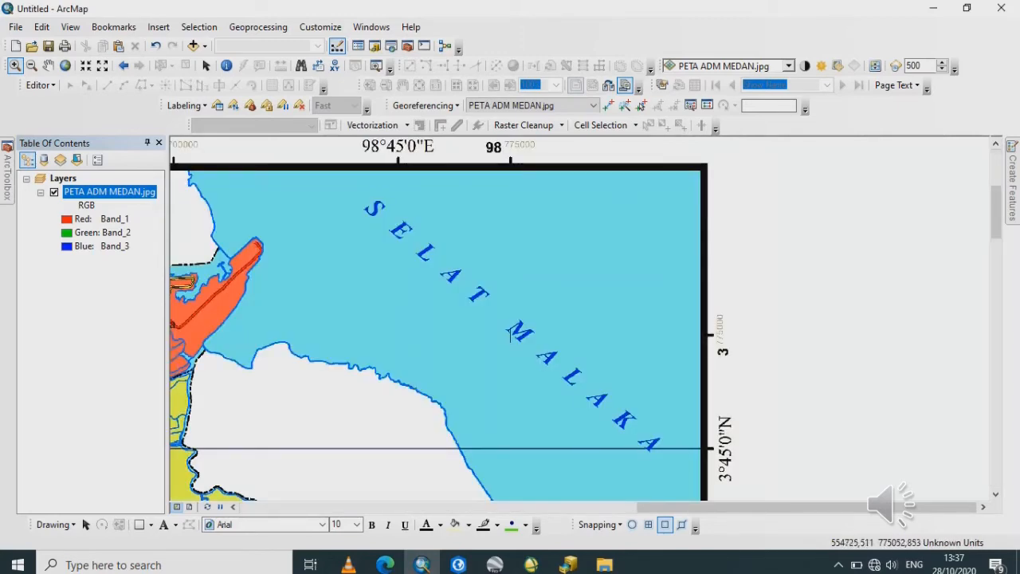
click(510, 335)
click(510, 334)
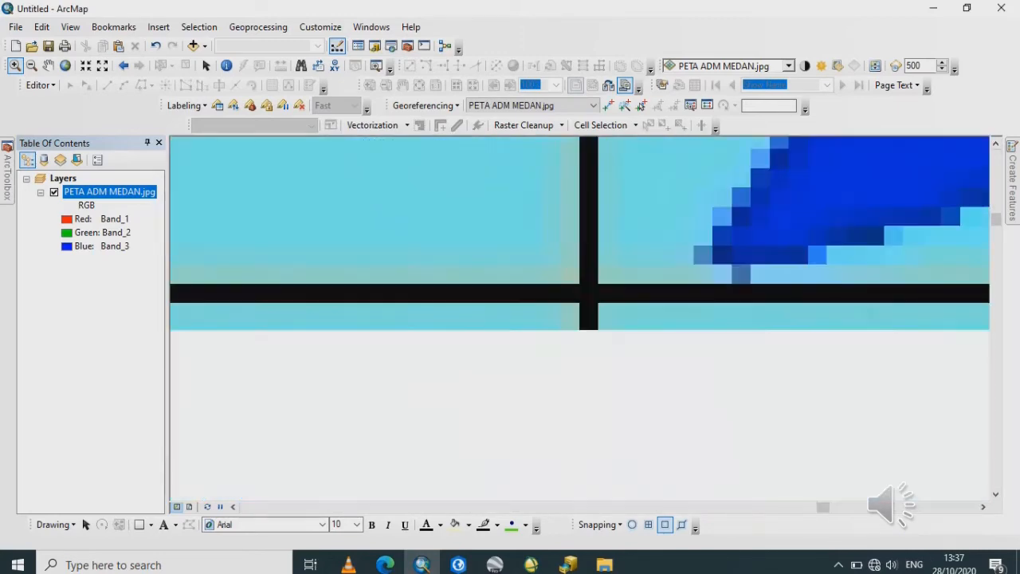
click(608, 105)
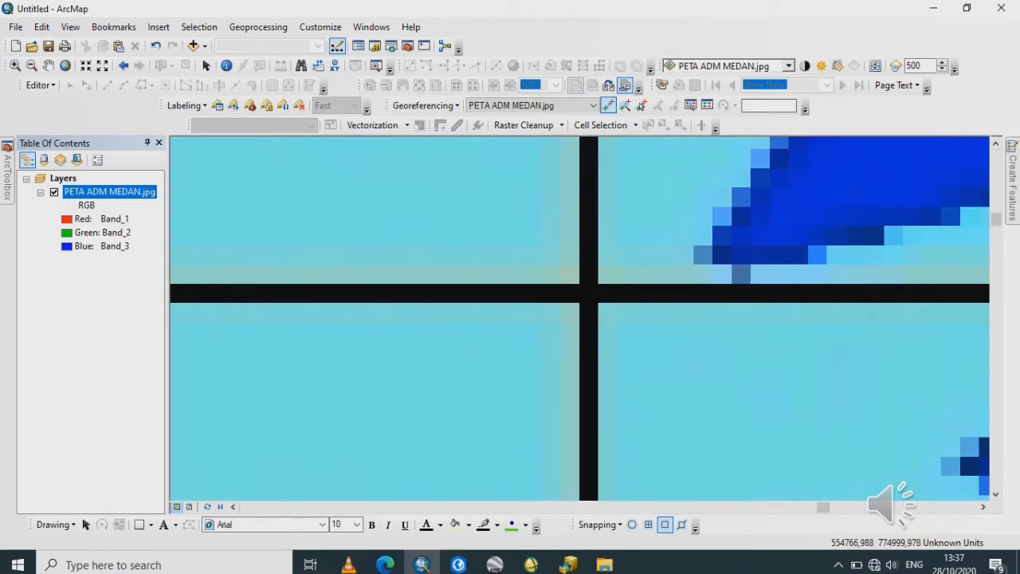
click(645, 304)
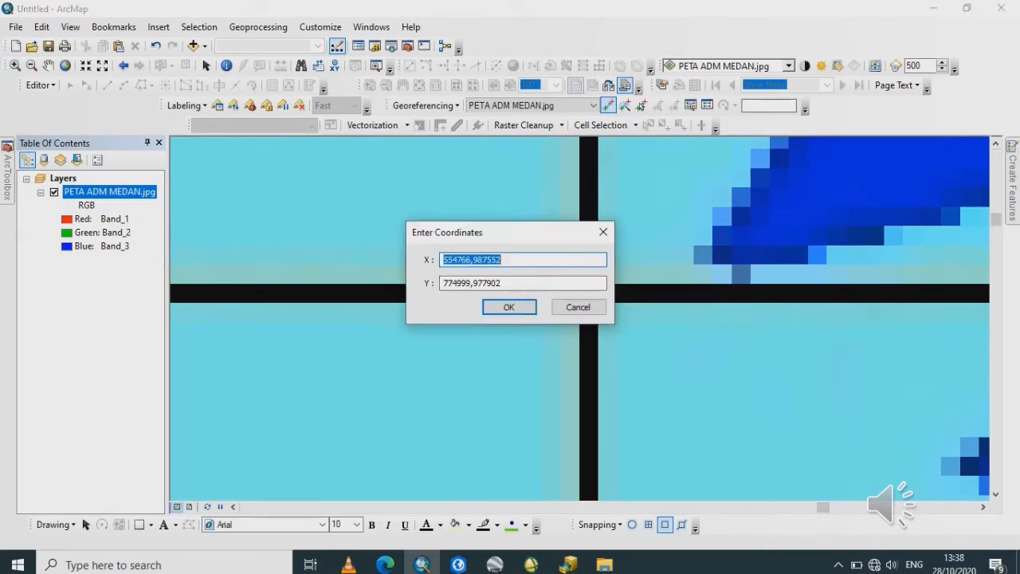
- Assign the second control point the map coordinates X 775000 and Y 775000
text(775000)
key(Tab)
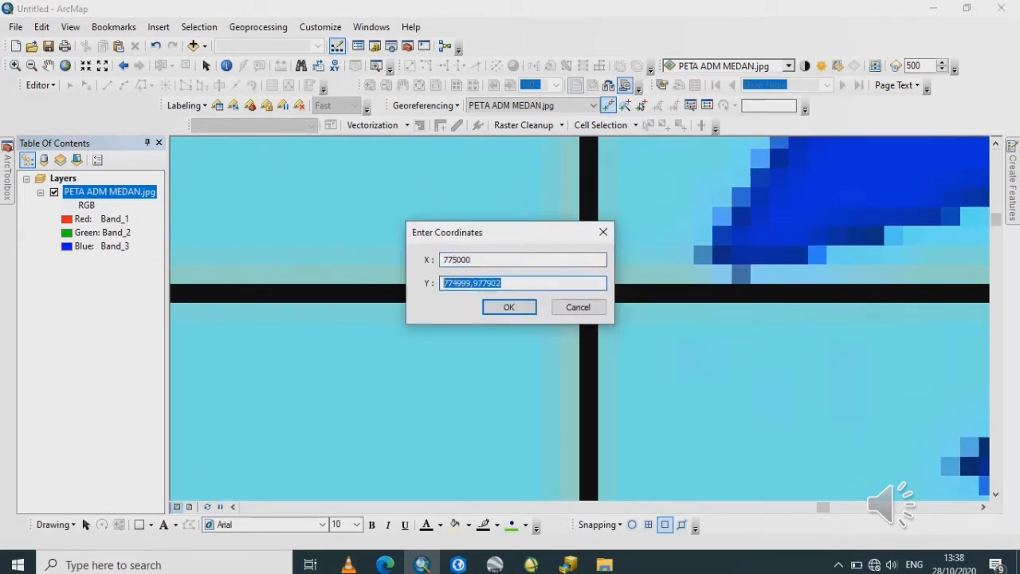
text(775000)
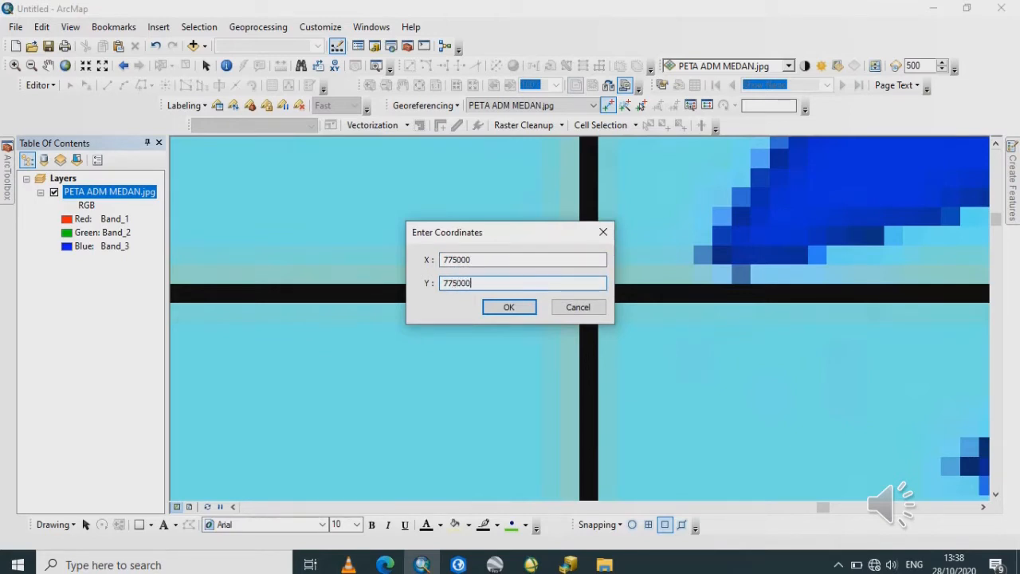
key(Return)
- Examine the grid cross above the inset map and the coordinate labels along the map's lower-right edge
right_click(141, 192)
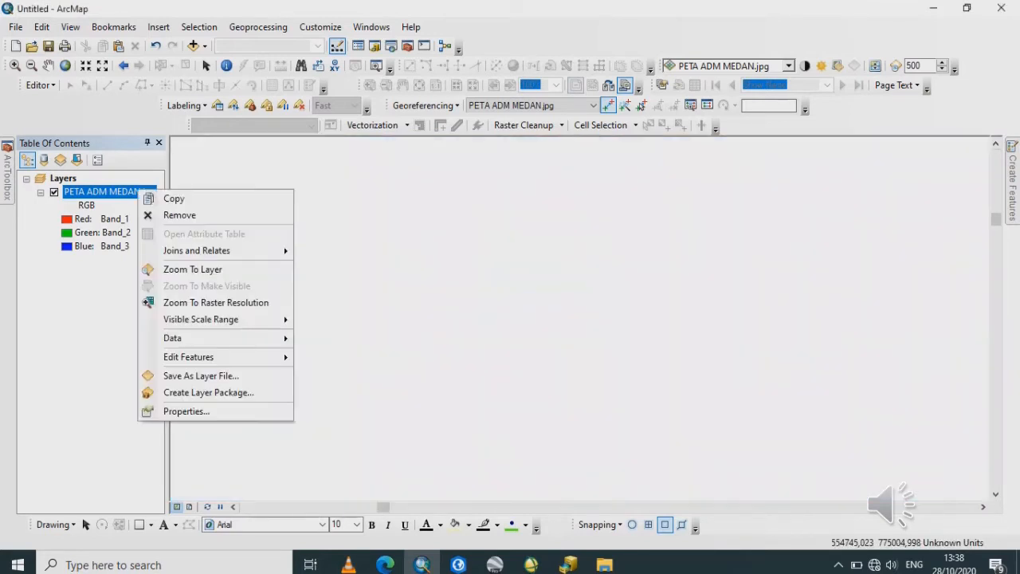
click(196, 268)
click(15, 66)
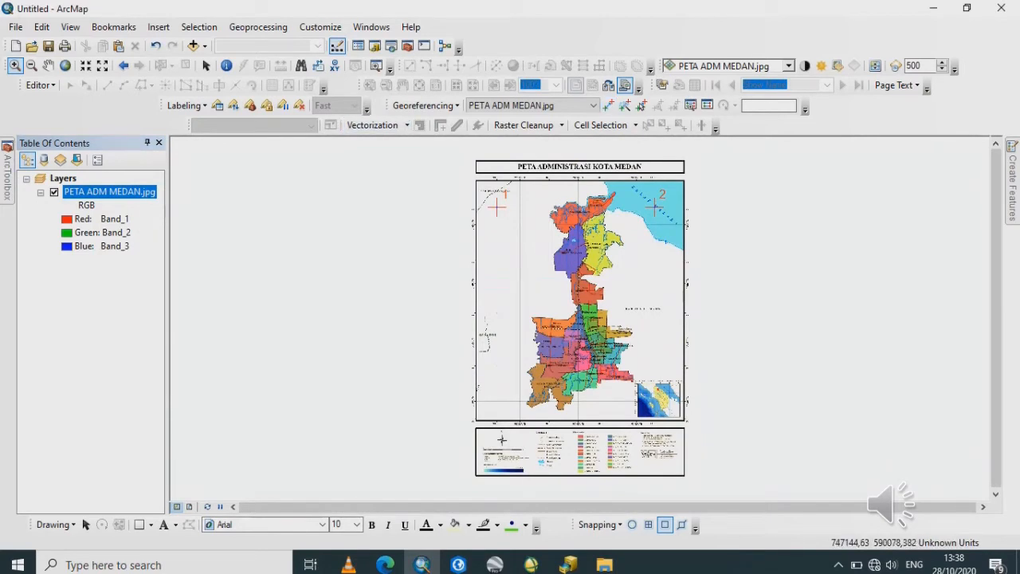
drag(634, 334, 701, 442)
drag(520, 225, 597, 261)
right_click(112, 192)
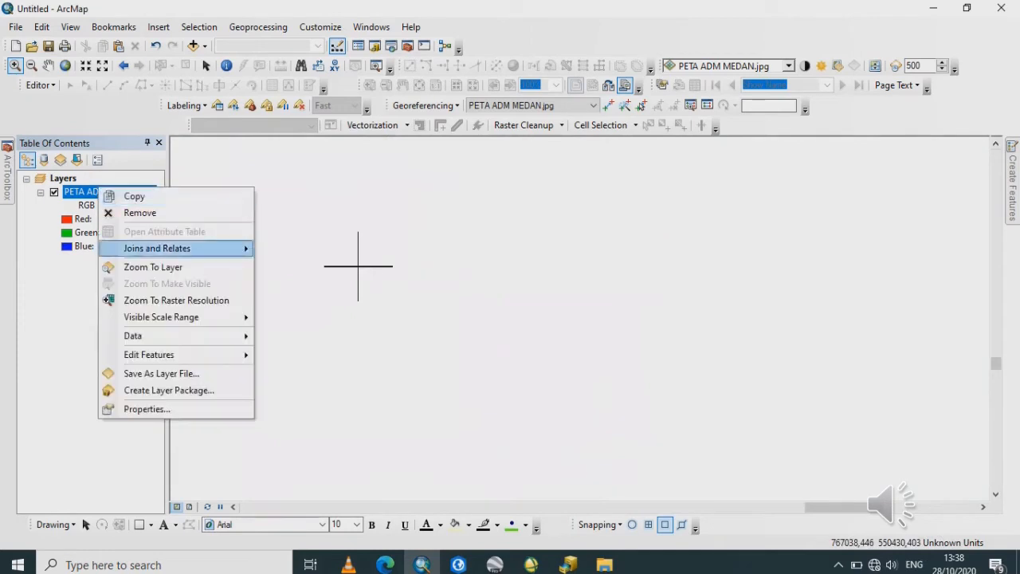
click(155, 266)
drag(633, 350, 702, 379)
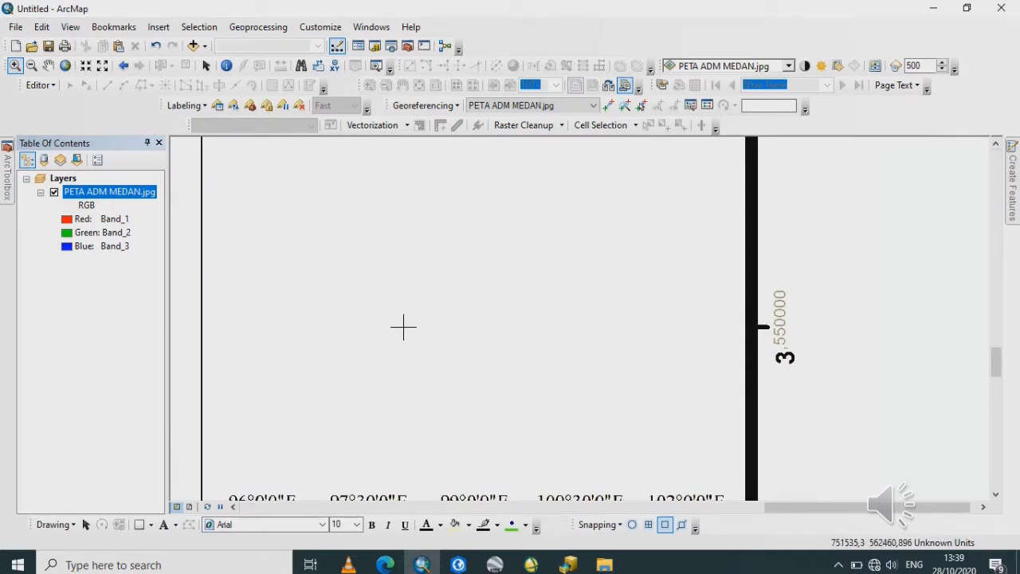
right_click(95, 189)
click(149, 266)
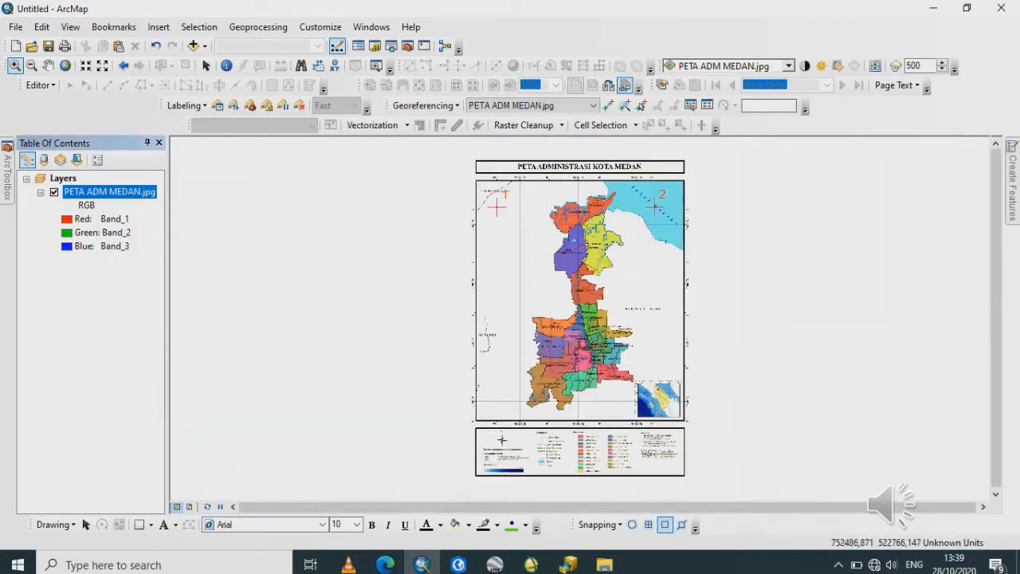
- Place the third control point at the center of the grid cross above the inset map
drag(626, 350, 704, 426)
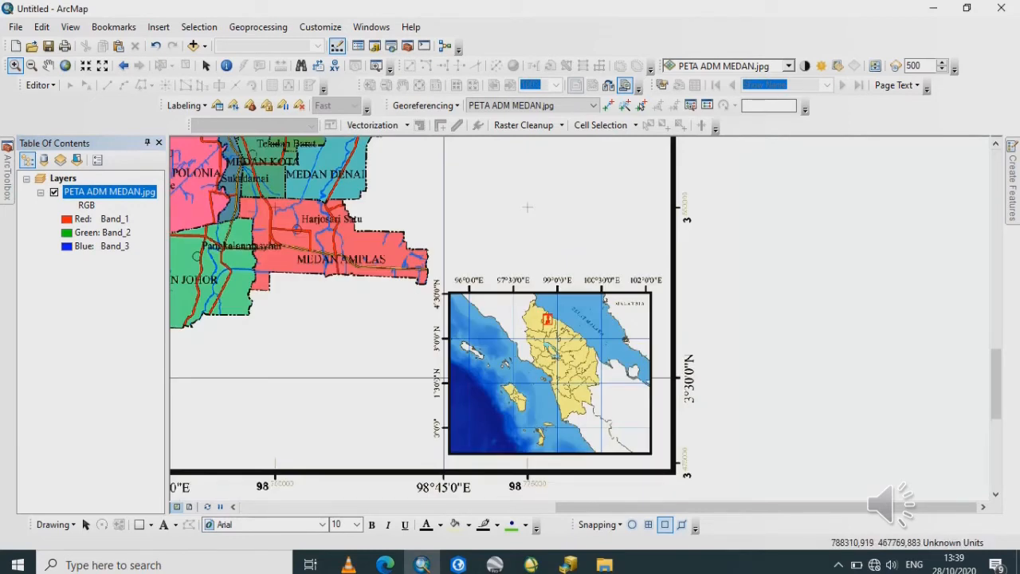
click(526, 207)
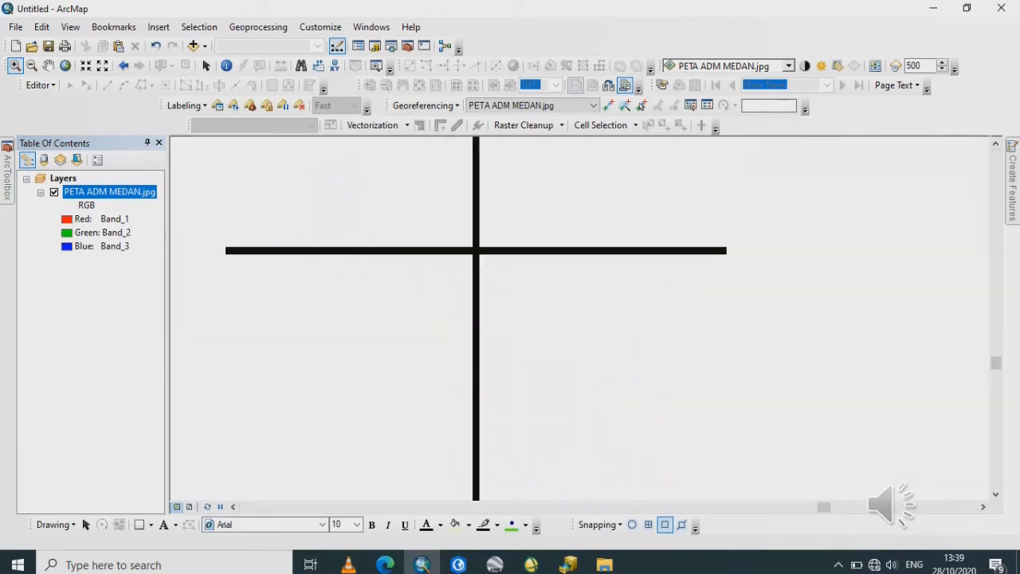
drag(430, 173, 537, 309)
click(608, 105)
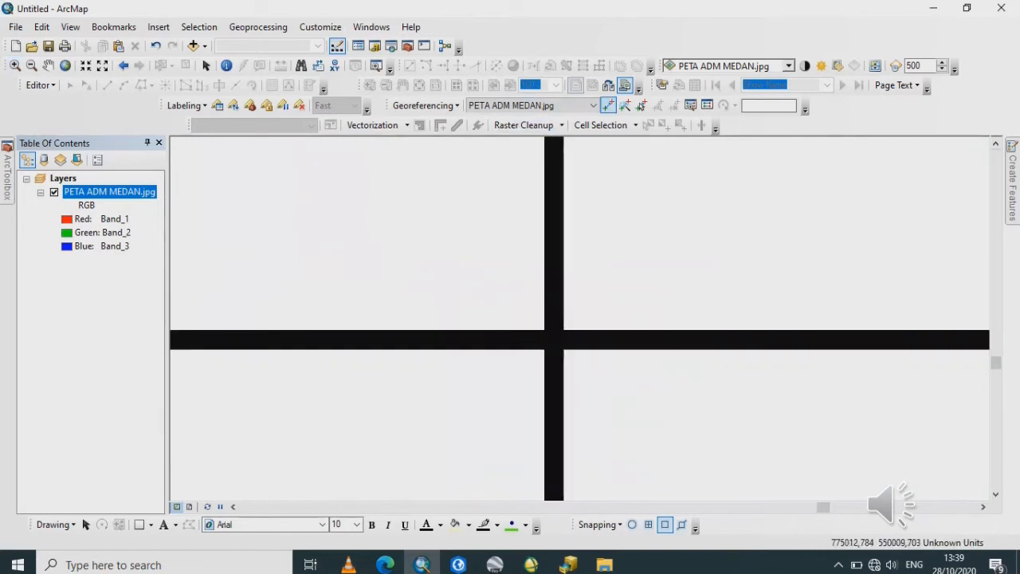
click(553, 340)
- Assign the third control point the map coordinates X 775000 and Y 550000
right_click(553, 341)
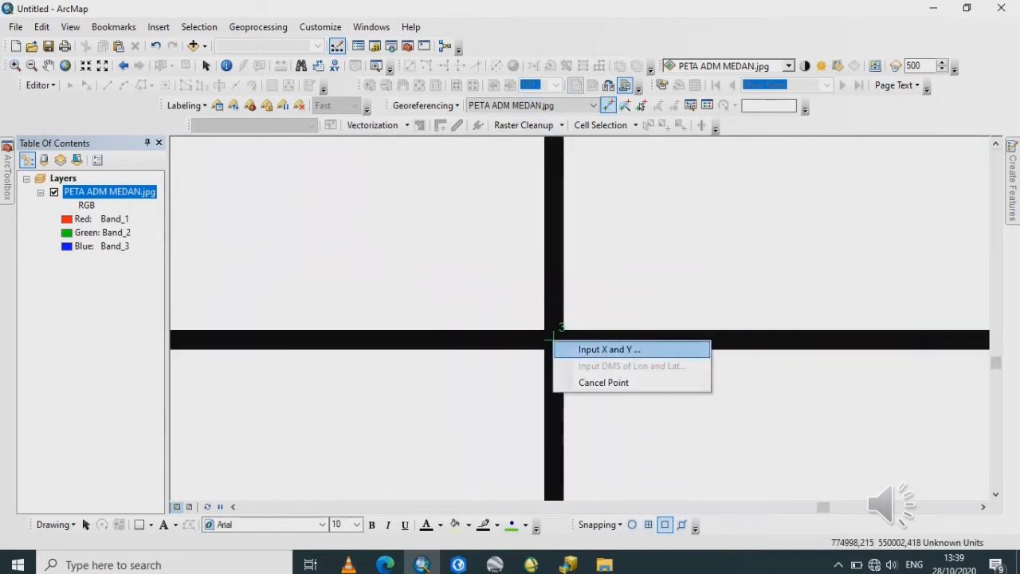
click(608, 351)
click(504, 259)
key(BackSpace)
key(BackSpace)
key(BackSpace)
key(BackSpace)
key(BackSpace)
key(BackSpace)
key(BackSpace)
key(BackSpace)
key(BackSpace)
key(BackSpace)
key(BackSpace)
text(5000)
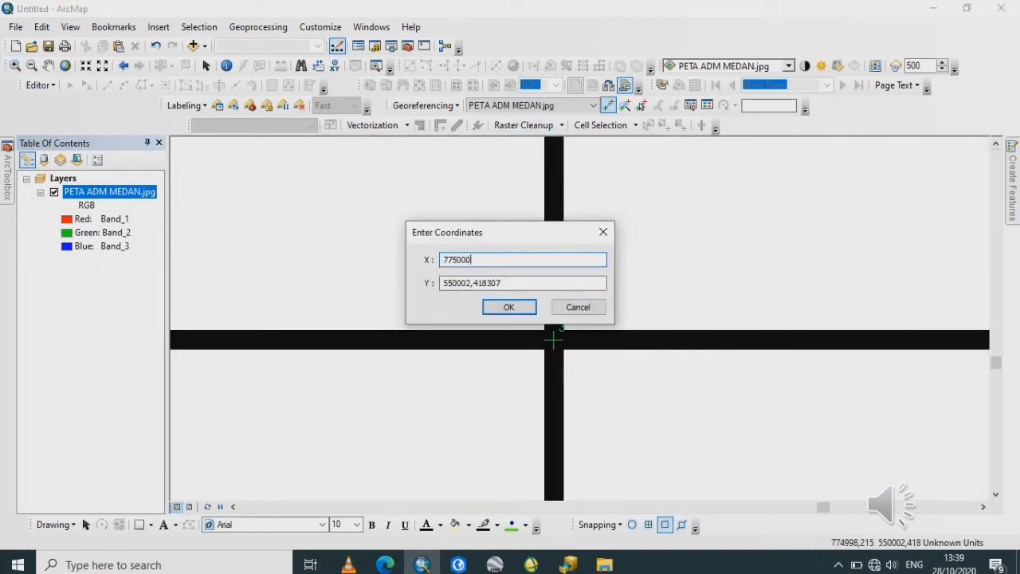
key(Tab)
key(End)
key(shift+Left)
key(shift+Left)
key(shift+Left)
key(shift+Left)
key(shift+Left)
key(shift+Left)
key(shift+Left)
key(shift+Left)
text(0)
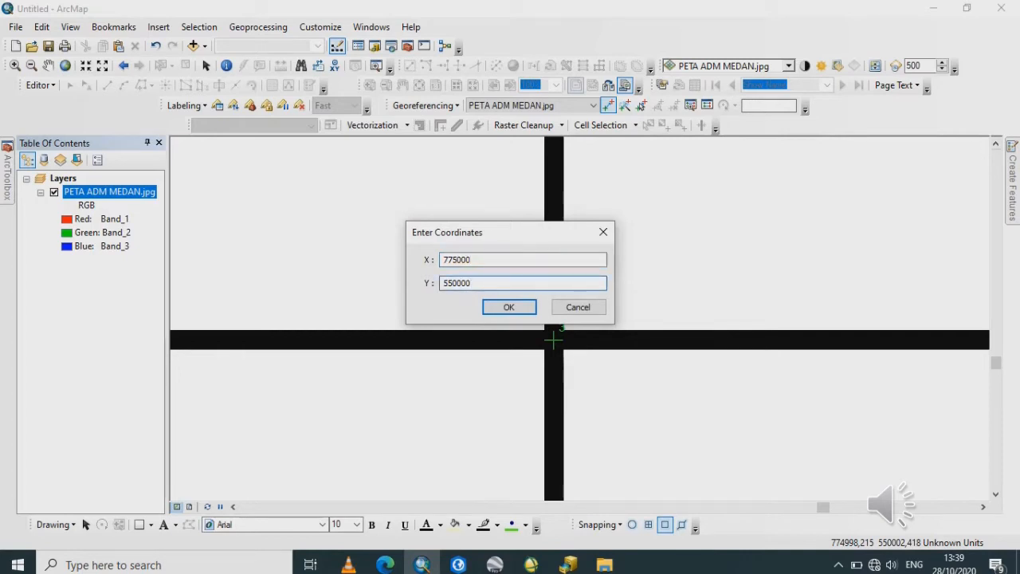
key(Return)
- Place the fourth control point at the center of the grid cross in the map's lower-left corner
right_click(91, 192)
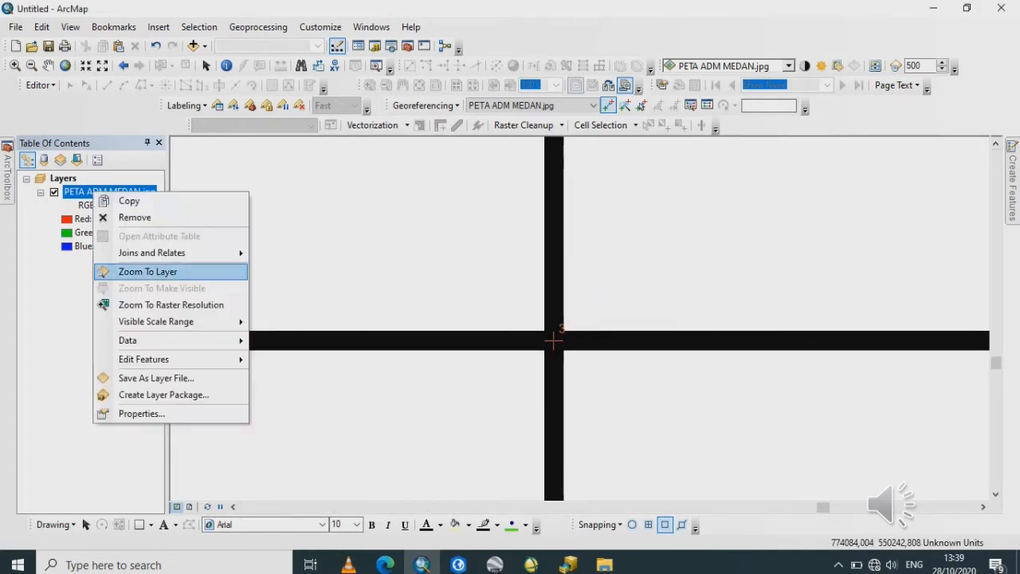
click(144, 270)
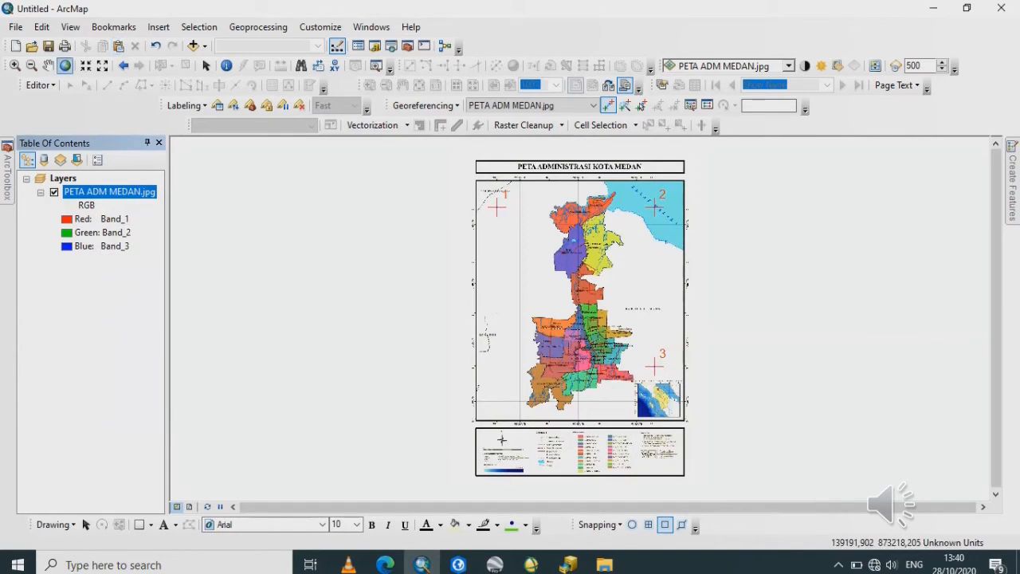
click(15, 65)
drag(468, 353, 529, 427)
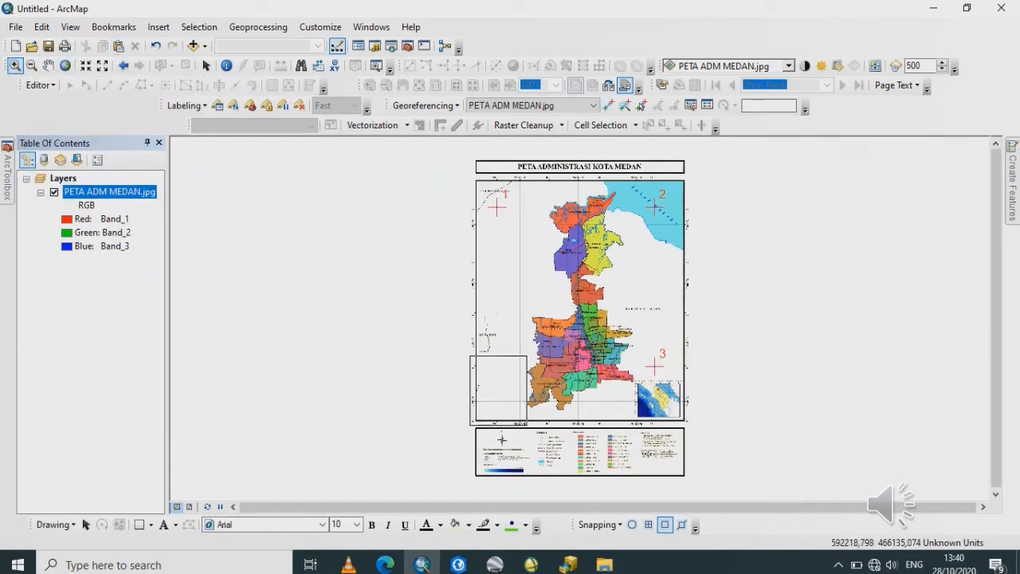
drag(456, 148, 575, 227)
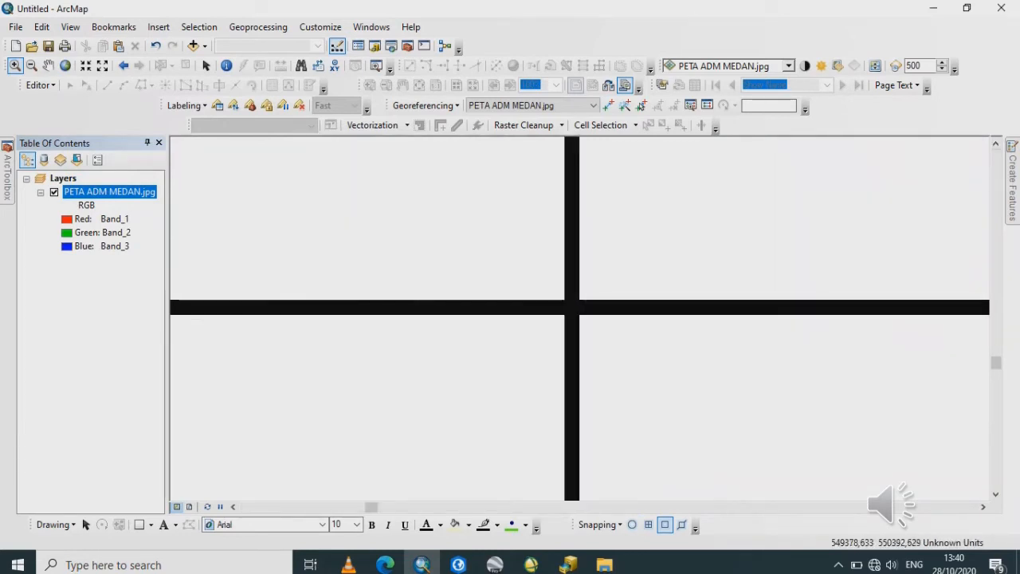
drag(374, 182, 836, 466)
click(608, 105)
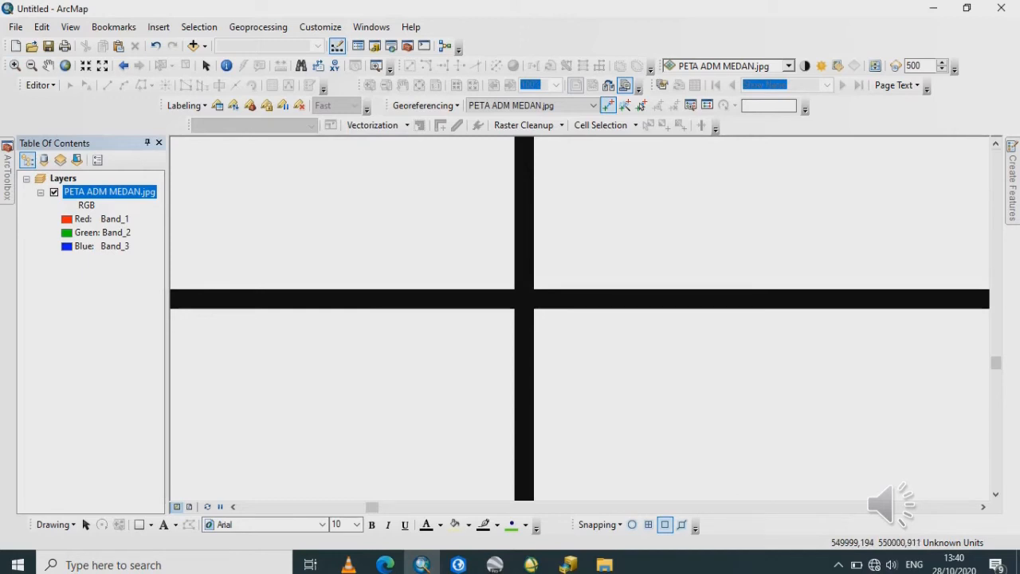
click(524, 298)
- Assign the fourth control point the map coordinates X 550000 and Y 550000
right_click(523, 298)
click(576, 307)
key(End)
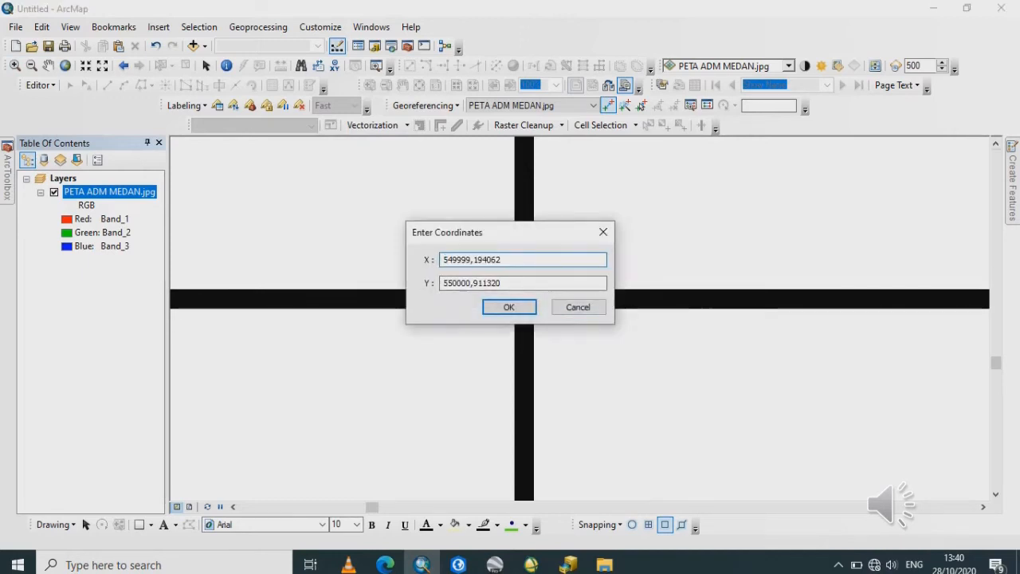
key(BackSpace)
key(BackSpace)
key(BackSpace)
key(BackSpace)
key(BackSpace)
key(BackSpace)
key(BackSpace)
key(BackSpace)
key(BackSpace)
key(BackSpace)
key(BackSpace)
key(BackSpace)
text(50000)
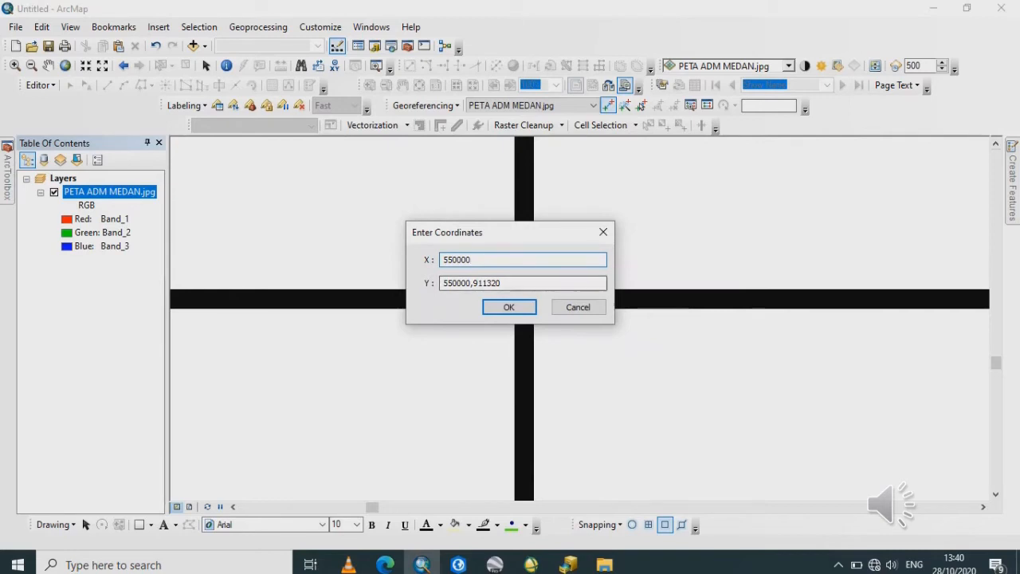
key(Tab)
key(End)
key(BackSpace)
key(BackSpace)
key(BackSpace)
key(BackSpace)
key(BackSpace)
key(BackSpace)
key(BackSpace)
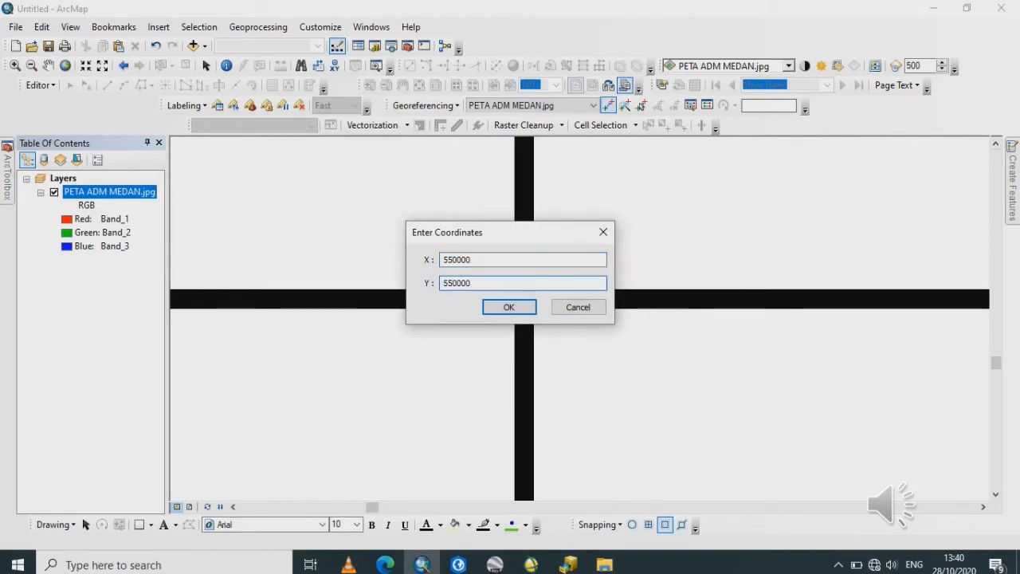
key(Return)
- Review the total RMS error of the four control point links and update the georeferencing of PETA ADM MEDAN.jpg
right_click(132, 192)
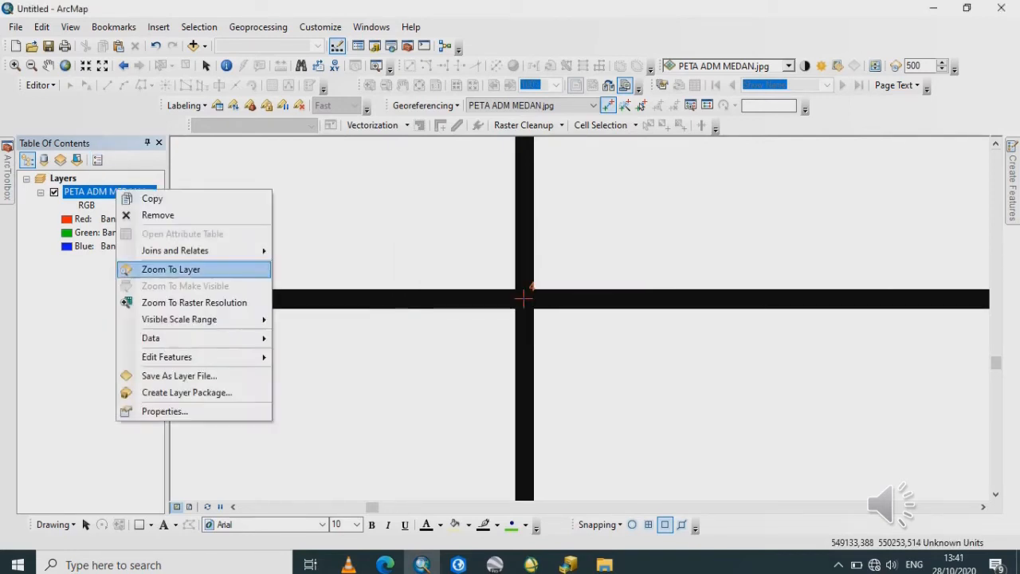
click(171, 268)
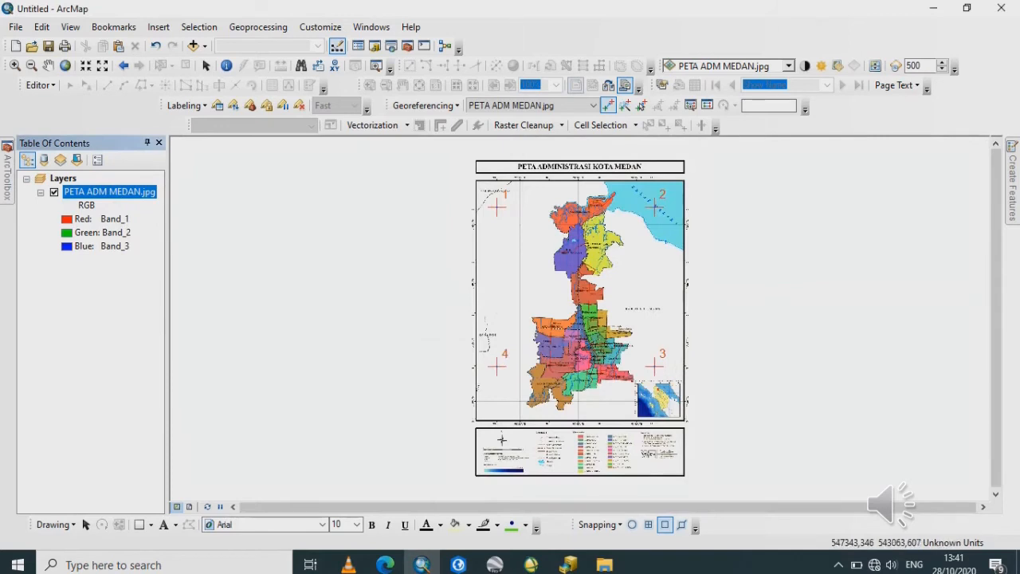
click(206, 65)
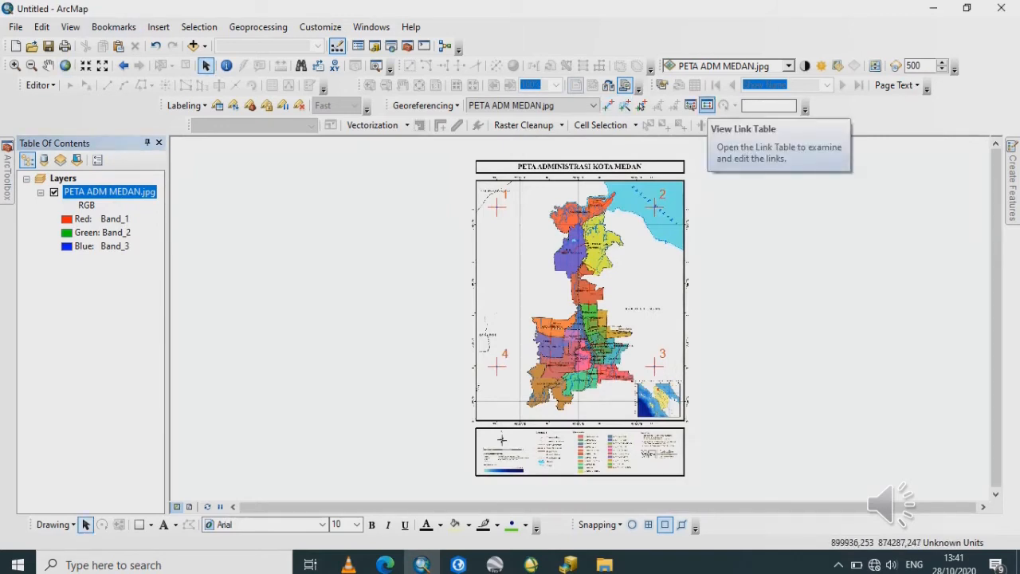
click(707, 105)
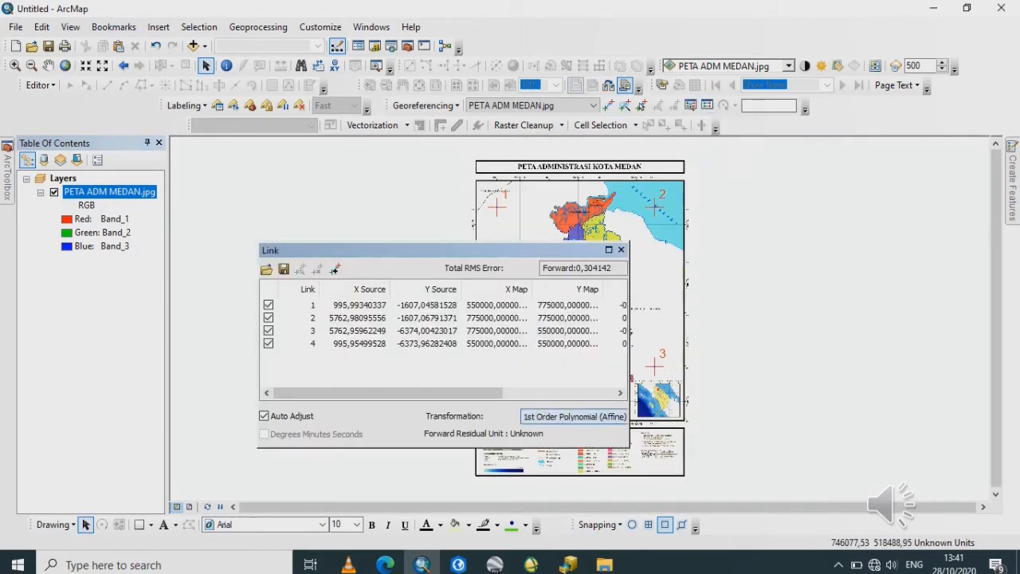
double_click(581, 268)
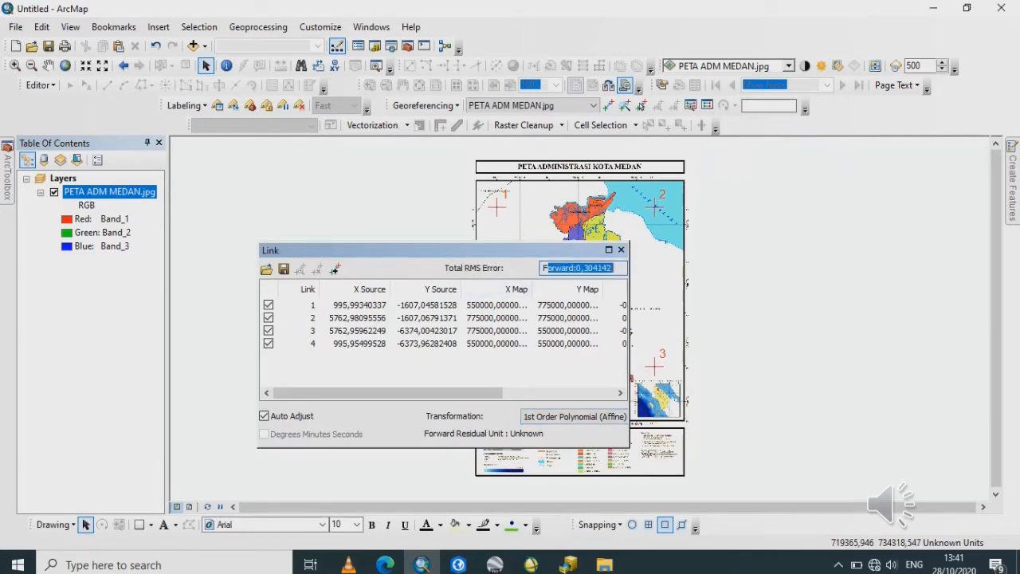
click(613, 268)
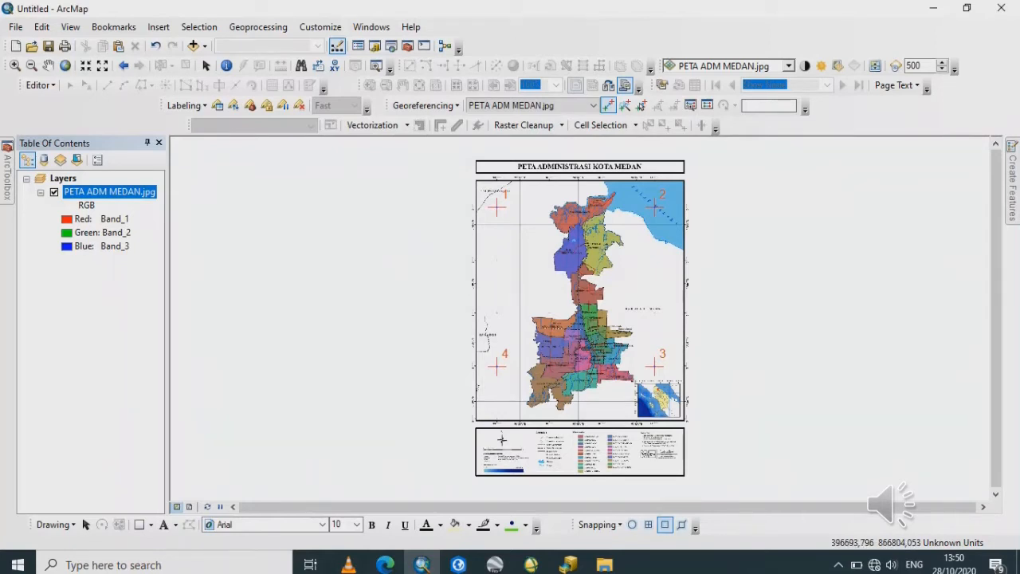
click(426, 106)
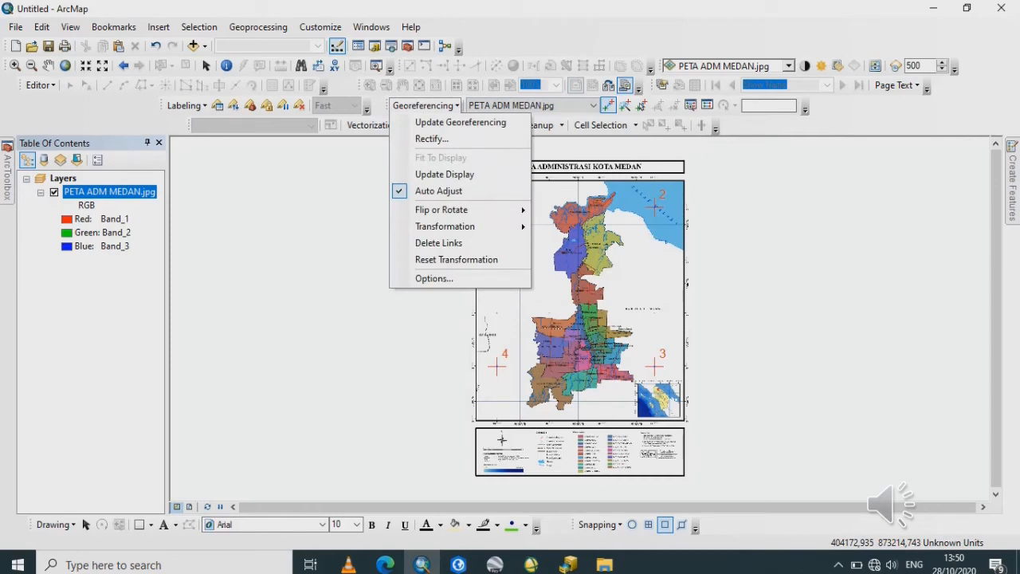
click(459, 121)
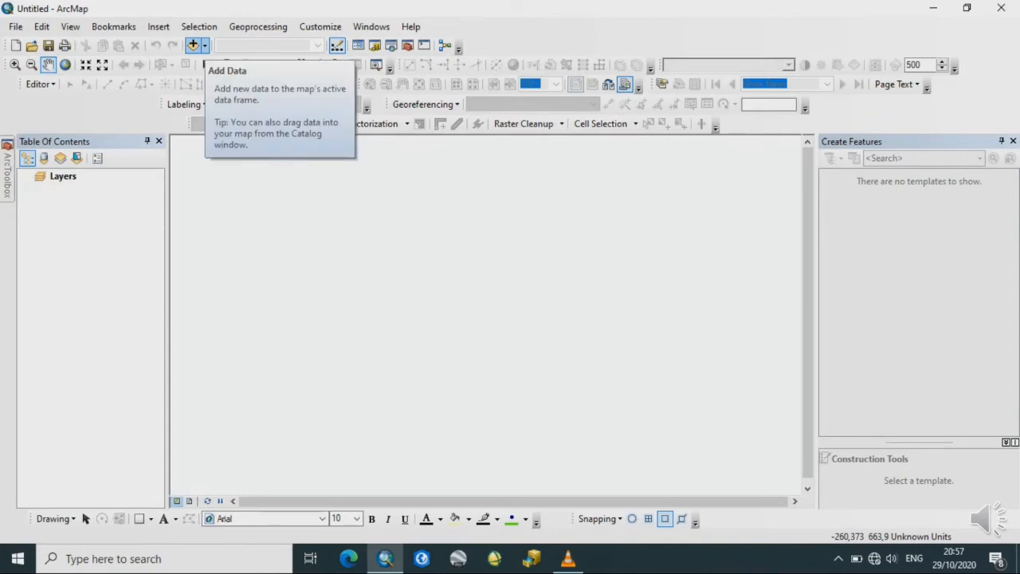
- Add the feature classes Peta_batas_adm, Peta_ibukota_adm, Peta_jalan and Peta_jar_sungai from the IG DASAR dataset of DIY.mdb in PRATIKUM BASIS DATA
click(205, 45)
click(227, 62)
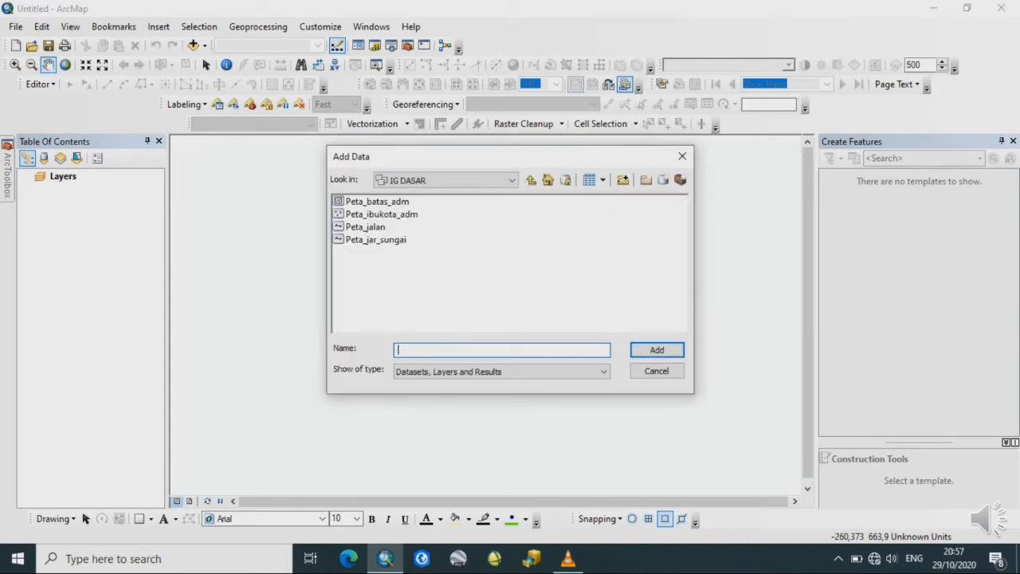
click(511, 180)
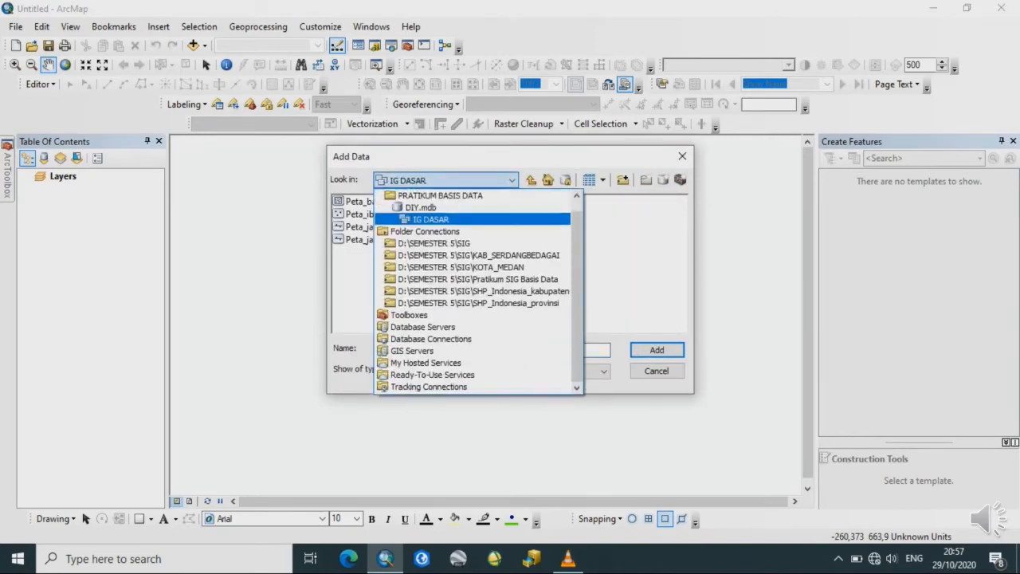
click(440, 195)
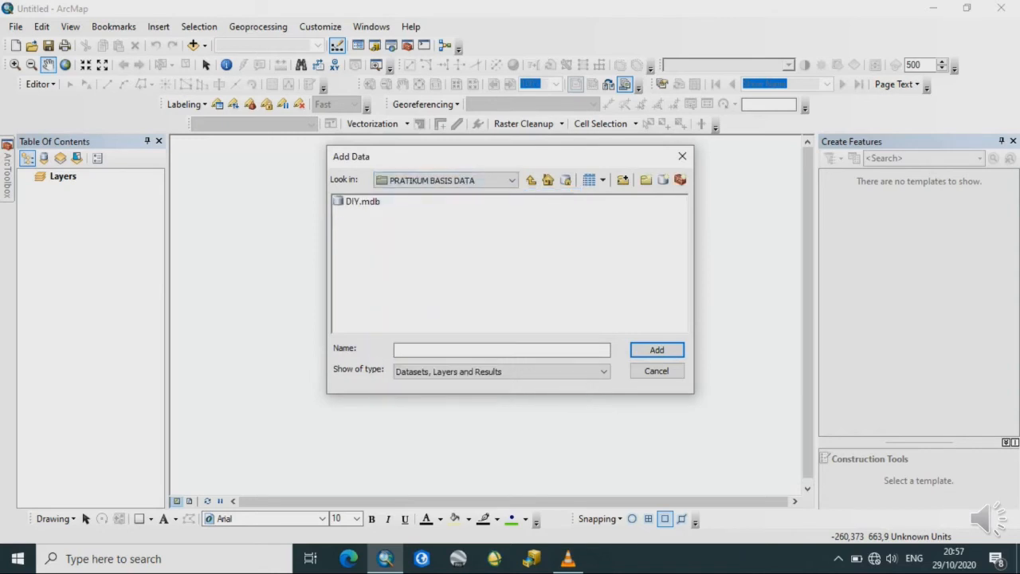
click(510, 181)
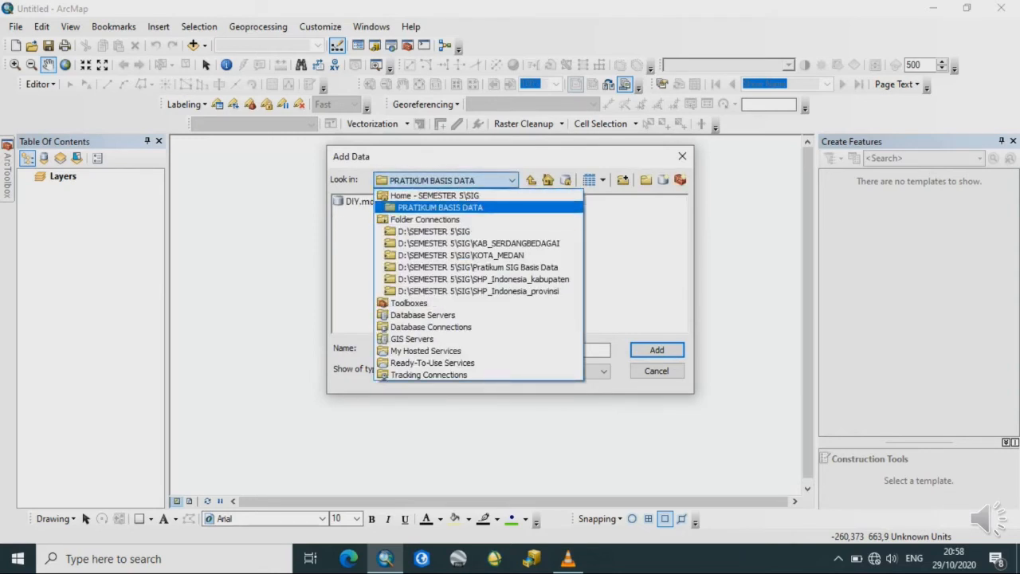
click(440, 208)
double_click(361, 201)
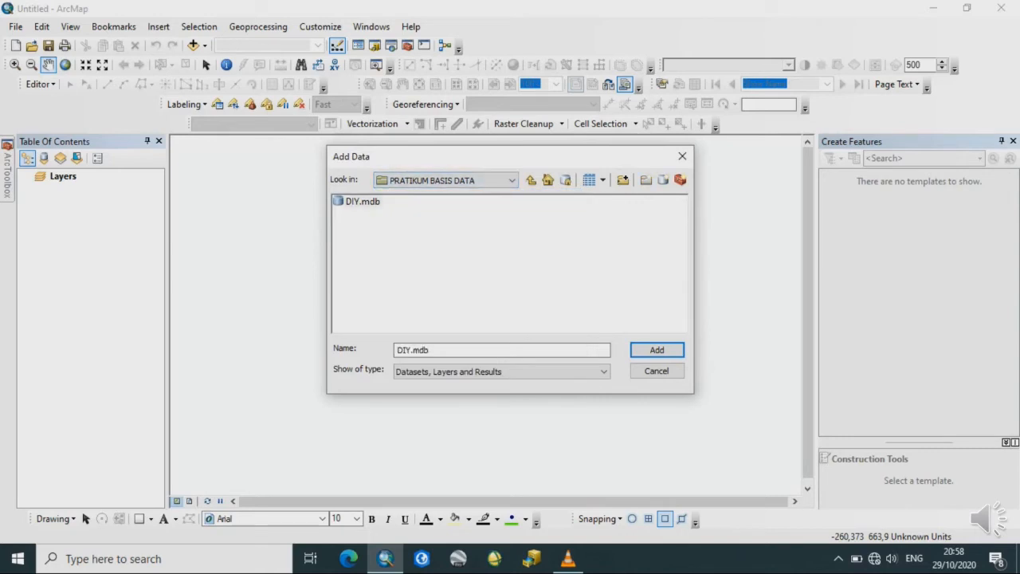
double_click(364, 202)
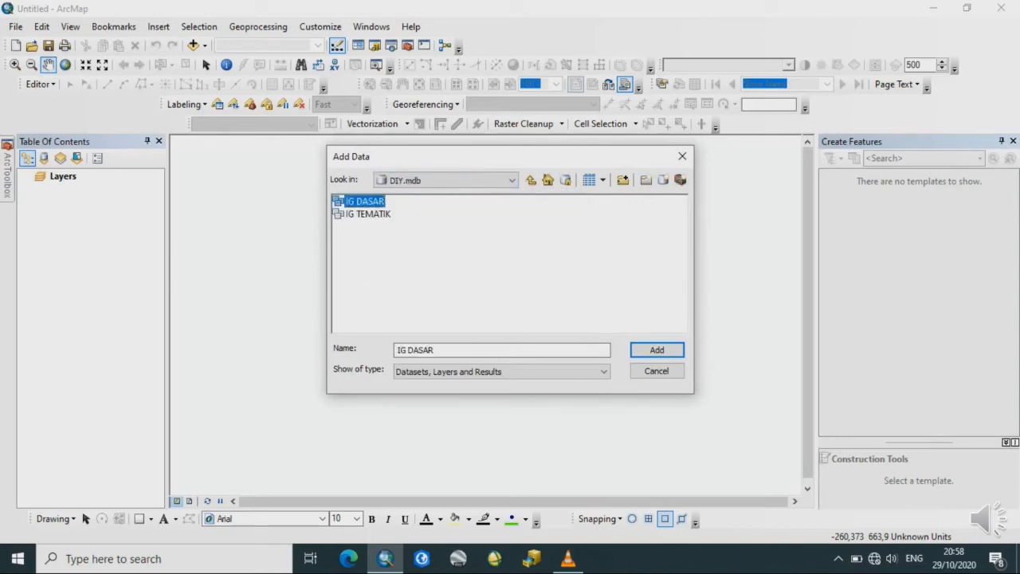
click(376, 201)
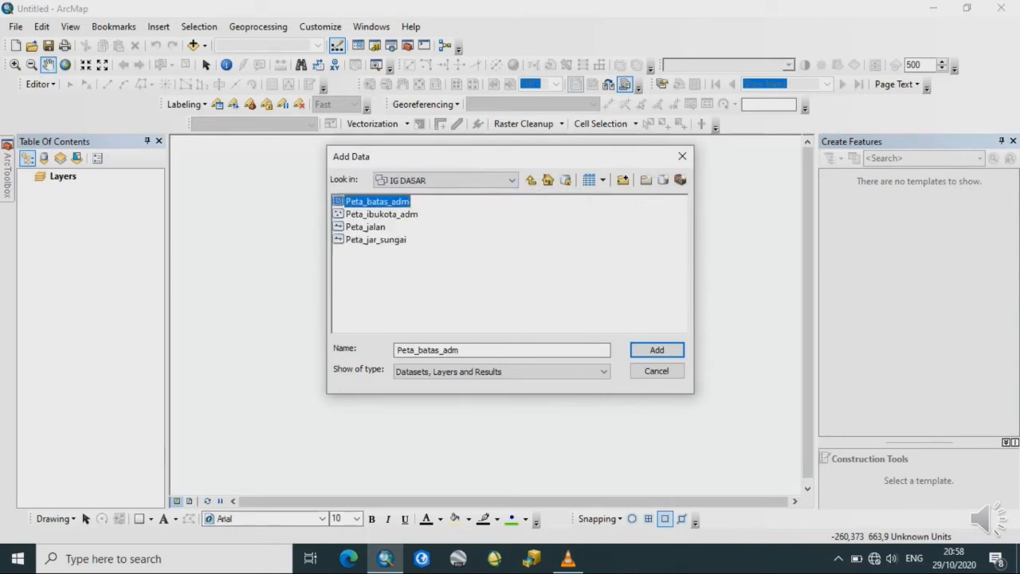
key(shift+Down)
key(shift+Down)
key(shift+Down)
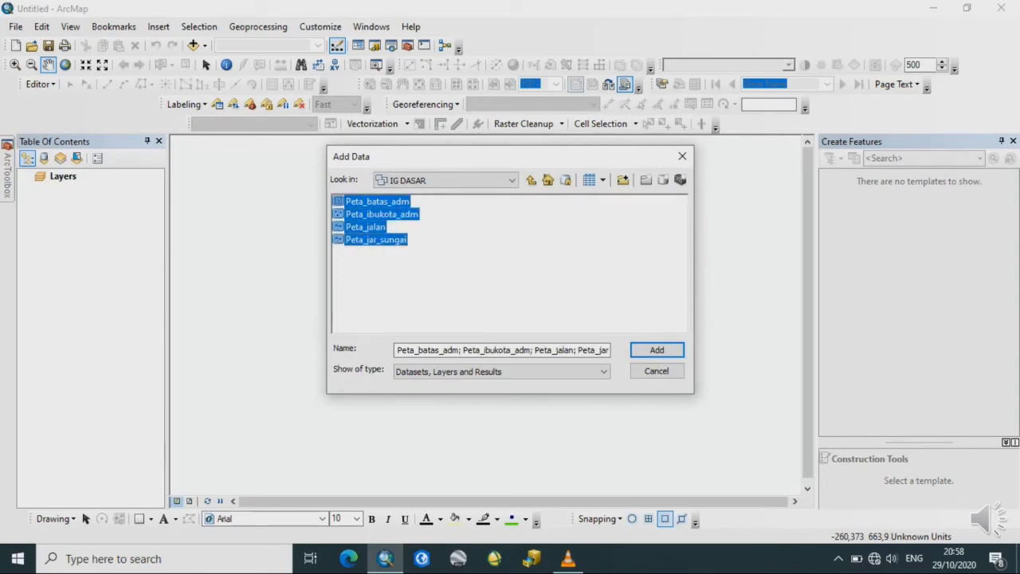
key(Return)
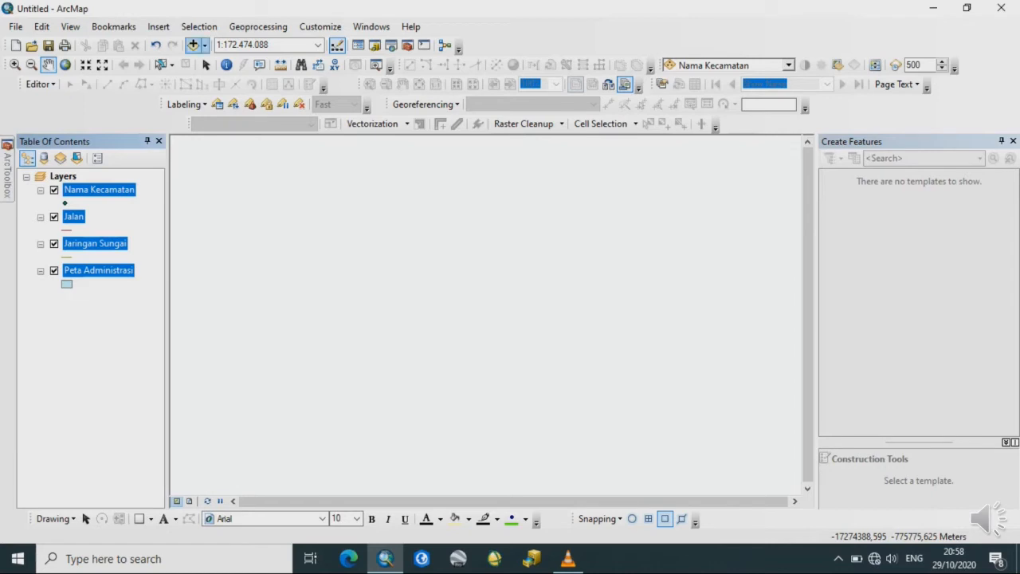
- Add the raster PETA ADM MEDAN.jpg from the PETA ADM folder in D:\SEMESTER 5\SIG
click(204, 45)
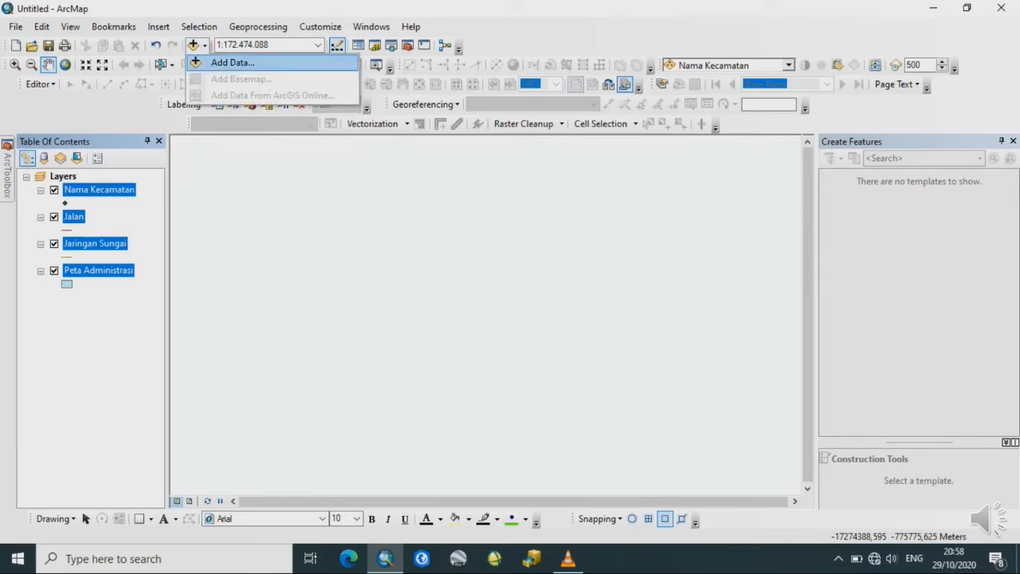
click(232, 62)
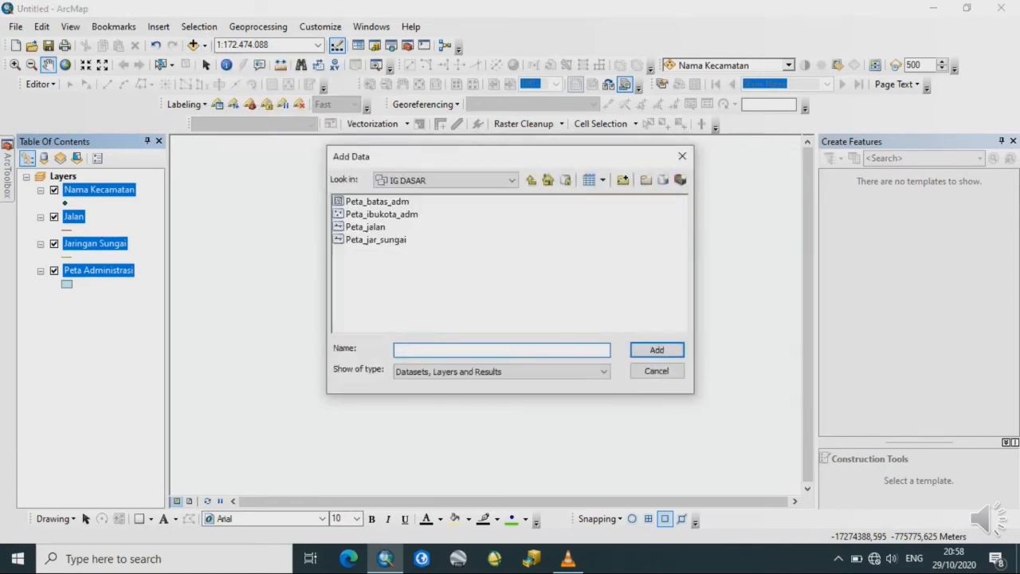
click(511, 180)
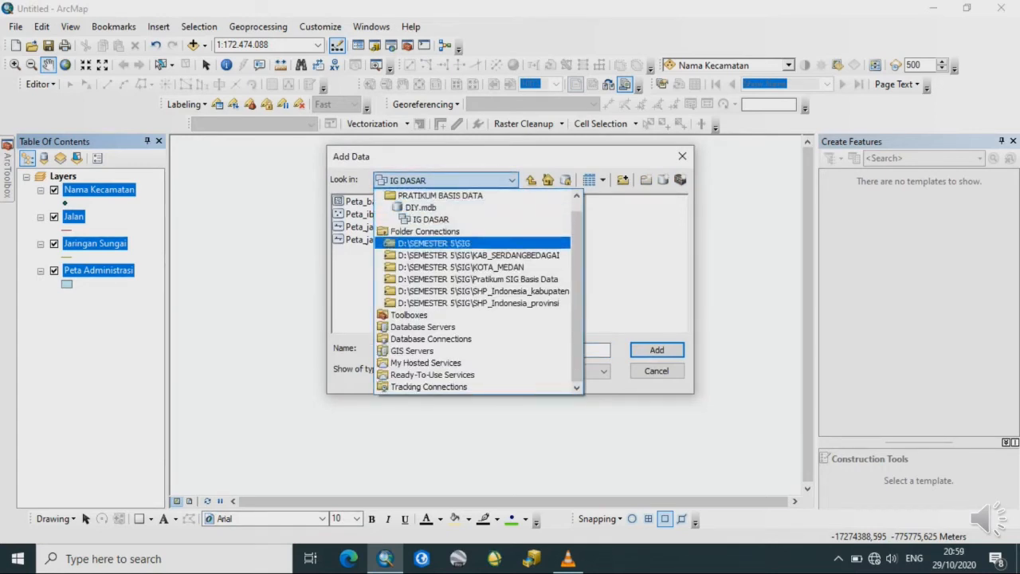
click(434, 243)
double_click(366, 252)
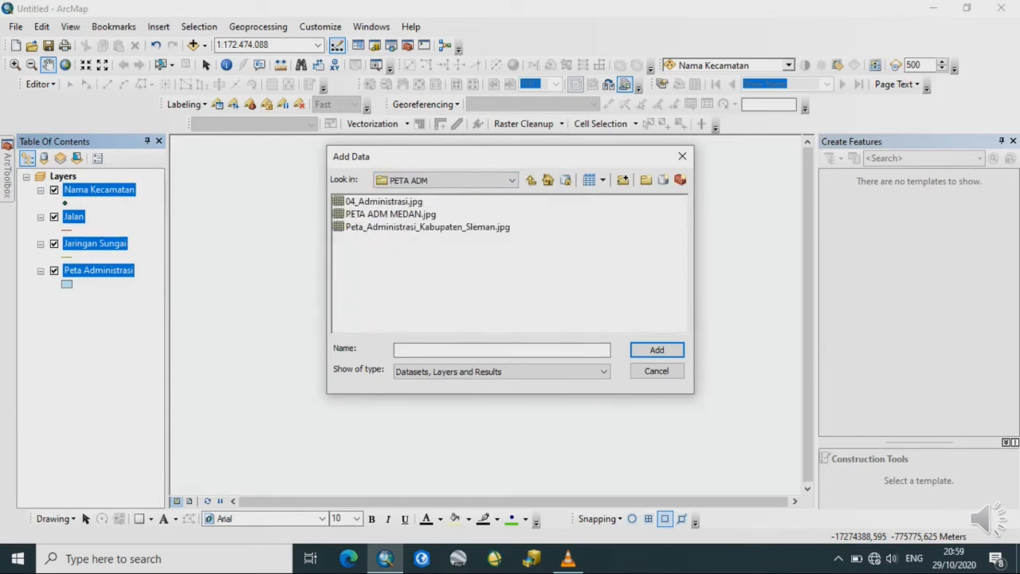
click(390, 215)
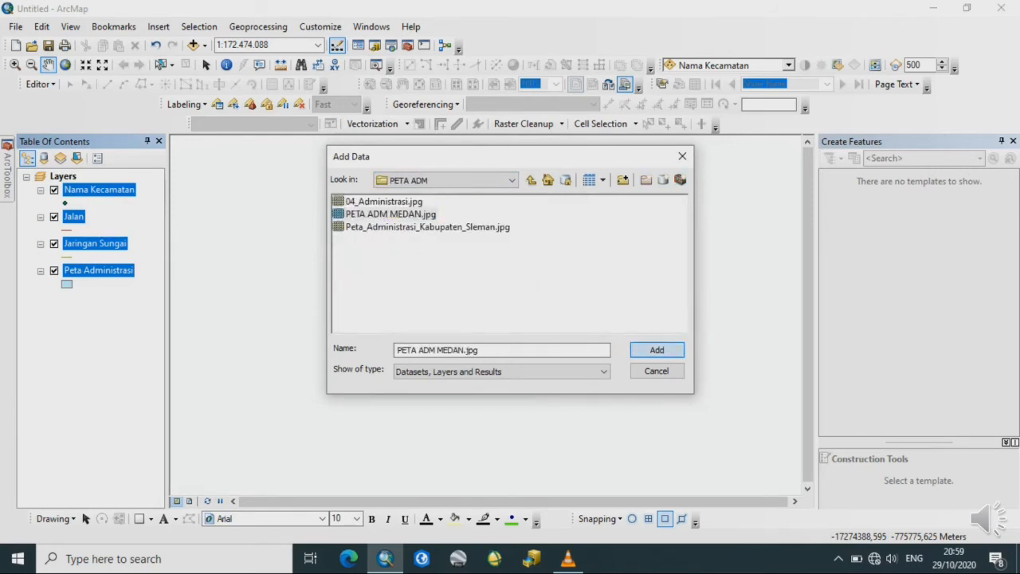
click(656, 350)
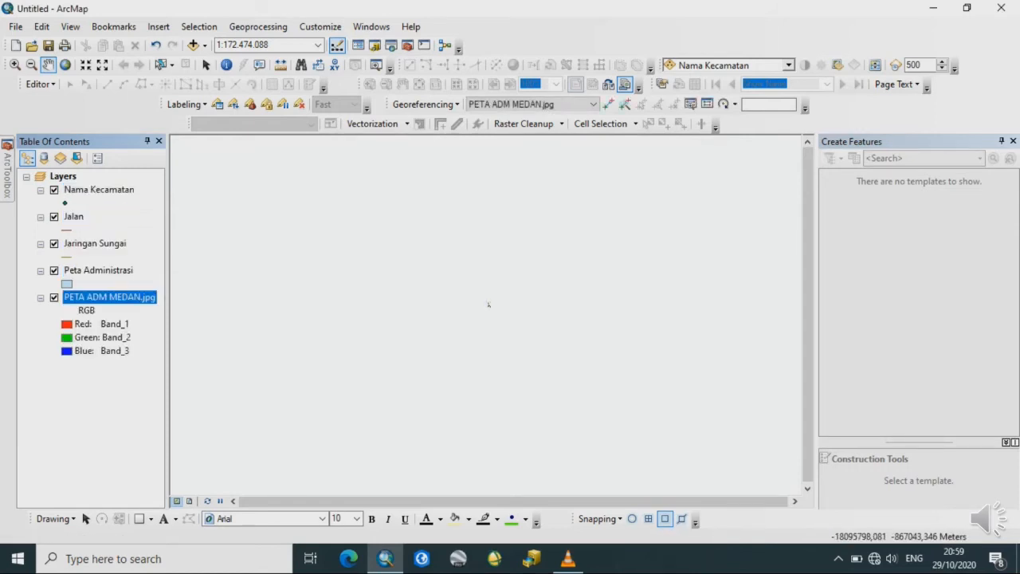
- Start an edit session with the Peta Administrasi layer selected
click(55, 297)
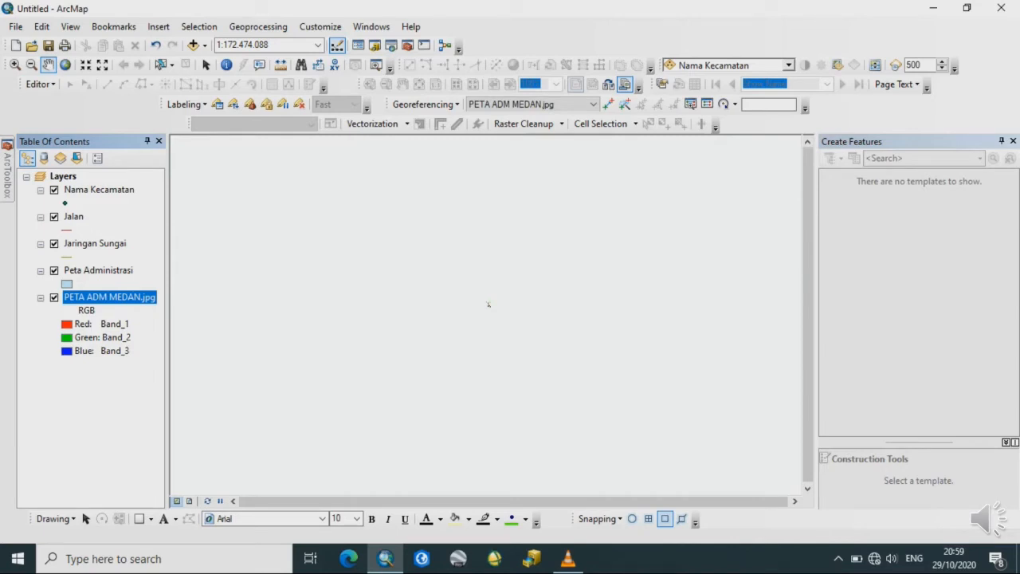
right_click(114, 296)
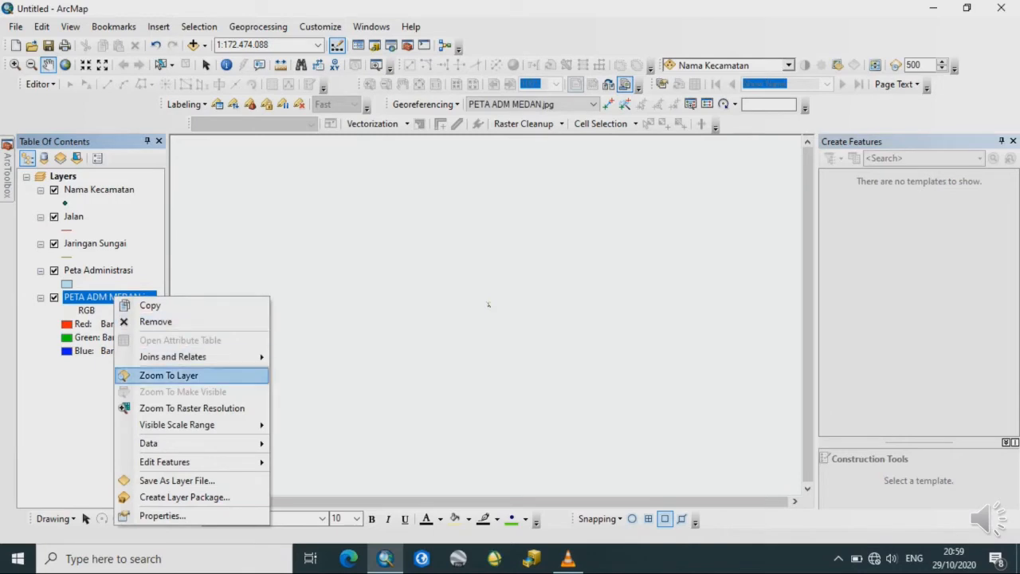
click(169, 376)
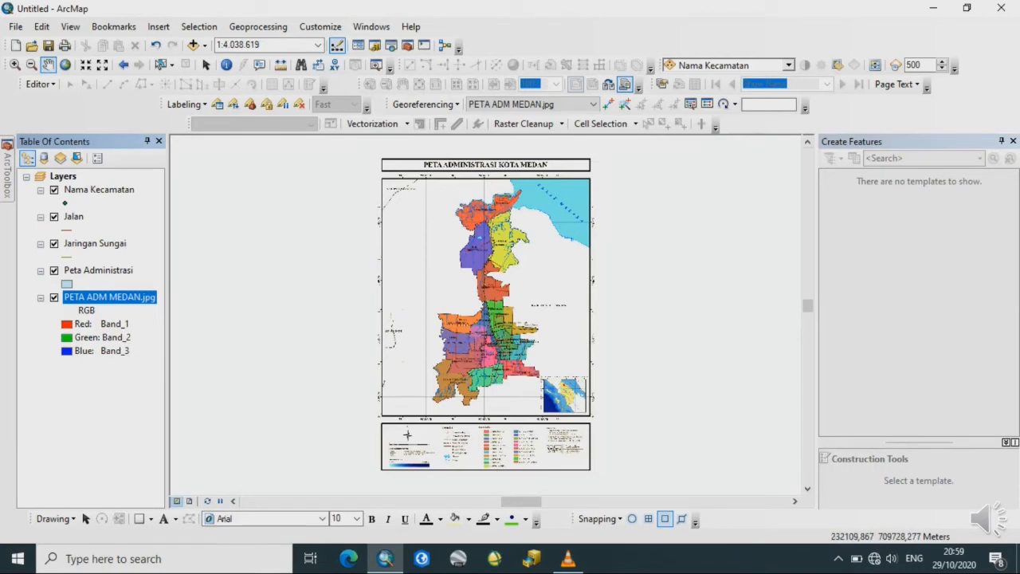
click(98, 270)
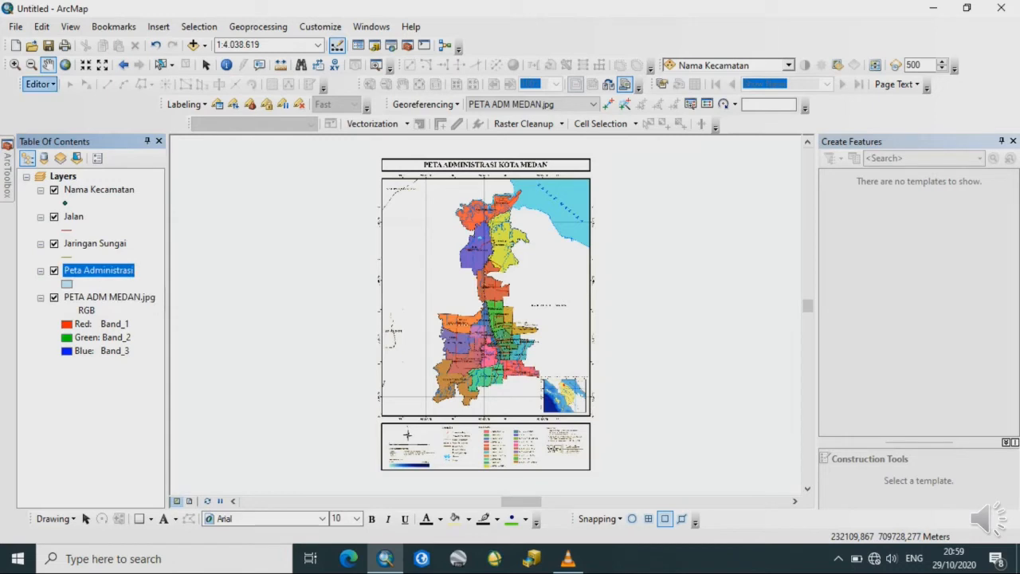
click(40, 84)
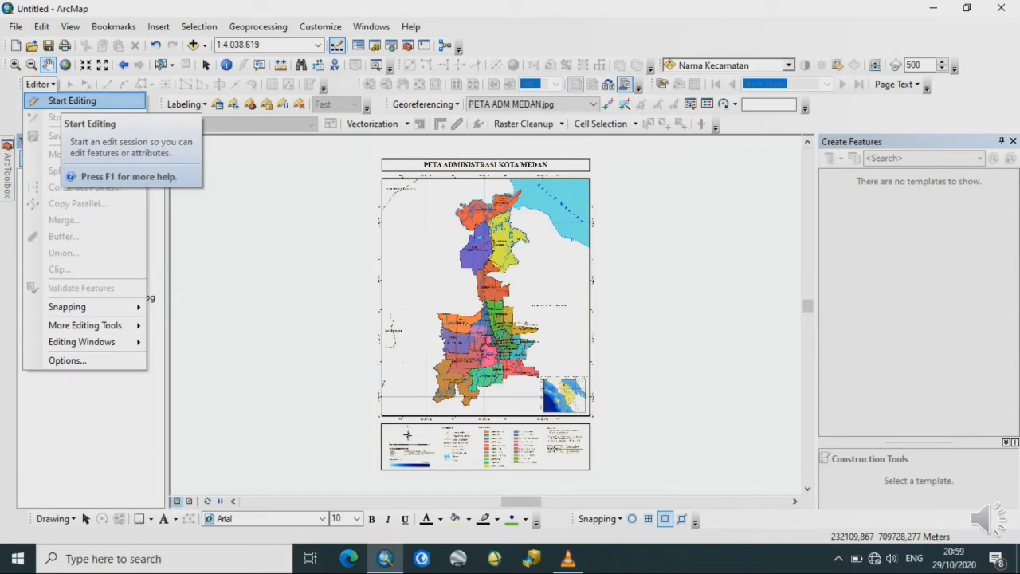
click(62, 102)
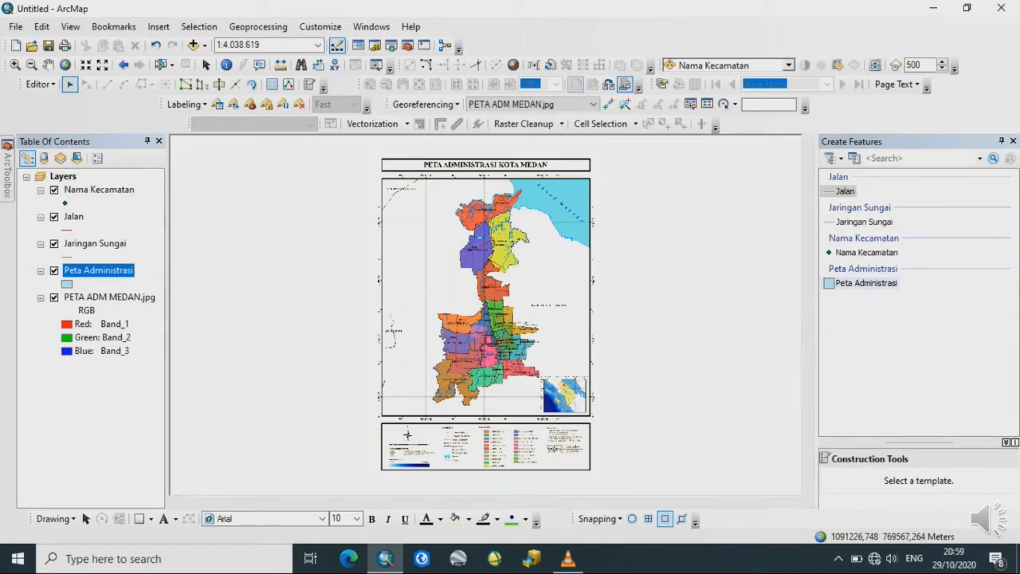
- Begin a Peta Administrasi polygon with three vertices at the southern tip of Medan Belawan, where it meets the purple district
click(866, 283)
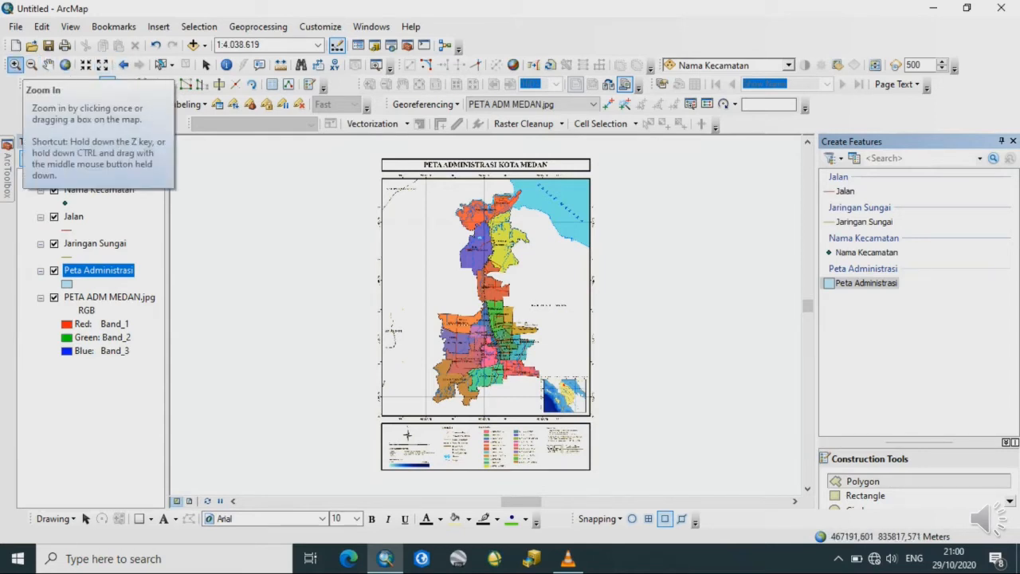
click(15, 65)
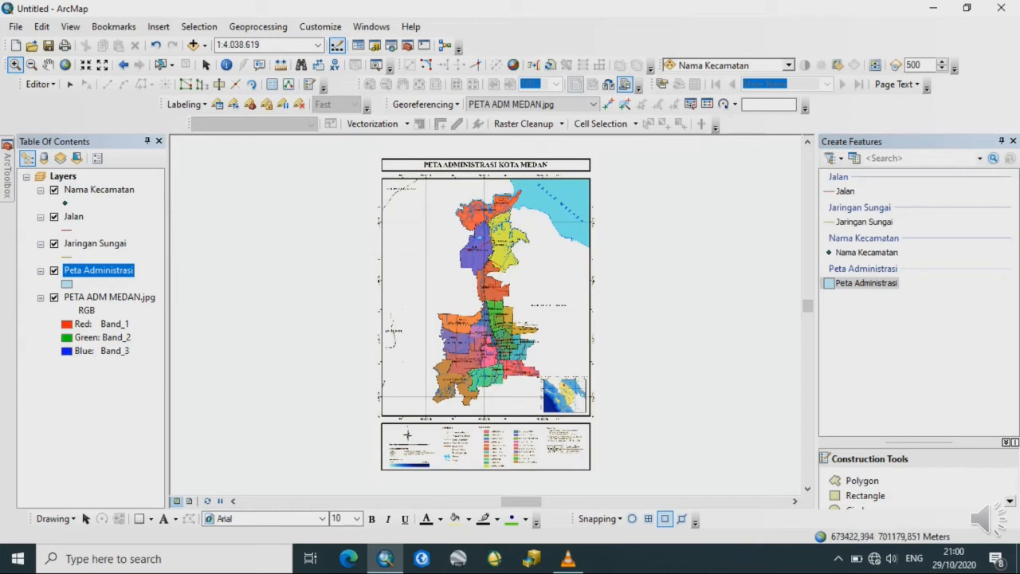
drag(365, 166, 534, 269)
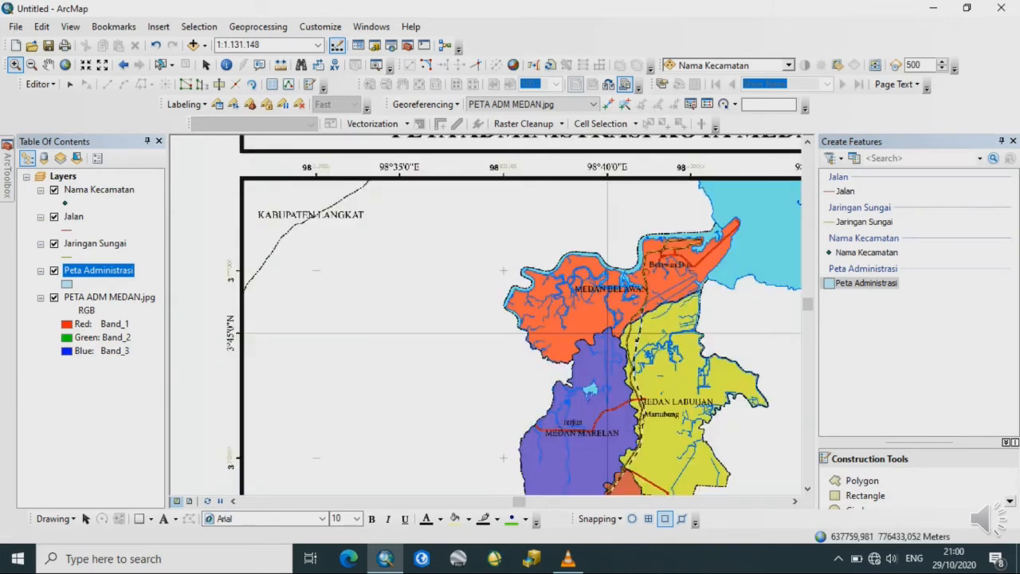
drag(448, 186, 768, 430)
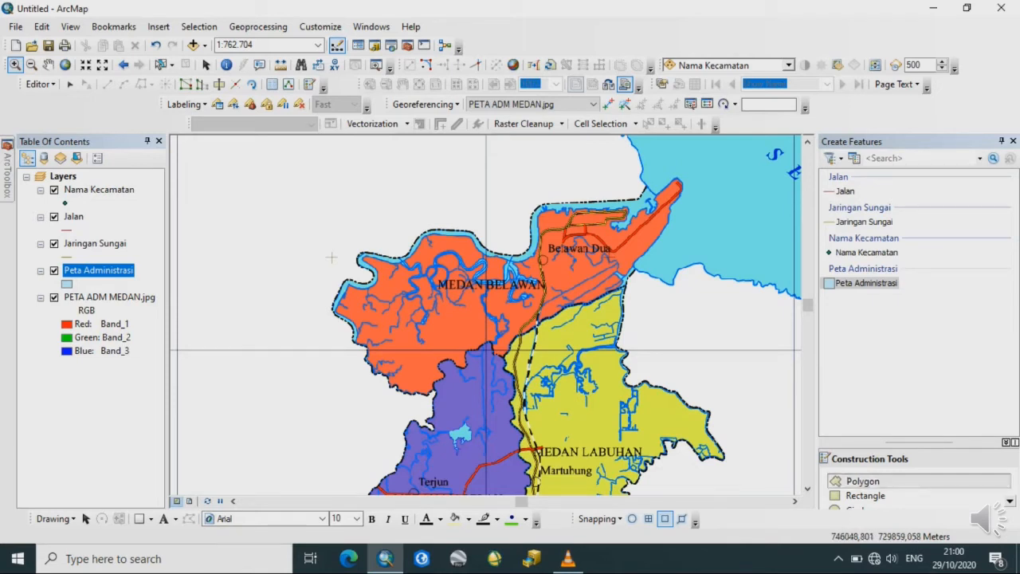
click(862, 481)
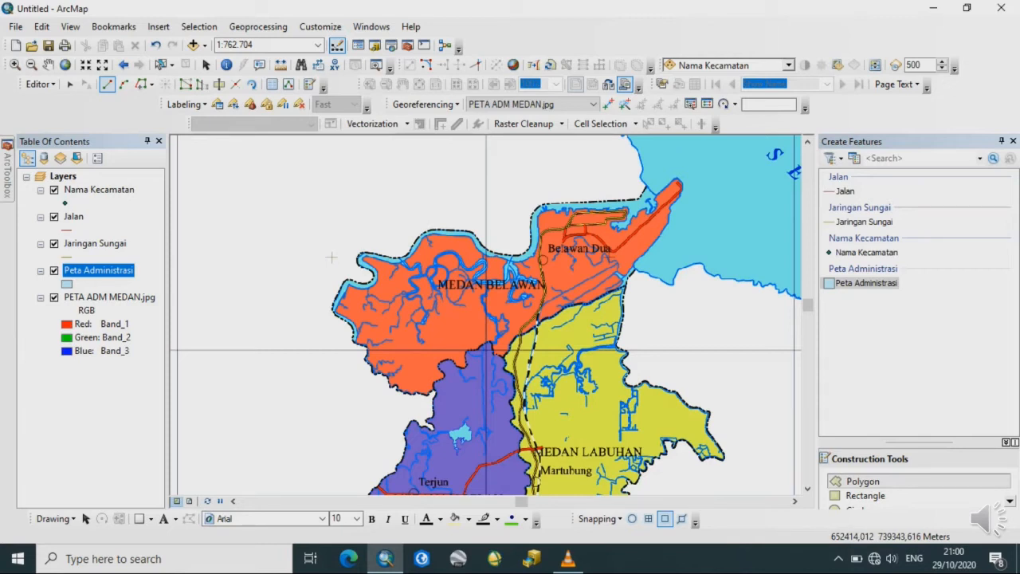
click(433, 390)
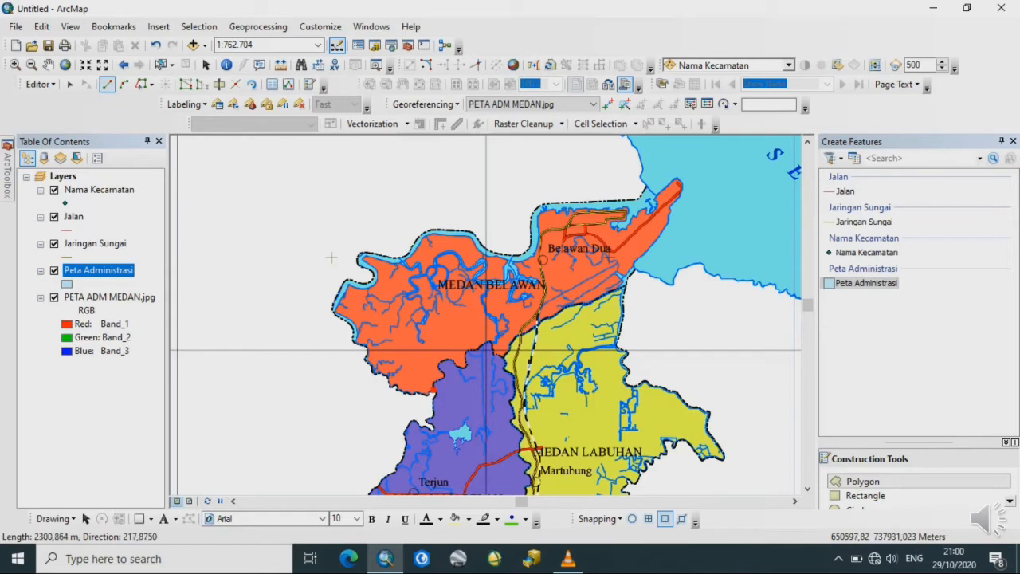
click(426, 395)
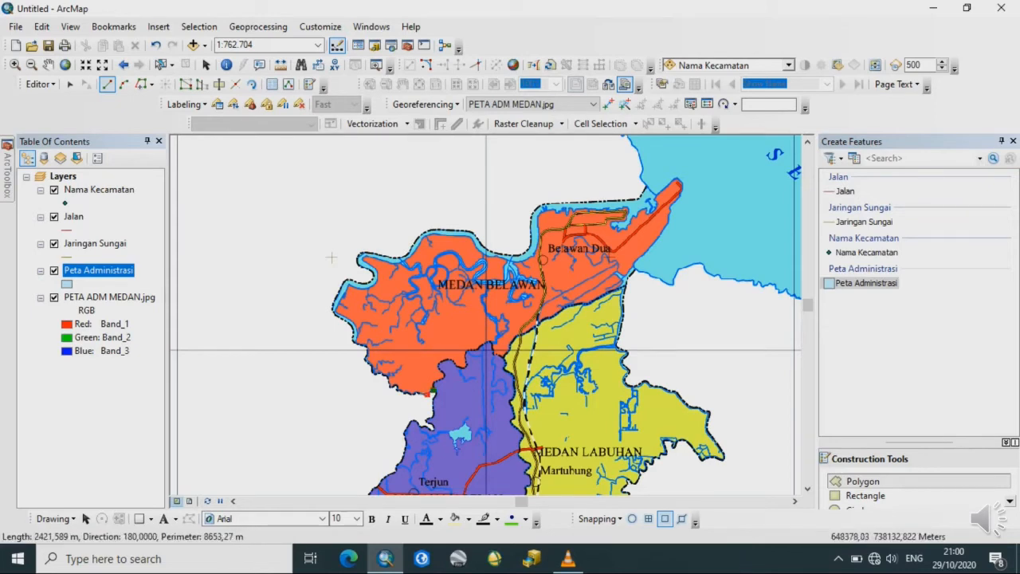
click(417, 394)
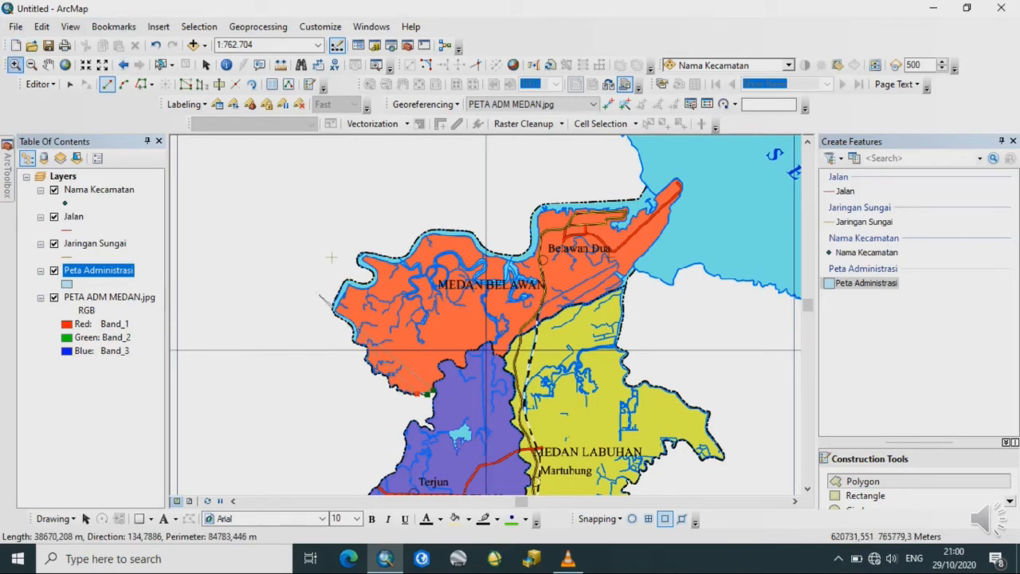
- Trace the polygon westward along Medan Belawan's dashed southern boundary at a map scale of 1:250.000
click(317, 44)
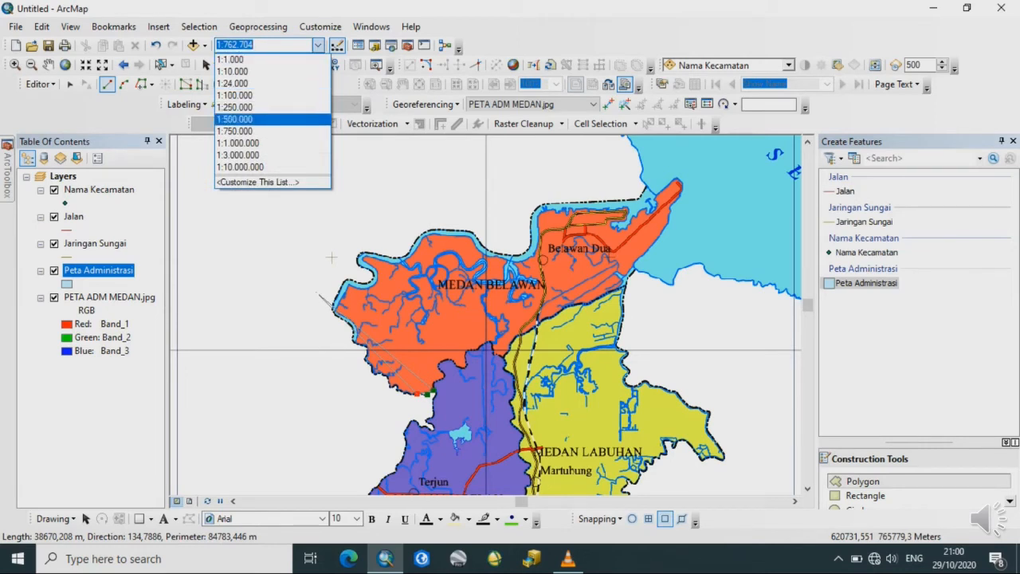
click(235, 118)
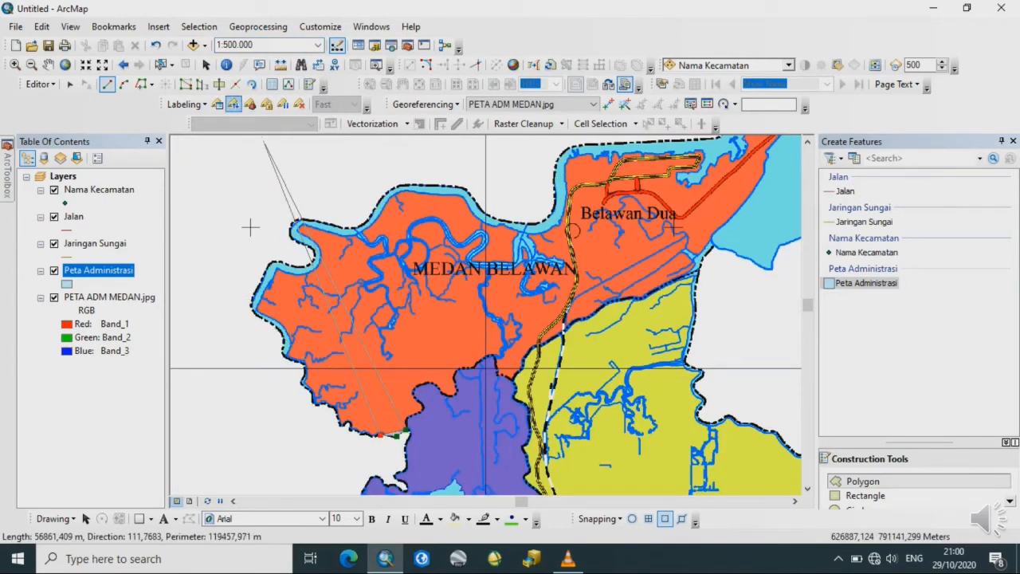
click(318, 45)
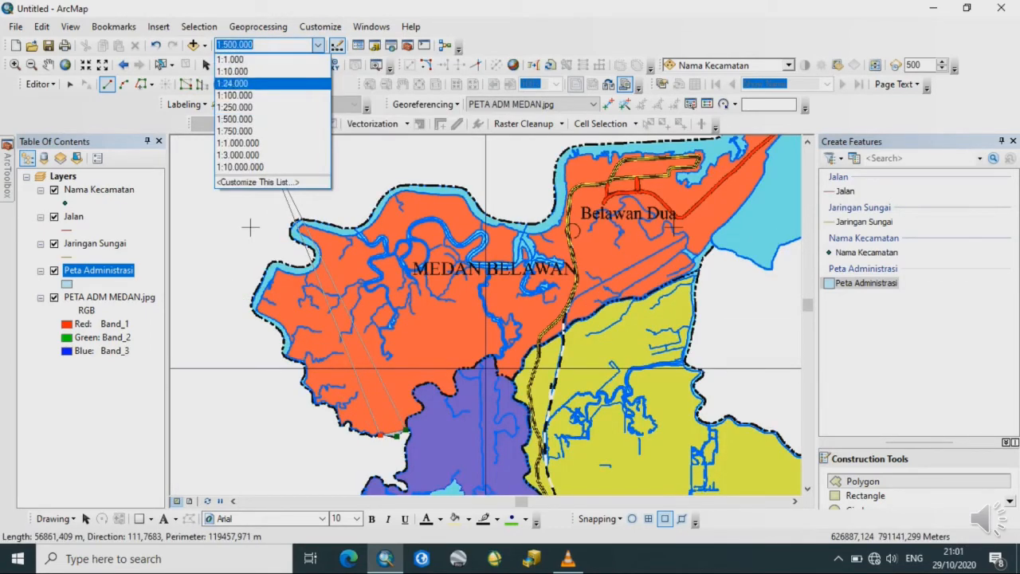
click(263, 108)
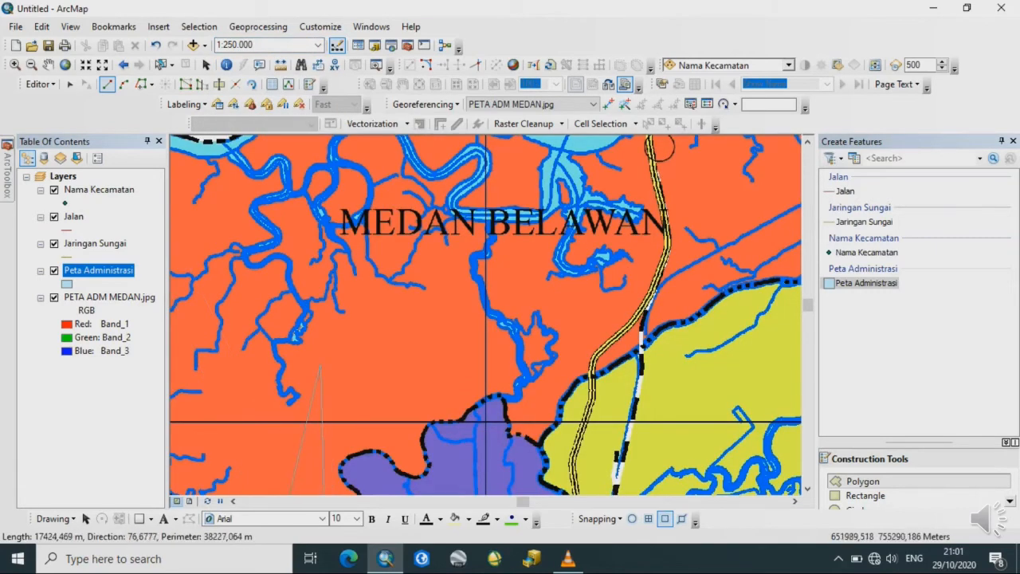
key(Down)
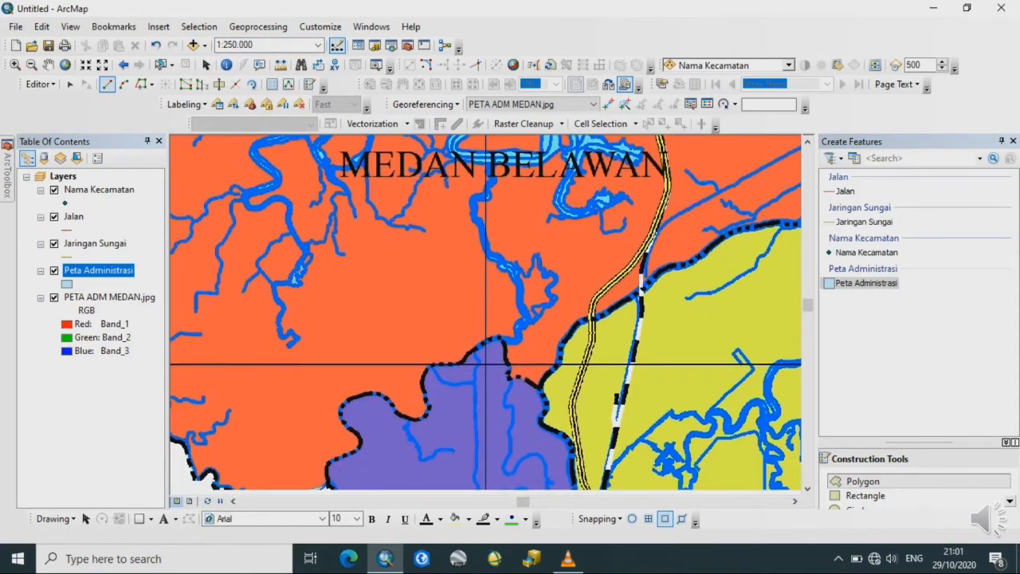
key(Down)
key(Down)
key(Down)
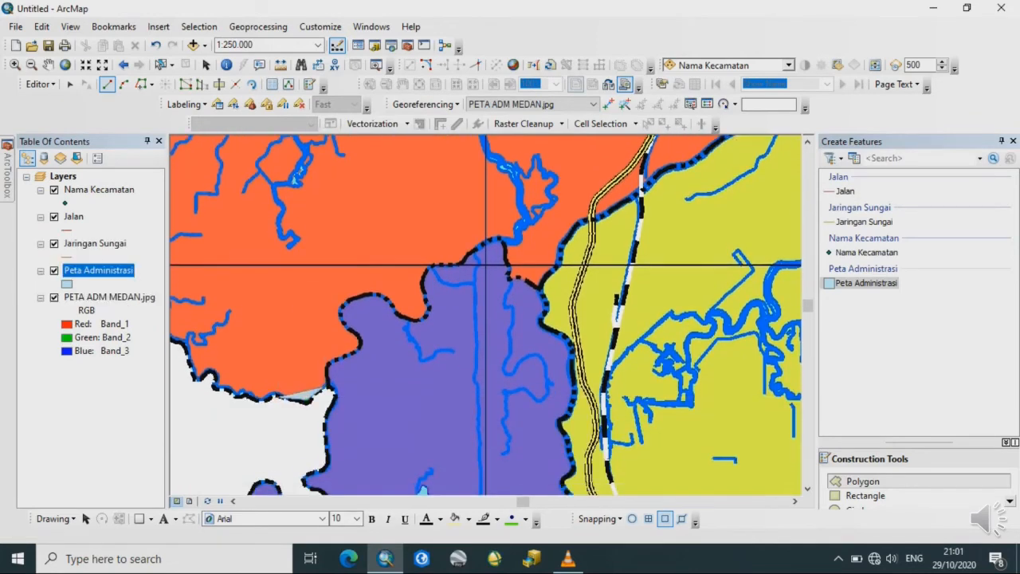
key(Left)
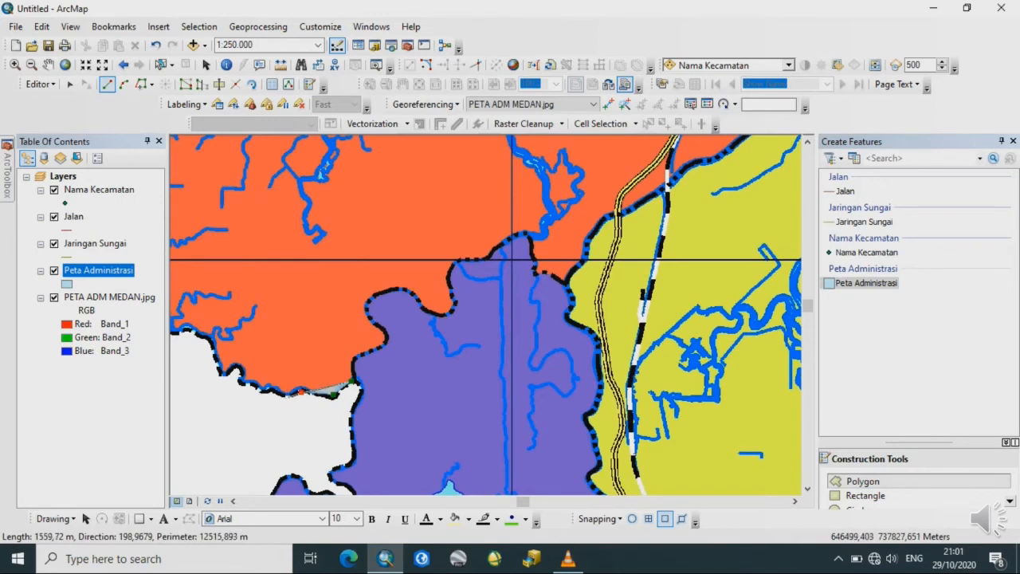
click(284, 398)
click(267, 389)
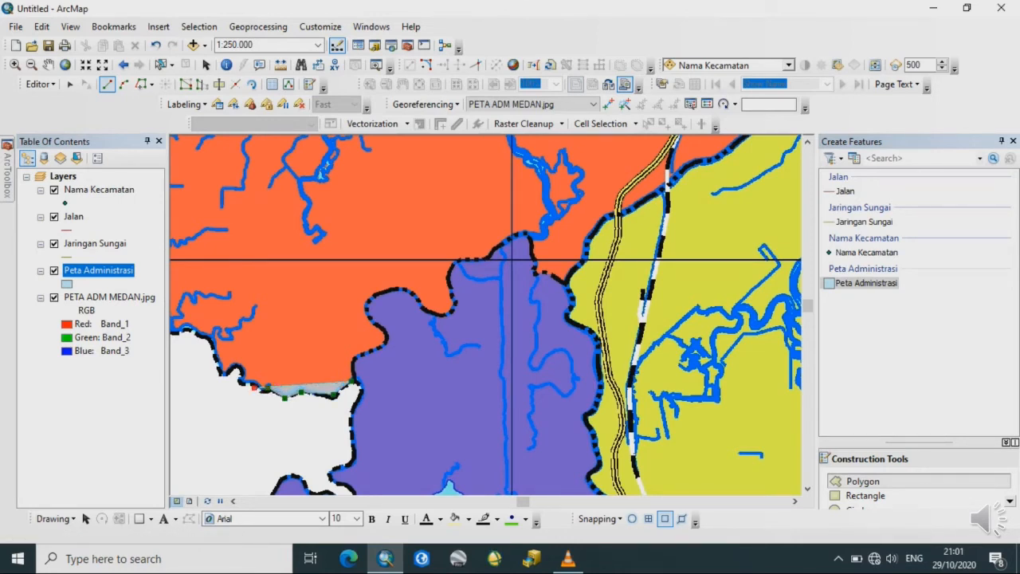
click(238, 382)
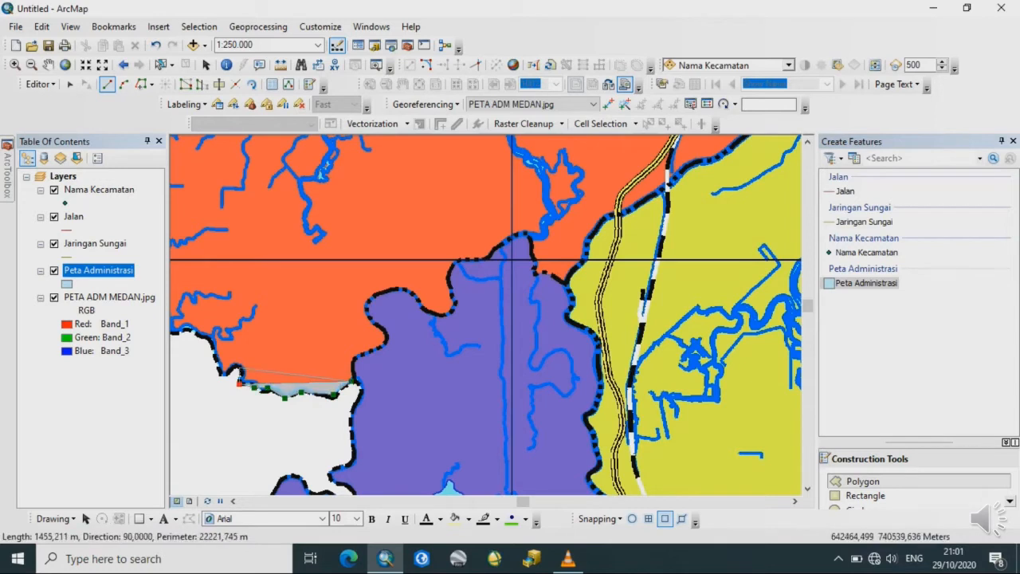
click(238, 368)
click(221, 375)
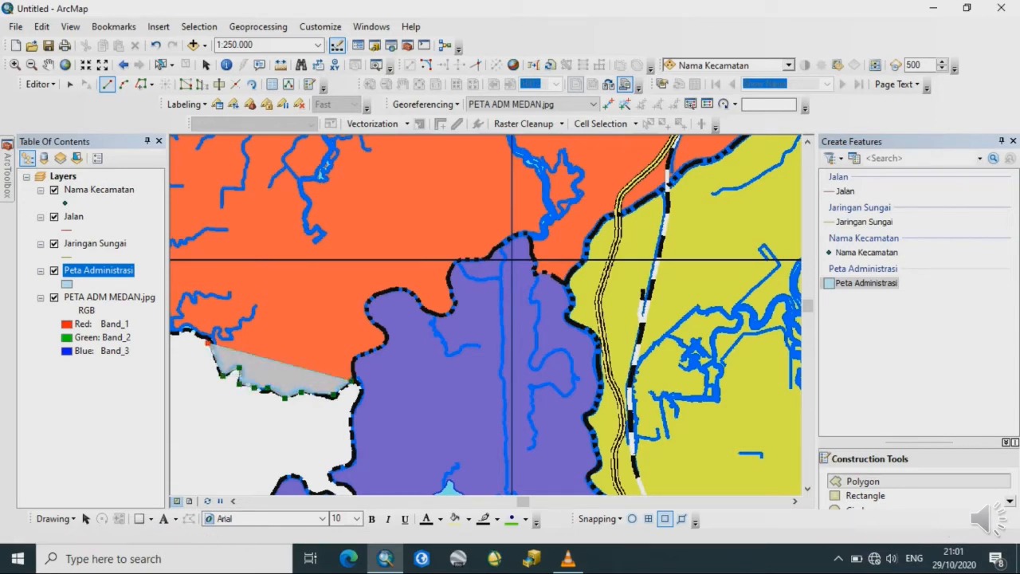
click(208, 342)
click(186, 329)
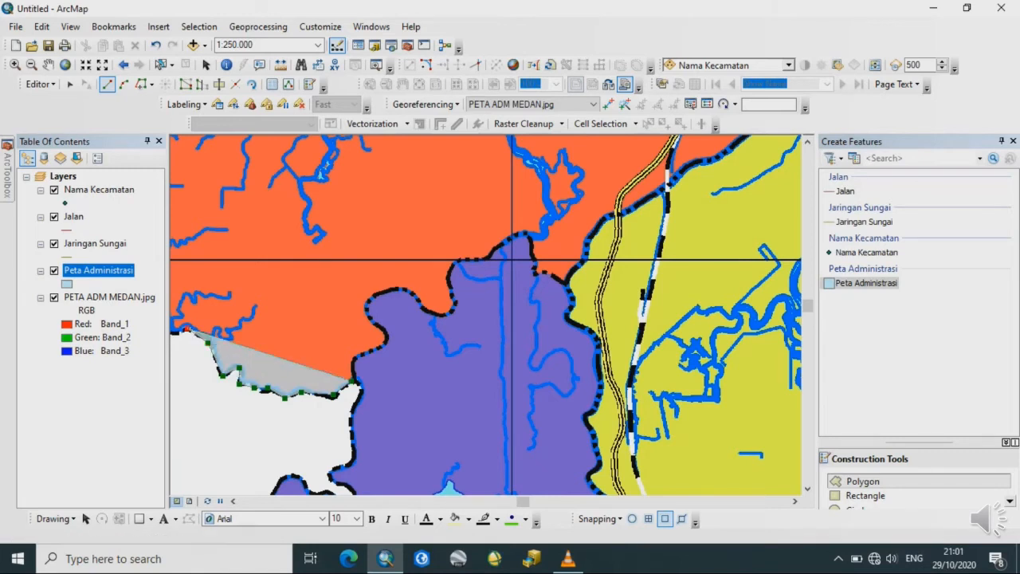
- Add one more polygon vertex at the bend where Medan Belawan's southern boundary turns northwest
key(Left)
key(Left)
key(Left)
key(Left)
key(Left)
key(Left)
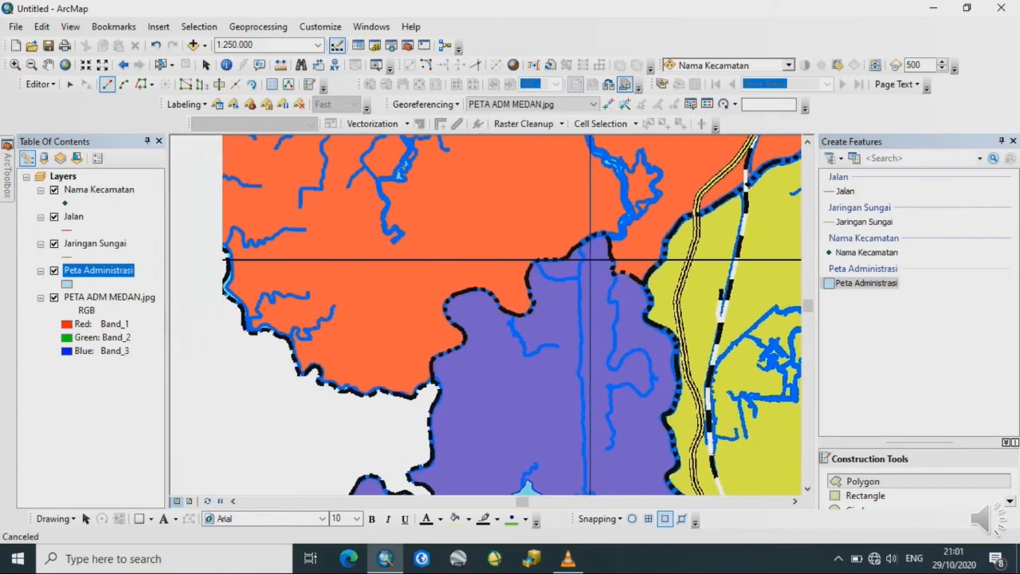
key(Left)
key(Left)
key(Left)
key(Left)
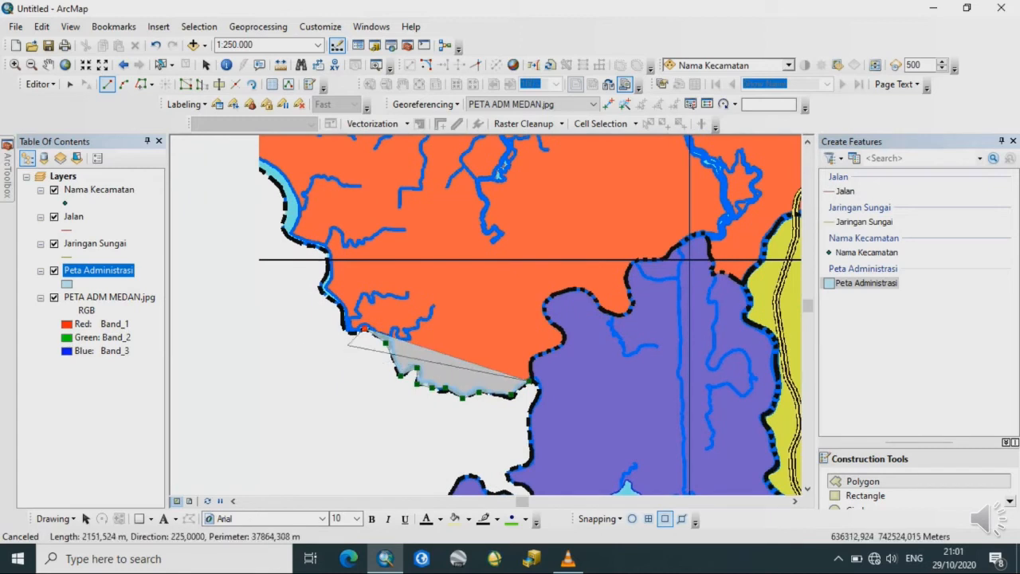
click(348, 333)
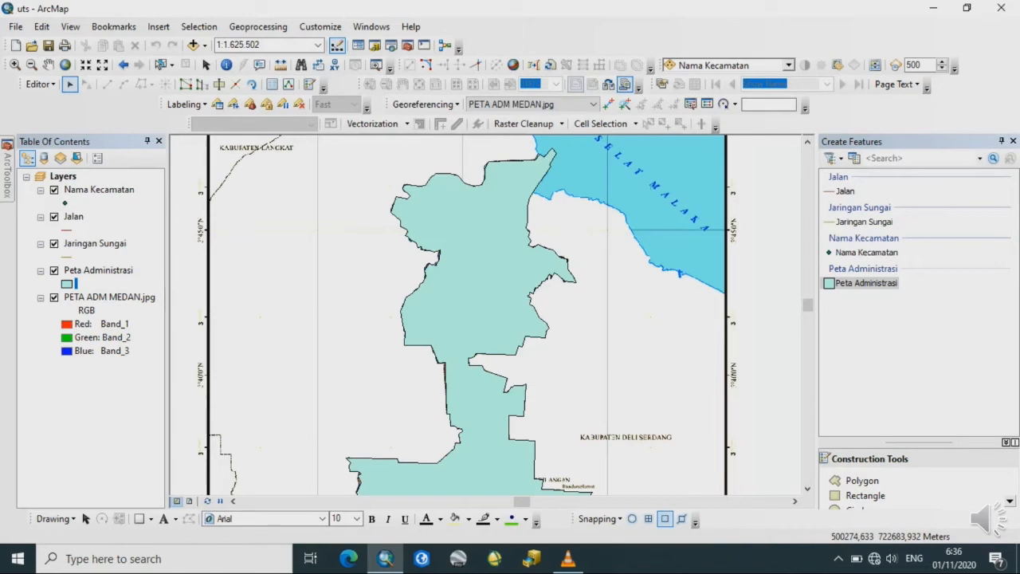
- Check the digitized Peta Administrasi polygon with PETA ADM MEDAN.jpg hidden and shown, selecting the polygon and clearing the selection
click(88, 296)
right_click(82, 297)
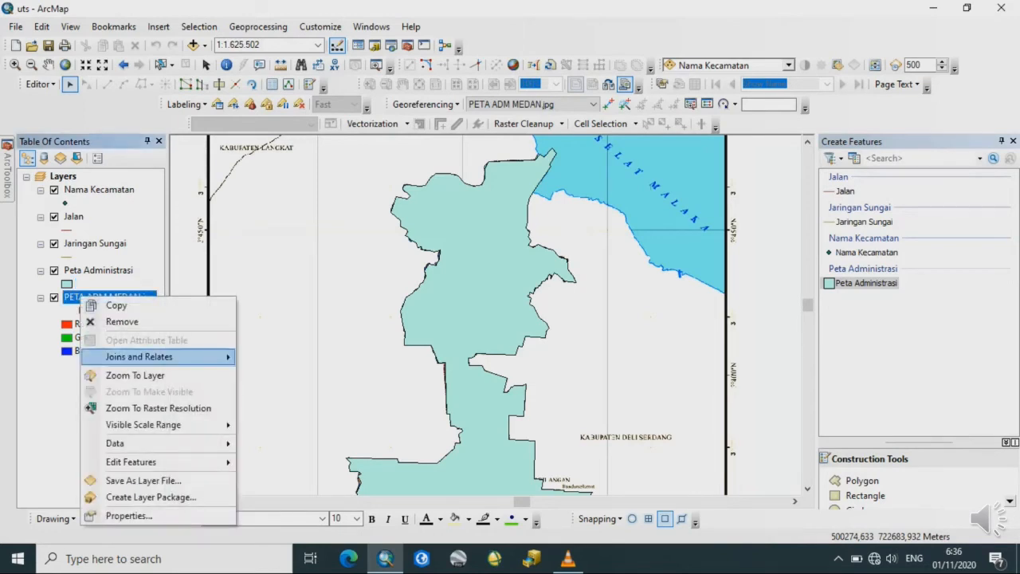
click(135, 375)
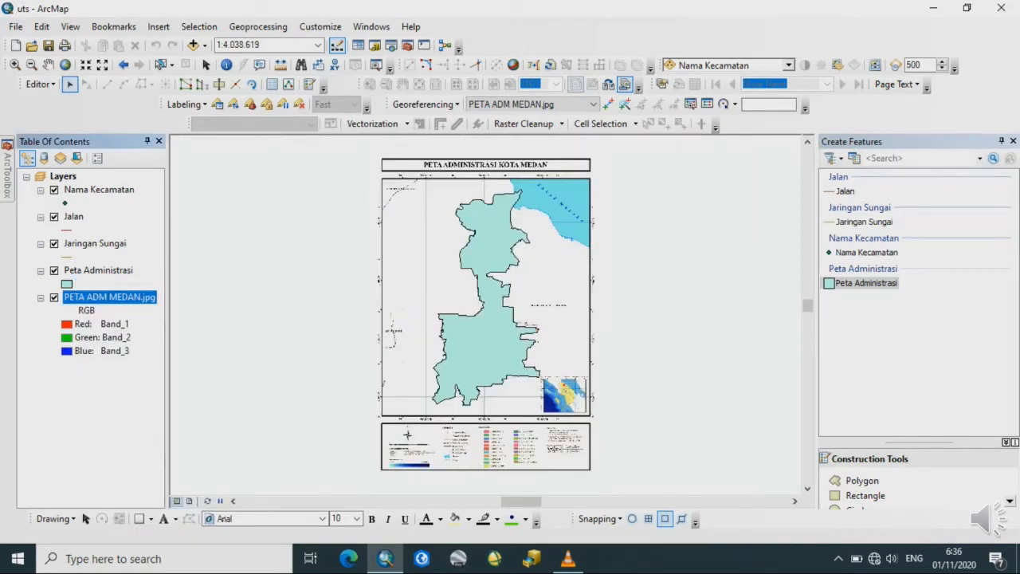
click(54, 297)
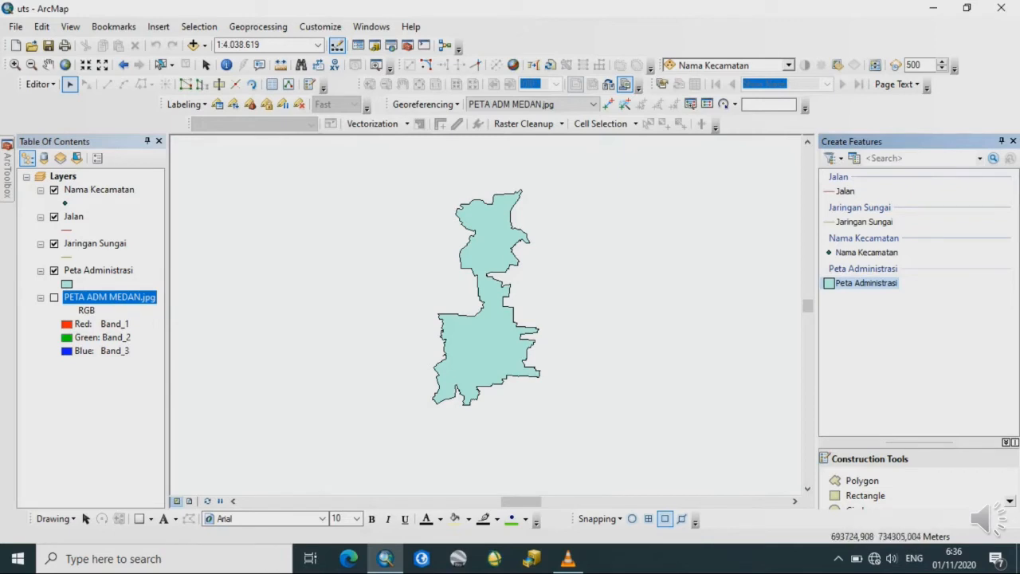
click(486, 297)
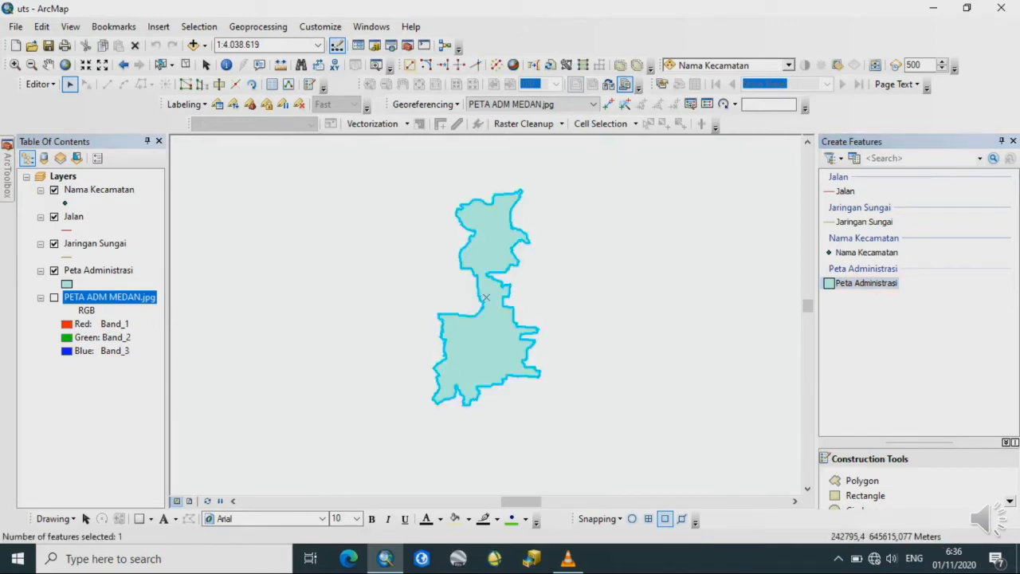
click(54, 297)
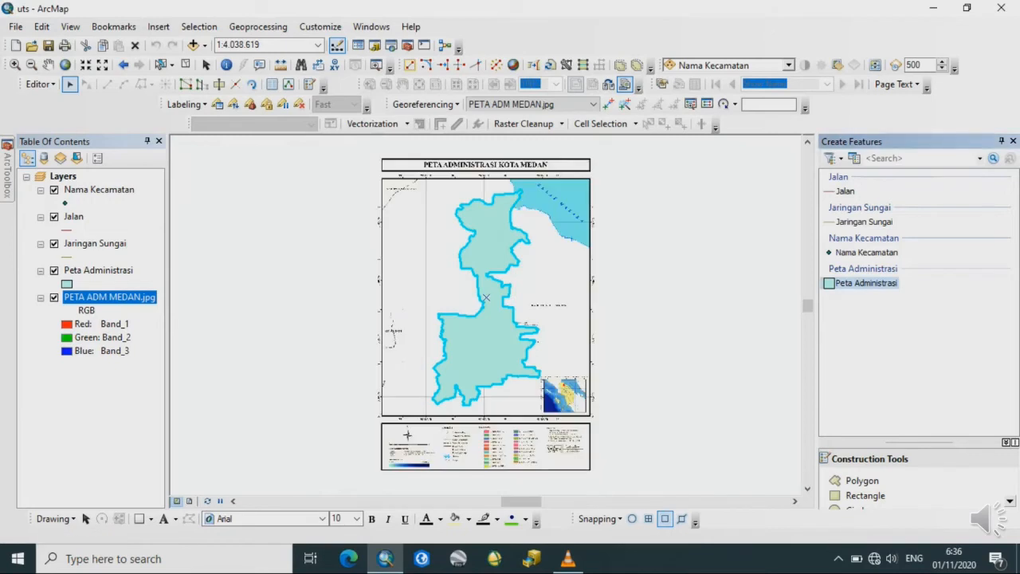
click(319, 310)
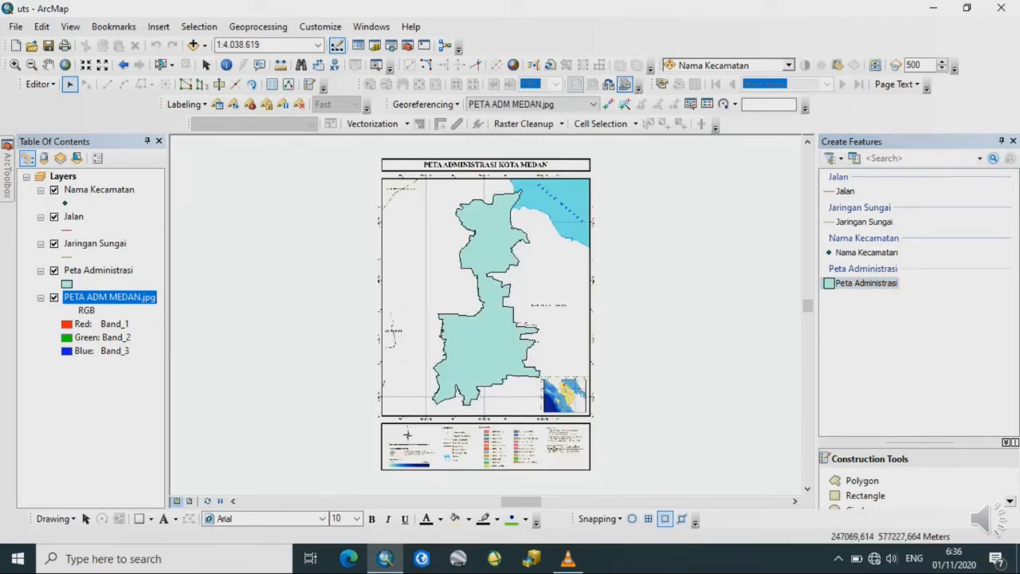
- Select the digitized Medan outline polygon and set the Peta Administrasi layer's symbol to Hollow
click(40, 84)
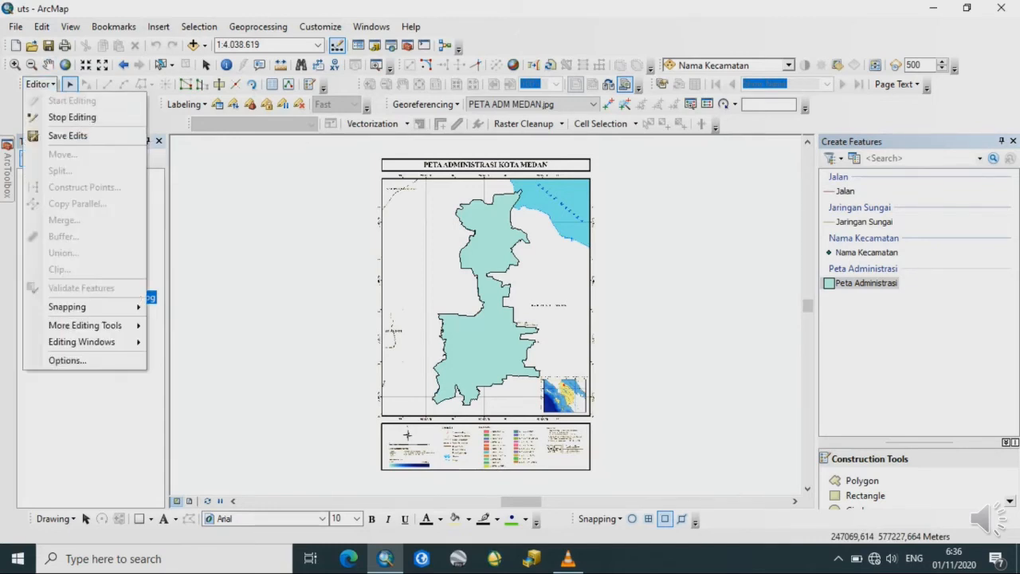
click(71, 117)
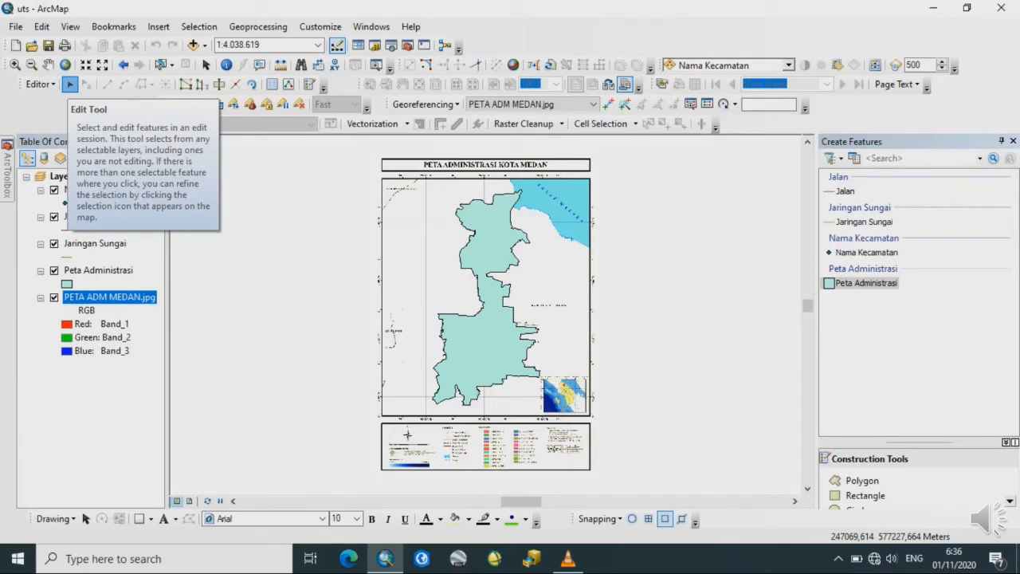
click(70, 85)
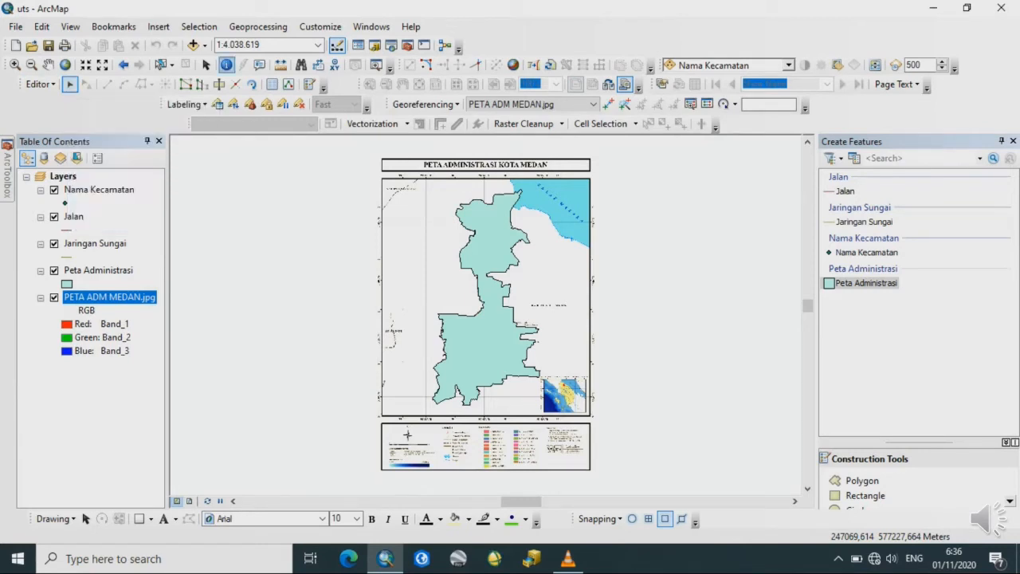
click(485, 297)
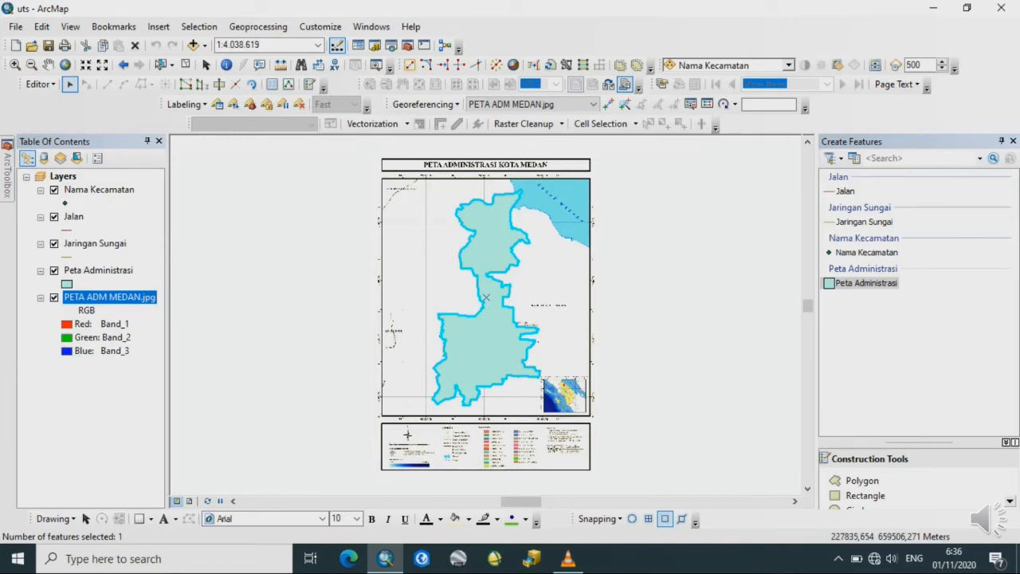
click(67, 284)
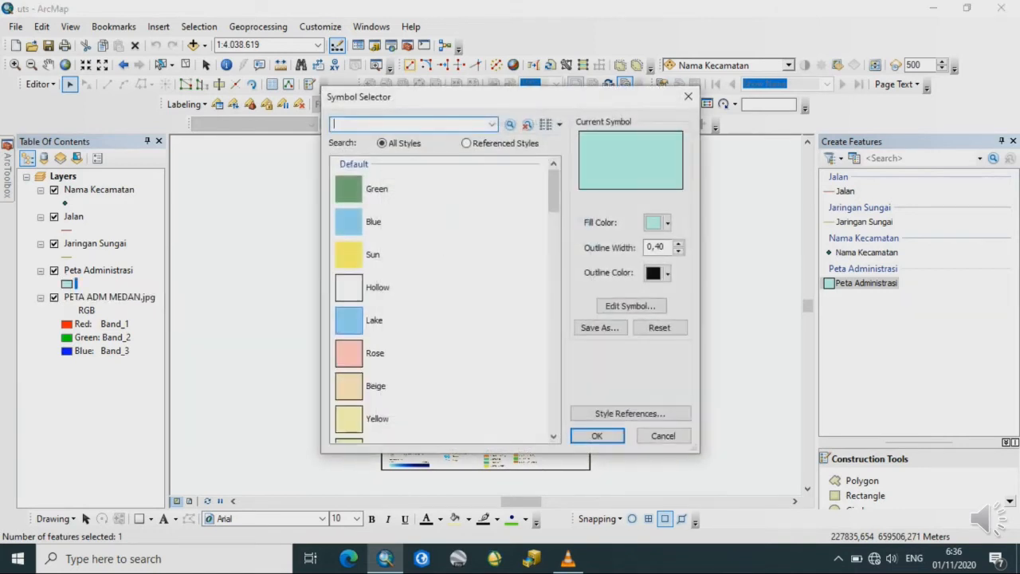
click(356, 288)
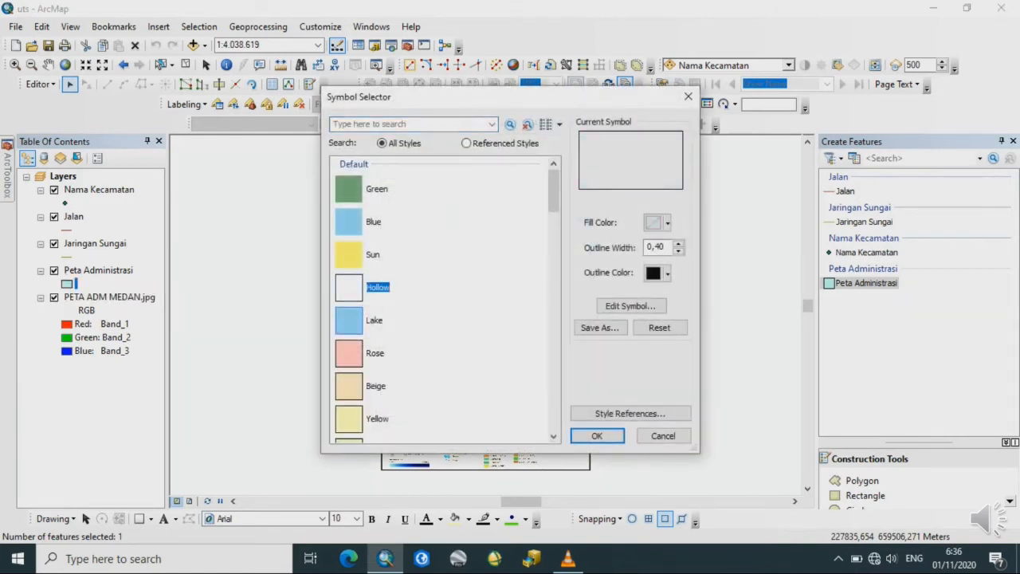
click(597, 435)
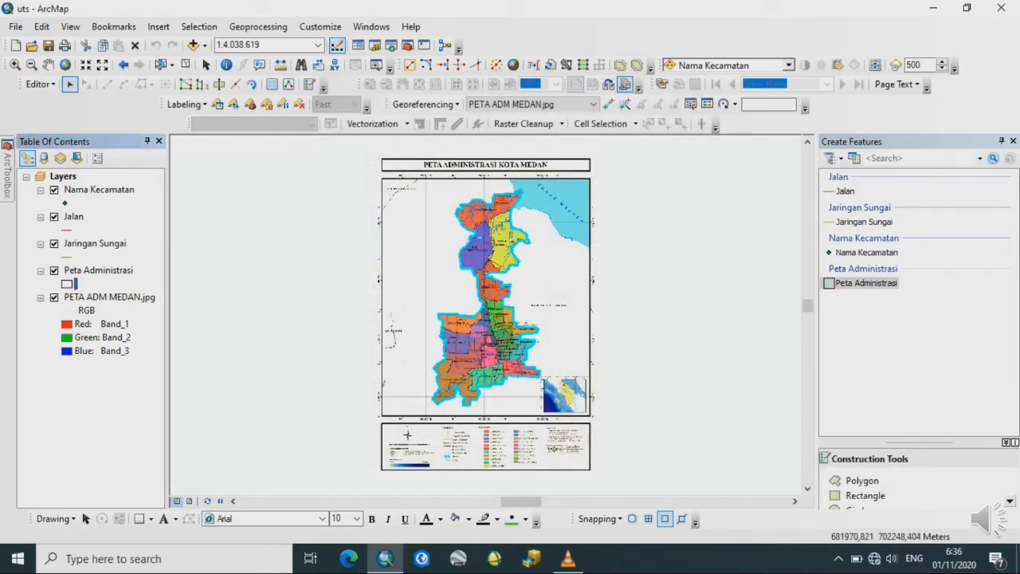
- Cut the Peta Administrasi polygon along Medan Belawan's southern boundary with Medan Labuhan and Medan Marelan
click(15, 64)
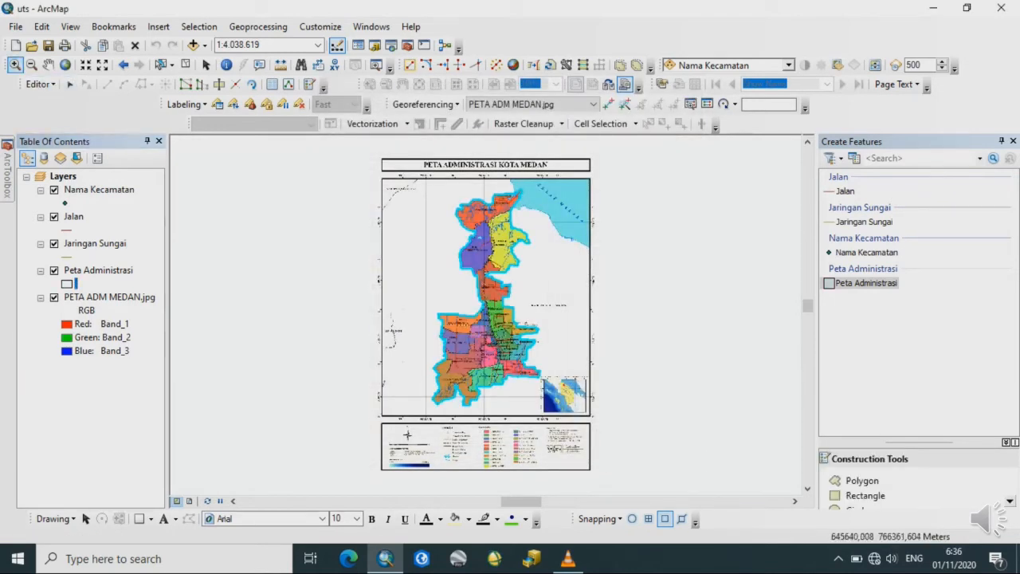
drag(449, 193, 539, 284)
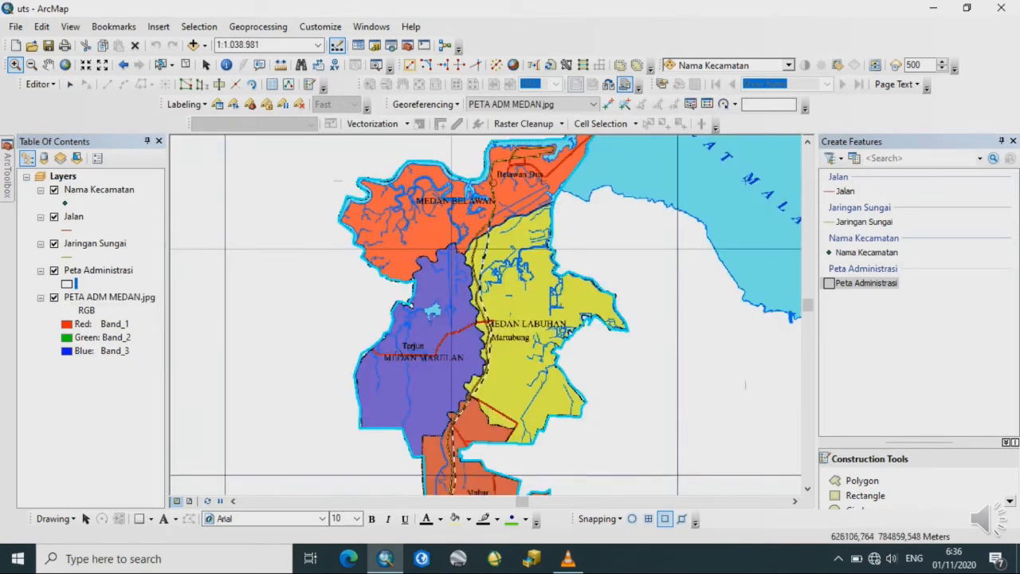
drag(331, 152, 616, 409)
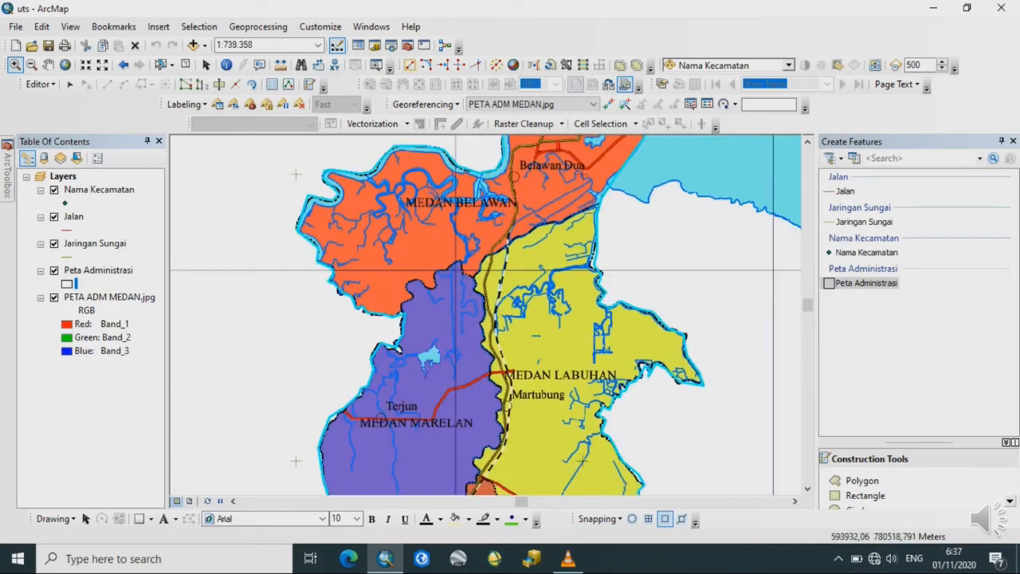
click(107, 84)
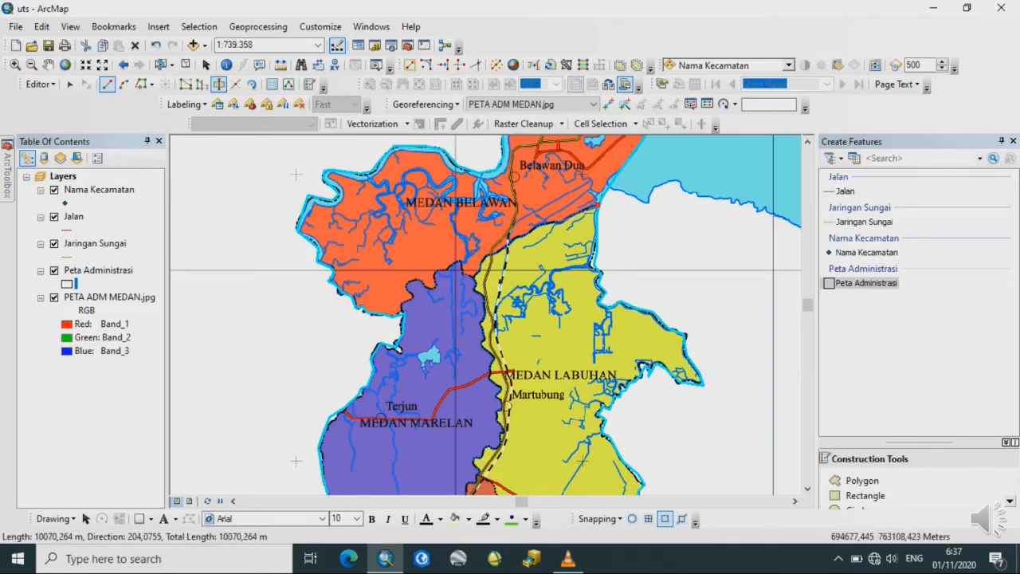
click(561, 223)
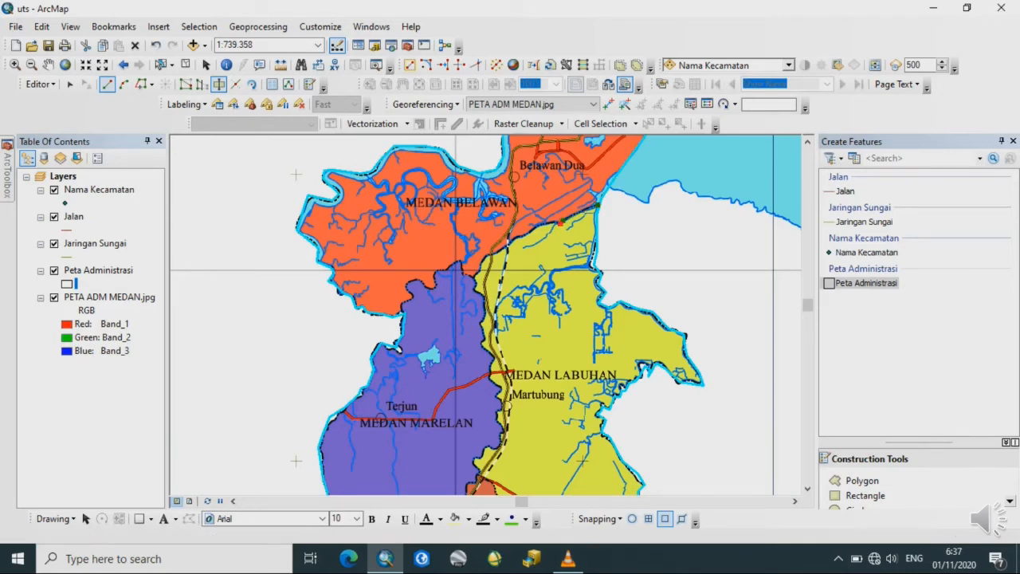
click(554, 221)
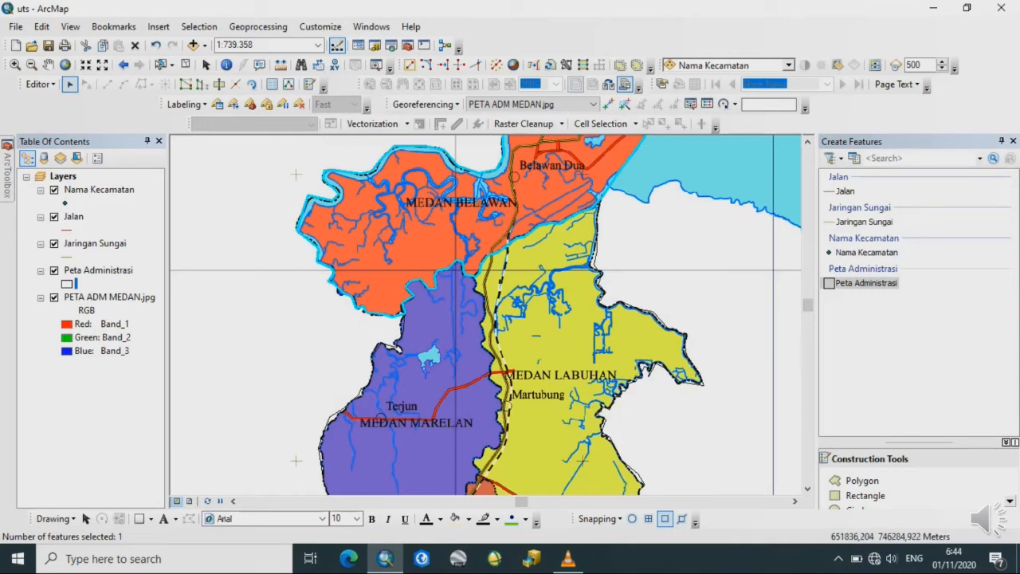
- Check the Medan Belawan cut by moving its polygon northwest, off the scanned map, and undo the move
click(109, 298)
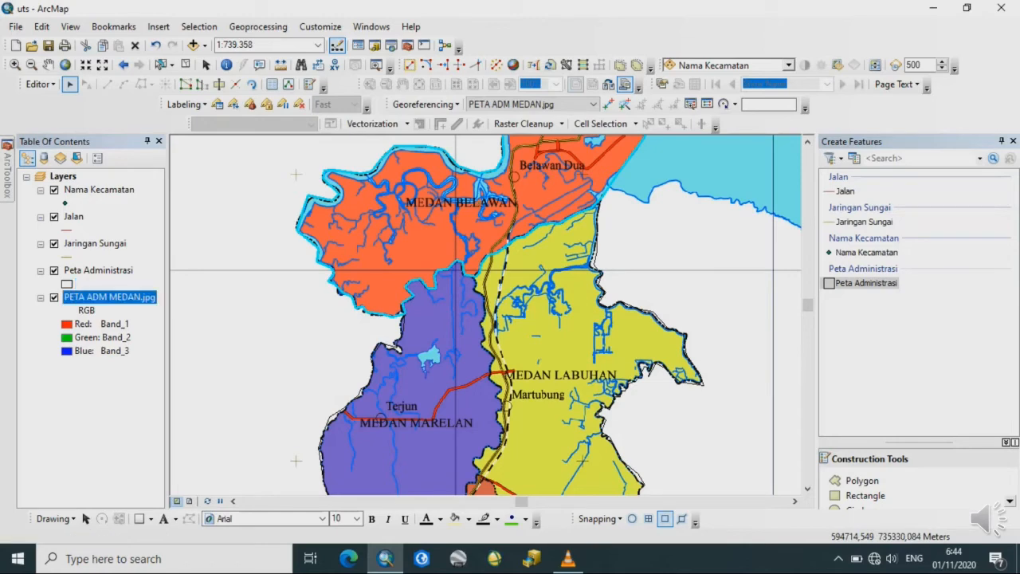
right_click(109, 297)
click(164, 375)
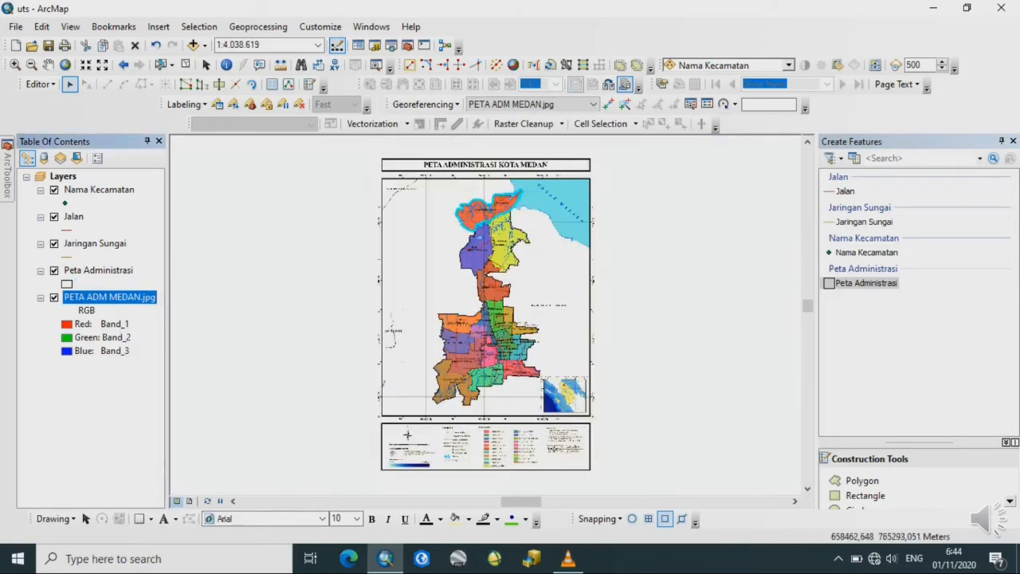
click(15, 64)
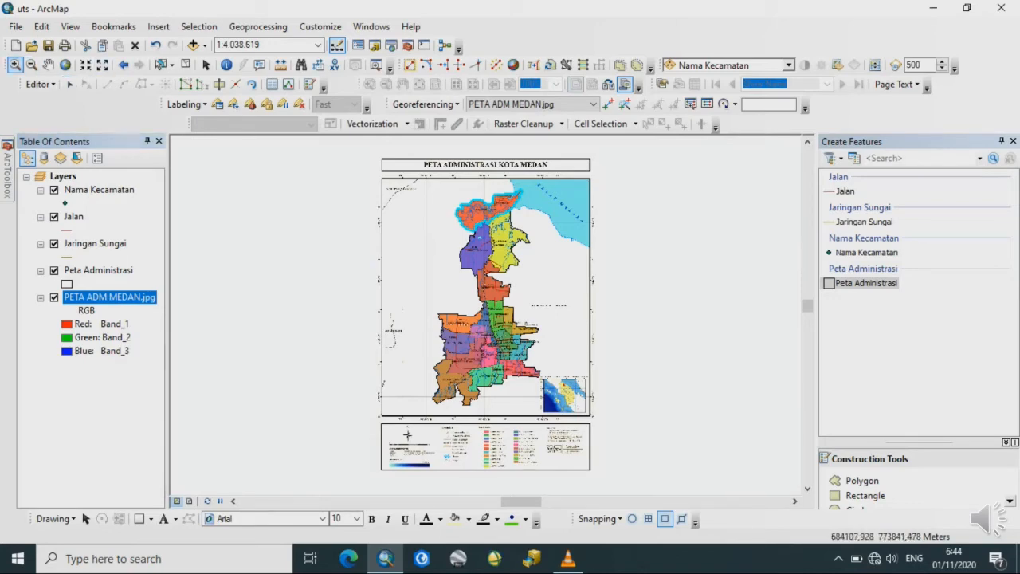
drag(438, 182, 557, 252)
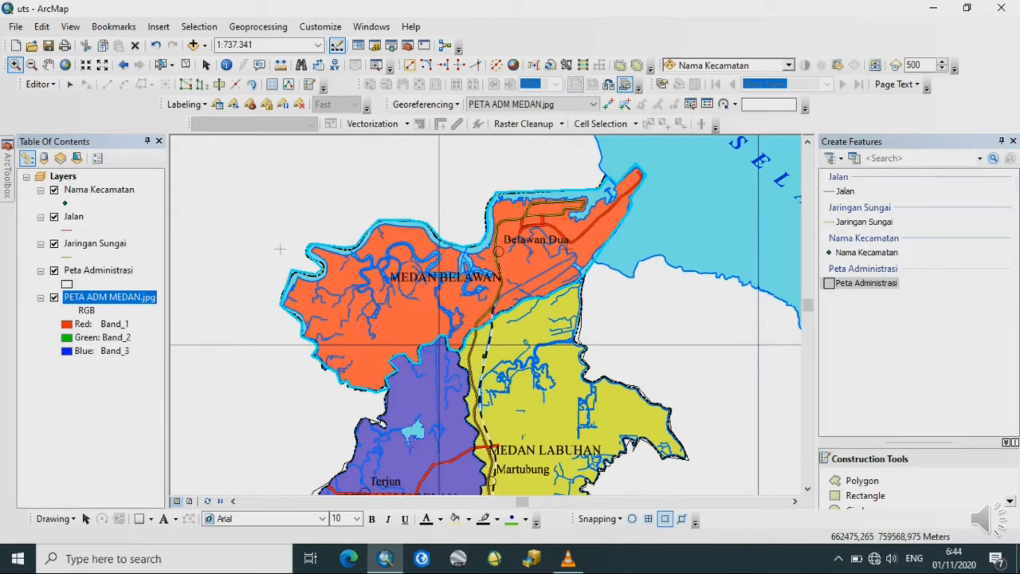
click(70, 85)
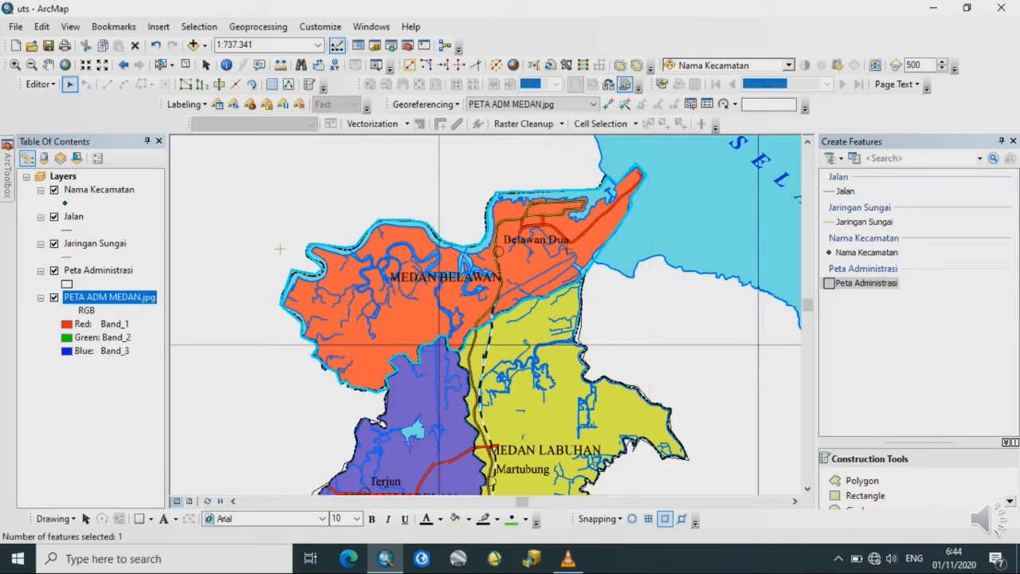
drag(431, 278, 317, 189)
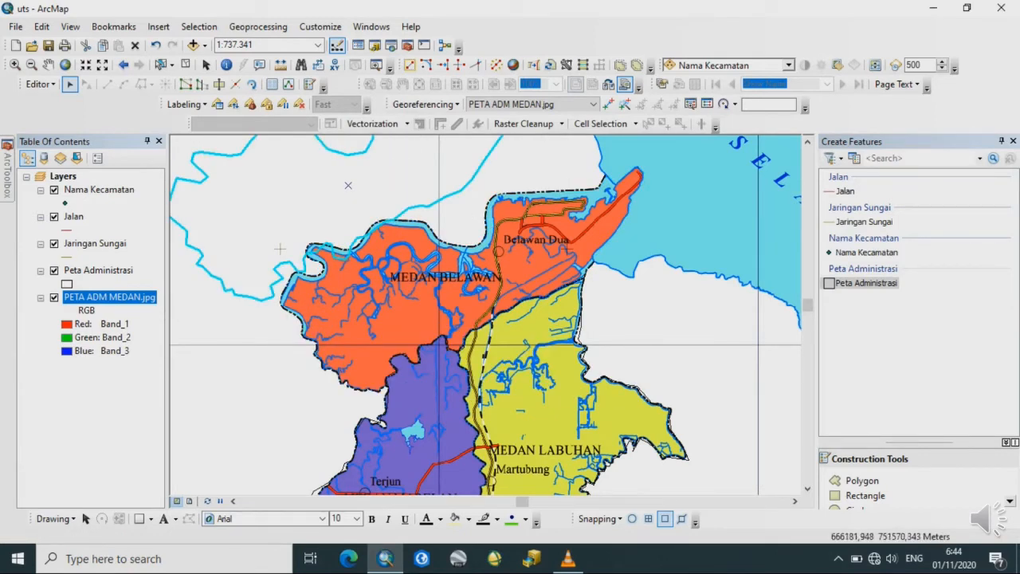
click(280, 249)
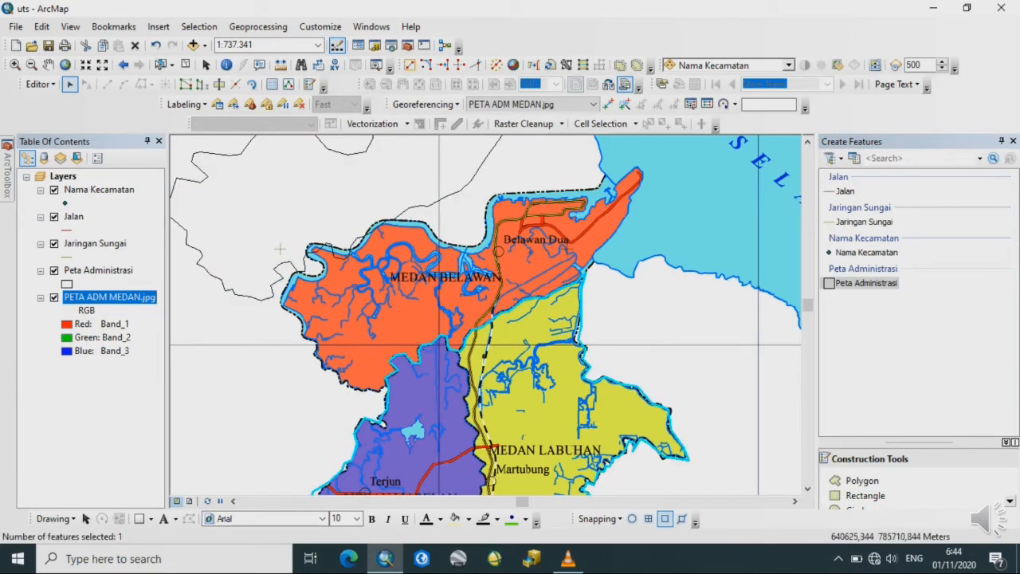
click(279, 248)
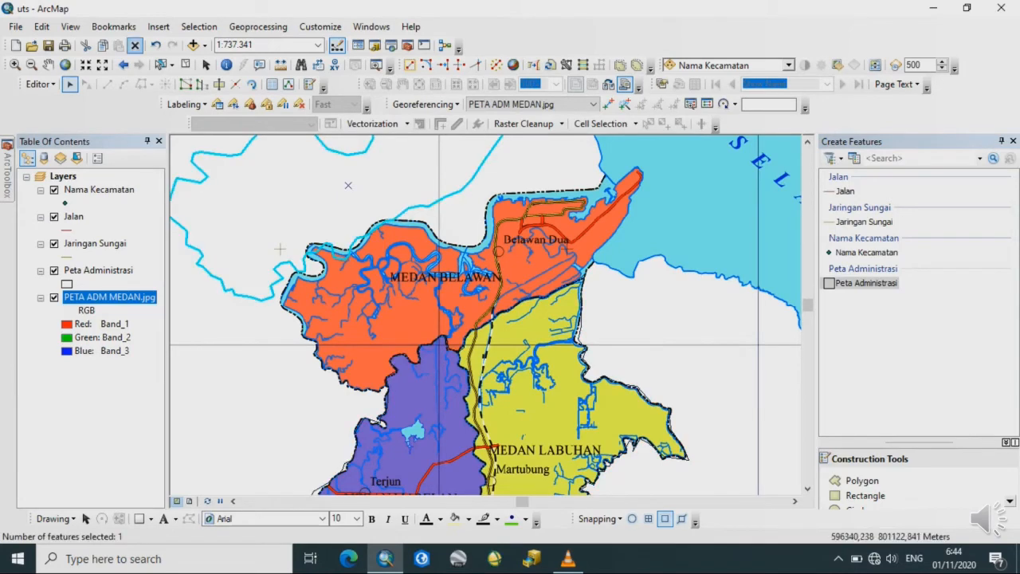
click(156, 45)
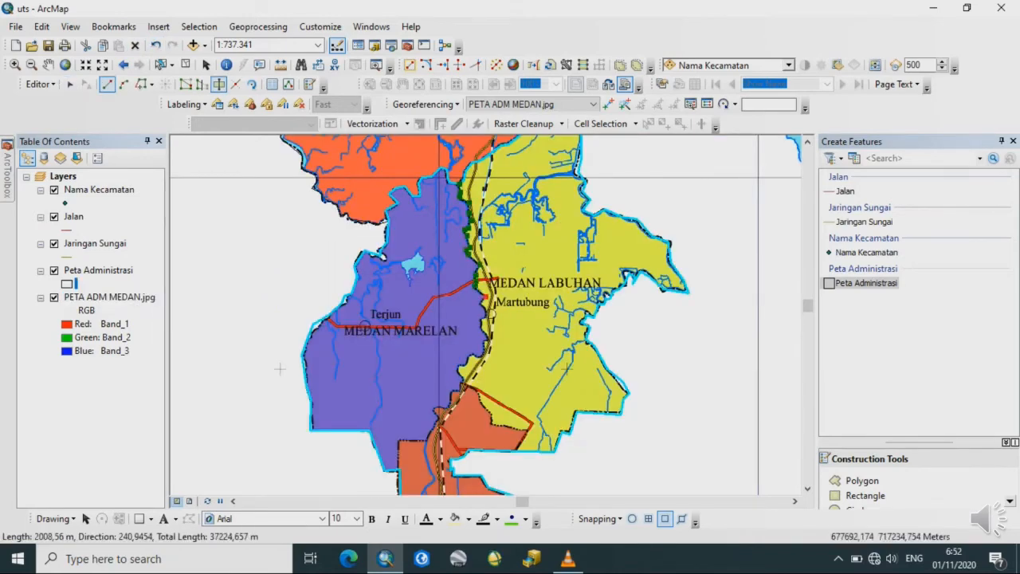
- Cut the Peta Administrasi polygon along Medan Marelan's boundaries with Medan Labuhan and Medan Deli
double_click(469, 360)
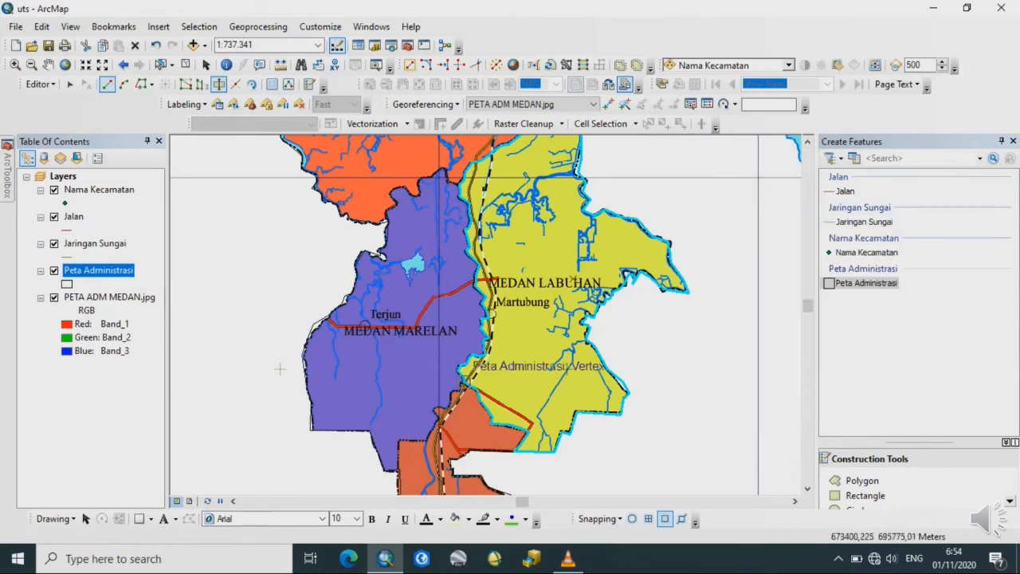
click(468, 381)
double_click(401, 468)
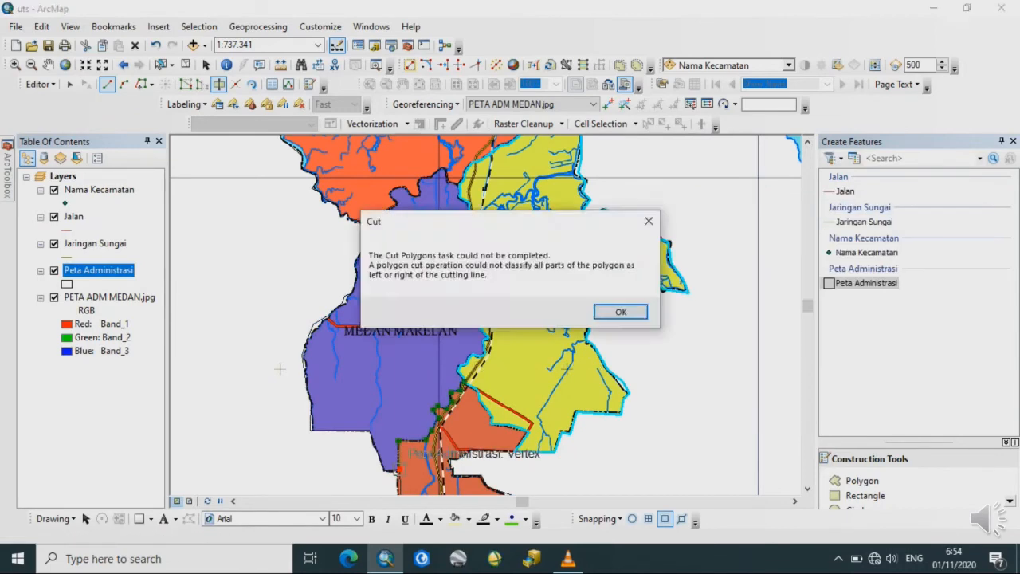
click(618, 311)
click(467, 382)
click(398, 441)
click(399, 455)
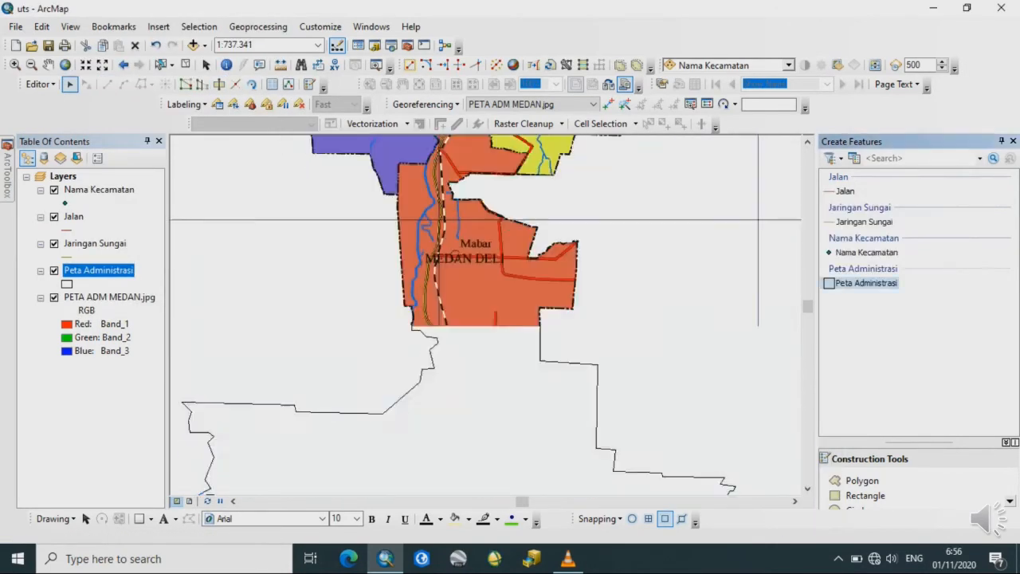
- Select the undivided southern polygon and cut Medan Perjuangan from it along the district's western boundary
click(637, 425)
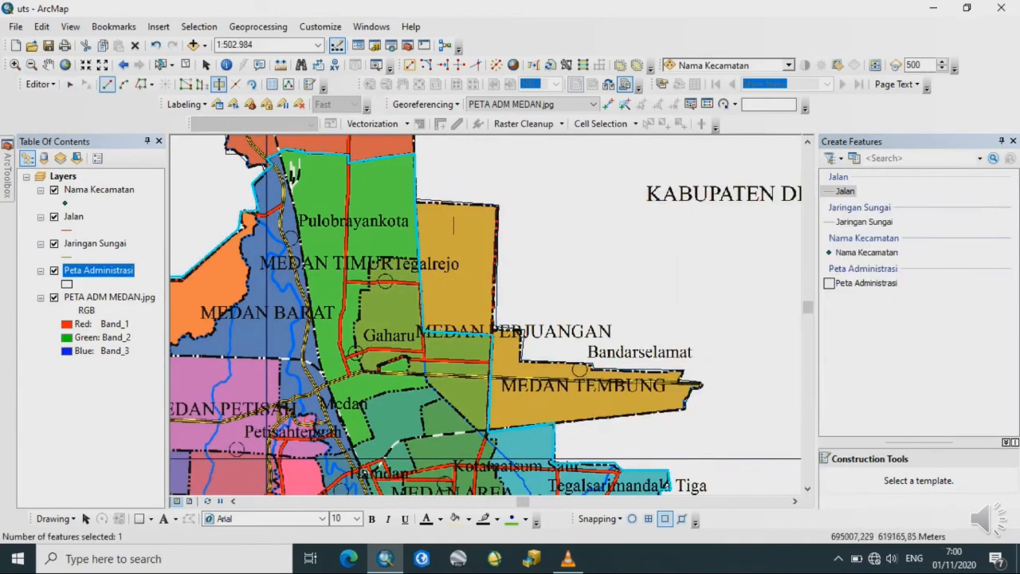
click(452, 405)
double_click(487, 432)
click(619, 312)
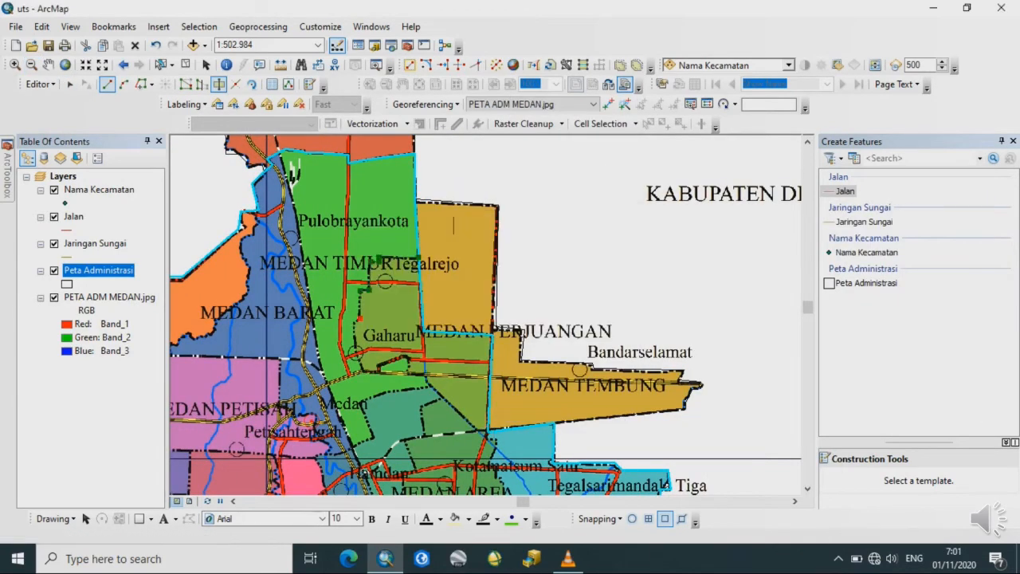
click(358, 325)
click(365, 372)
click(426, 374)
click(453, 406)
click(488, 432)
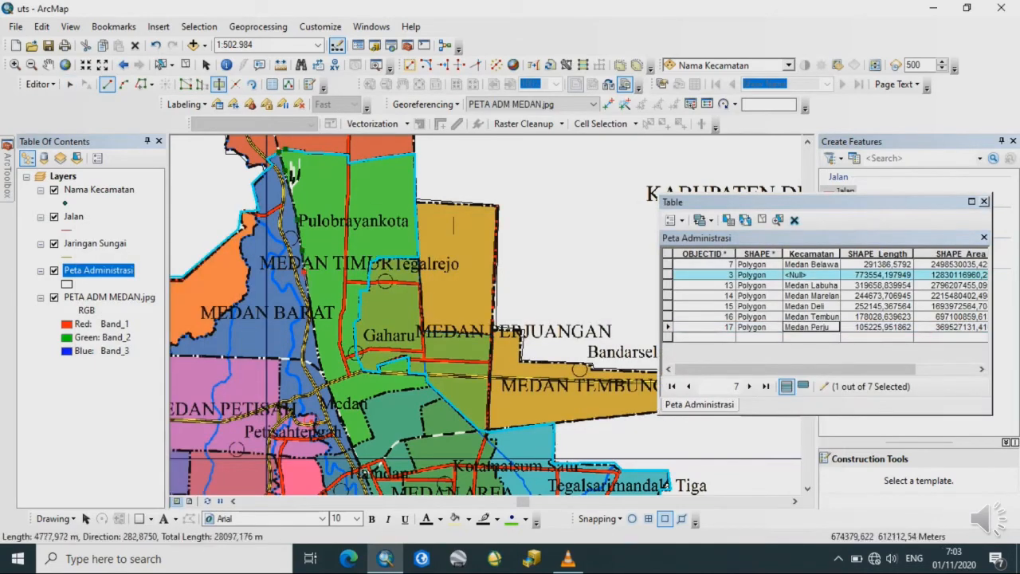
- Complete the cut separating Medan Timur from the undivided polygon, ending the line at Medan Perjuangan's southwestern boundary
right_click(427, 384)
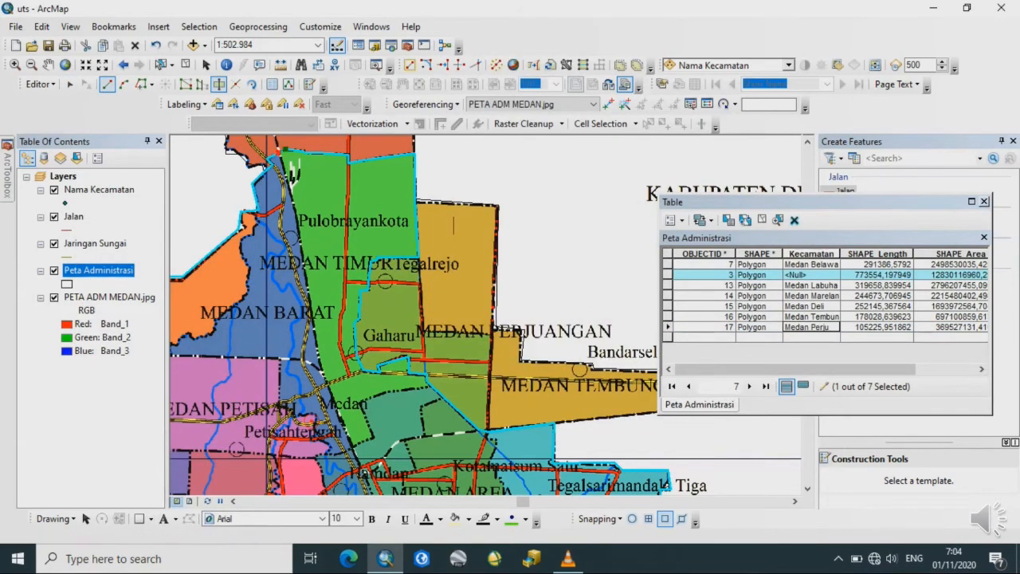
double_click(430, 388)
key(Return)
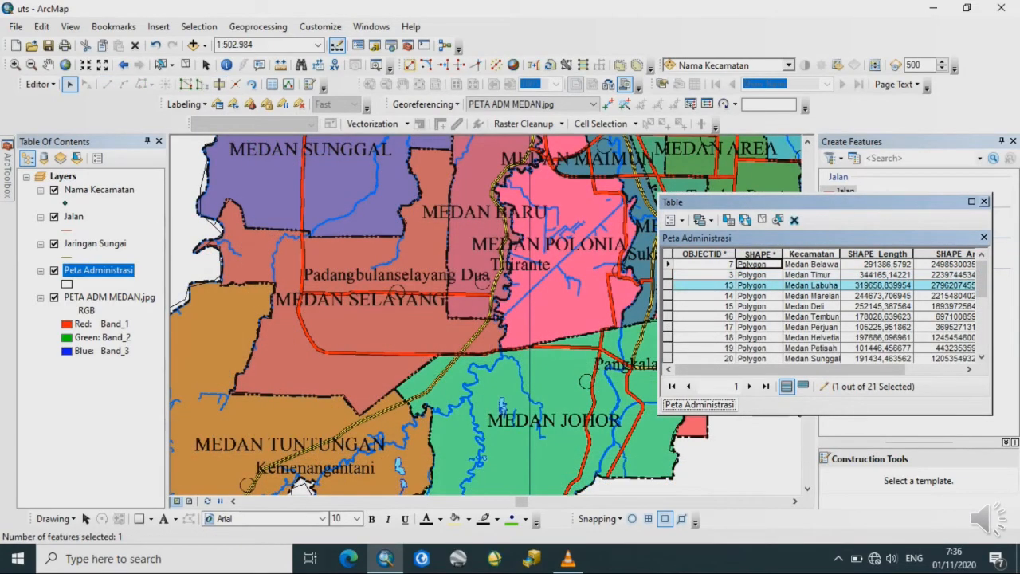
- Review the divided districts at the full extent of PETA ADM MEDAN.jpg and reopen the Peta Administrasi attribute table
click(984, 201)
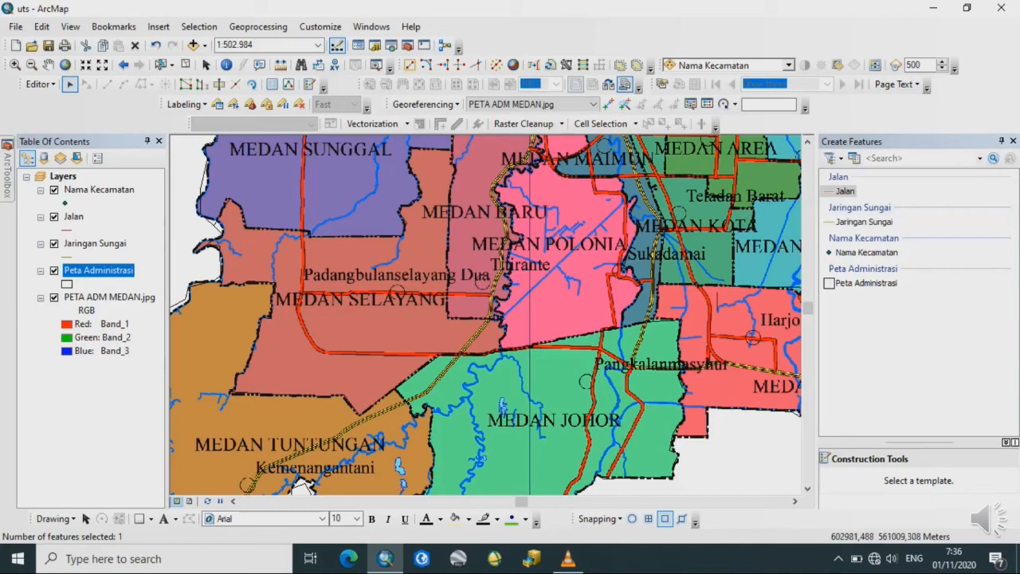
right_click(90, 298)
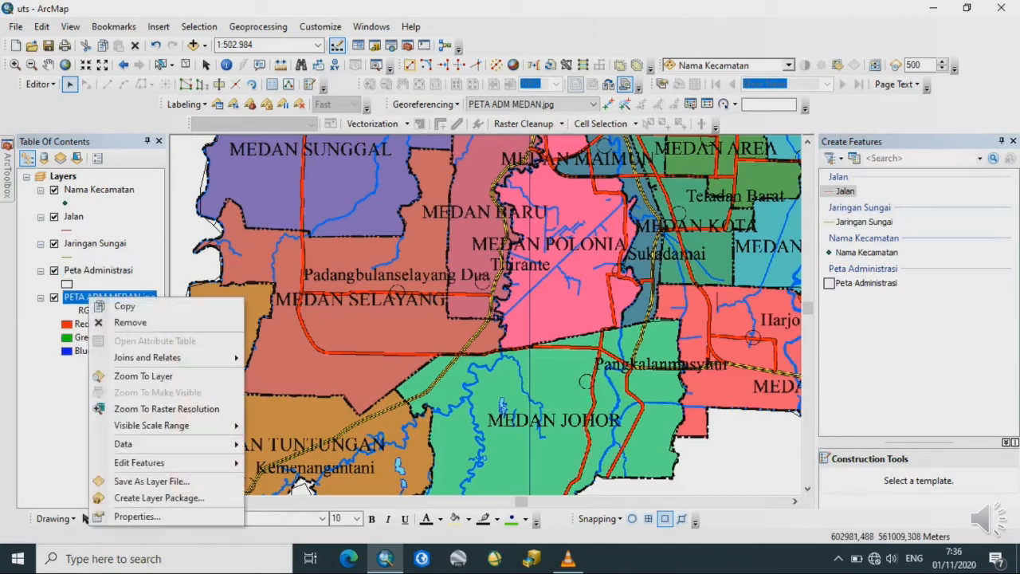
click(142, 376)
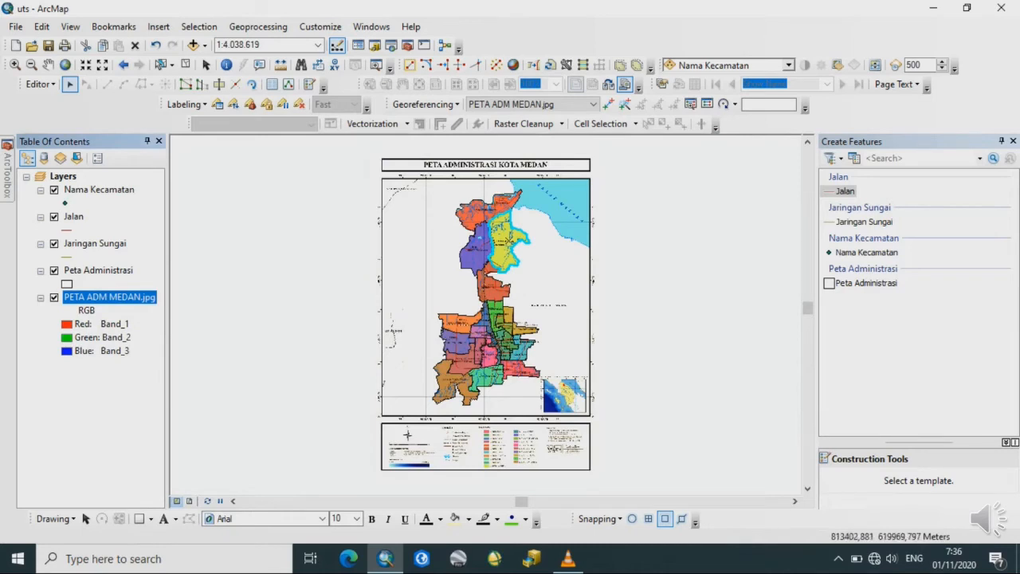
click(109, 270)
right_click(109, 270)
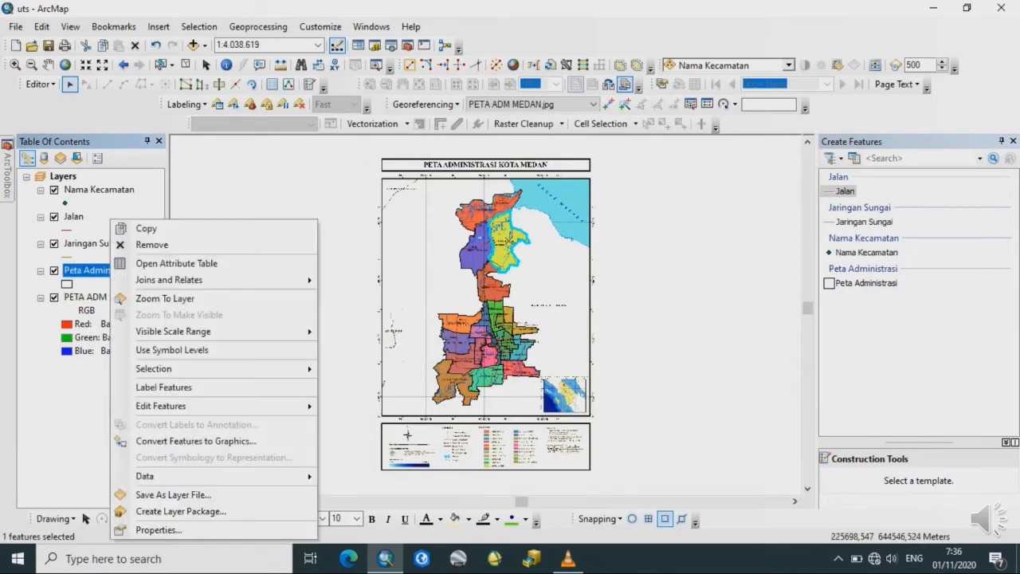
click(176, 263)
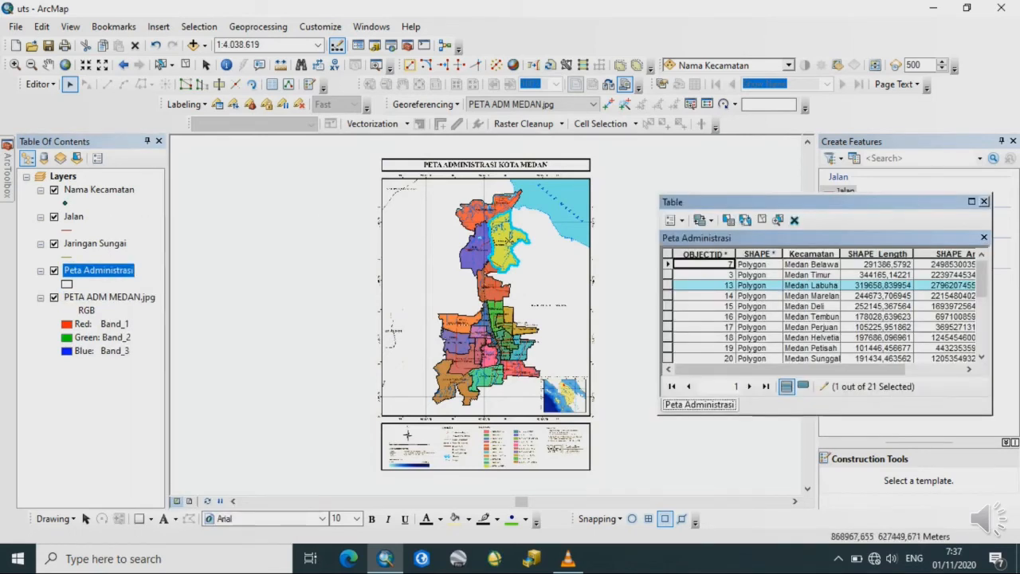
- Check the district polygons against their Kecamatan names in the Peta Administrasi attribute table, then close the table
click(478, 238)
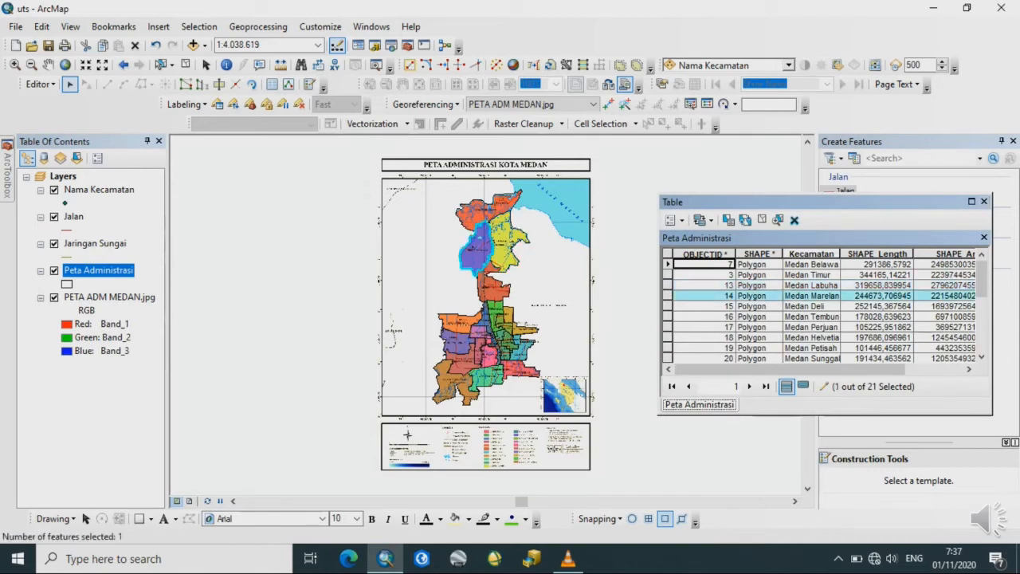
click(503, 242)
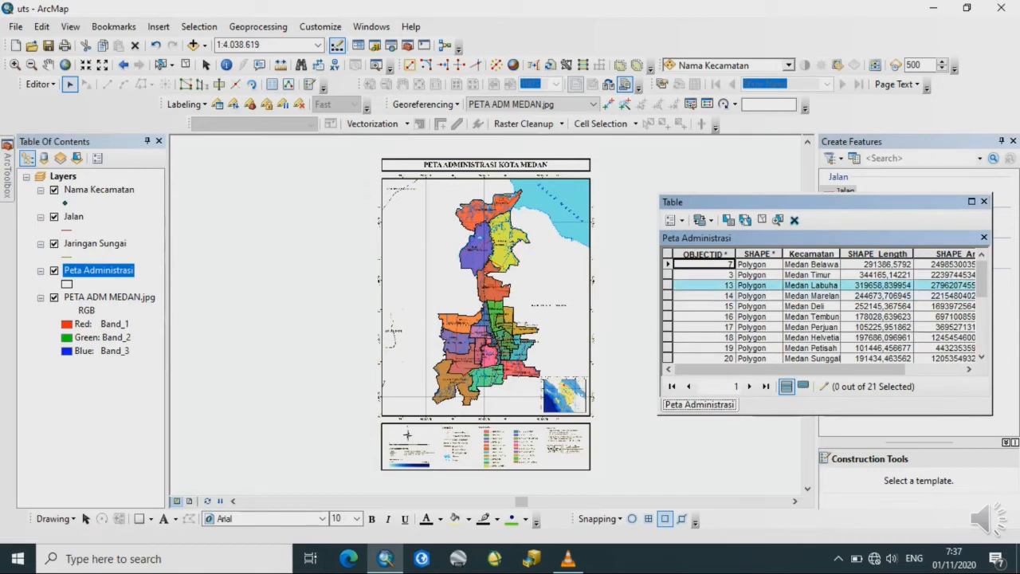
click(455, 381)
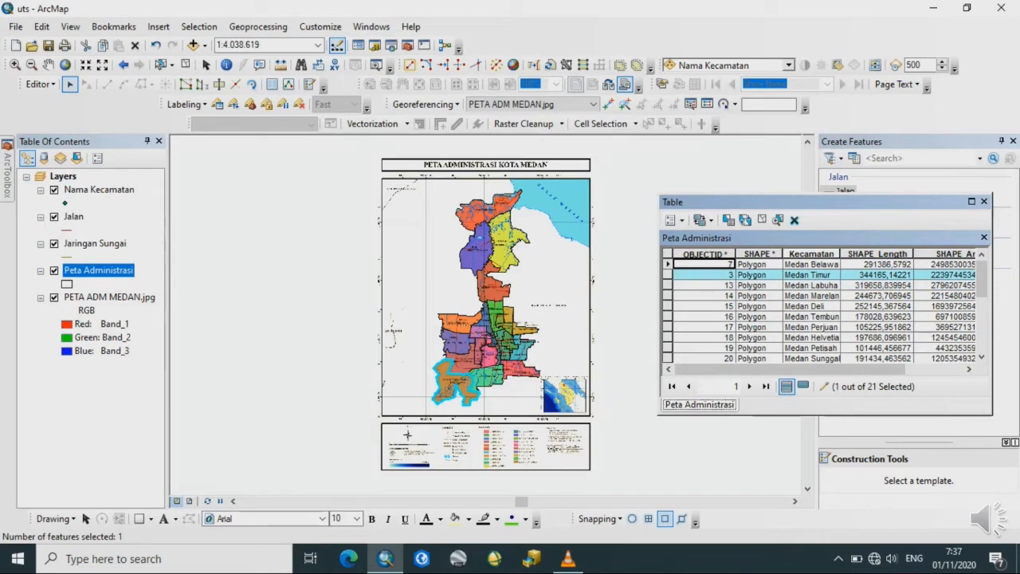
click(481, 213)
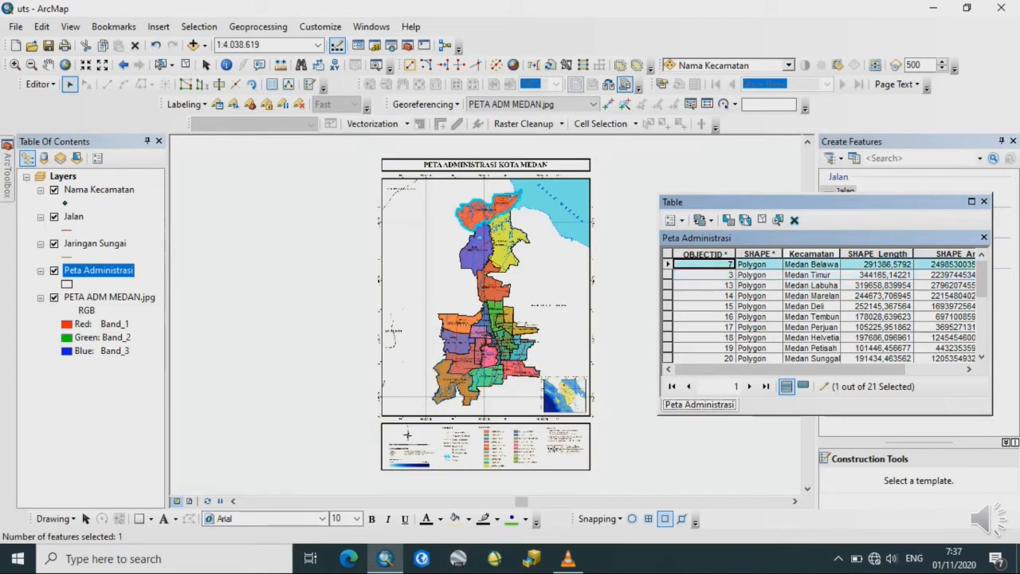
click(478, 248)
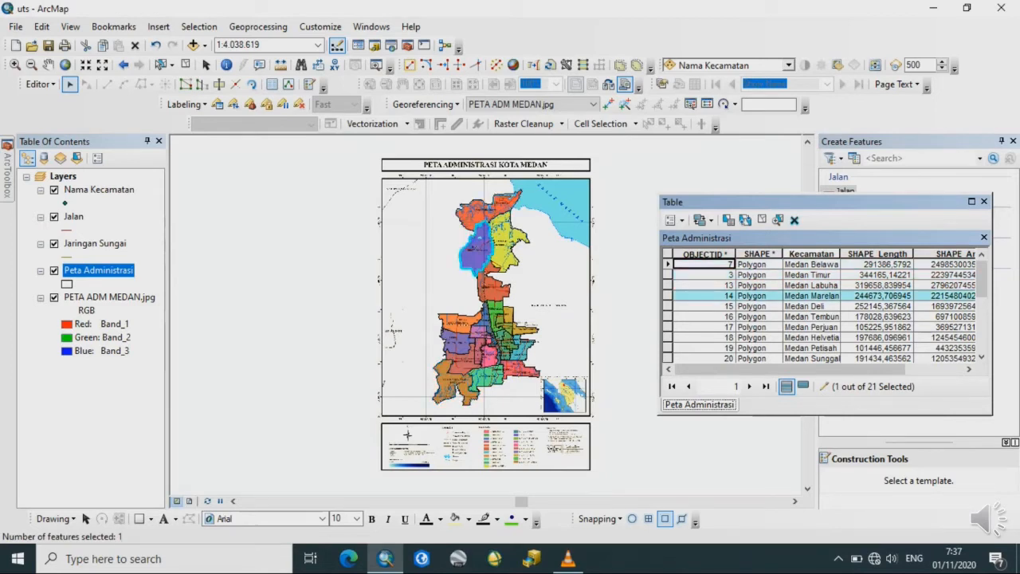
drag(667, 306, 668, 306)
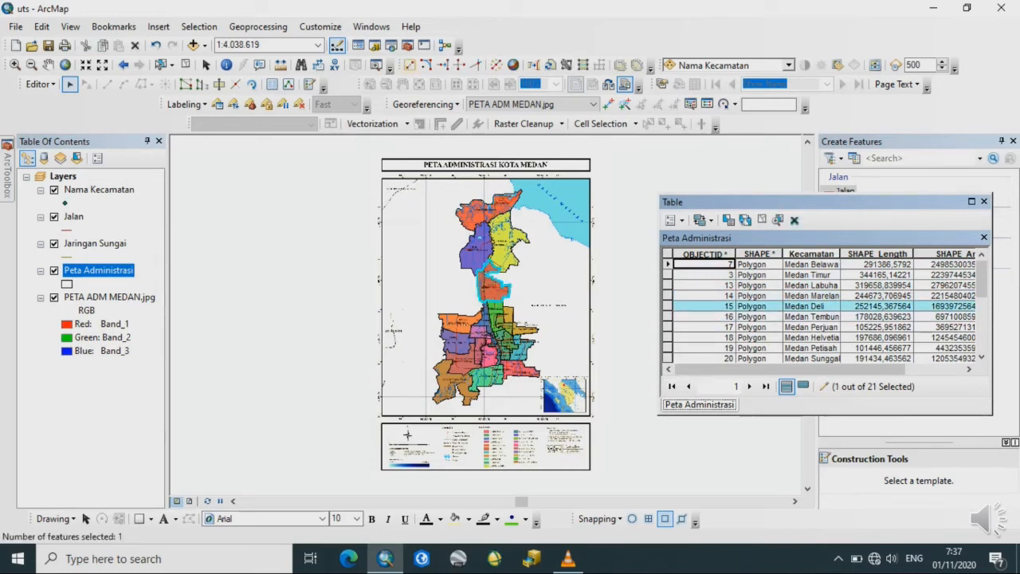
click(521, 320)
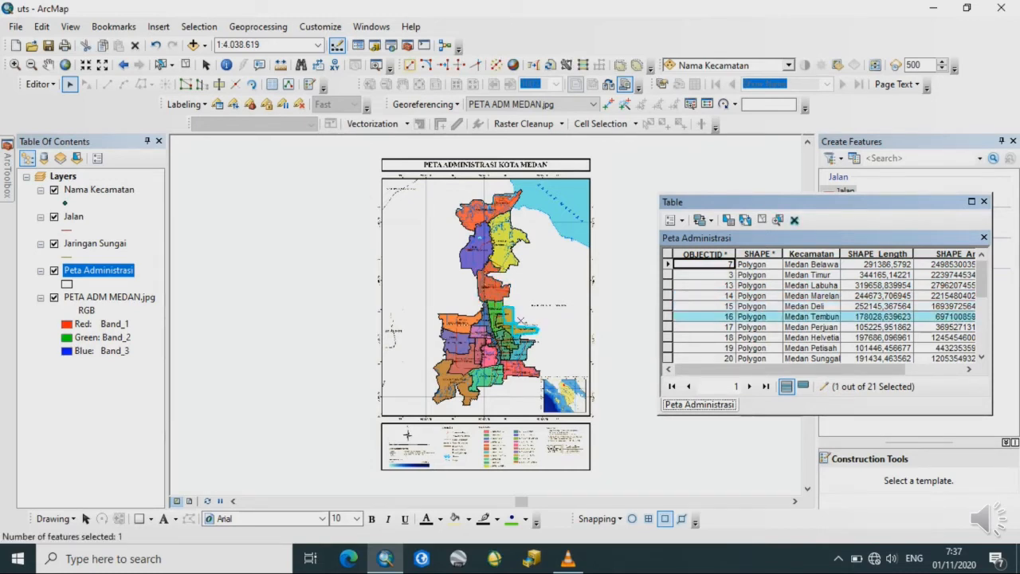
click(458, 322)
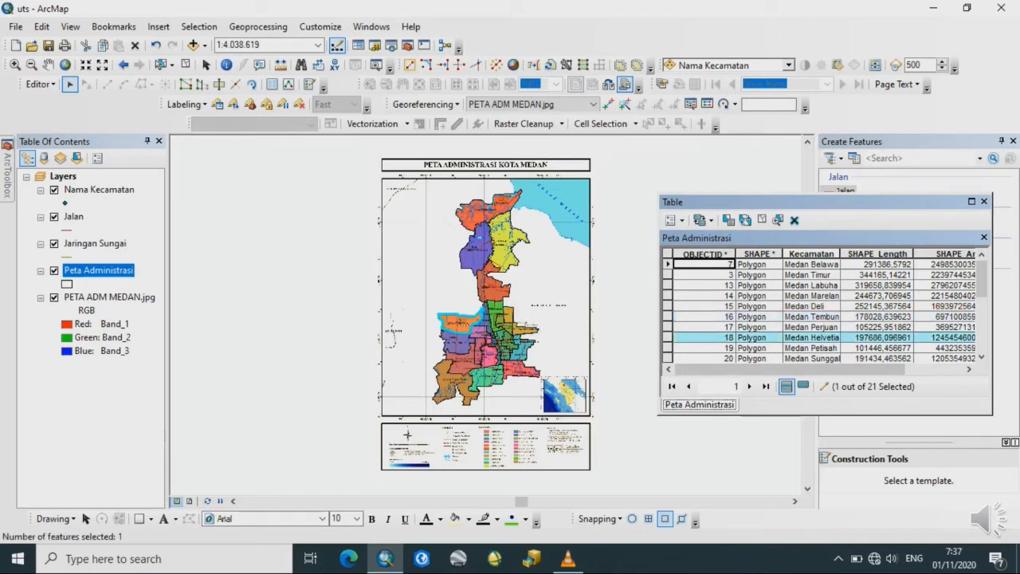
click(479, 330)
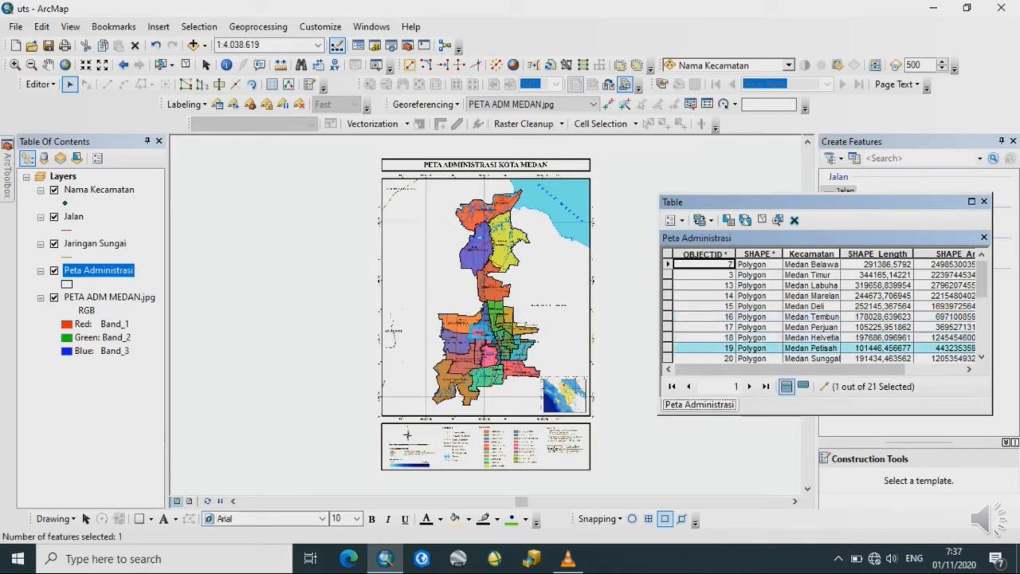
click(457, 343)
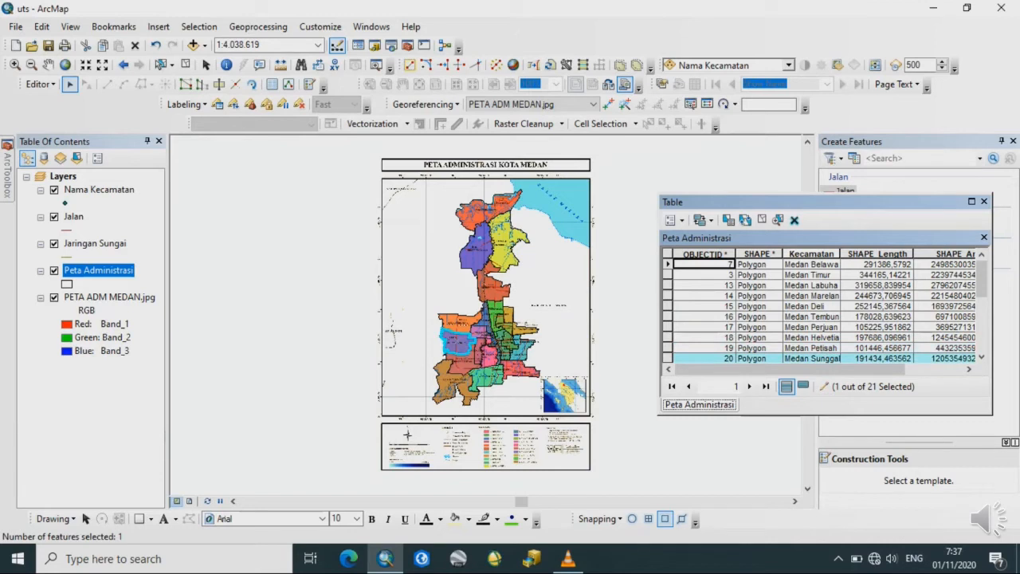
key(Down)
key(Down)
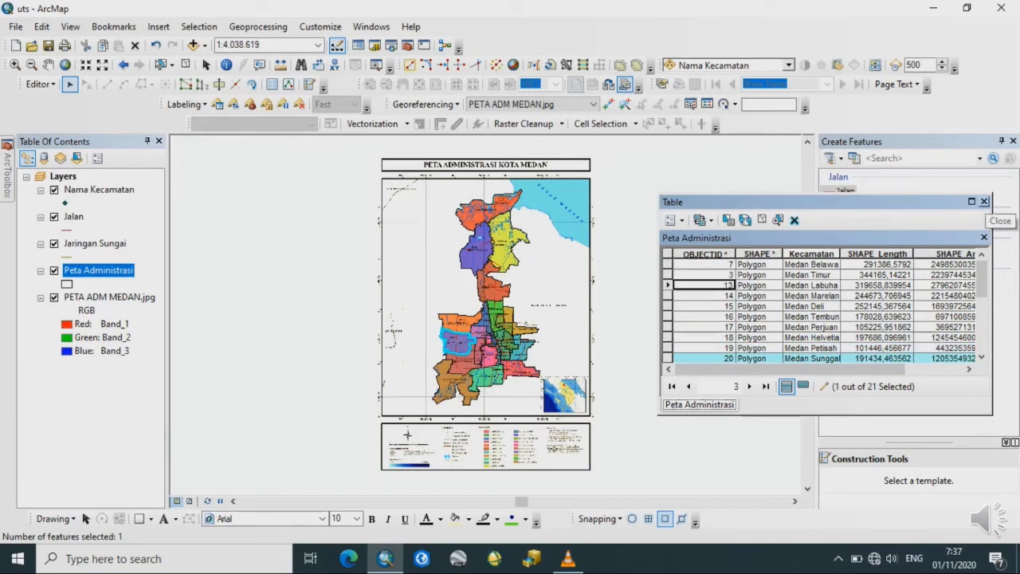
click(984, 201)
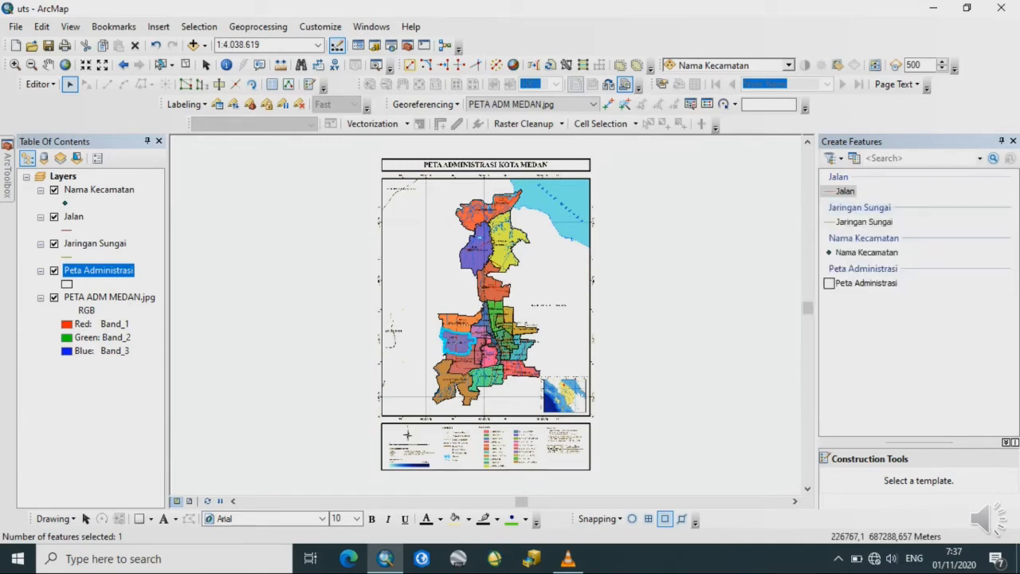
- Change the Peta Administrasi layer's polygon symbol to the Jade fill
click(67, 284)
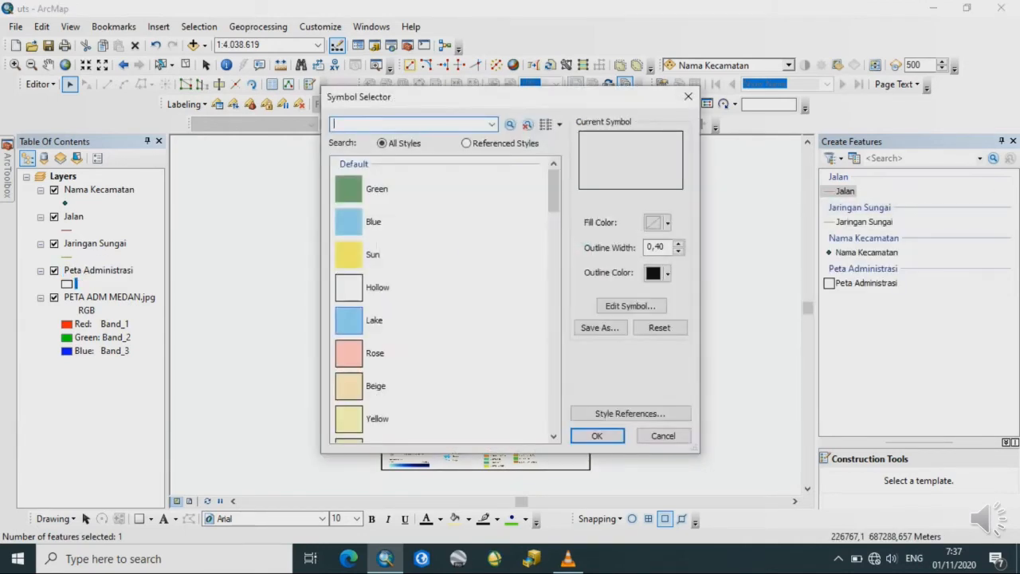
scroll(442, 303, down, 2)
click(349, 349)
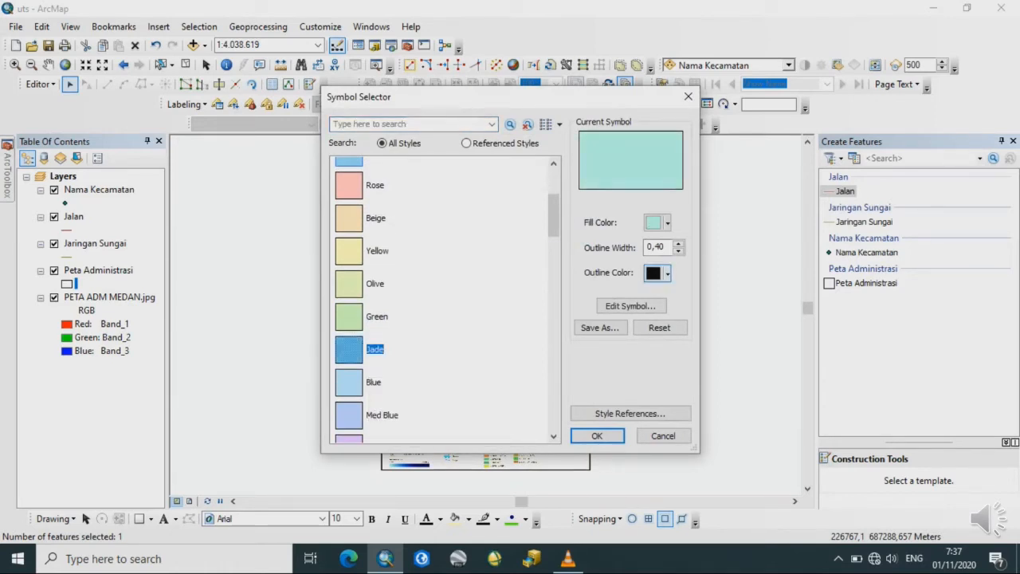
click(597, 435)
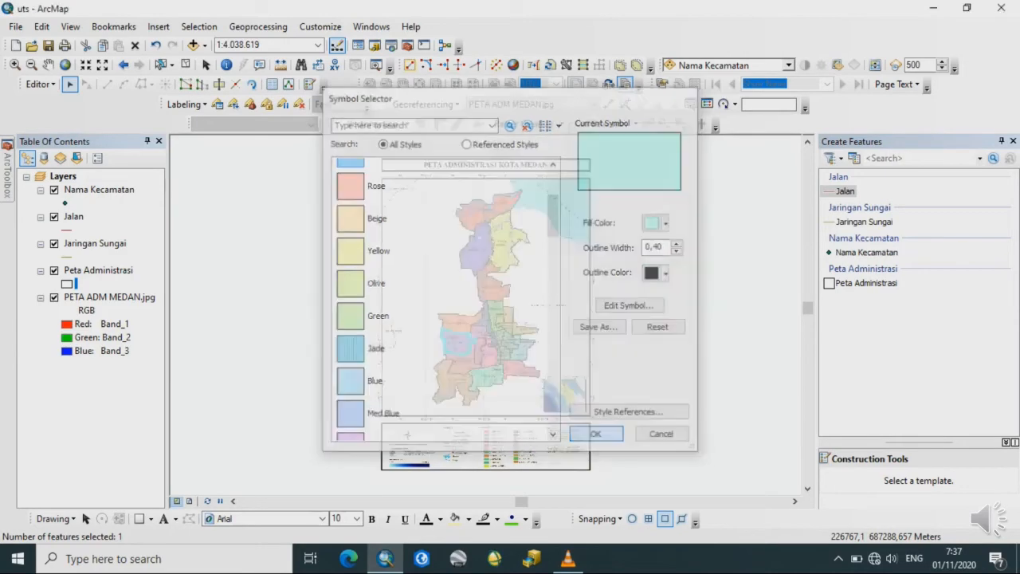
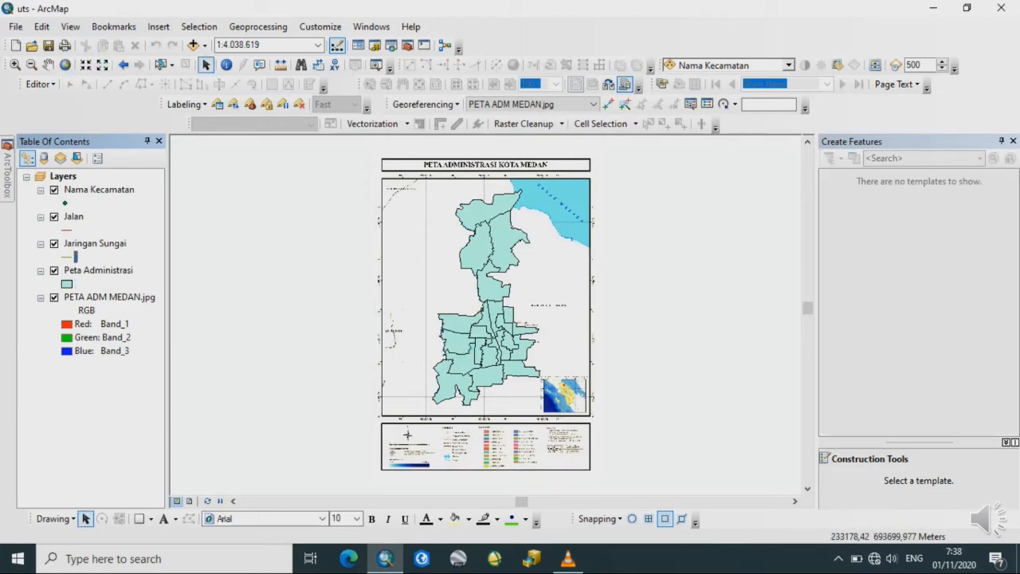
- Start an edit session and choose the Jalan template for drawing road lines
click(39, 84)
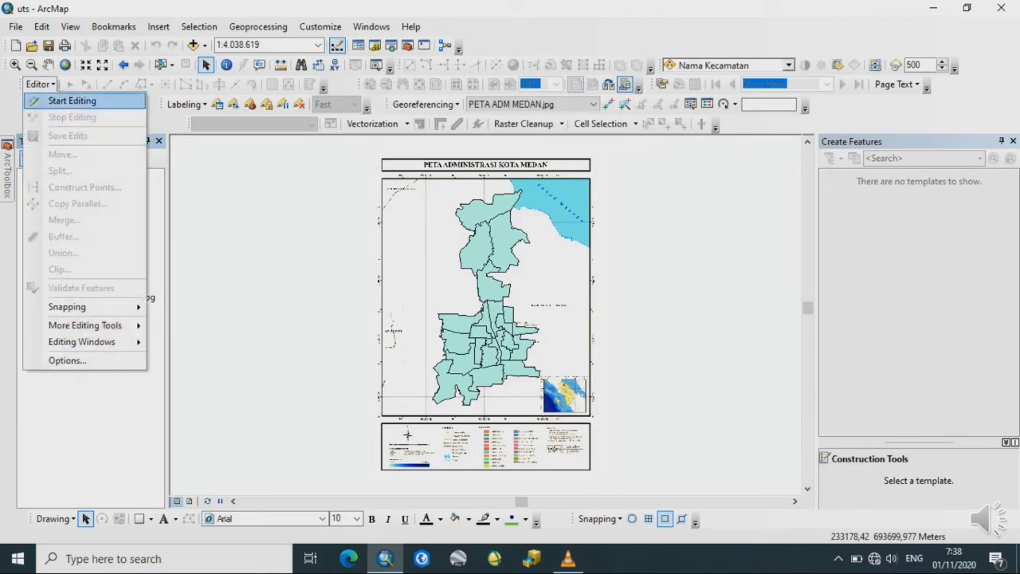
click(72, 101)
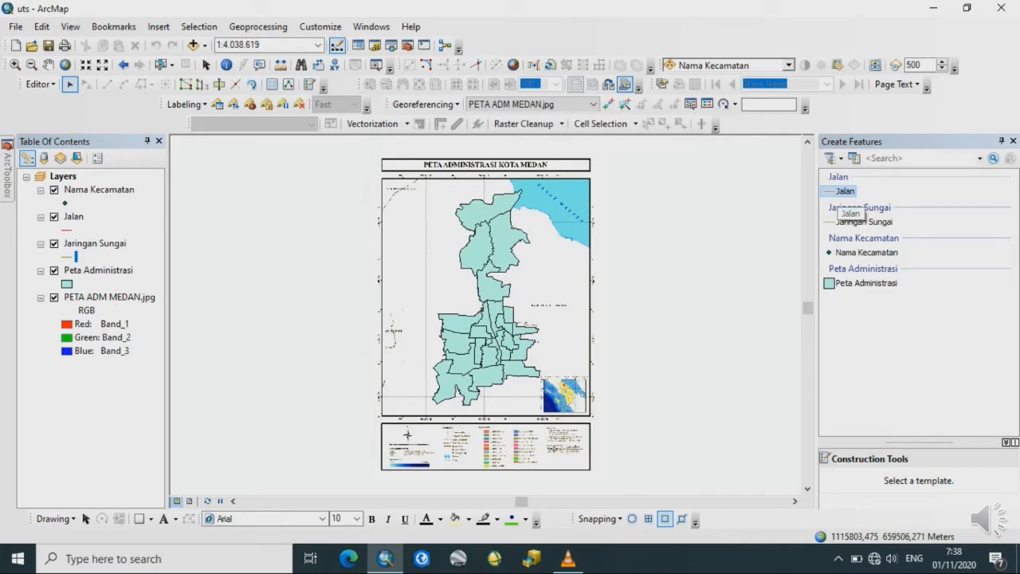
click(845, 191)
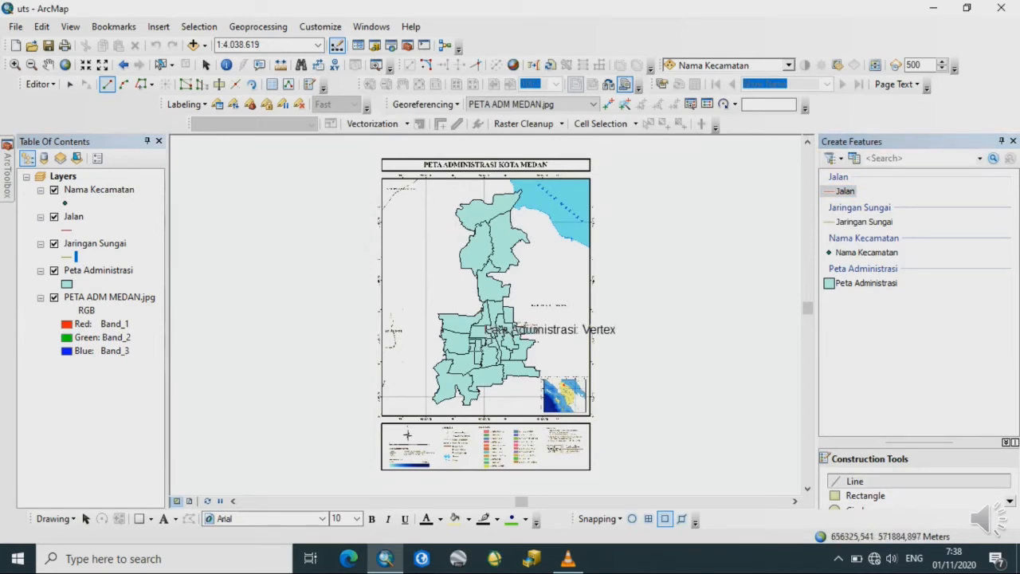
- Set the Peta Administrasi symbol to Hollow and test-select the Medan Marelan and Medan Deli polygons
click(67, 284)
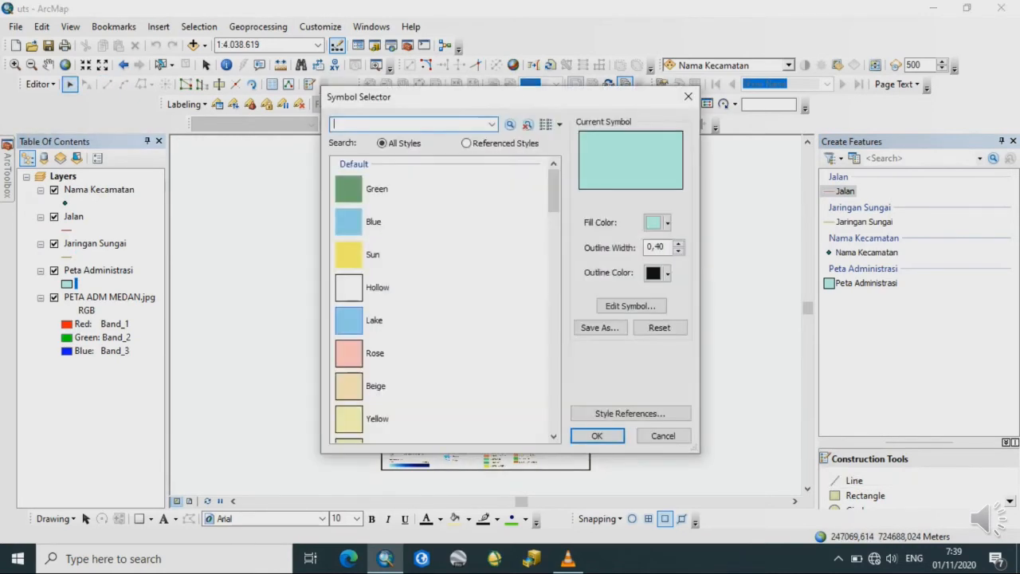
click(349, 288)
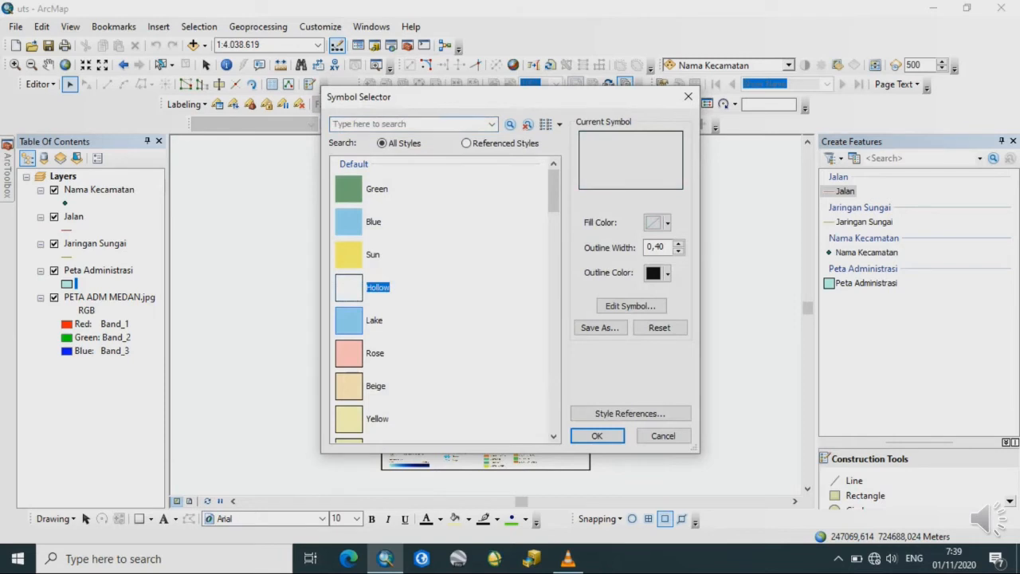
click(597, 436)
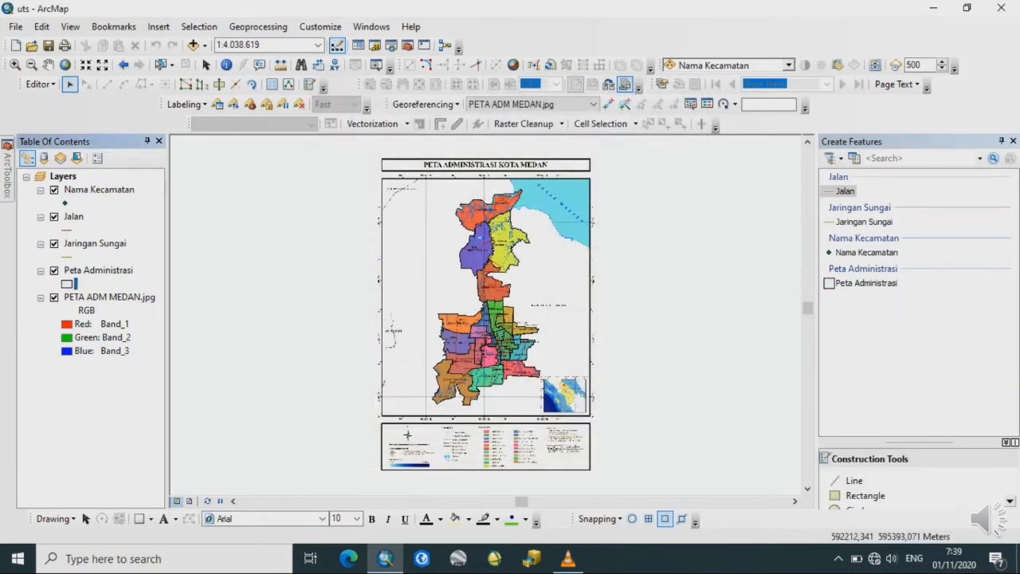
click(476, 251)
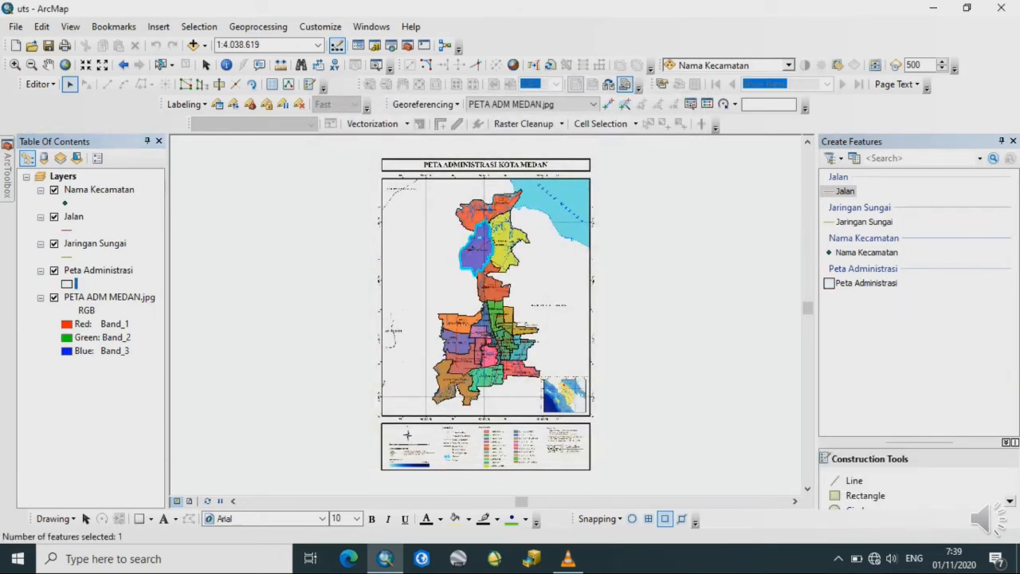
click(492, 288)
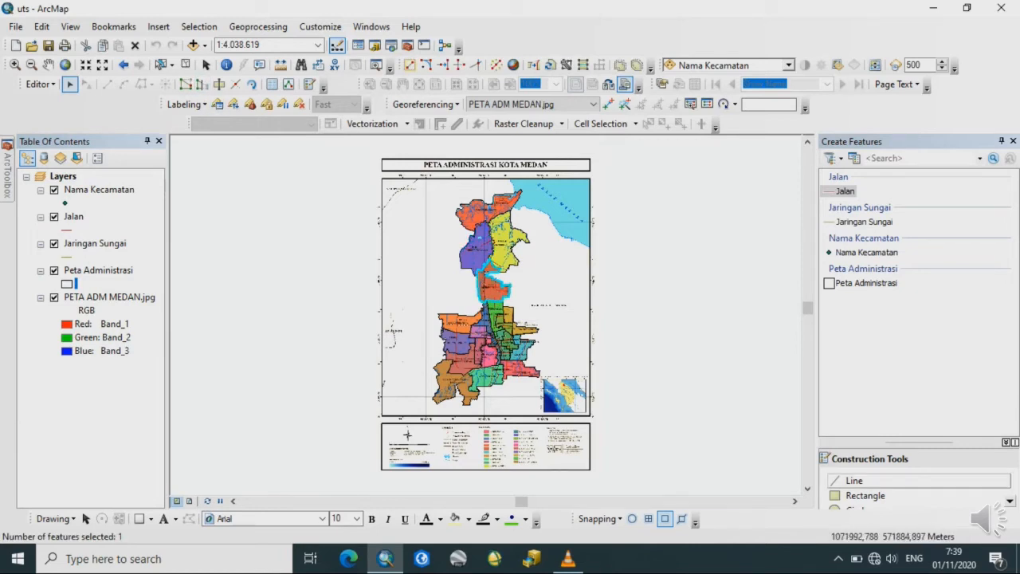
- Trace a Jalan line along the red road from Medan Belawan's northeastern tip to the short branch above Belawan Dua, and finish that part
click(855, 482)
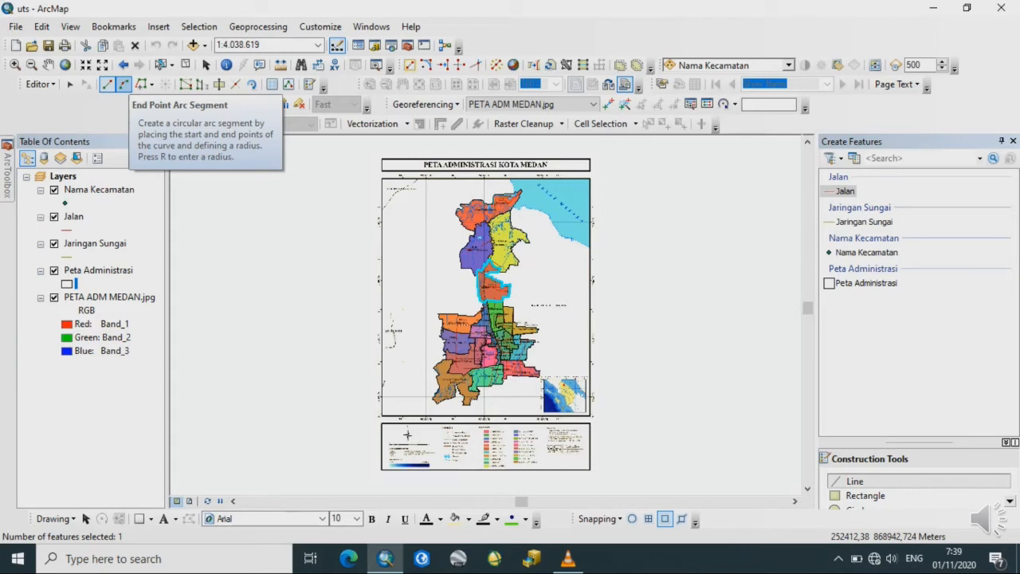
click(124, 84)
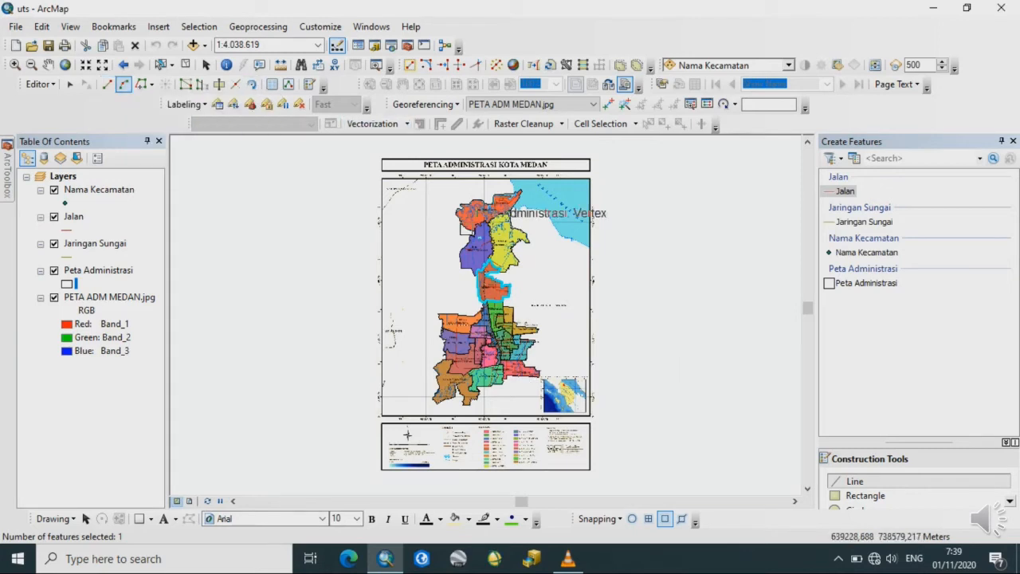
click(15, 64)
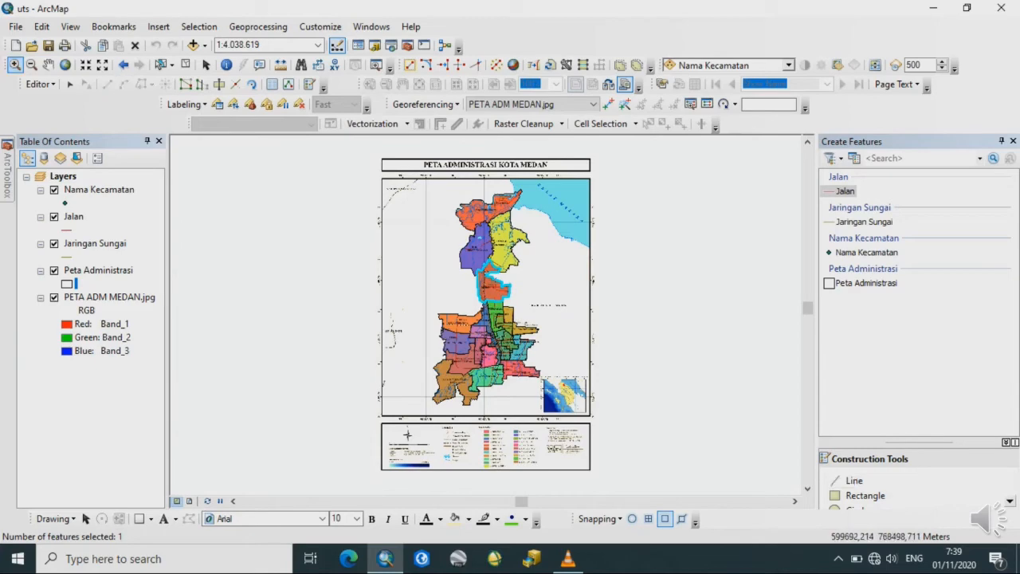
drag(441, 188, 545, 264)
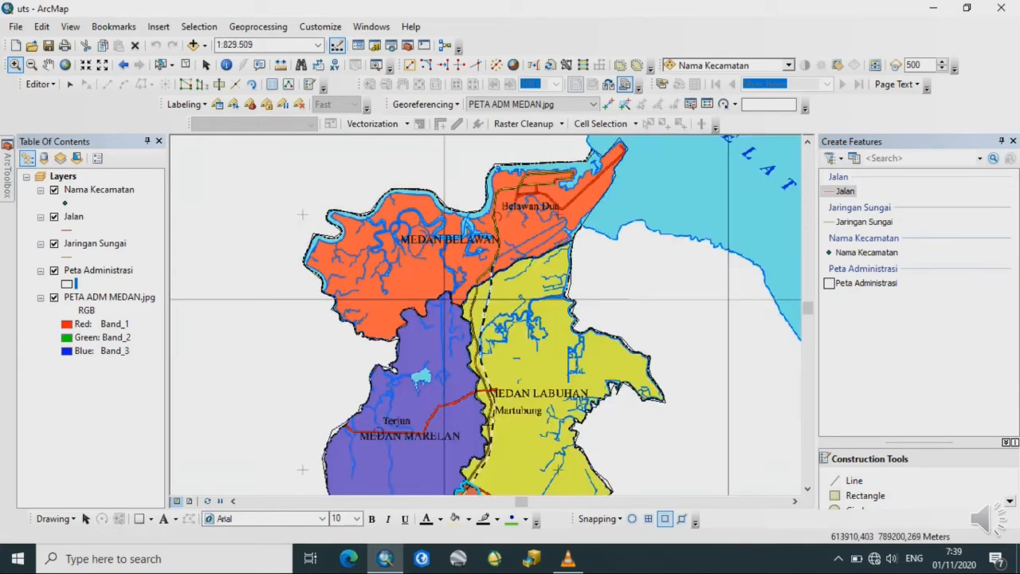
drag(627, 352, 262, 166)
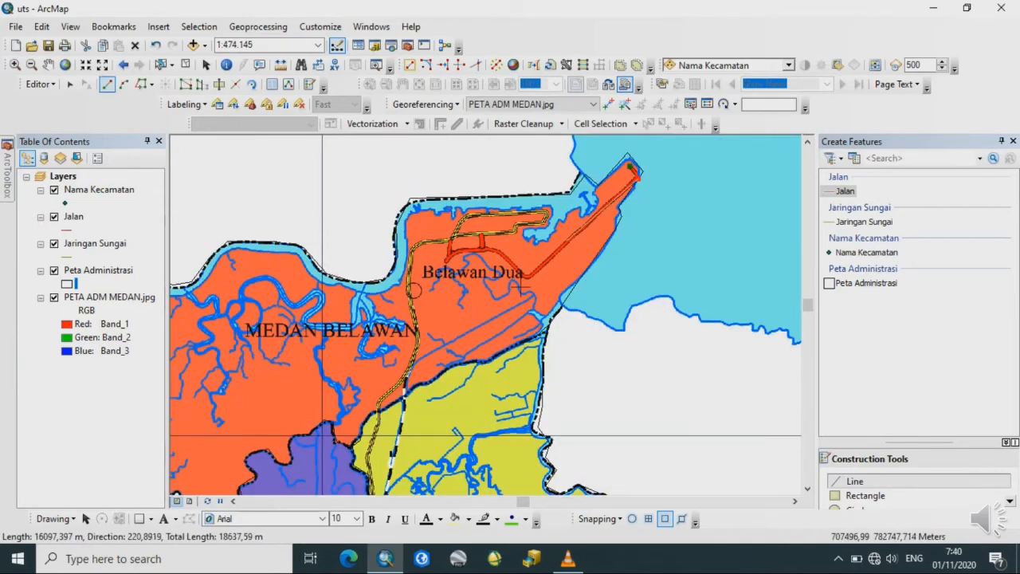
click(566, 241)
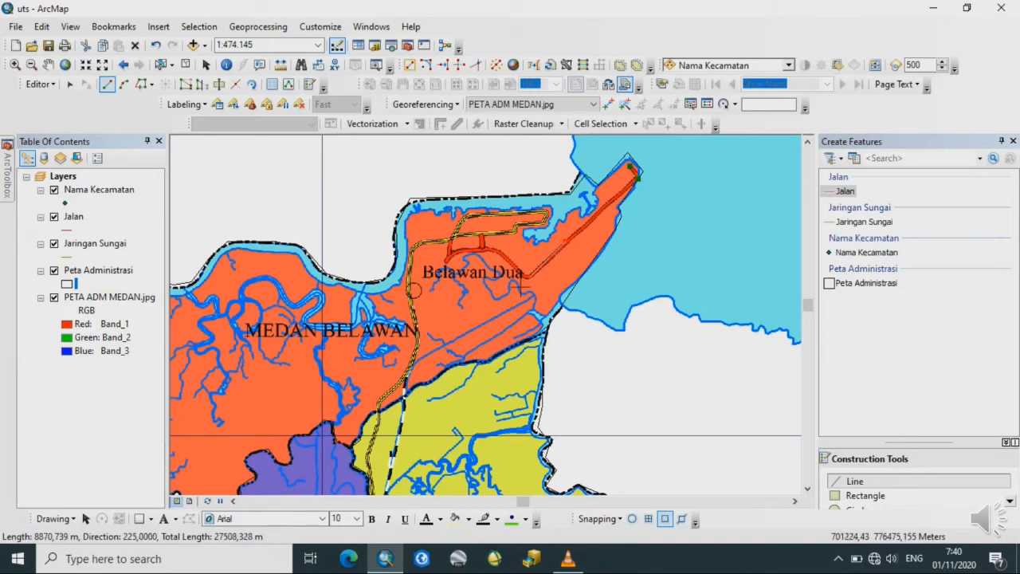
click(526, 278)
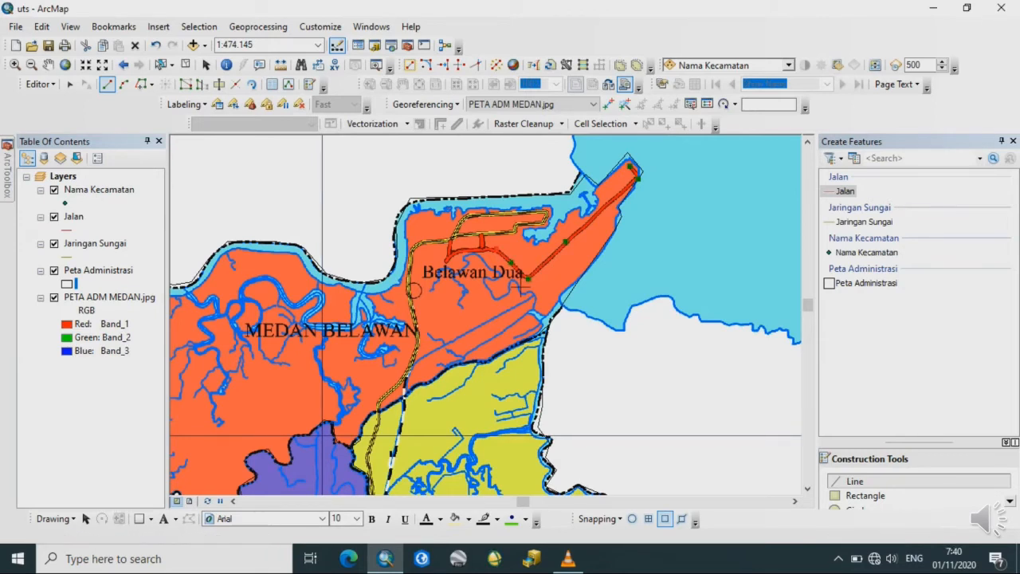
click(522, 290)
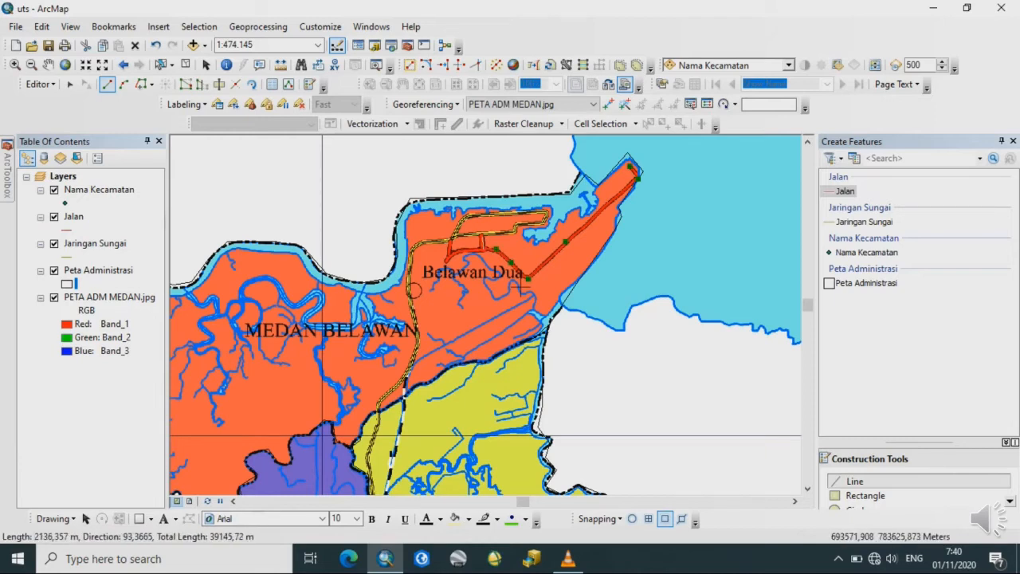
click(483, 250)
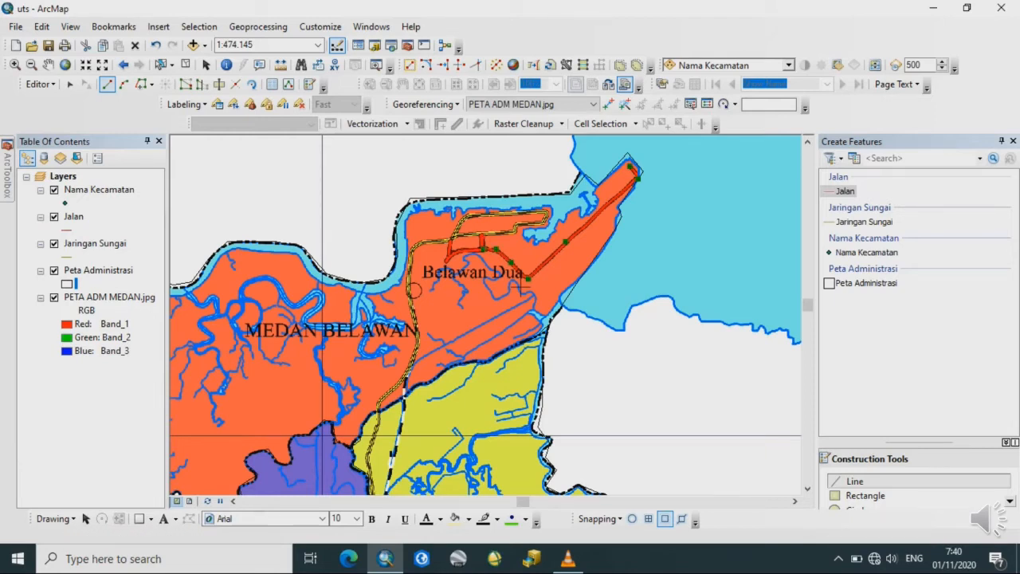
right_click(483, 237)
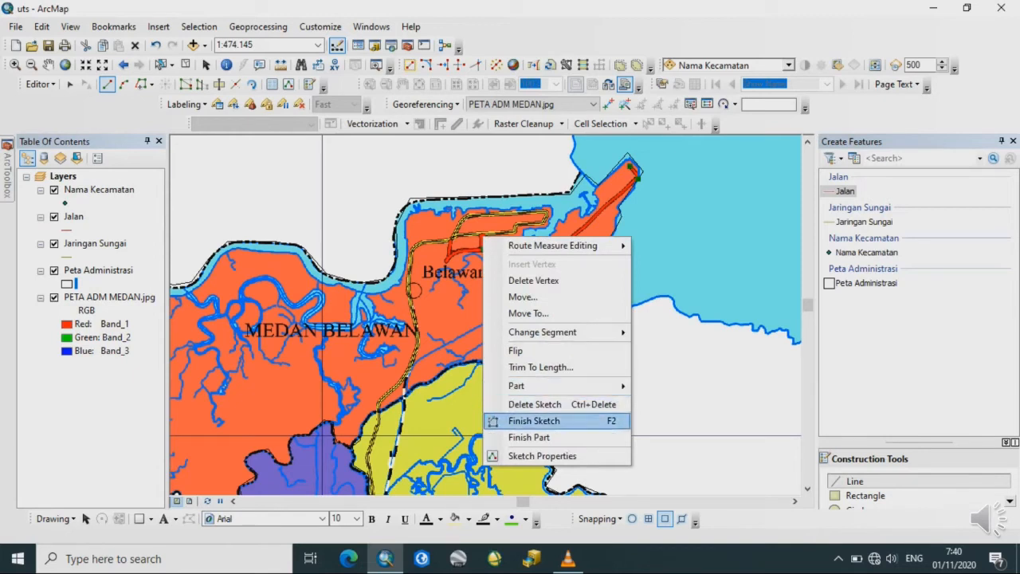
click(529, 437)
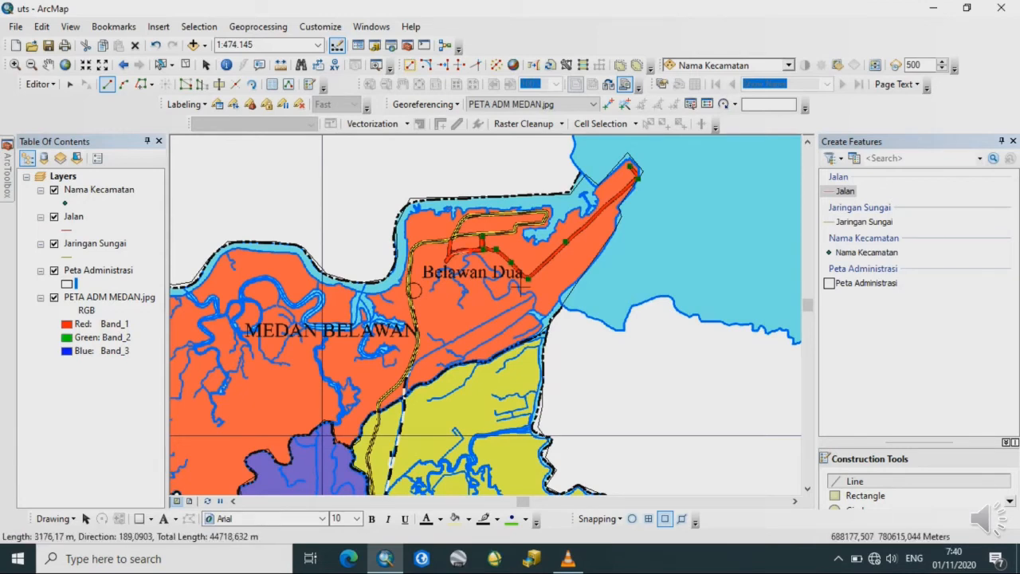
- Extend the Jalan line west above Belawan Dua to the yellow road, finish the sketch, and open the Jalan layer's options
click(469, 251)
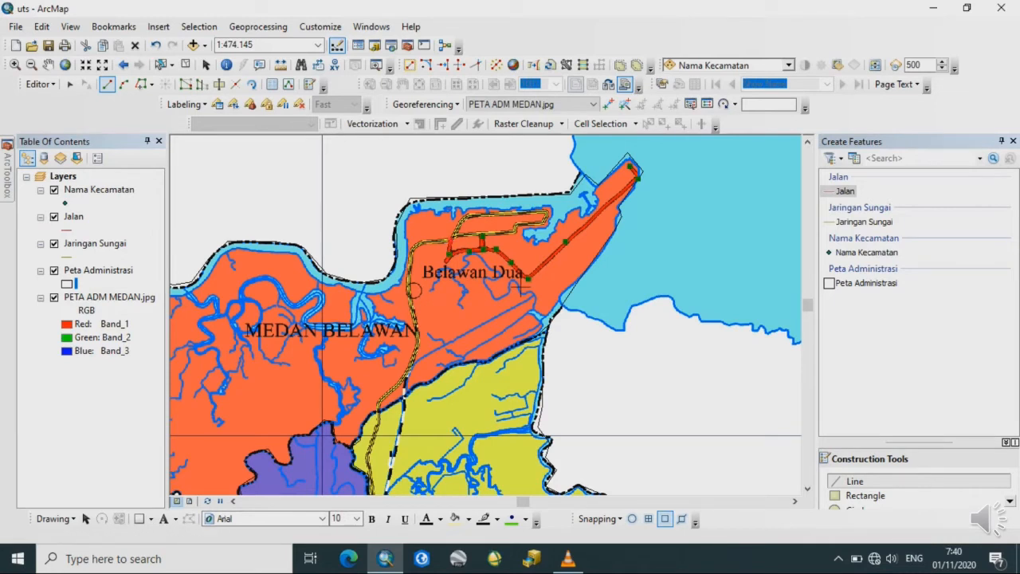
right_click(451, 241)
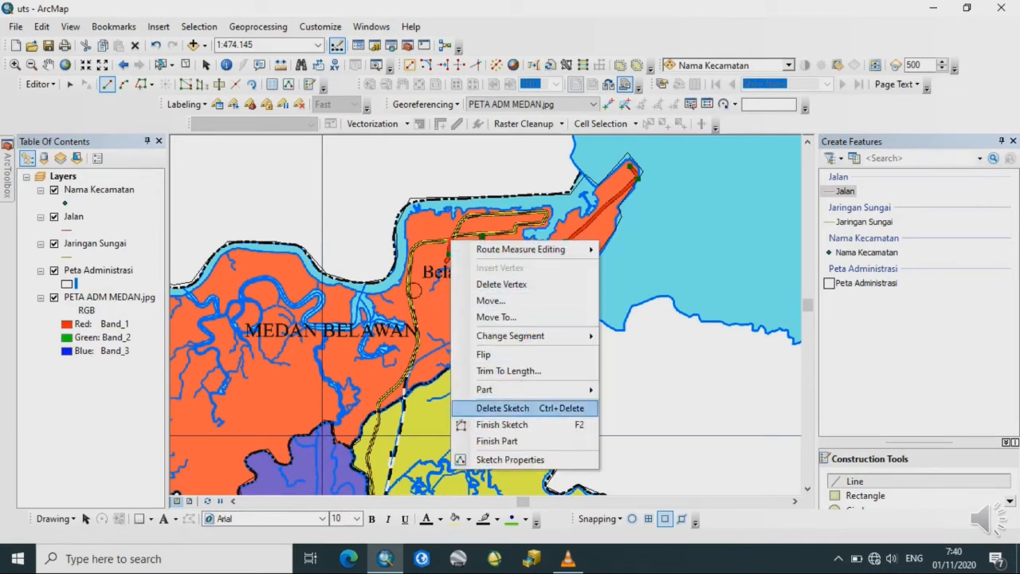
click(497, 440)
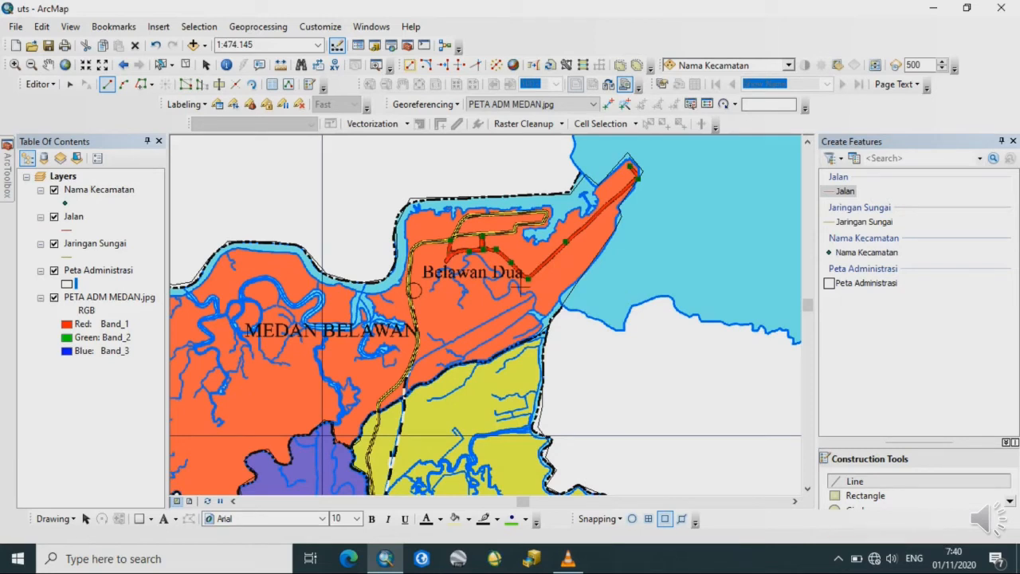
right_click(447, 262)
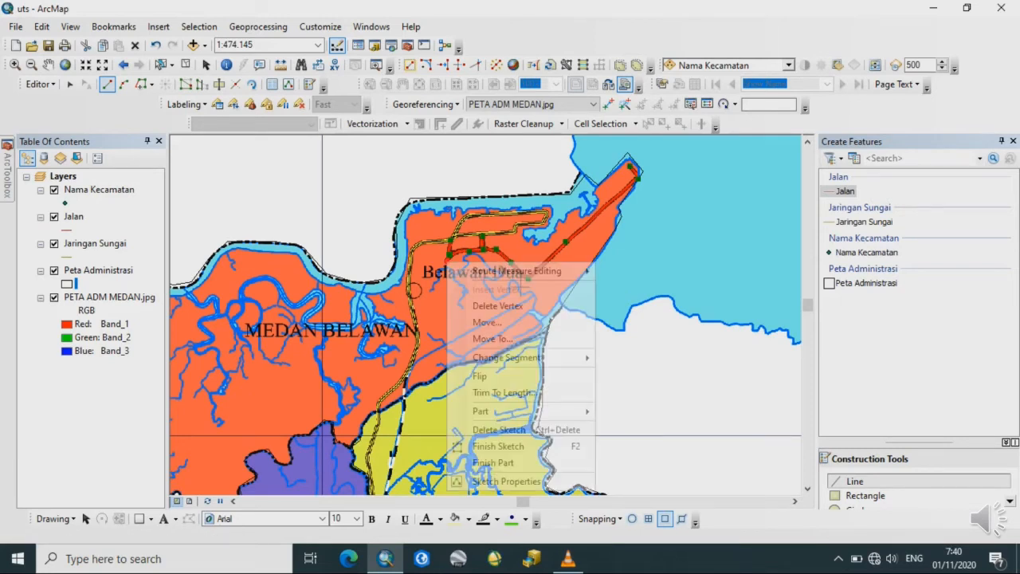
click(495, 446)
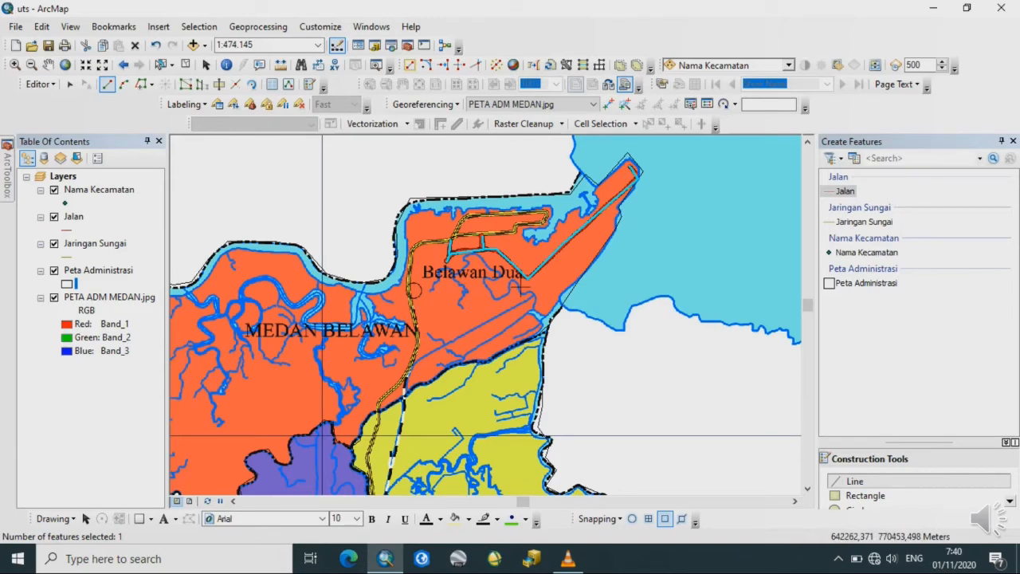
click(74, 216)
right_click(73, 216)
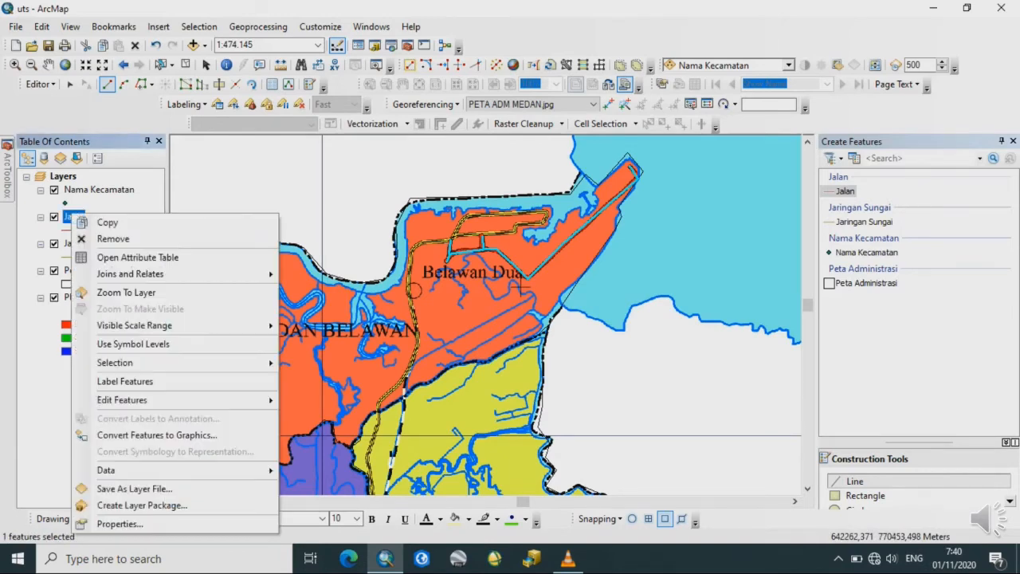
- Trace Jalan lines along the two red roads running from Medan Deli's eastern edge, one to the northern border and one west past Mabar
click(491, 396)
click(561, 404)
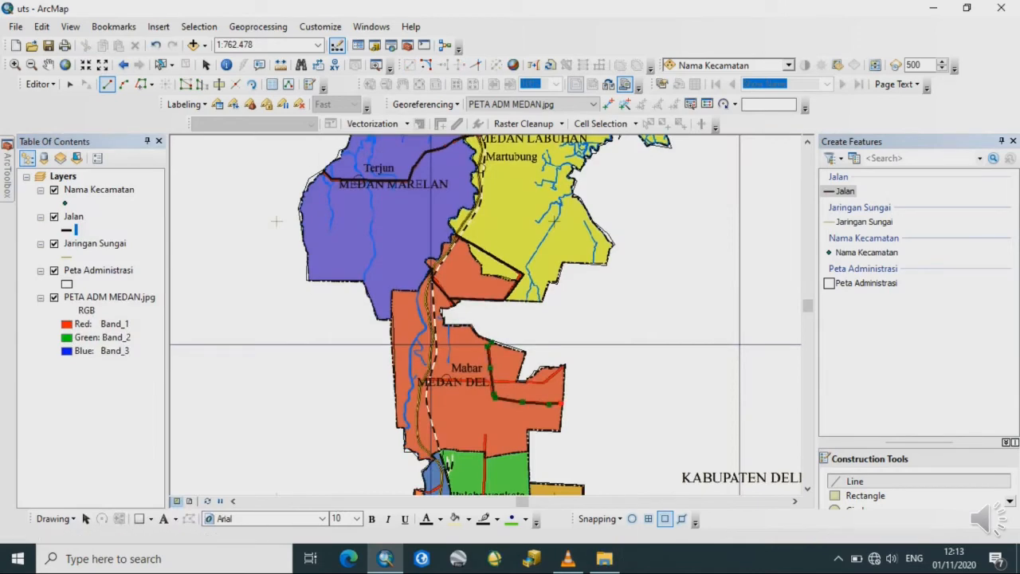
right_click(559, 405)
click(597, 378)
click(565, 367)
click(544, 385)
click(424, 380)
- Trace Jalan lines along the short red road in northern Medan Barat and the road from Medan Deli through Medan Timur into Medan Perjuangan
click(431, 335)
click(440, 327)
click(484, 277)
click(484, 380)
click(531, 380)
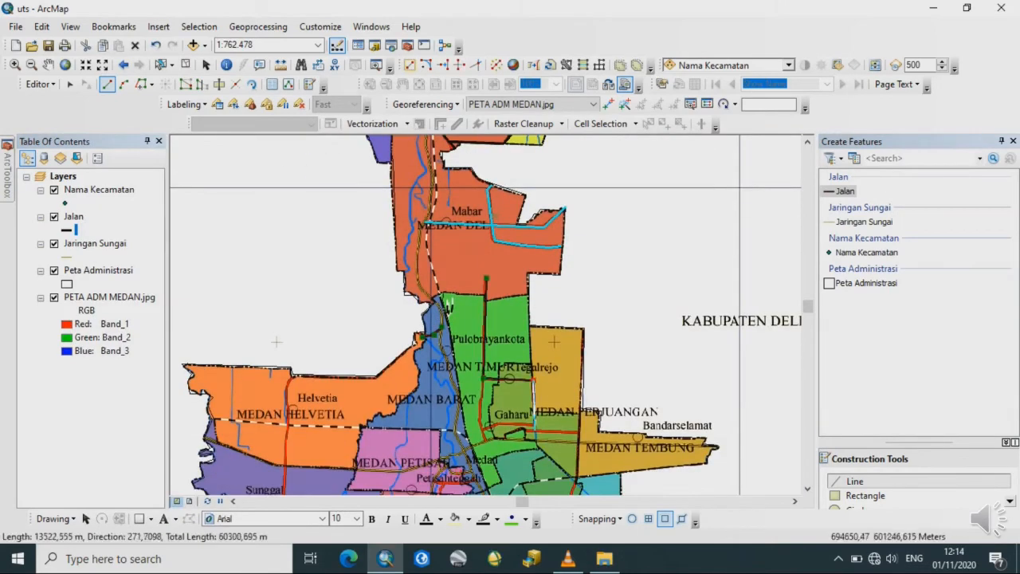
click(533, 430)
click(578, 432)
double_click(484, 440)
- Trace a Jalan line along the red road from Medan Helvetia south through Medan Sunggal, then east across Medan Selayang
key(Down)
key(Down)
key(Down)
click(291, 161)
click(285, 177)
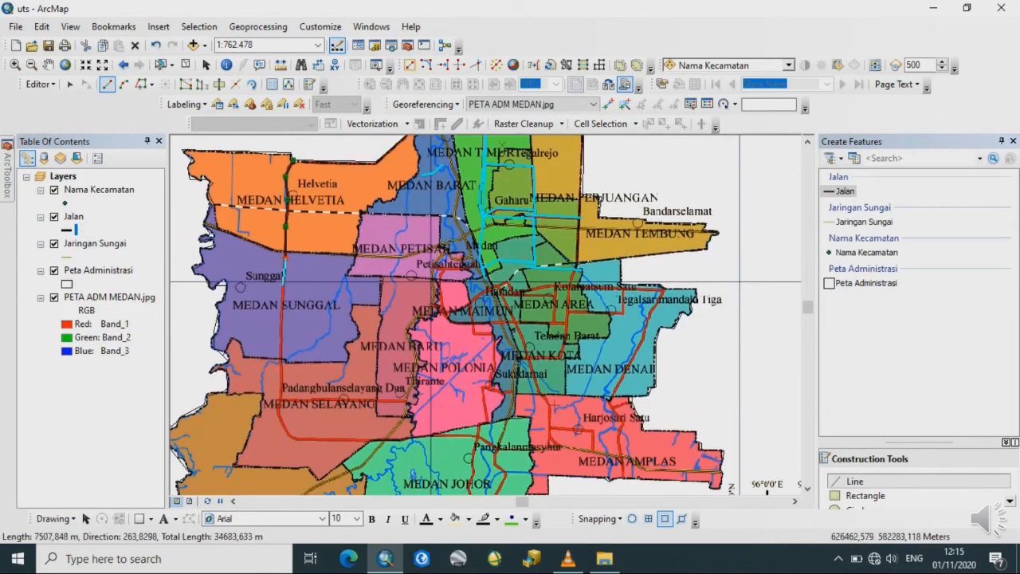
click(280, 399)
double_click(408, 403)
- Trace a Jalan line from the Medan Selayang junction around the southern bend, east and down through Medan Johor, and finish the sketch
click(280, 400)
click(291, 438)
click(356, 438)
click(495, 452)
key(Down)
key(Down)
click(503, 400)
right_click(481, 449)
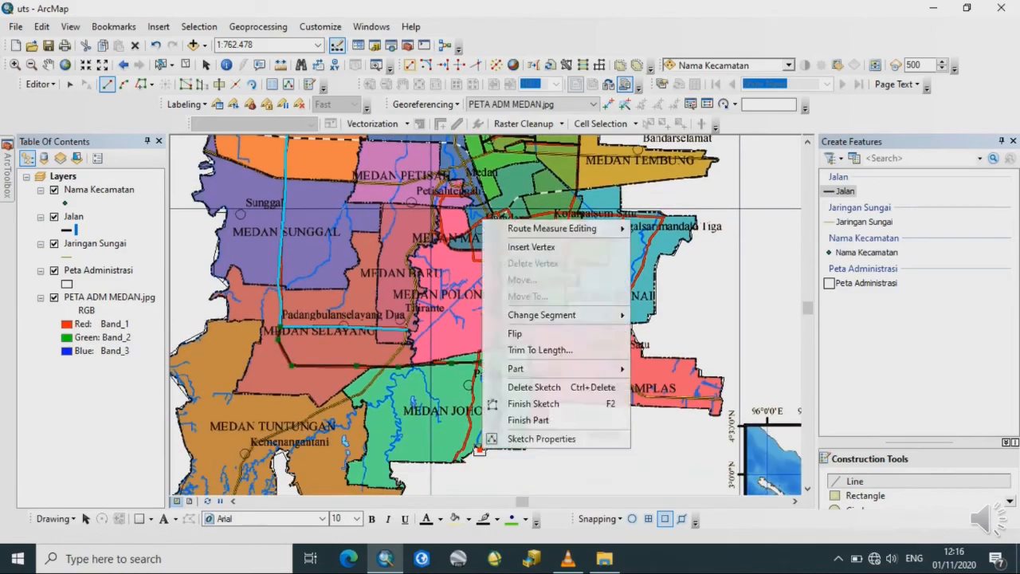
click(533, 403)
- Trace a further Jalan line along the red road running north from Medan Johor's southern edge
click(453, 463)
key(Up)
click(492, 361)
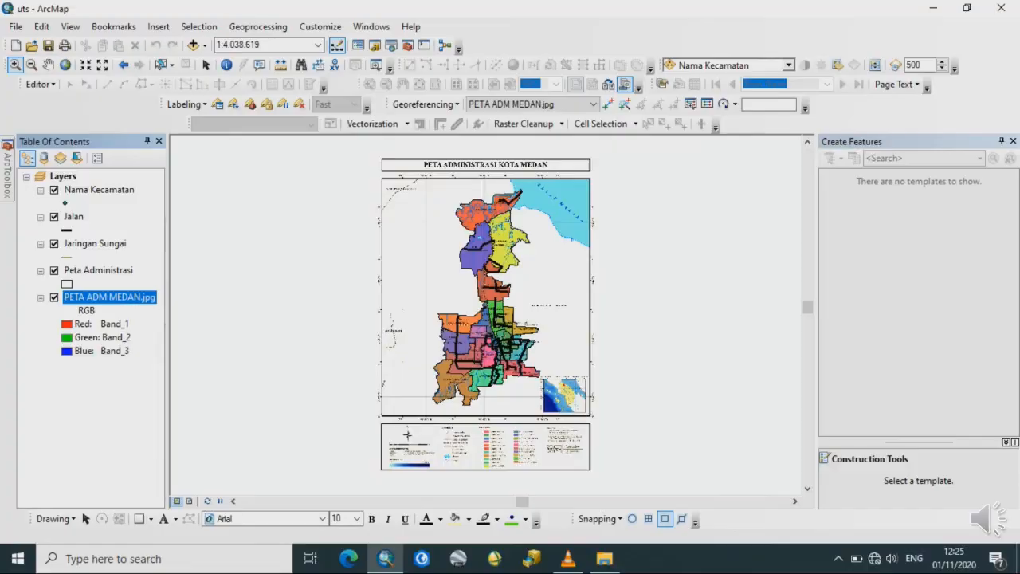
- Change the Jalan layer's cartographic line symbol color to red
click(70, 230)
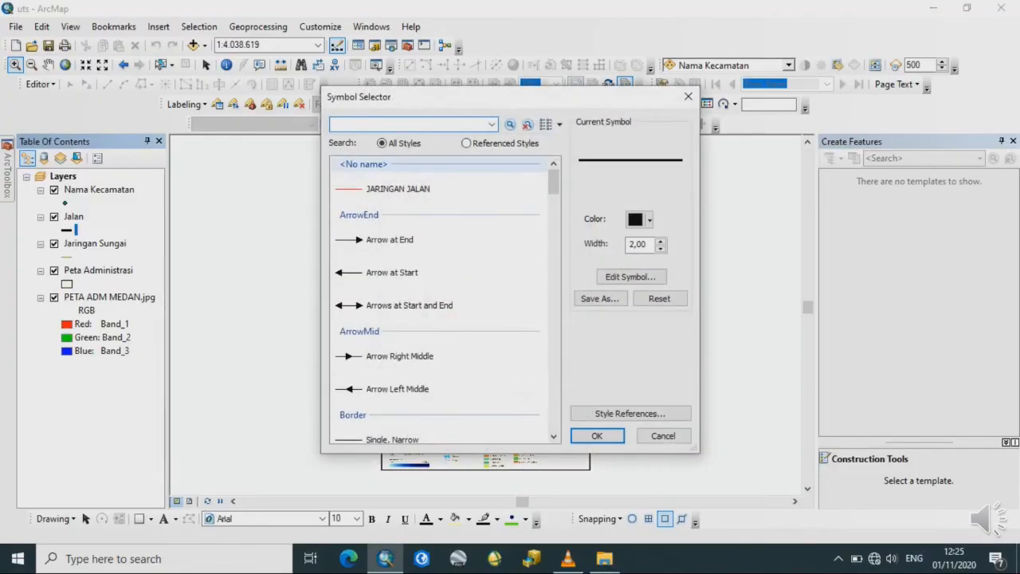
click(629, 276)
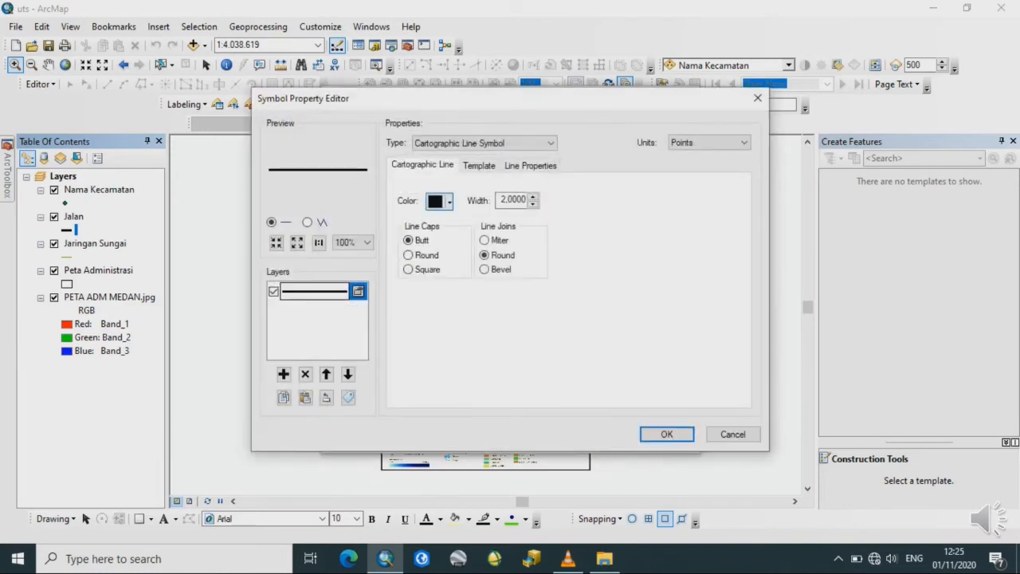
click(439, 201)
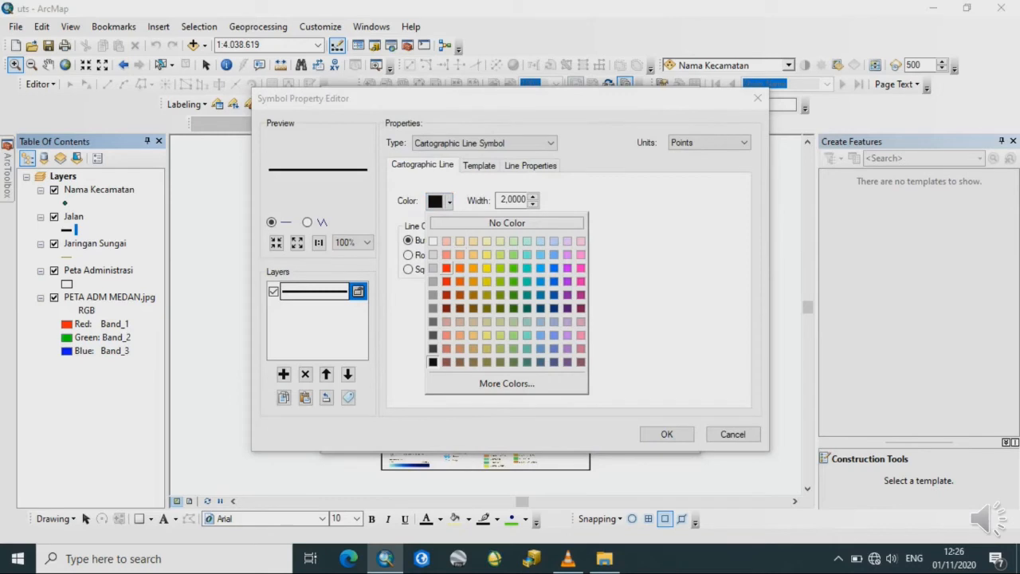
click(446, 267)
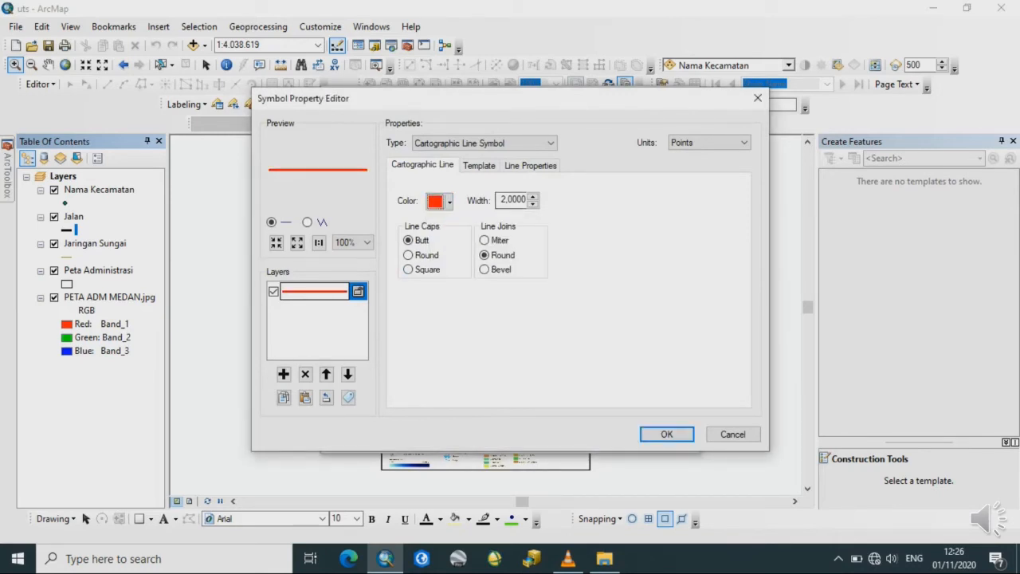
click(525, 200)
click(666, 434)
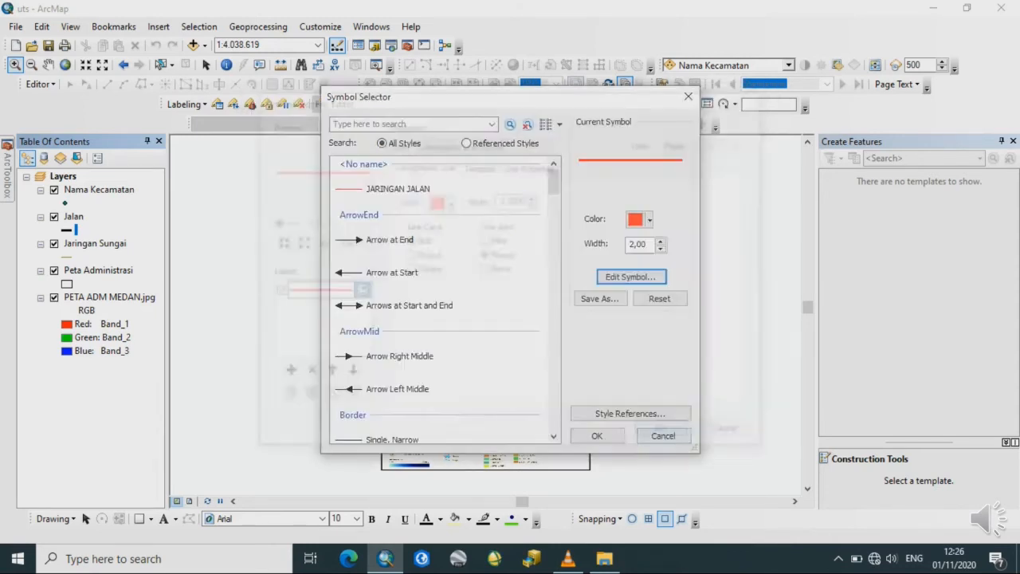
- Set the Jalan line width to 1,5 and apply the symbol
click(638, 244)
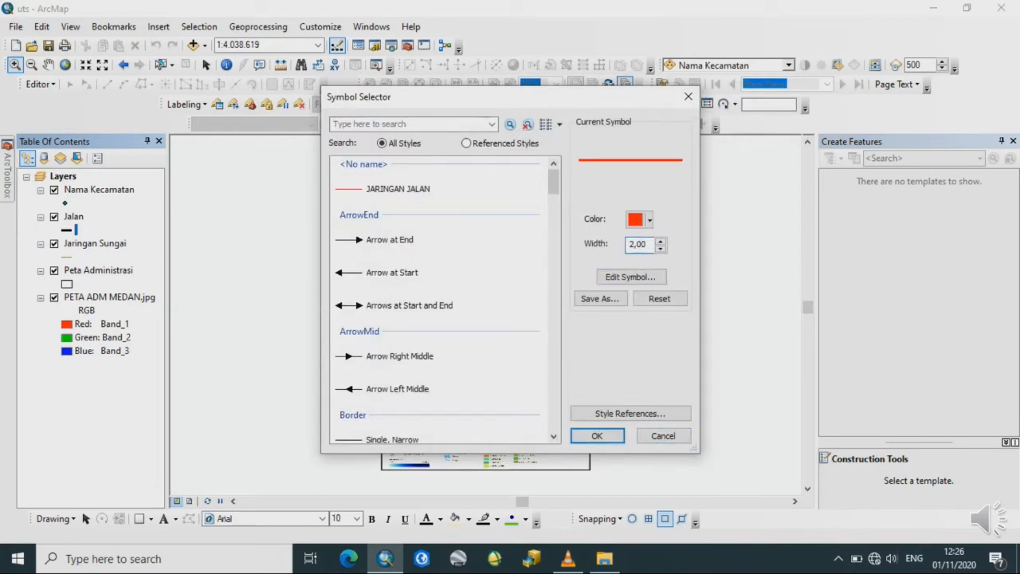
key(BackSpace)
key(BackSpace)
key(BackSpace)
key(BackSpace)
text(1,5)
click(597, 436)
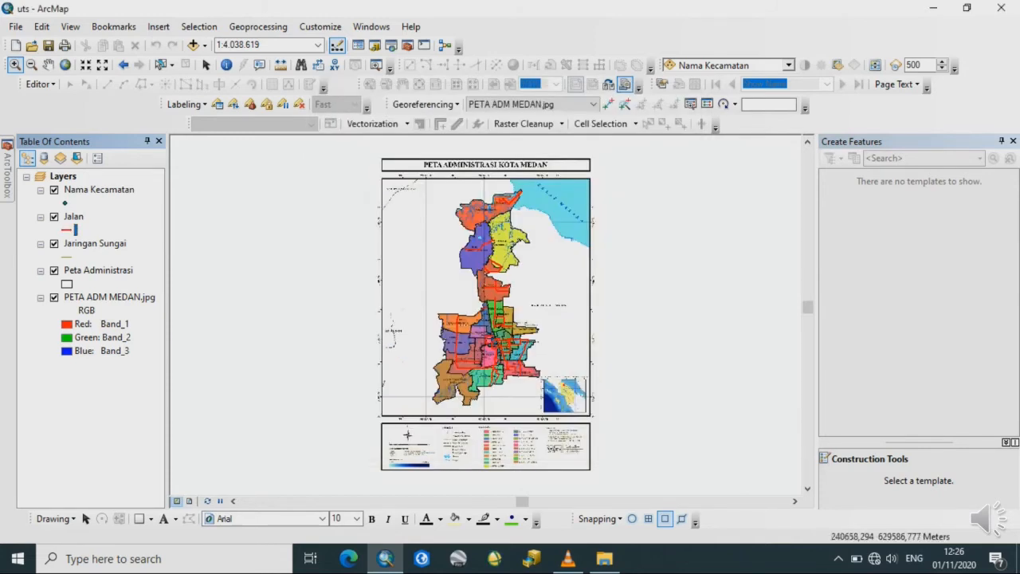
- Apply the Jade fill to the Peta Administrasi polygons
click(72, 284)
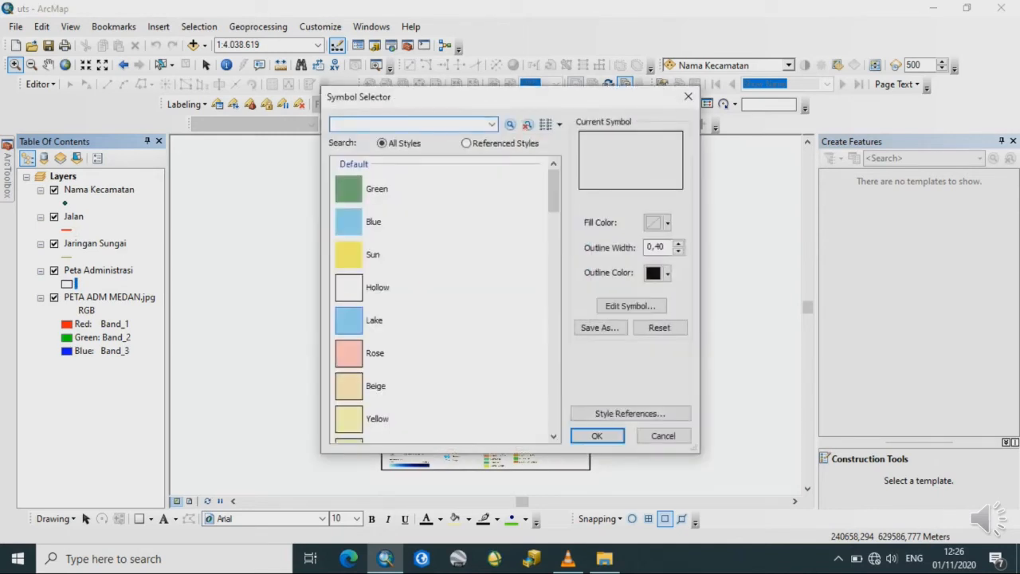
scroll(442, 298, down, 3)
click(349, 337)
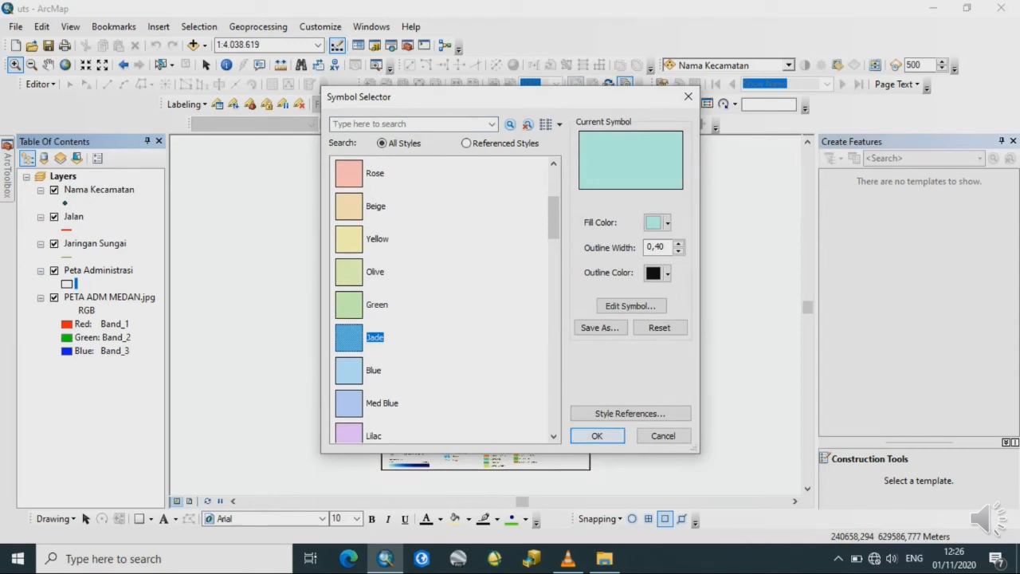
click(597, 436)
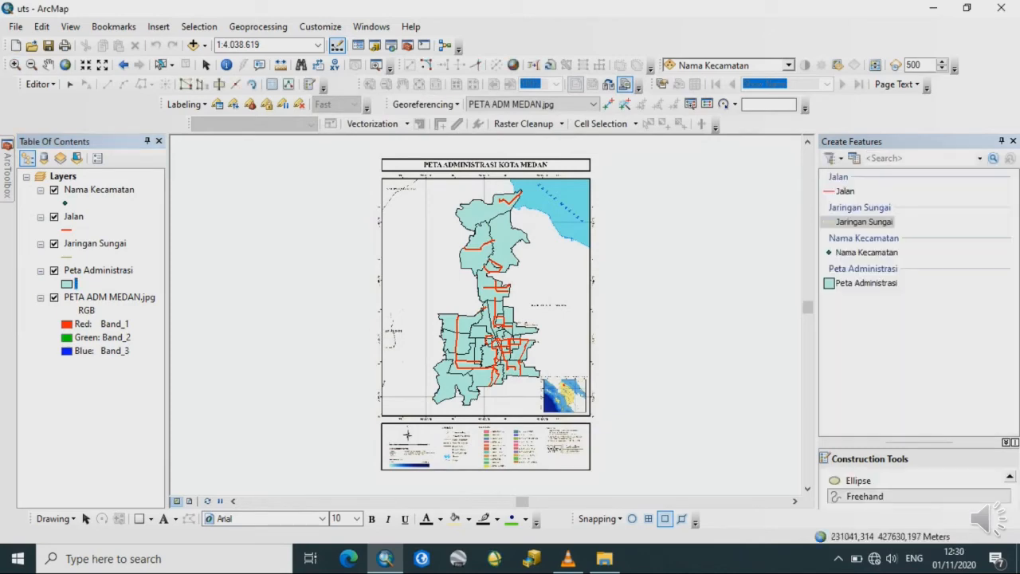
- Set the Peta Administrasi symbol to Hollow and hide the Jalan layer
click(67, 284)
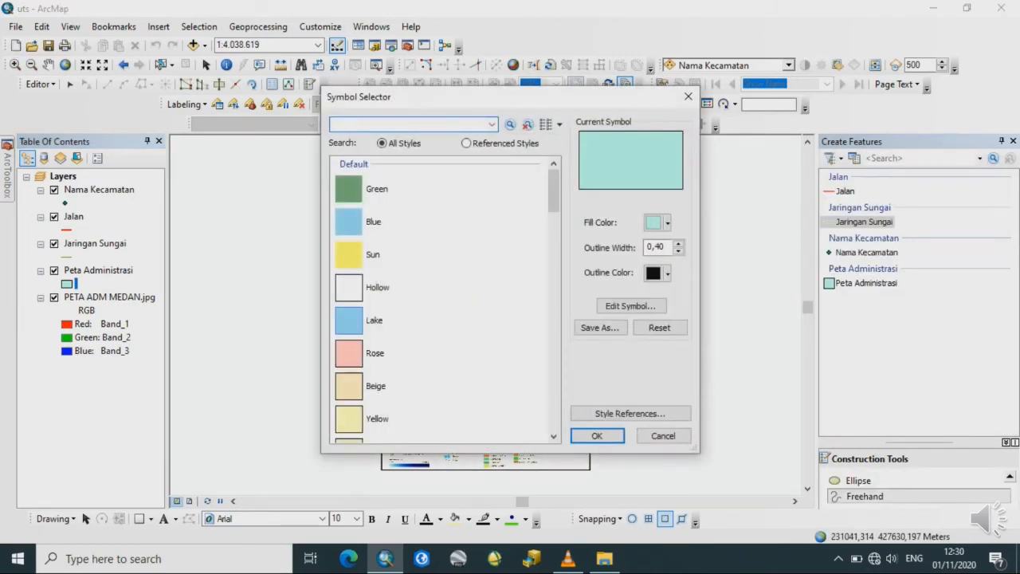
click(351, 288)
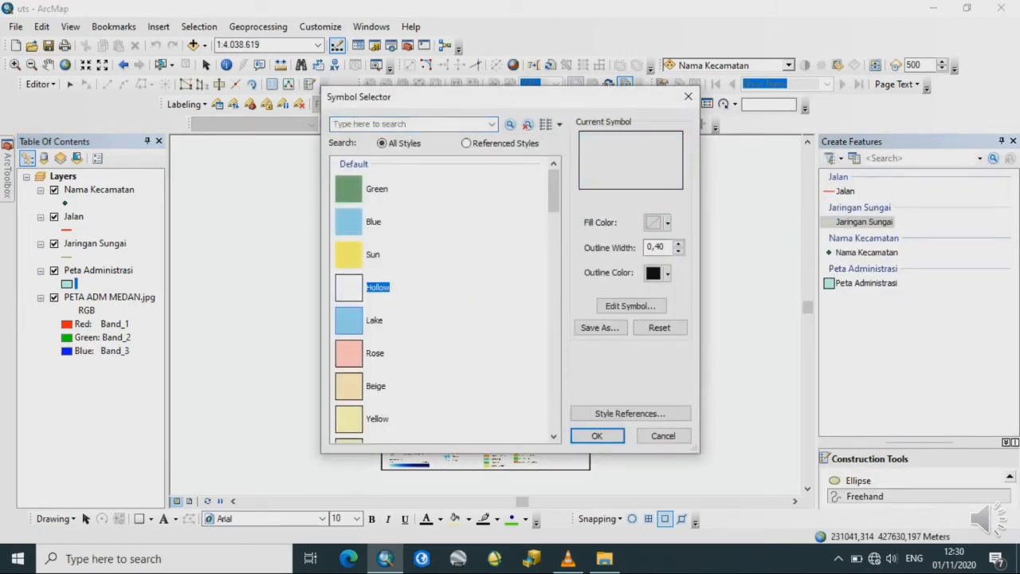
click(597, 435)
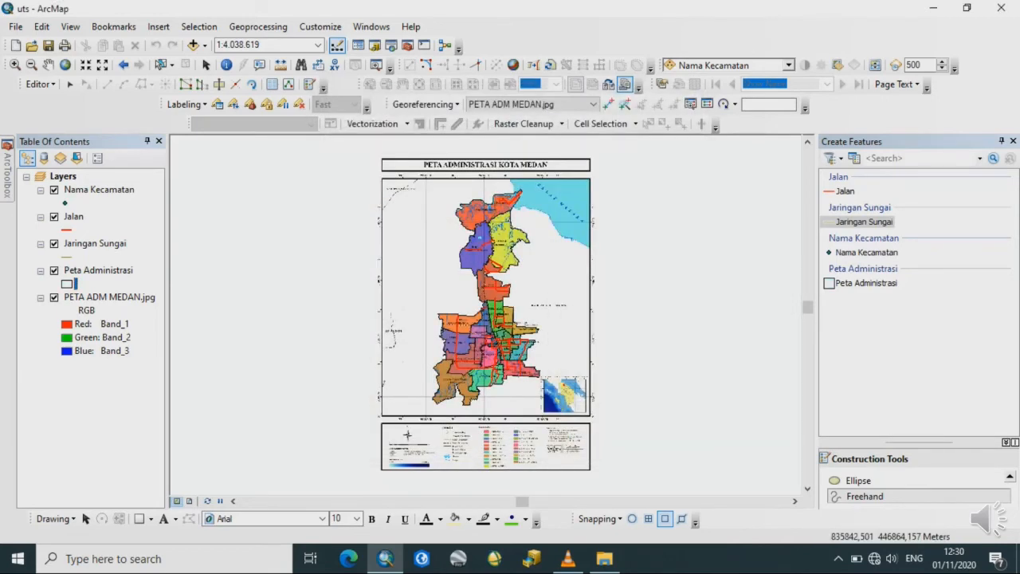
click(54, 216)
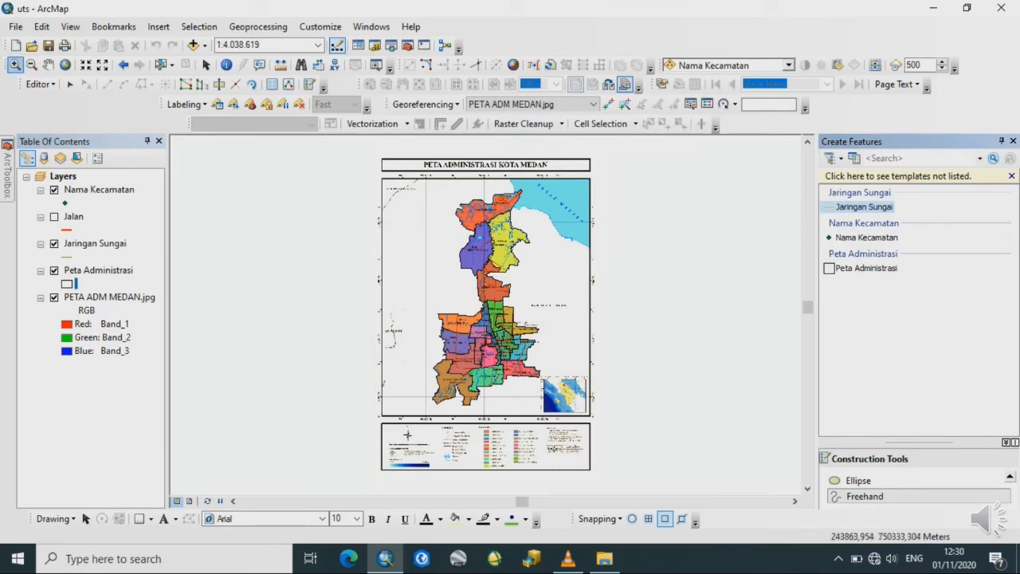
- Draw a freehand Jaringan Sungai line along the river branch in southern Medan Belawan
click(15, 66)
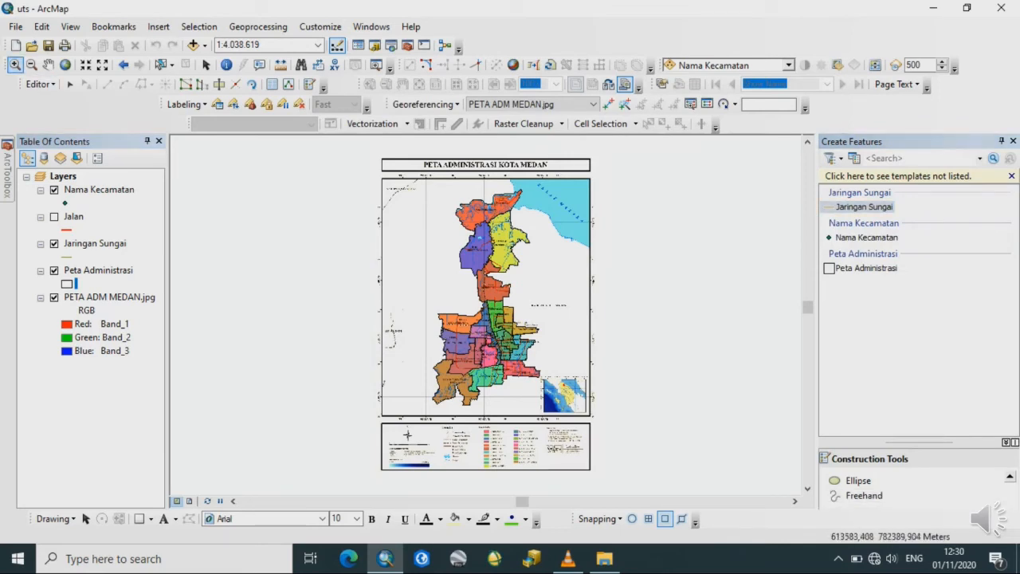
drag(448, 198, 536, 267)
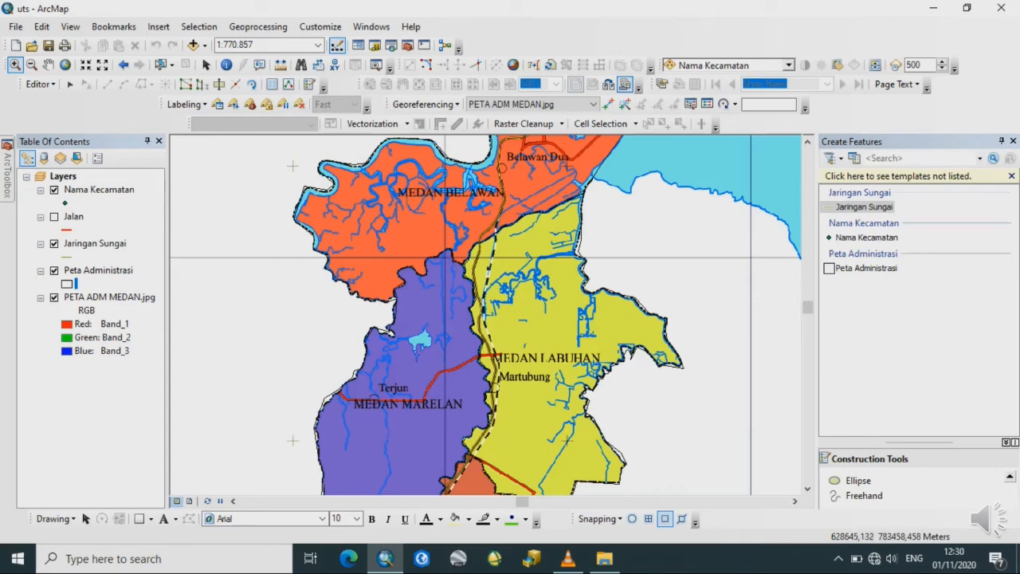
drag(264, 147, 631, 299)
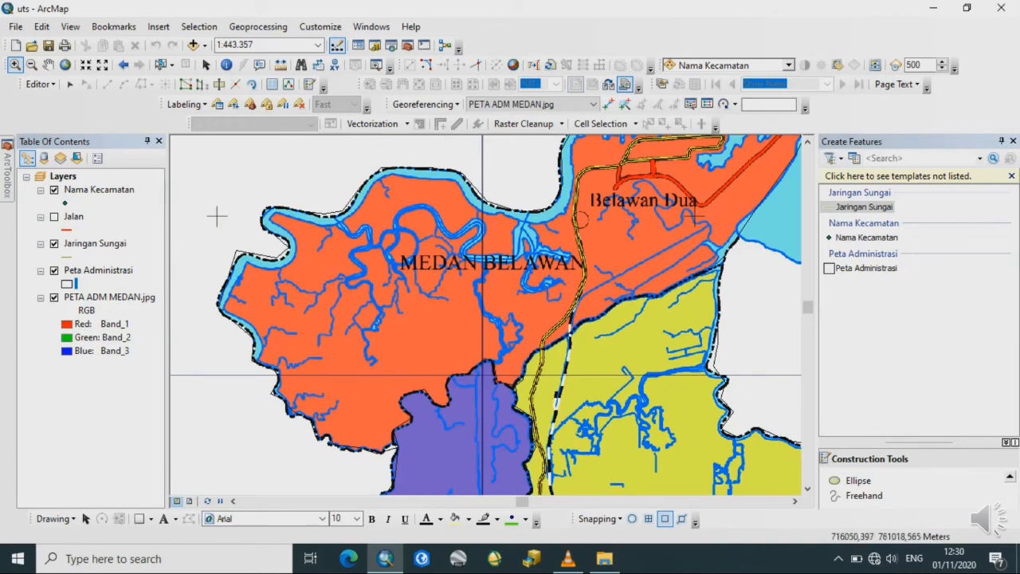
click(865, 496)
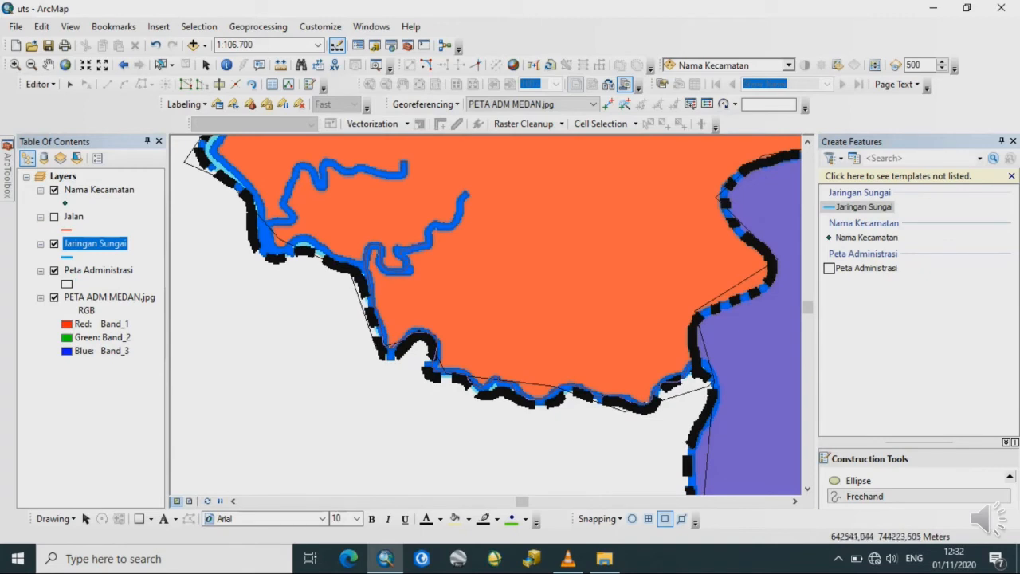
click(467, 192)
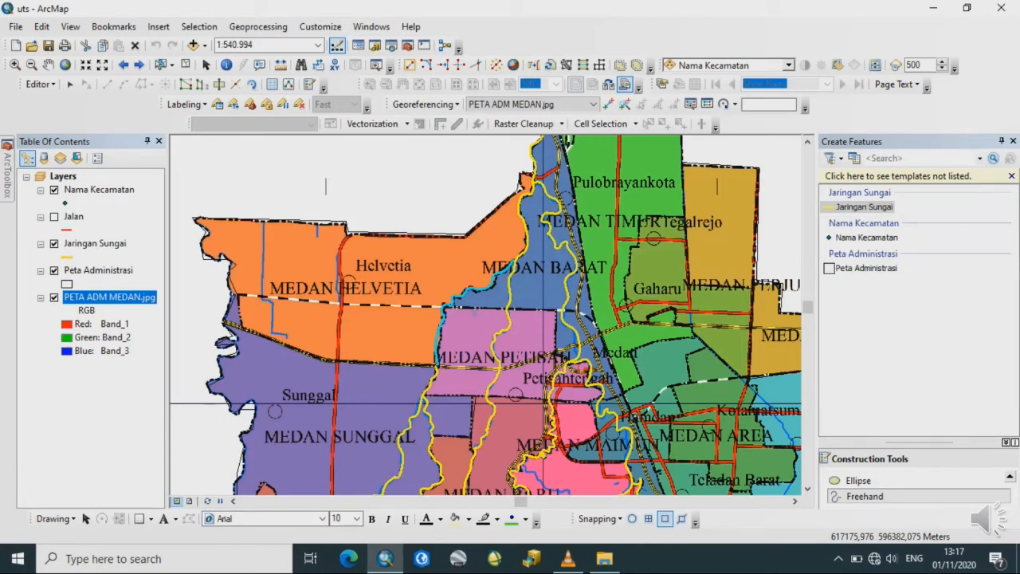
- Change the Jaringan Sungai line color to light blue and save the edits
click(76, 230)
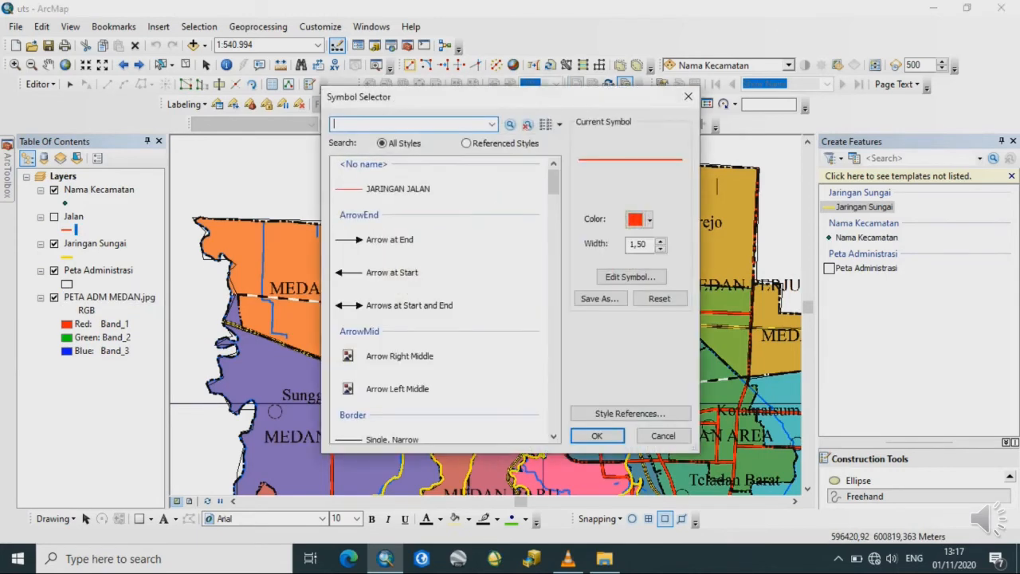
click(687, 96)
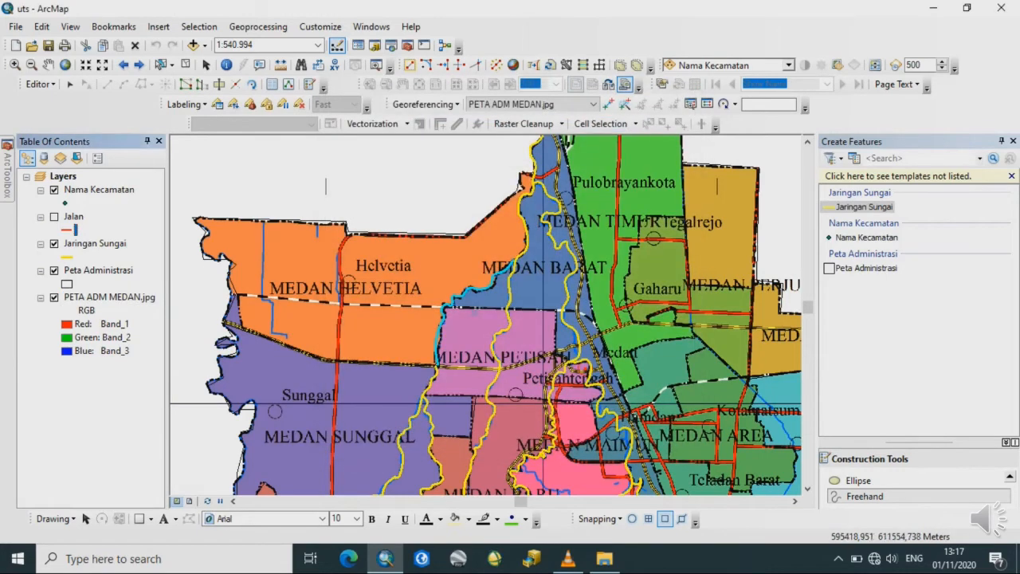
click(76, 256)
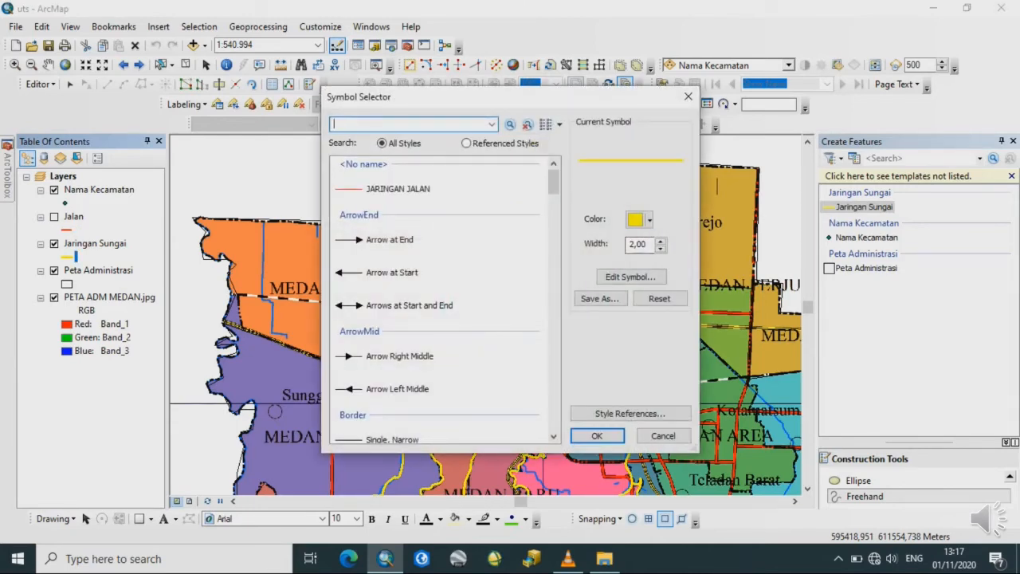
click(640, 219)
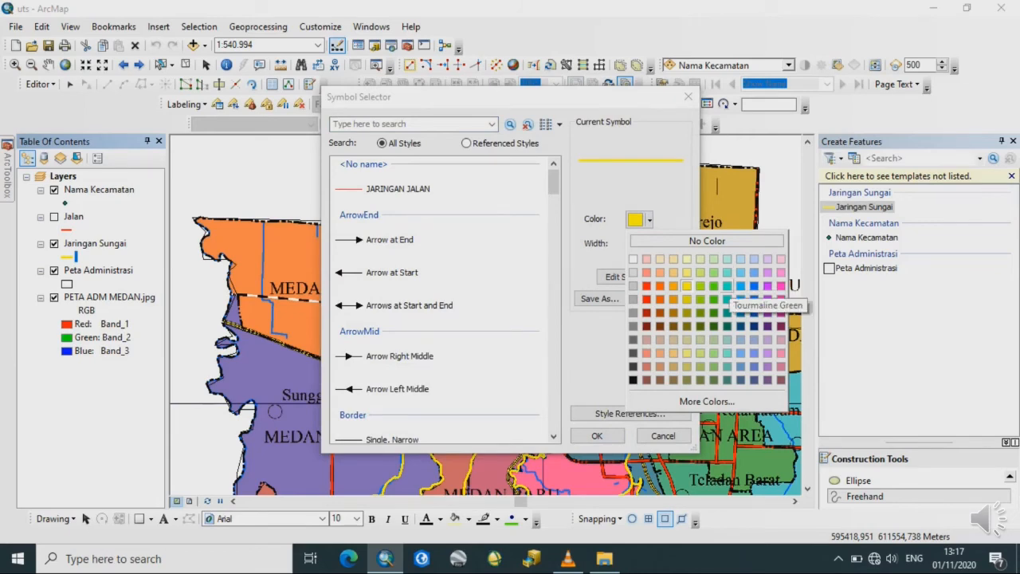
click(740, 285)
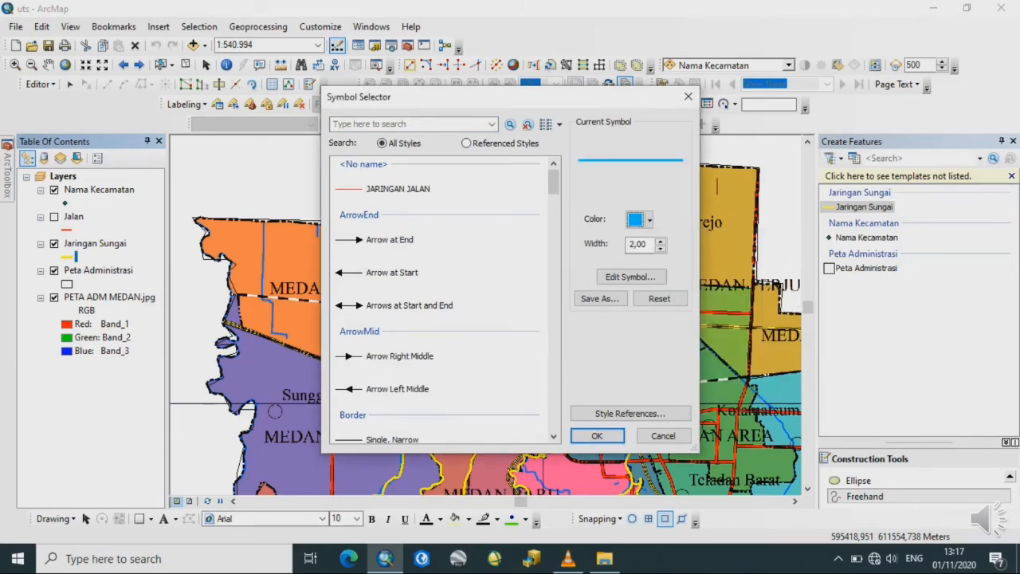
click(597, 435)
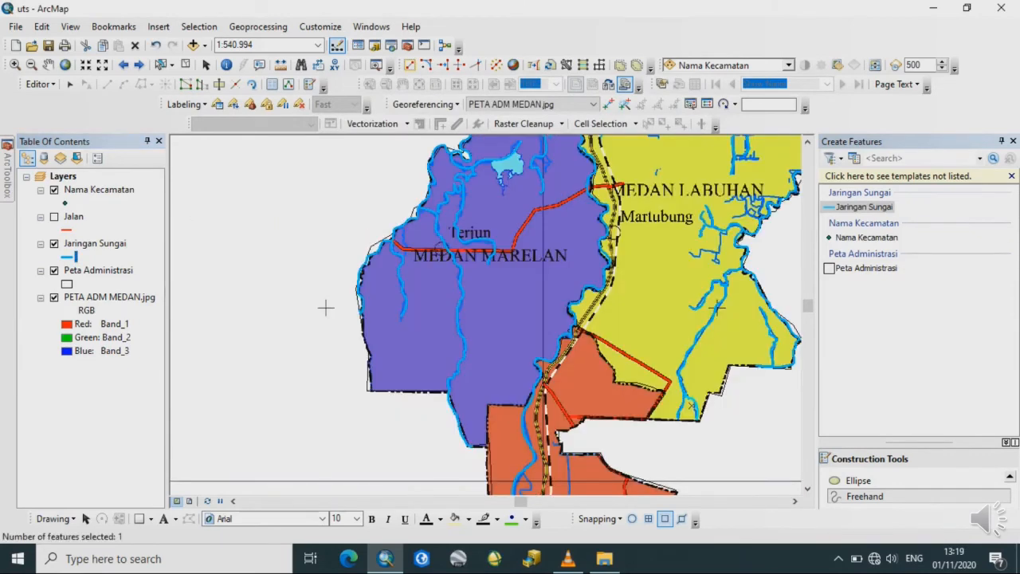
click(38, 84)
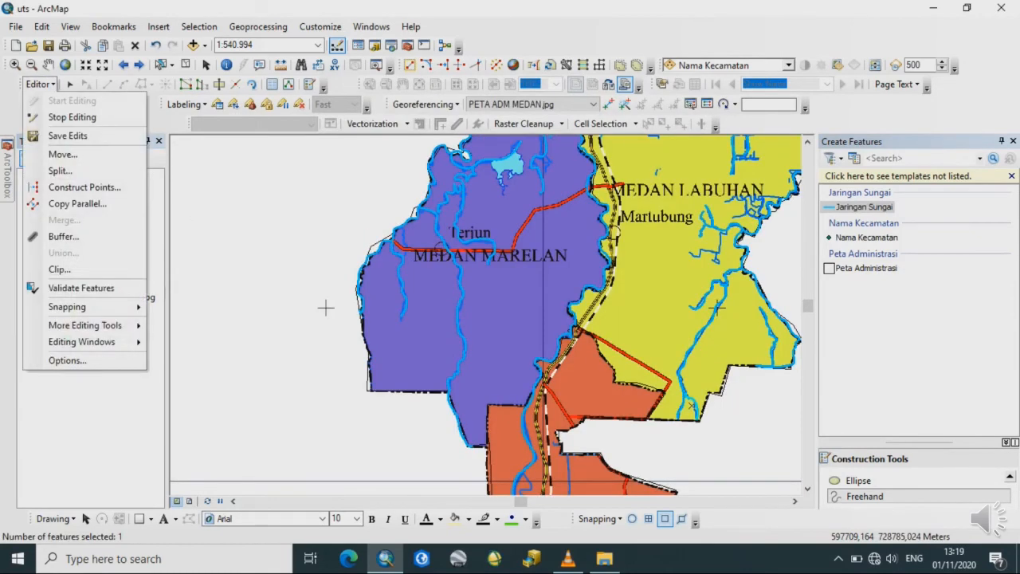
click(67, 135)
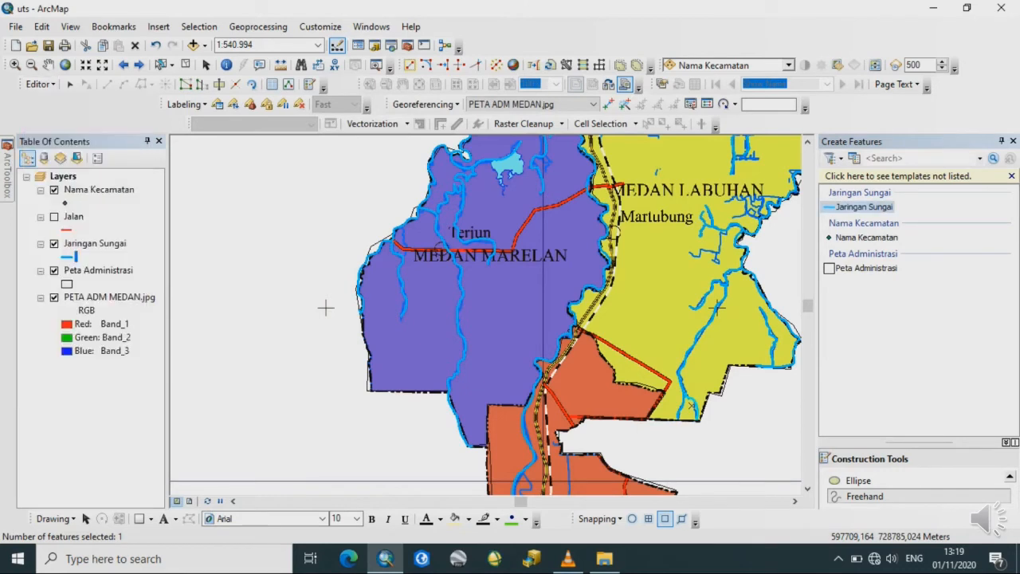
- Stop the current edit session and zoom the map to the extent of the PETA ADM MEDAN.jpg layer
click(38, 84)
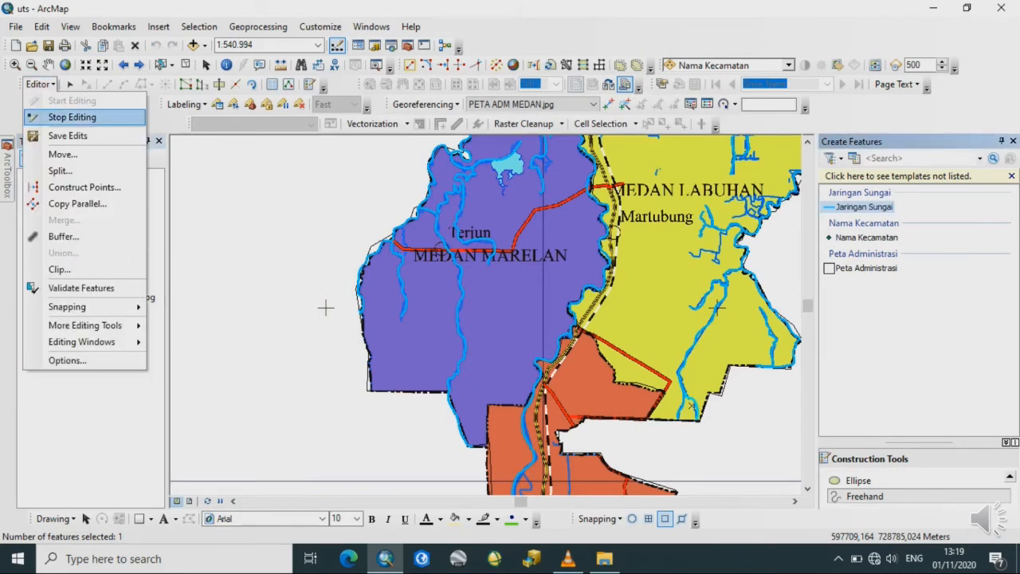
click(72, 117)
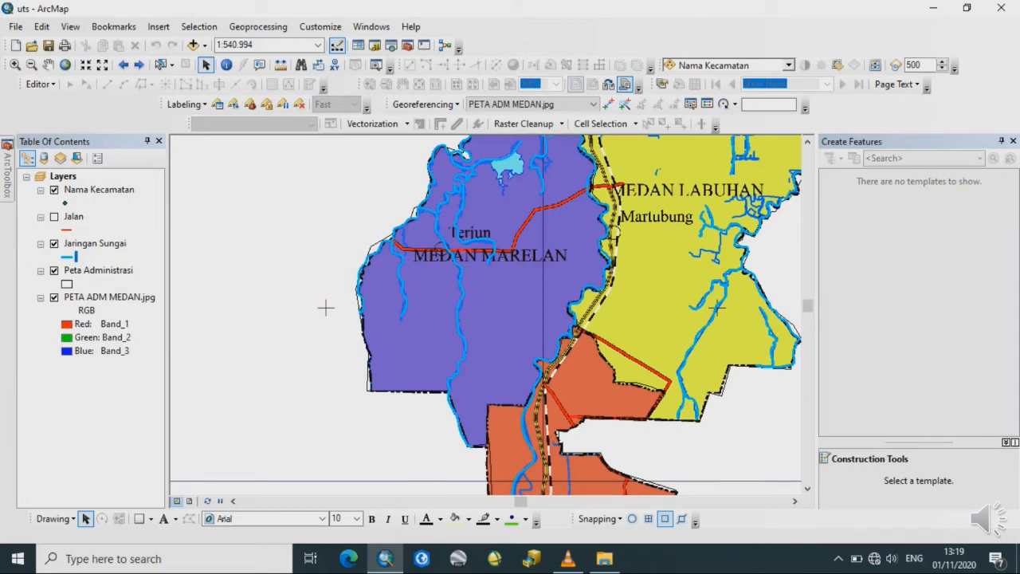
click(90, 297)
right_click(90, 297)
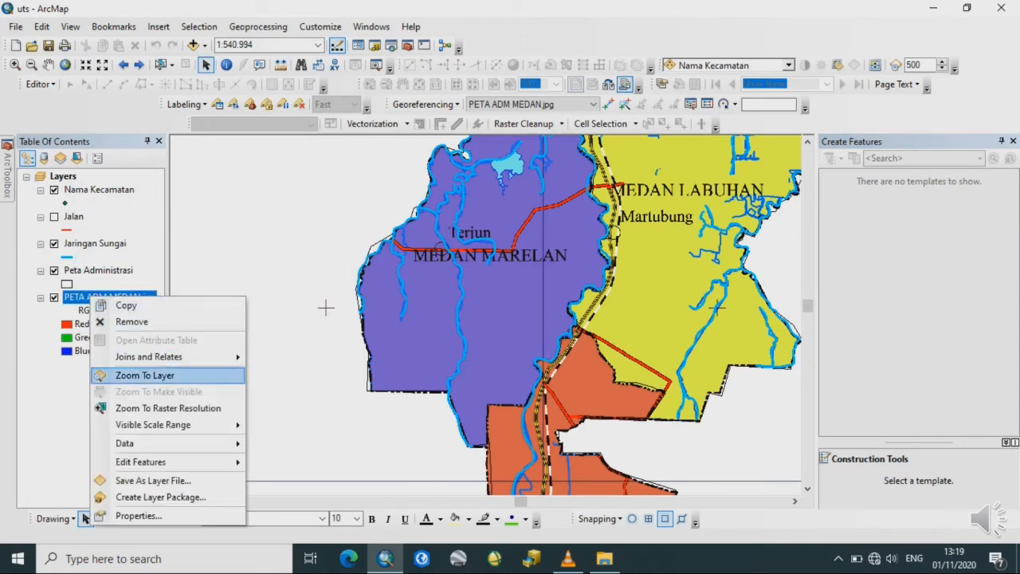
click(145, 374)
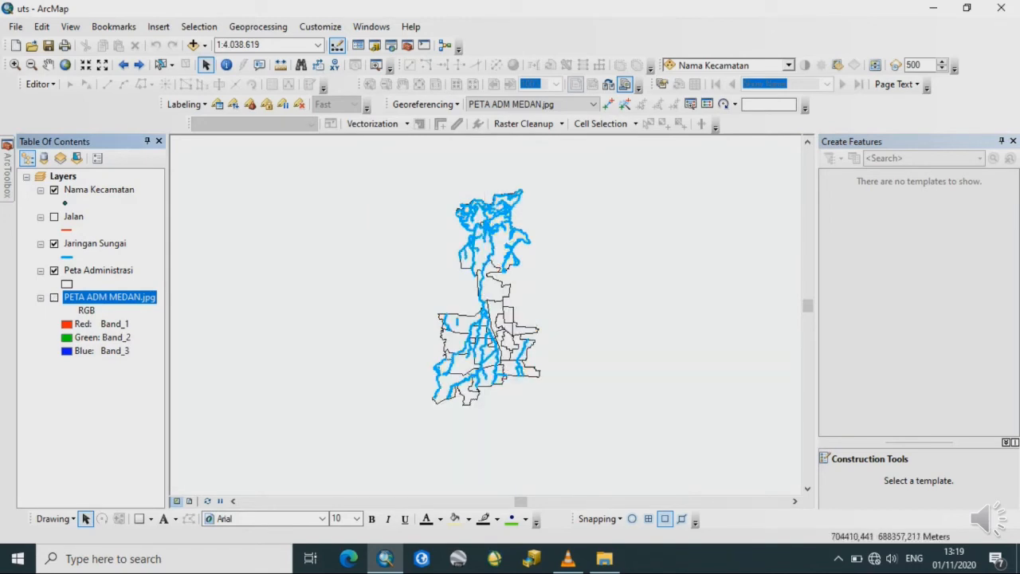
- Set the line width of the Jaringan Sungai layer's symbol to 1
click(74, 256)
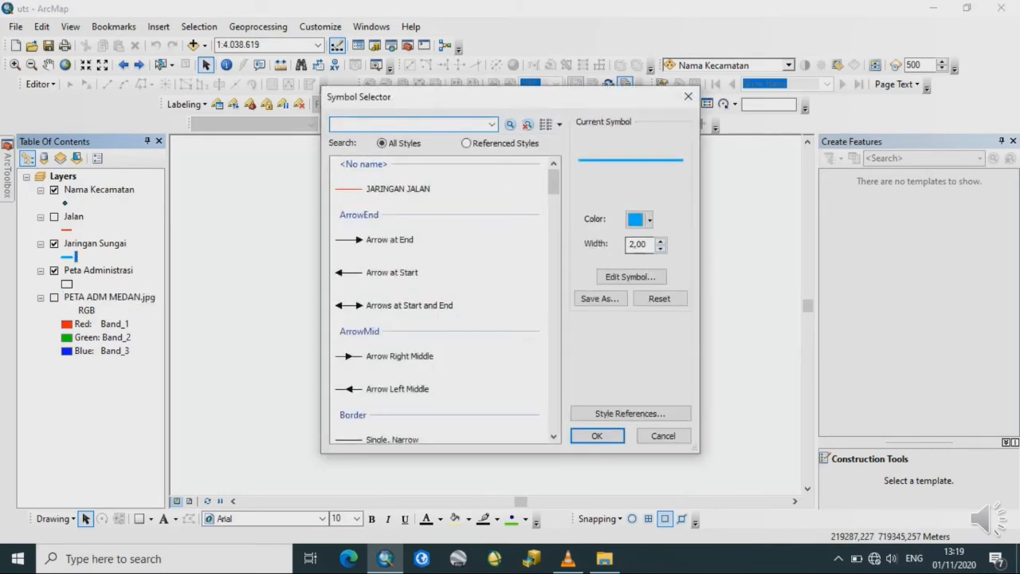
click(647, 245)
key(BackSpace)
key(BackSpace)
key(BackSpace)
key(BackSpace)
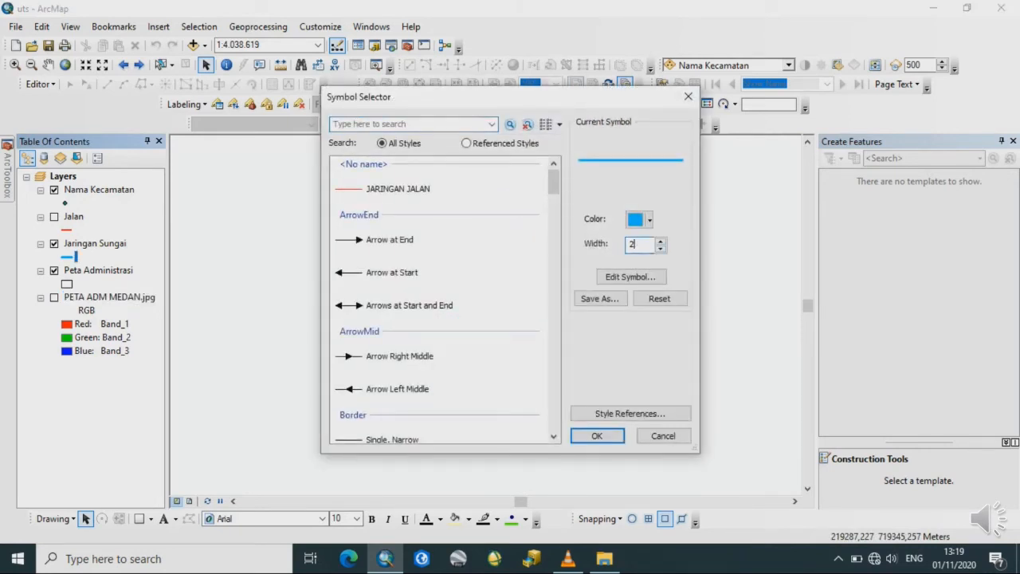
text(1)
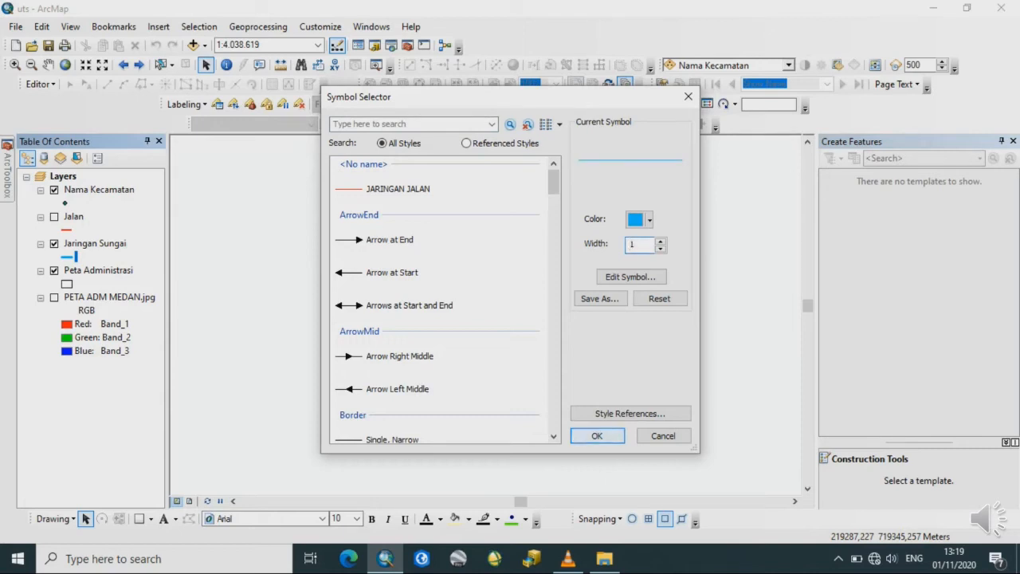
key(Return)
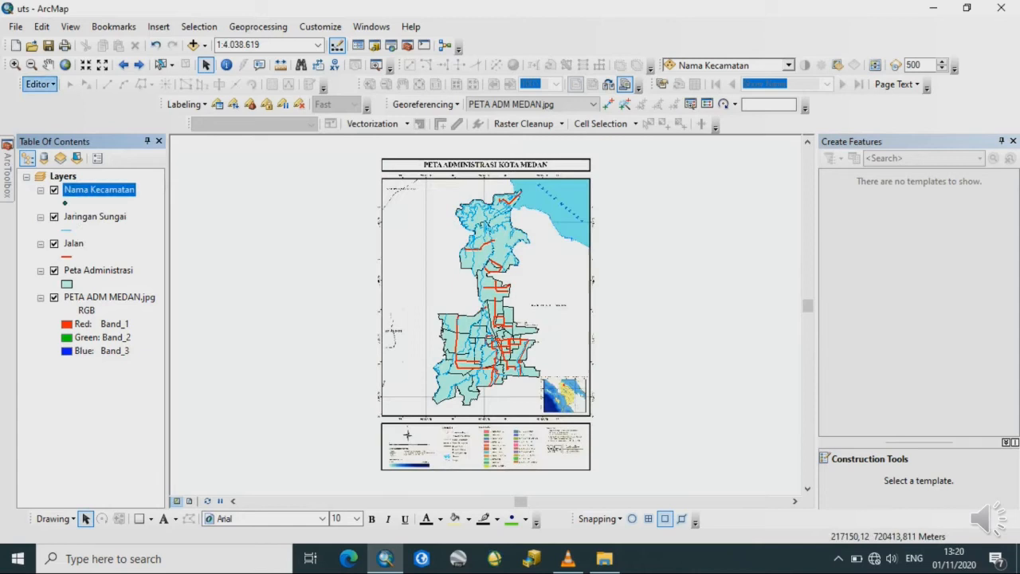
- Start a new edit session and select the Nama Kecamatan feature template for point creation
click(40, 84)
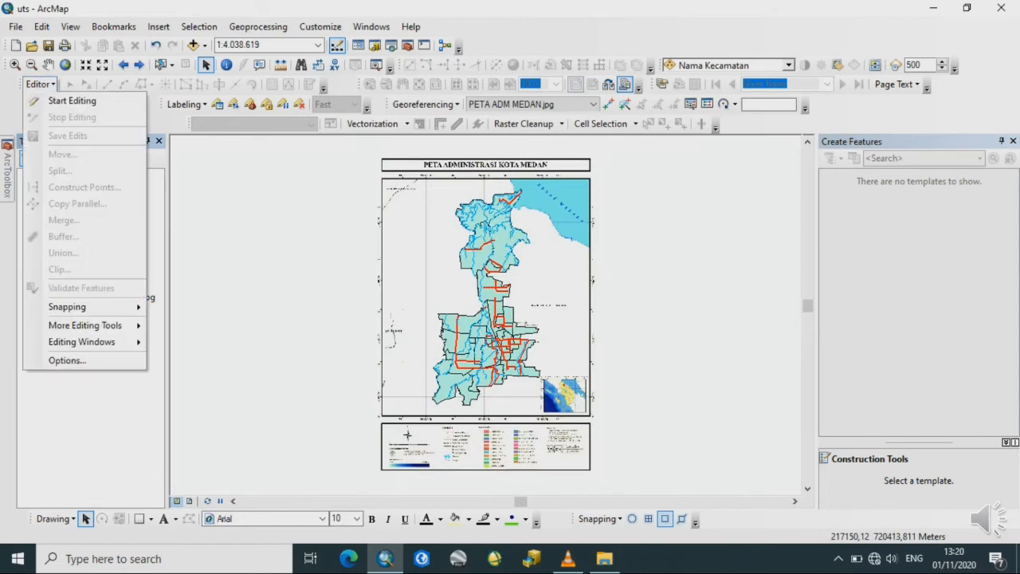
click(71, 100)
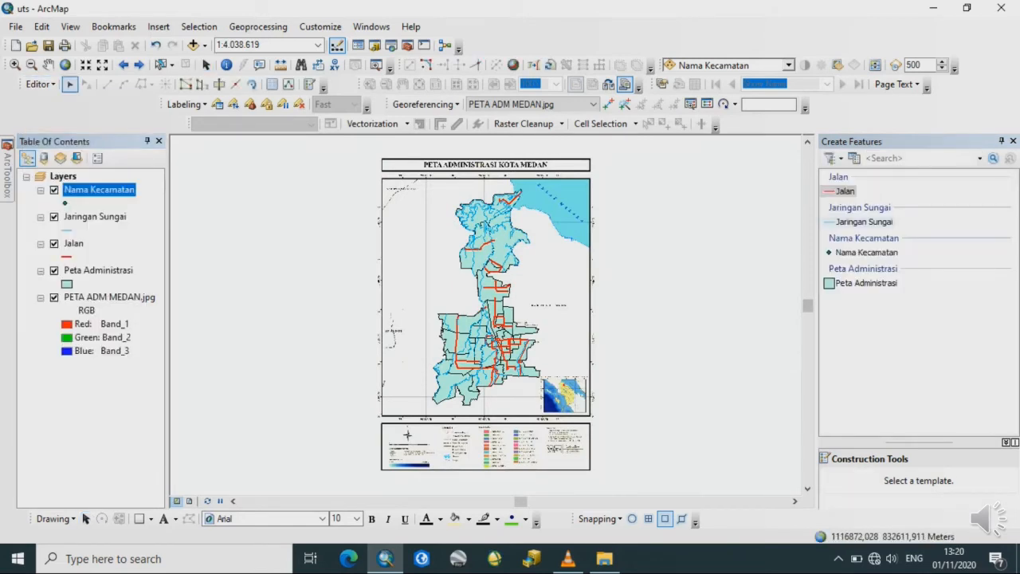
click(868, 253)
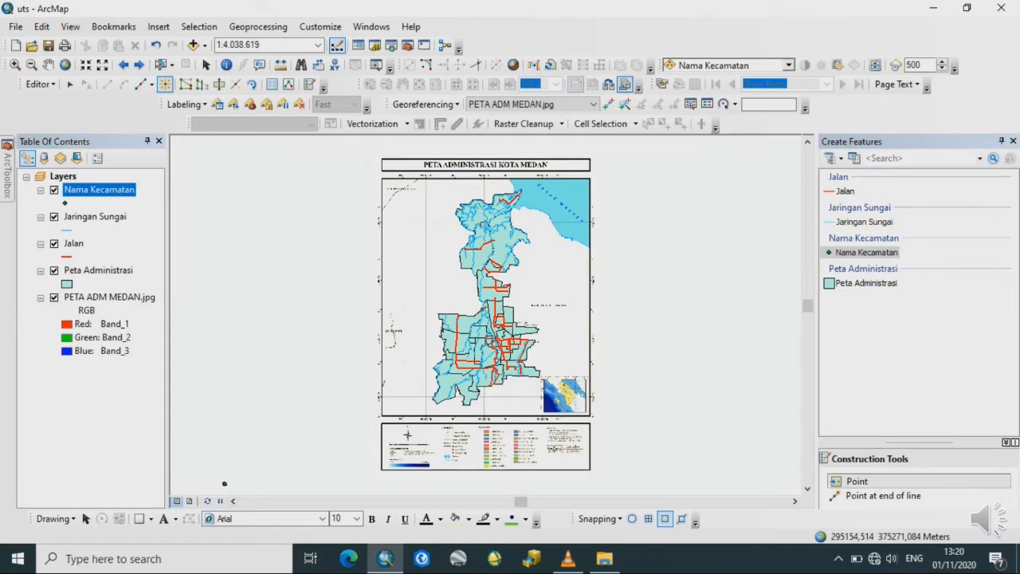
- Change the Peta Administrasi polygon symbol to Hollow
click(69, 283)
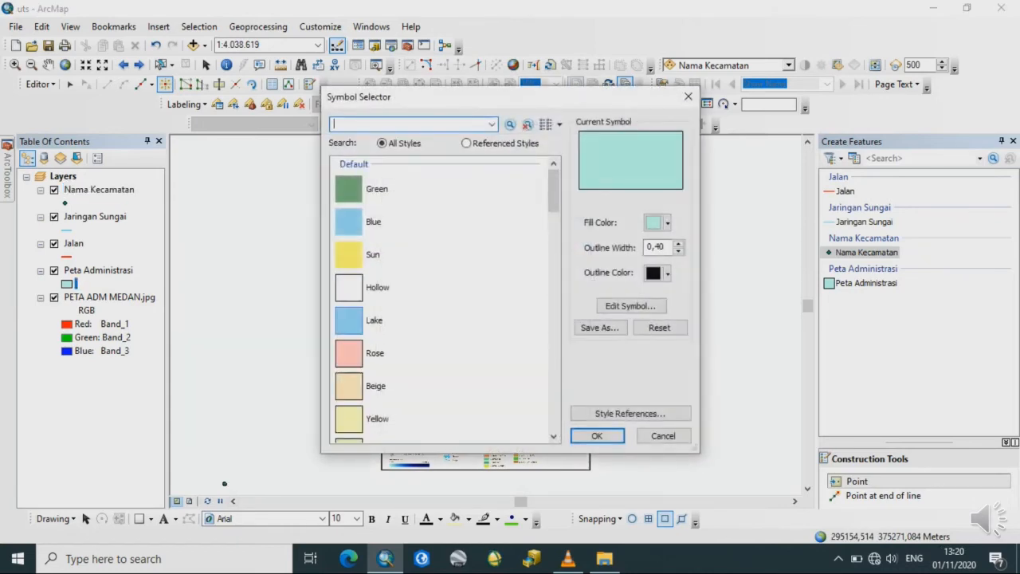
click(349, 287)
click(597, 436)
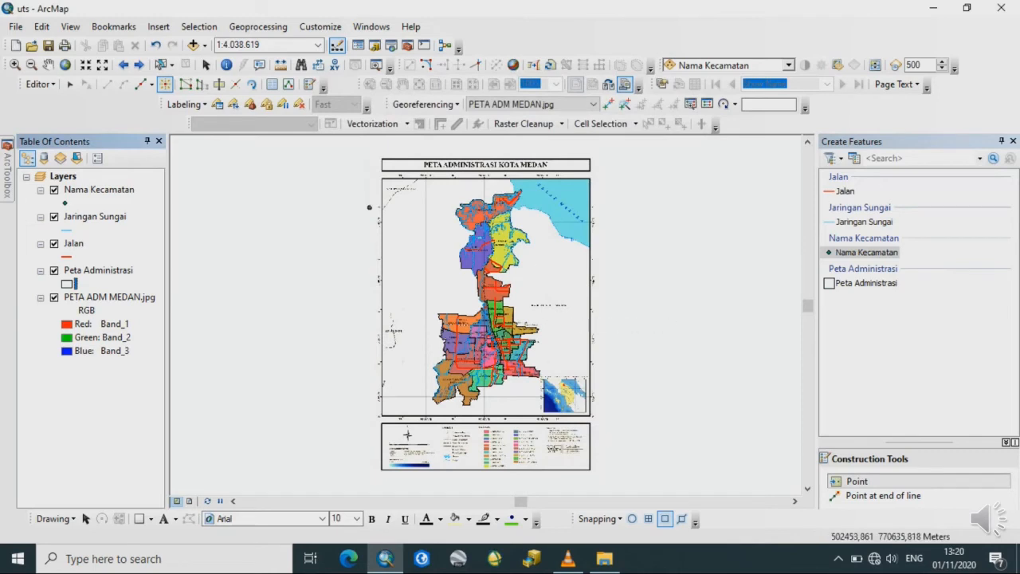
- Hide the Jalan and Jaringan Sungai layers while viewing the Medan Belawan area at the map's northern end
click(15, 64)
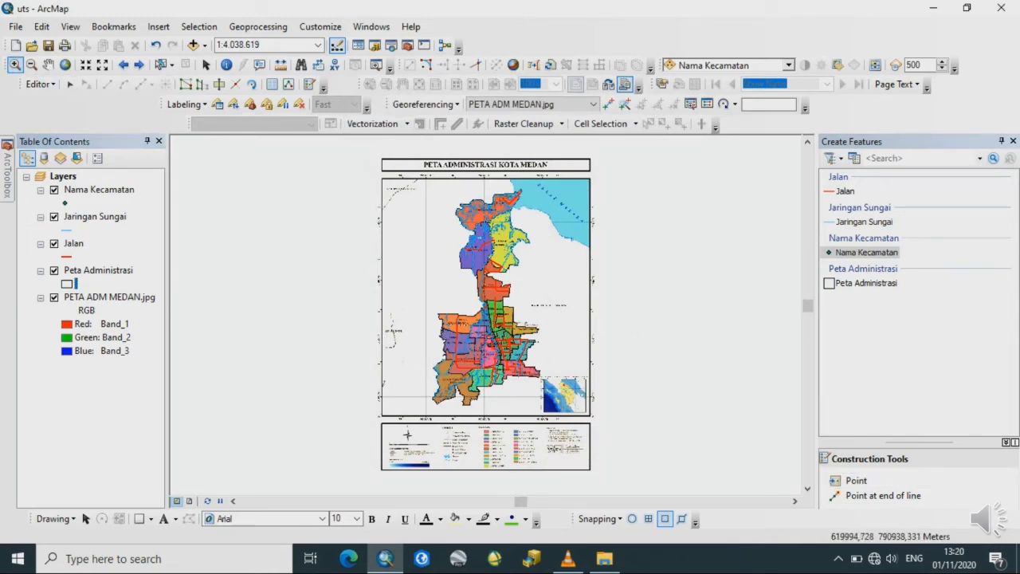
drag(451, 193, 550, 282)
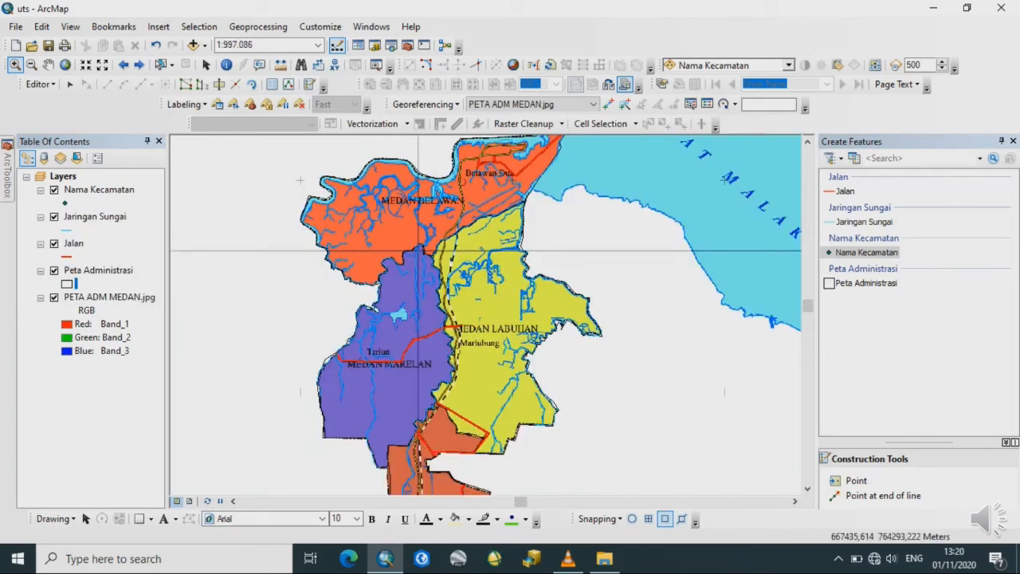
drag(277, 154, 611, 325)
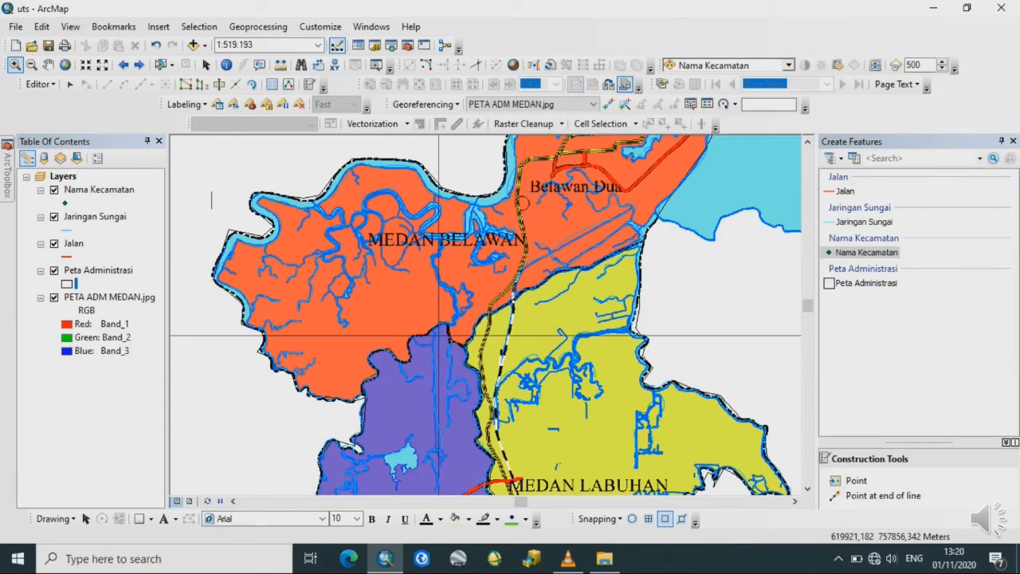
click(54, 243)
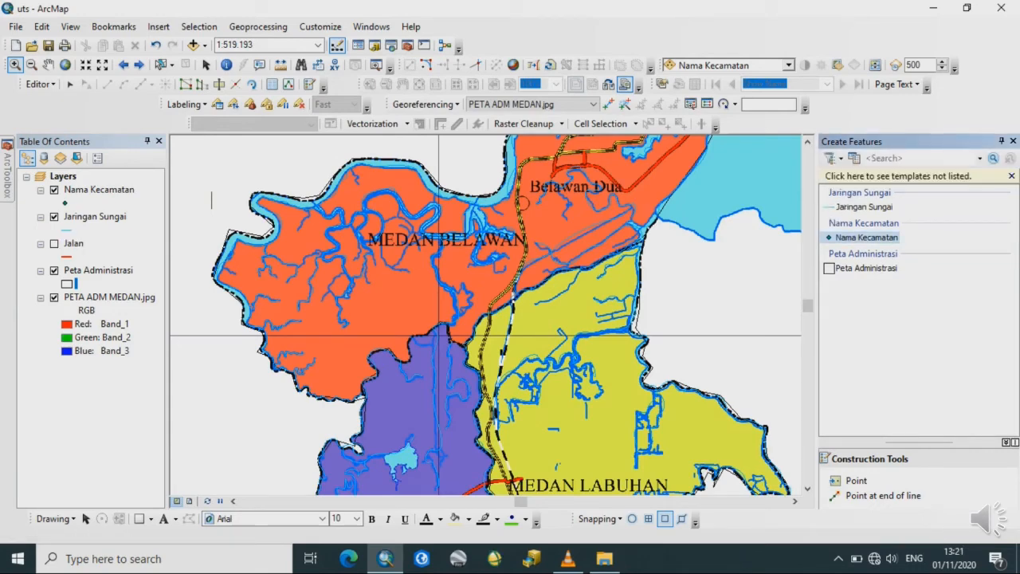
click(54, 217)
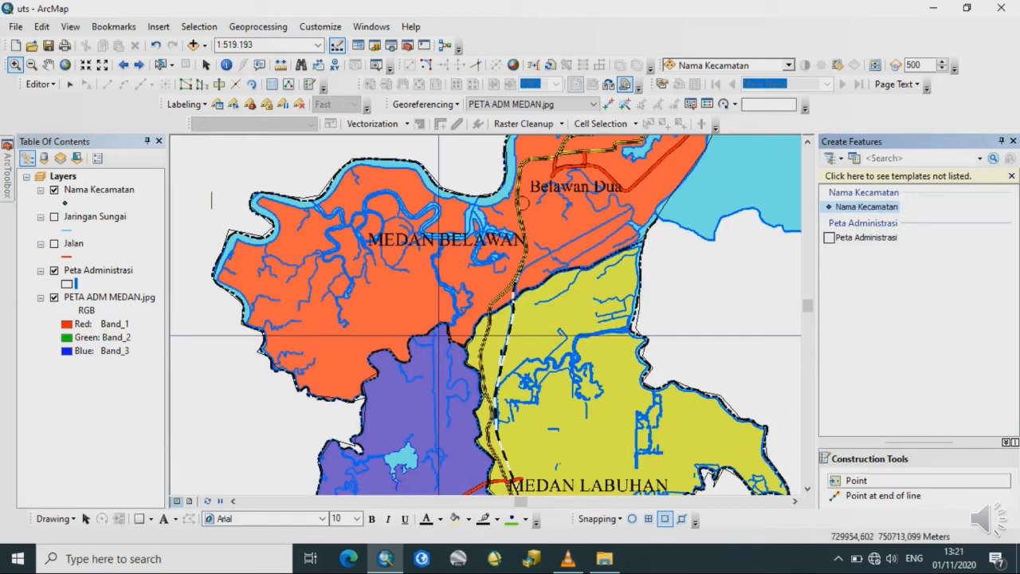
- Place a Nama Kecamatan point inside the Medan Belawan district and set its Kecamatan attribute to Medan Belawan
click(857, 480)
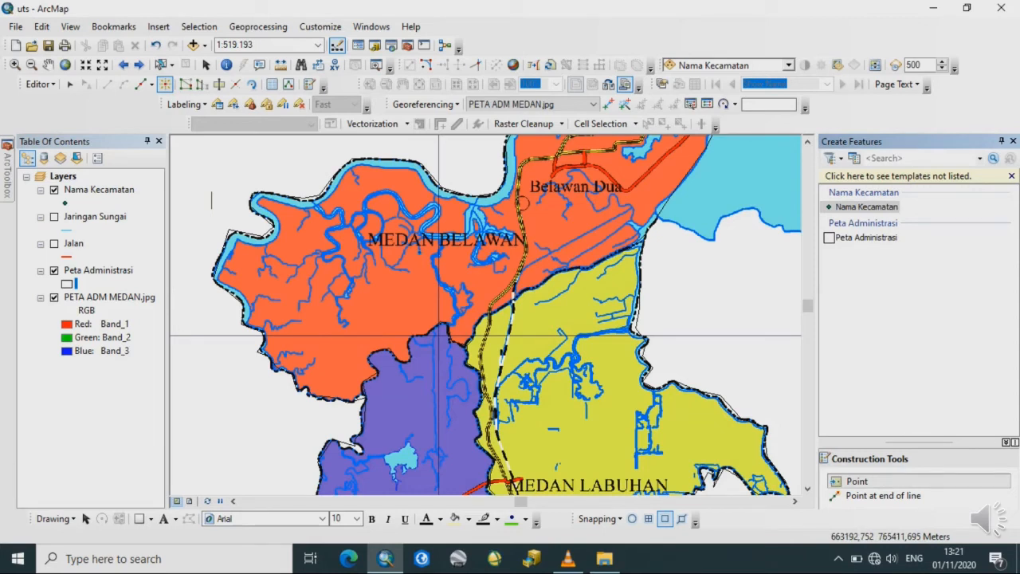
click(390, 258)
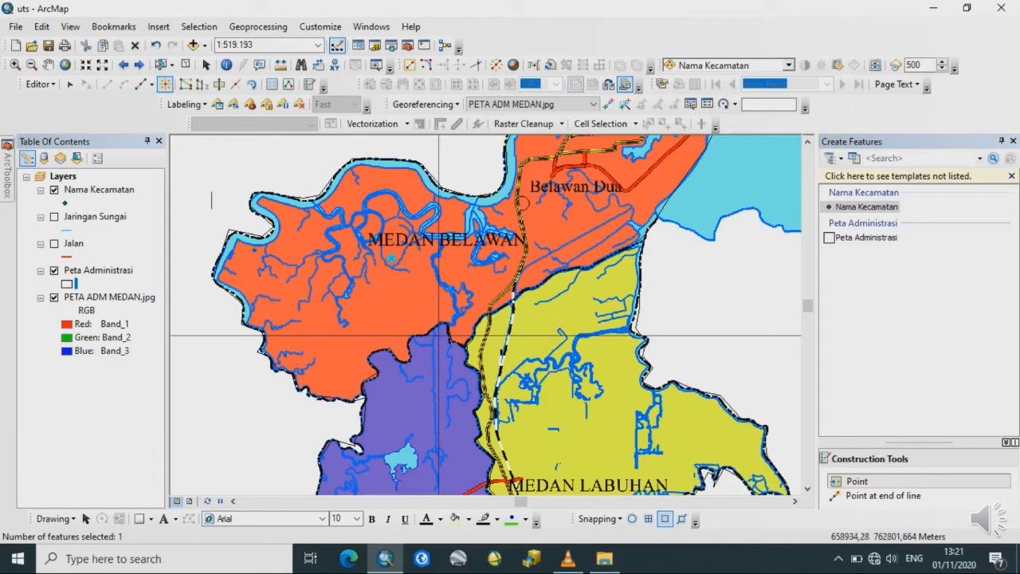
click(97, 189)
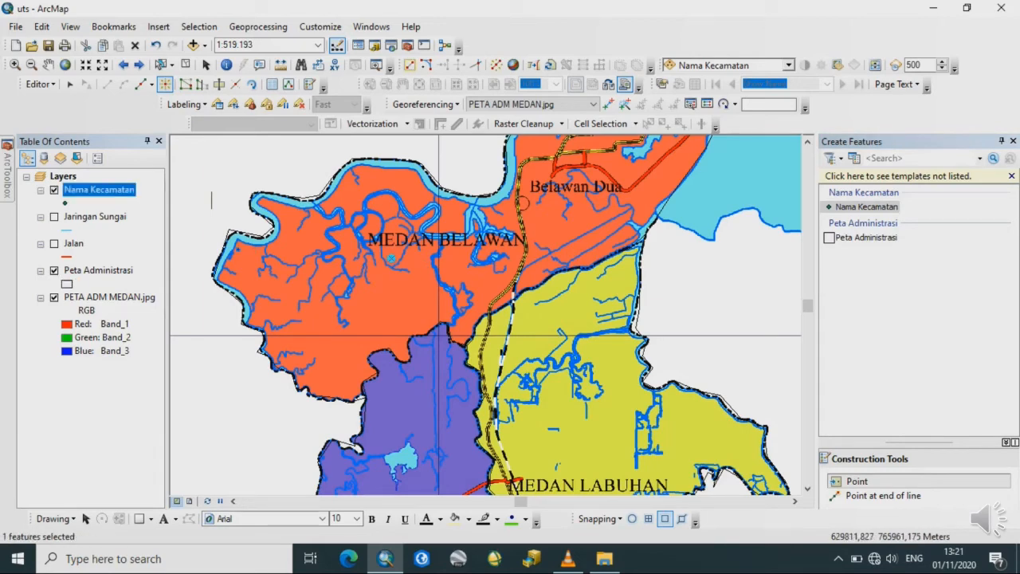
right_click(96, 189)
click(163, 229)
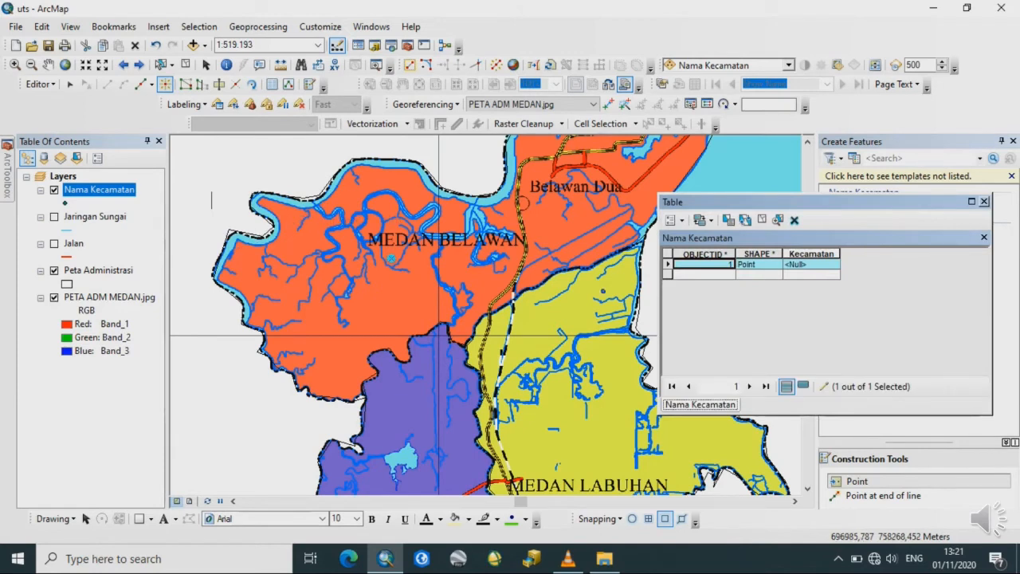
click(811, 265)
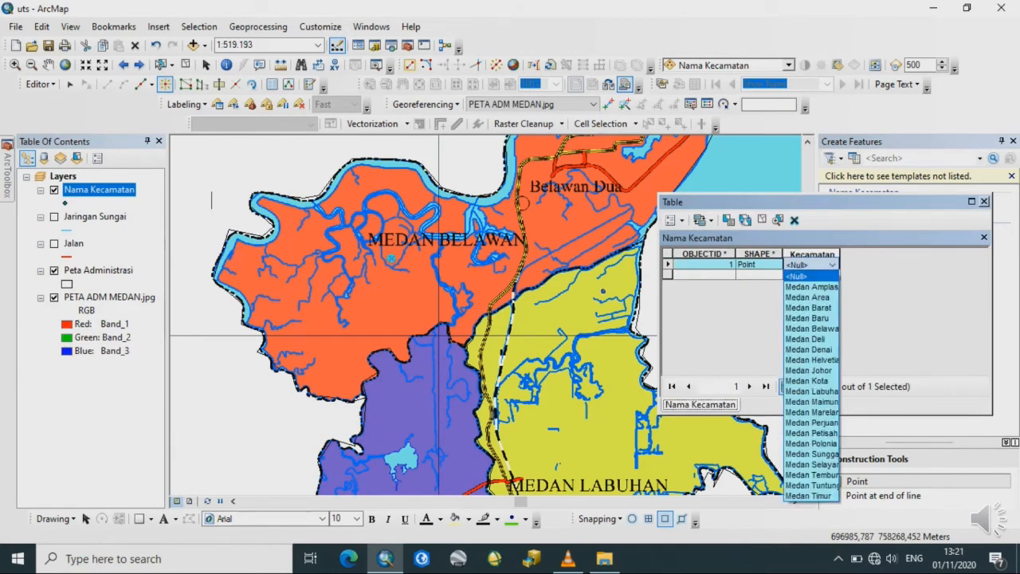
click(812, 328)
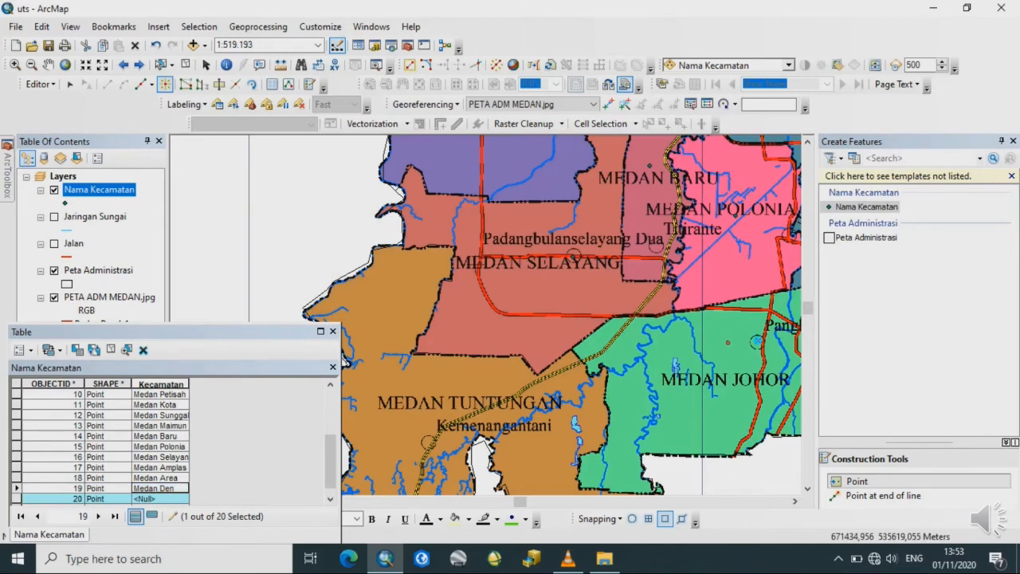
- Set record 20's Kecamatan to Medan Johor, then add a point in the Medan Tuntungan district with Kecamatan set to Medan Tuntungan
click(182, 499)
click(159, 364)
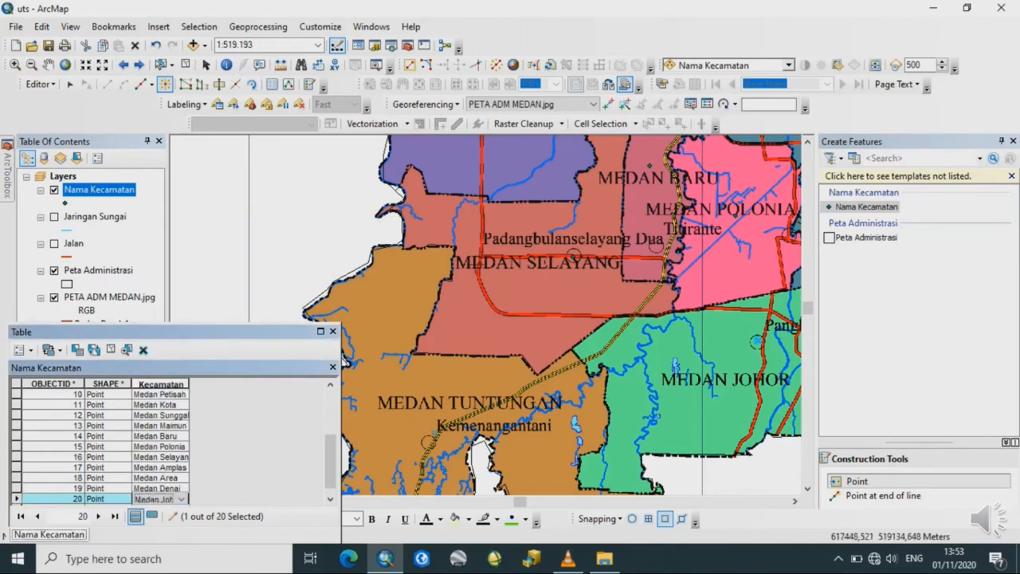
click(429, 442)
click(182, 498)
click(159, 486)
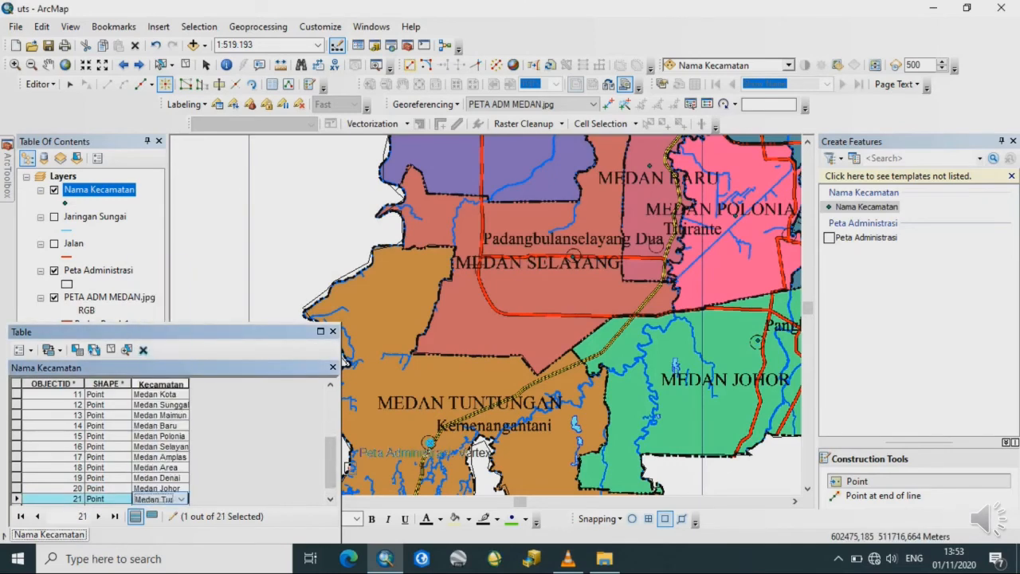
mouse_move(330, 467)
mouse_down()
mouse_move(330, 438)
mouse_move(330, 471)
mouse_up()
click(333, 331)
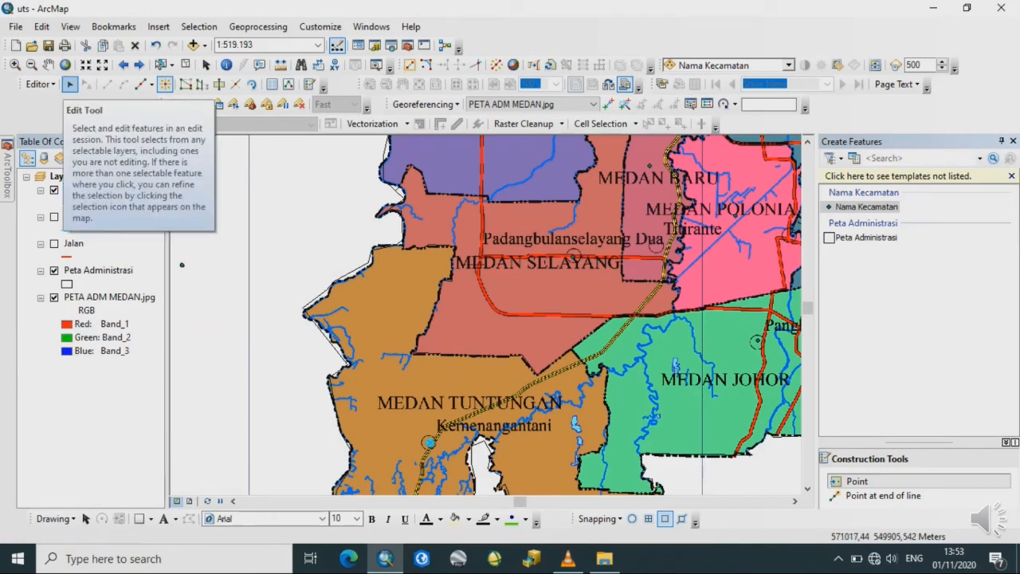
- Save the edits to the Nama Kecamatan points and stop the edit session
click(39, 83)
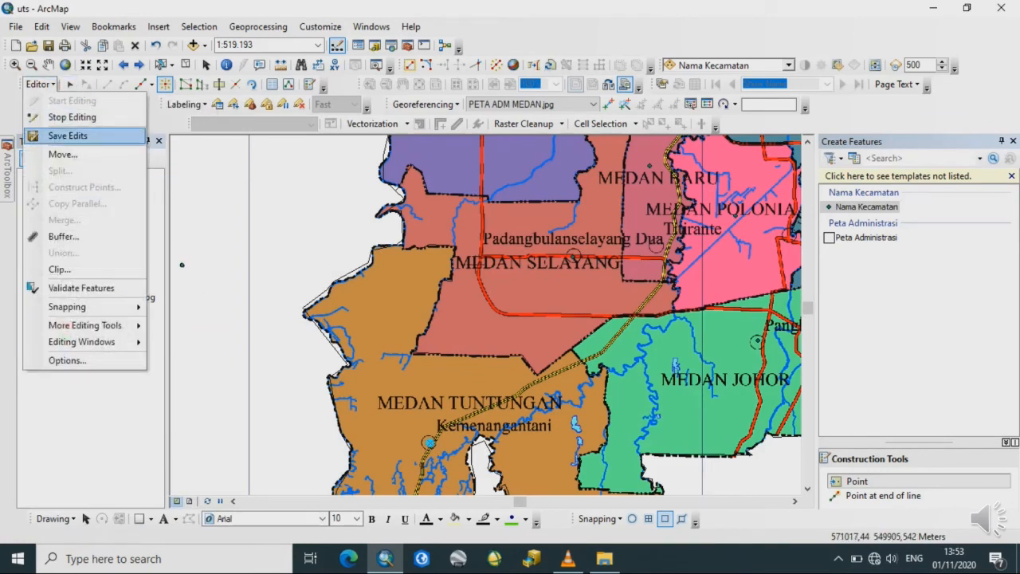
click(67, 135)
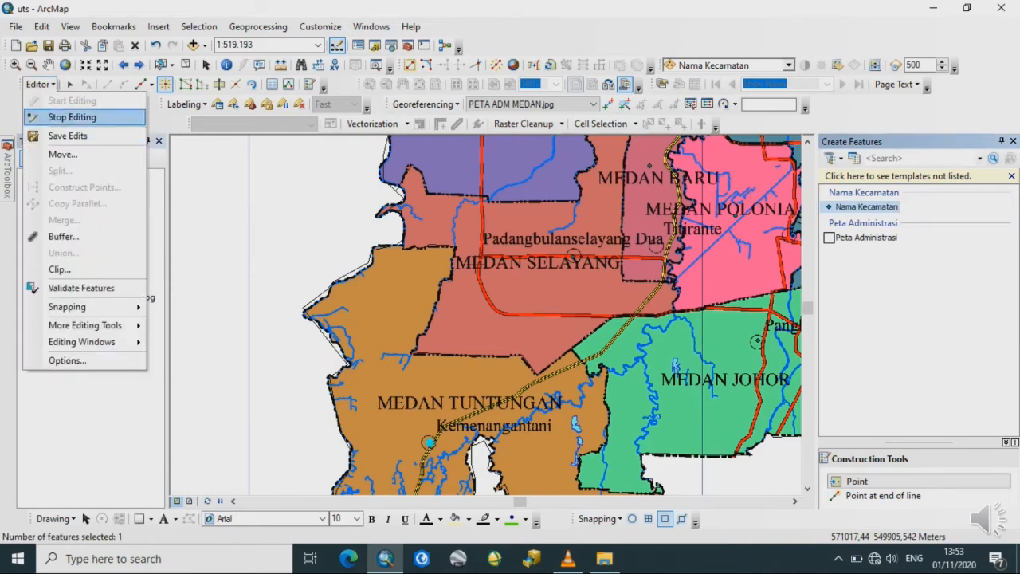
click(72, 117)
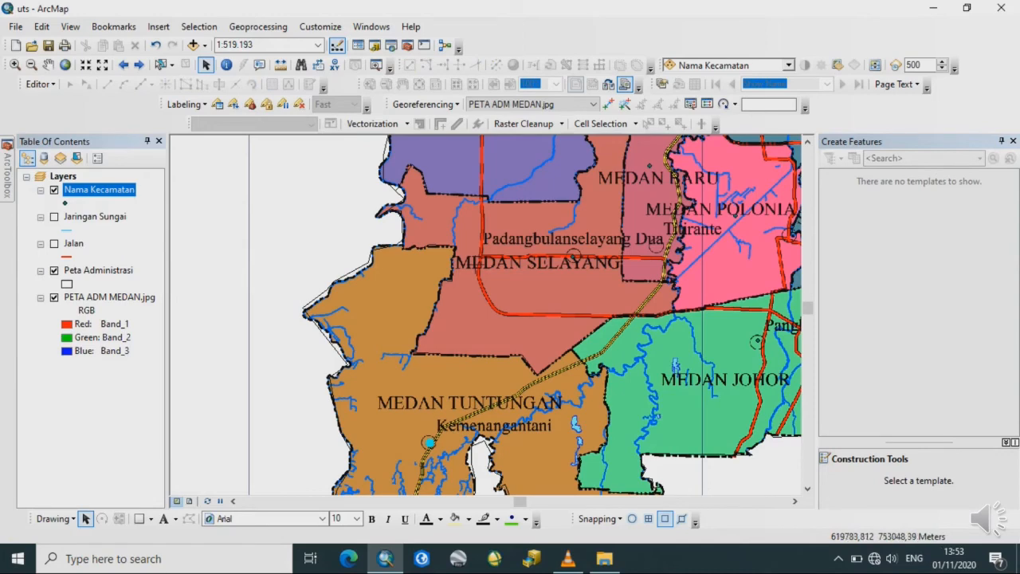
- Symbolize the Nama Kecamatan points as red circles of size 18 with a white inner ring
click(65, 202)
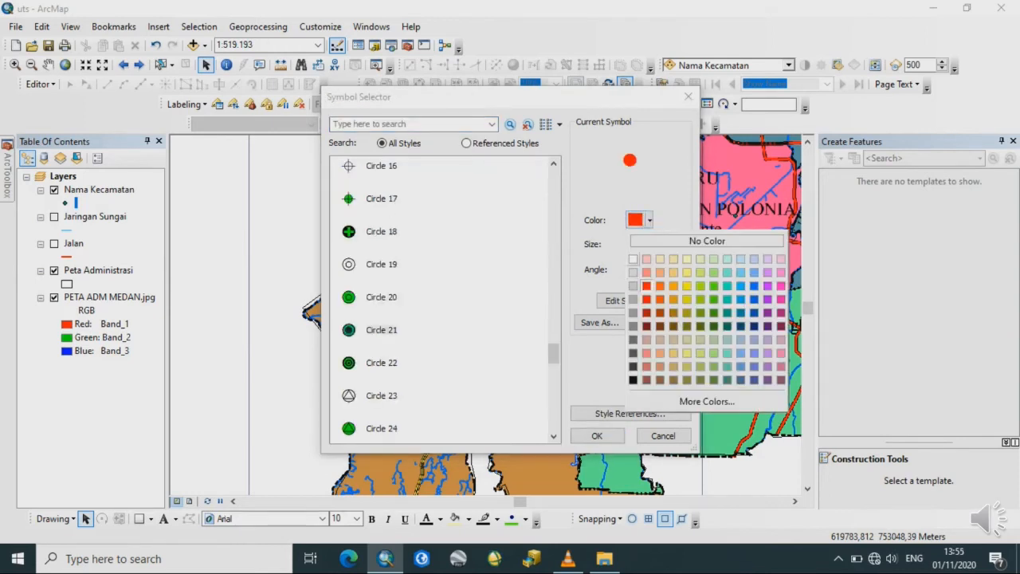
click(632, 259)
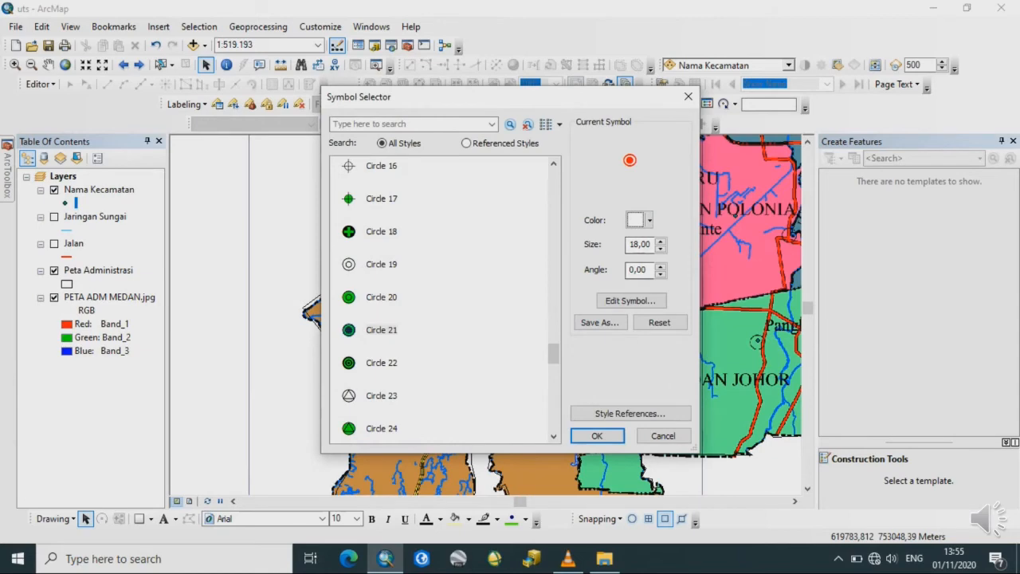
click(597, 435)
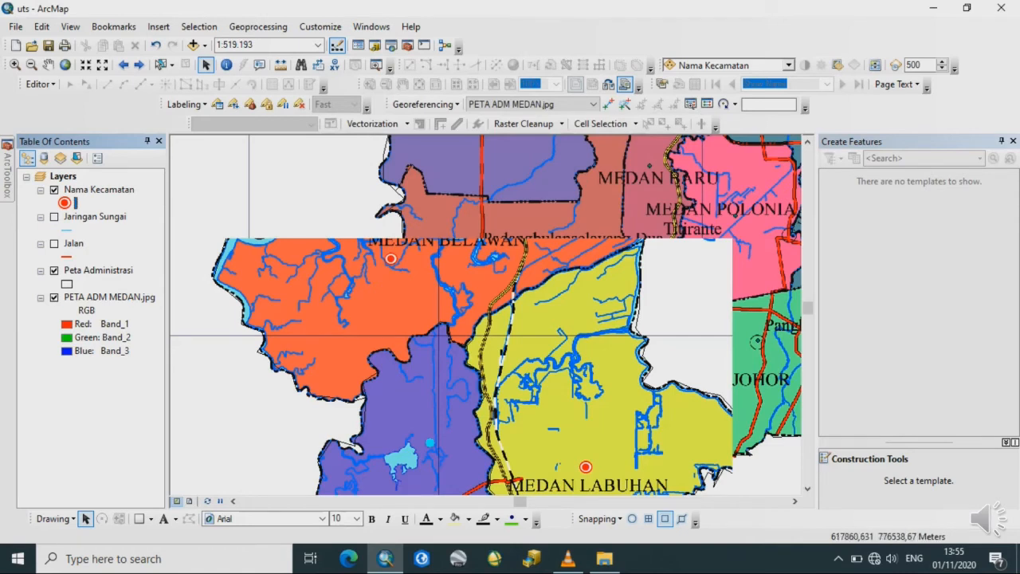
- Zoom to the full PETA ADM MEDAN.jpg layer to view all the district points
click(79, 296)
right_click(80, 296)
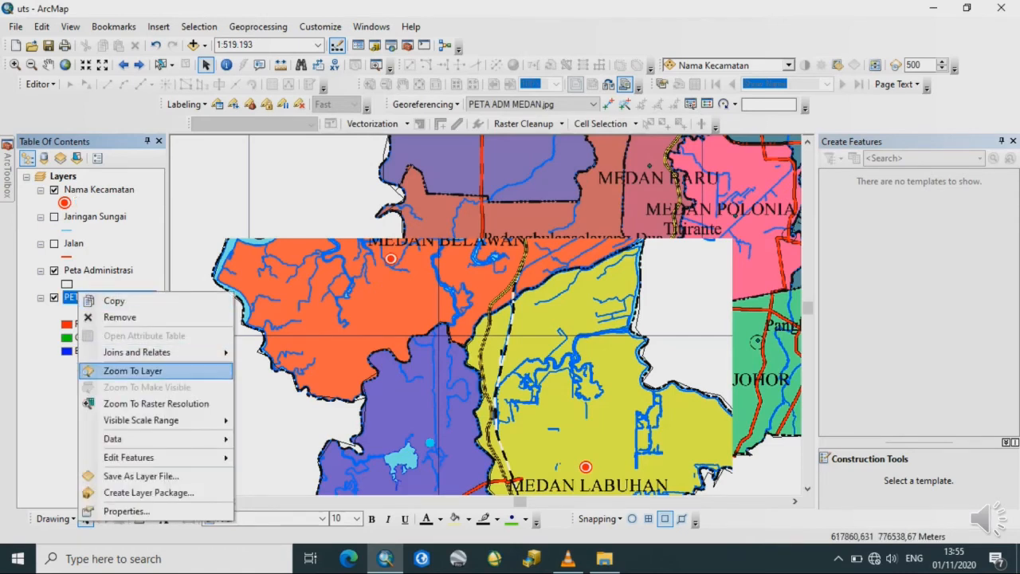
click(132, 371)
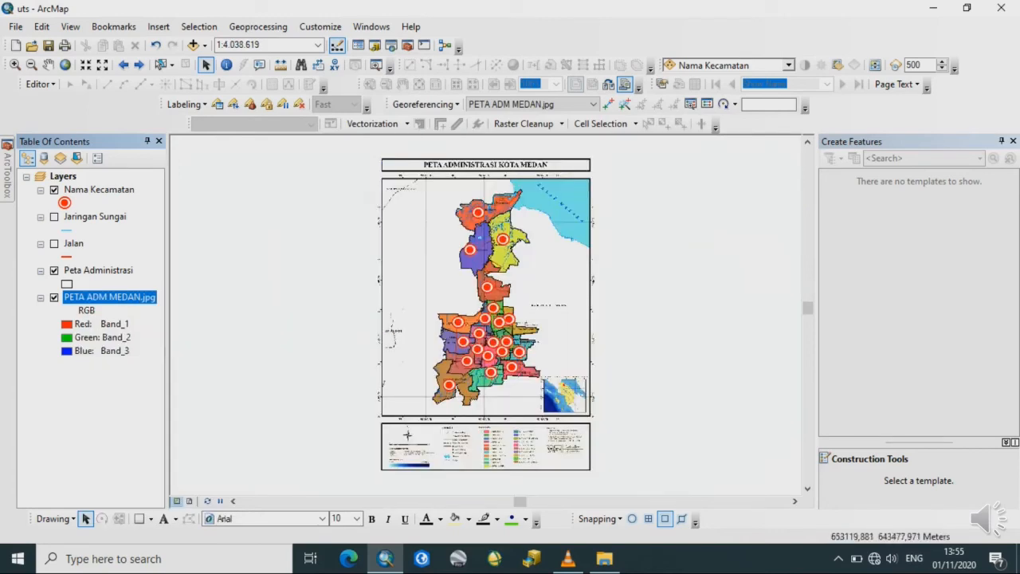
- Reduce the marker size of the Nama Kecamatan points until they show as small red dots
click(75, 202)
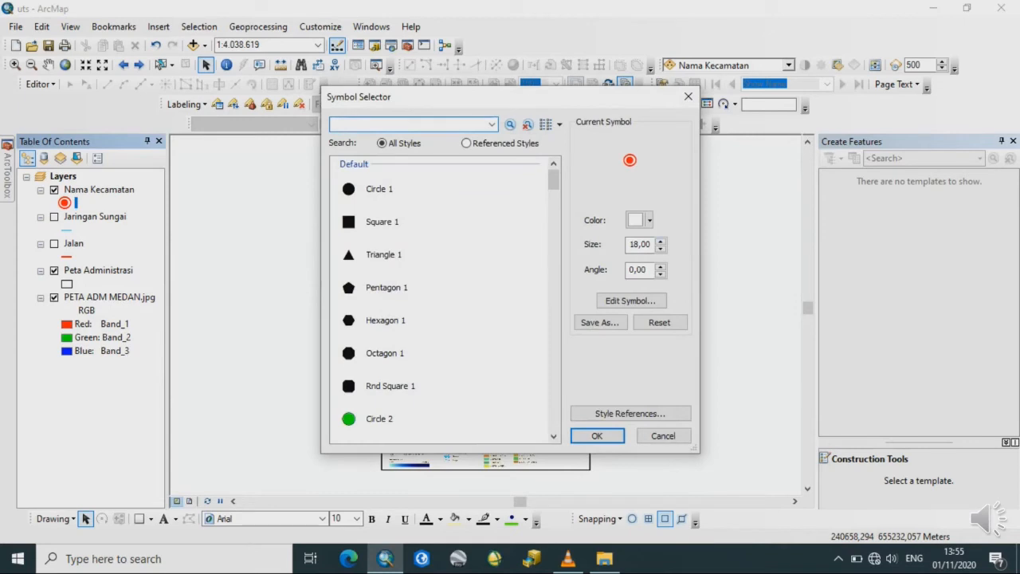
click(661, 249)
click(661, 249)
click(661, 249)
click(661, 249)
click(661, 249)
click(661, 248)
click(661, 249)
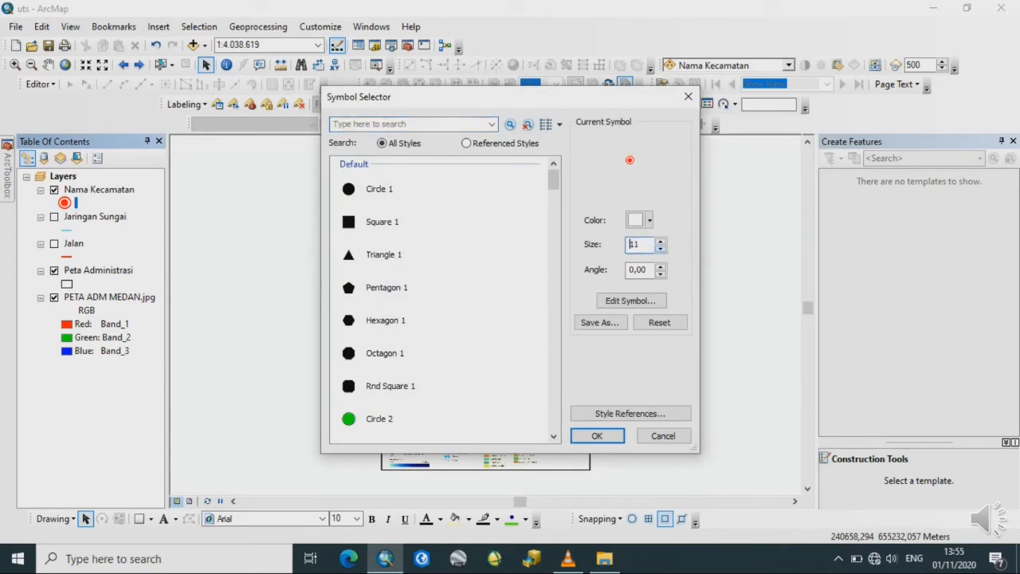
key(Down)
key(Down)
key(Down)
key(Down)
key(Down)
key(Down)
key(Return)
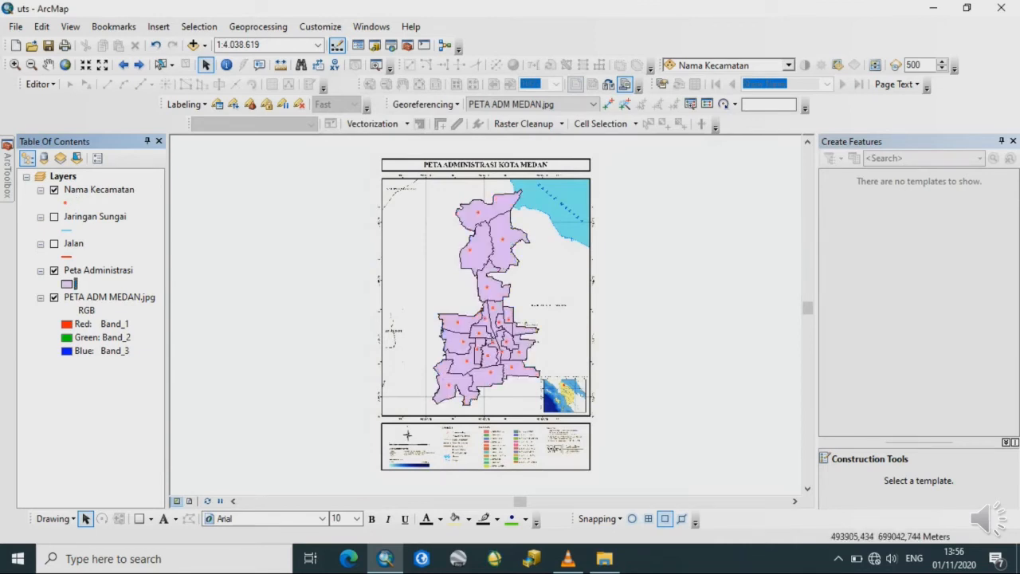
- Turn on the visibility of the Jalan and Jaringan Sungai layers
click(54, 243)
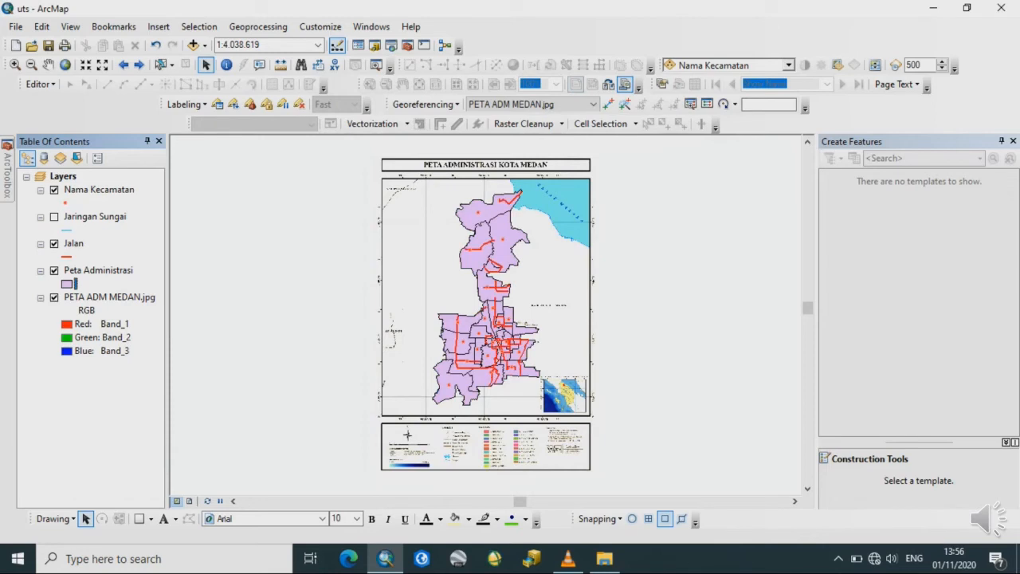
click(55, 216)
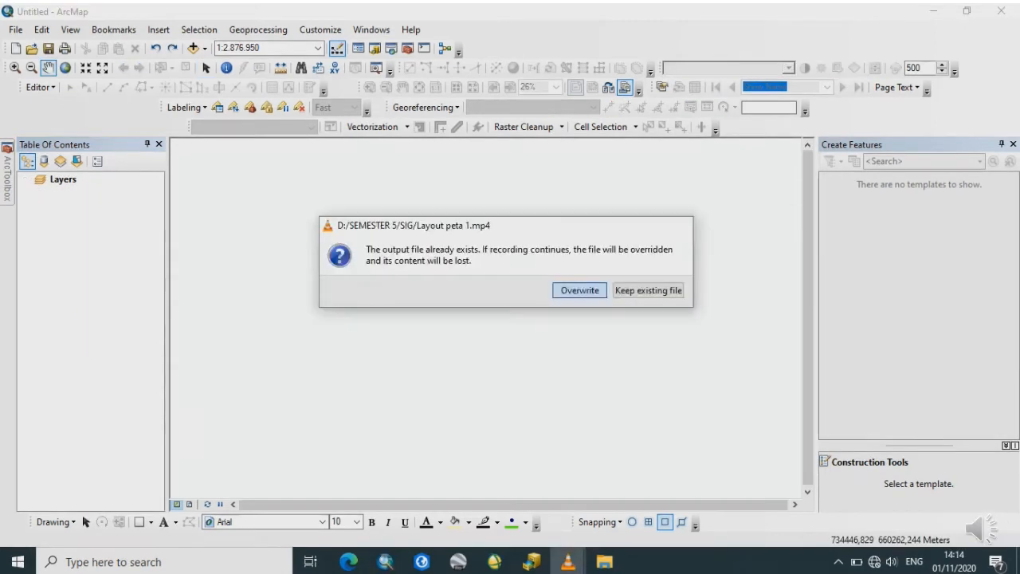
- Switch the blank Untitled map to Layout View
key(Return)
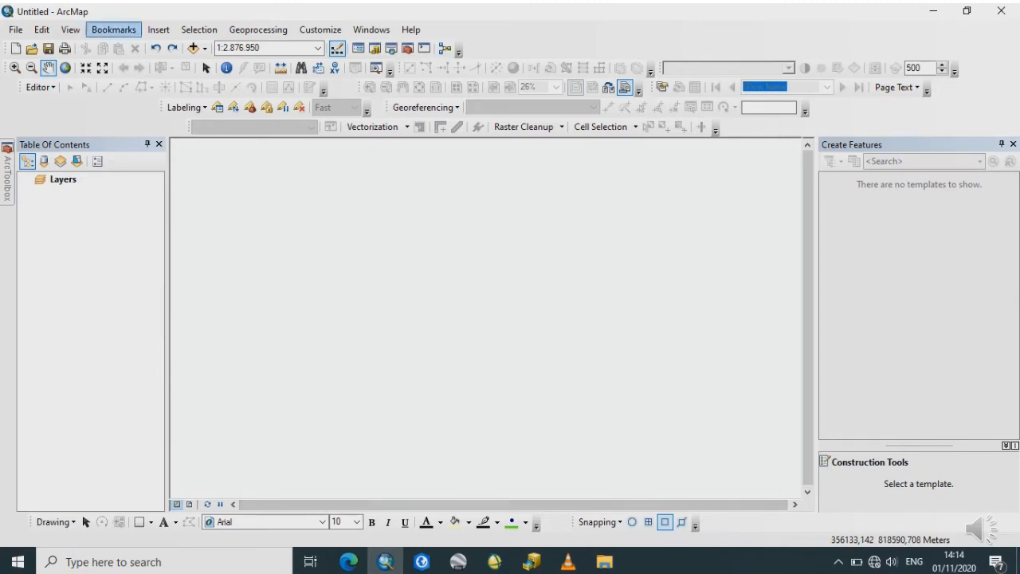
click(70, 29)
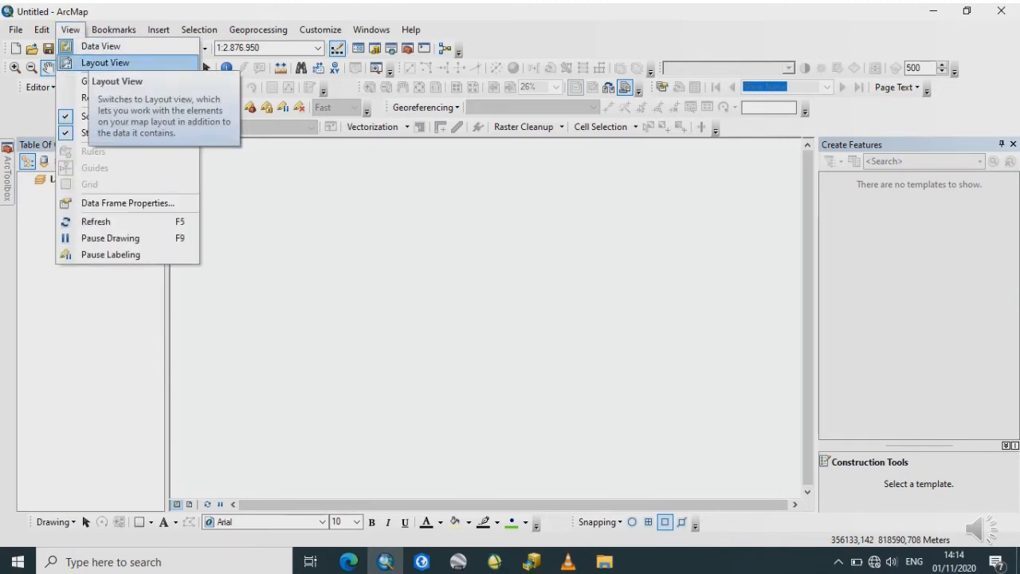
click(104, 62)
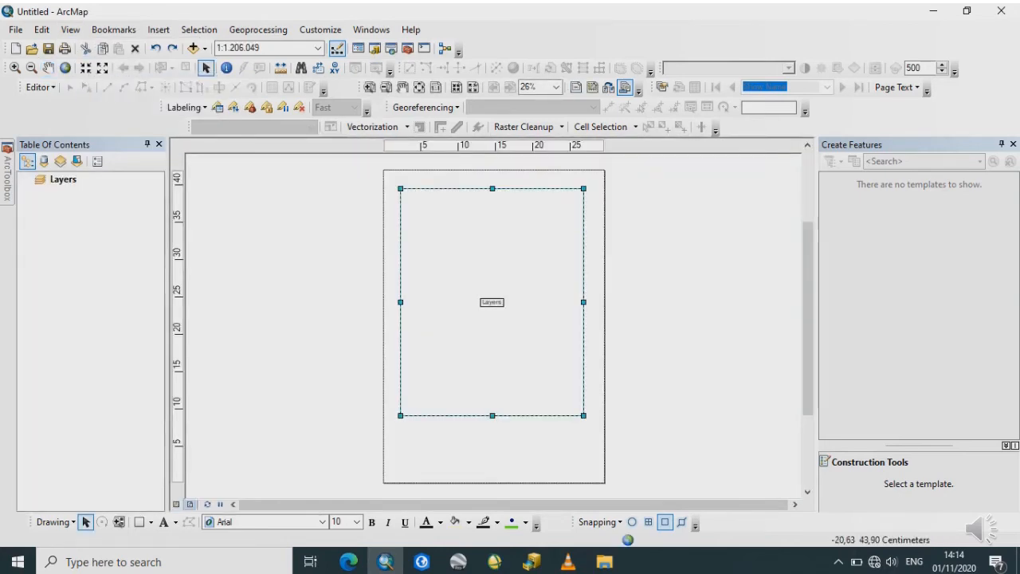
- Add Peta_batas_adm, Peta_ibukota_adm, Peta_jalan and Peta_jar_sungai from the IG DASAR dataset to the map
click(204, 48)
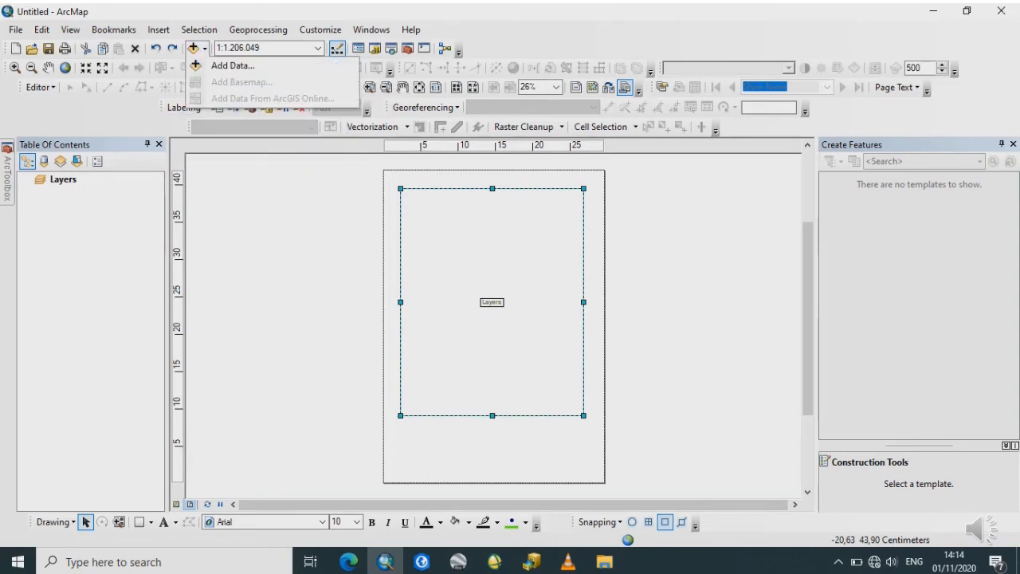
click(213, 64)
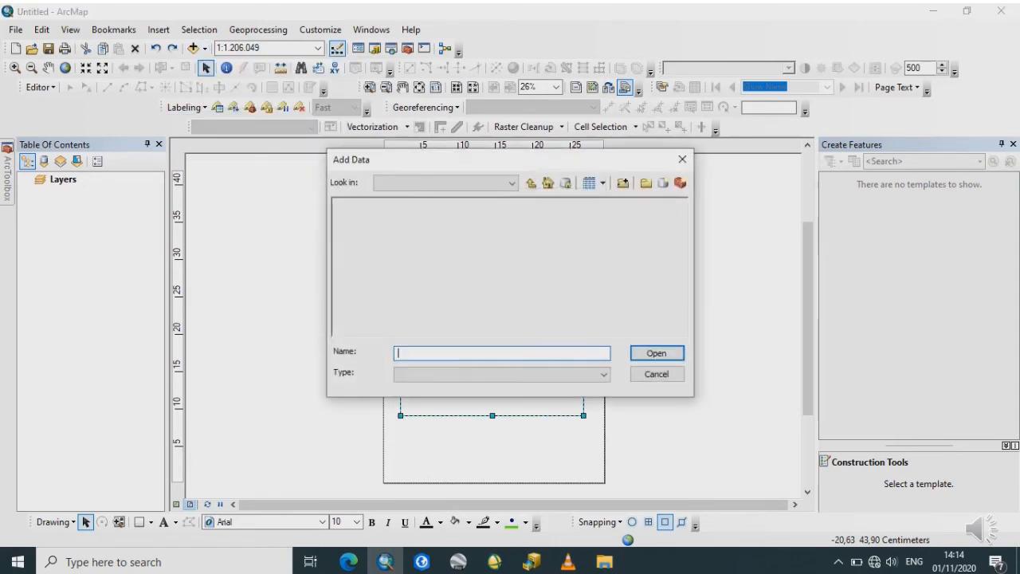
click(377, 205)
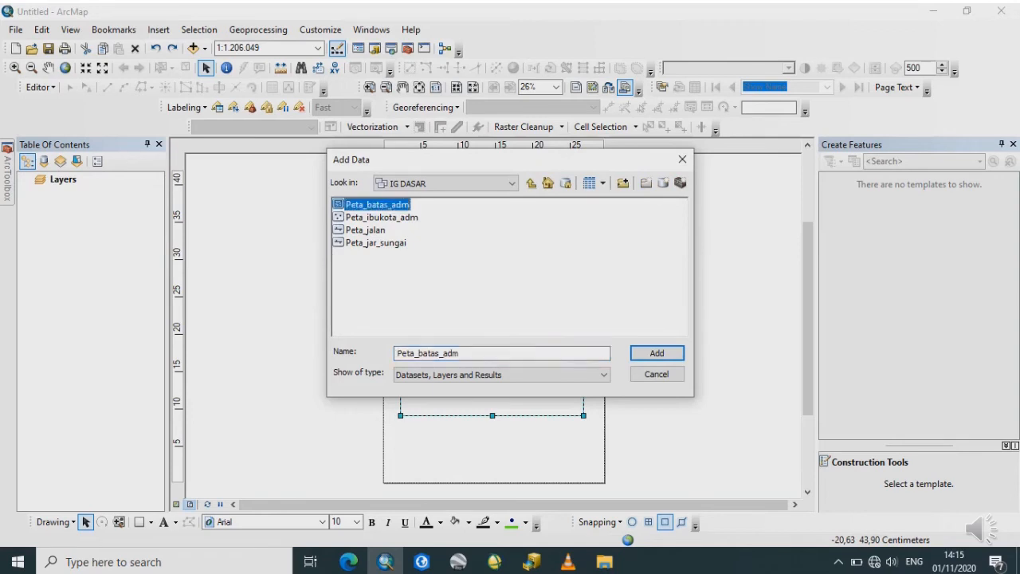
key(shift+Down)
key(shift+Down)
key(shift+Down)
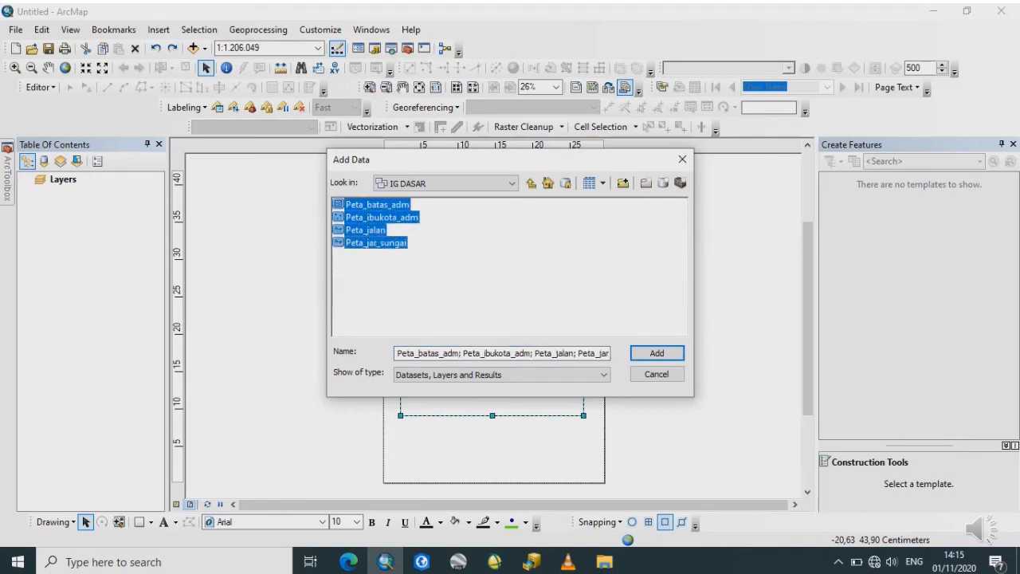
key(Return)
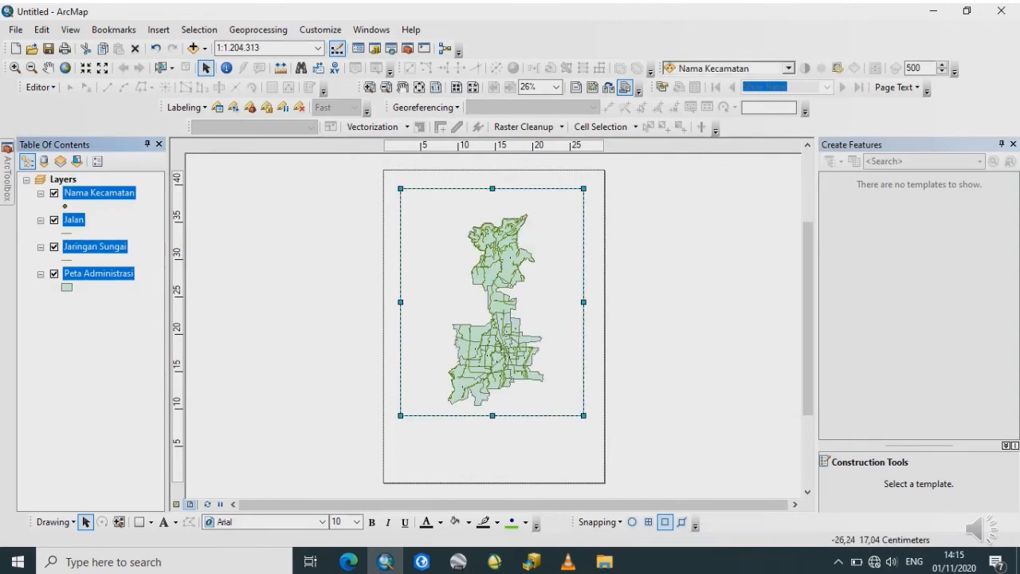
click(72, 287)
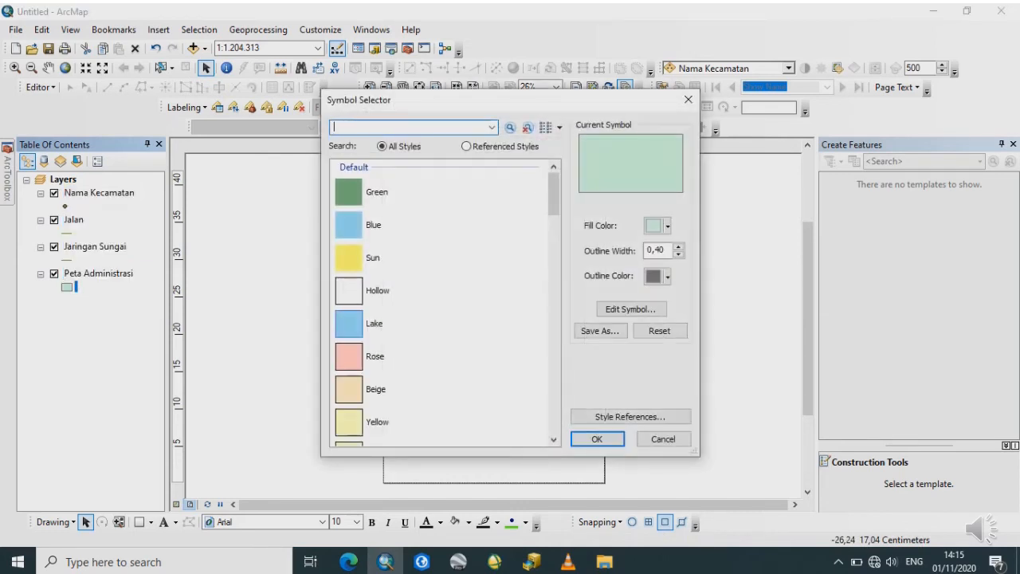
click(688, 99)
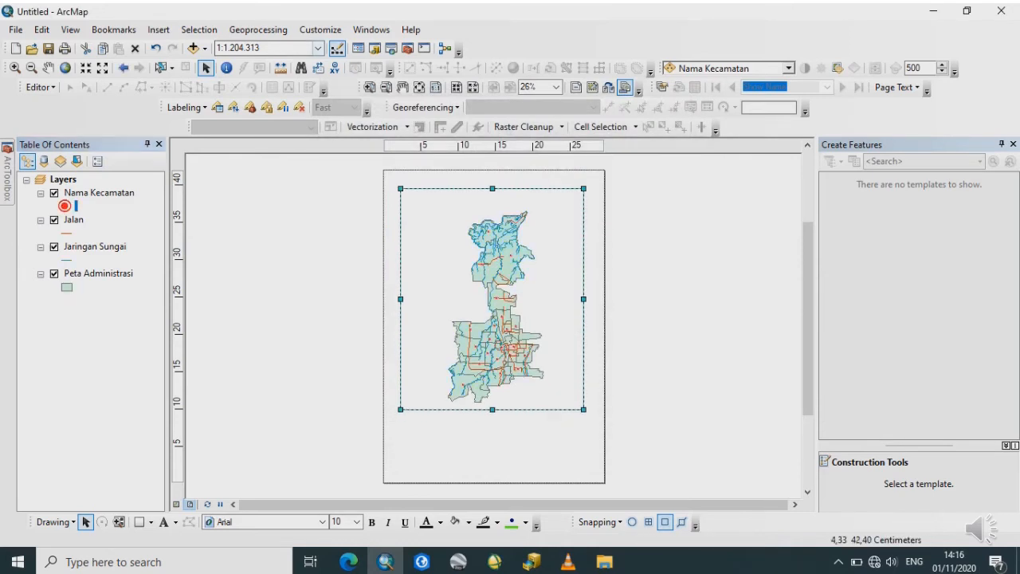
- Set the map scale to 1:1.200.000 and raise the data frame's lower edge slightly
click(318, 49)
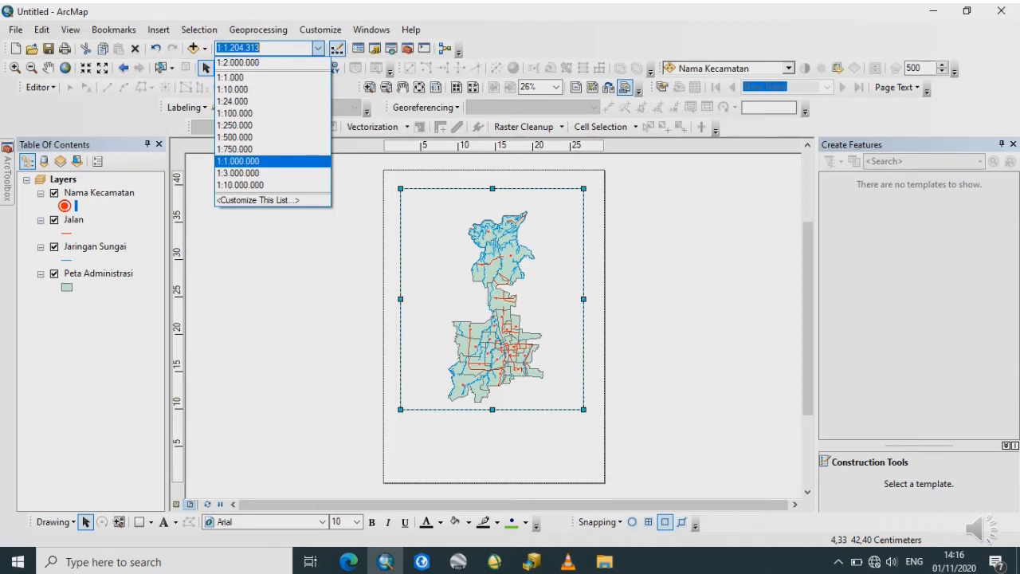
key(Escape)
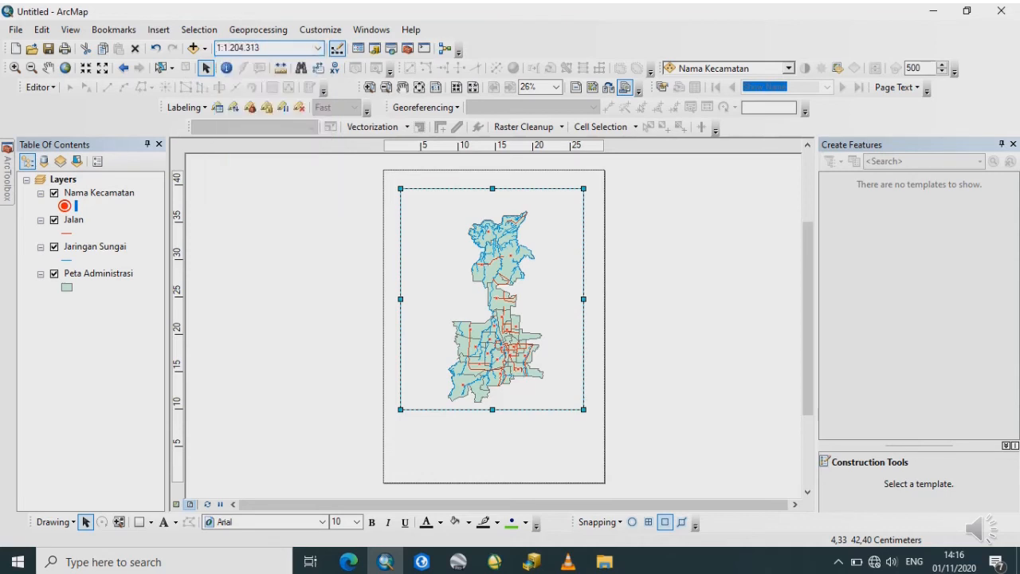
key(BackSpace)
key(BackSpace)
key(BackSpace)
key(BackSpace)
key(BackSpace)
text(0.000)
key(Return)
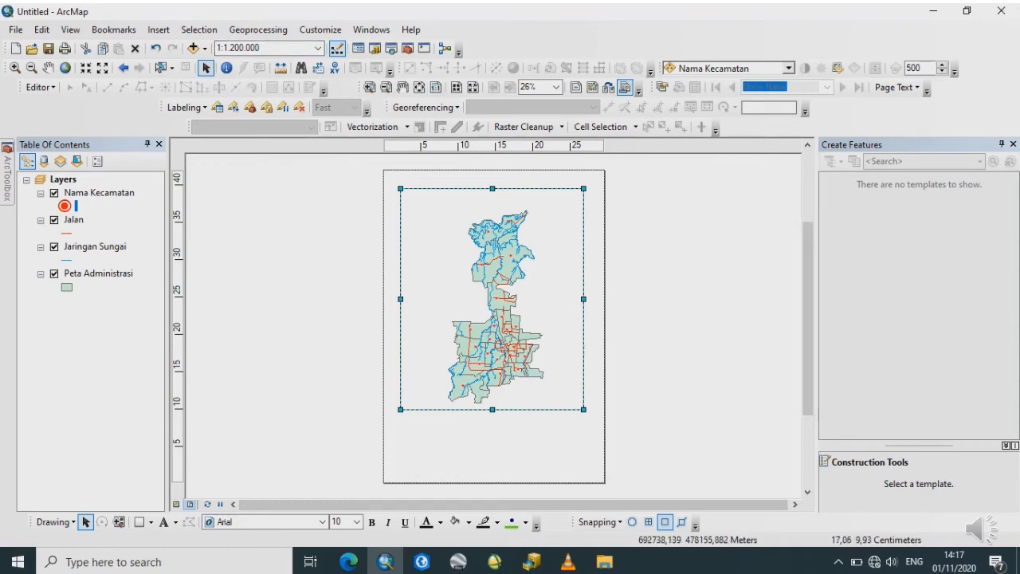
click(511, 409)
drag(511, 409, 509, 407)
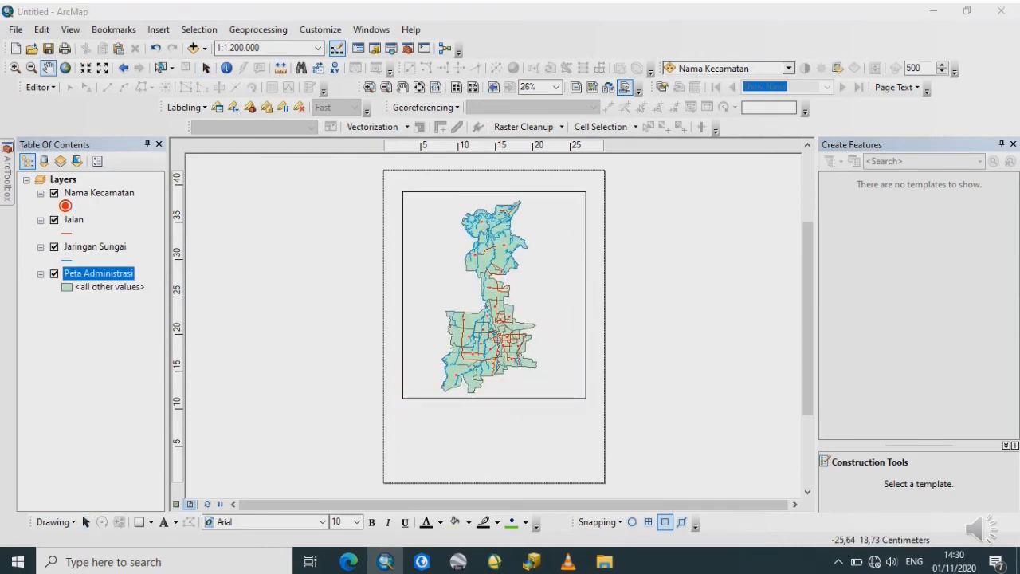
- Symbolize Peta Administrasi by unique values of Kecamatan, adding all values and regenerating them for a different multicolor scheme
double_click(98, 273)
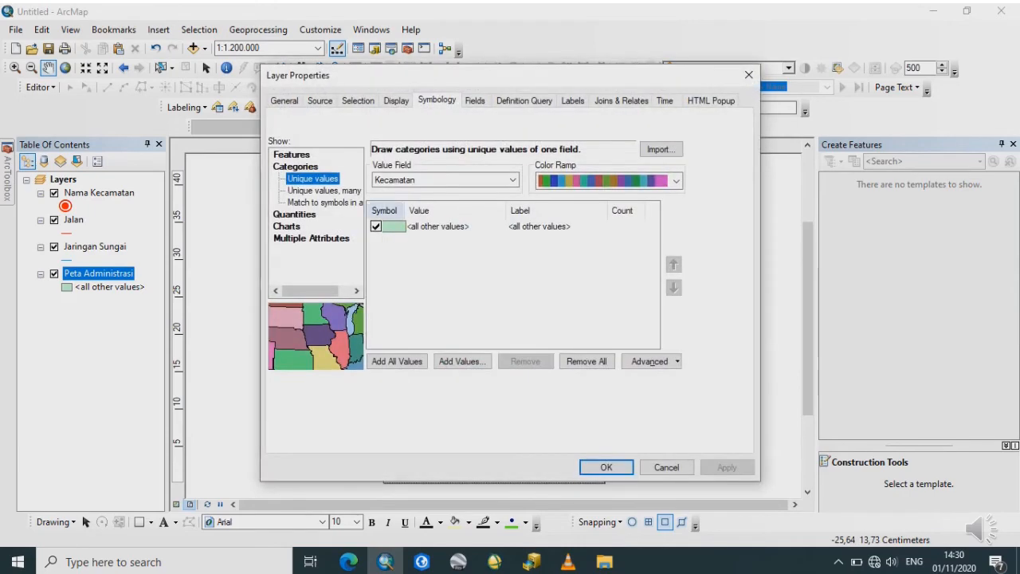
click(396, 361)
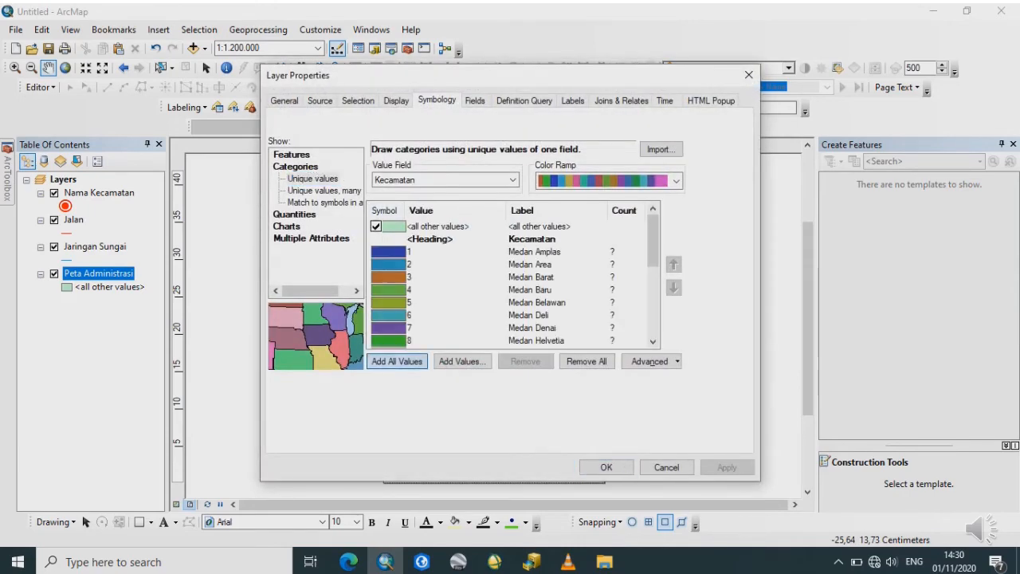
click(396, 361)
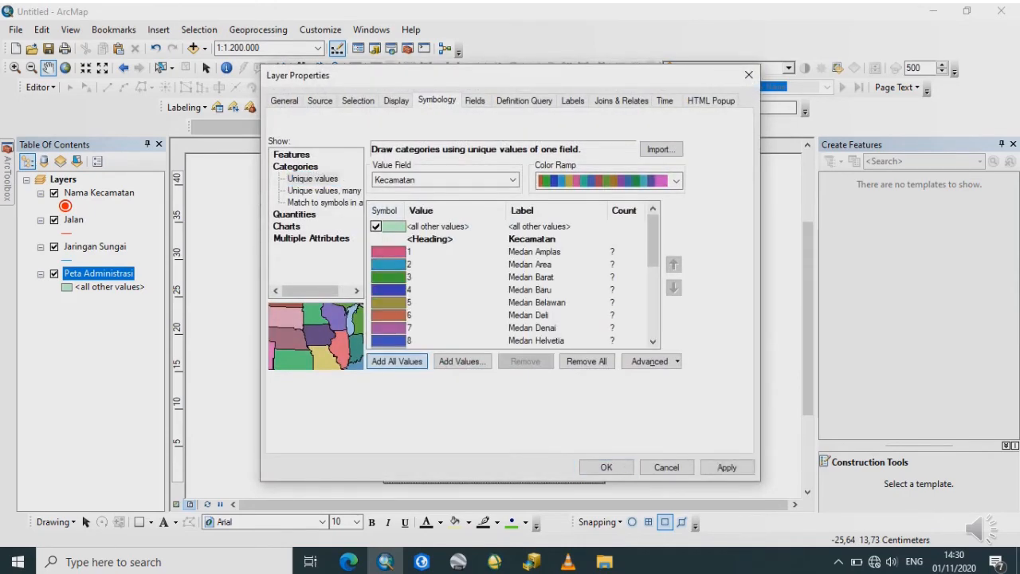
click(396, 361)
click(396, 361)
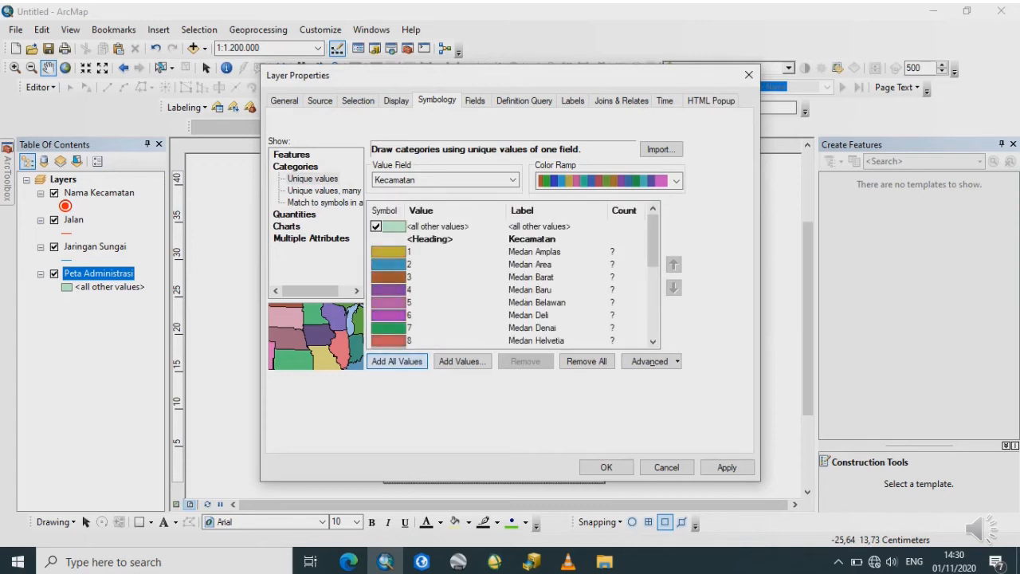
click(396, 361)
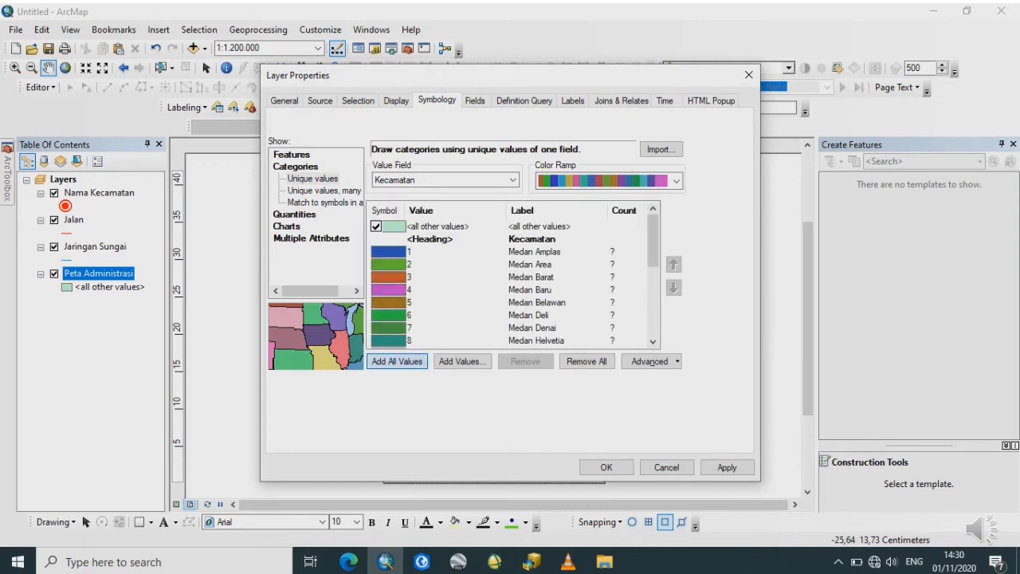
click(396, 361)
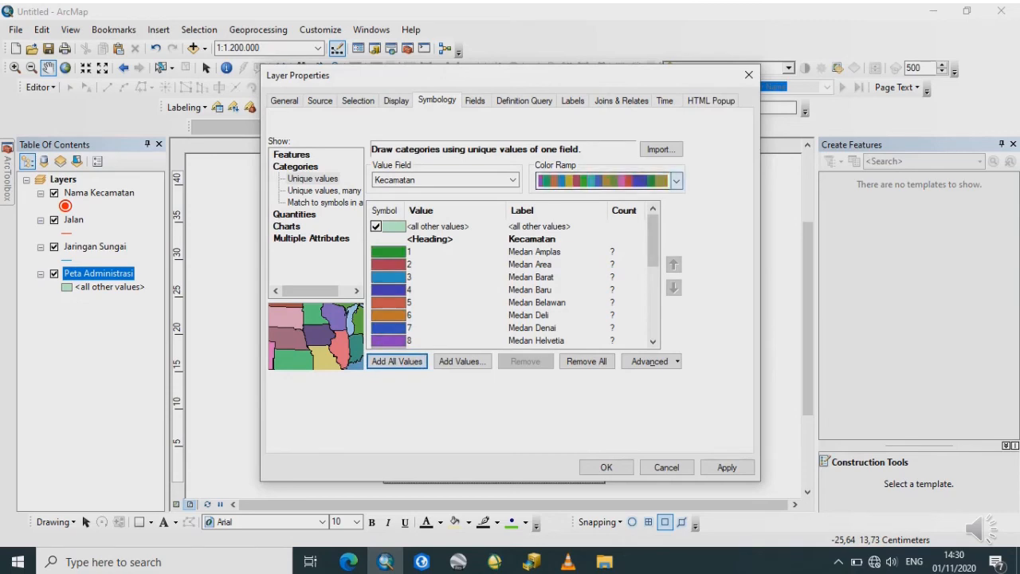
click(676, 180)
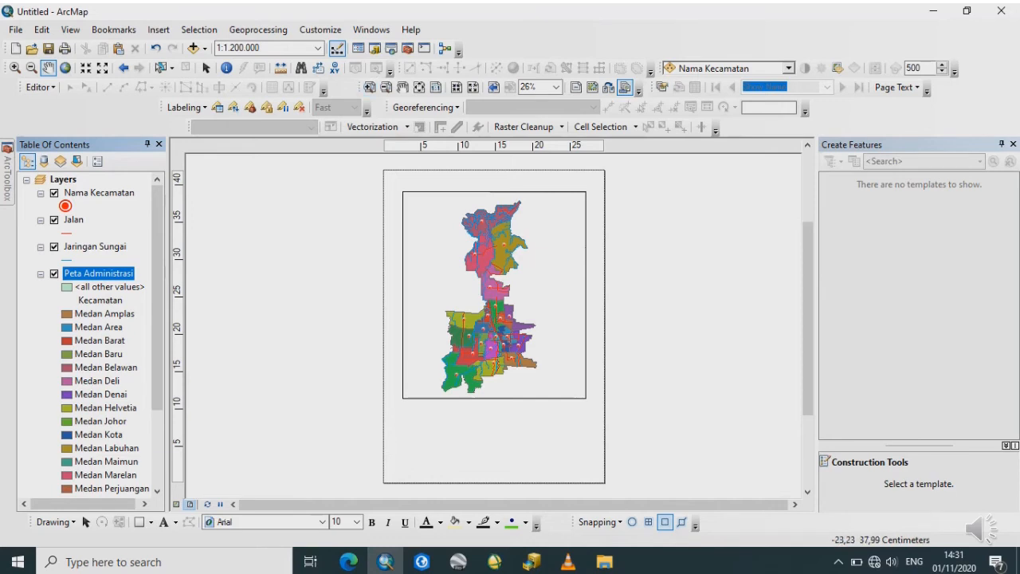
- Duplicate the Peta Administrasi layer by copying it and pasting it into the Layers data frame
right_click(94, 272)
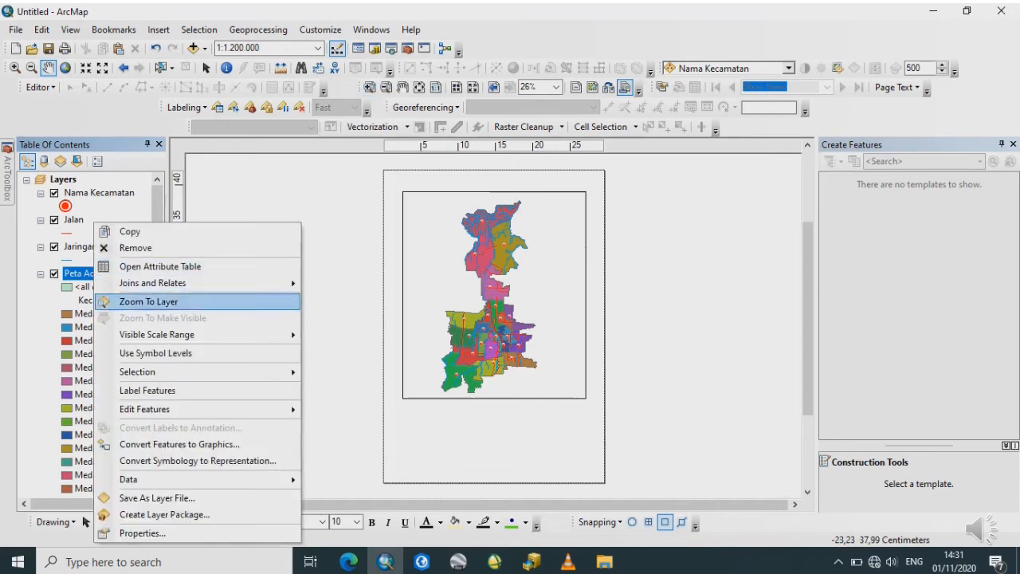
click(131, 232)
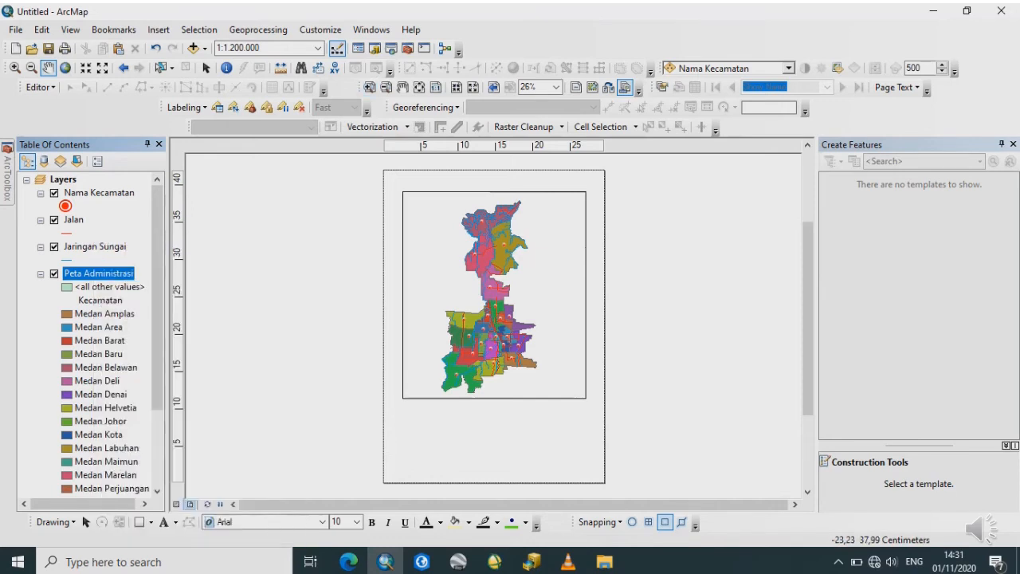
click(63, 179)
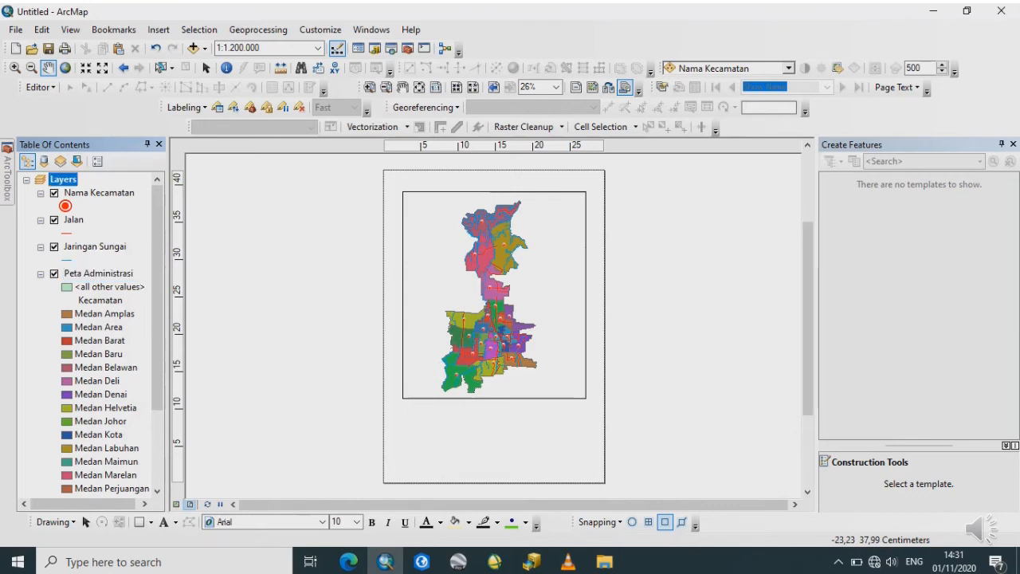
click(63, 180)
click(67, 179)
key(Return)
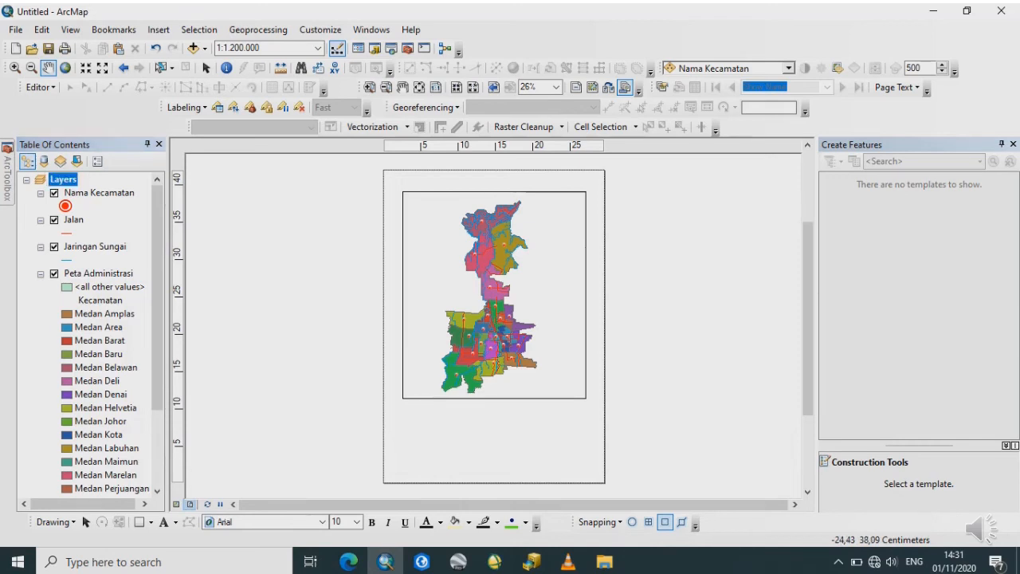
right_click(60, 179)
click(110, 251)
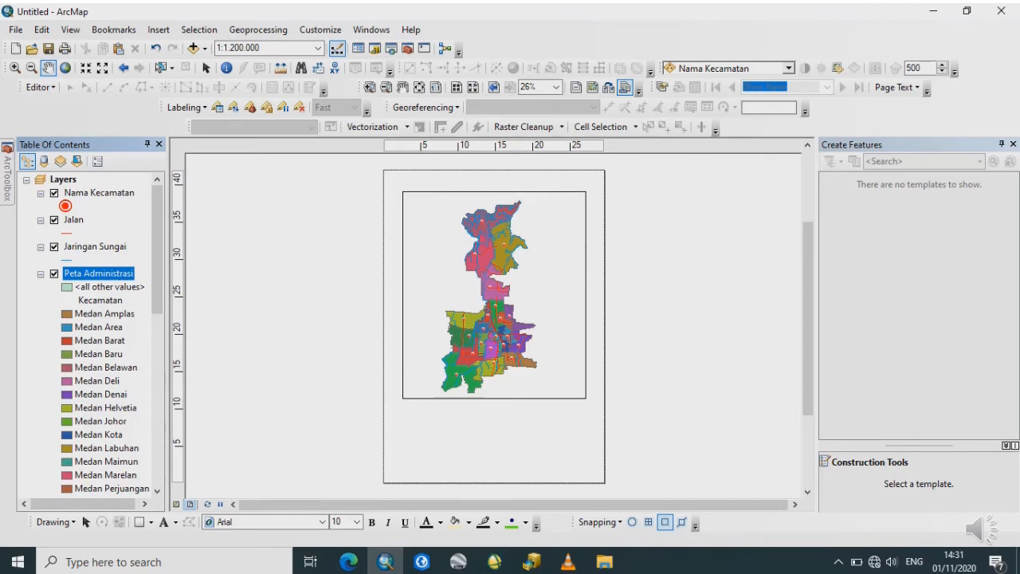
- Remove all Kecamatan values from the upper Peta Administrasi layer's symbology, leaving only the <all other values> symbol
scroll(88, 334, down, 4)
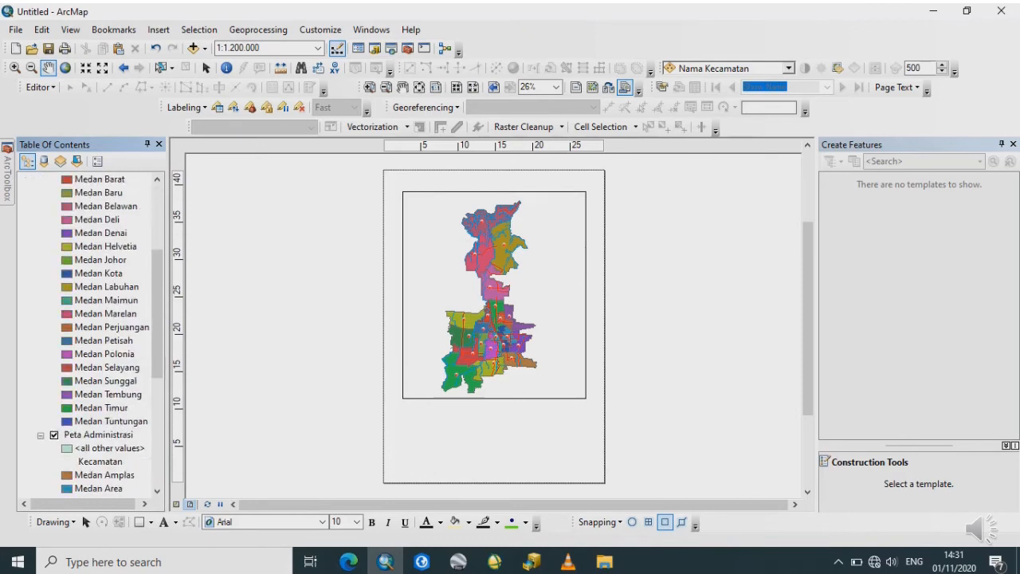
scroll(87, 334, up, 5)
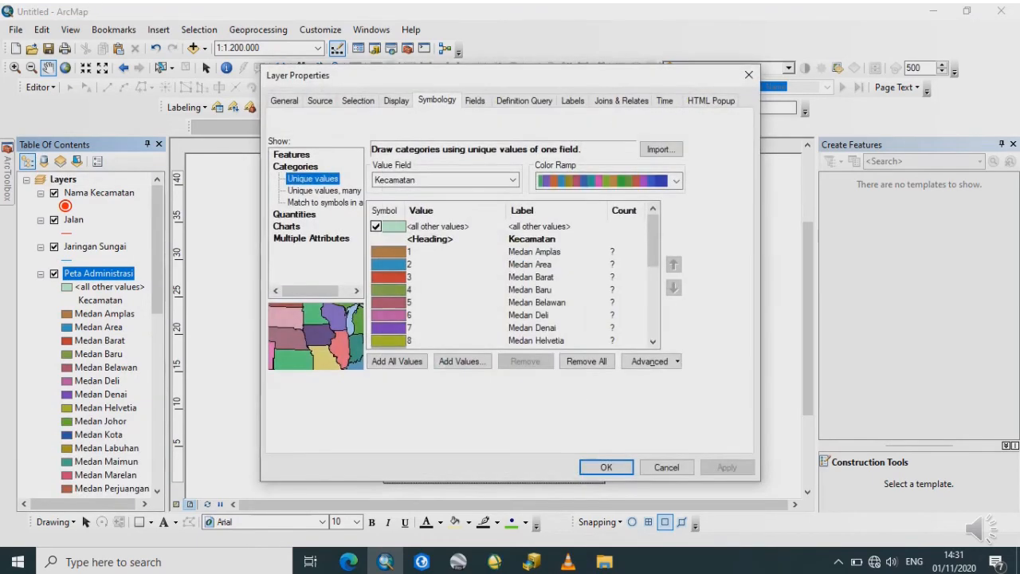
click(587, 361)
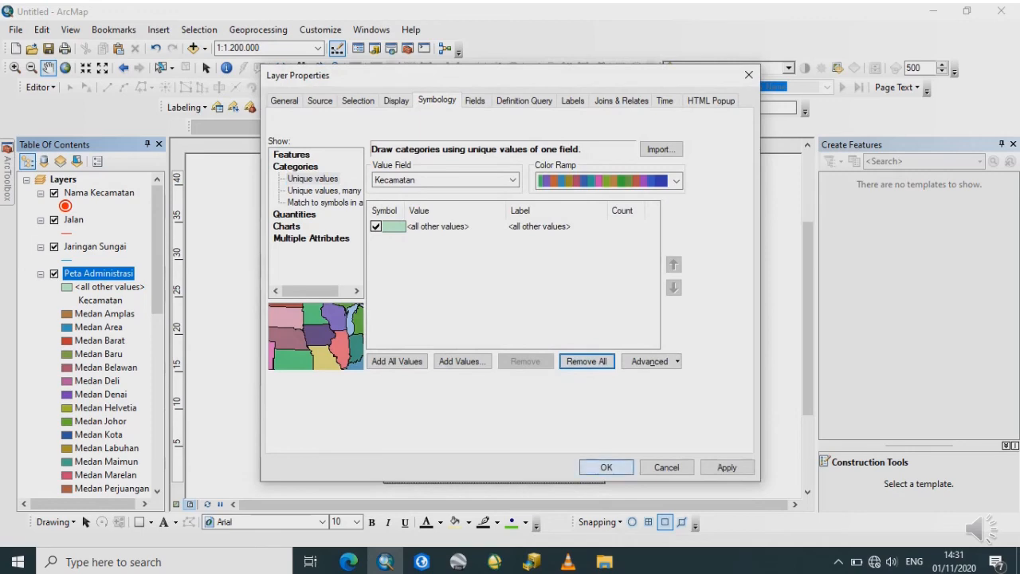
click(606, 467)
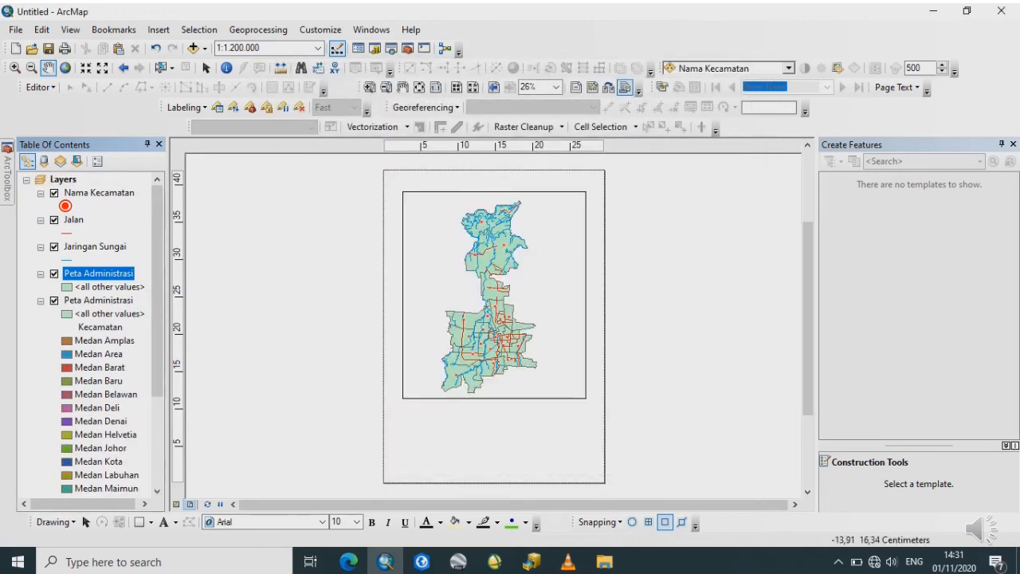
- Hide the upper Peta Administrasi layer and set its <all other values> symbol to Hollow with an outline width of 1
click(55, 273)
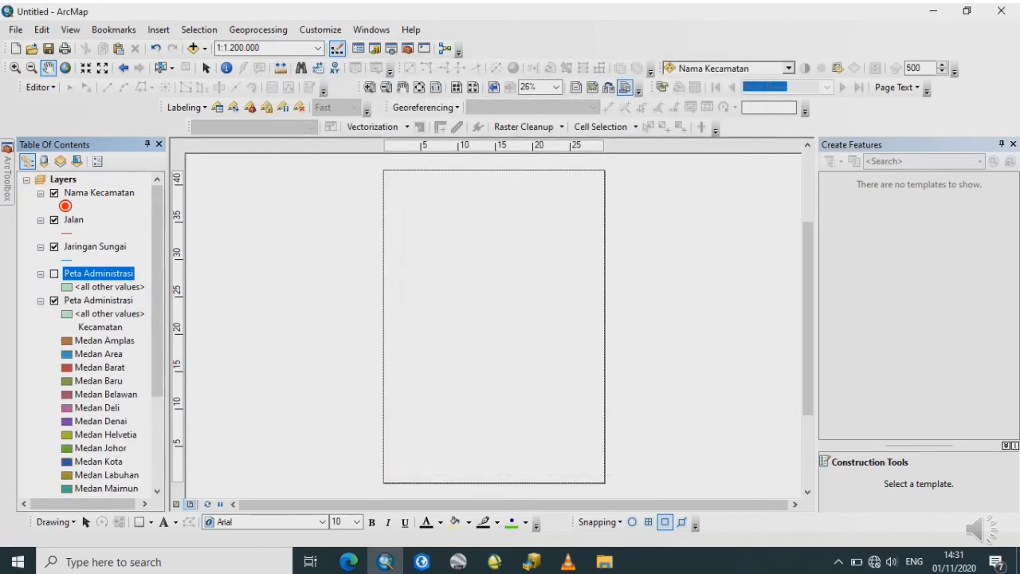
click(67, 287)
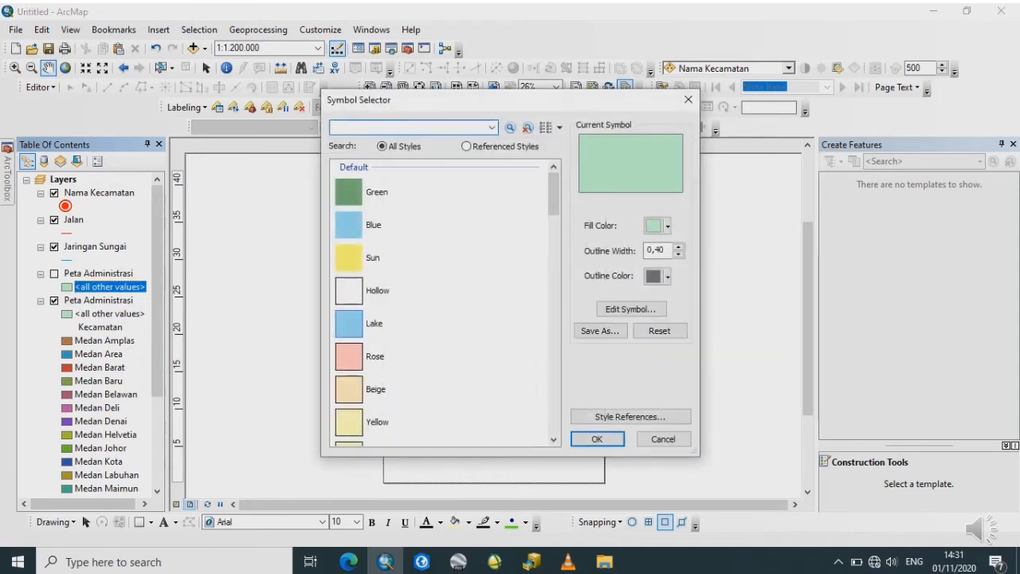
click(349, 291)
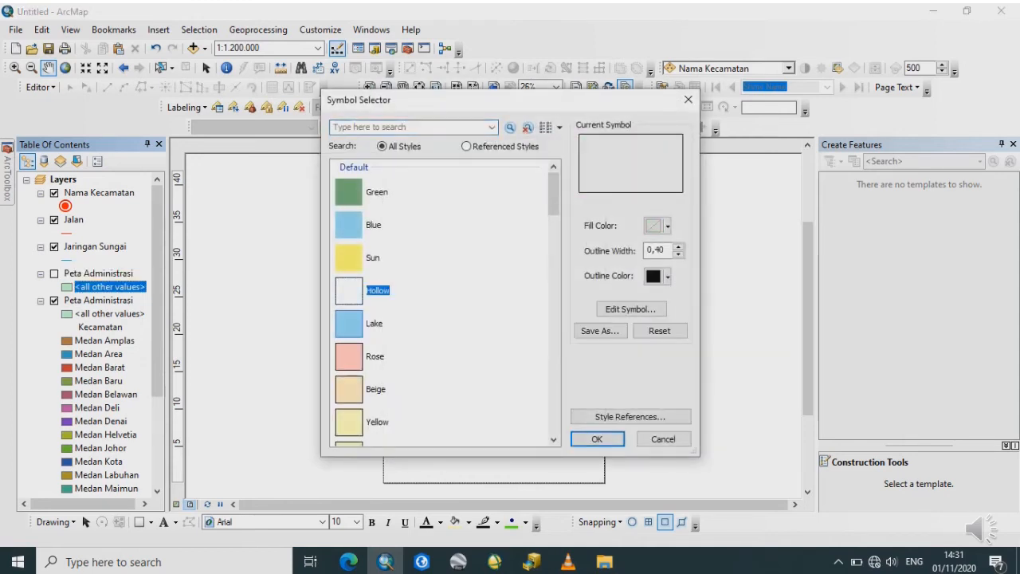
click(679, 247)
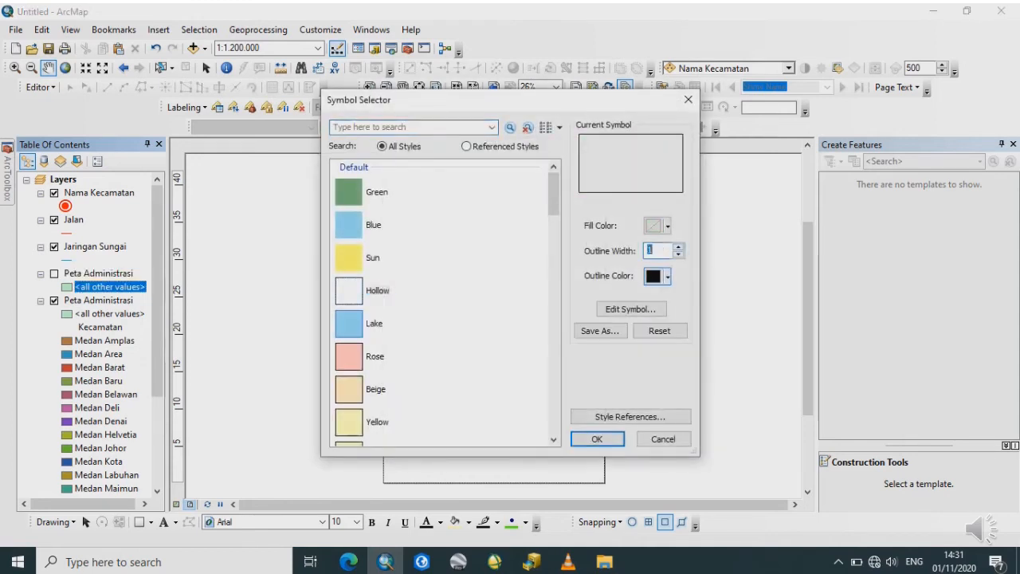
- Change the outline of the upper Peta Administrasi layer's hollow symbol to the Boundary, City line style
click(630, 309)
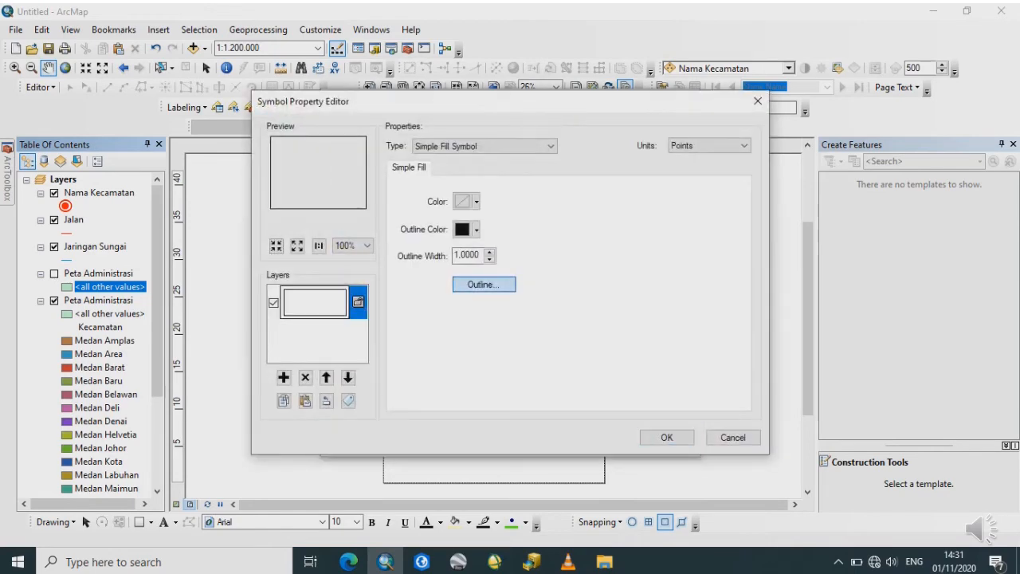
click(484, 284)
scroll(442, 303, down, 8)
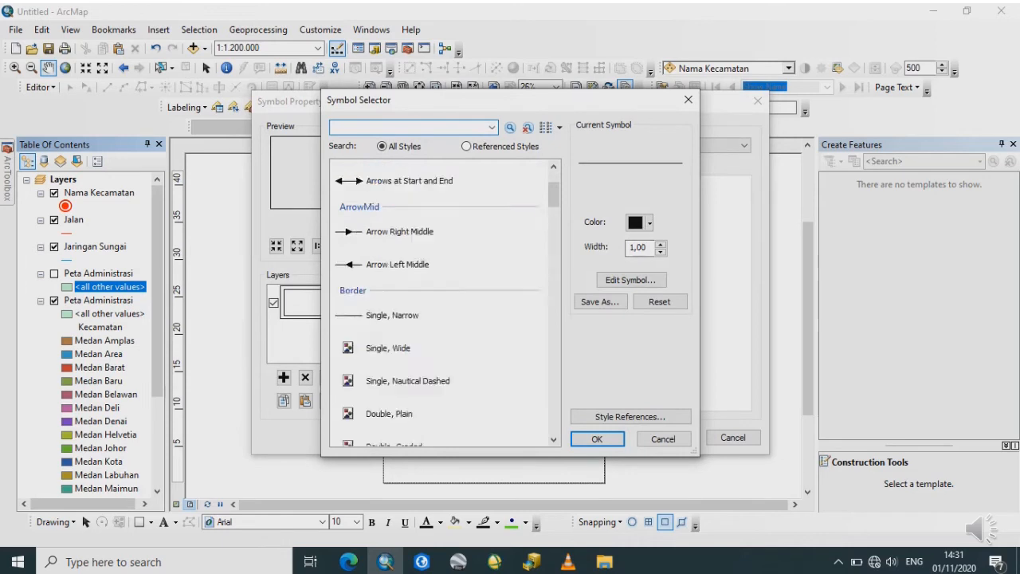
scroll(442, 303, down, 6)
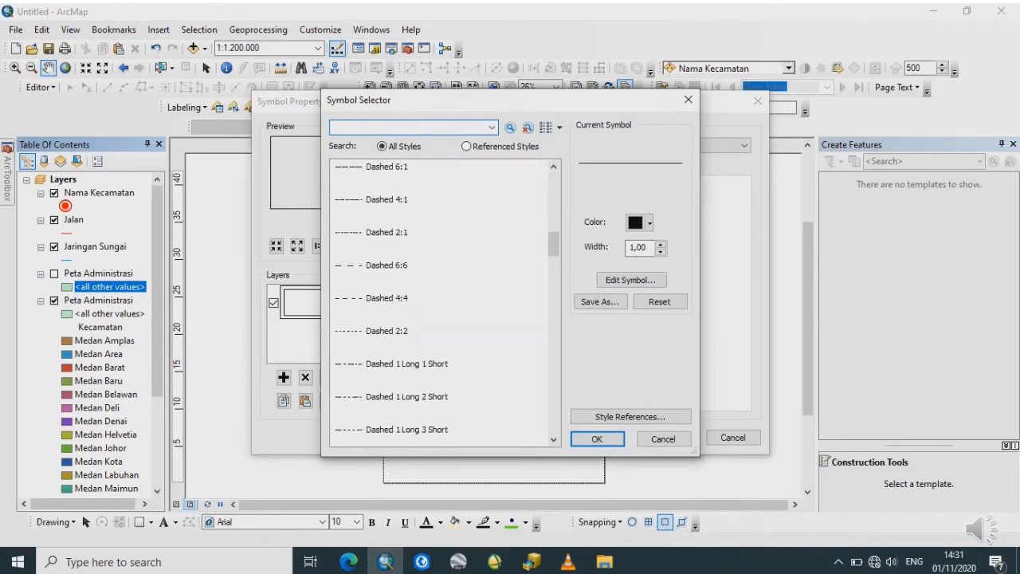
scroll(442, 303, down, 2)
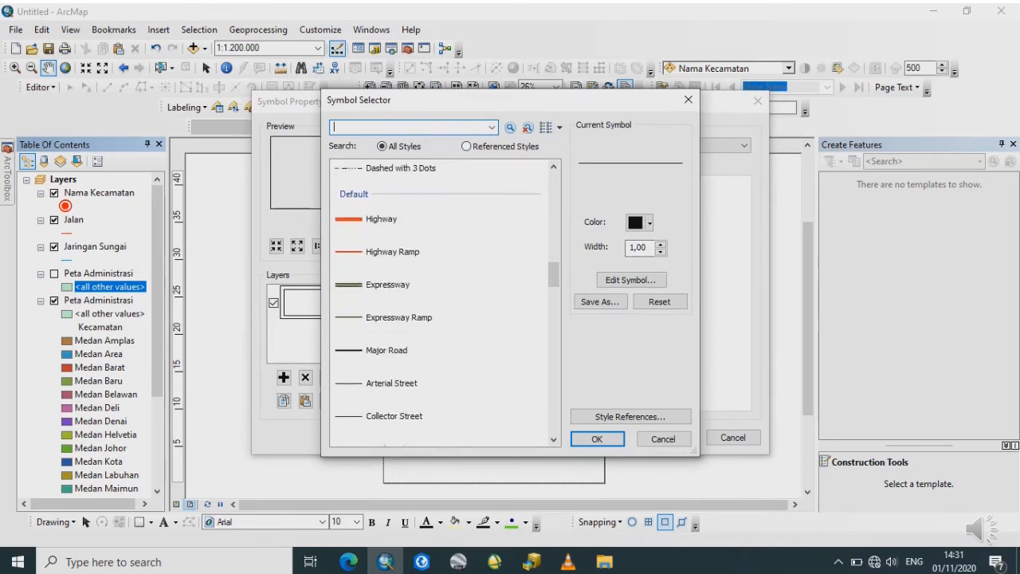
scroll(442, 303, up, 7)
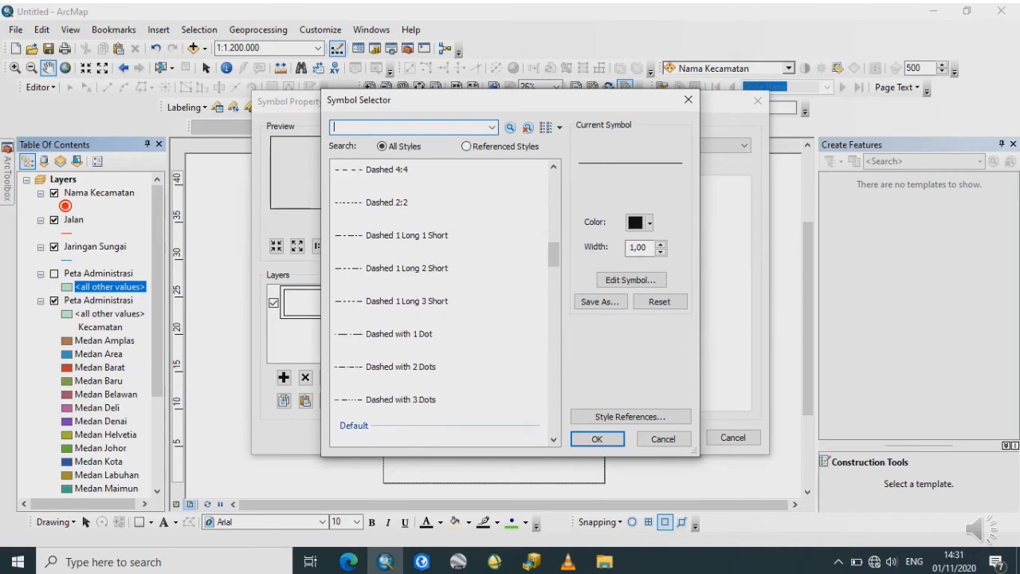
scroll(442, 303, down, 10)
scroll(442, 302, up, 3)
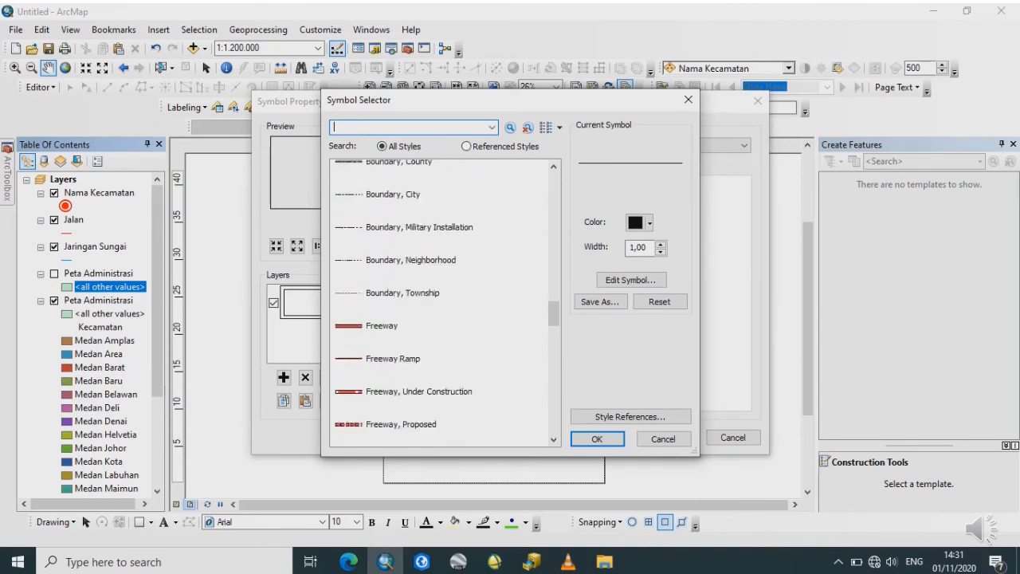
scroll(442, 303, up, 2)
click(393, 269)
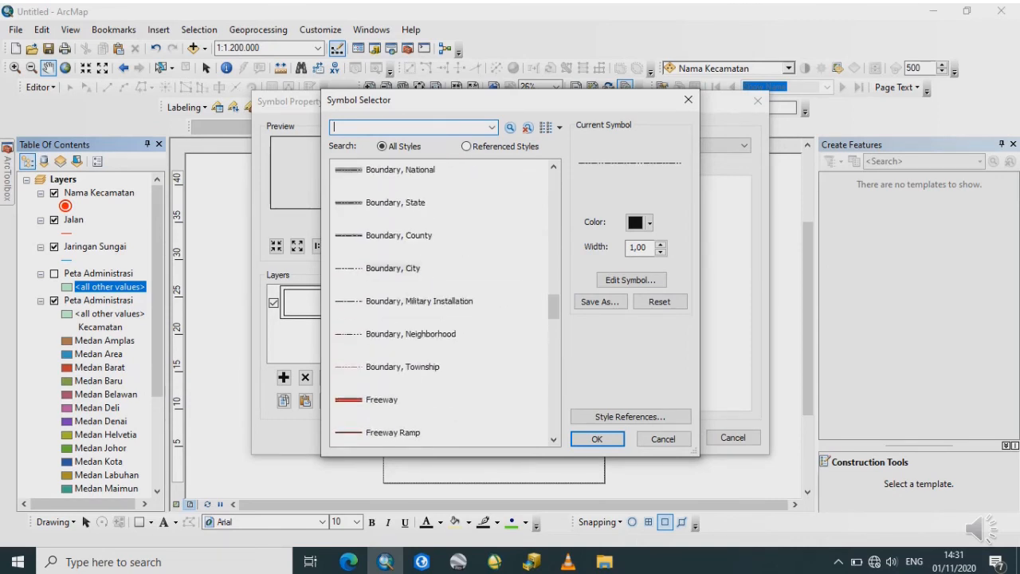
click(596, 438)
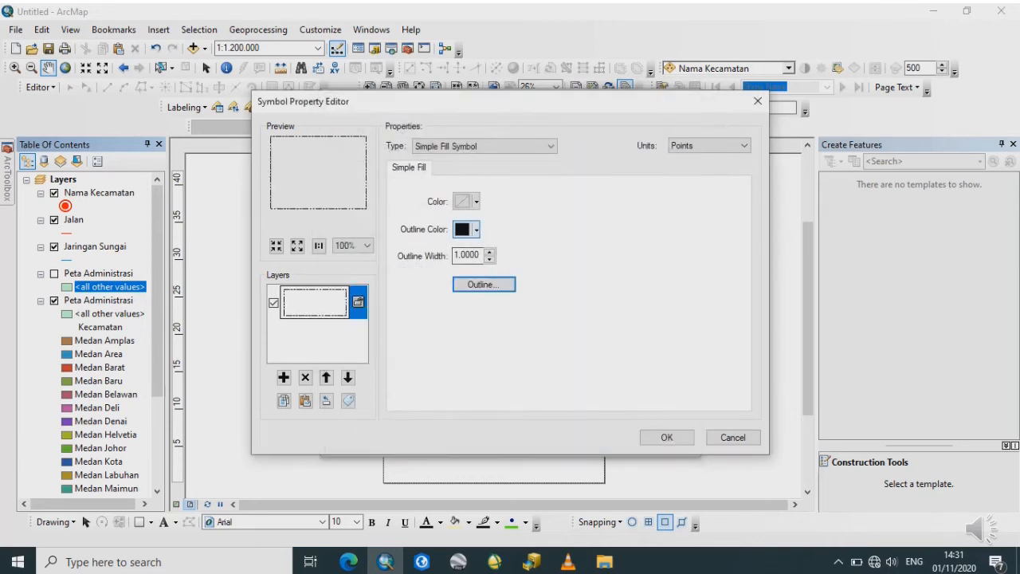
- Set the hollow symbol's outline color to black and apply the symbol to the upper Peta Administrasi layer
click(465, 229)
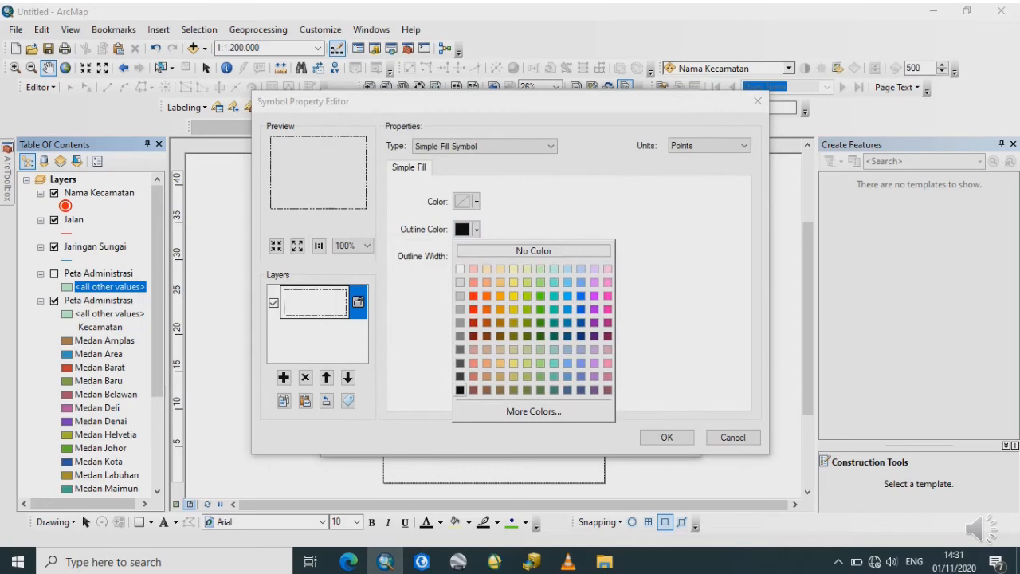
click(459, 390)
click(667, 437)
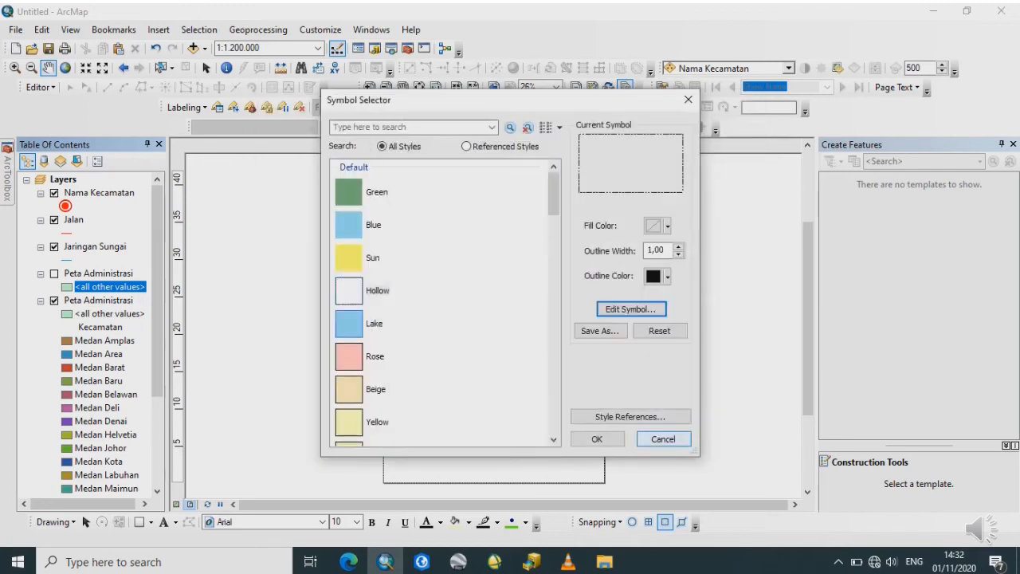
click(597, 439)
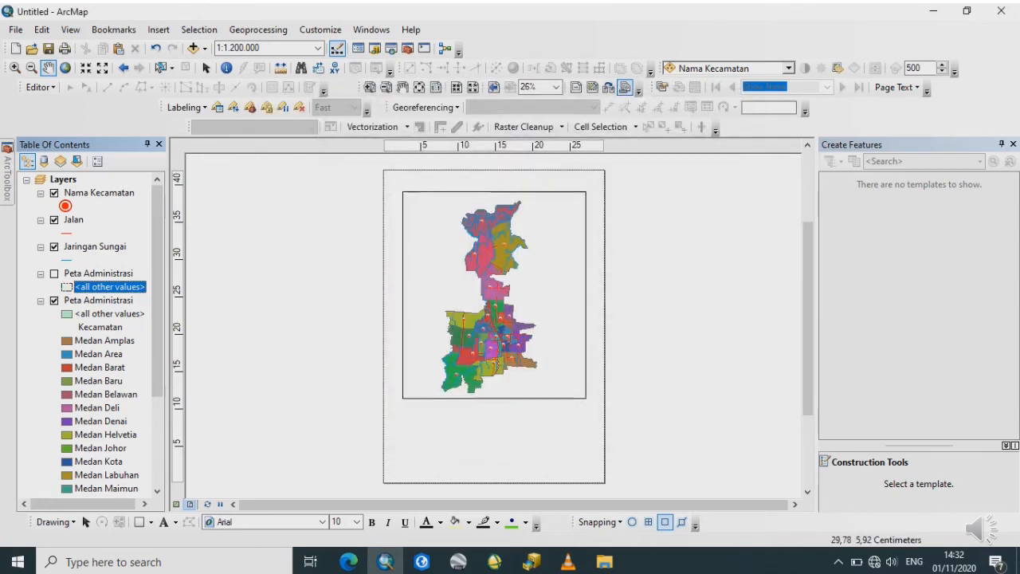
- Turn the upper Peta Administrasi layer back on and inspect its boundary line along the southern districts
click(54, 274)
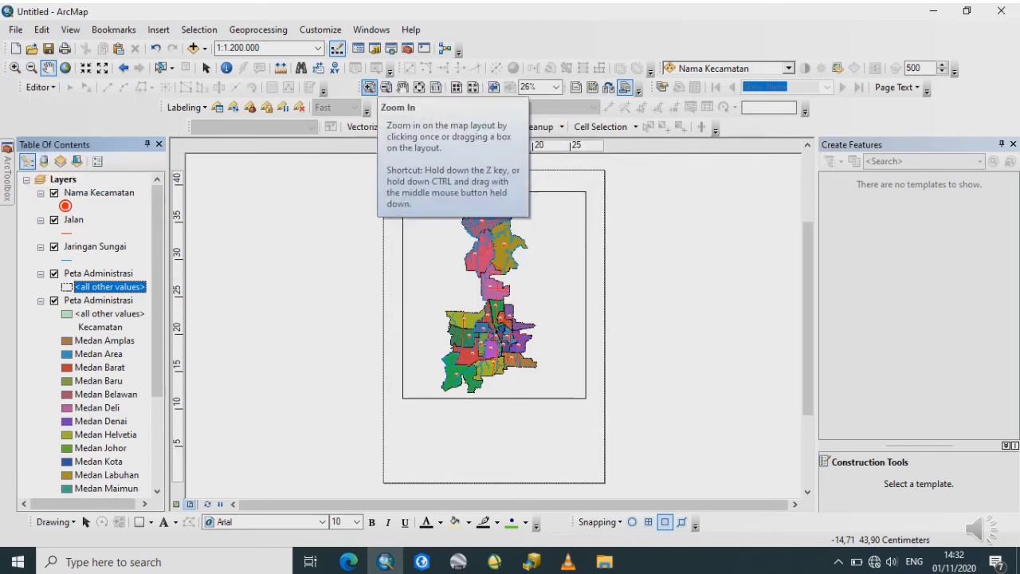
drag(446, 361, 521, 400)
drag(297, 370, 487, 480)
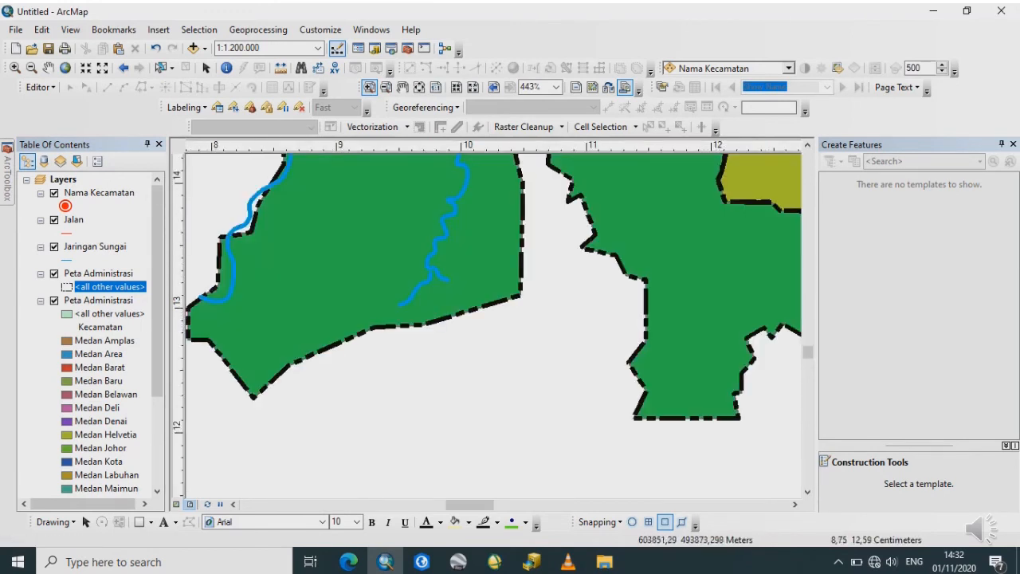
scroll(323, 346, down, 1)
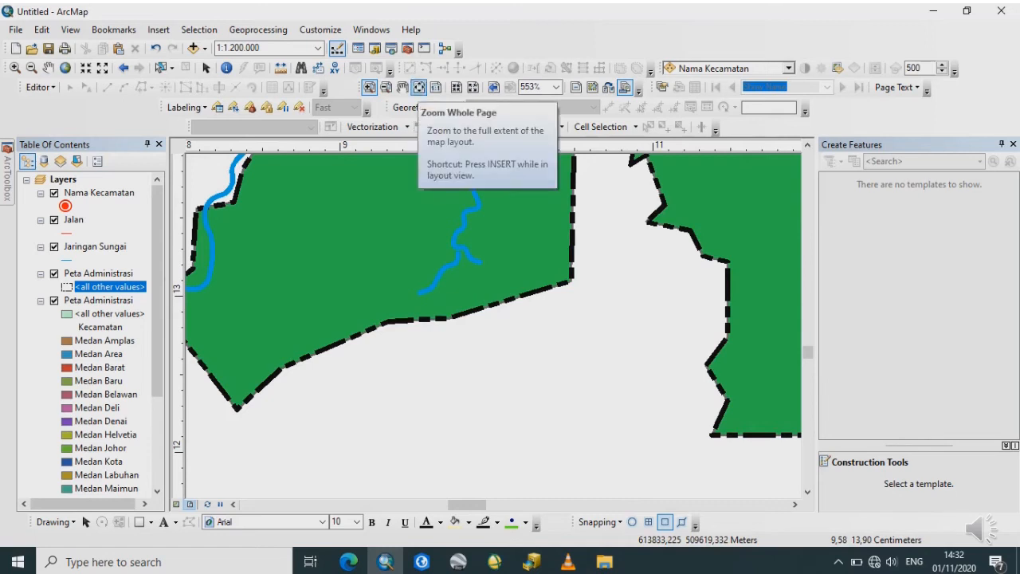
click(419, 87)
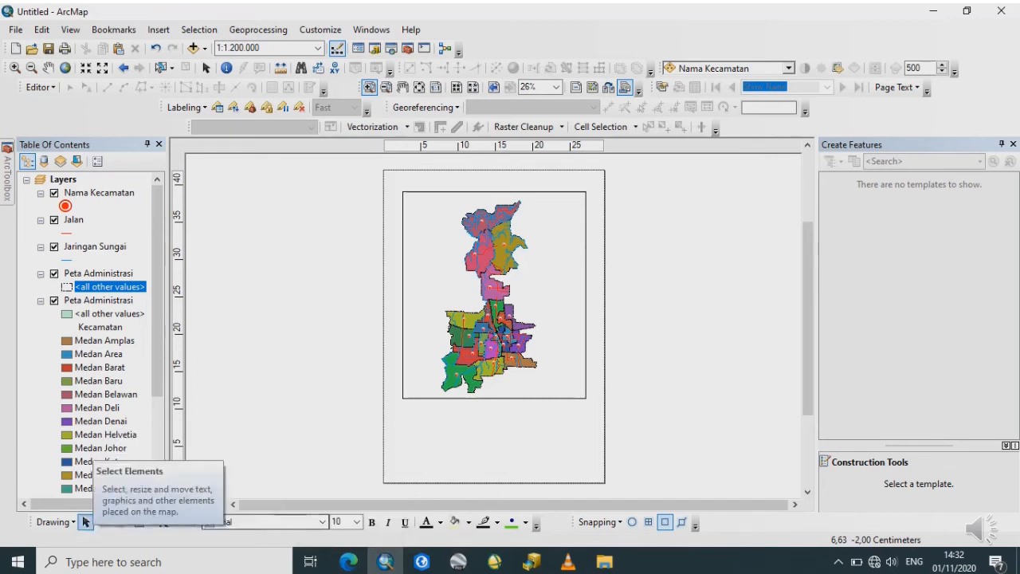
- Draw a rectangle about 20,2 cm wide and 1,9 cm high between the page's upper edge and the data frame
click(55, 522)
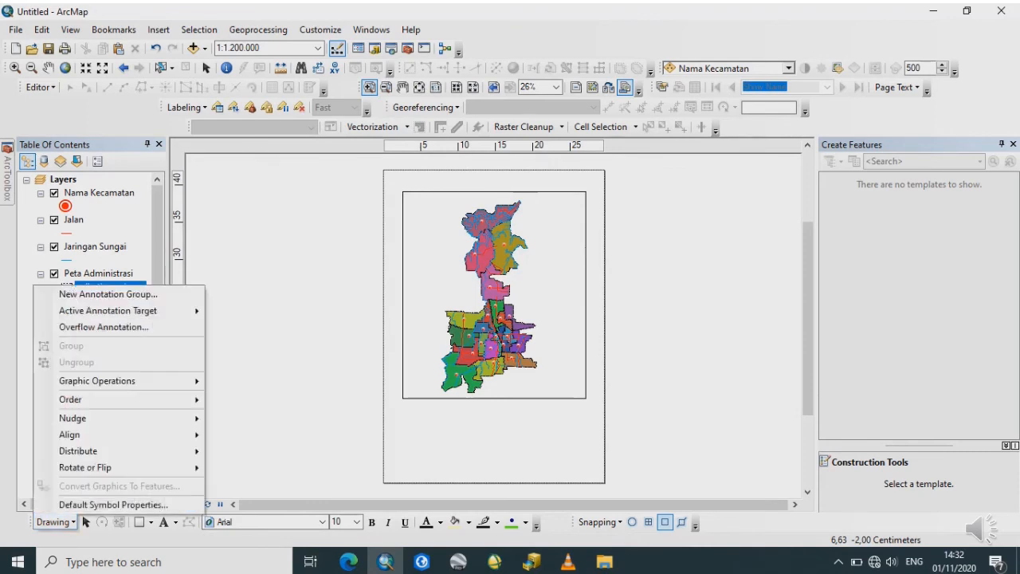
click(151, 522)
click(150, 522)
click(151, 522)
click(139, 522)
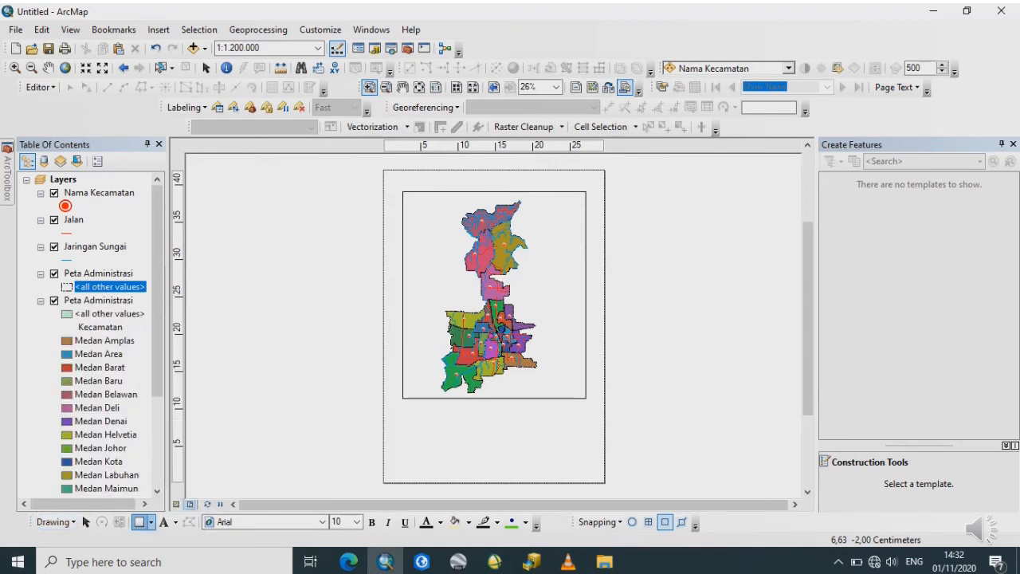
click(150, 522)
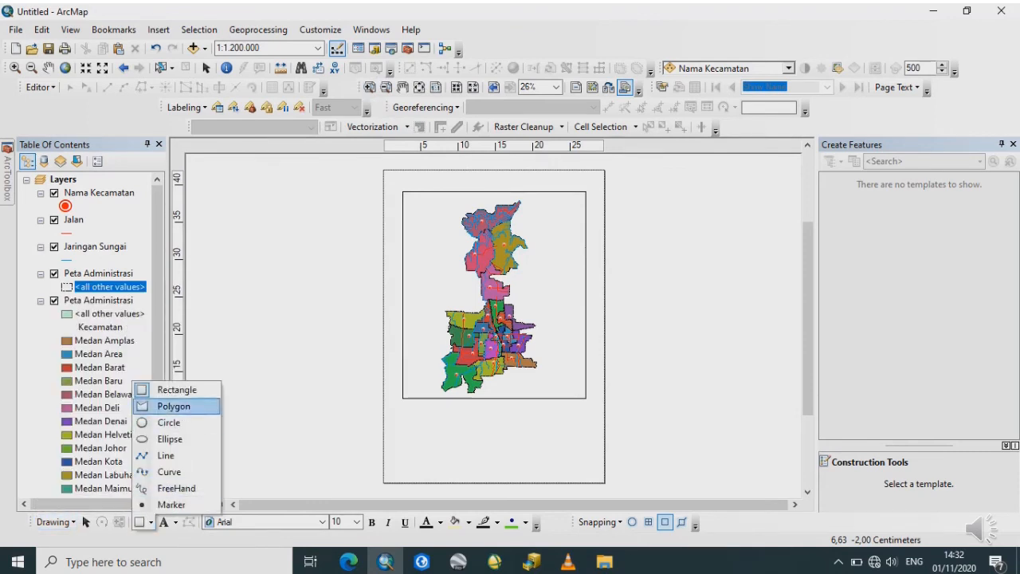
click(175, 389)
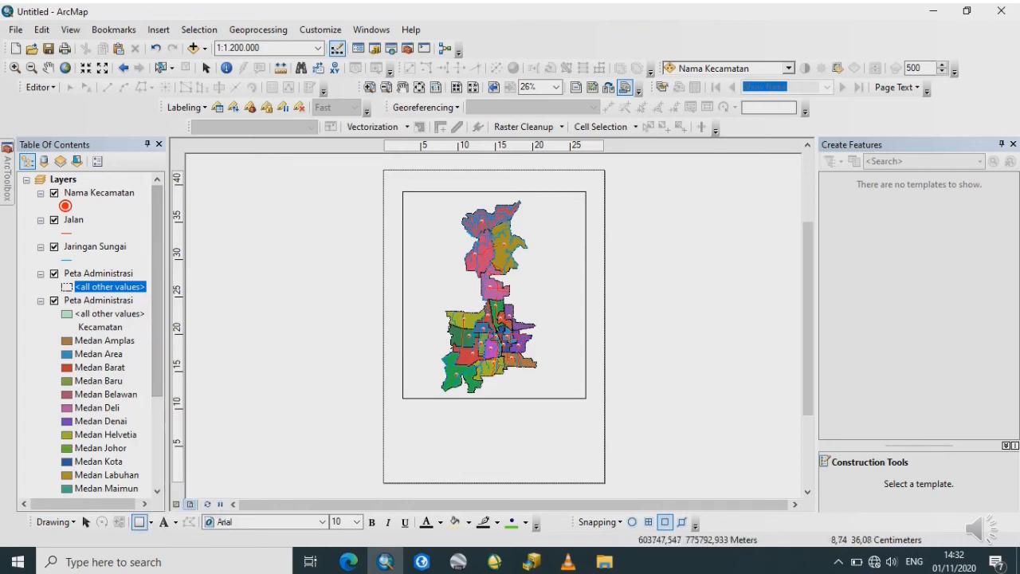
drag(421, 170, 570, 185)
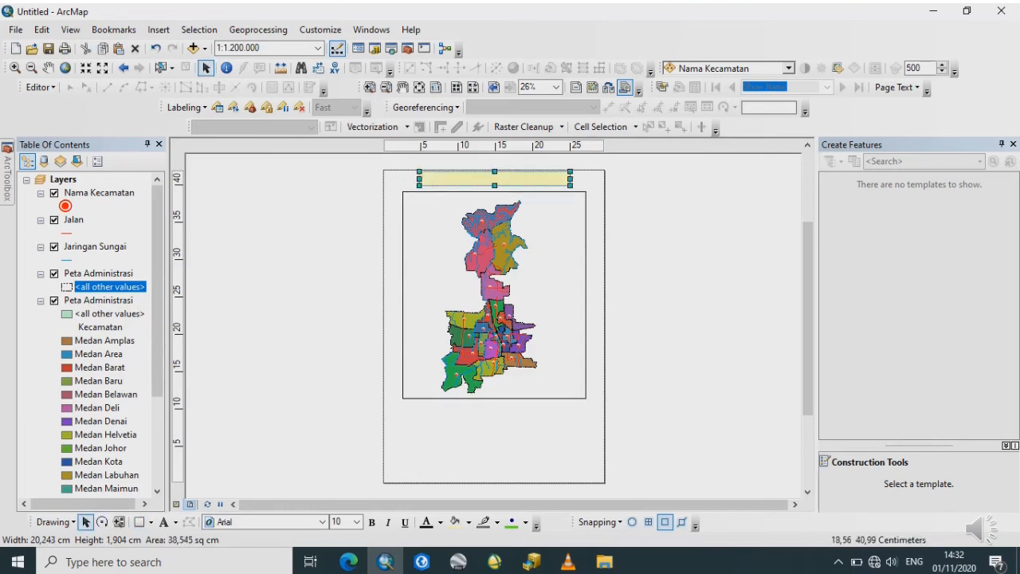
- Check the size and position properties of the rectangle above the data frame and delete the rectangle
click(455, 522)
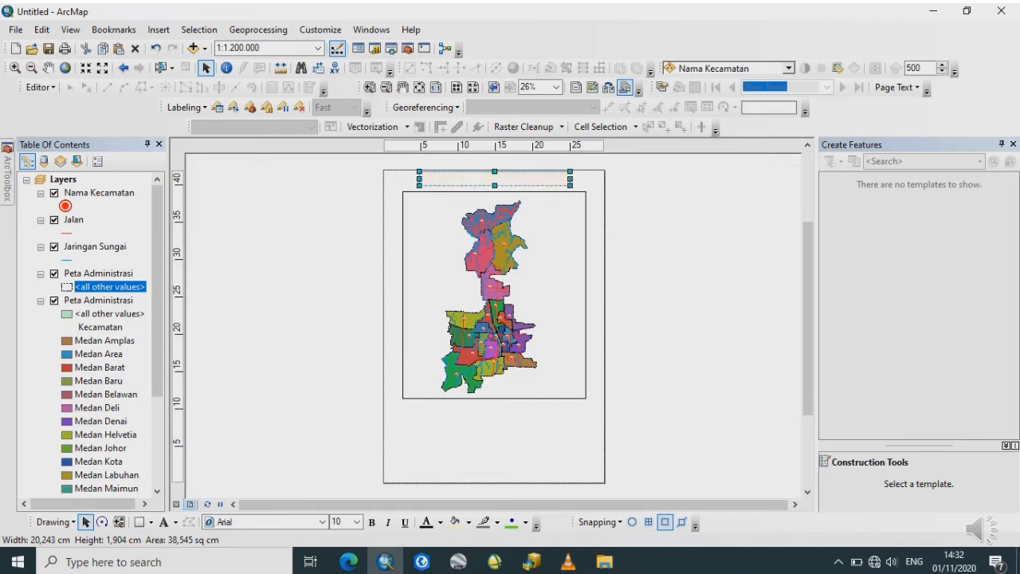
double_click(494, 179)
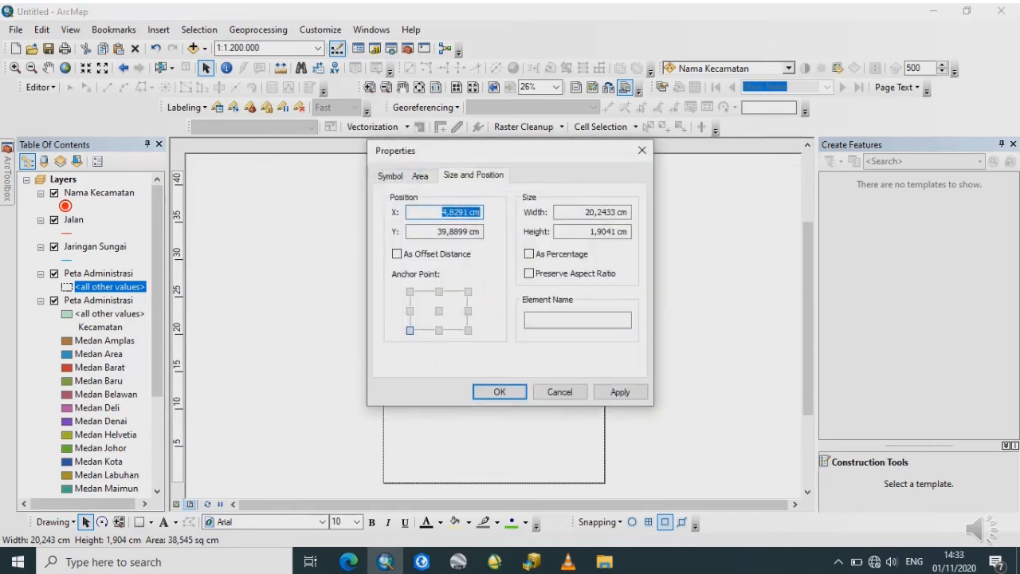
click(641, 149)
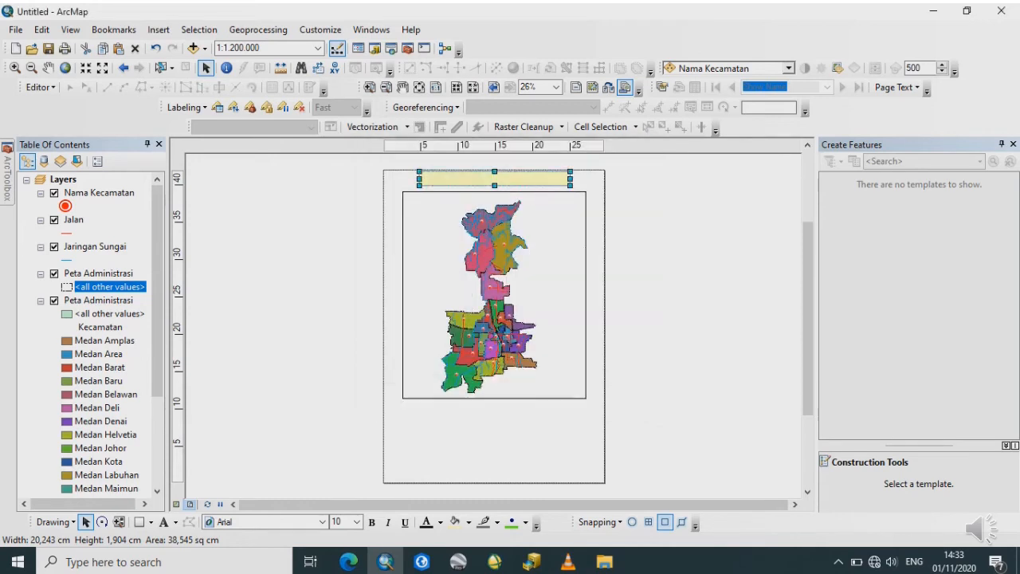
key(Caps_Lock)
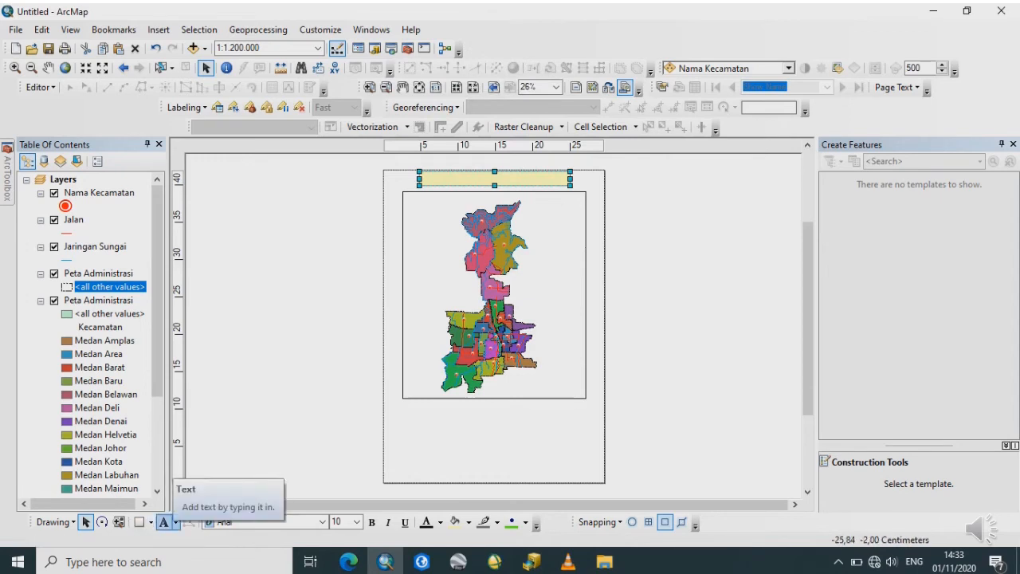
click(176, 522)
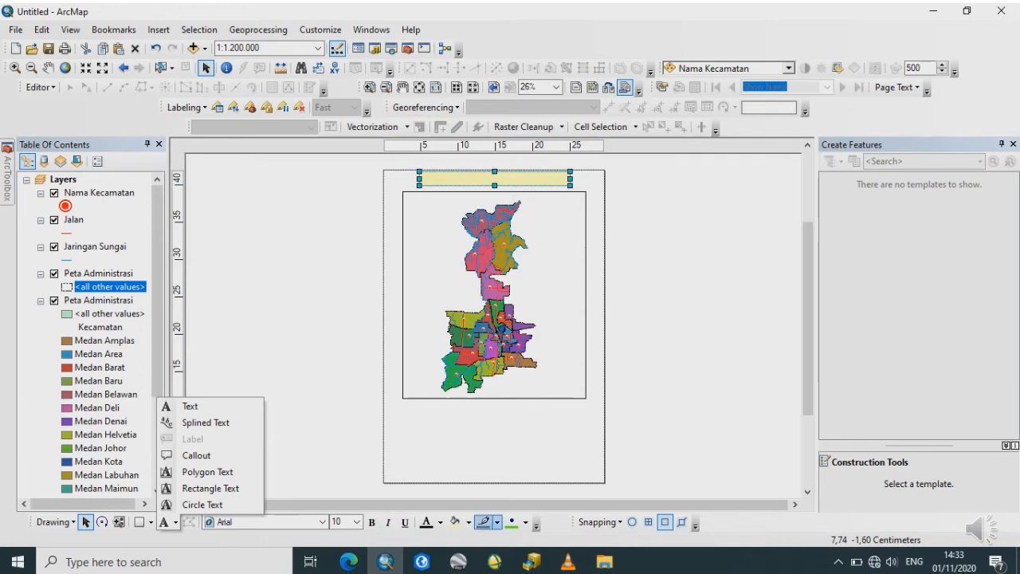
click(488, 523)
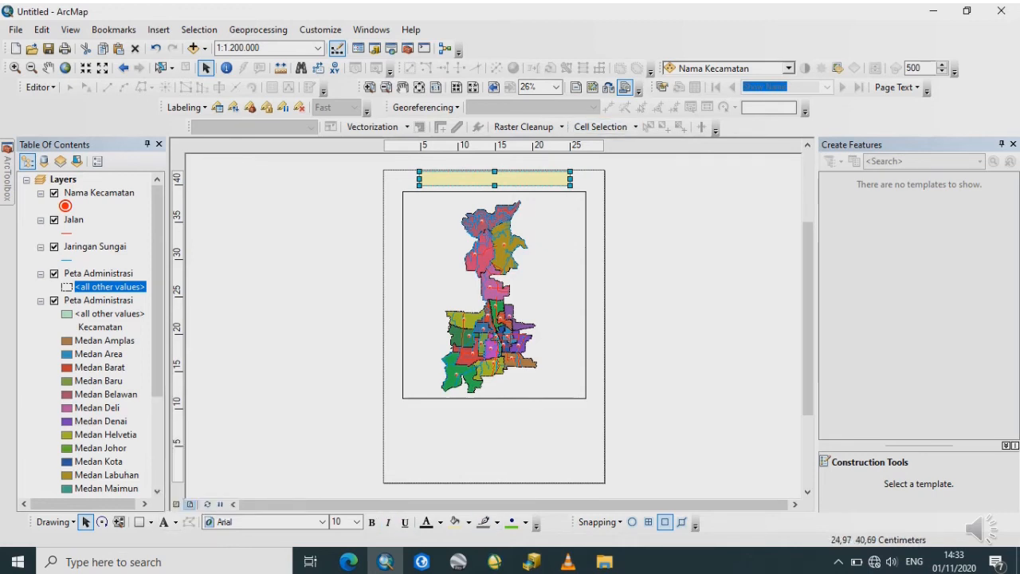
right_click(569, 181)
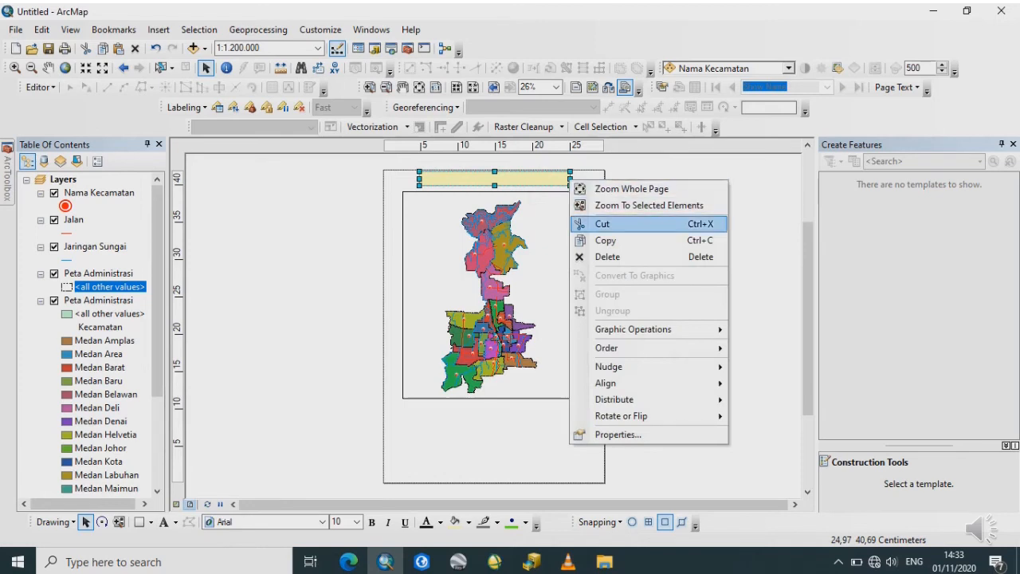
click(607, 256)
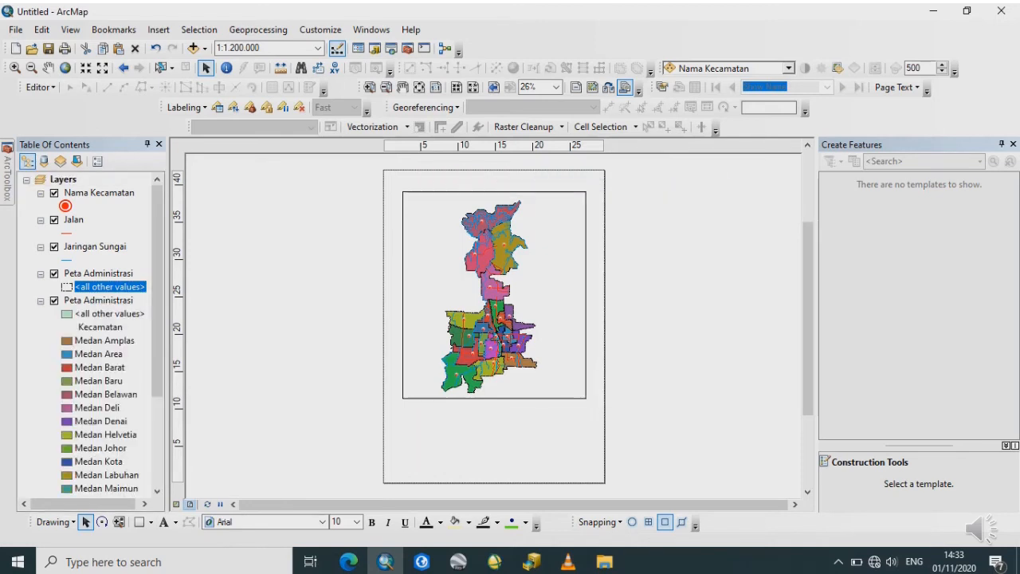
- Add a Rectangle Text box about 22 cm wide and 2 cm high above the data frame
click(176, 522)
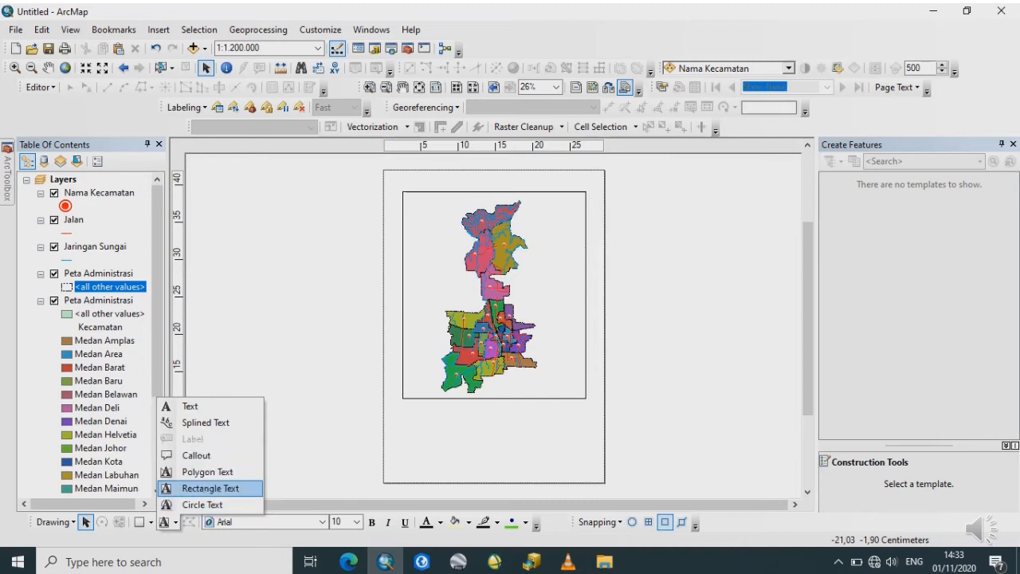
click(204, 487)
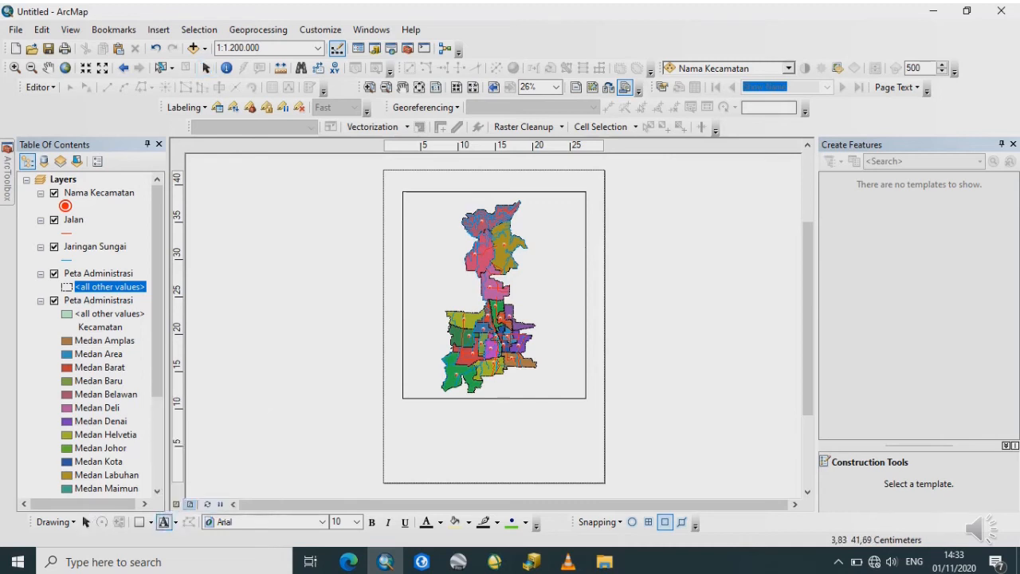
drag(411, 172, 576, 187)
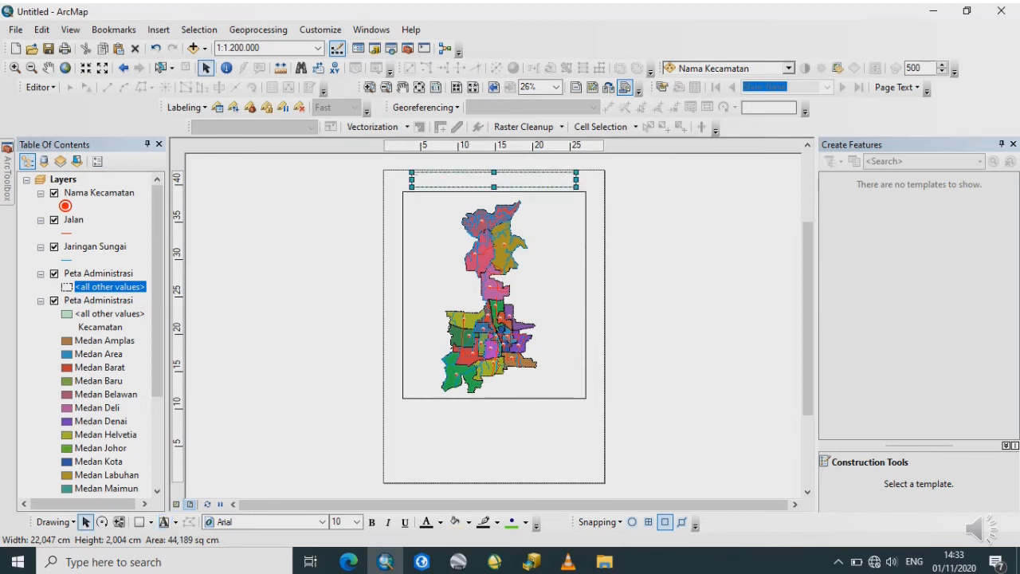
- Replace the placeholder text in the box above the data frame with "PETA ADMINISTRASI KOTA MEDAN"
double_click(494, 180)
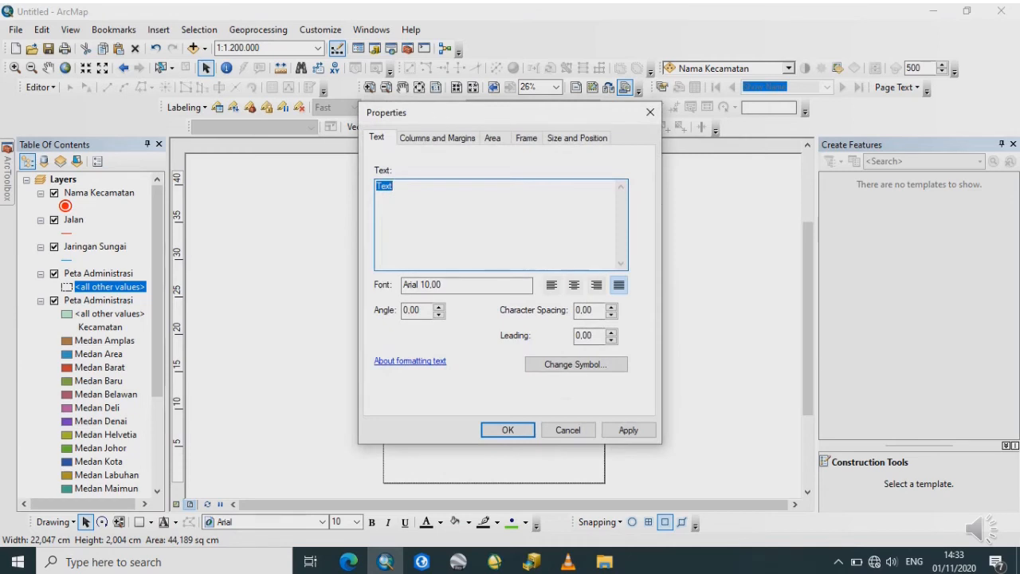
key(BackSpace)
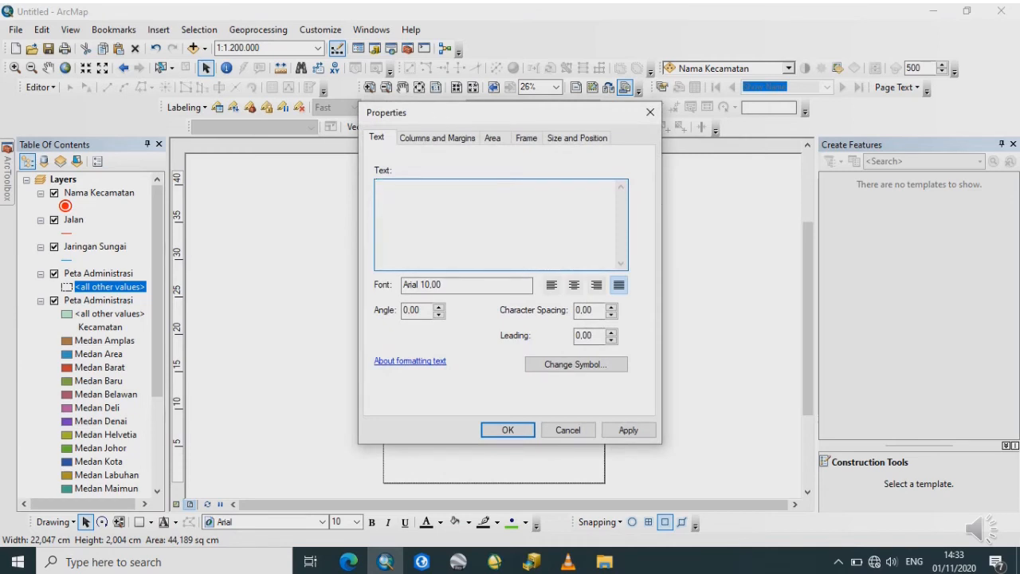
key(Caps_Lock)
text(PET)
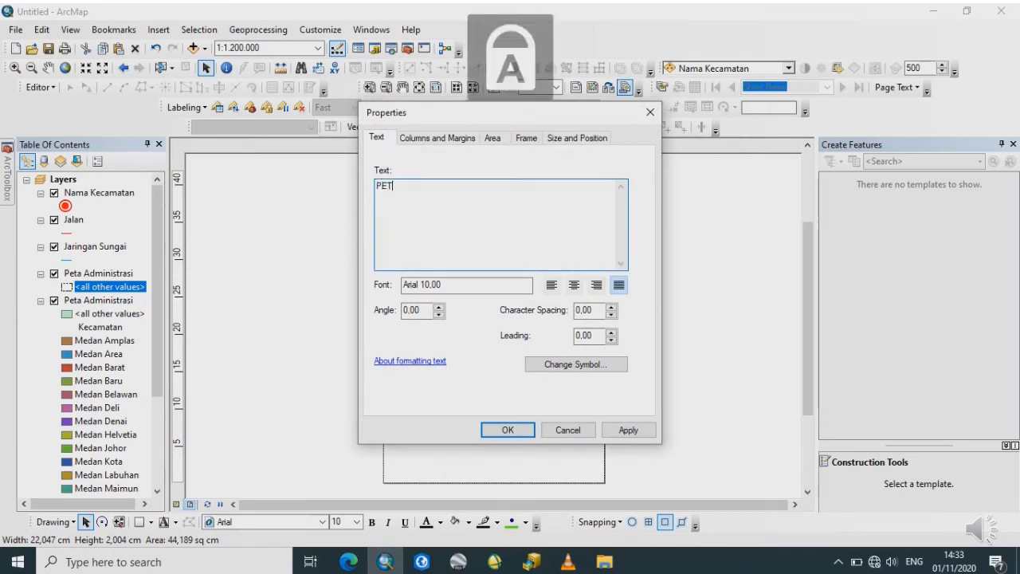
text(A ADMI)
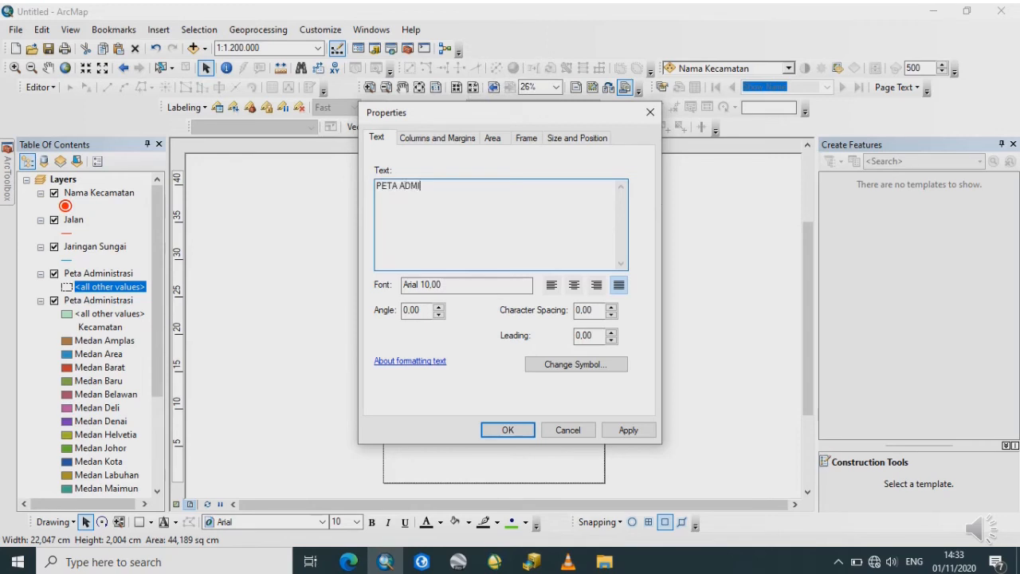
text(NISTRASI KOT)
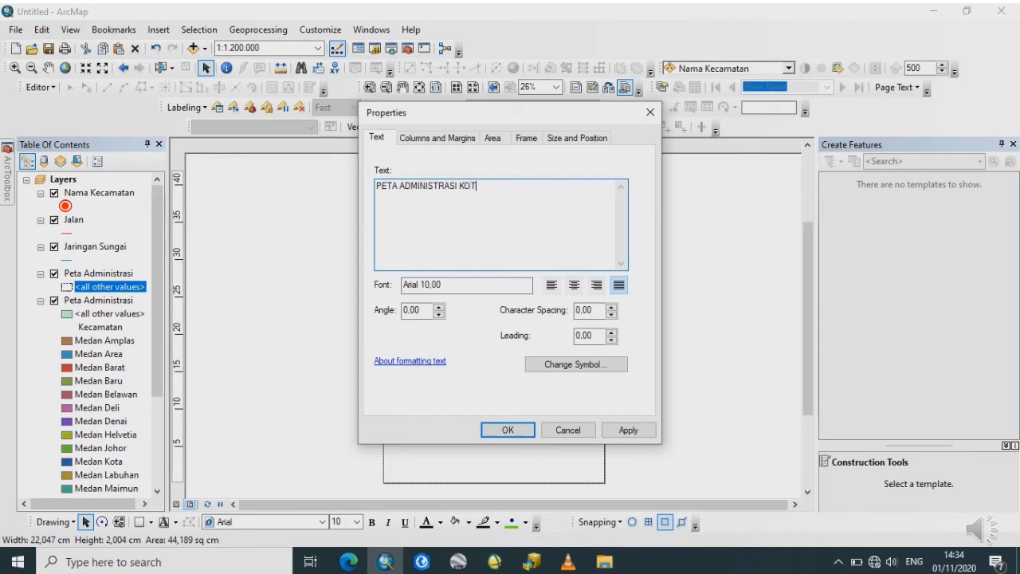
text(A MEDAN)
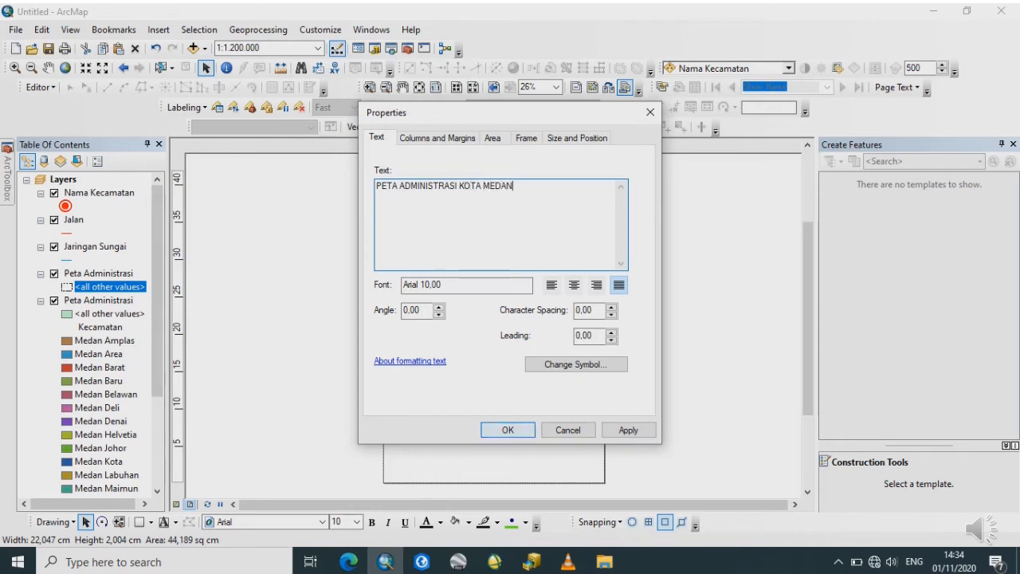
click(507, 429)
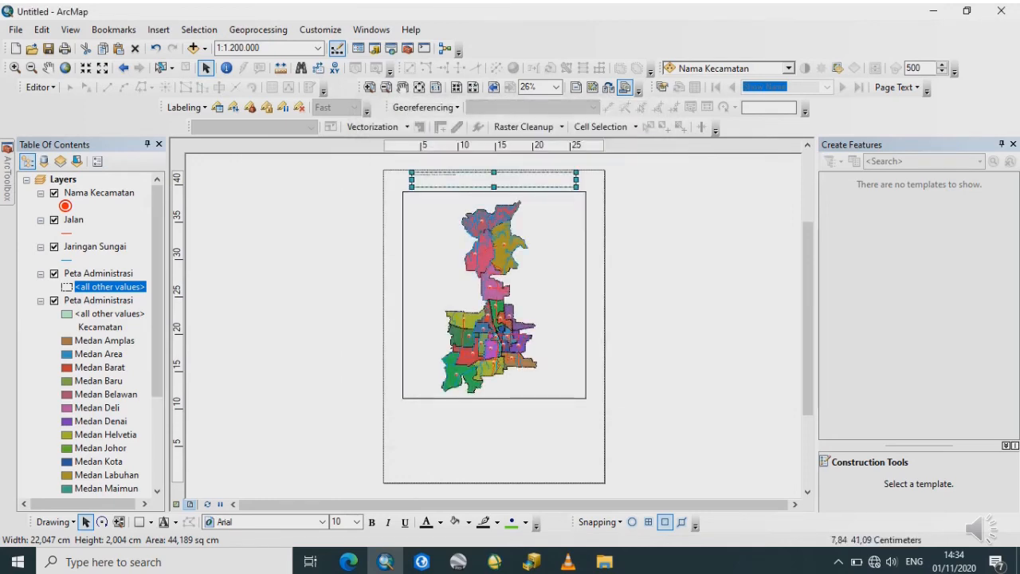
- Format the map title as centered, bold text with a font size of 36
double_click(439, 173)
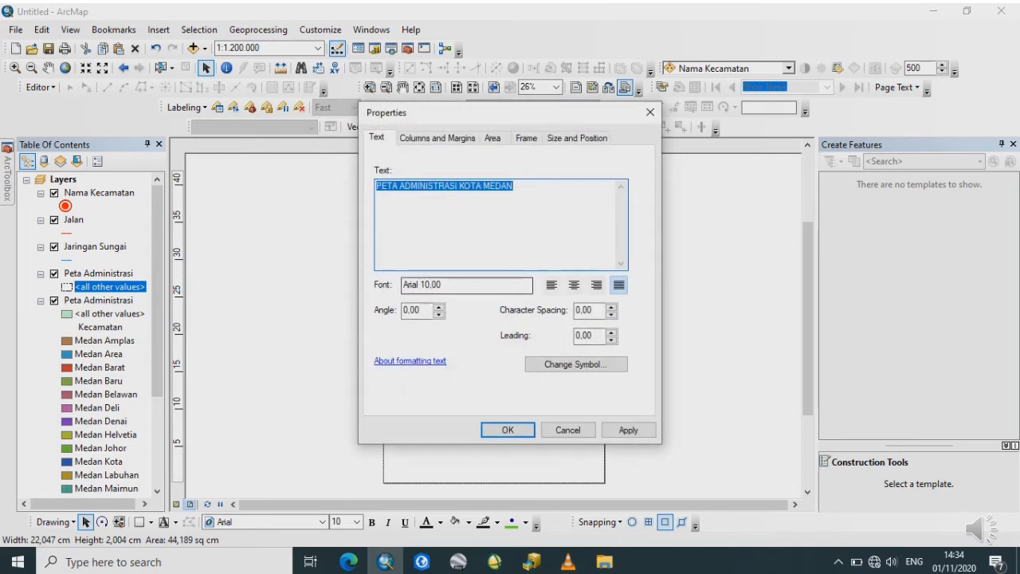
click(573, 284)
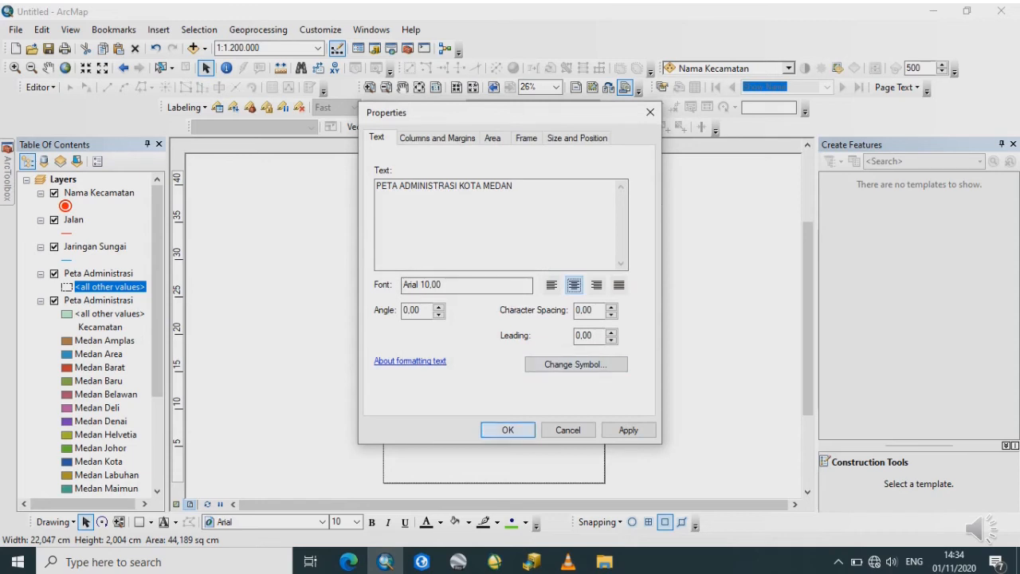
click(508, 429)
click(356, 521)
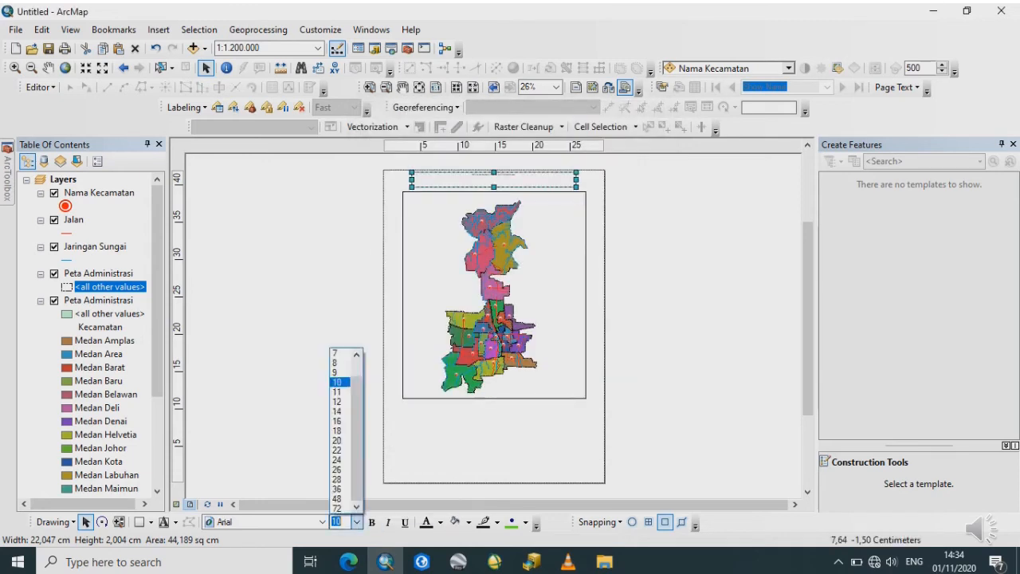
click(338, 470)
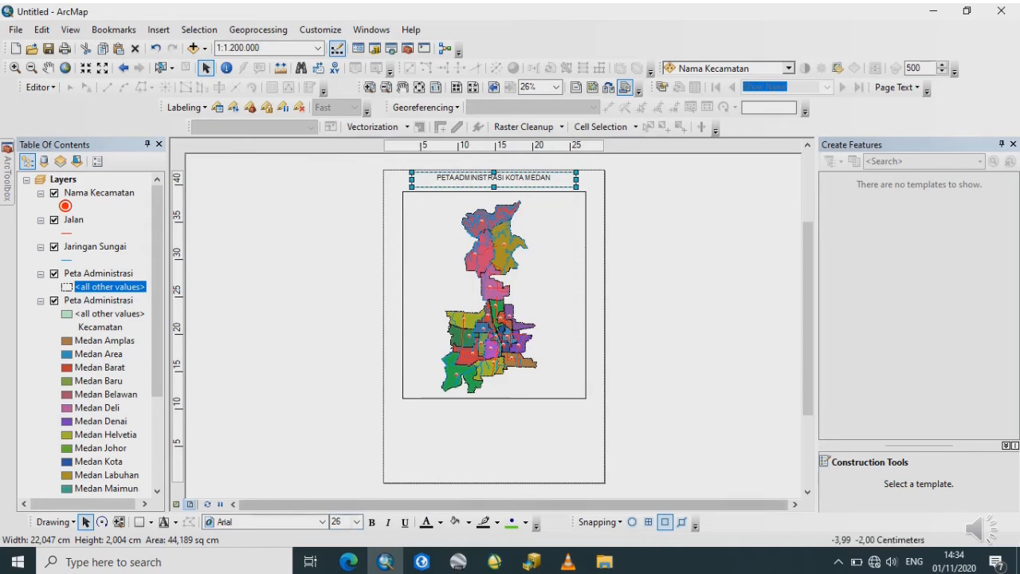
click(356, 522)
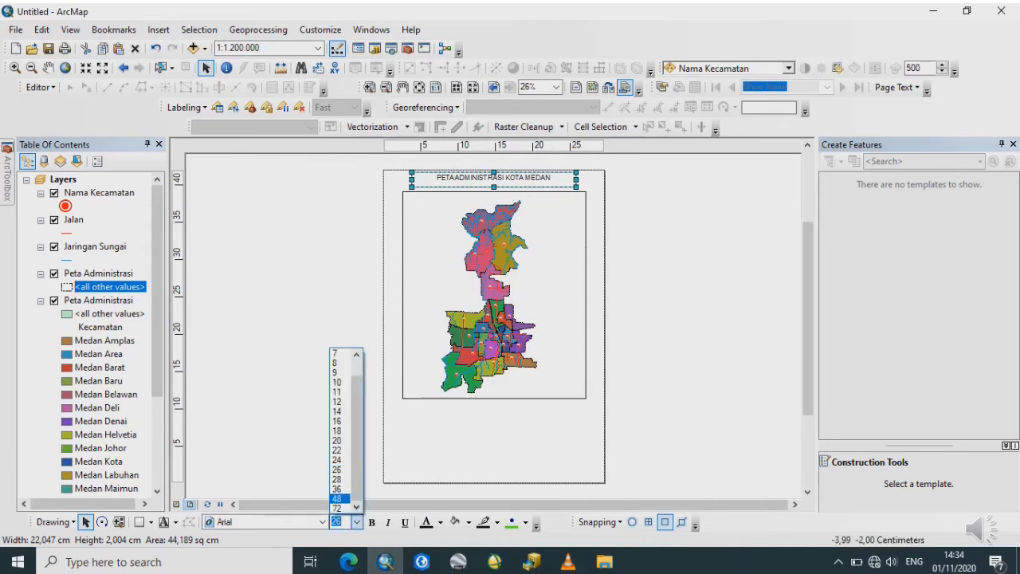
click(336, 489)
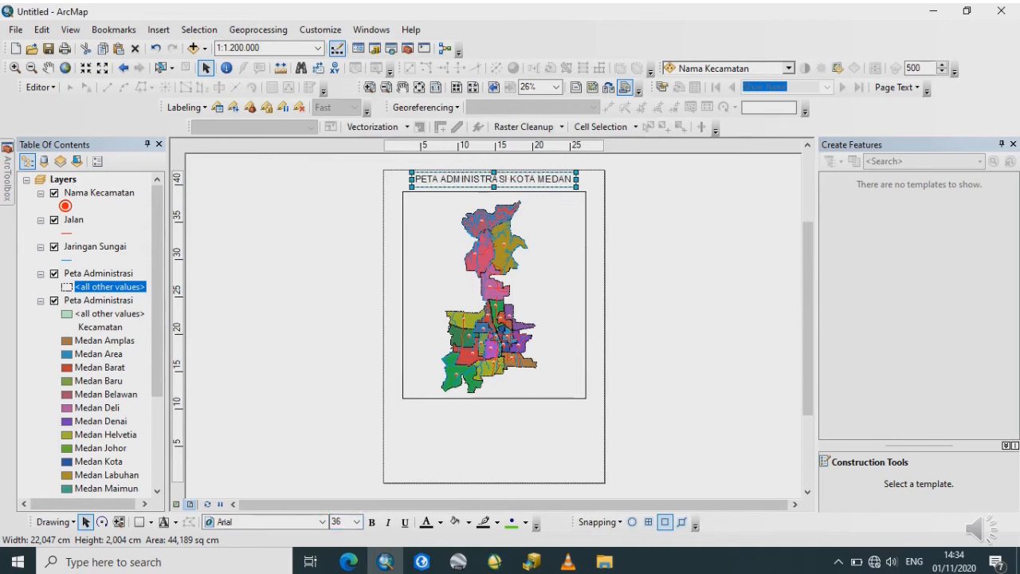
click(371, 522)
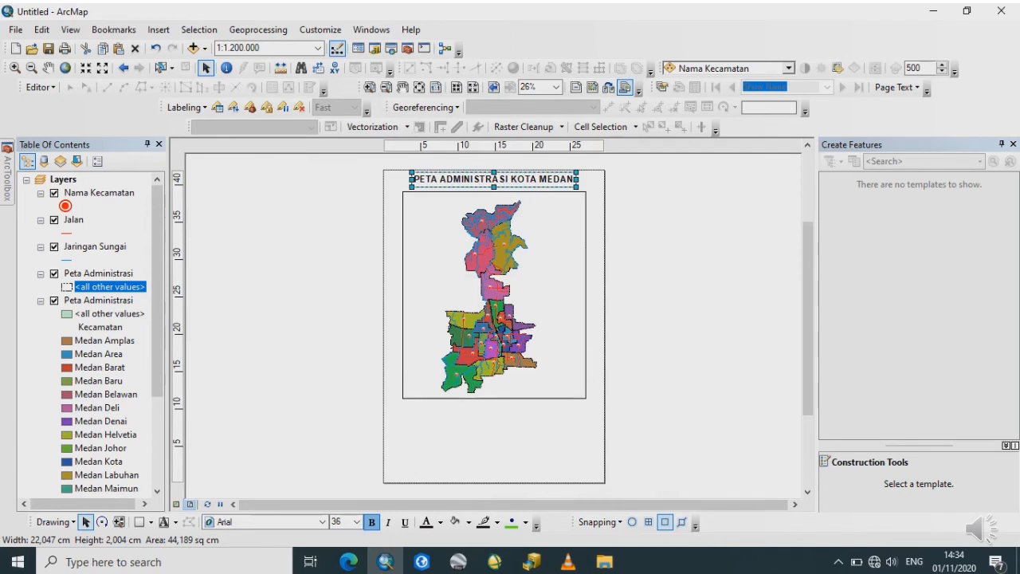
- Draw a rectangle about 28 cm wide and 10 cm high between the data frame and the page's lower edge
click(139, 522)
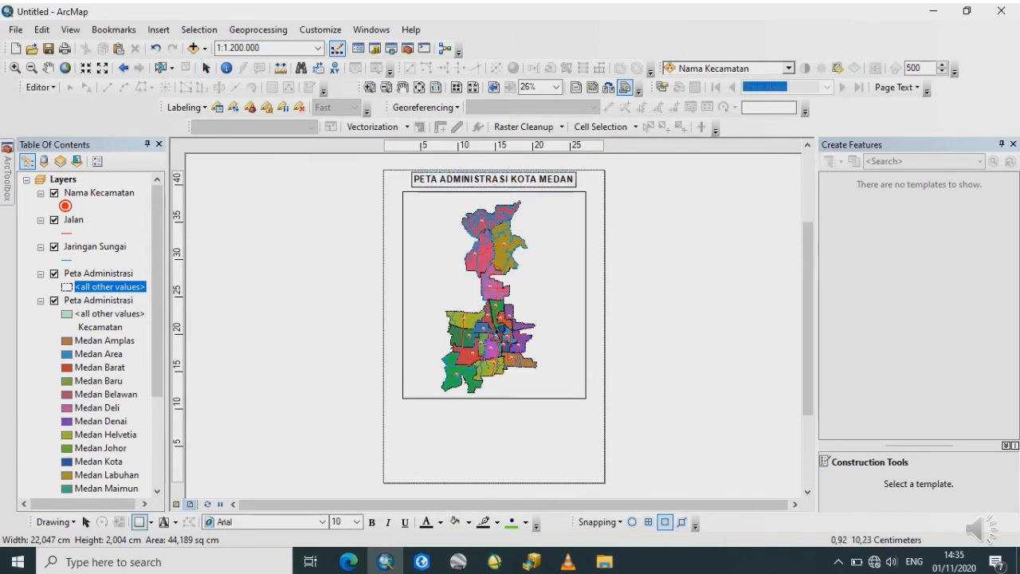
drag(390, 406, 598, 482)
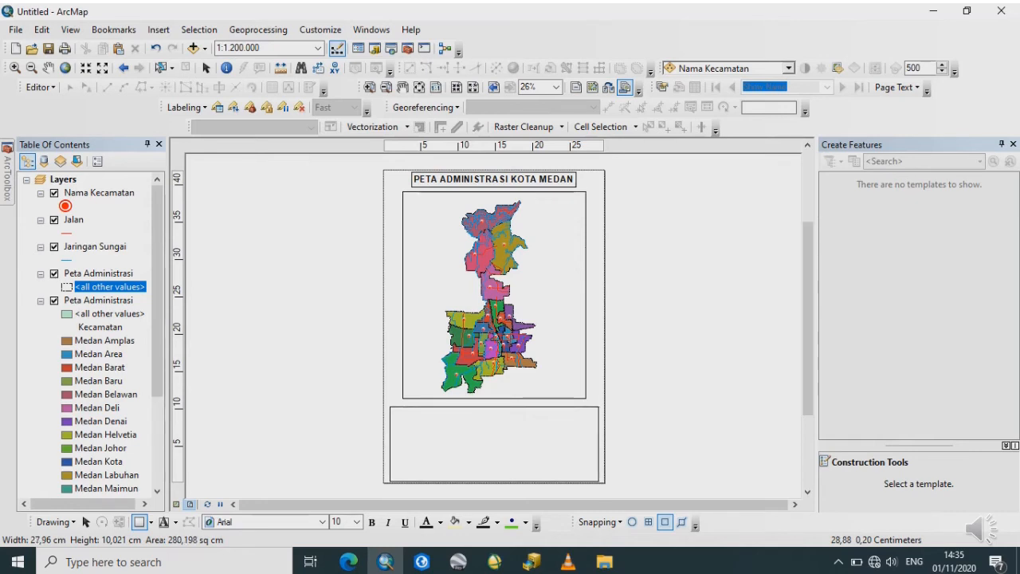
drag(598, 481, 598, 482)
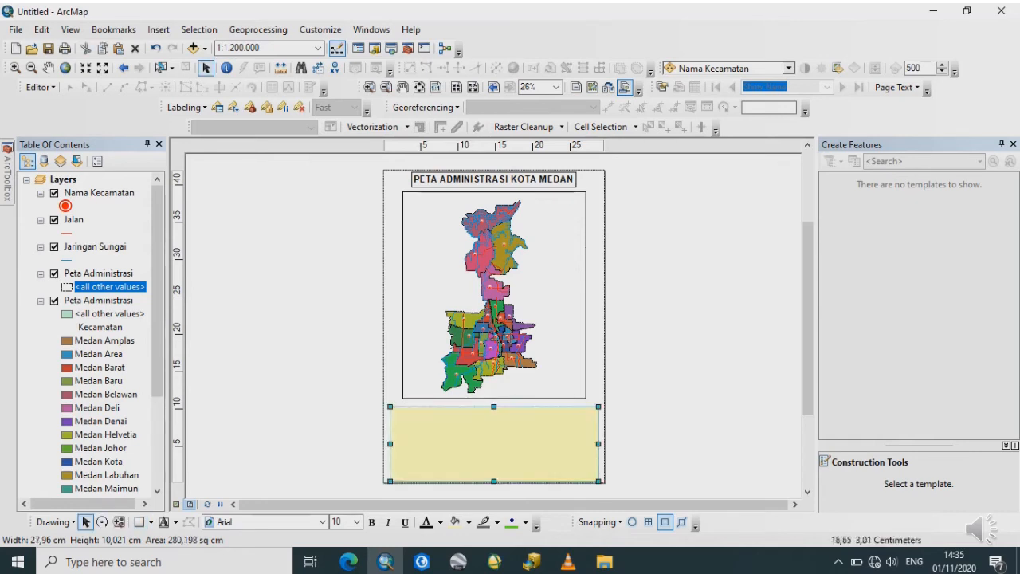
- Set the fill color of the rectangle below the data frame to No Color
double_click(496, 458)
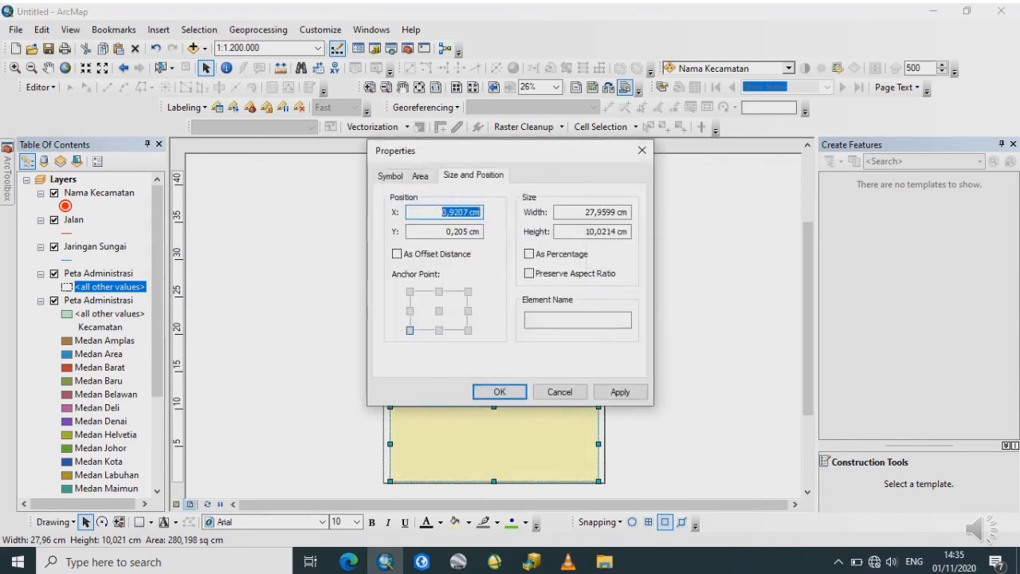
click(642, 150)
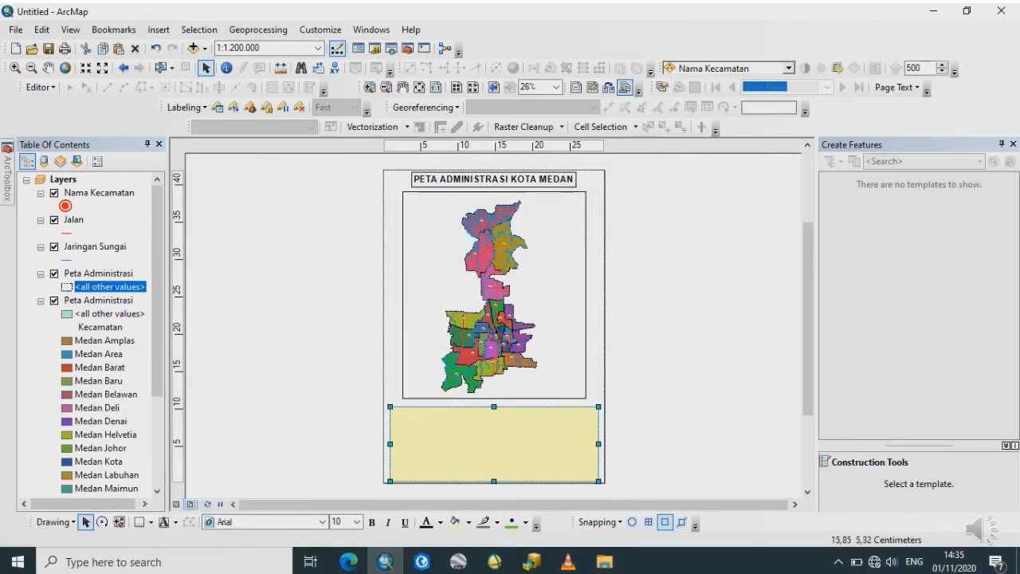
right_click(501, 178)
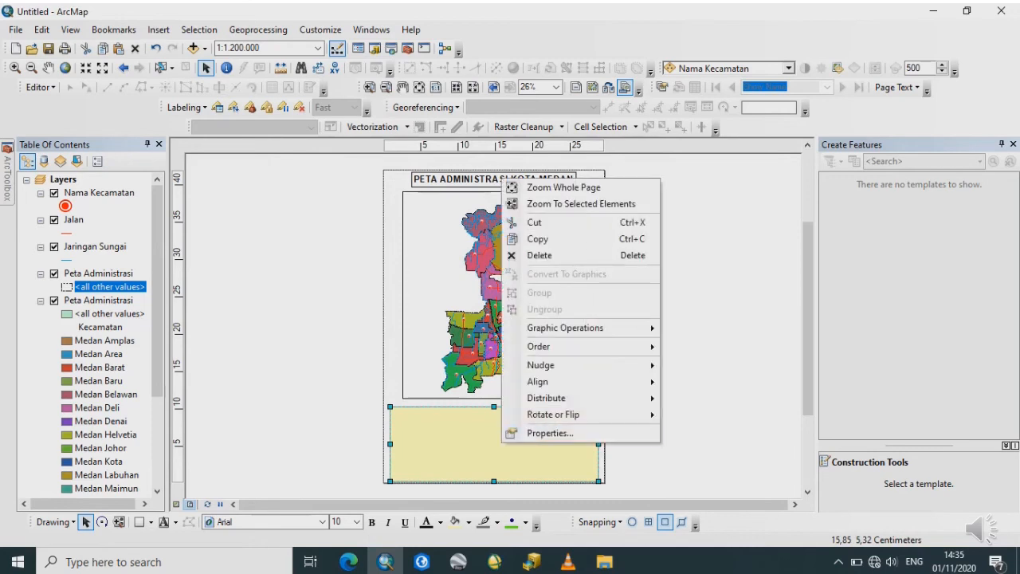
click(550, 432)
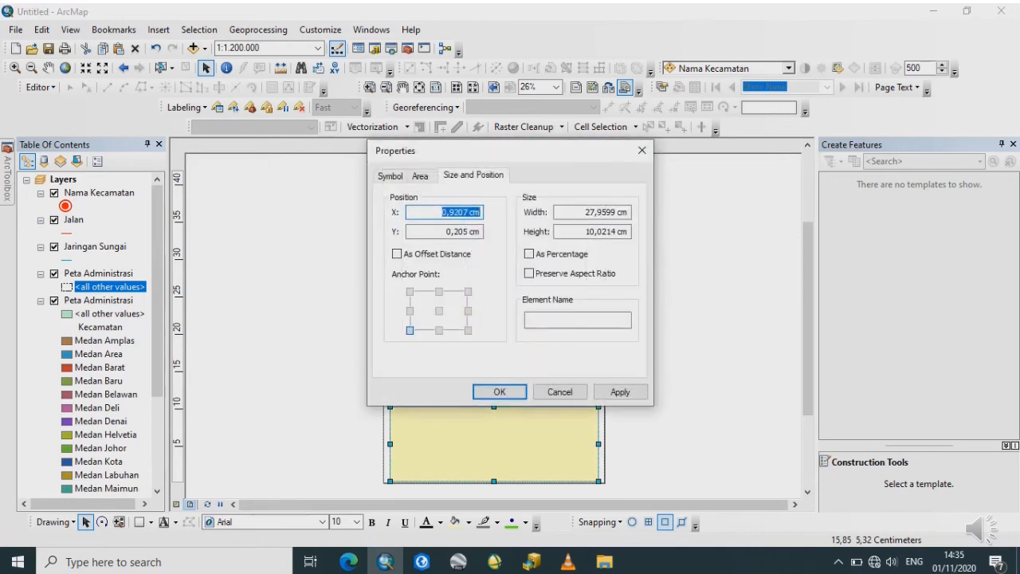
click(390, 177)
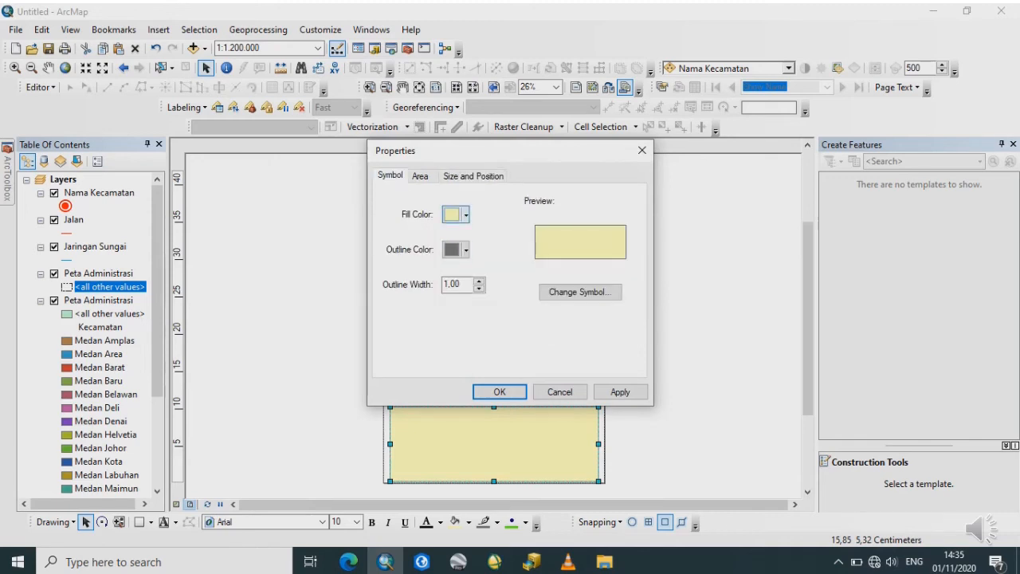
click(455, 215)
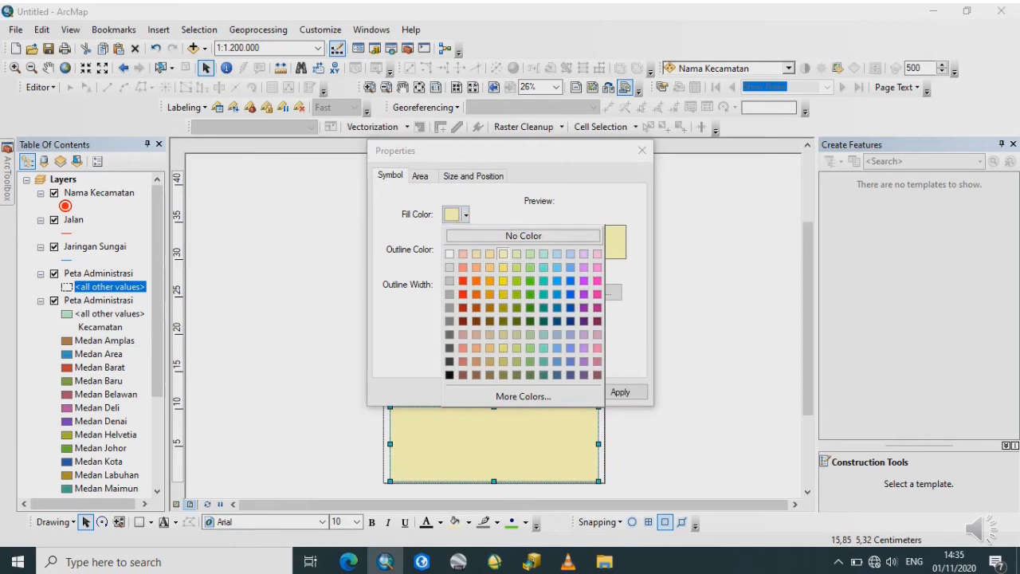
click(523, 235)
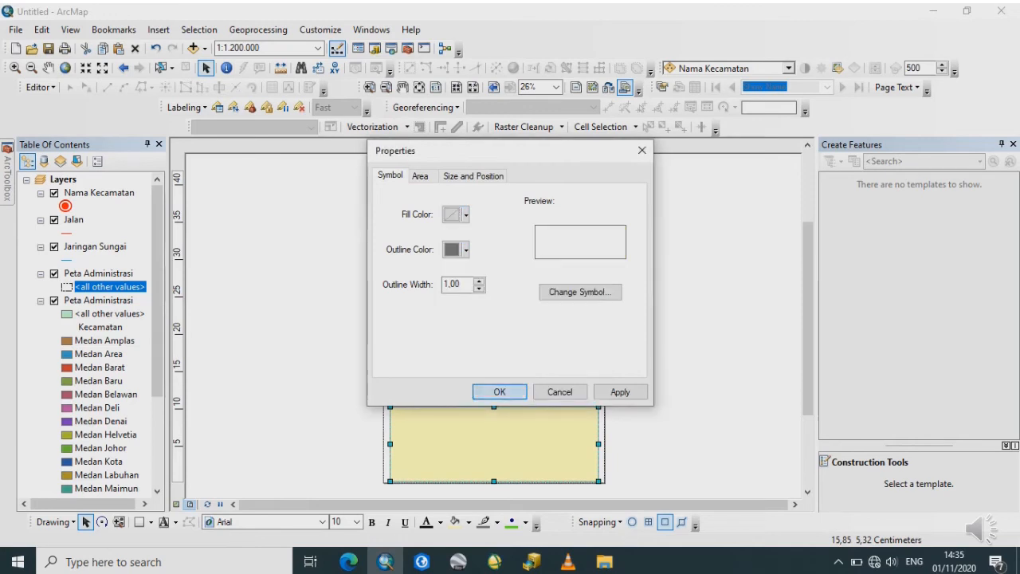
click(500, 391)
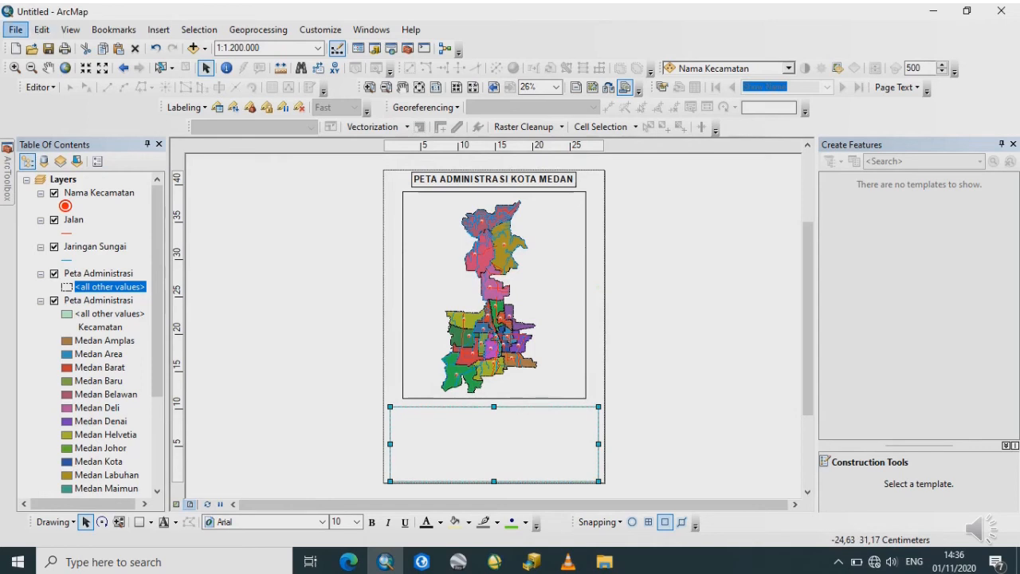
- Insert the ESRI North 4 north arrow and place it, enlarged, in the upper-left corner of the rectangle below the map
click(70, 30)
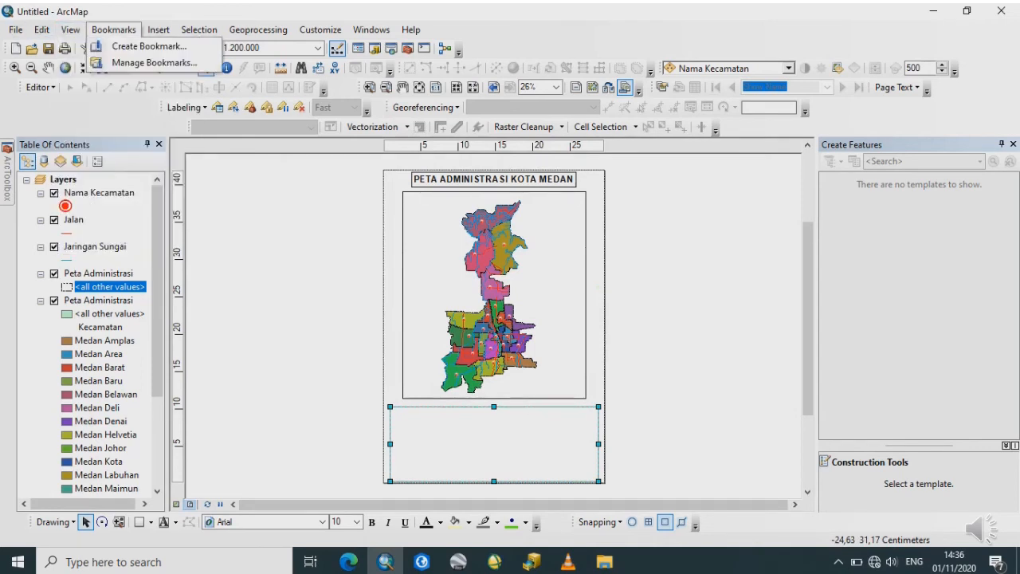
click(158, 30)
click(158, 30)
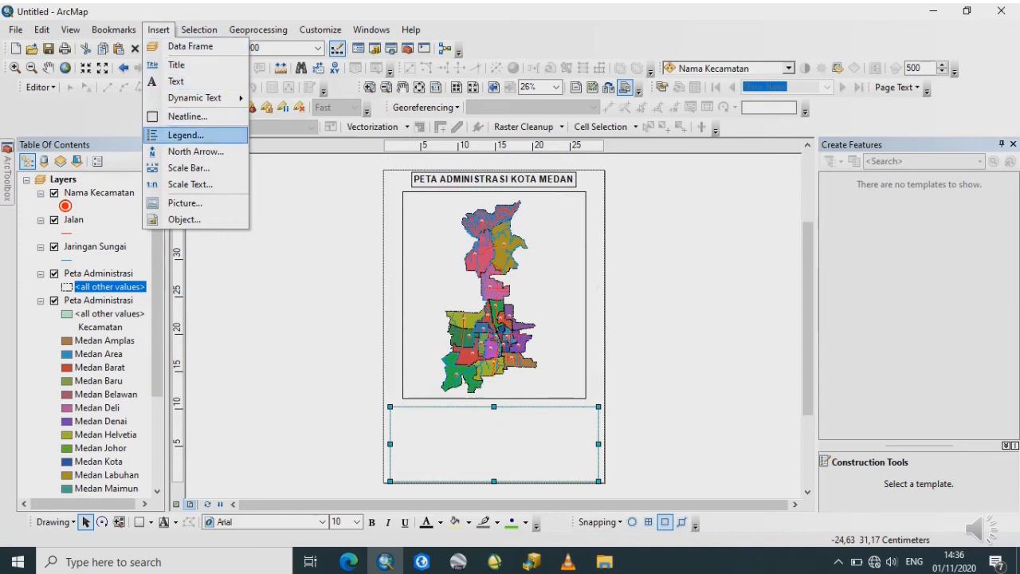
click(195, 152)
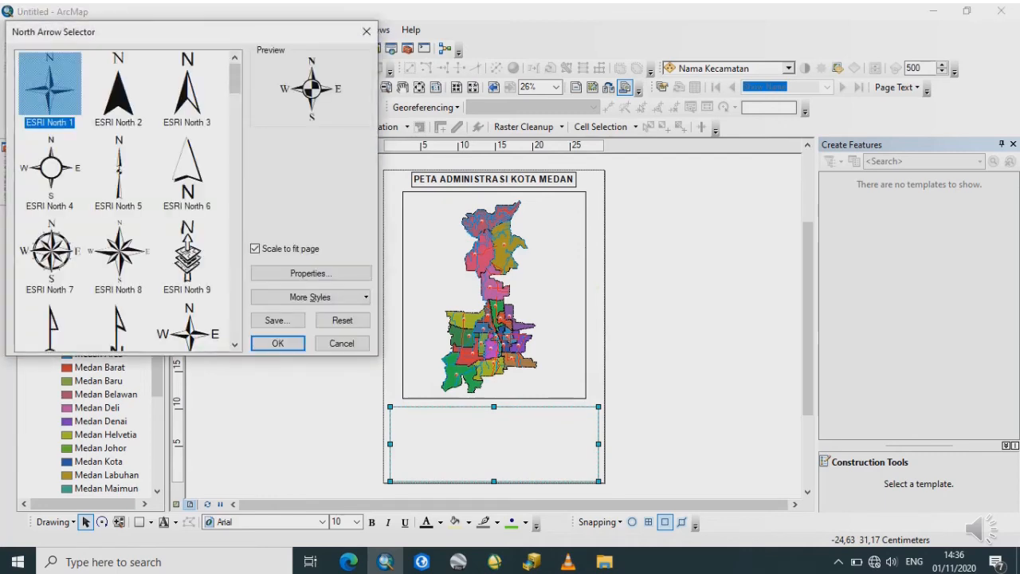
click(118, 89)
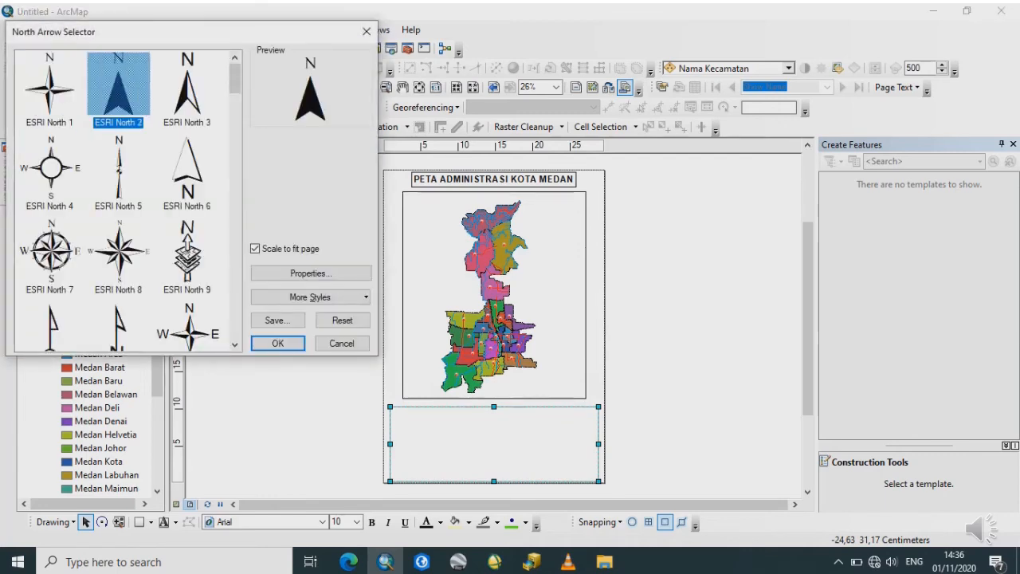
click(187, 89)
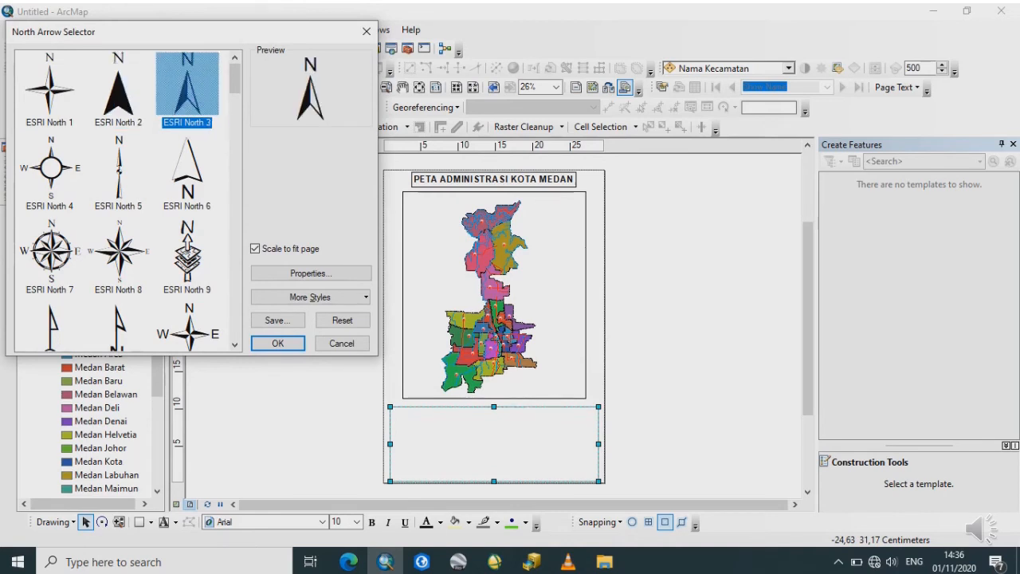
click(187, 169)
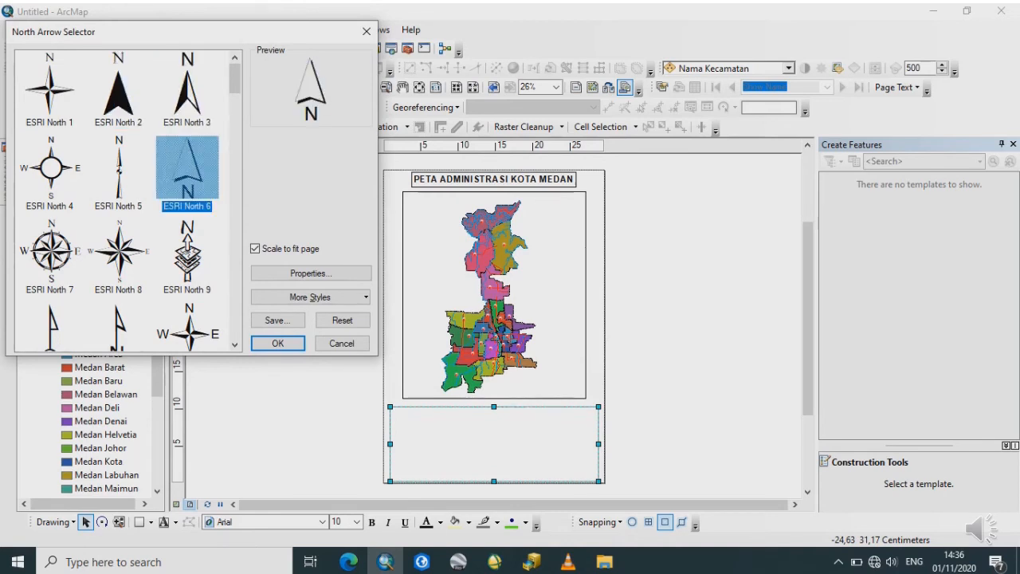
click(50, 169)
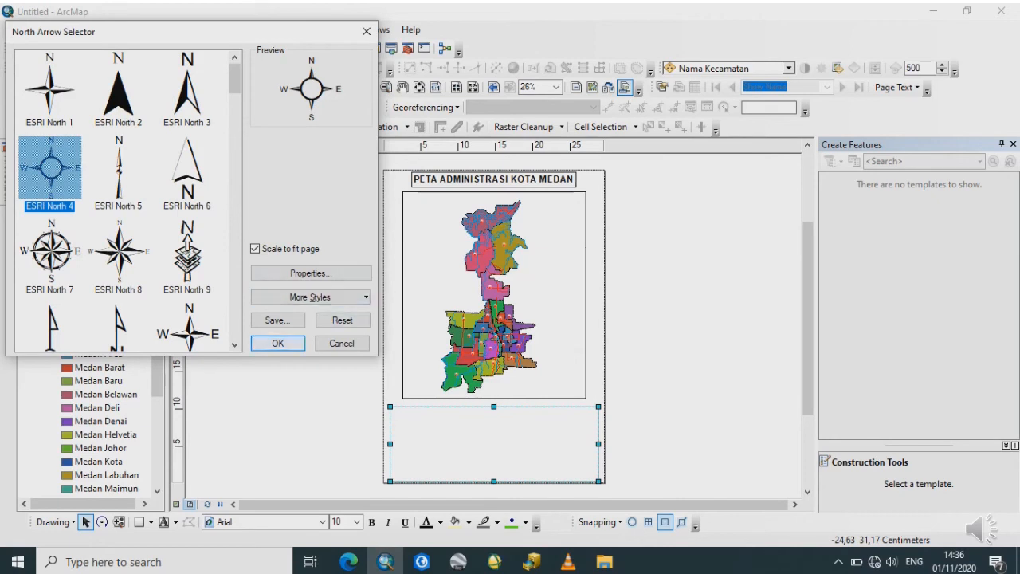
click(277, 343)
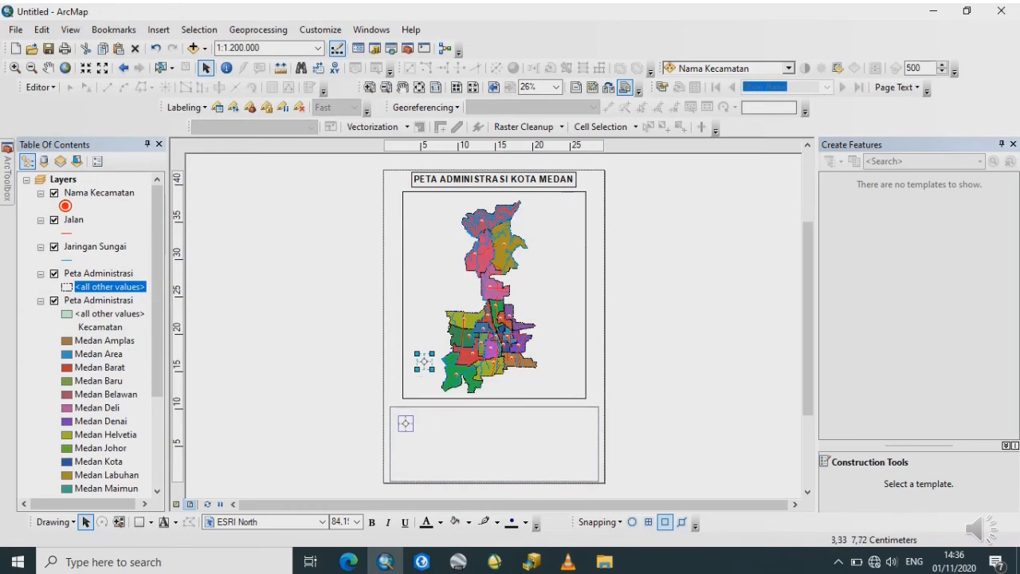
drag(406, 423, 422, 438)
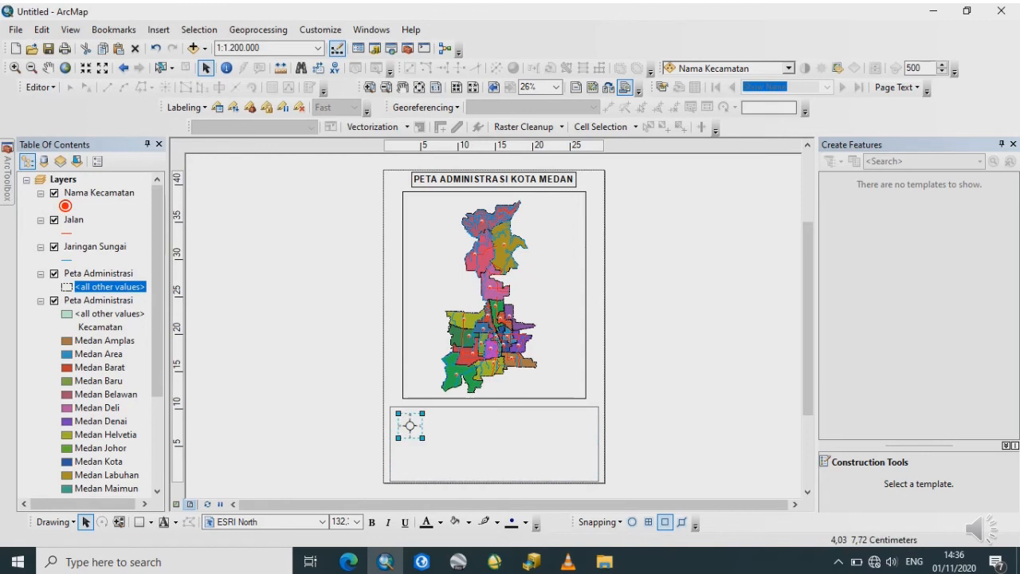
click(464, 434)
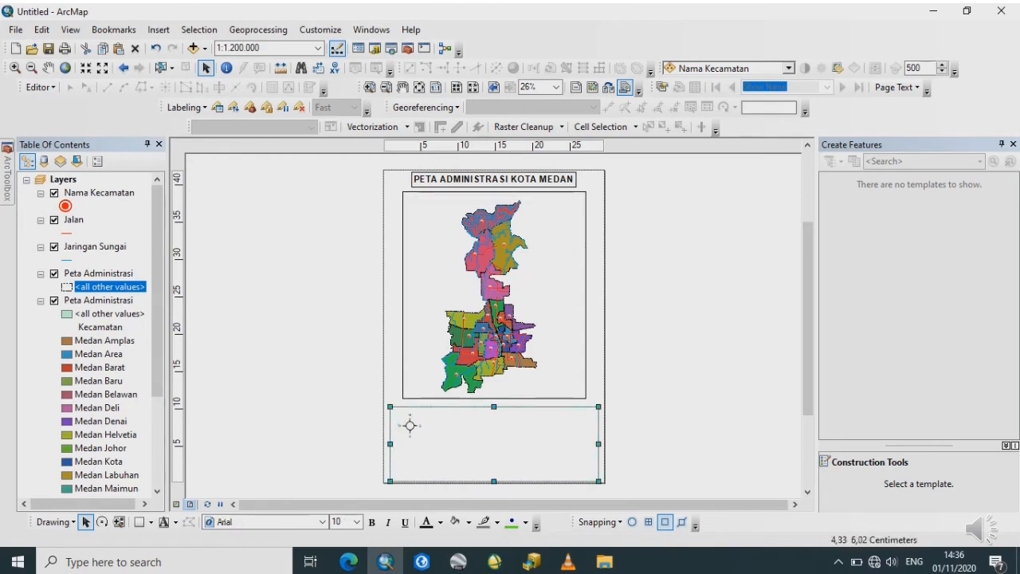
- Enlarge the north arrow slightly within the upper-left corner of the box below the map
click(409, 425)
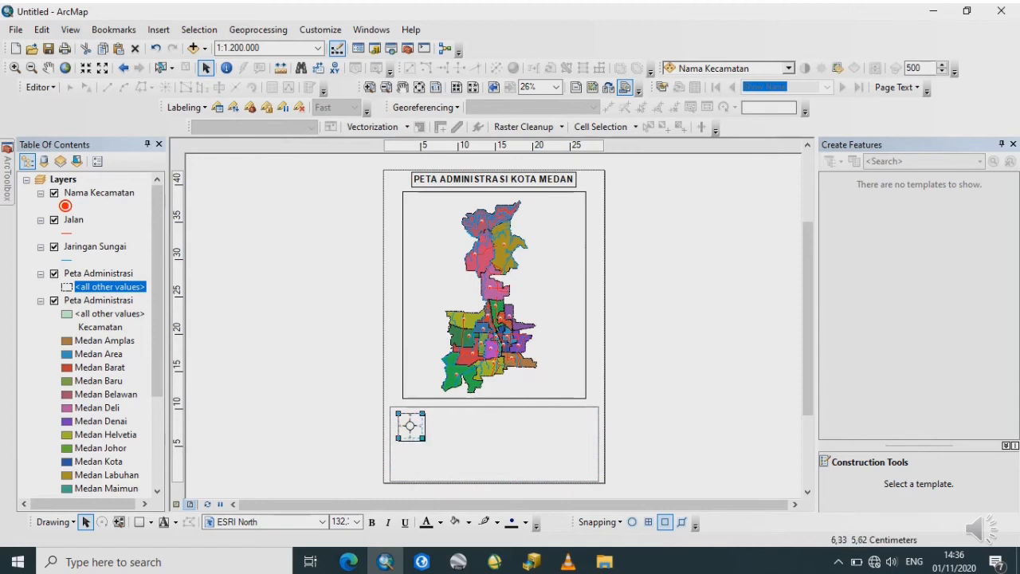
drag(422, 437, 430, 441)
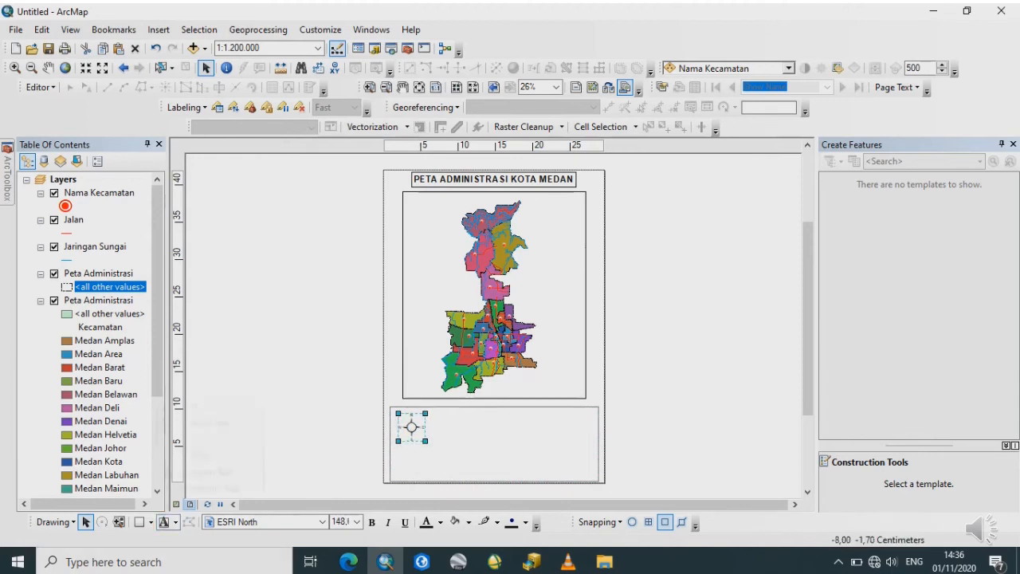
click(175, 522)
click(189, 406)
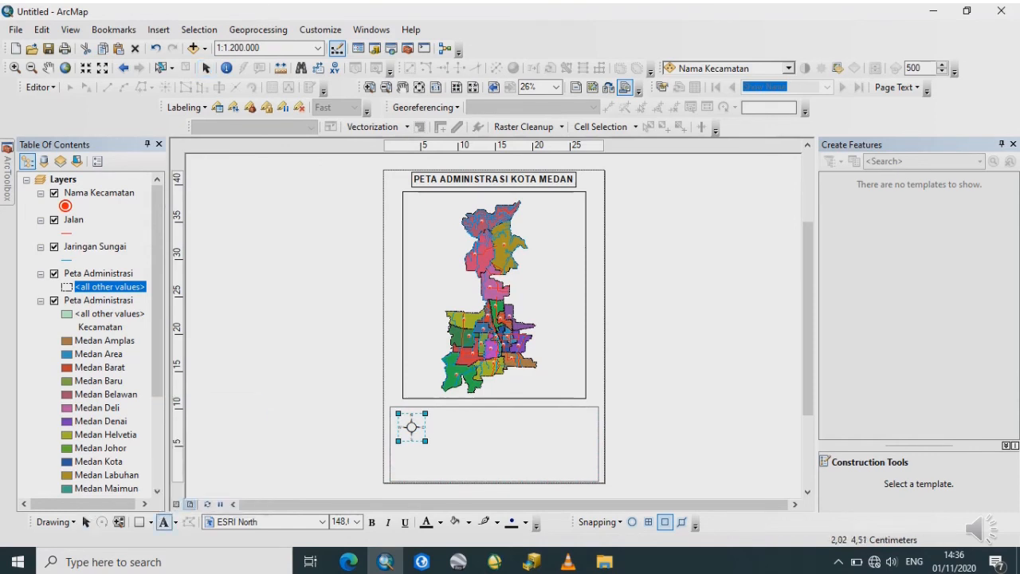
click(85, 522)
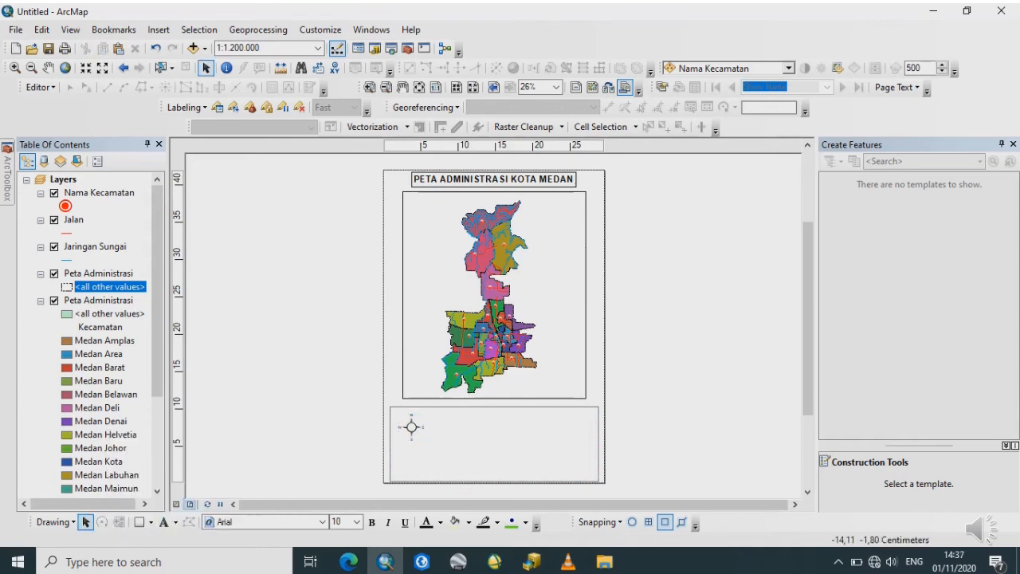
click(175, 522)
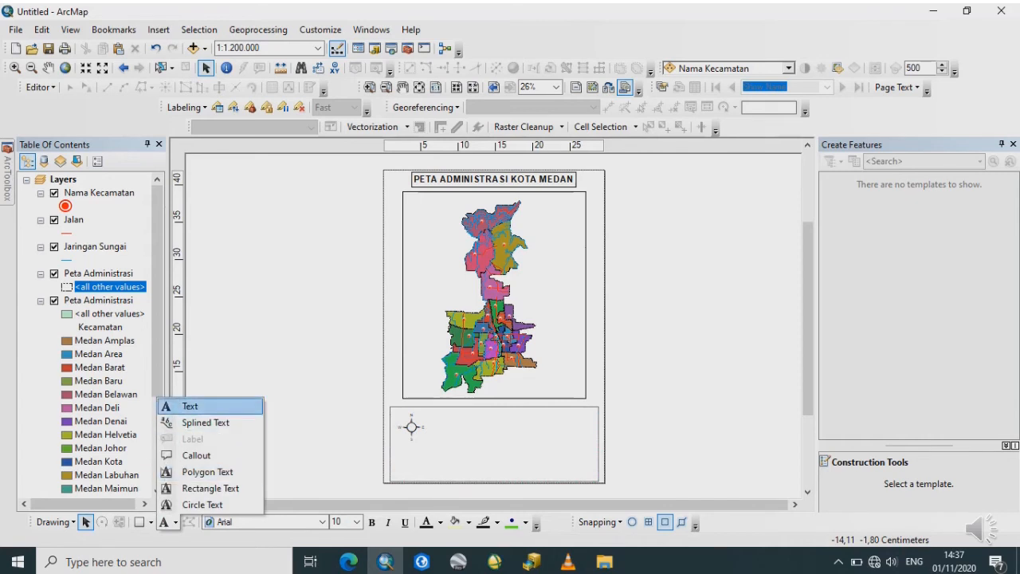
click(189, 406)
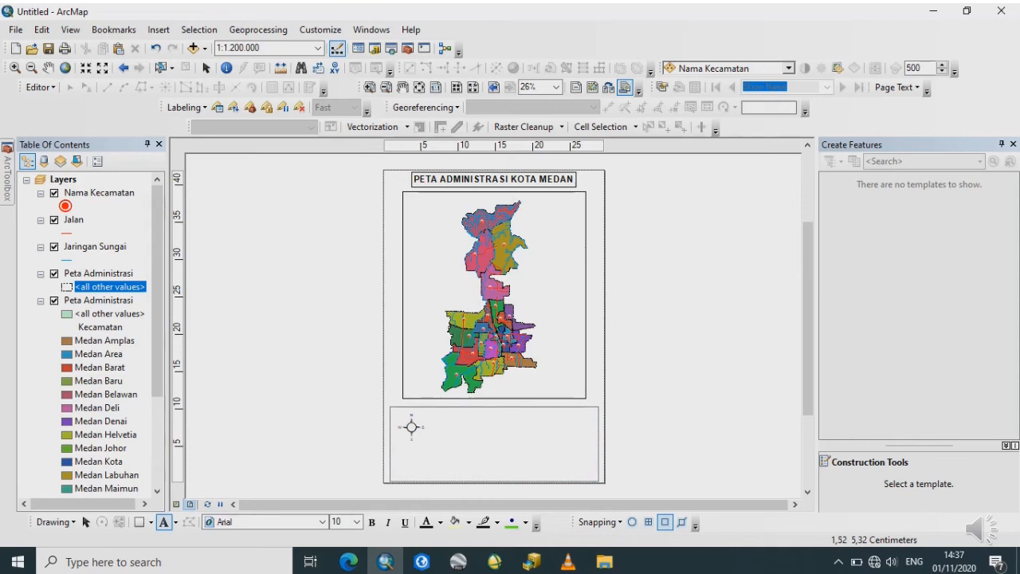
- Insert a scale bar in the Scale Line 2 style and place it below the north arrow in the lower box
click(159, 29)
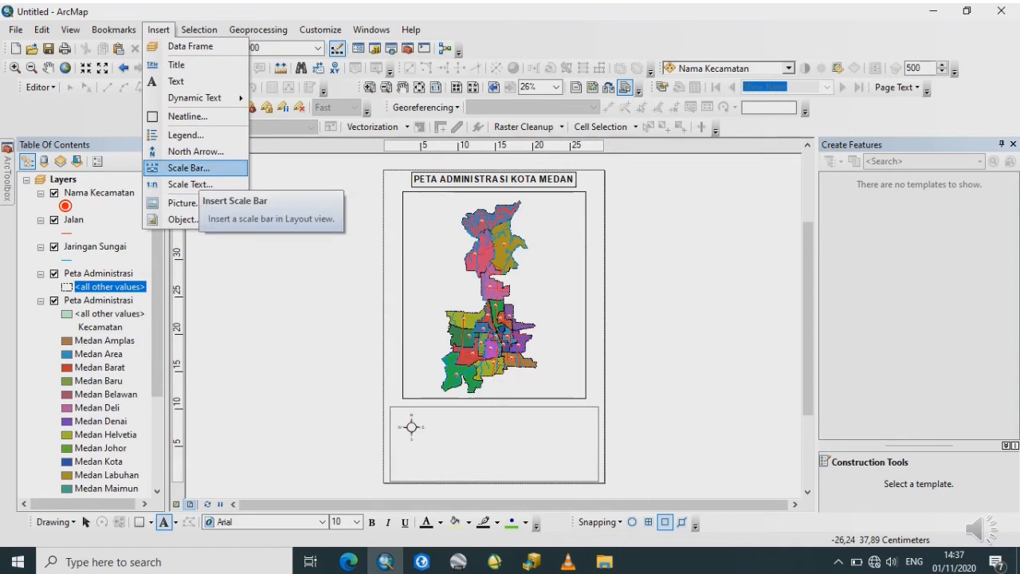
click(188, 167)
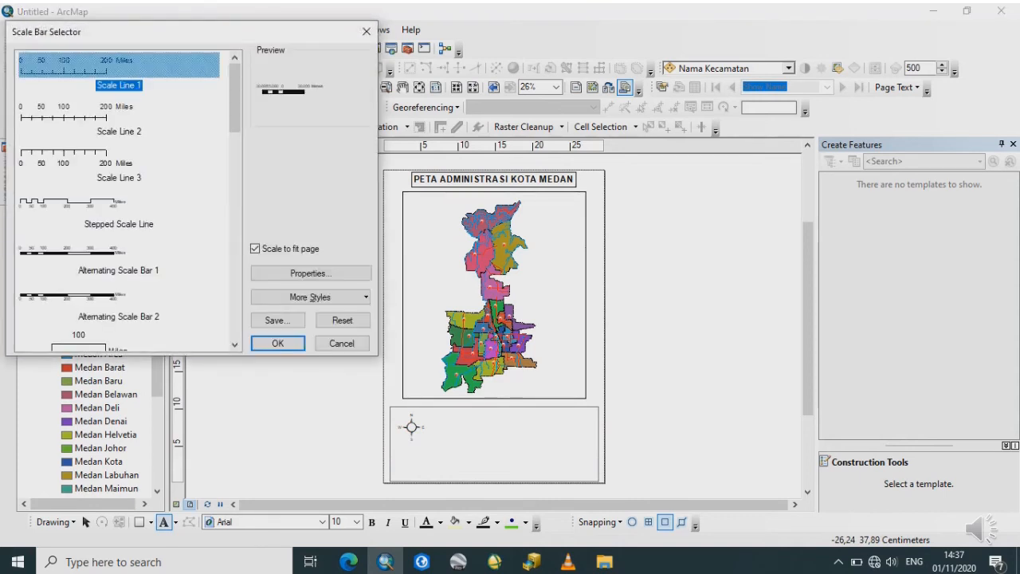
click(119, 158)
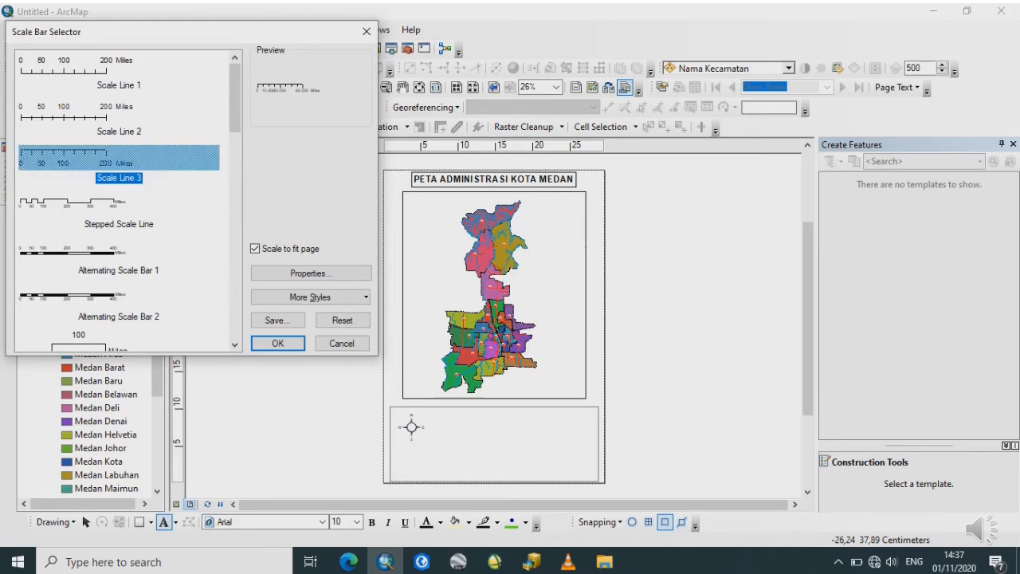
click(119, 112)
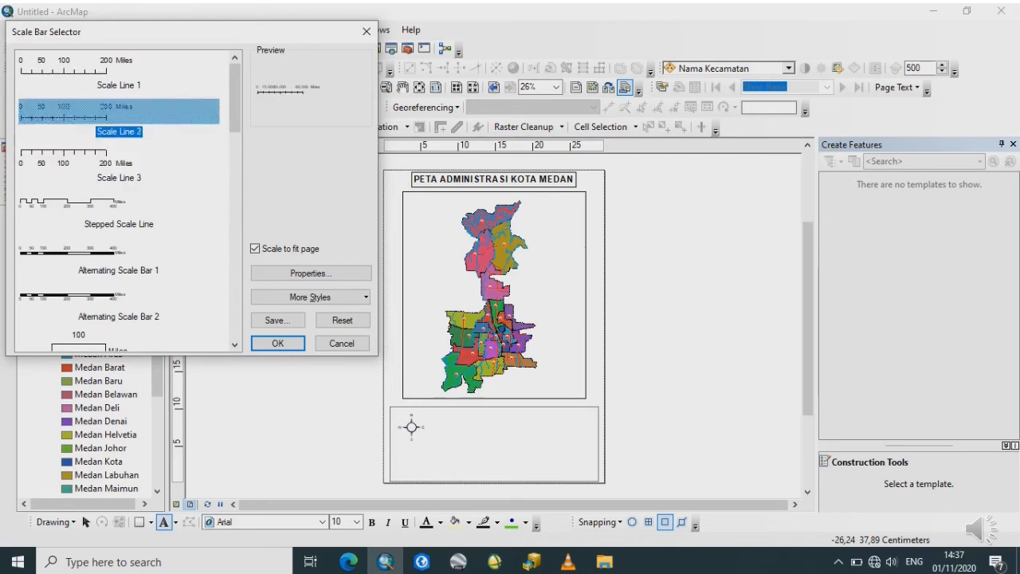
click(119, 66)
click(119, 113)
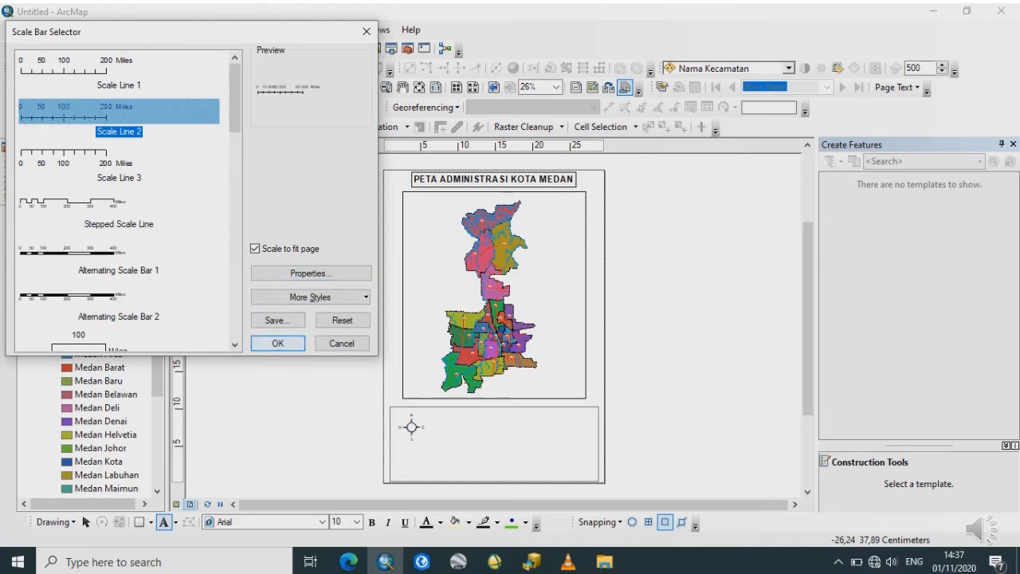
click(278, 343)
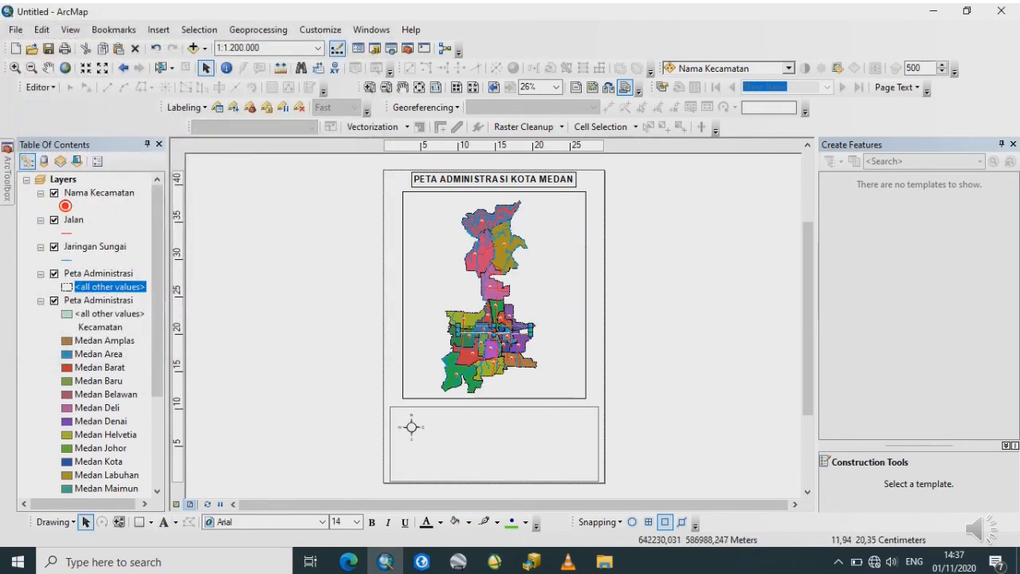
mouse_move(460, 379)
mouse_down()
mouse_move(431, 434)
mouse_move(407, 448)
mouse_up()
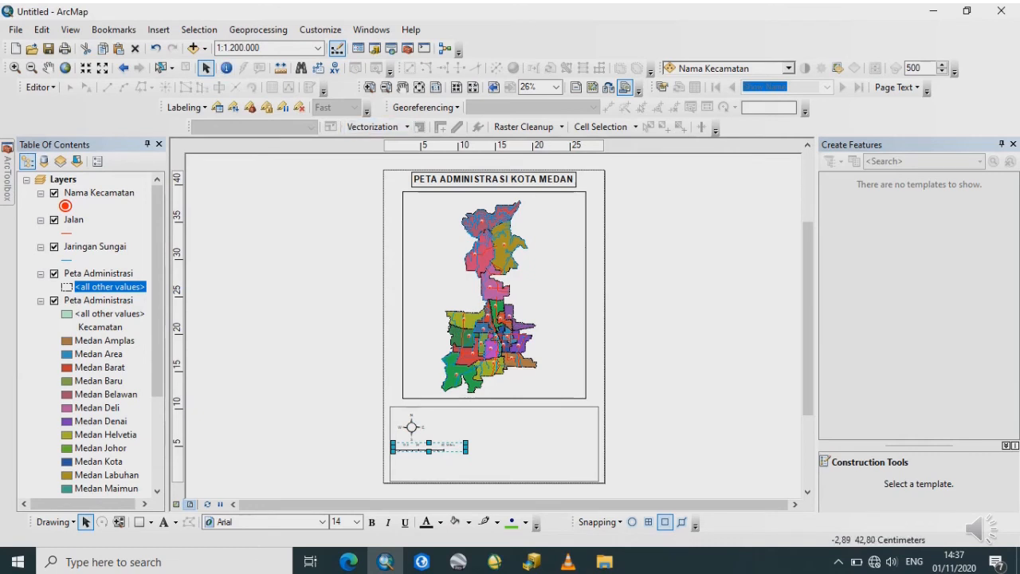
click(369, 87)
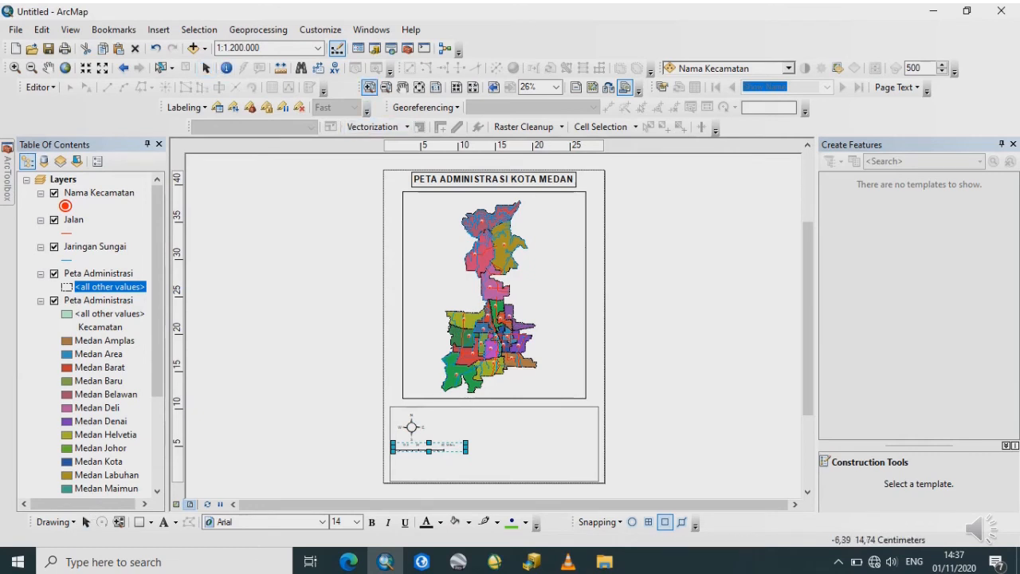
drag(335, 371, 617, 486)
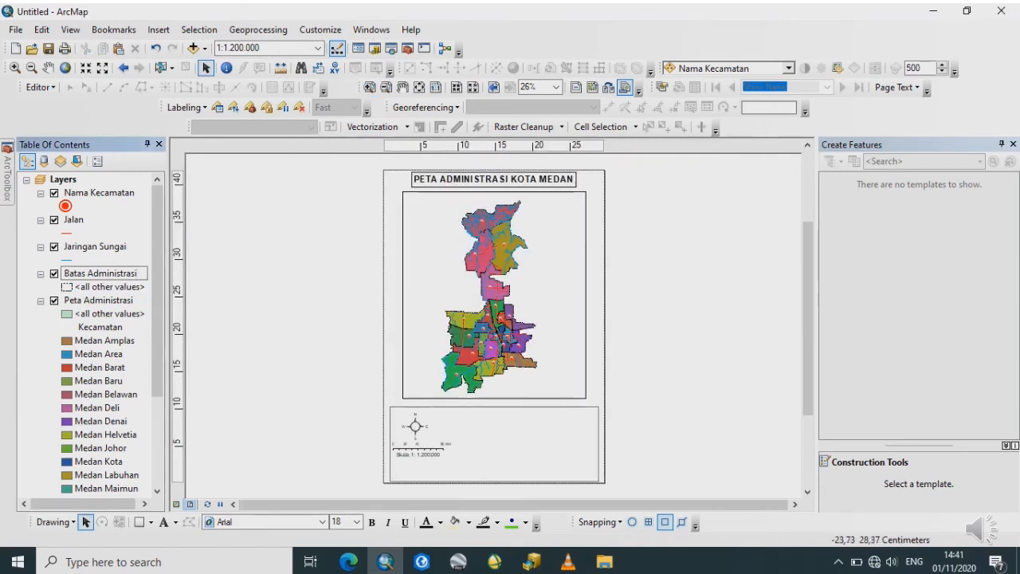
- Insert a one-column legend of all five map layers with the default wizard settings and place it beside the page, outside its right edge
click(99, 273)
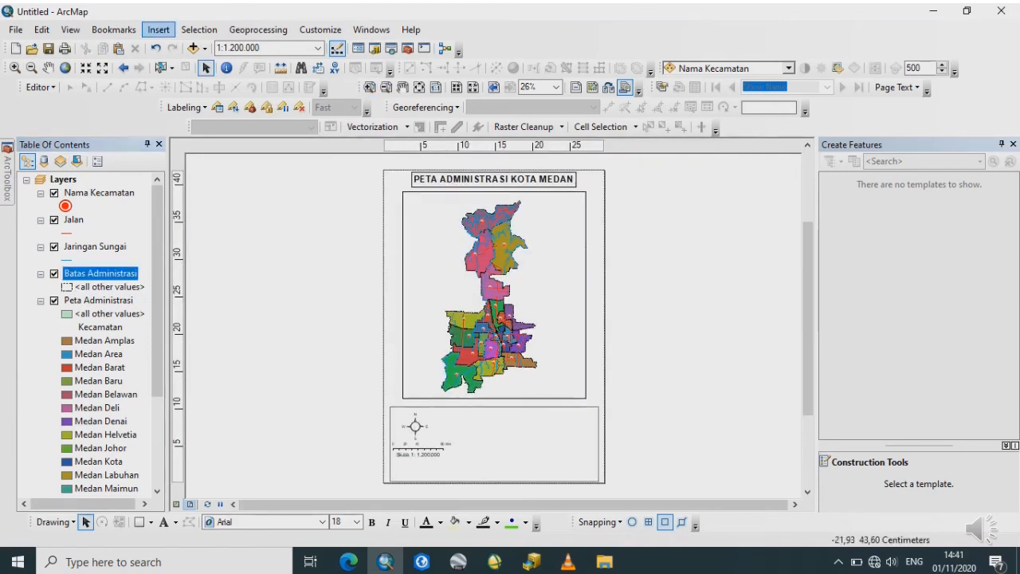
click(157, 29)
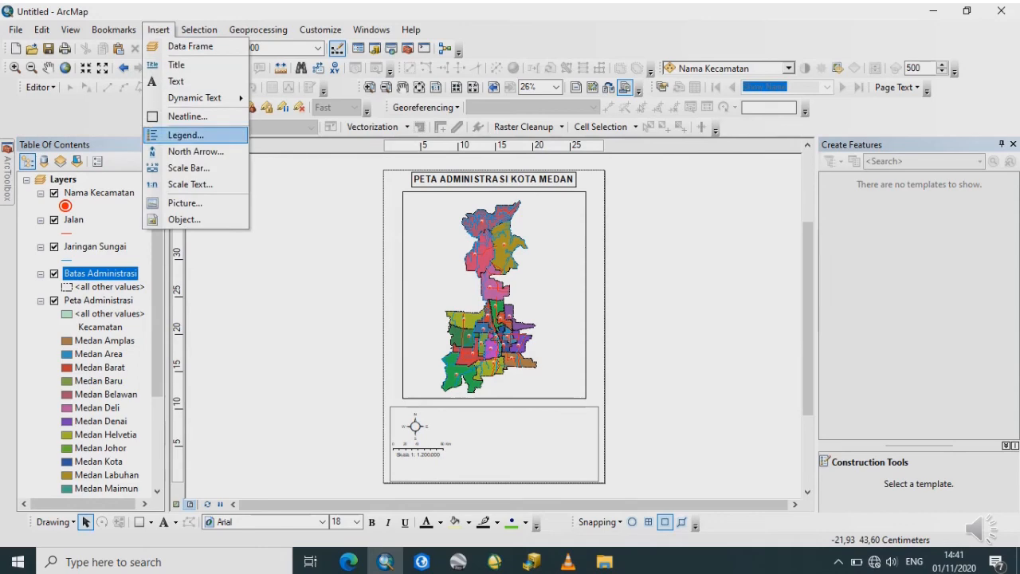
click(185, 134)
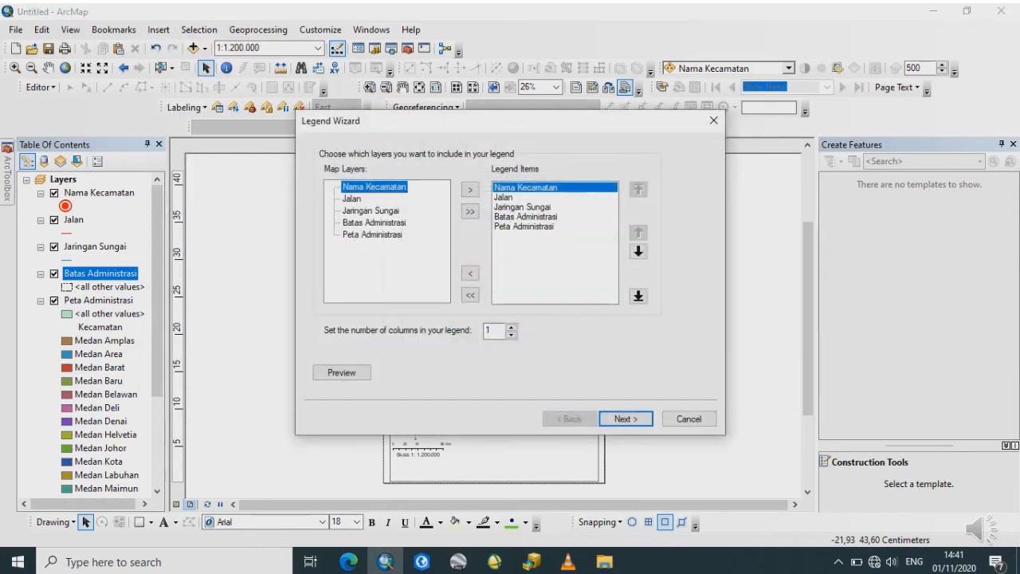
click(625, 418)
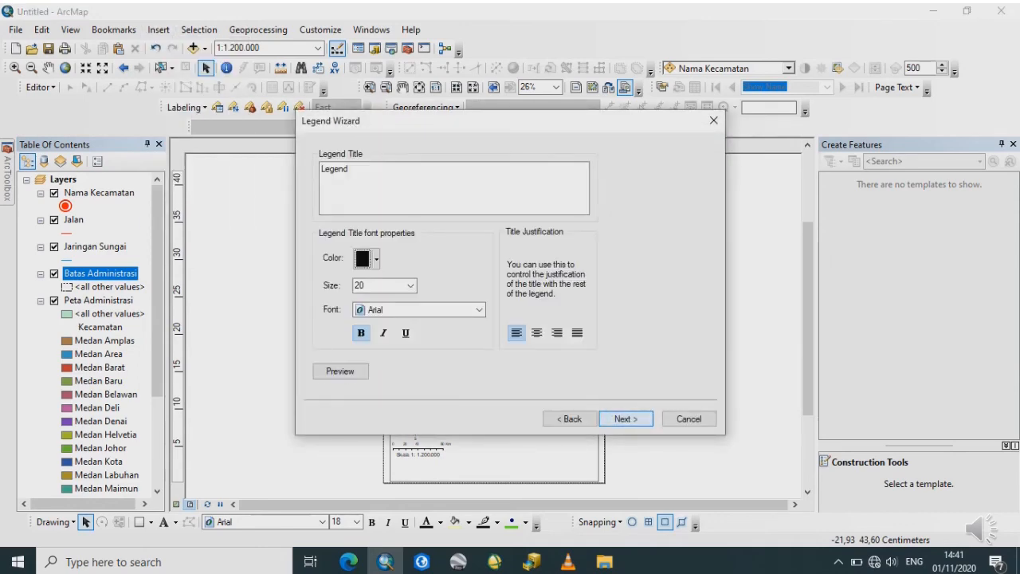
click(626, 419)
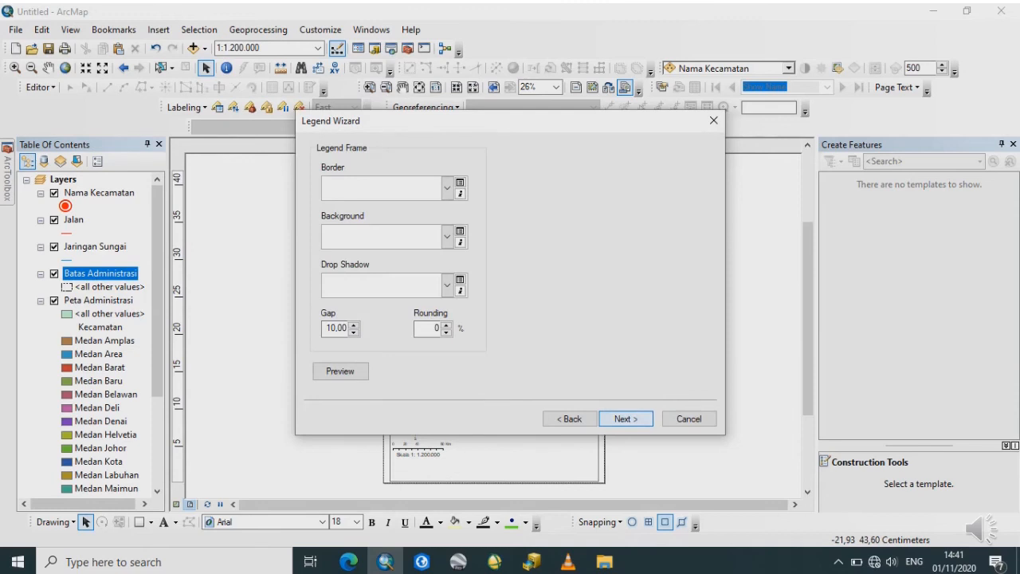
click(625, 418)
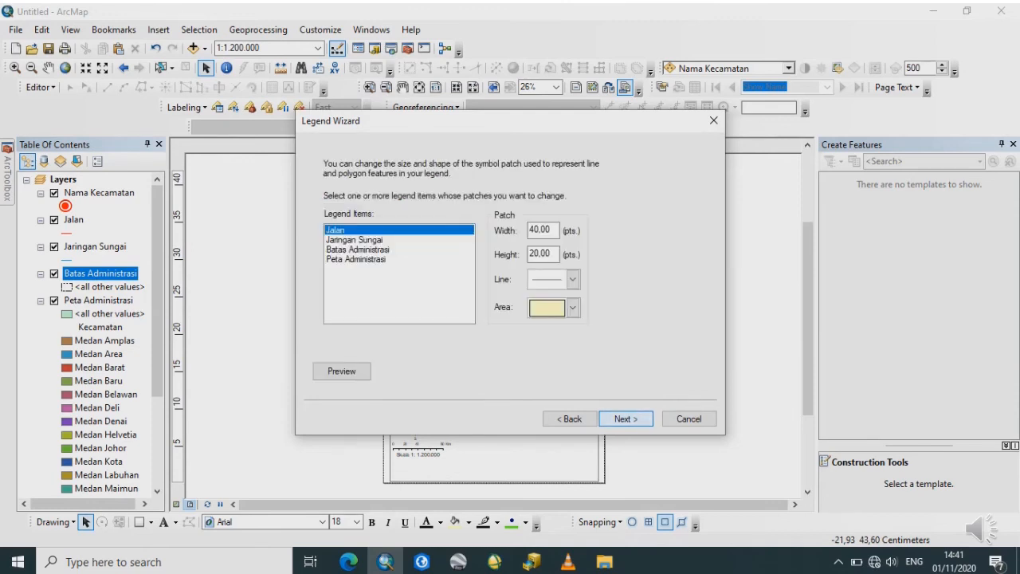
click(625, 418)
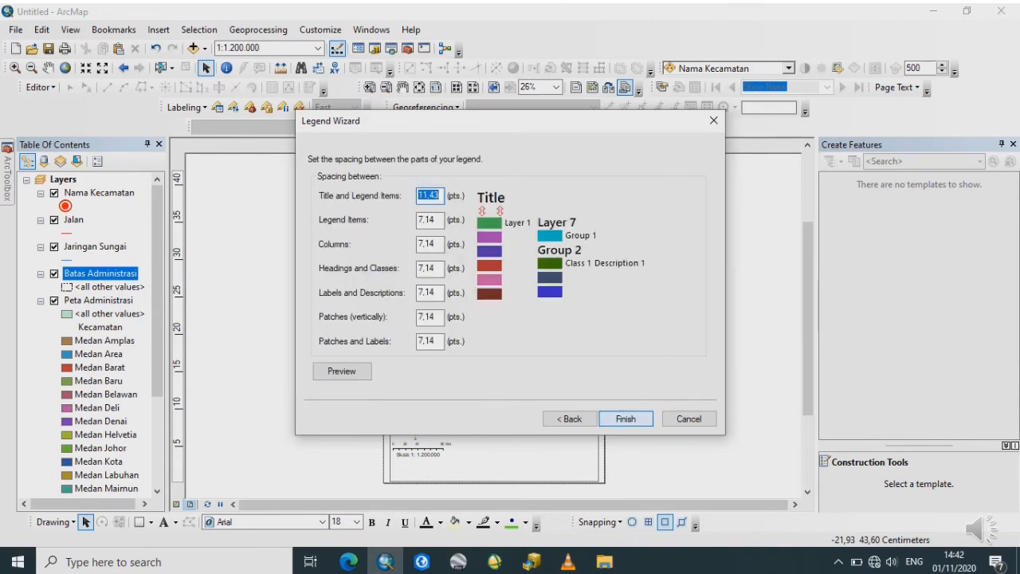
click(626, 418)
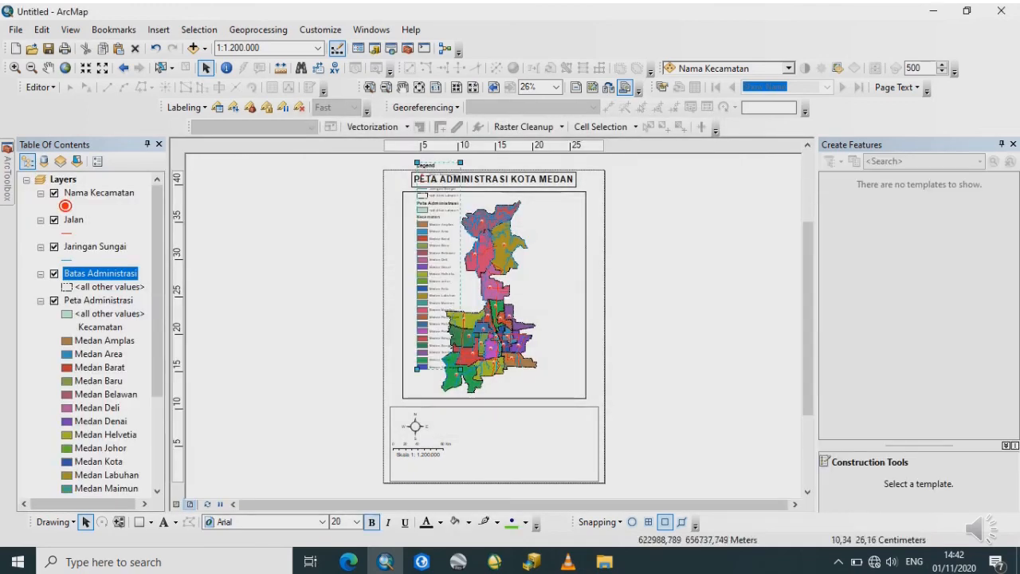
drag(442, 279, 680, 308)
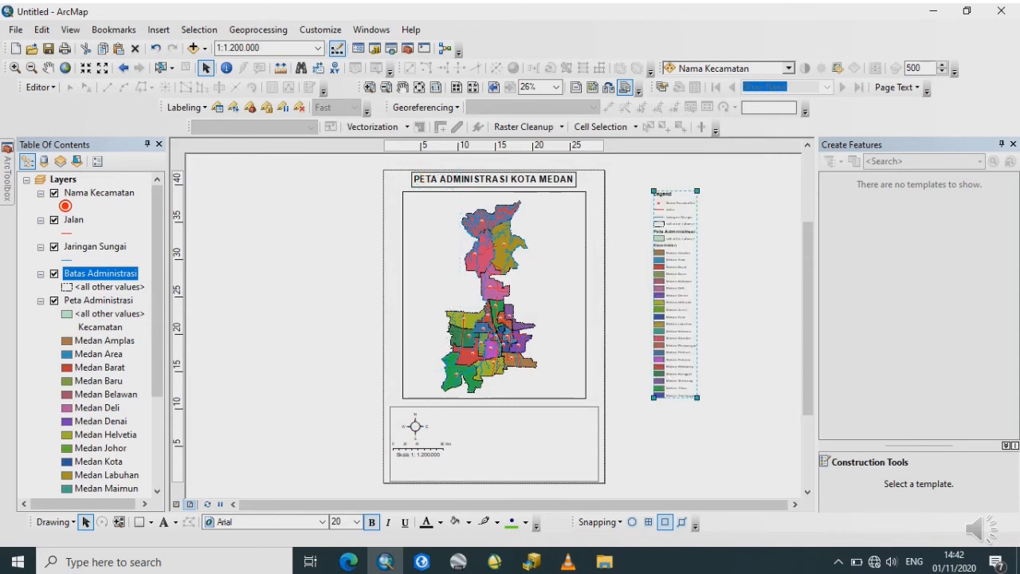
- Convert the legend beside the page to graphics
click(370, 87)
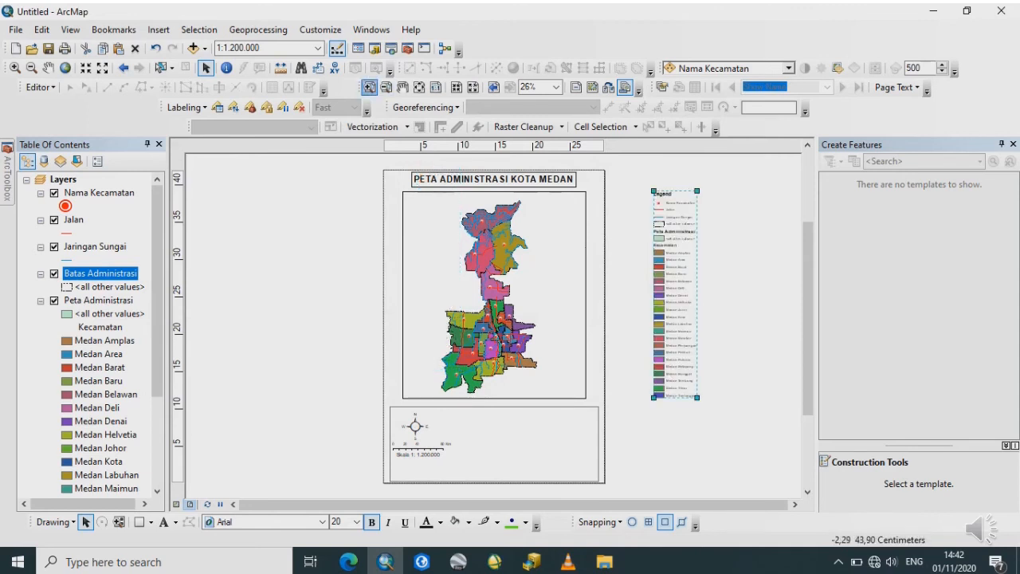
right_click(436, 195)
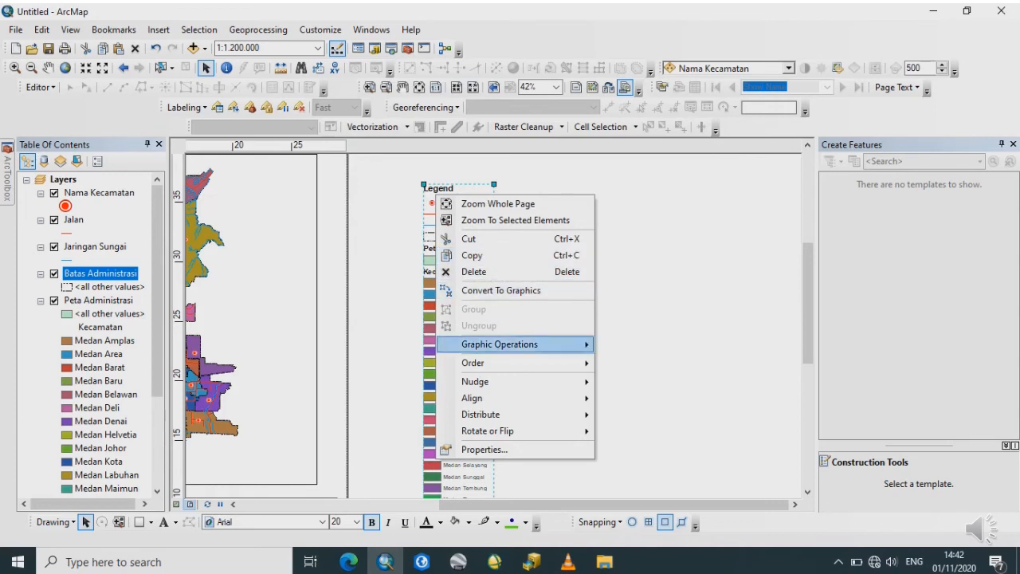
mouse_move(499, 343)
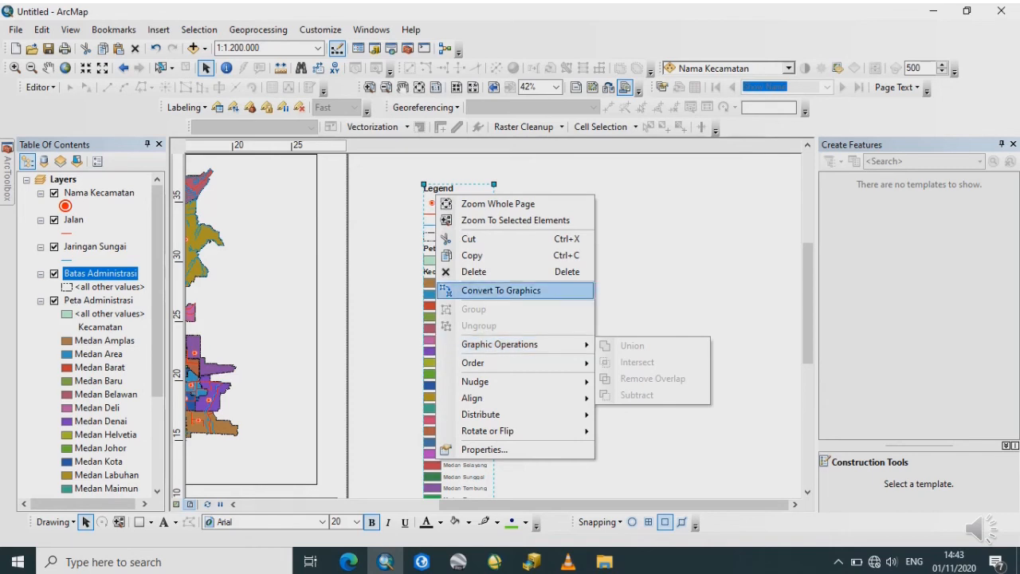
click(500, 290)
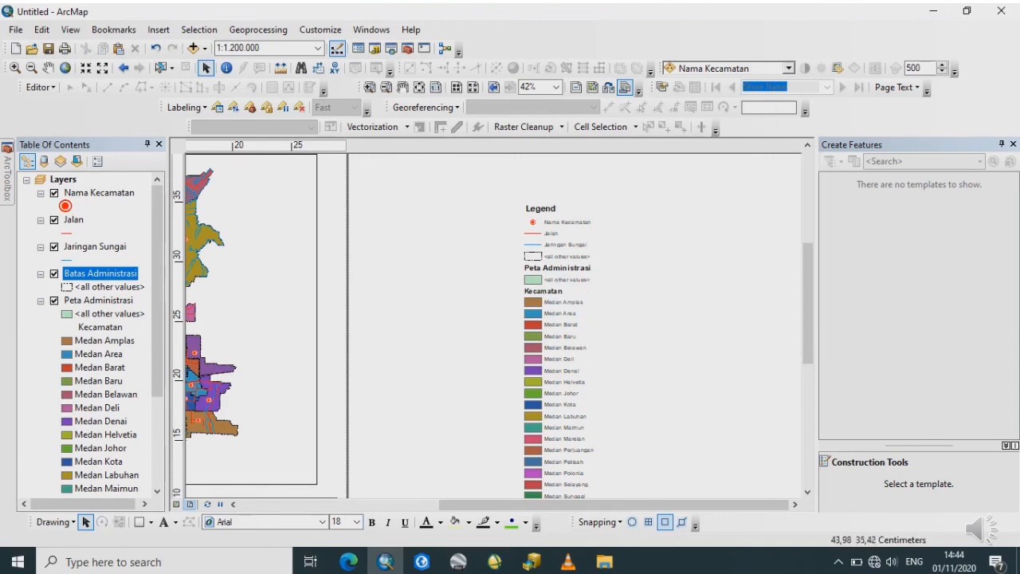
- Move the Legend title with the Nama Kecamatan, Jalan, Jaringan Sungai and first <all other values> entries into the lower box, right of the north arrow
drag(516, 196, 611, 265)
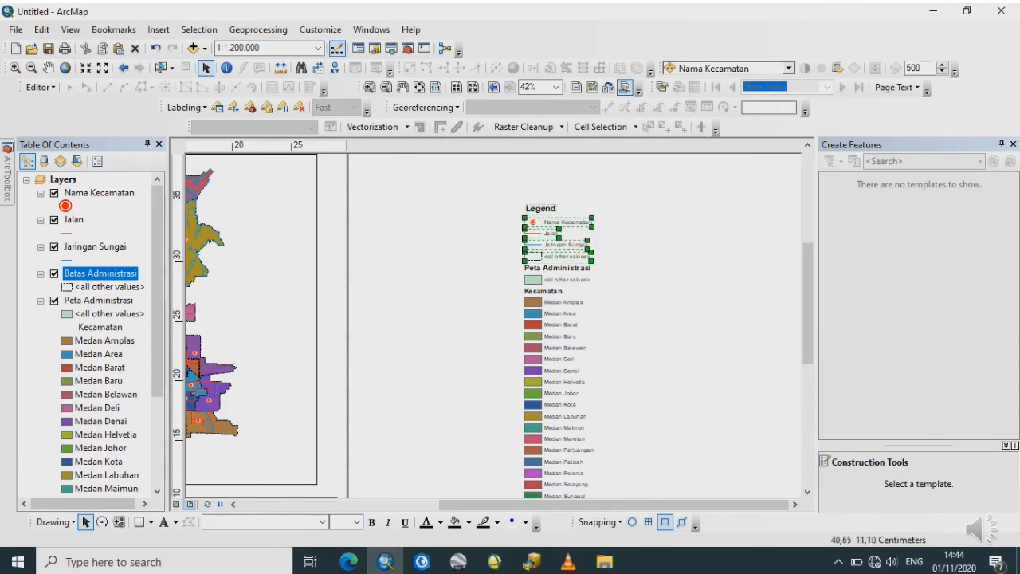
drag(475, 504, 335, 505)
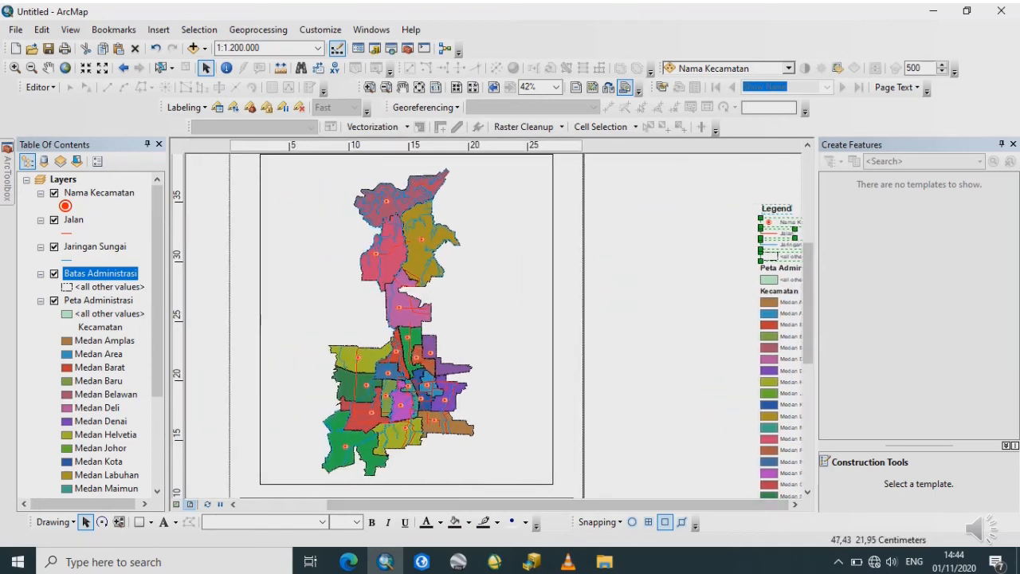
drag(431, 460, 392, 483)
drag(808, 302, 808, 352)
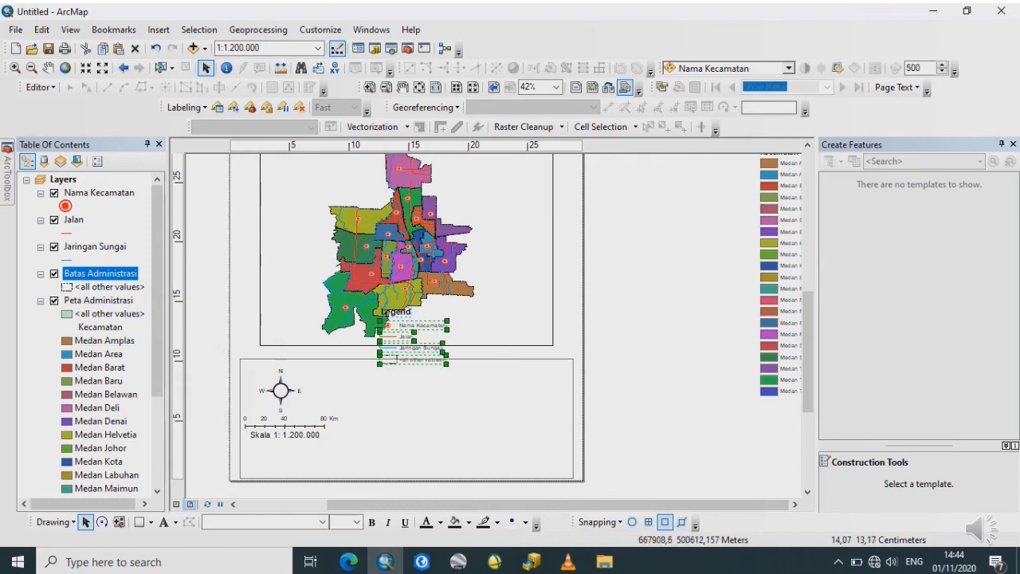
drag(400, 319, 365, 379)
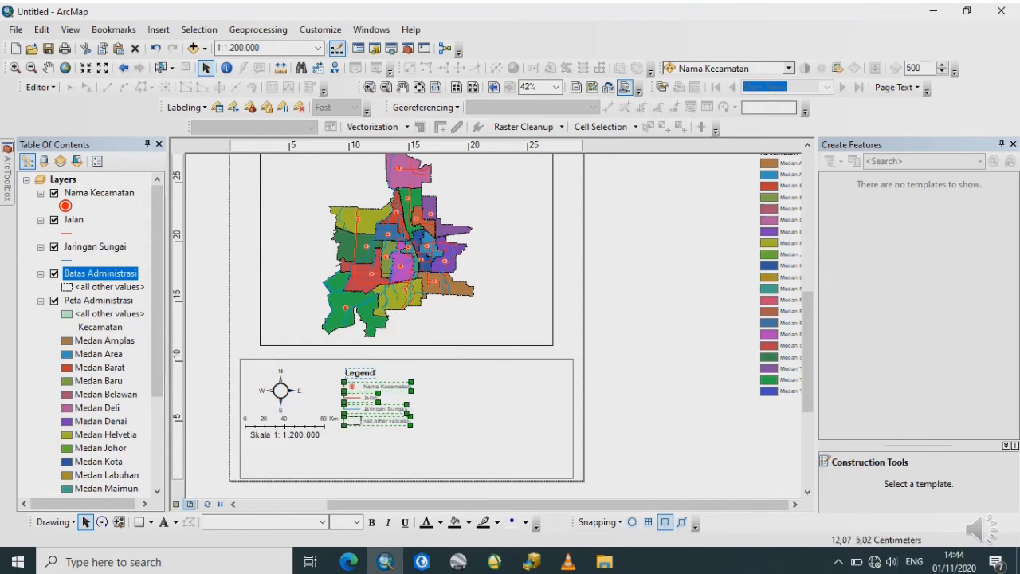
click(283, 395)
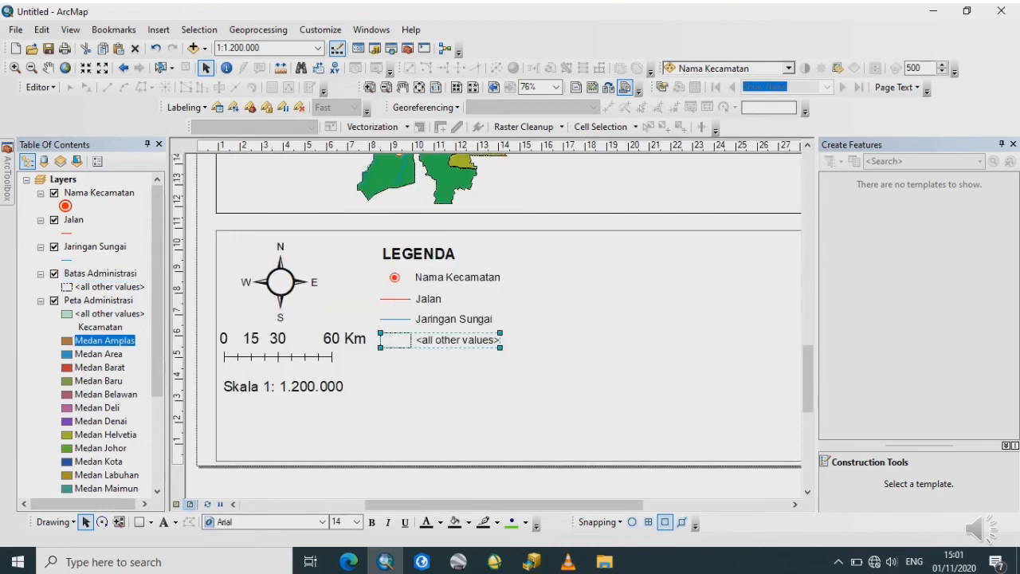
- Ungroup the <all other values> entry under the LEGENDA heading into its symbol and text
right_click(444, 341)
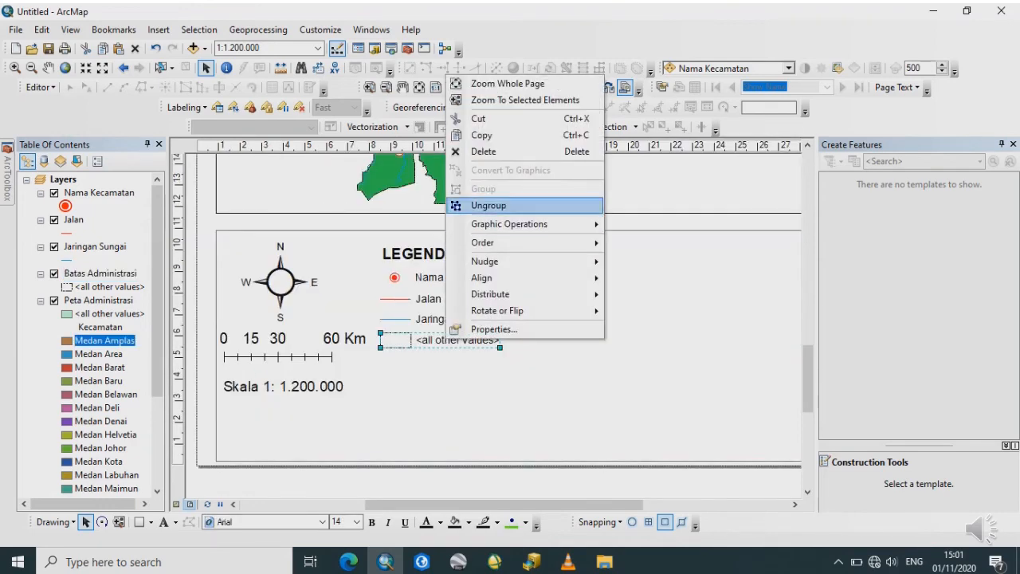
click(488, 206)
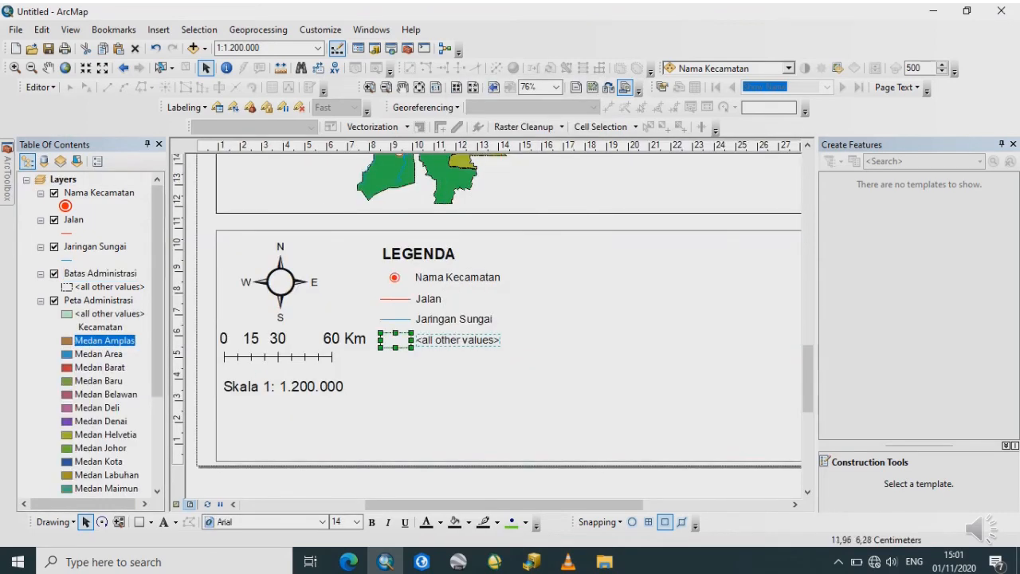
- Change the <all other values> text under the LEGENDA heading to Batas Administrasi
double_click(448, 340)
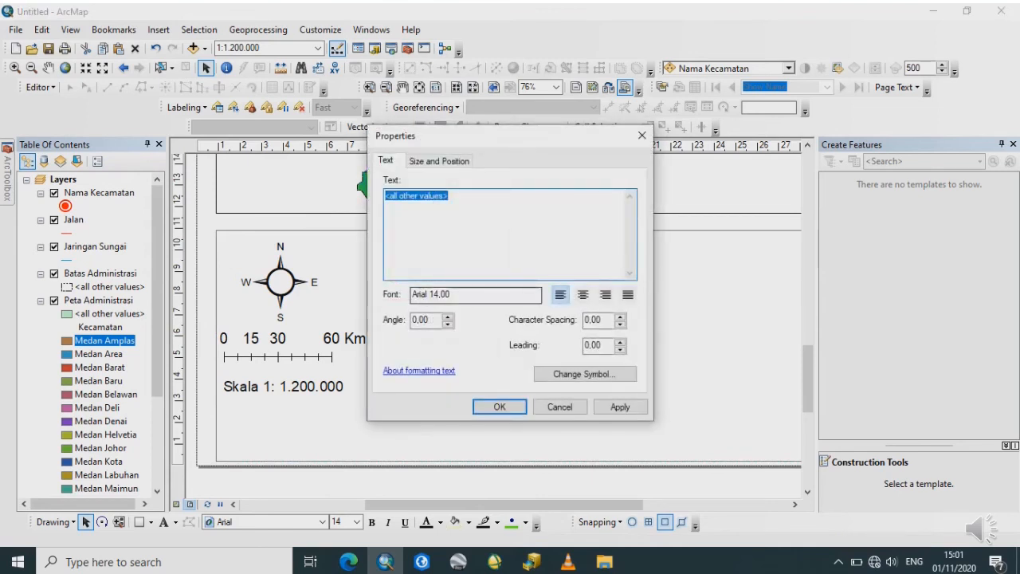
text(B)
key(Caps_Lock)
text(atas)
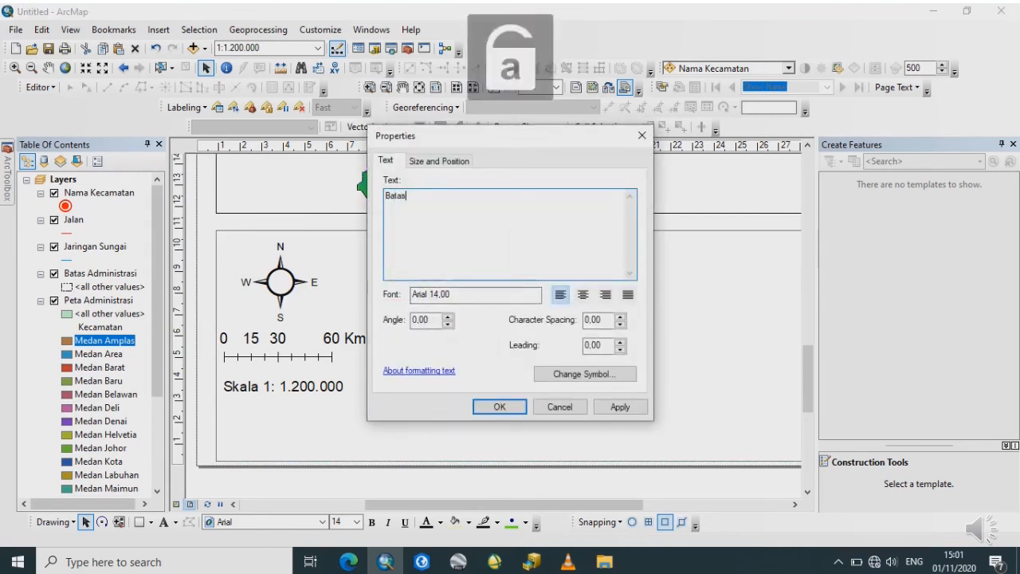
key(Caps_Lock)
text(A)
key(Caps_Lock)
key(BackSpace)
key(Caps_Lock)
text(K)
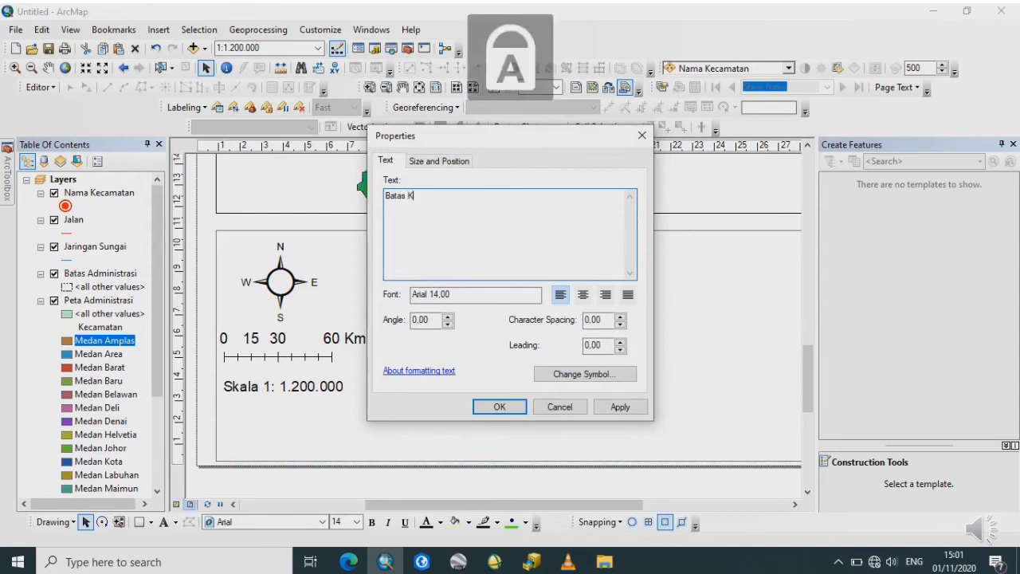
key(Caps_Lock)
text(e)
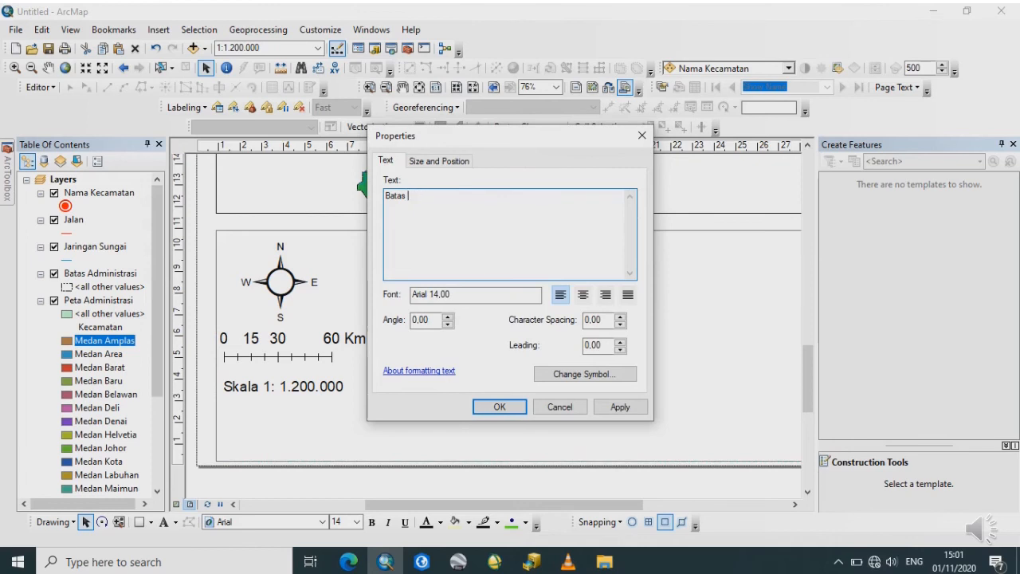
key(Caps_Lock)
text(A)
key(Caps_Lock)
text(d)
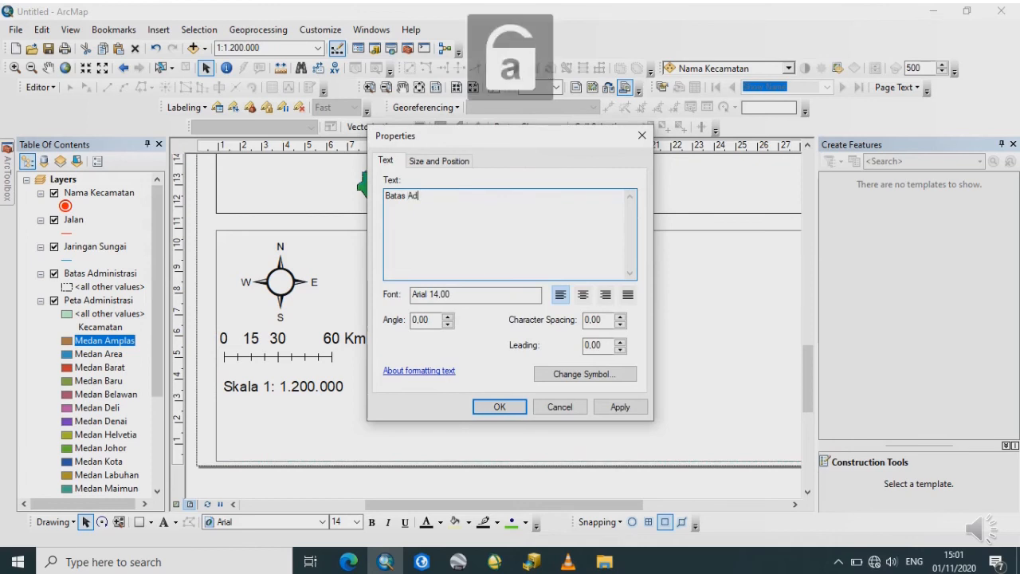
text(ministra)
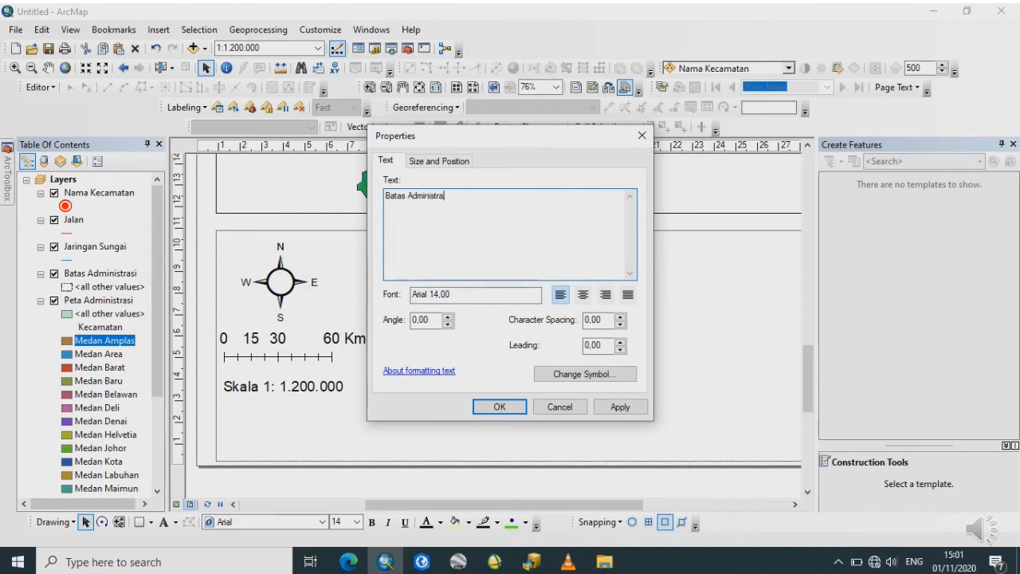
text(si)
key(Return)
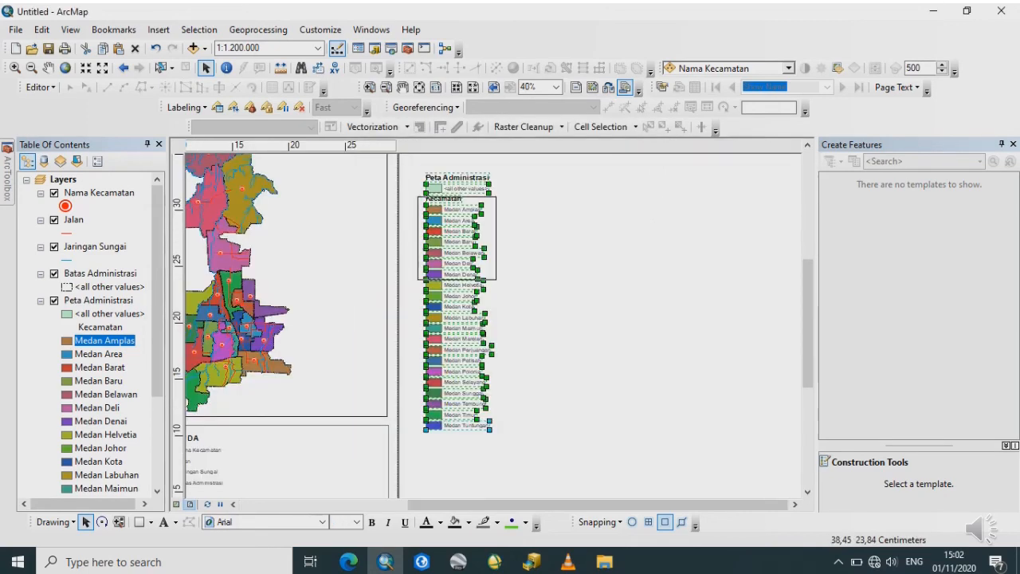
- Move the Kecamatan heading with the Medan Amplas to Medan Denai entries into the lower box, right of the LEGENDA entries
drag(419, 197, 495, 278)
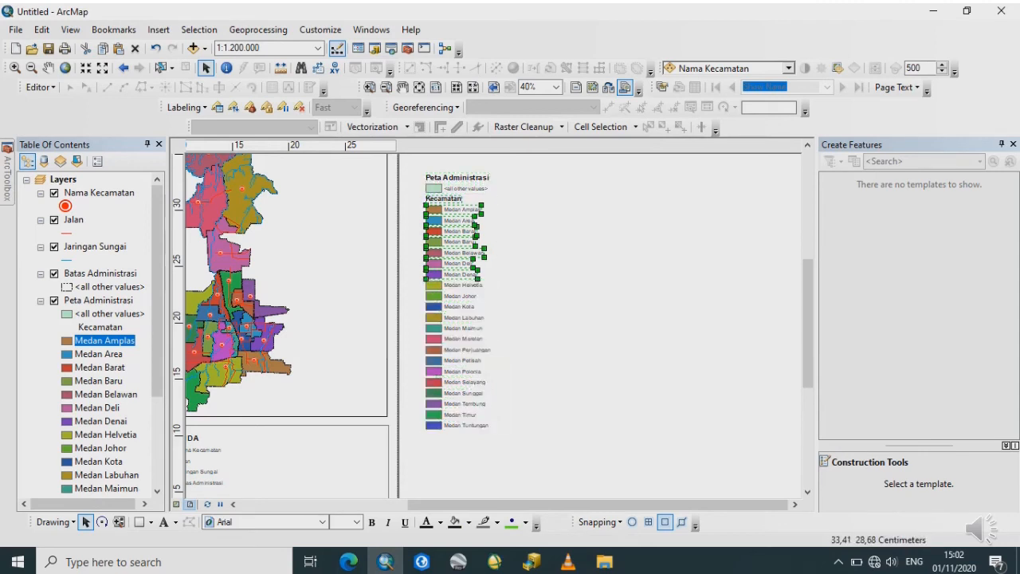
drag(440, 225, 242, 459)
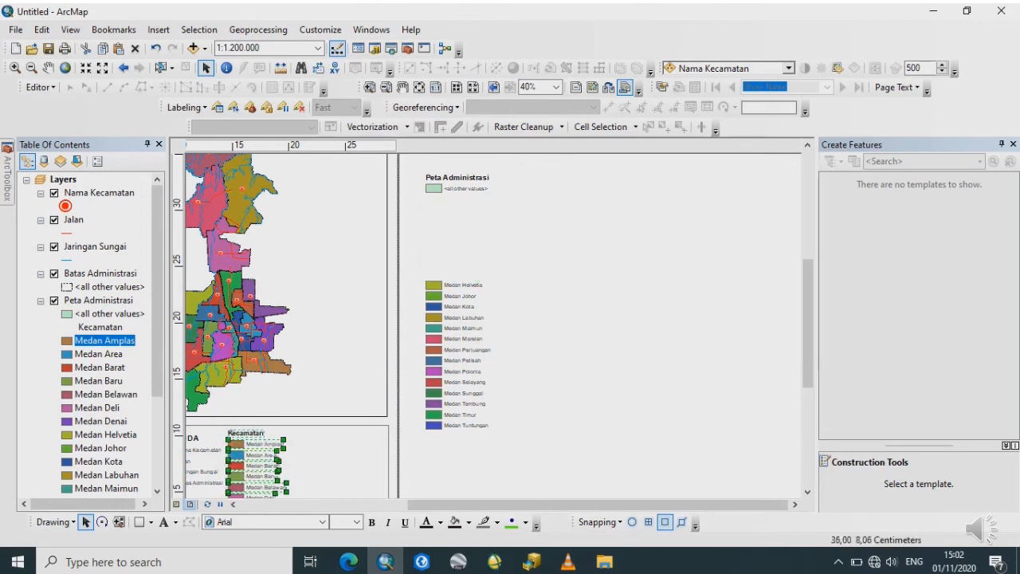
click(469, 450)
- Shift the Kecamatan heading and its Medan Amplas to Medan Denai entries slightly closer to the LEGENDA entries in the lower box
click(807, 492)
click(808, 491)
click(808, 492)
click(807, 492)
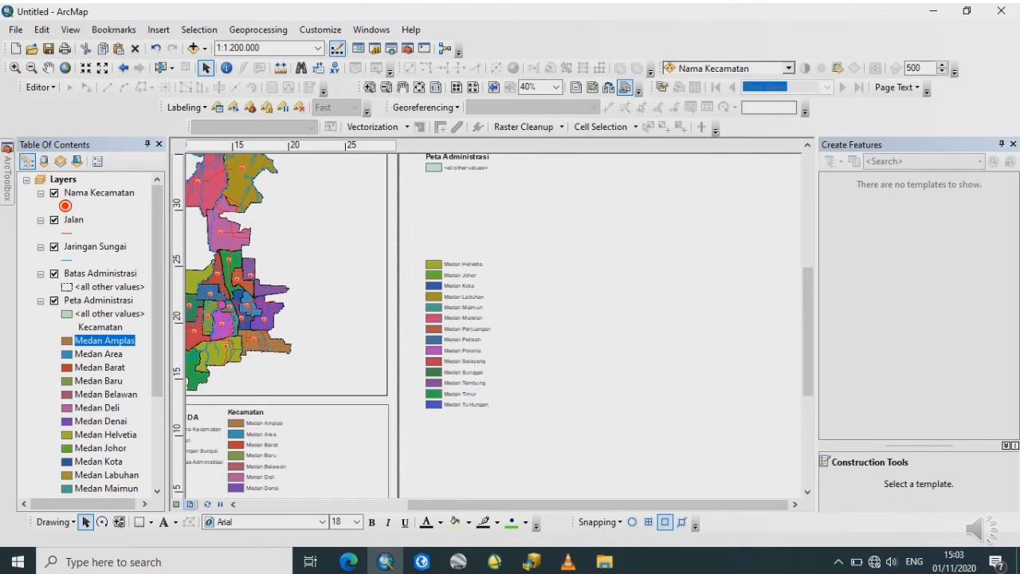
click(807, 492)
click(807, 491)
click(807, 491)
key(Down)
key(Left)
key(Left)
key(Left)
key(Left)
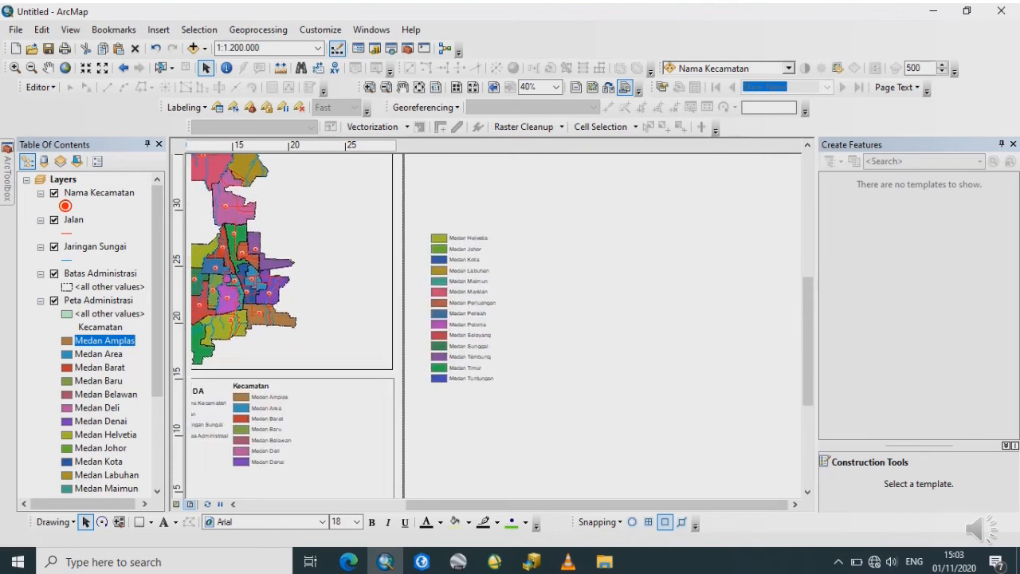
key(Left)
key(Left)
key(Left)
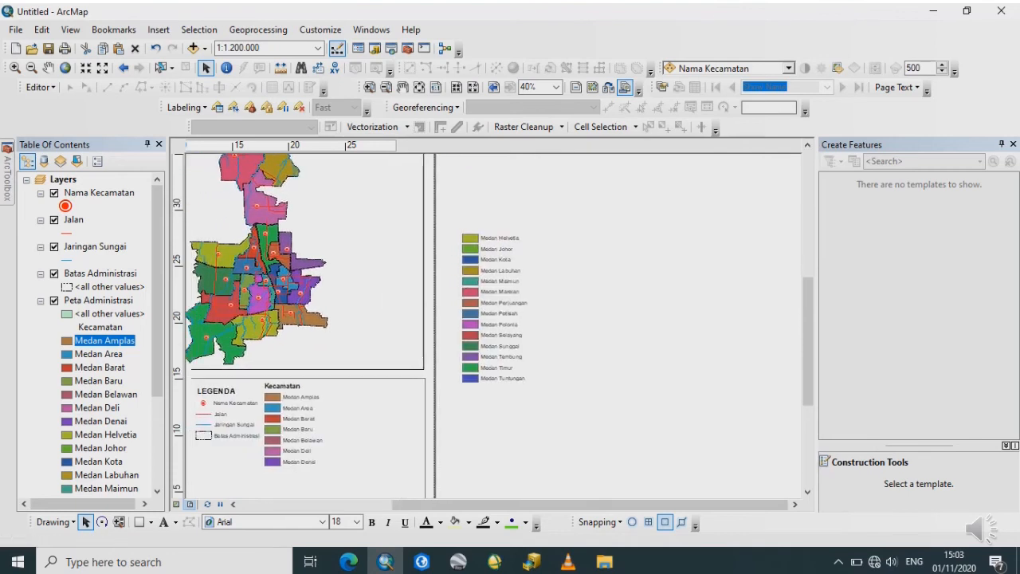
key(Down)
key(Down)
key(Down)
key(Down)
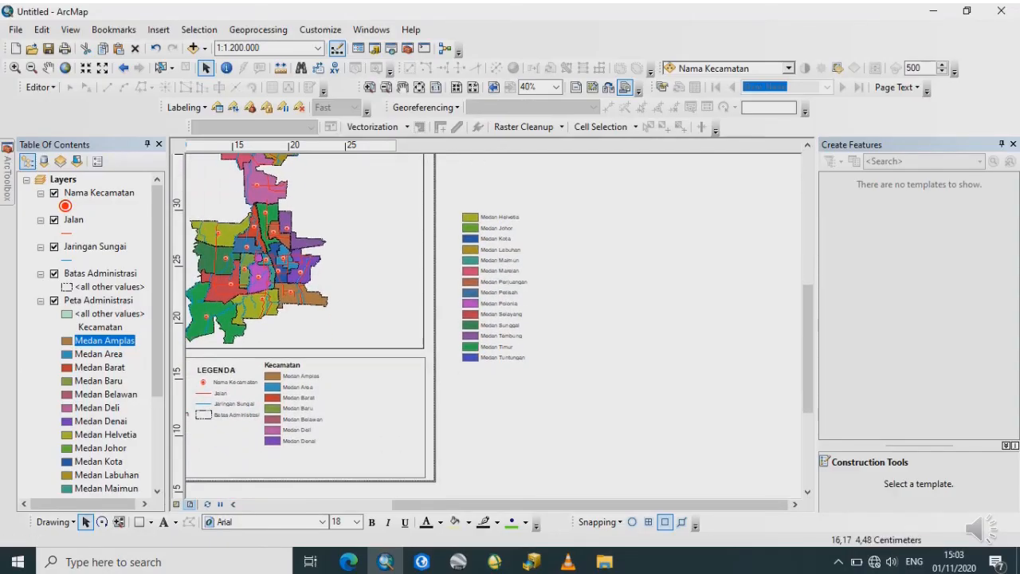
drag(299, 436, 296, 441)
drag(260, 362, 328, 453)
drag(270, 448, 270, 443)
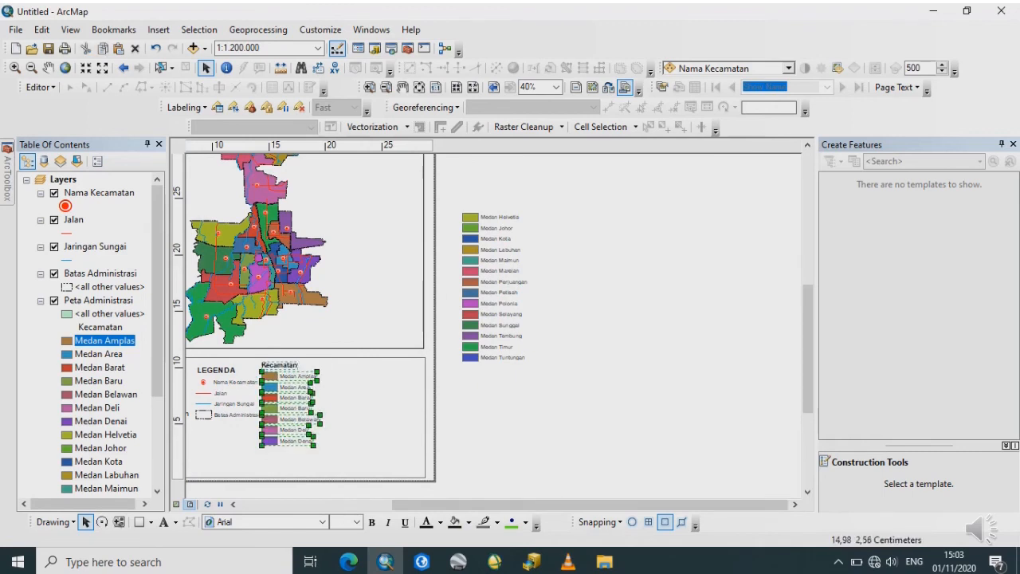
click(363, 421)
- Move the Medan Helvetia, Medan Johor and Medan Kota entries into the lower box, directly beneath Medan Denai
drag(454, 208, 534, 244)
drag(495, 236, 325, 475)
drag(269, 462, 268, 465)
click(363, 421)
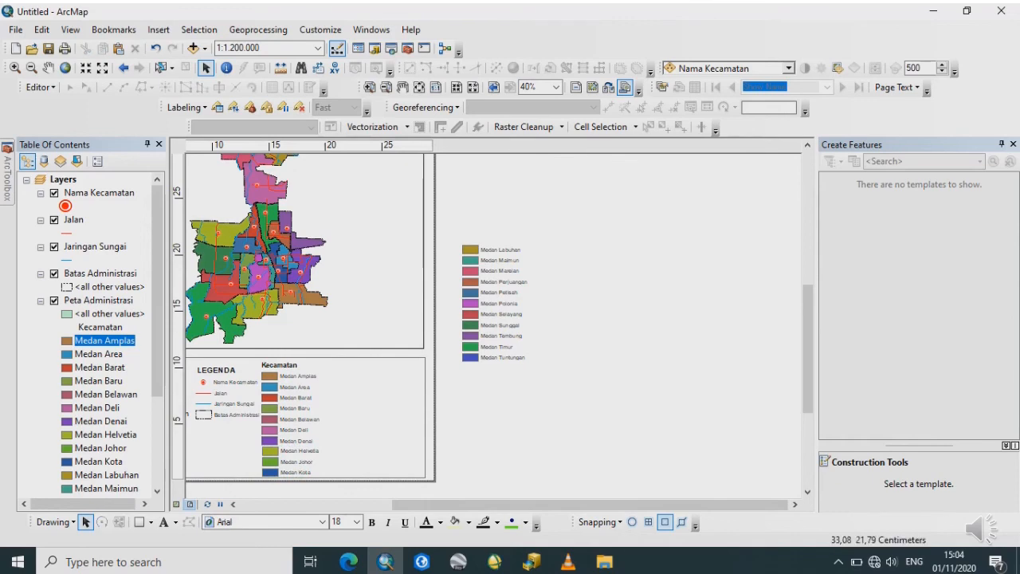
- Place the Medan Labuhan to Medan Tuntungan entries as a second district column in the lower box, and shift the first column slightly toward it
drag(452, 235, 549, 372)
drag(507, 356, 387, 469)
drag(259, 363, 325, 478)
drag(298, 404, 306, 402)
click(496, 435)
- Fine-tune the alignment of the Medan Helvetia, Medan Johor and Medan Kota entries with the rest of the first district column
click(370, 87)
drag(264, 362, 451, 483)
click(206, 68)
drag(271, 384, 333, 471)
drag(335, 464, 333, 465)
click(749, 378)
- Replace the placeholder text near the scale with Sistem Koordinat Referensi, adding Sistem Grid : Grids Geografis dan UTM, Datum : WGS 1984 and Zone UTM : 47 N
click(402, 88)
click(419, 88)
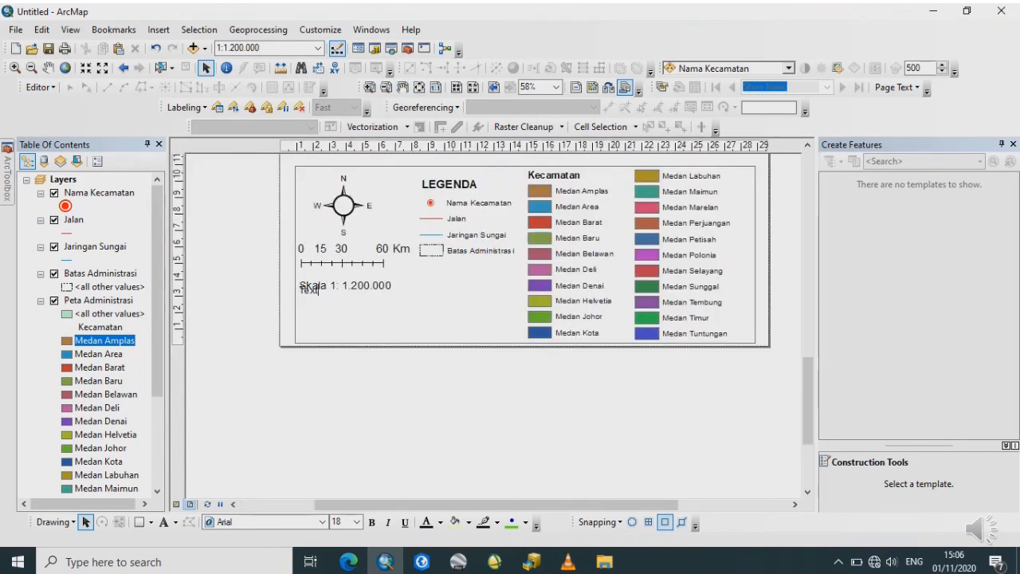
double_click(309, 290)
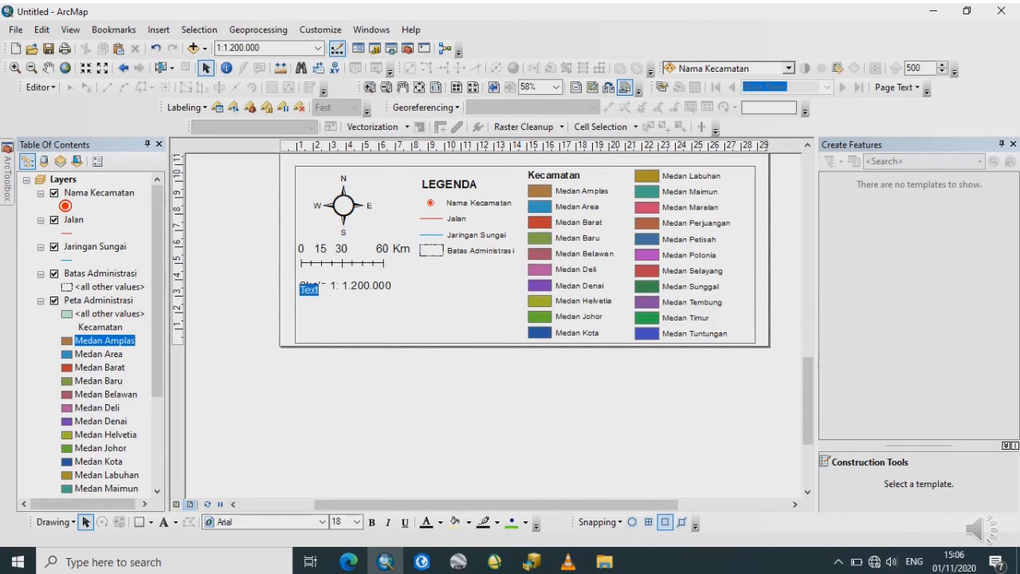
click(309, 290)
drag(313, 290, 306, 290)
click(308, 301)
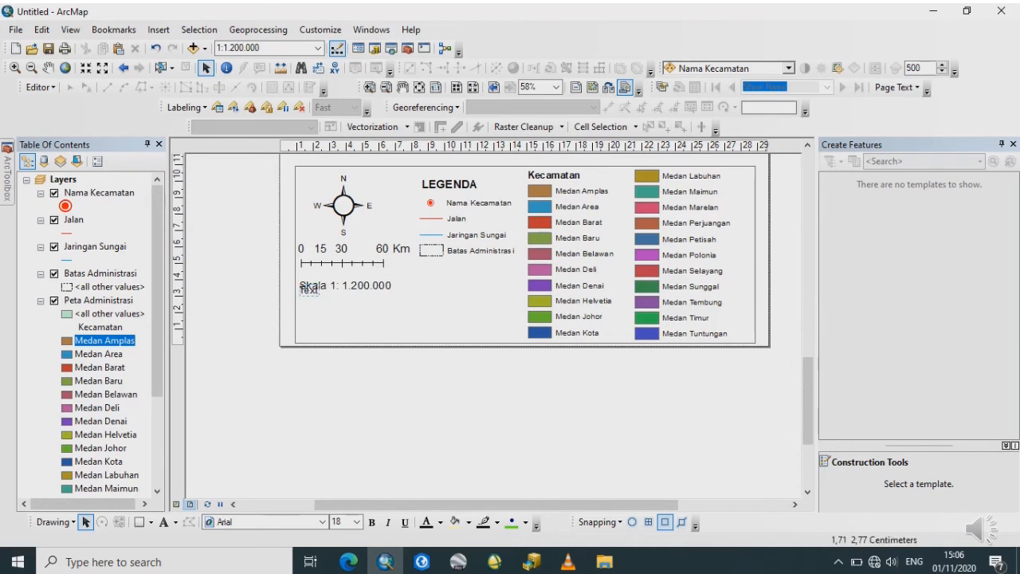
double_click(310, 290)
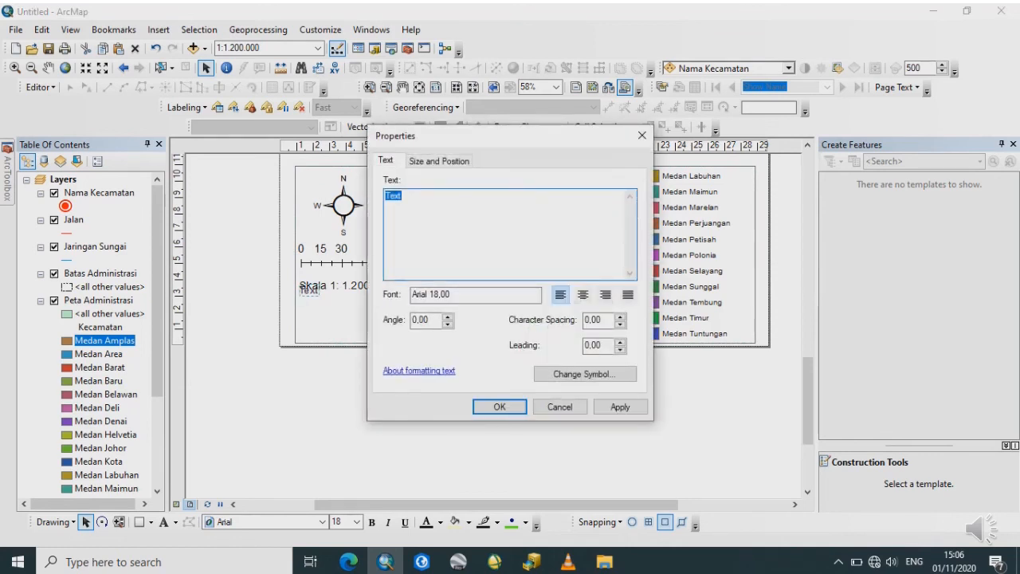
key(BackSpace)
text(s)
key(BackSpace)
key(Caps_Lock)
text(S)
key(Caps_Lock)
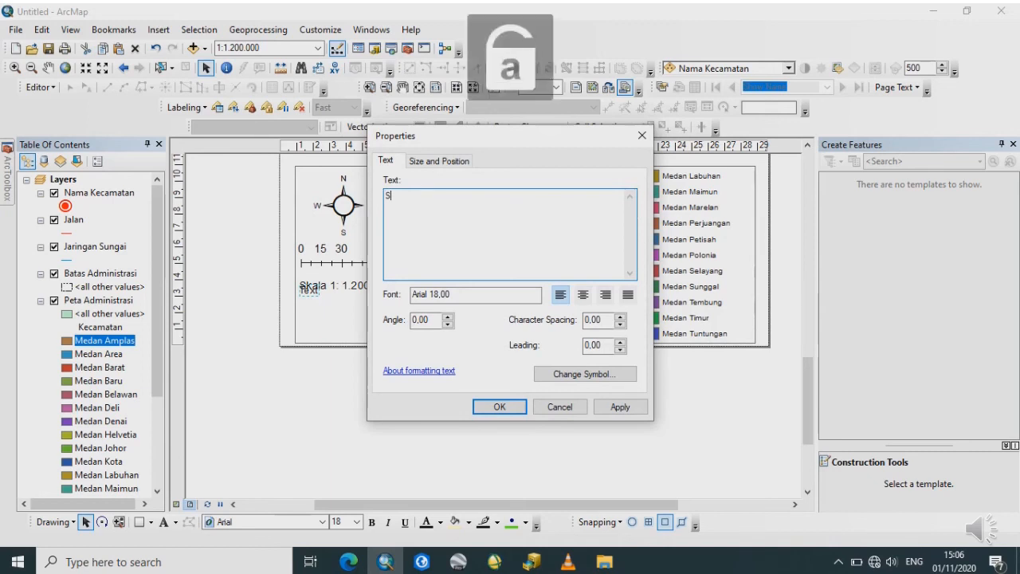
text(istem)
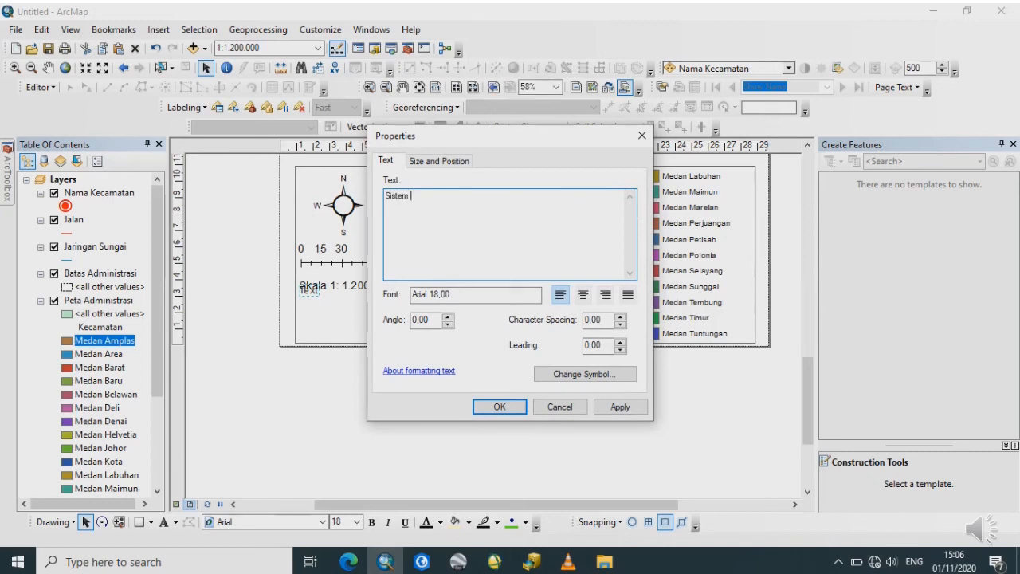
key(Caps_Lock)
text(K)
key(Caps_Lock)
text(oordinat)
key(Caps_Lock)
text(R)
key(Caps_Lock)
text(e)
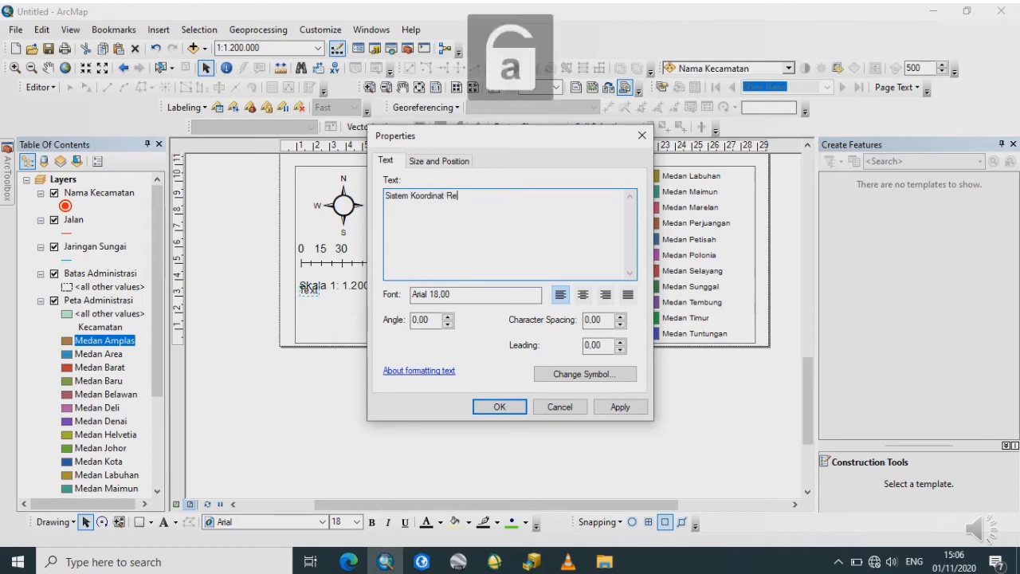
text(ferensi)
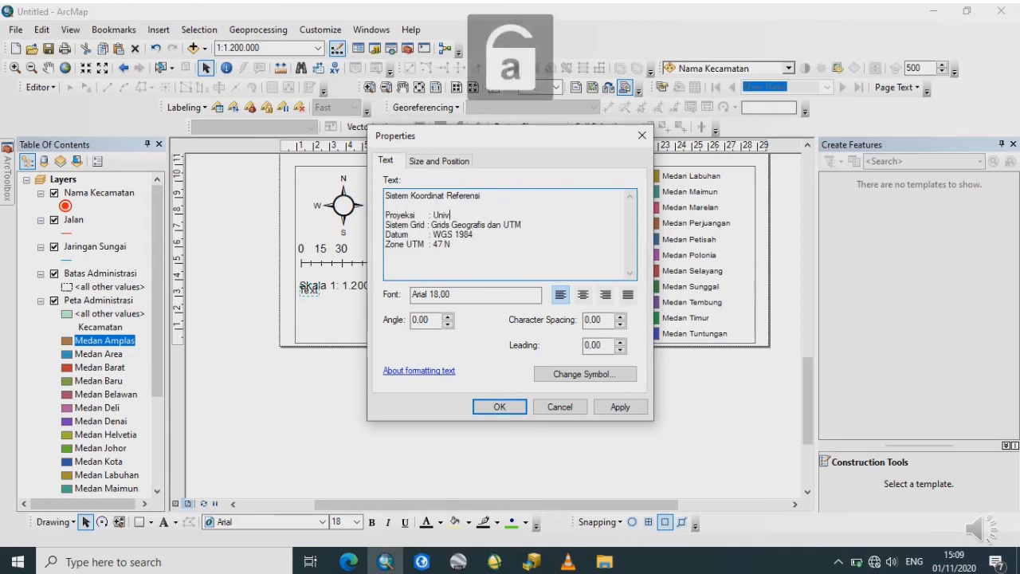
- Complete the Proyeksi line of the coordinate reference text as Universal Transverese Mecator and apply the text
text(versa)
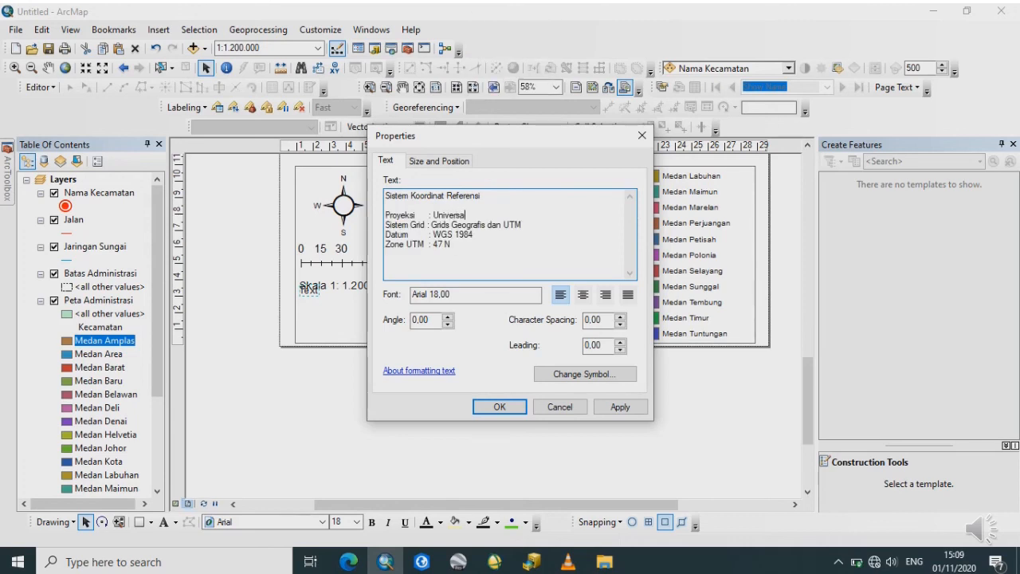
text(l T)
key(Caps_Lock)
text(ransverese)
key(Caps_Lock)
text(M)
key(Caps_Lock)
text(ec)
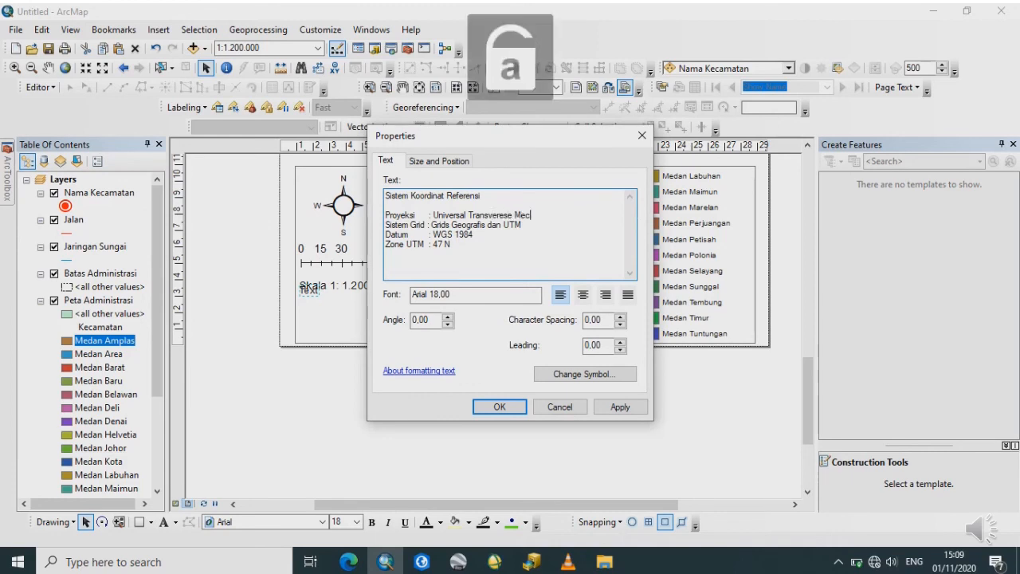
text(ator)
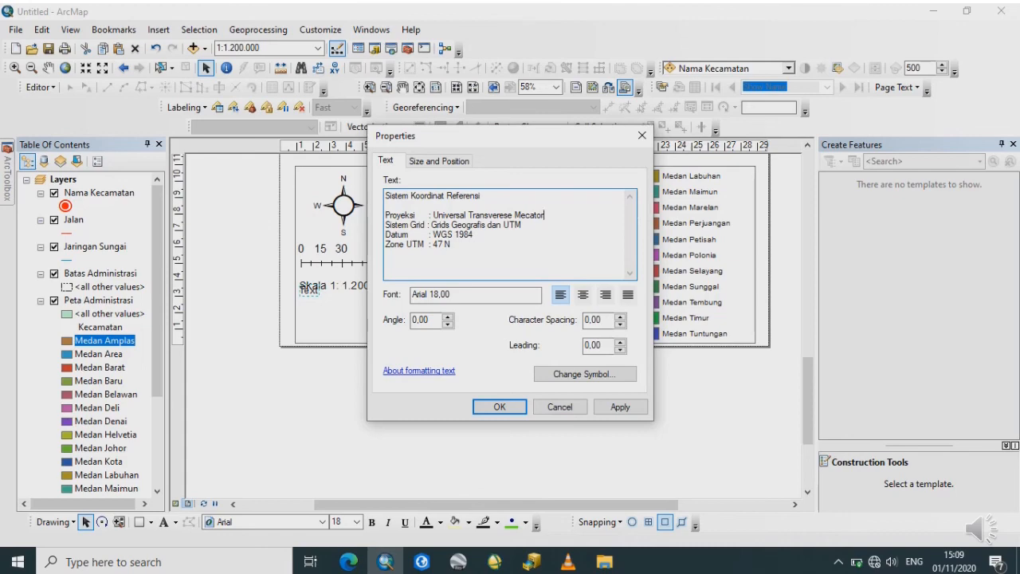
click(499, 406)
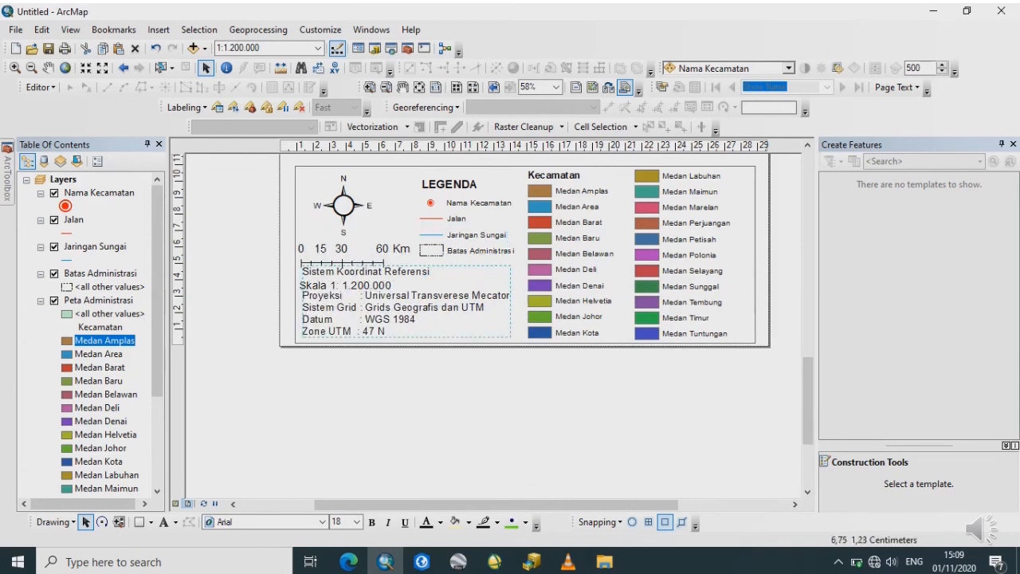
- Set the font size of the coordinate reference text block to 16
click(375, 329)
click(382, 320)
click(356, 522)
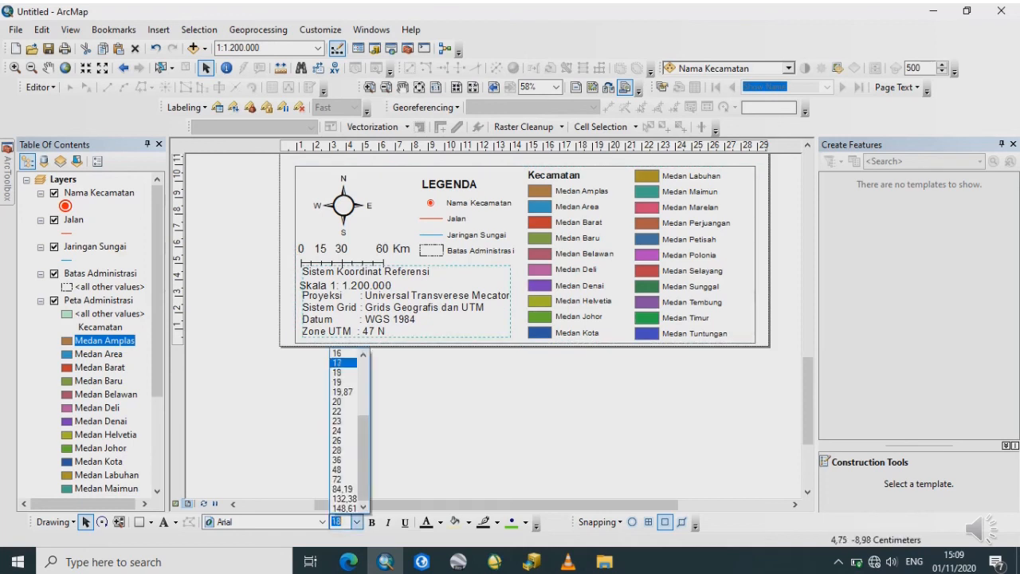
click(342, 352)
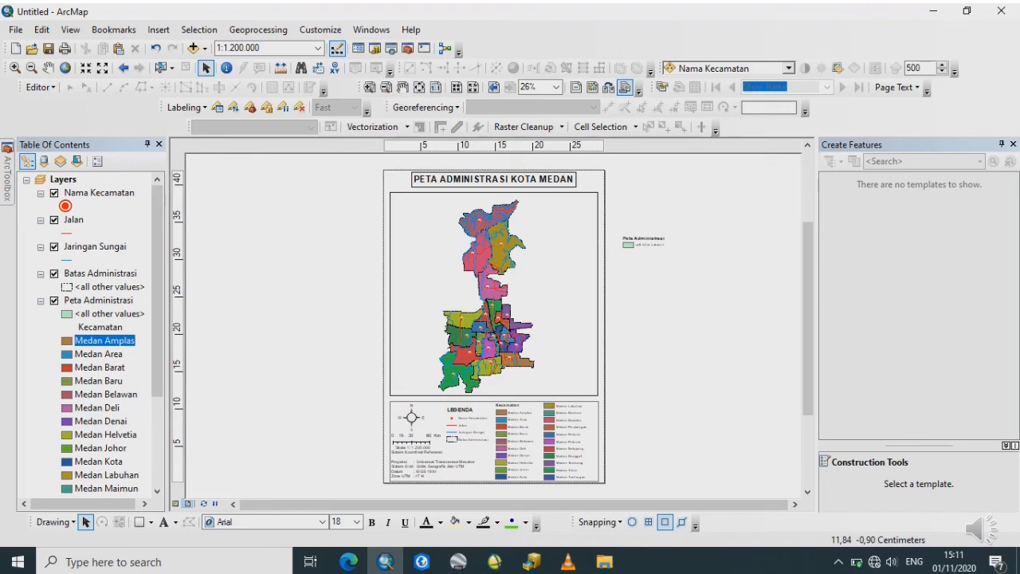
- Add a graticule to the map data frame, shown as graticule and labels with parallels and meridians every 1 degree
click(568, 355)
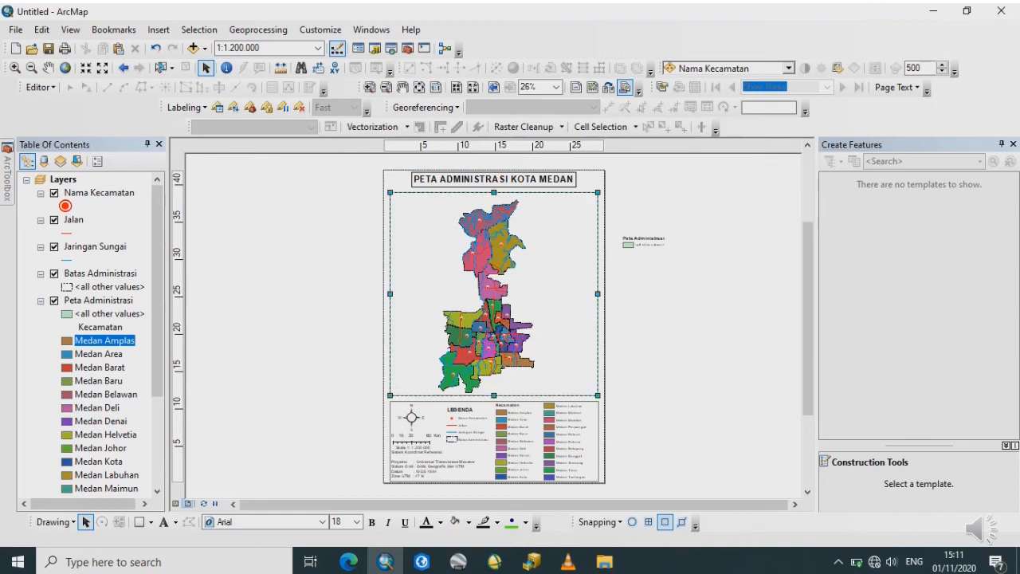
right_click(568, 355)
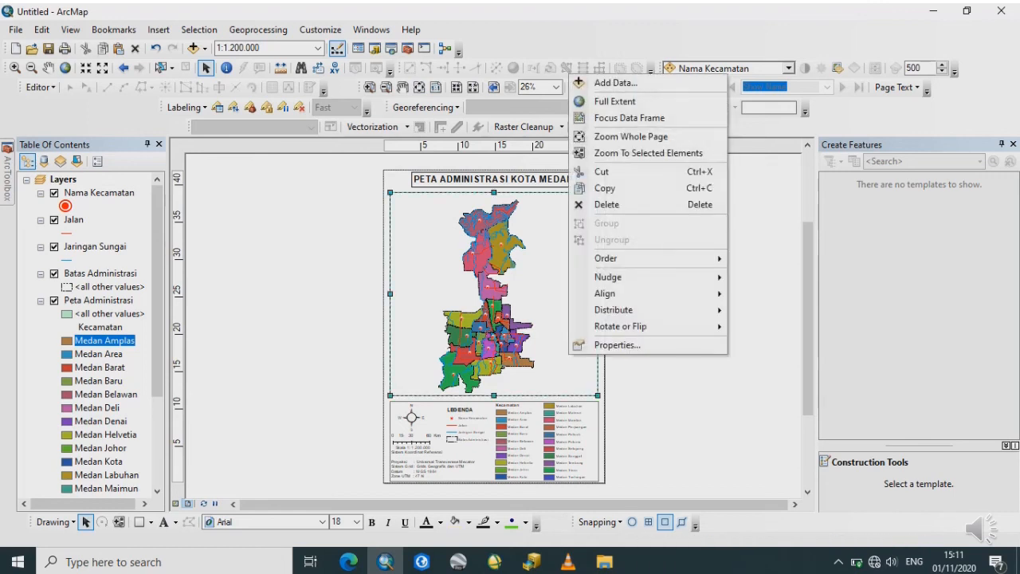
click(617, 345)
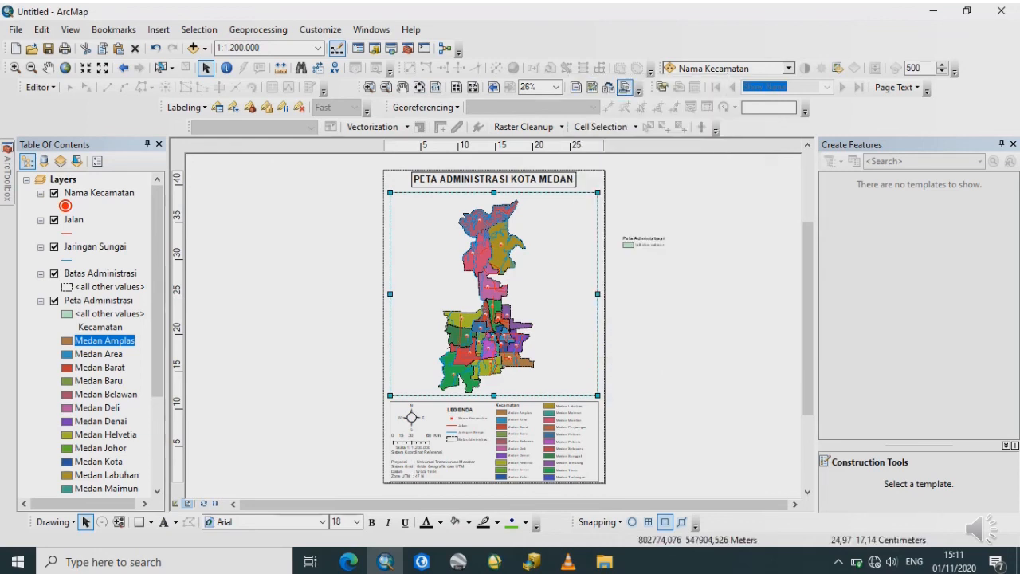
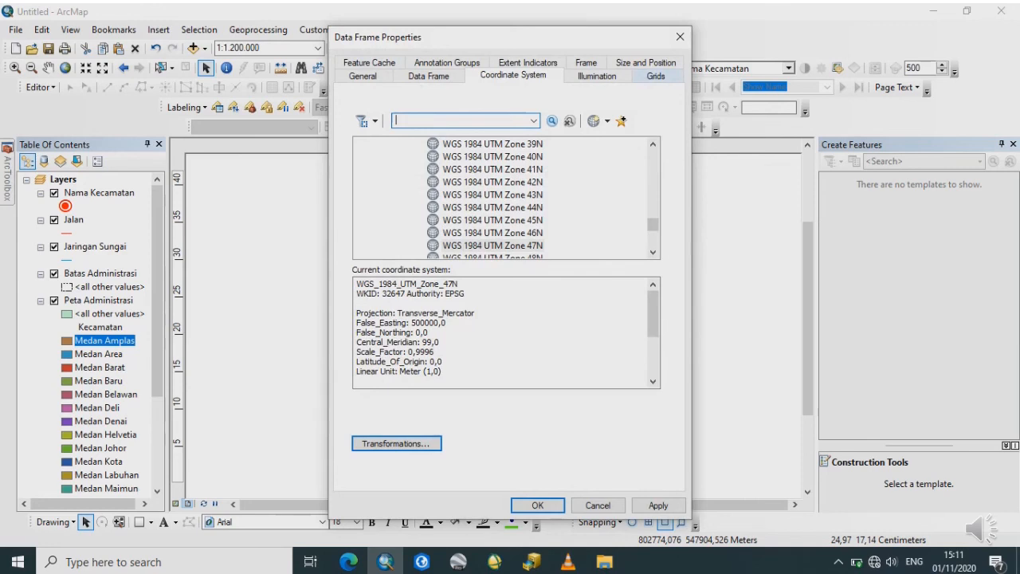
click(655, 76)
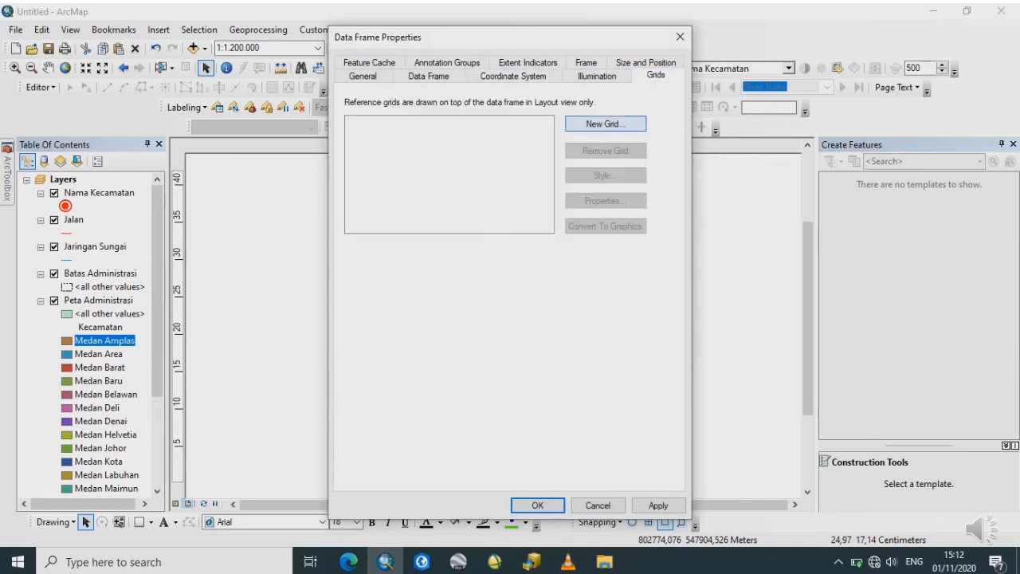
click(605, 124)
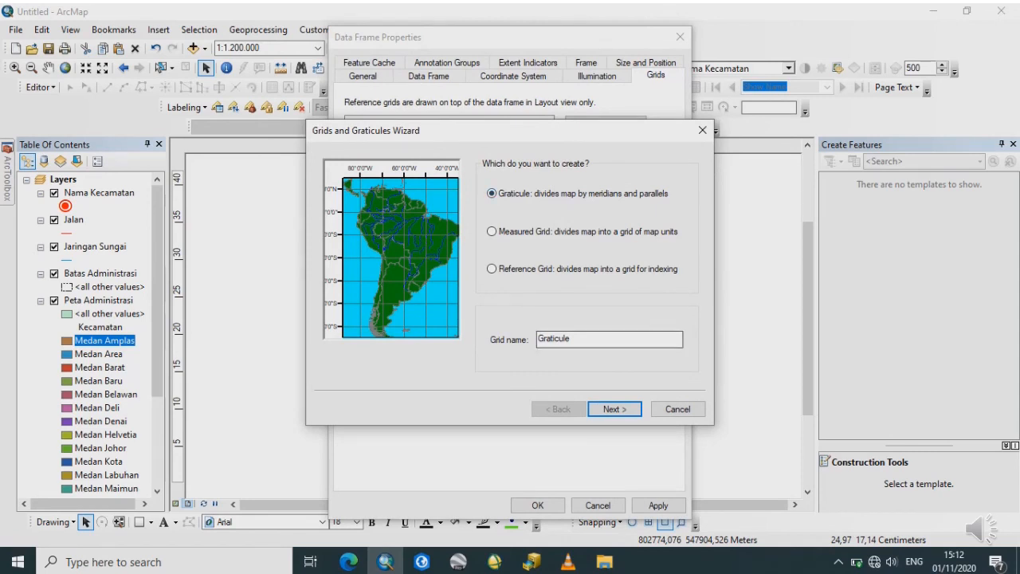
key(Return)
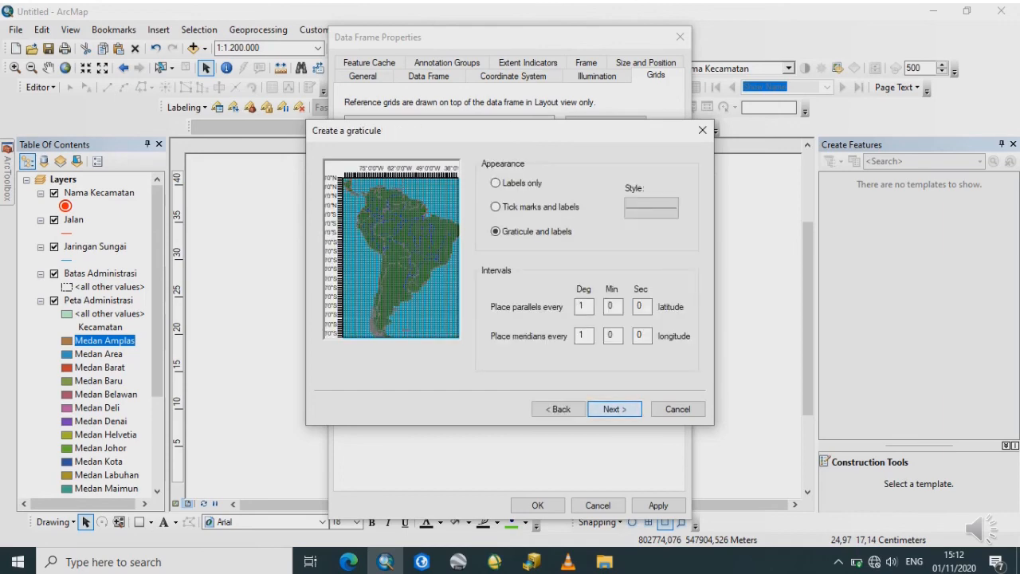
key(Return)
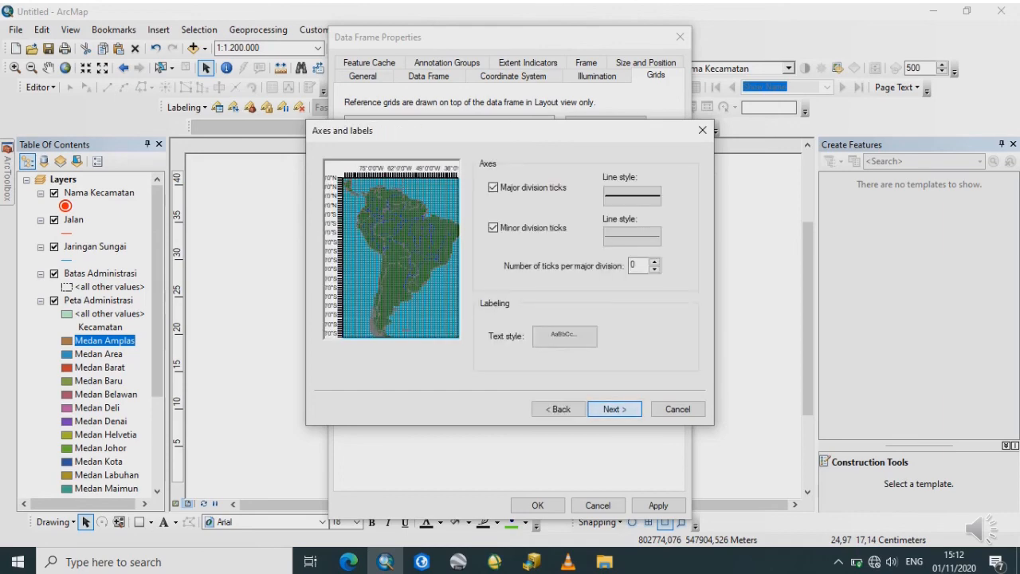
key(Return)
key(Return)
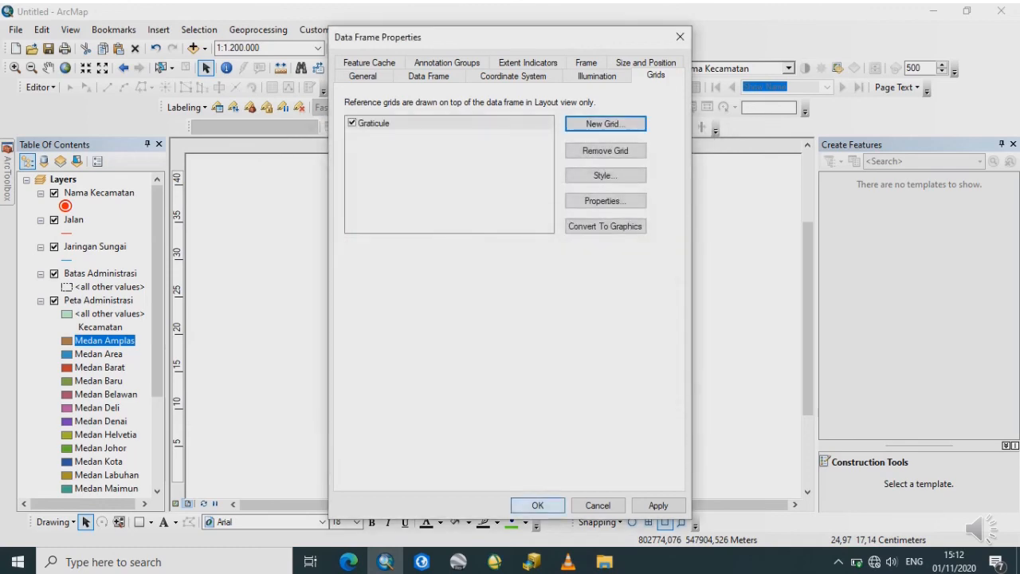
click(520, 505)
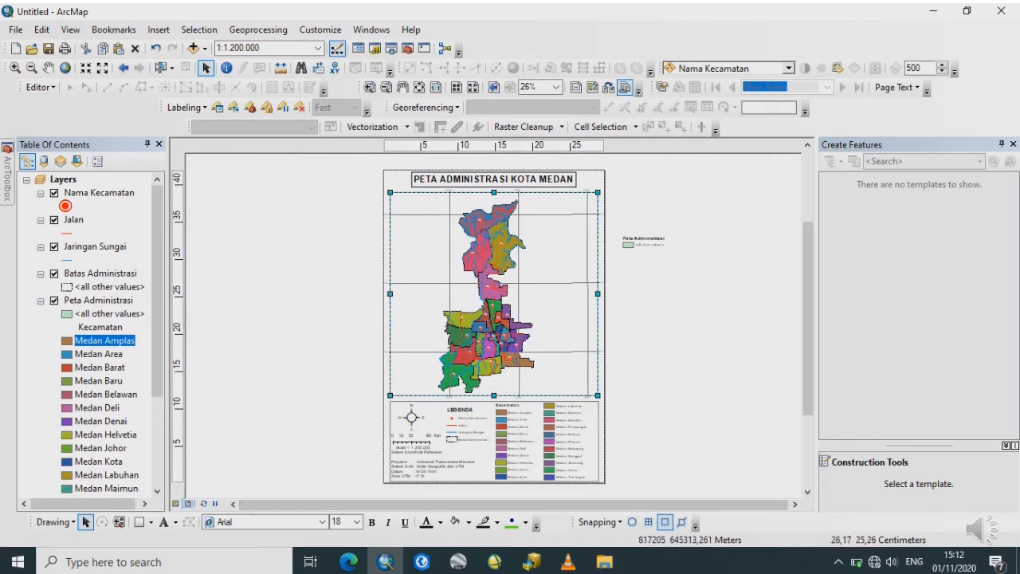
- Add a Measured Grid to the same data frame, stored as a fixed grid that updates with the data frame
right_click(566, 365)
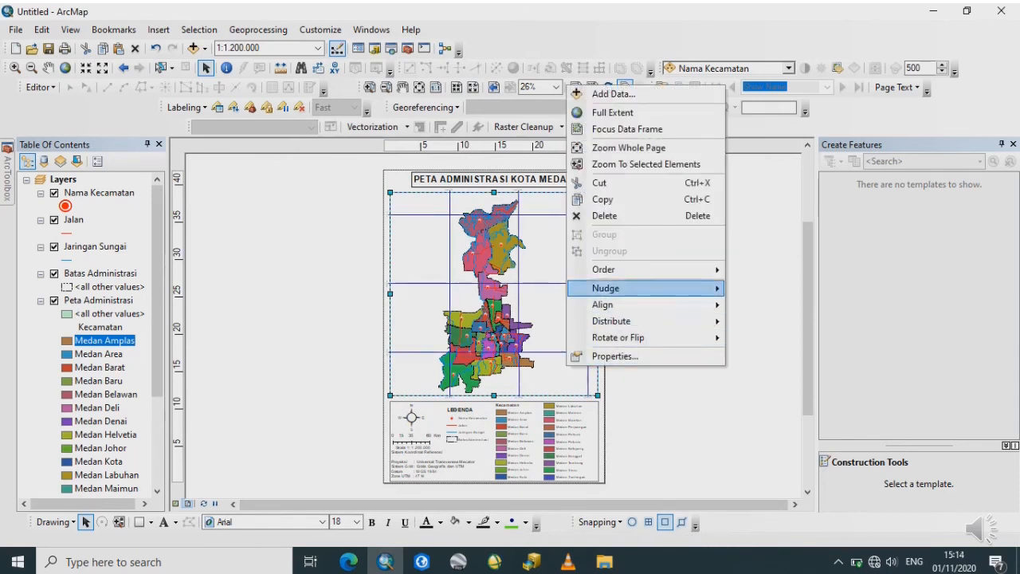
click(625, 356)
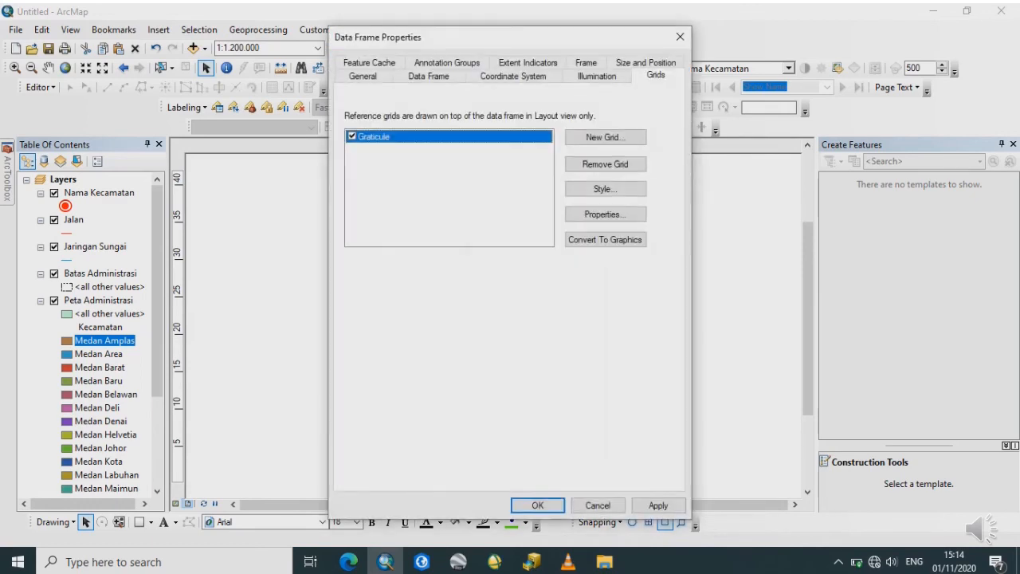
click(604, 137)
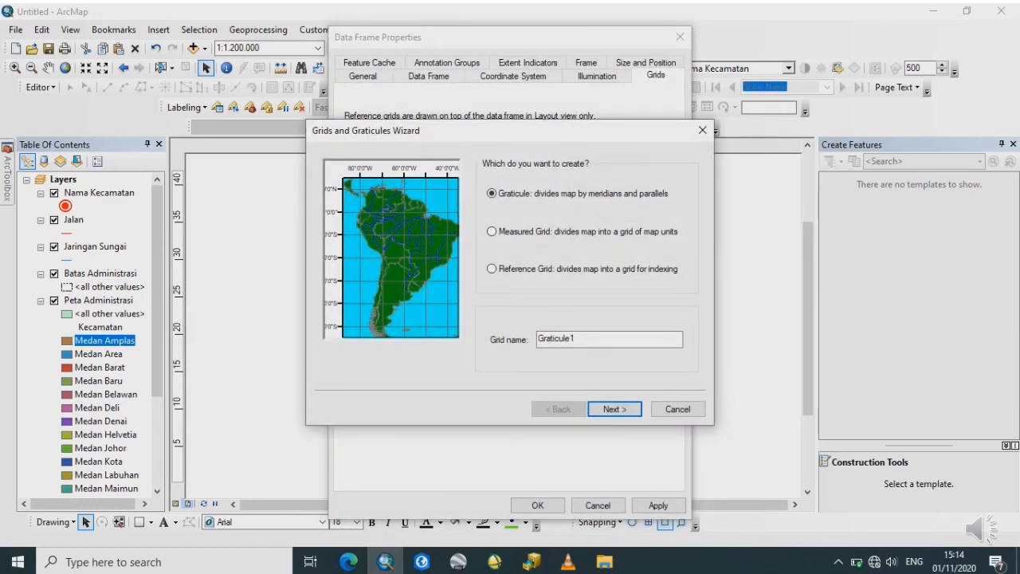
click(492, 232)
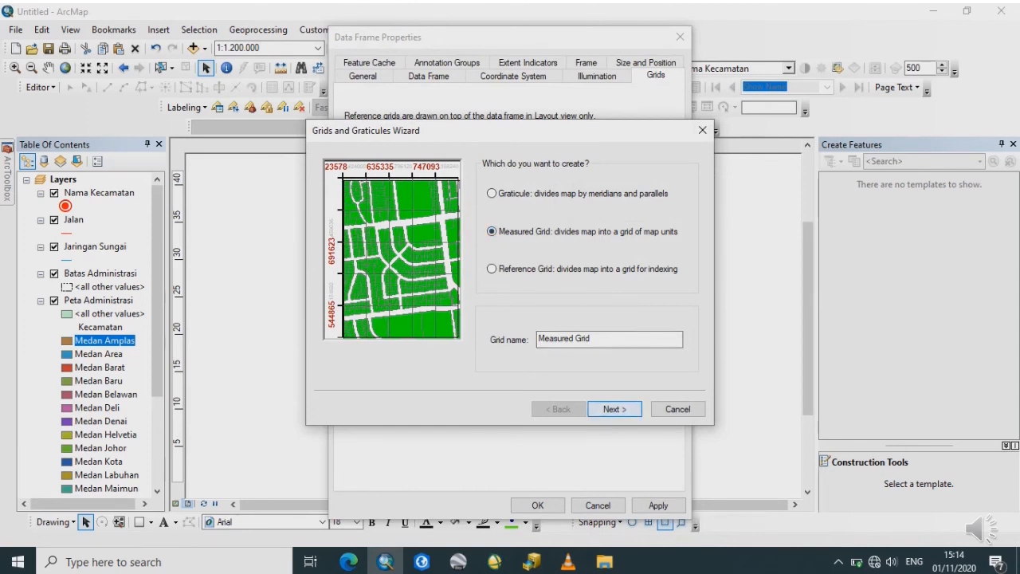
key(Return)
key(Return)
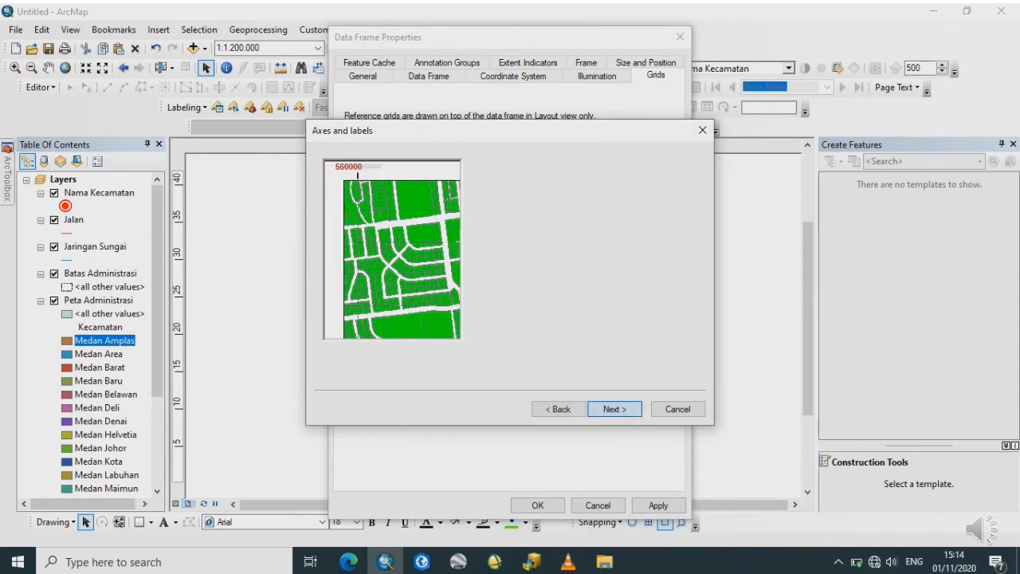
key(Return)
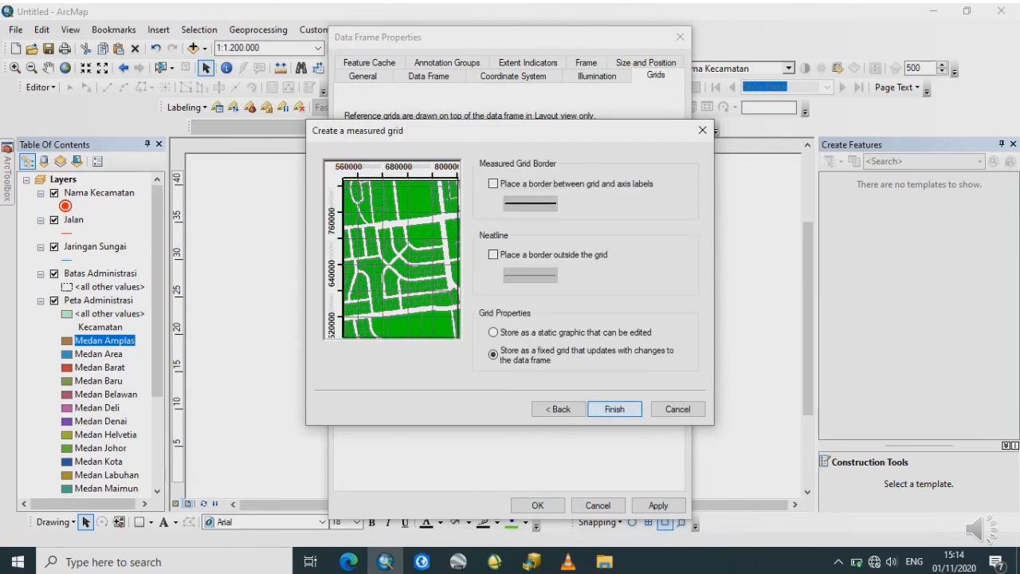
key(Return)
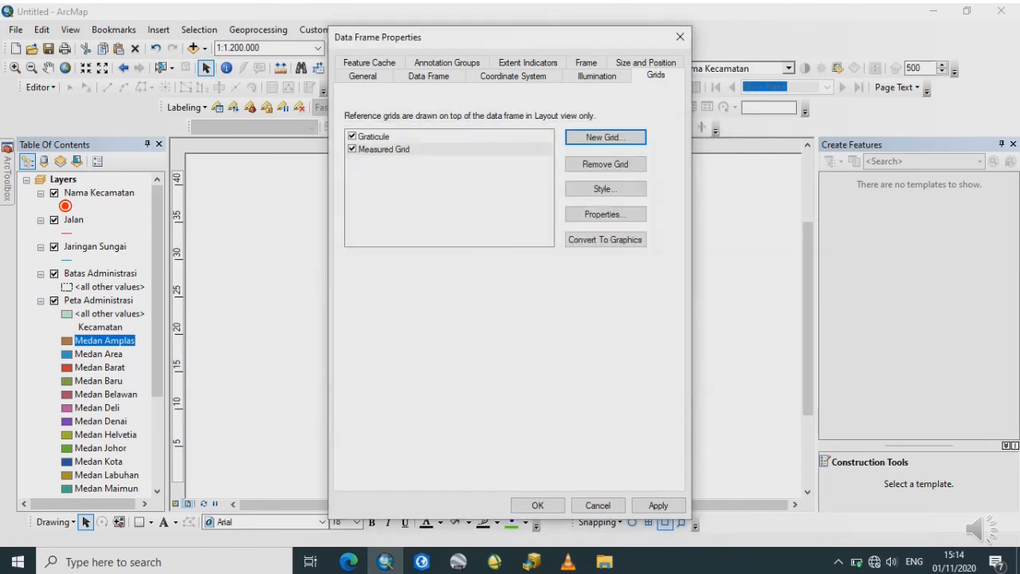
click(537, 505)
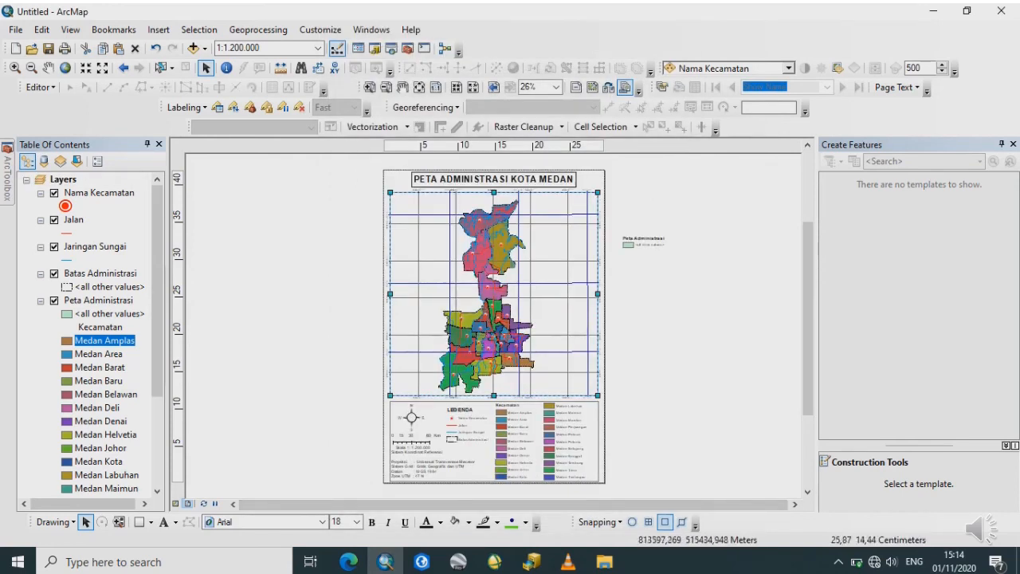
double_click(571, 375)
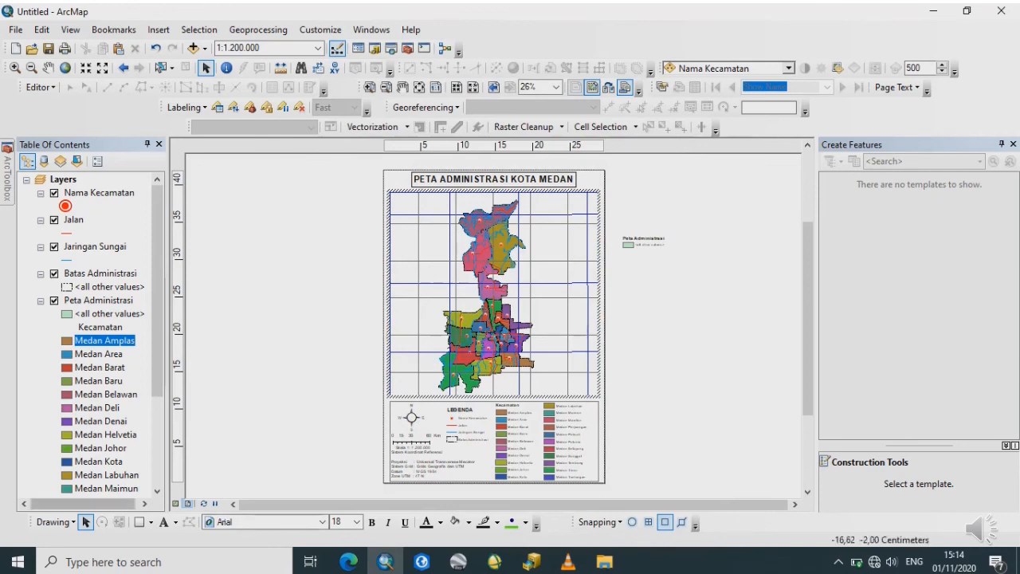
click(791, 308)
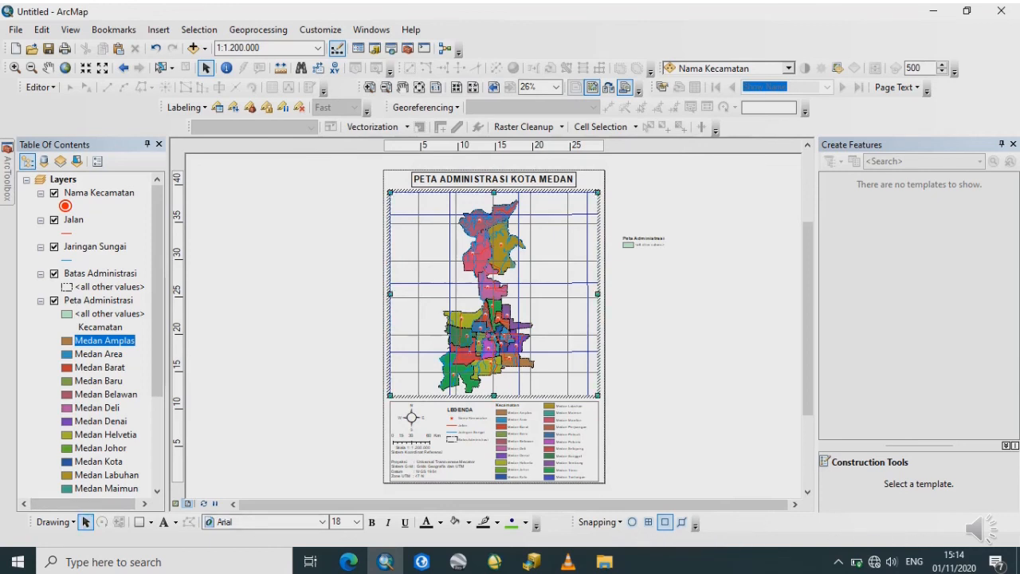
click(790, 308)
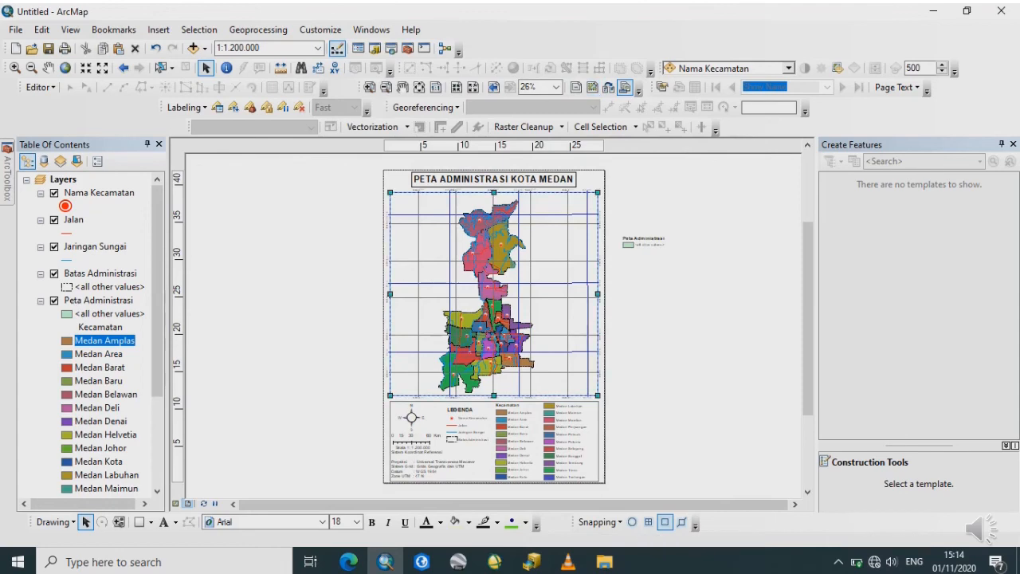
- Change the Measured Grid's line display to a grid of ticks and apply it to the map data frame
right_click(535, 340)
click(585, 328)
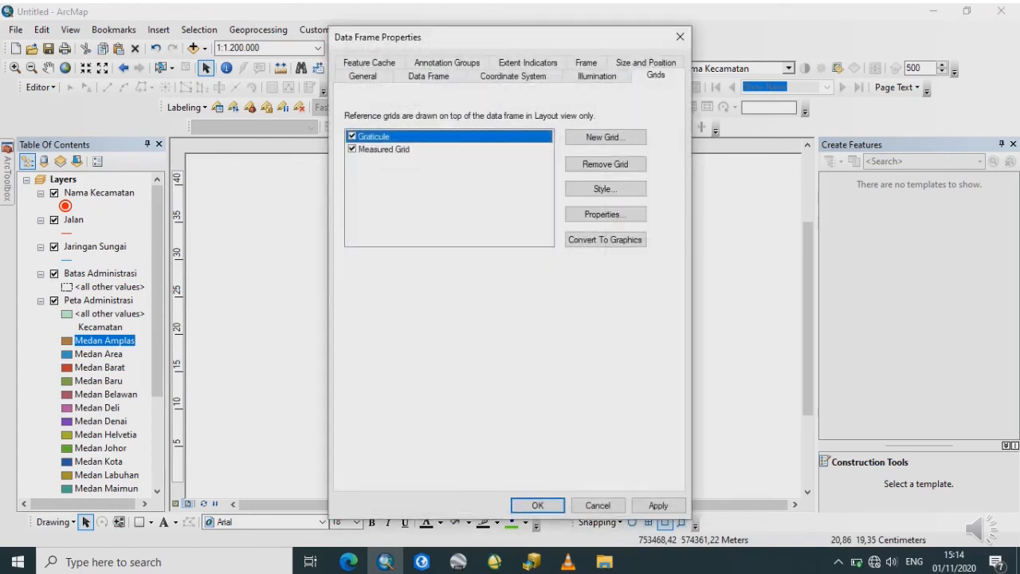
click(605, 214)
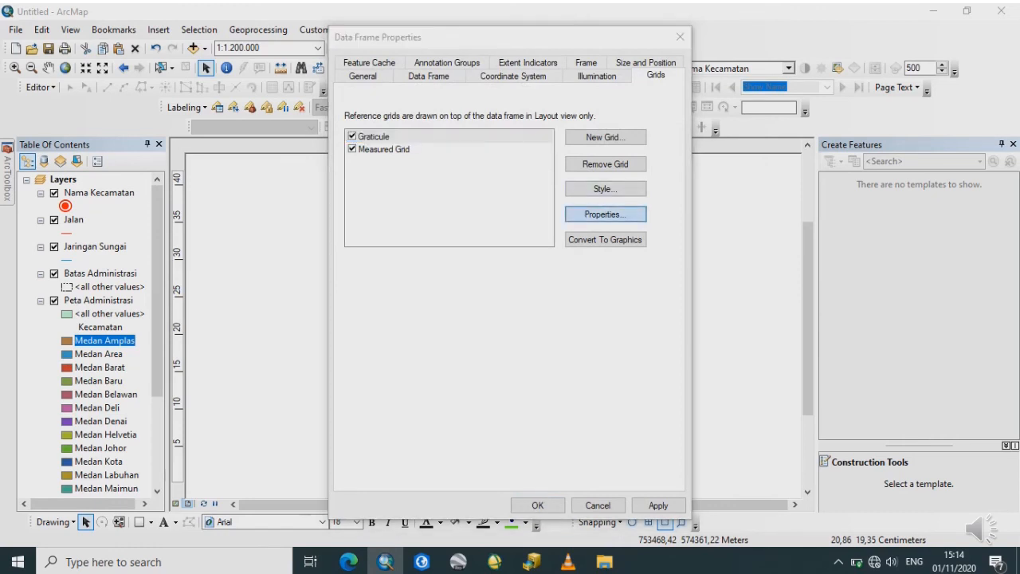
click(658, 86)
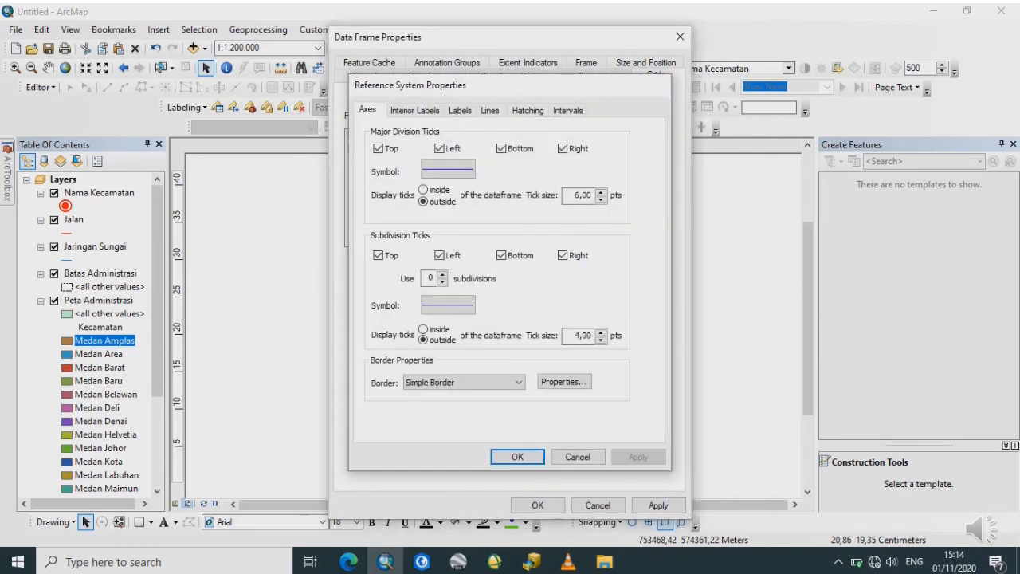
click(384, 150)
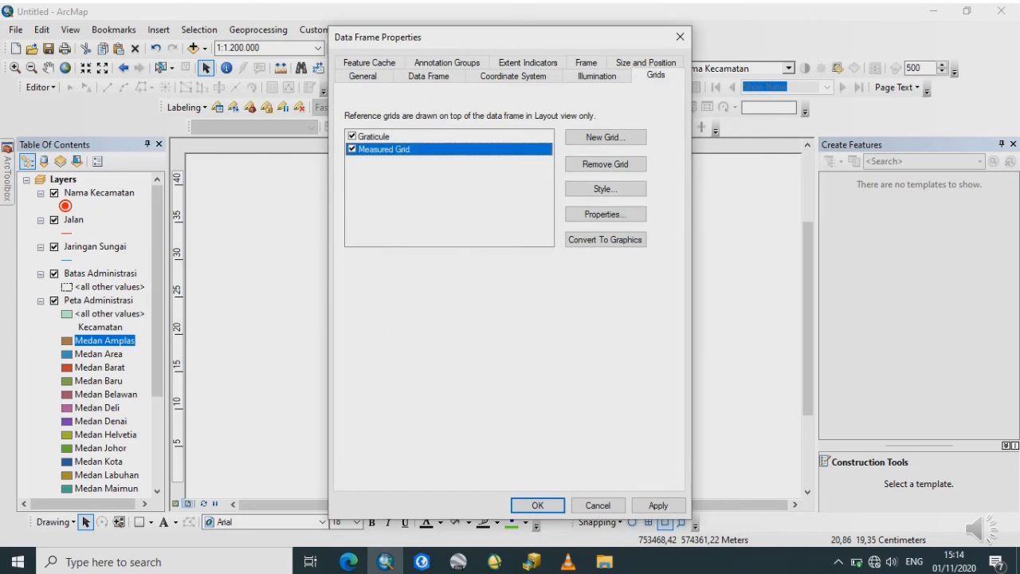
click(605, 214)
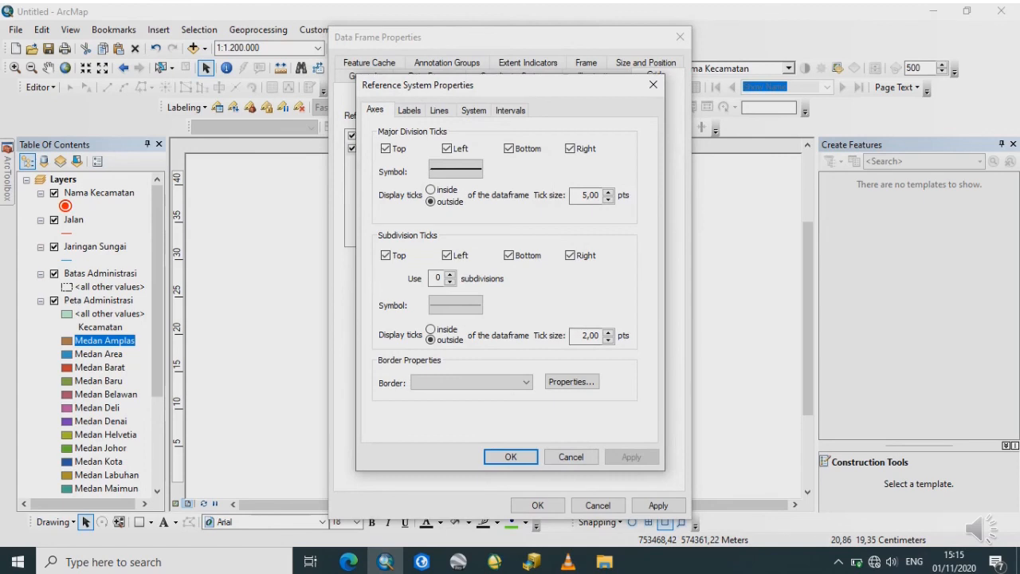
click(409, 110)
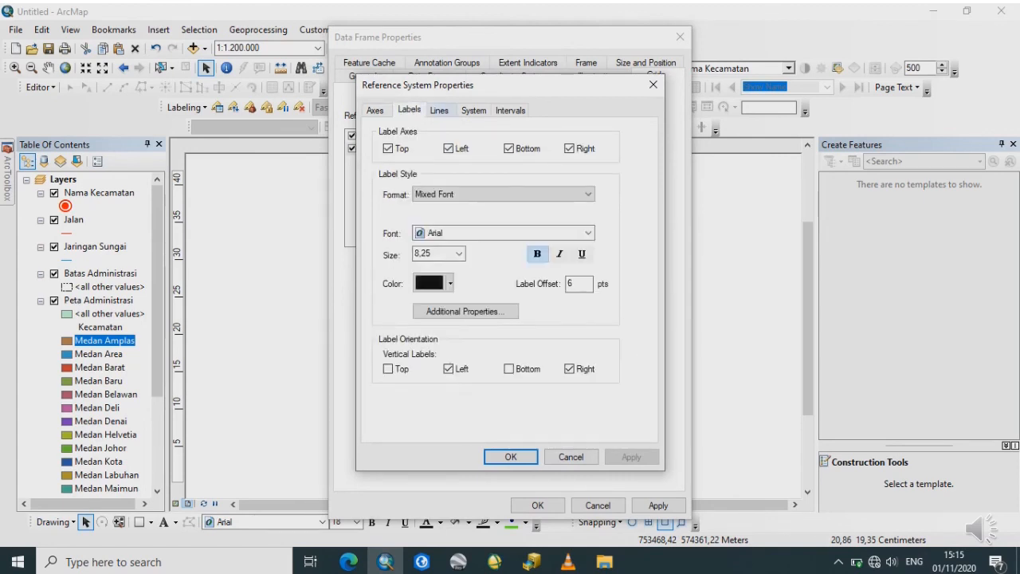
click(439, 110)
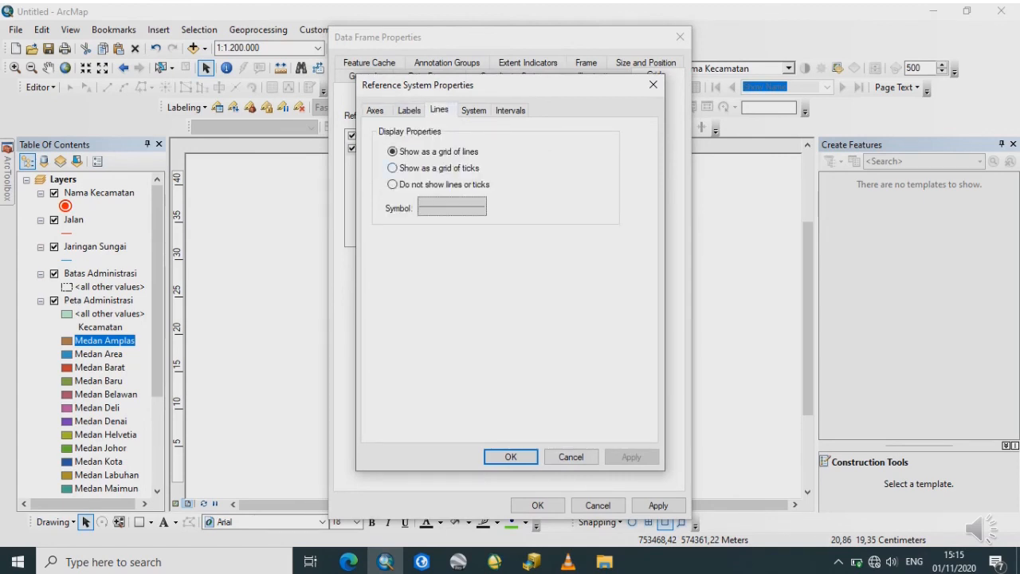
click(393, 168)
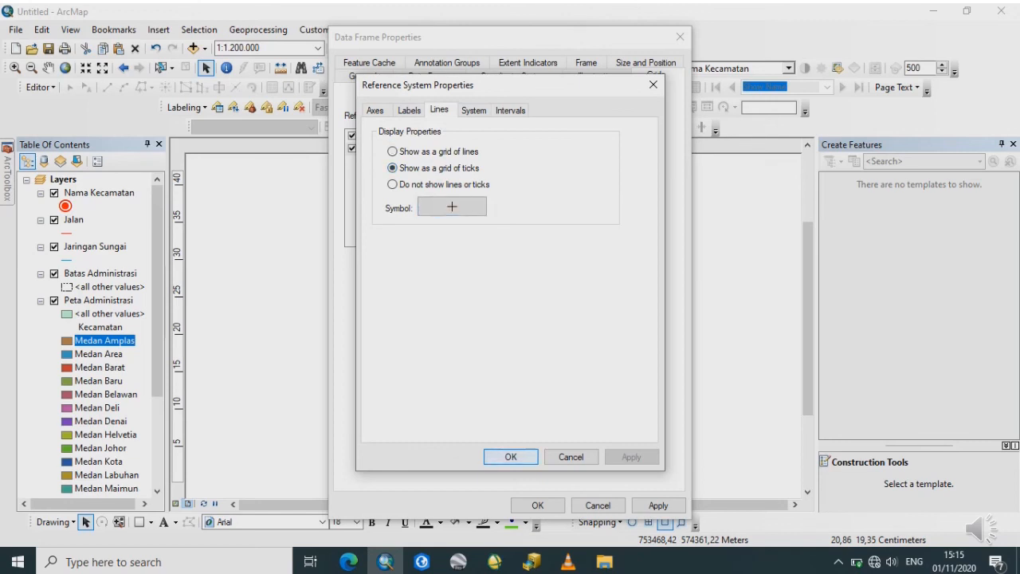
key(Return)
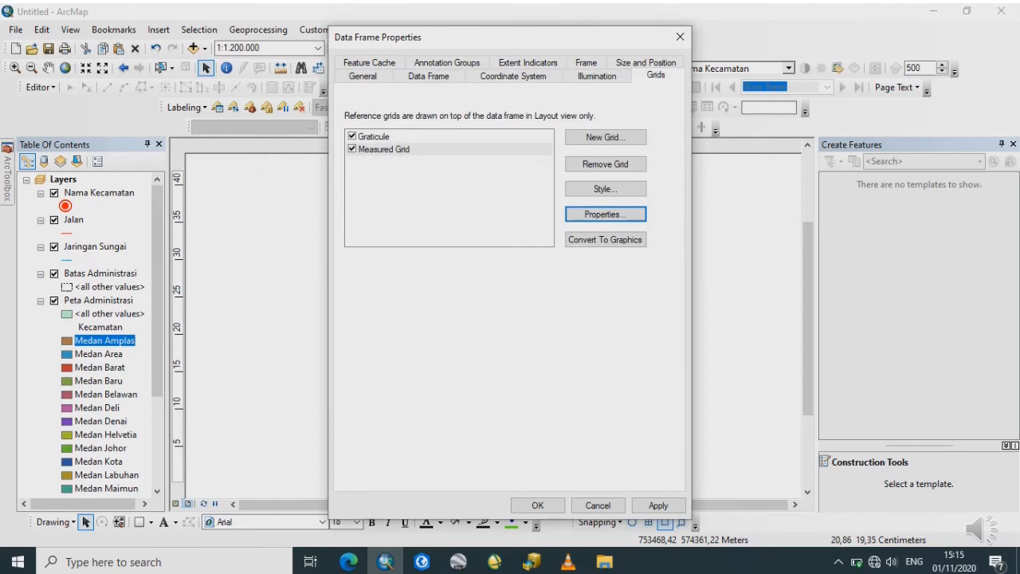
click(537, 506)
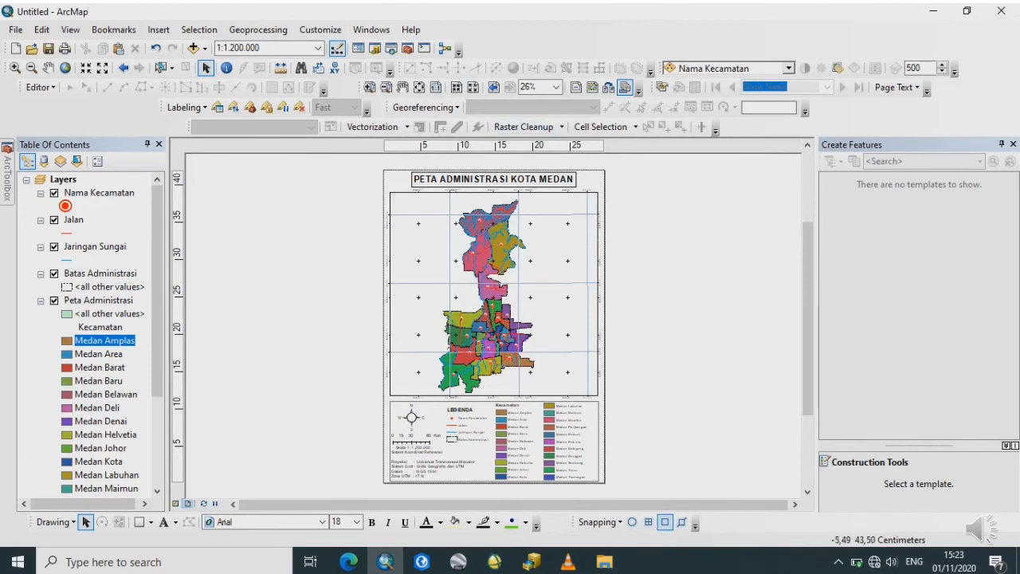
- Insert a new data frame and shrink it to a small frame over the lower-right part of the main map
click(159, 30)
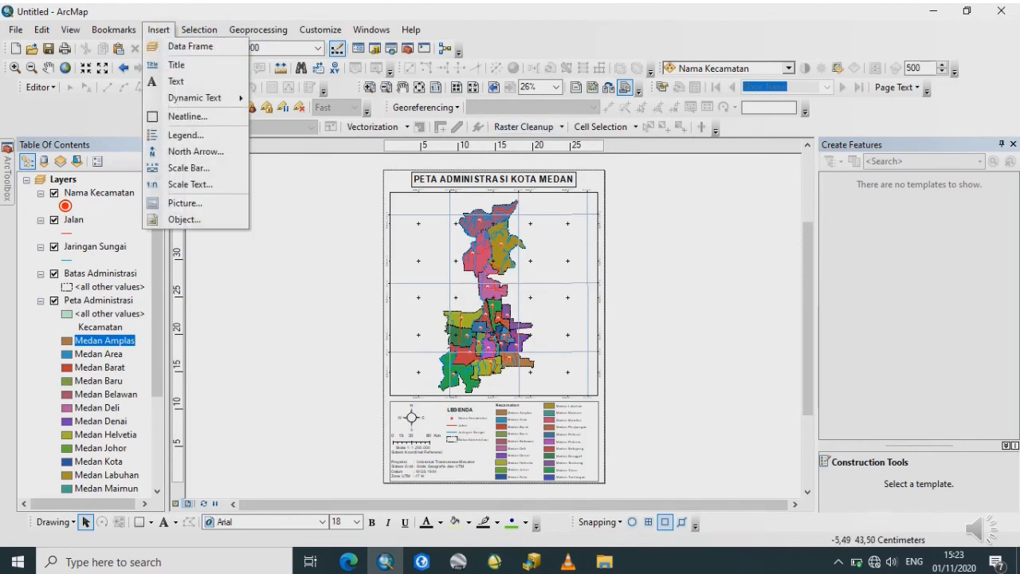
click(191, 46)
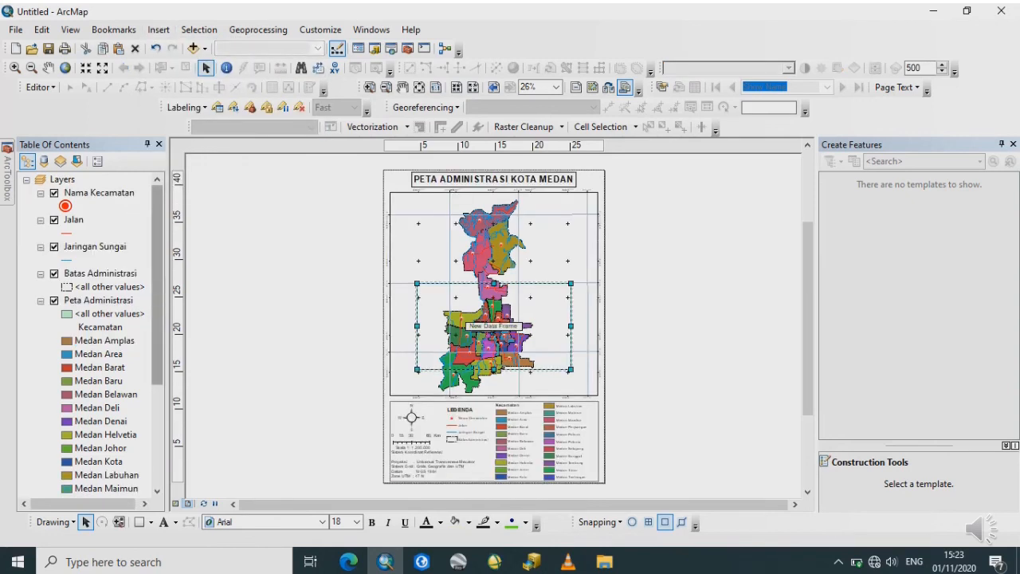
drag(157, 284, 157, 386)
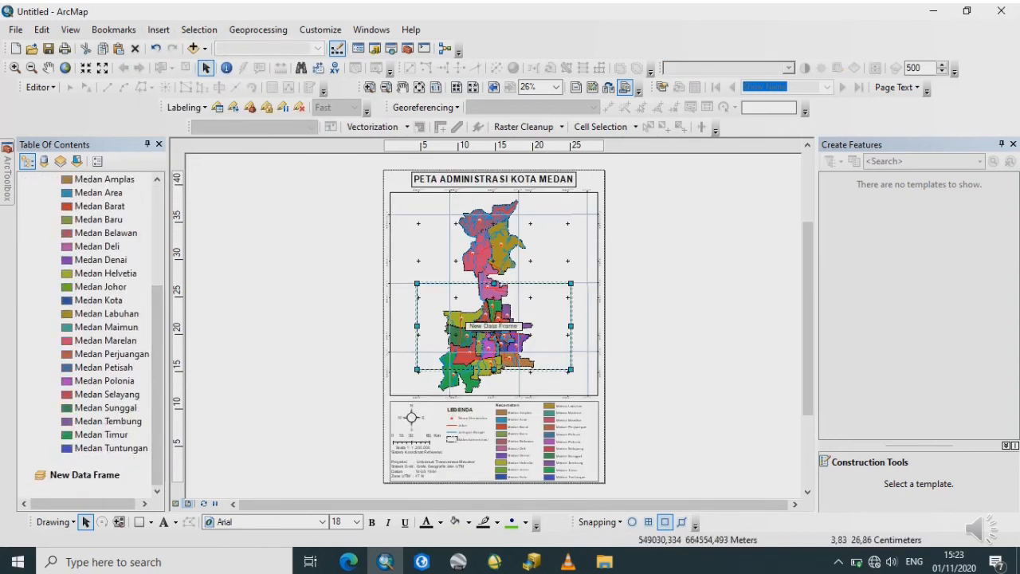
drag(417, 283, 500, 303)
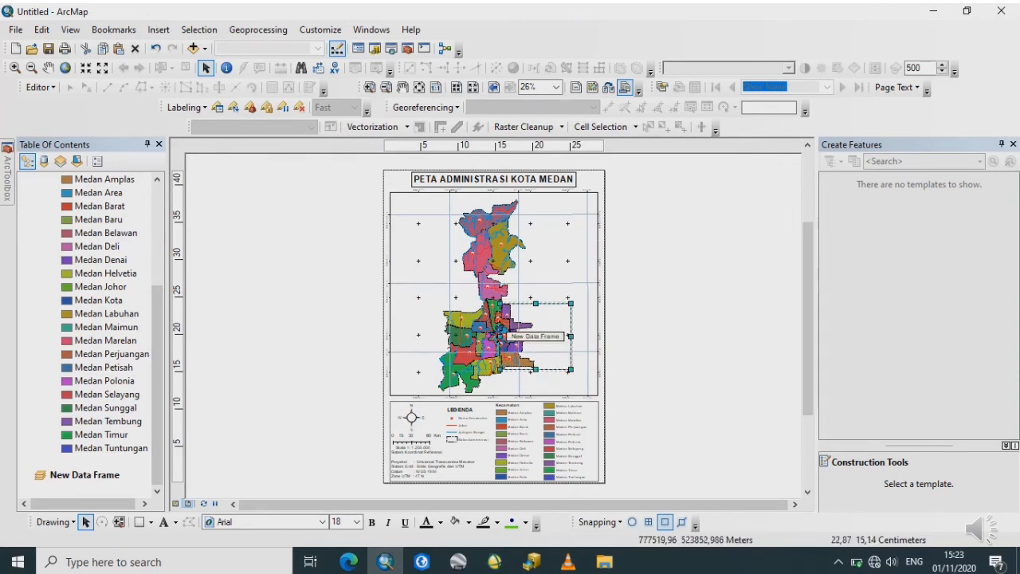
- Fit the new data frame into the main map's lower-right corner and add INDONESIA_KAB.shp from the SHP_Indonesia_kabupaten folder to it
drag(562, 361, 588, 380)
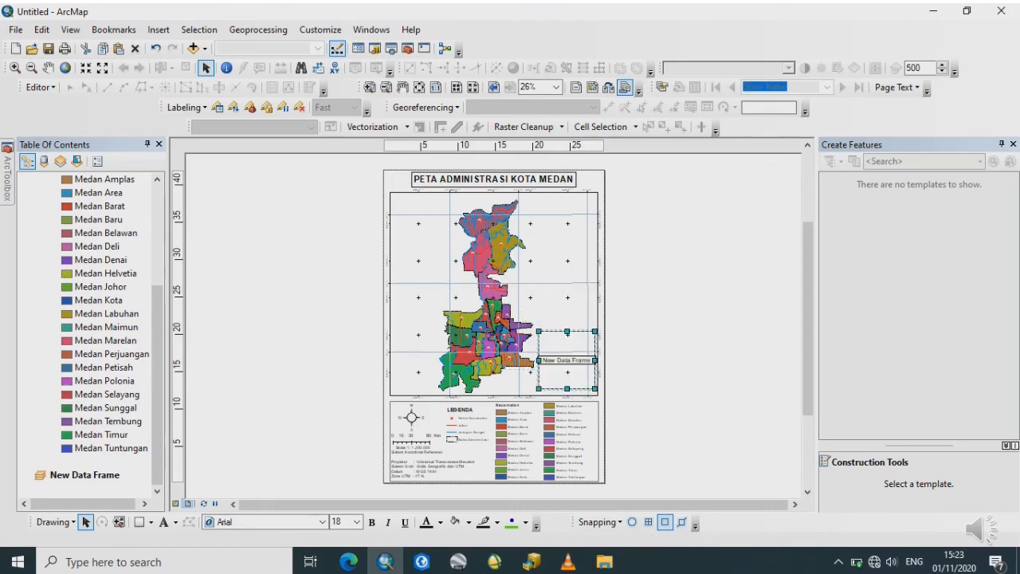
click(621, 394)
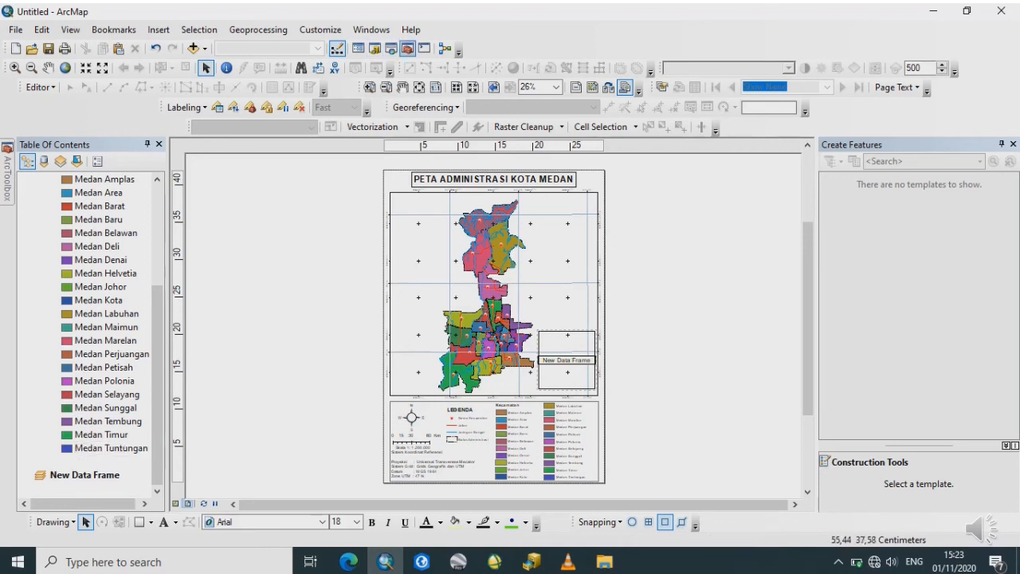
click(376, 48)
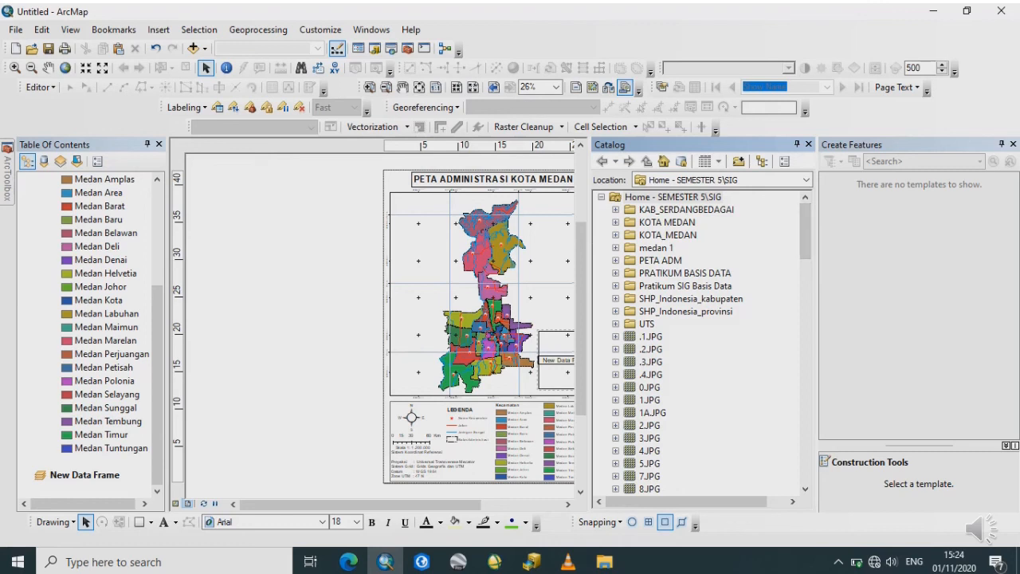
click(615, 299)
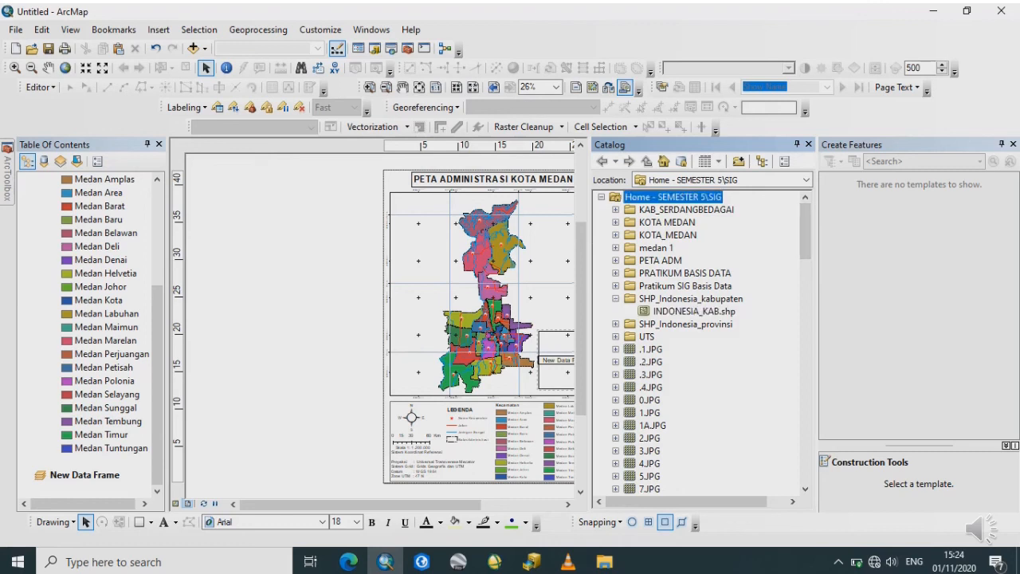
drag(693, 311, 96, 476)
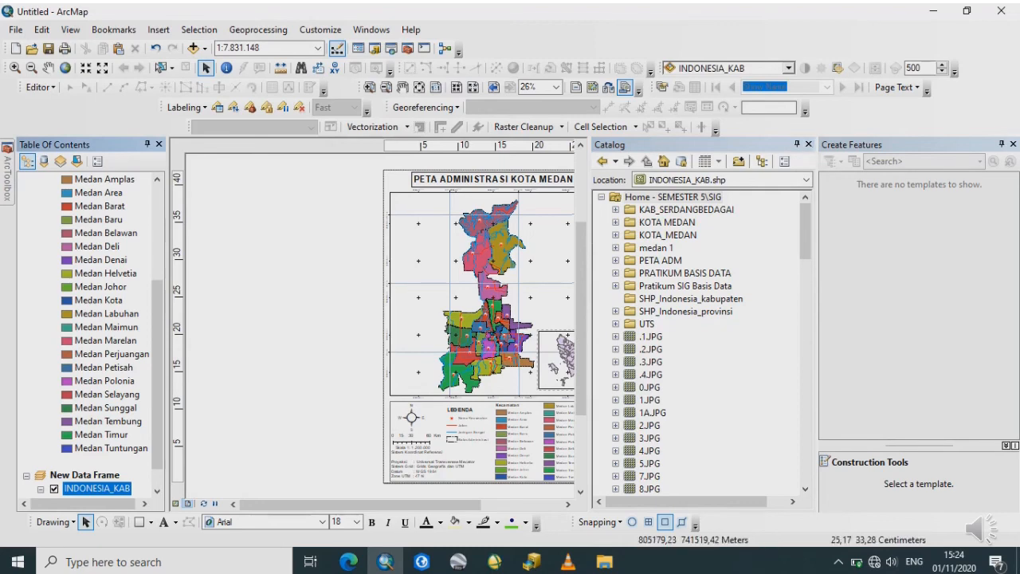
click(1013, 144)
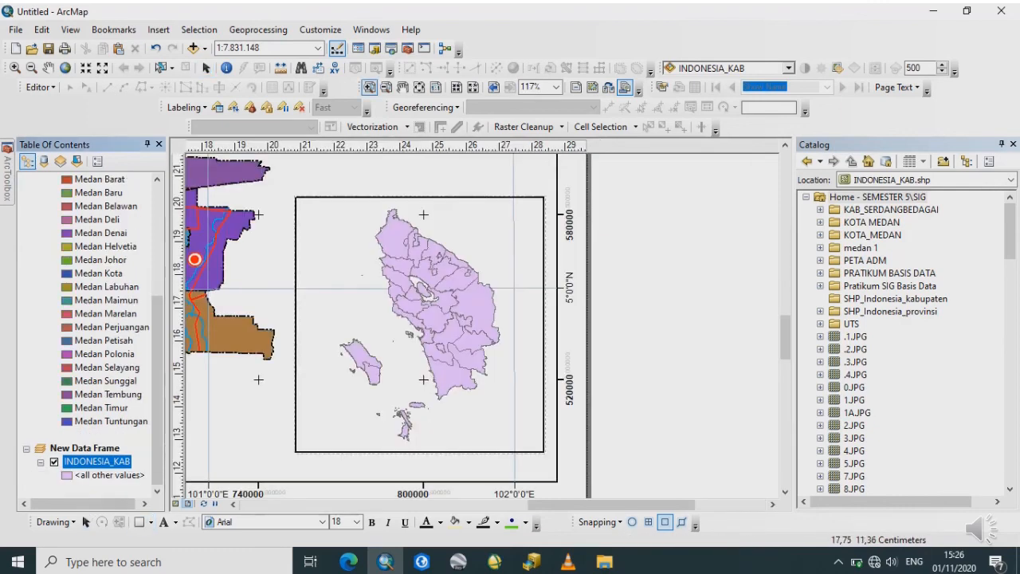
- Look up the ID of the Kota MEDAN record in the INDONESIA_KAB attribute table
right_click(97, 462)
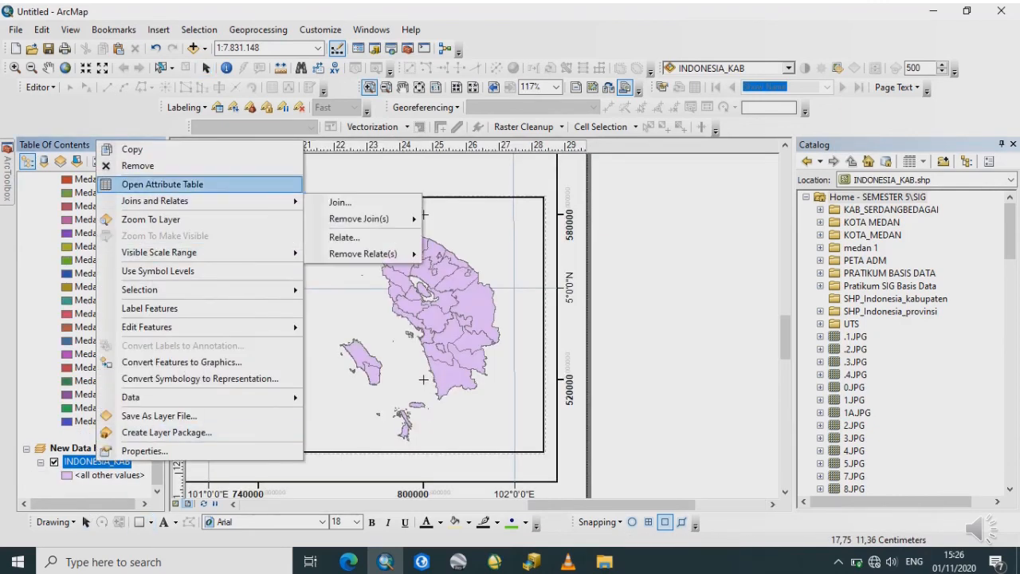
click(194, 259)
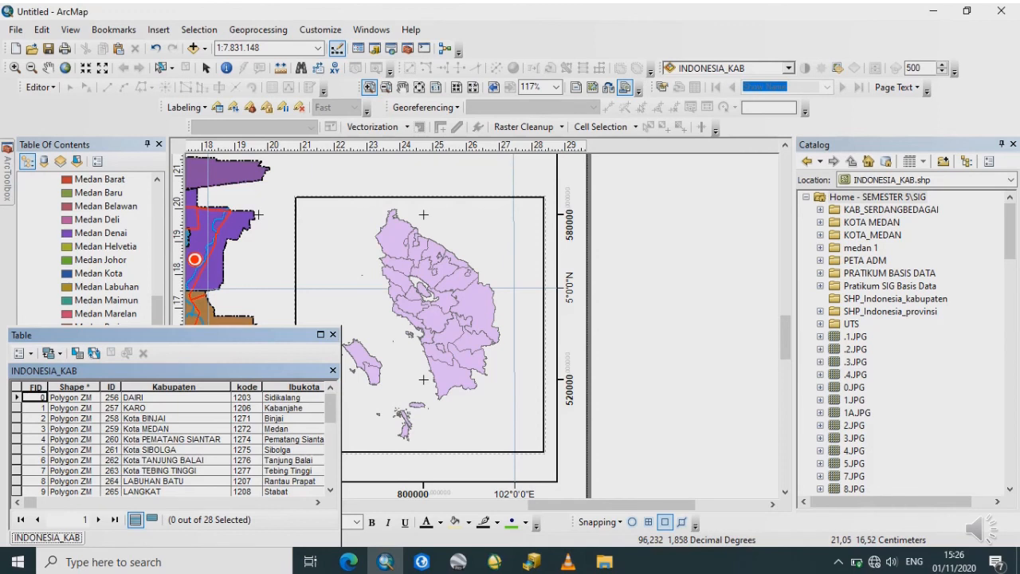
click(175, 429)
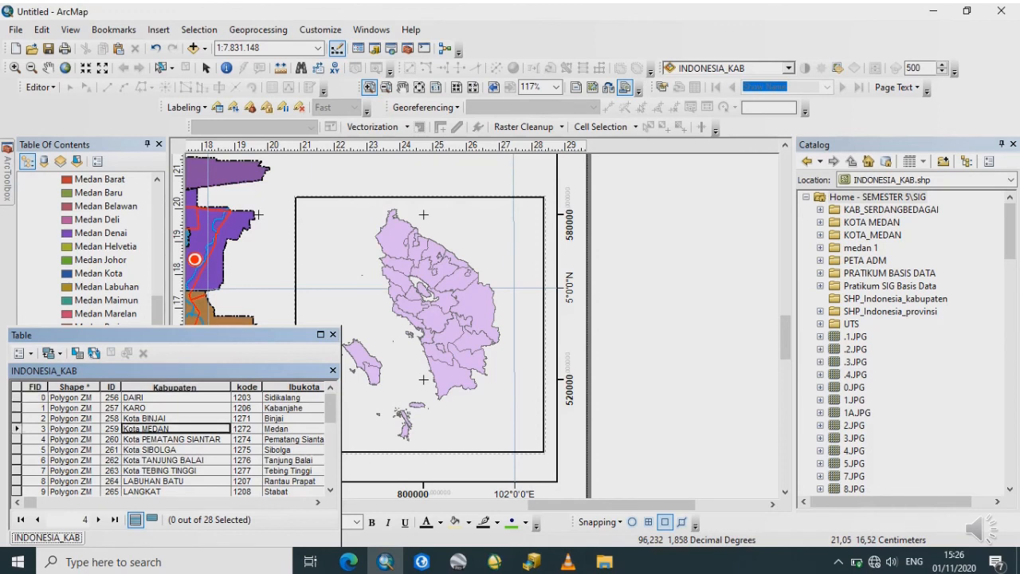
click(112, 428)
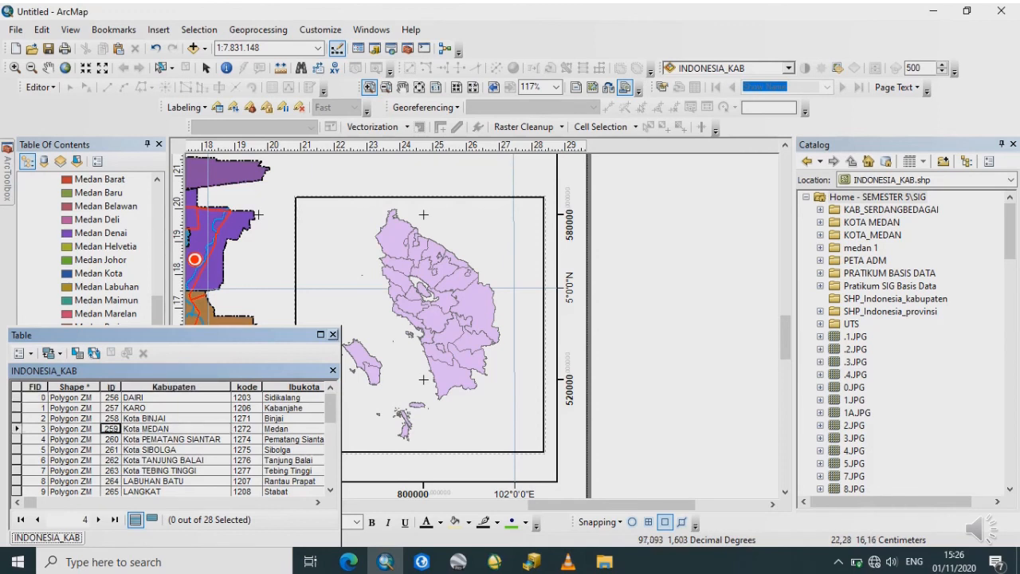
click(333, 334)
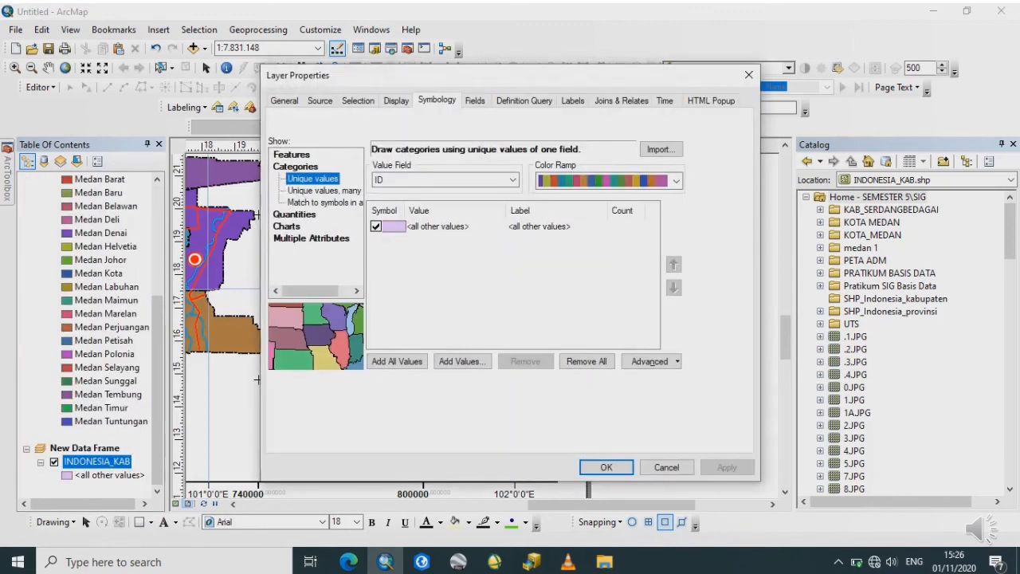
- Add the value 259 to the INDONESIA_KAB layer's unique-values symbology based on the ID field
click(462, 361)
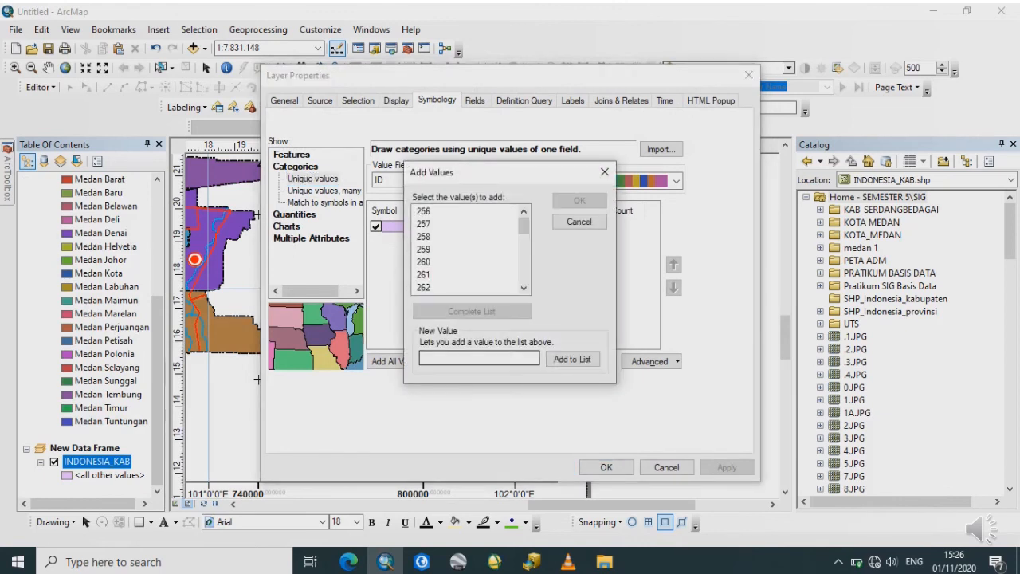
scroll(470, 249, down, 4)
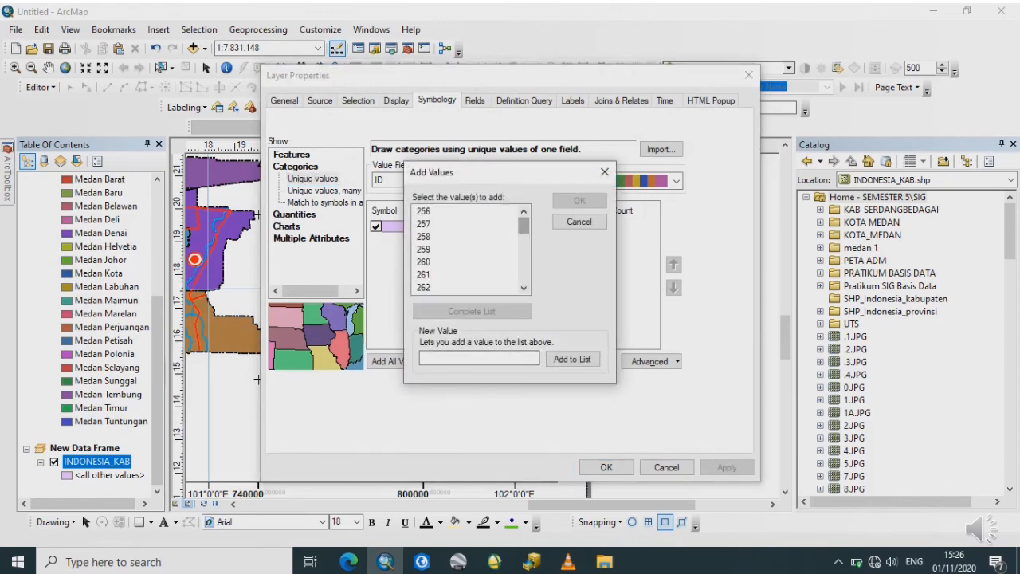
scroll(470, 248, down, 4)
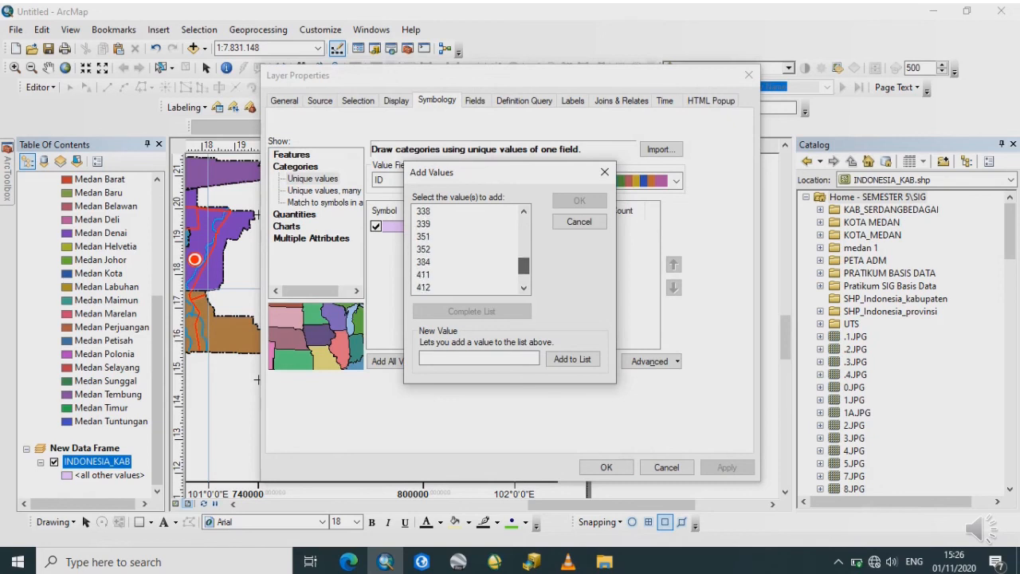
scroll(470, 248, up, 3)
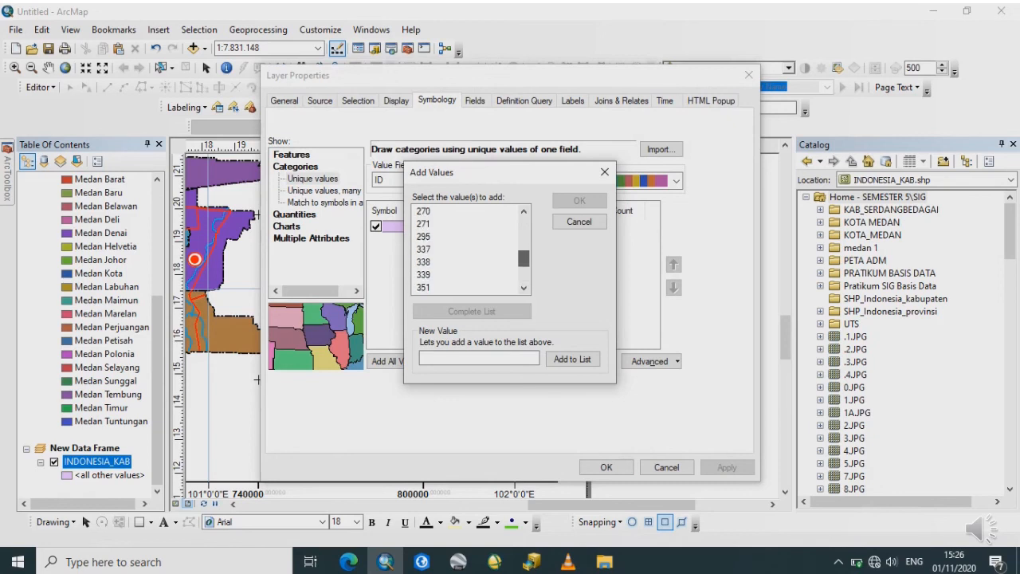
scroll(470, 249, up, 2)
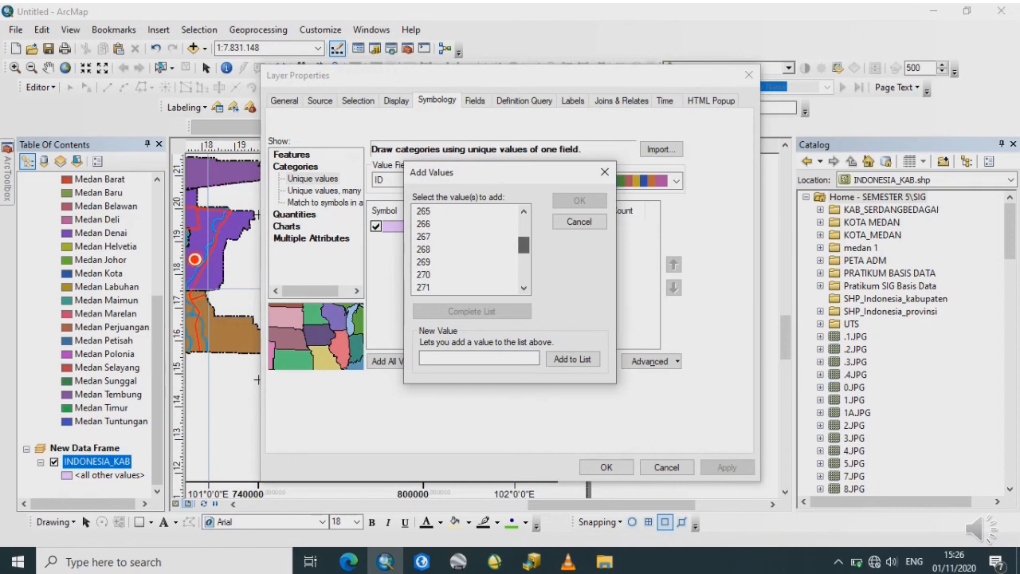
scroll(470, 249, up, 3)
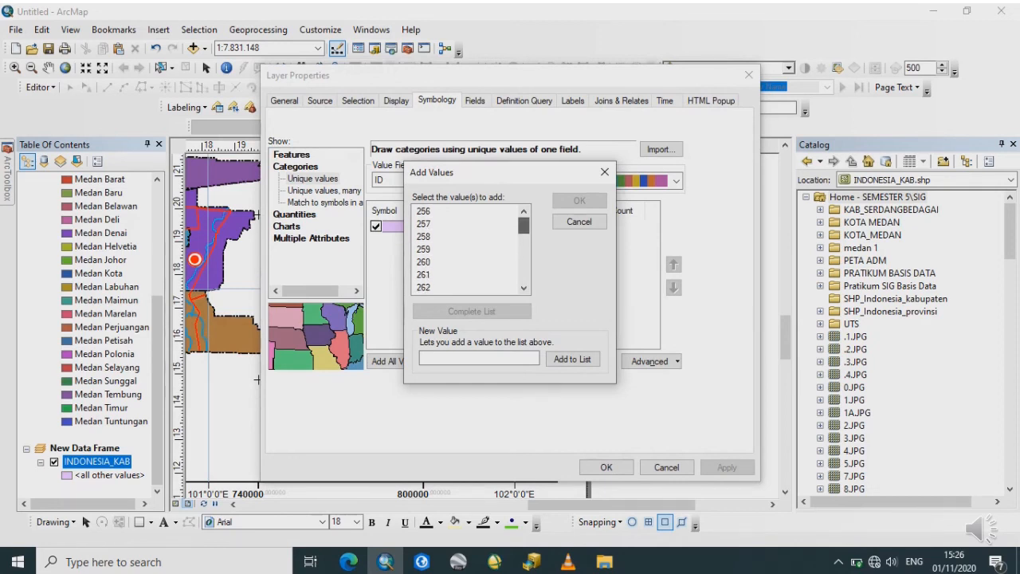
click(424, 250)
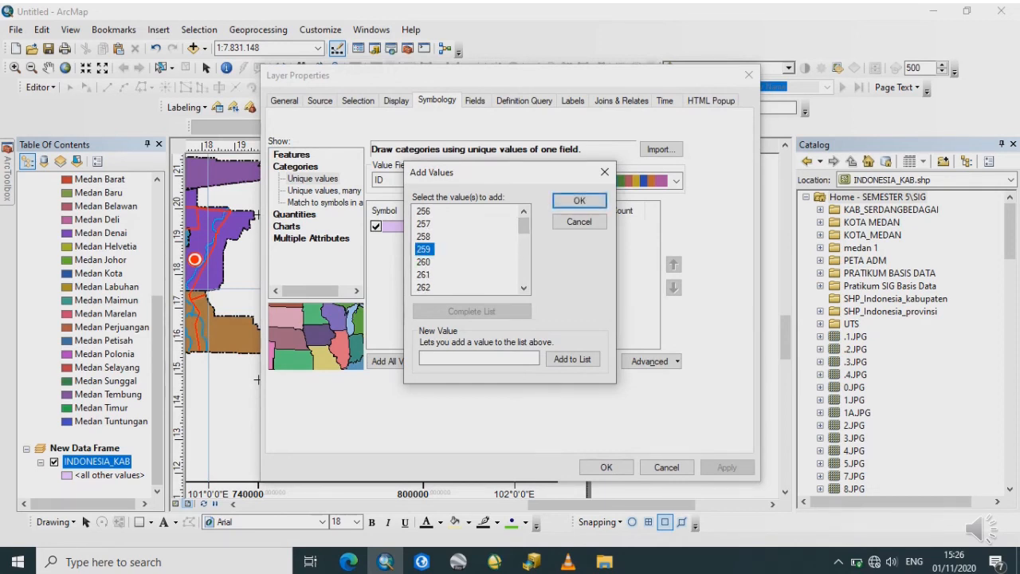
click(579, 200)
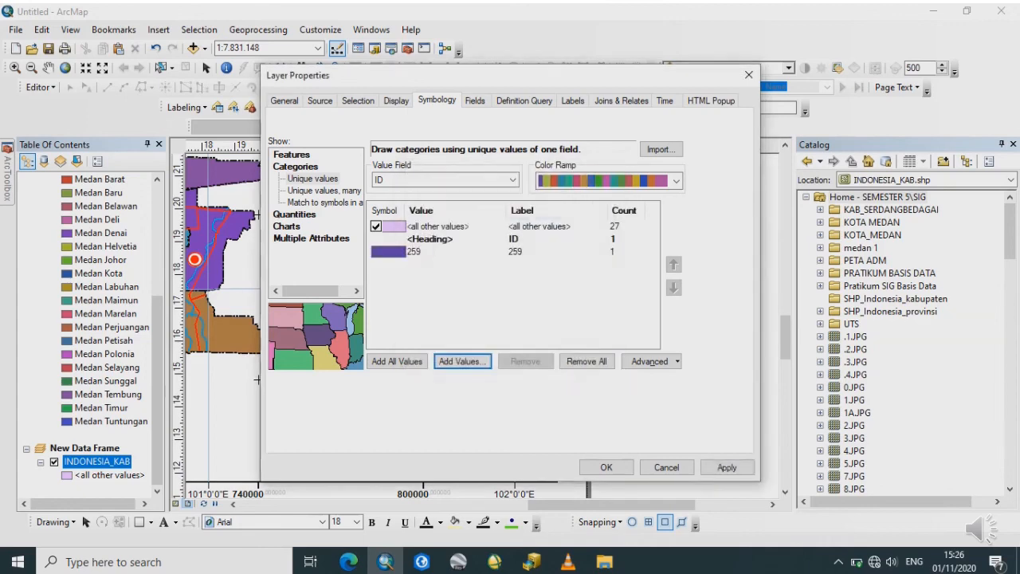
- Give the 259 class a red fill color and apply the symbology to the INDONESIA_KAB layer
double_click(388, 252)
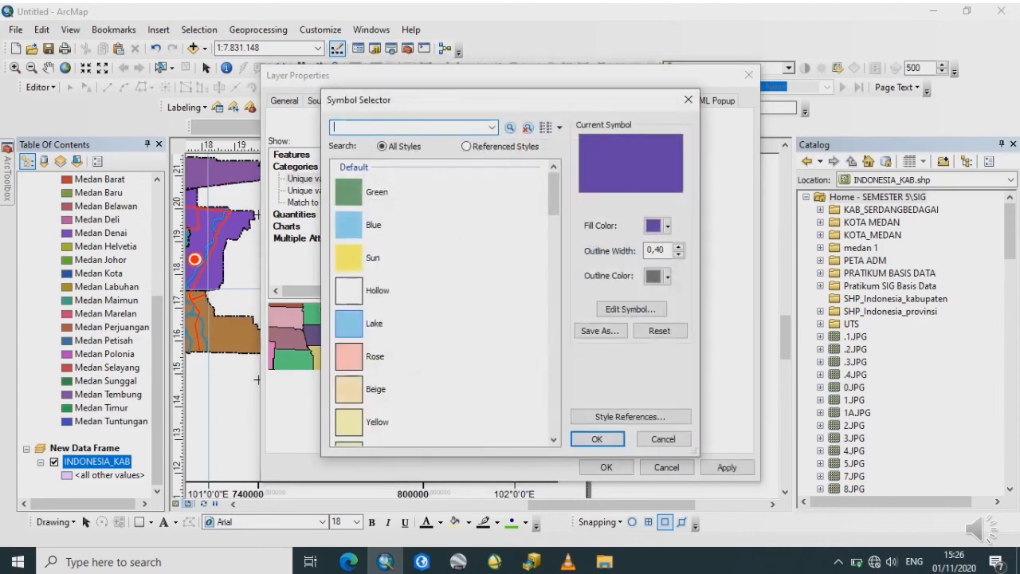
click(666, 227)
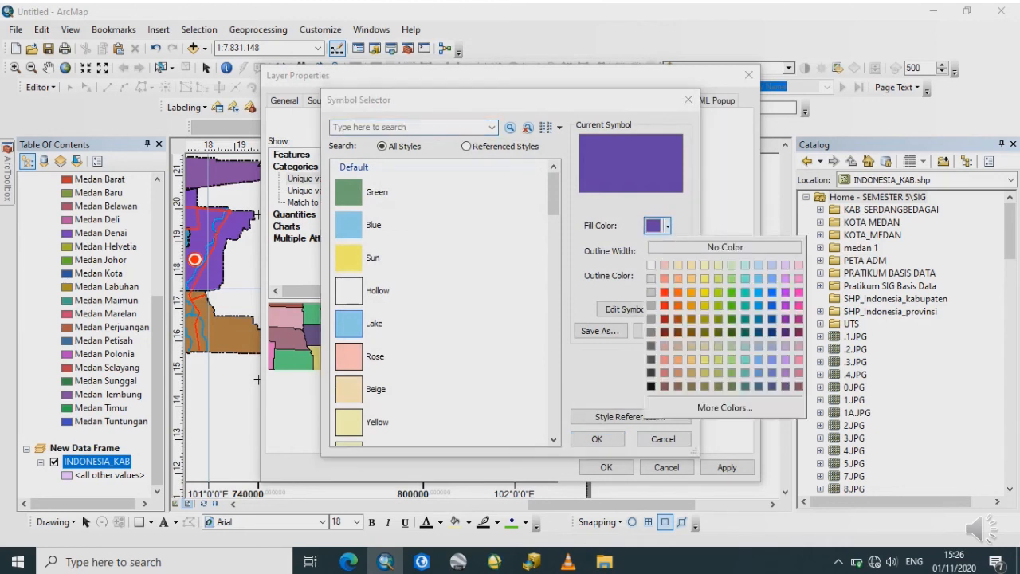
click(665, 292)
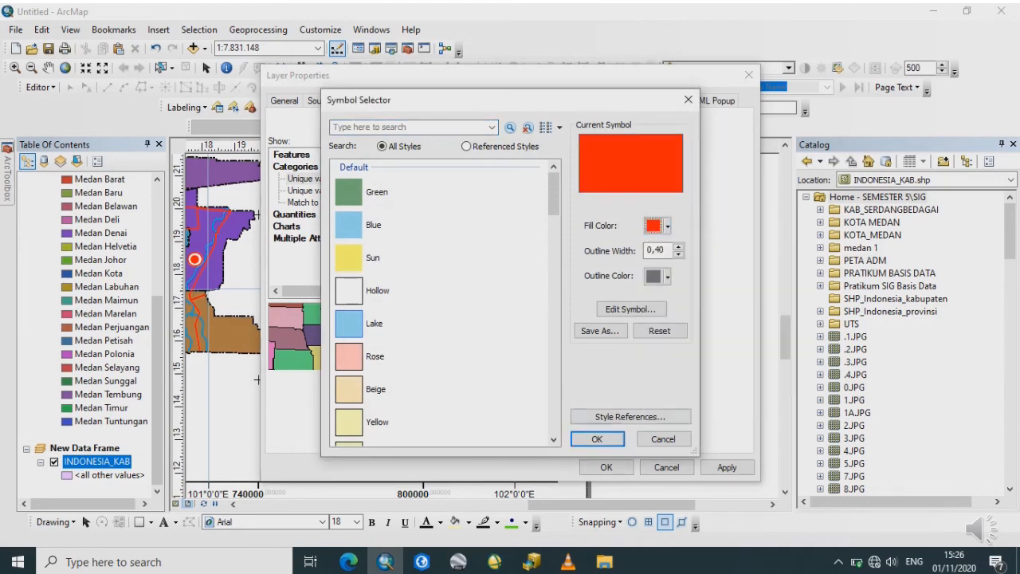
click(657, 226)
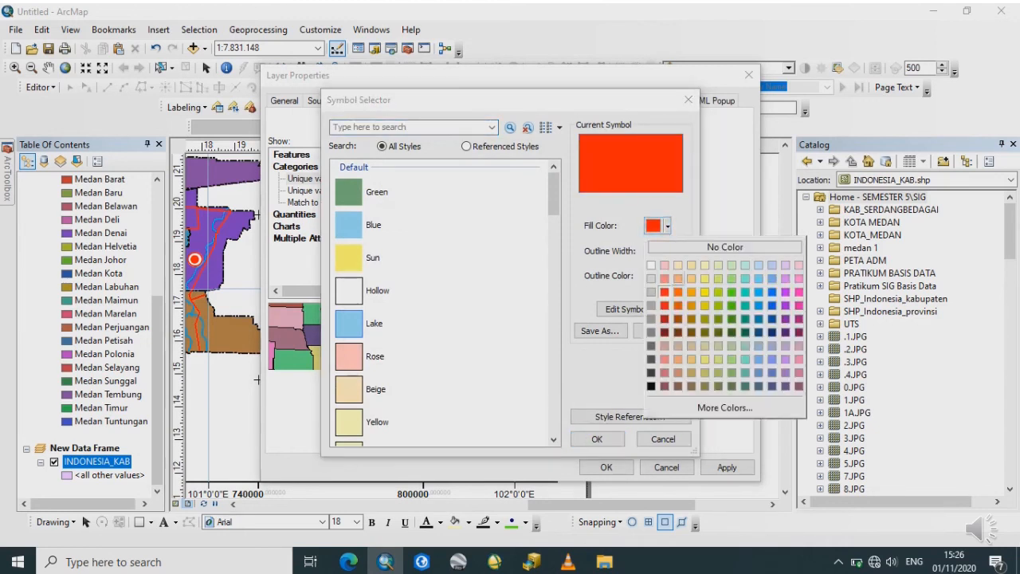
click(665, 306)
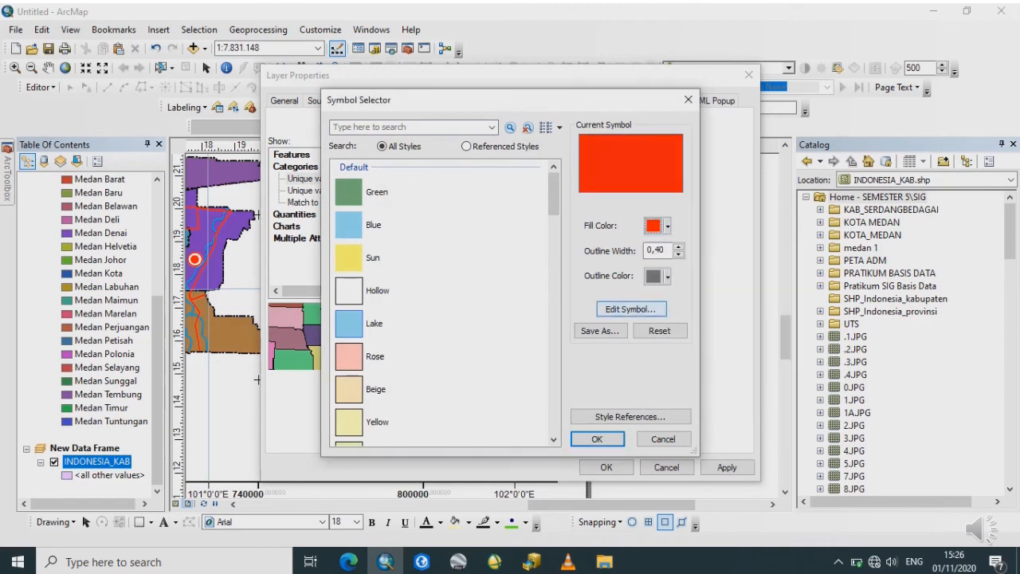
click(597, 439)
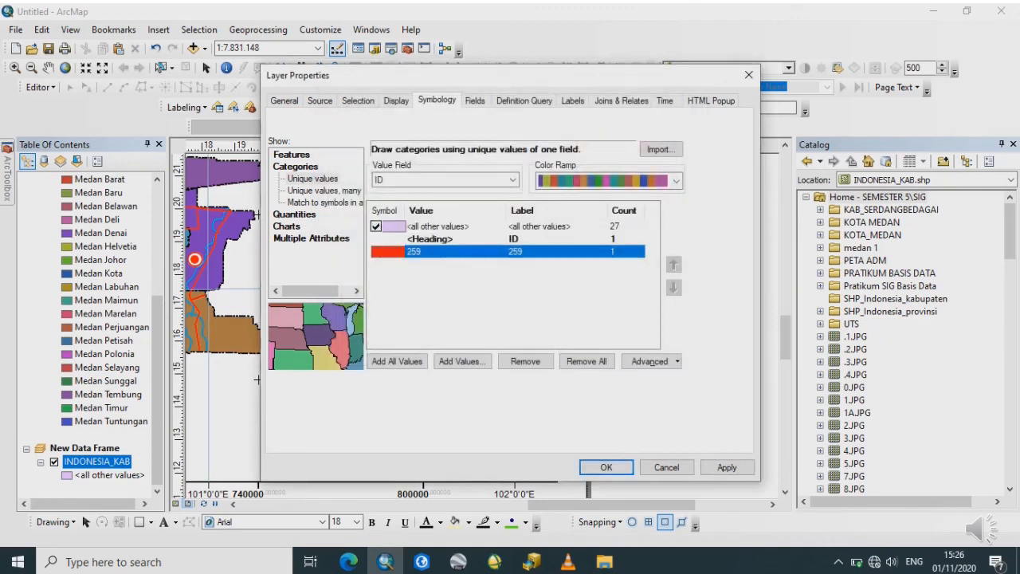
click(605, 467)
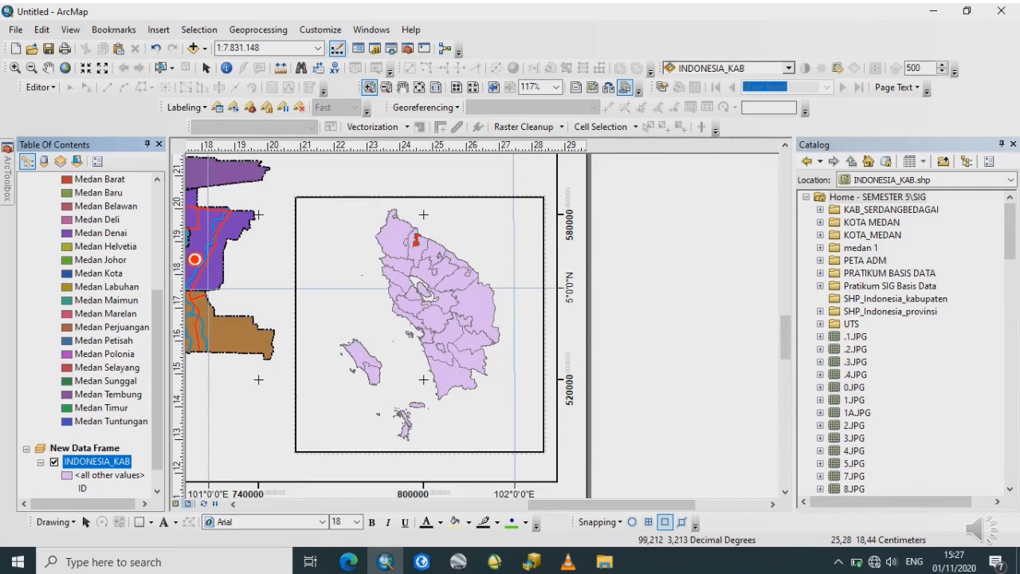
click(418, 86)
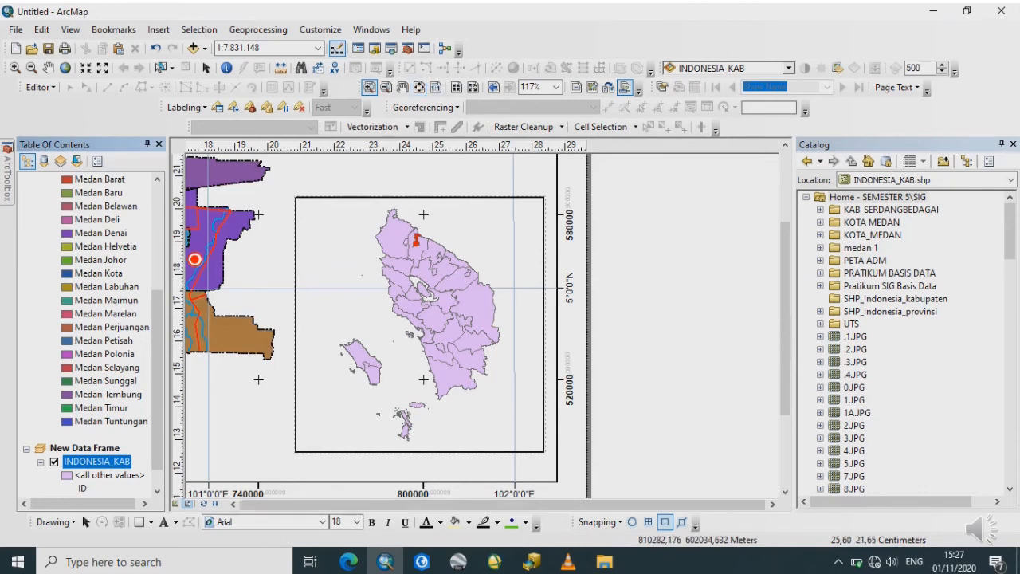